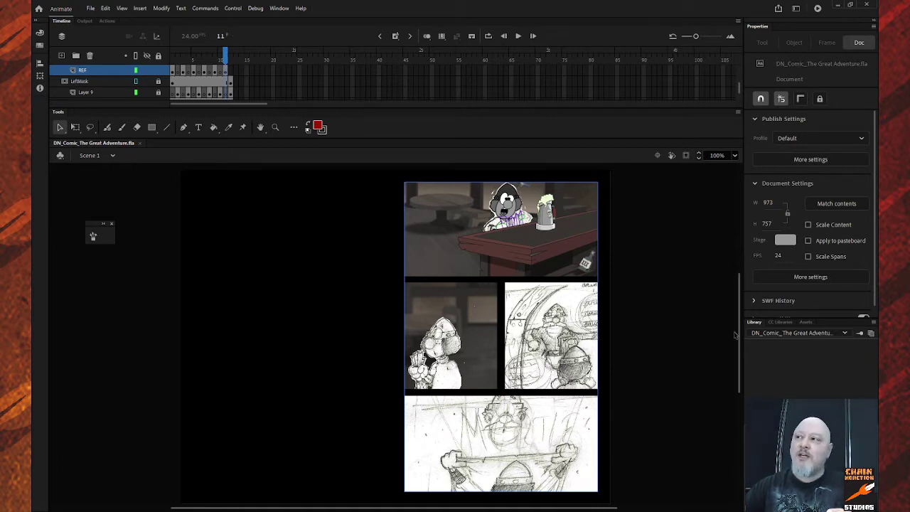
Step: Open the Page 11A clip from the top comic panel and its nested Boric Page 11A symbol for editing
scroll(739, 339, "up", 2)
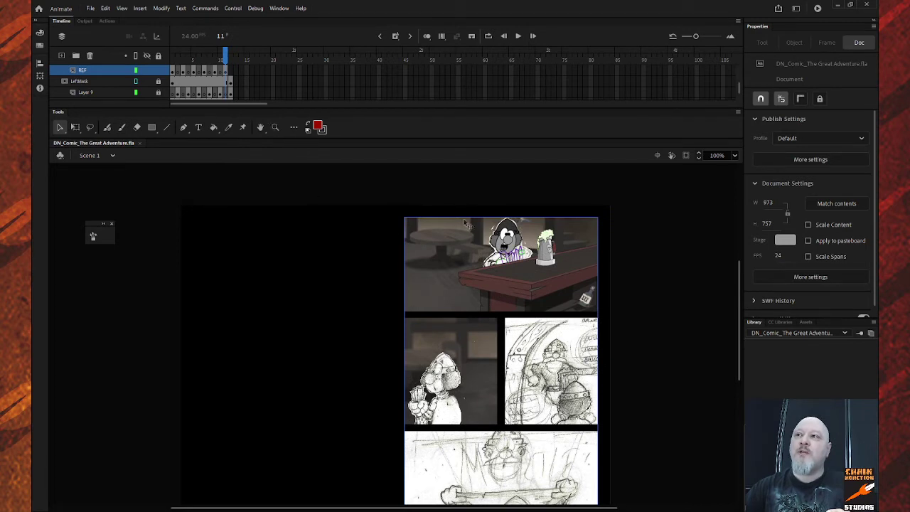
left_click_drag(464, 216, 572, 292)
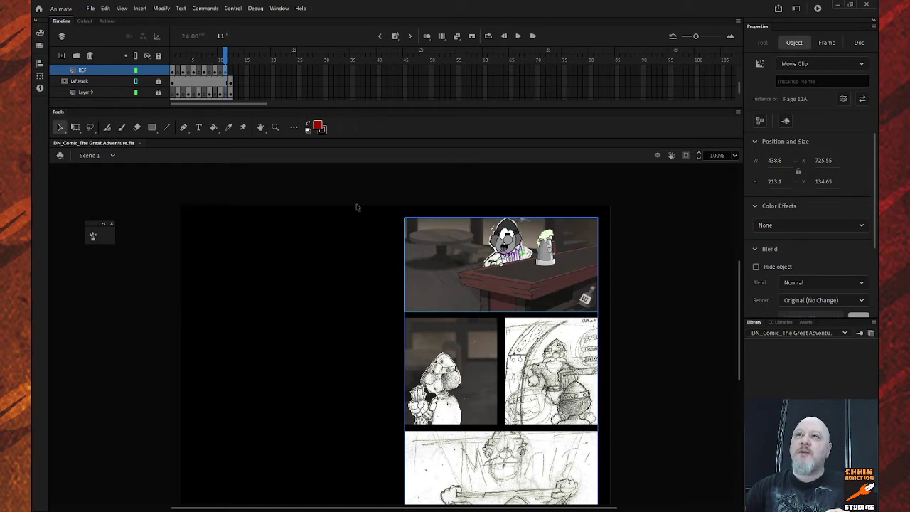
left_click(276, 128)
left_click_drag(457, 202, 569, 294)
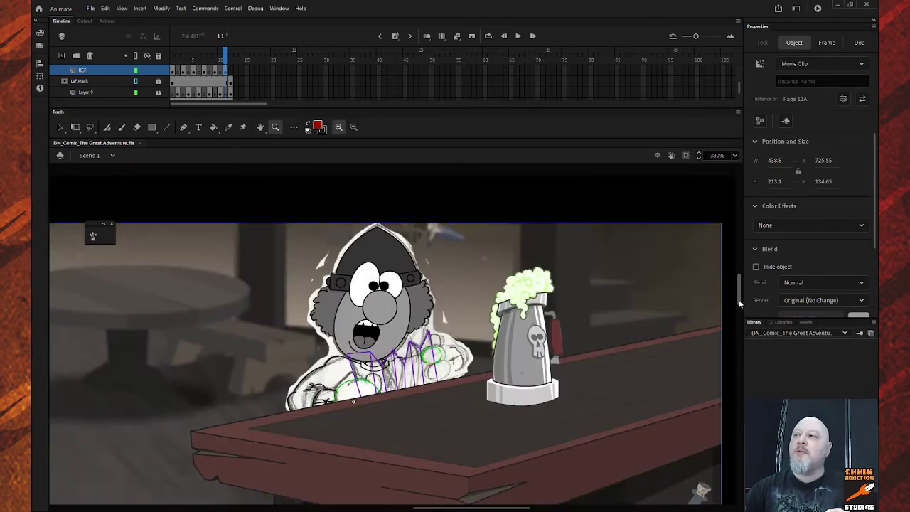
left_click_drag(740, 299, 739, 302)
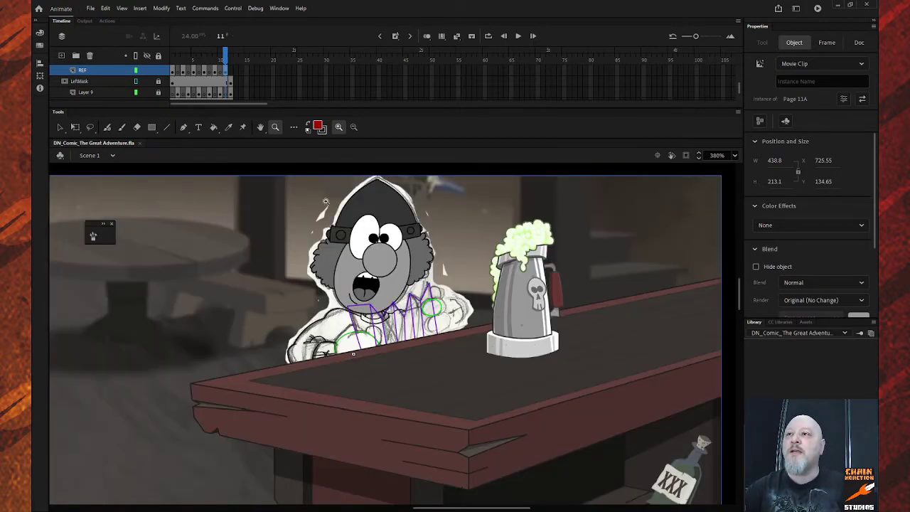
left_click_drag(260, 171, 509, 396)
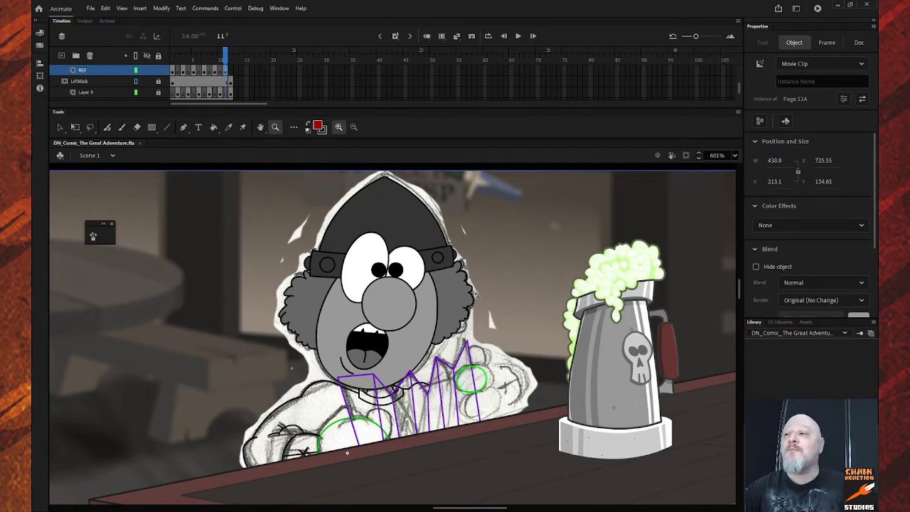
left_click_drag(737, 298, 738, 284)
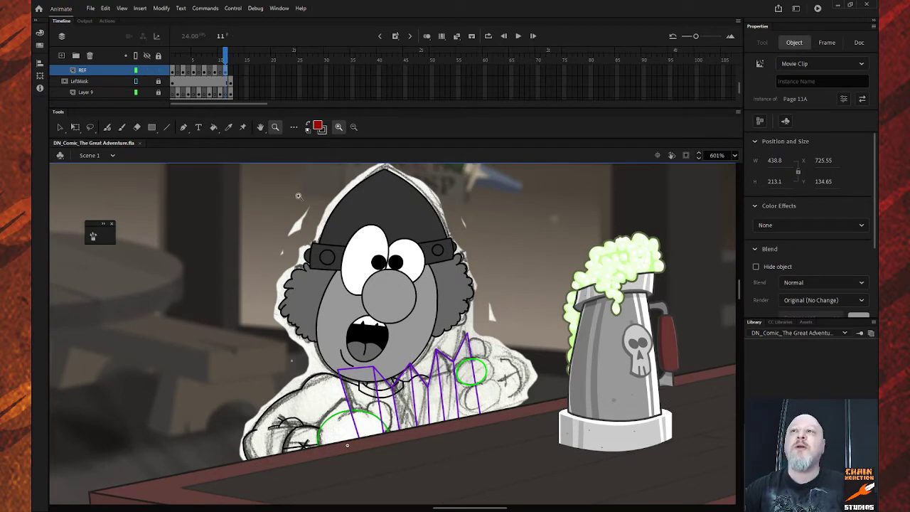
left_click(60, 126)
double_click(353, 242)
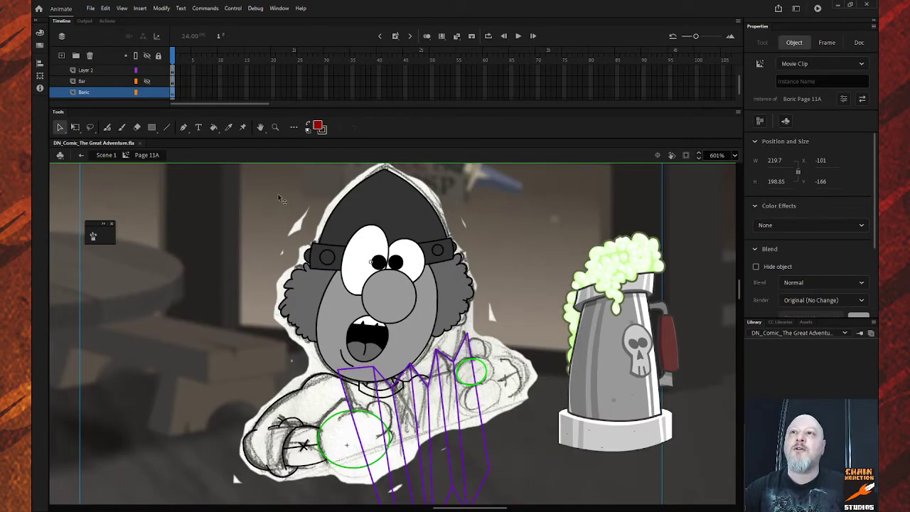
double_click(339, 242)
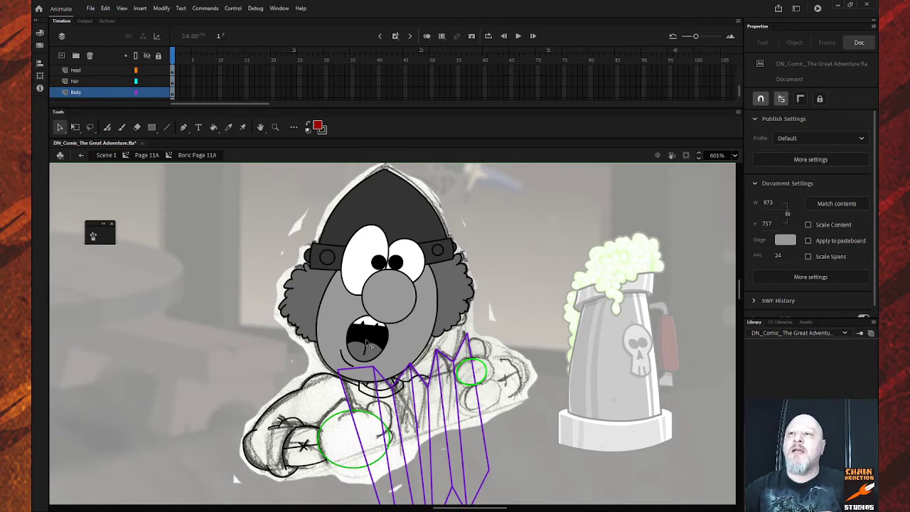
Step: Reshape the small green finger oval to about 13.8 × 10.35 to match the sketched finger, and smooth its outline
scroll(368, 344, "down", 3)
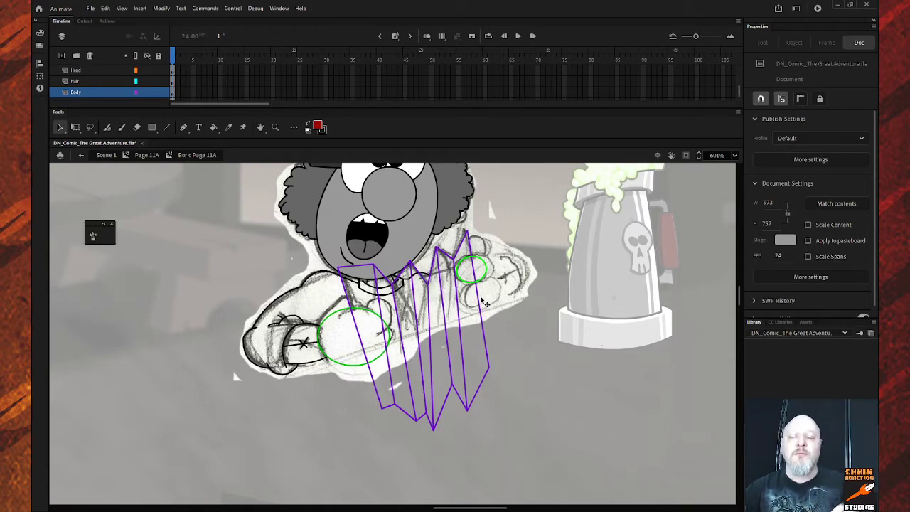
key("z")
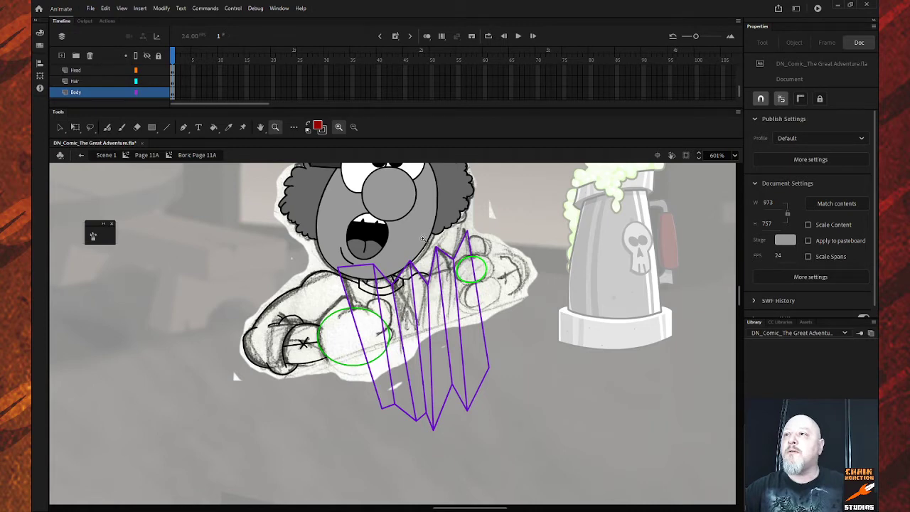
left_click_drag(424, 238, 526, 344)
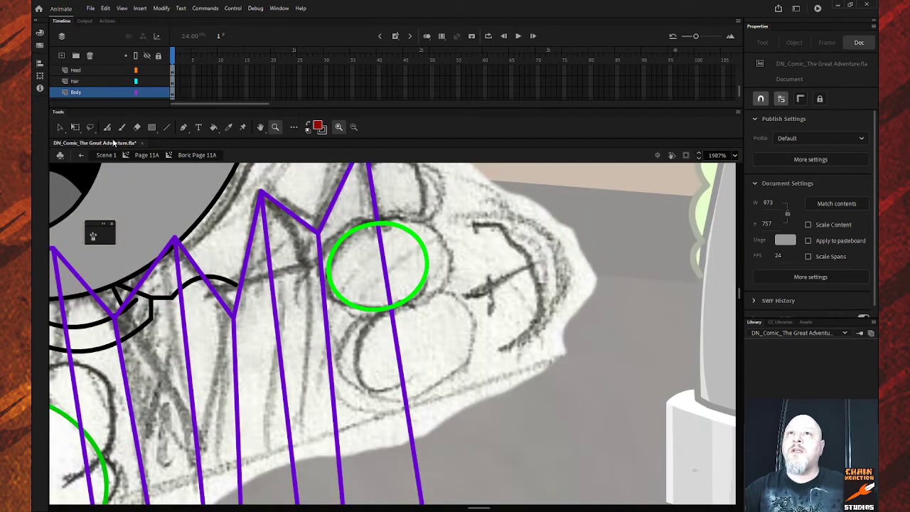
left_click(61, 128)
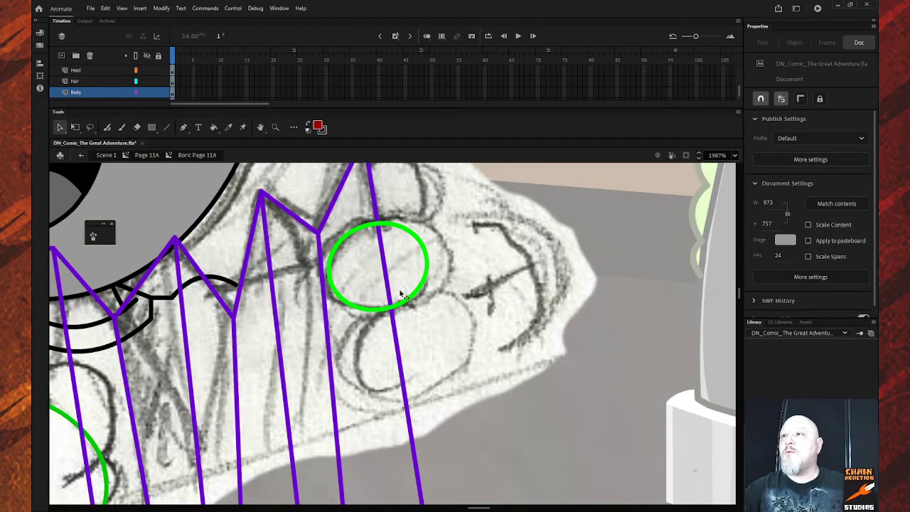
scroll(494, 296, "up", 2)
scroll(491, 303, "down", 2)
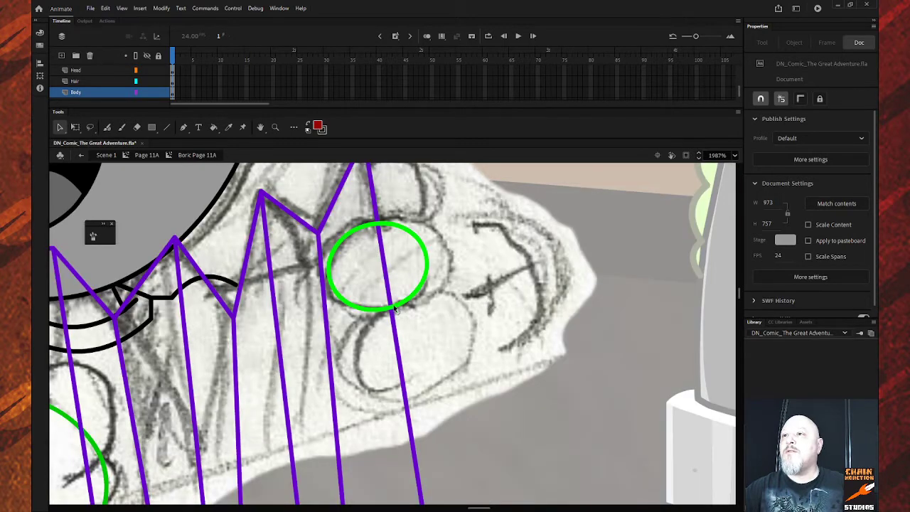
scroll(418, 303, "up", 2)
scroll(443, 303, "down", 4)
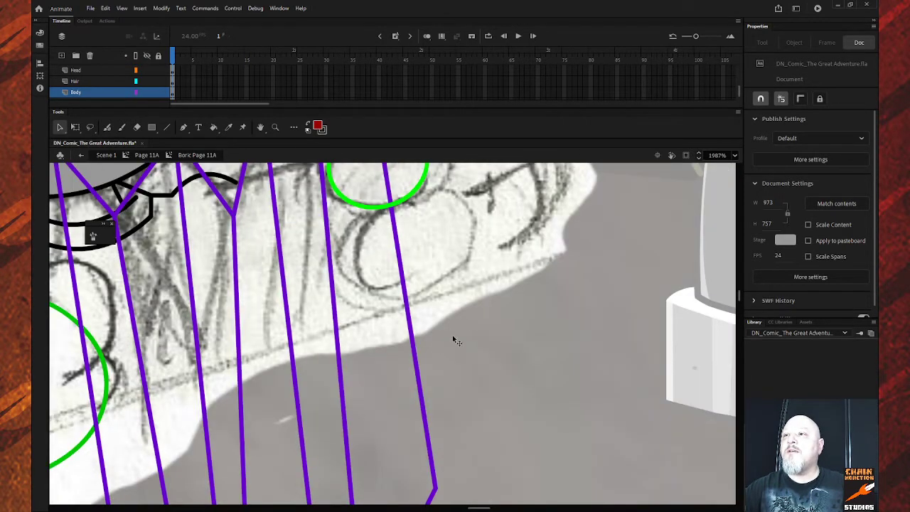
scroll(453, 340, "up", 2)
left_click(397, 310)
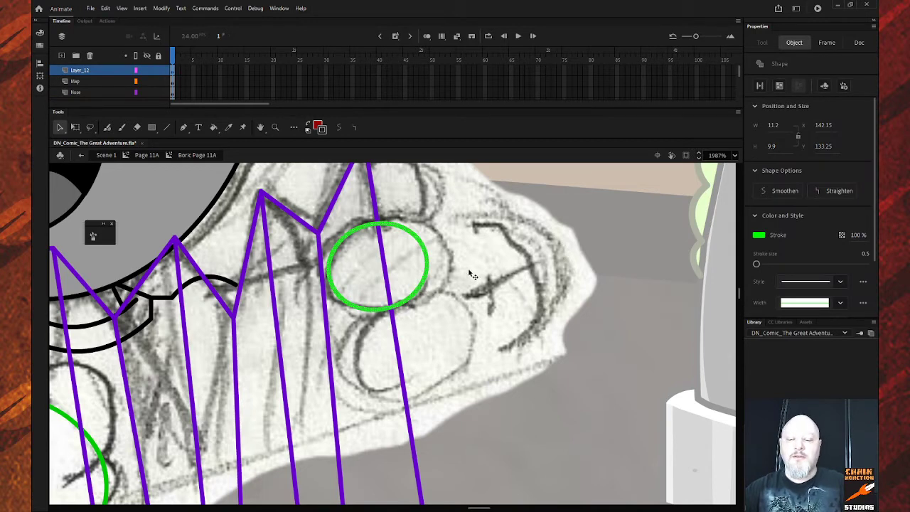
left_click(436, 254)
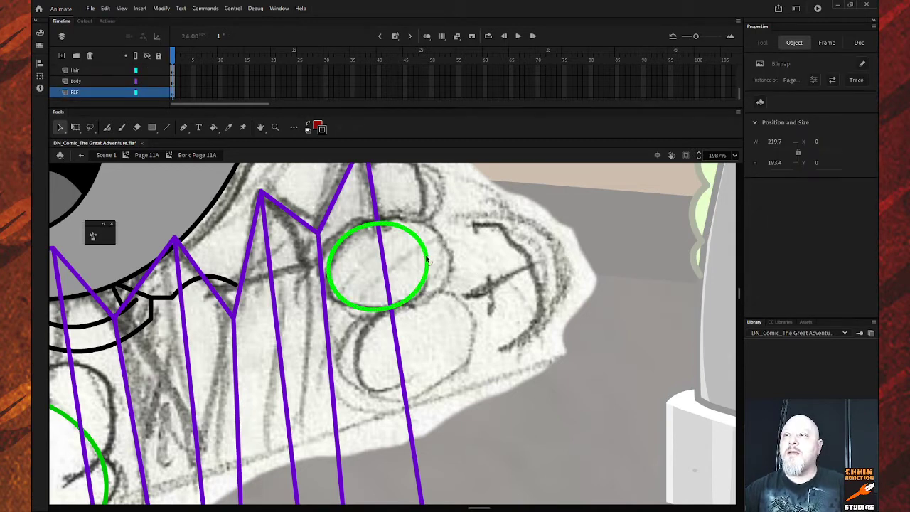
left_click_drag(430, 260, 451, 257)
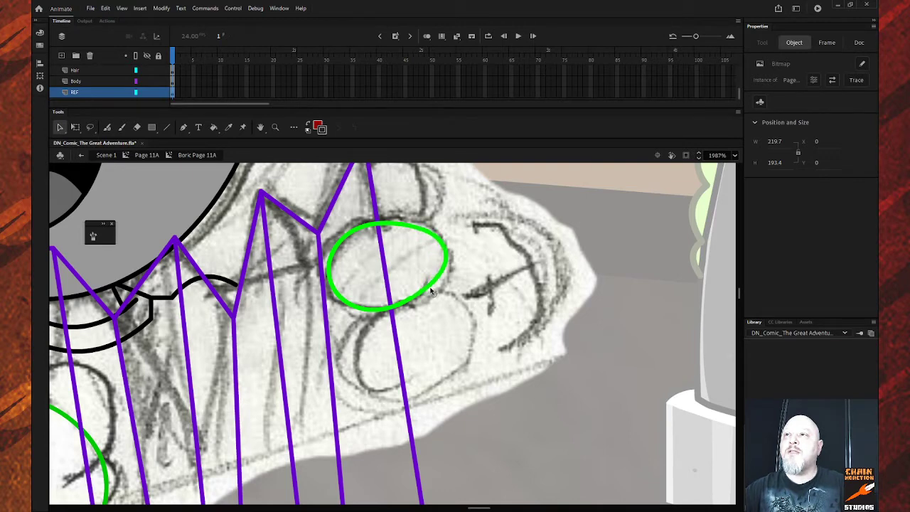
left_click_drag(432, 292, 441, 296)
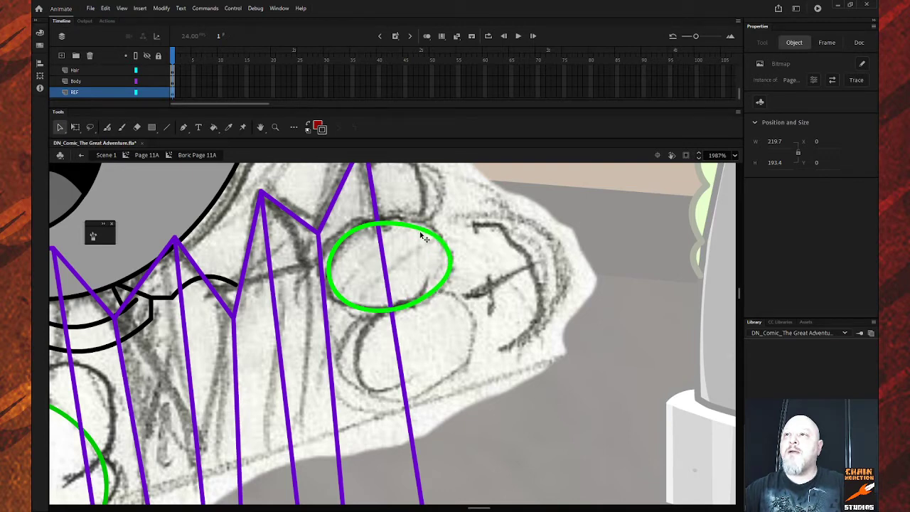
left_click_drag(420, 233, 422, 226)
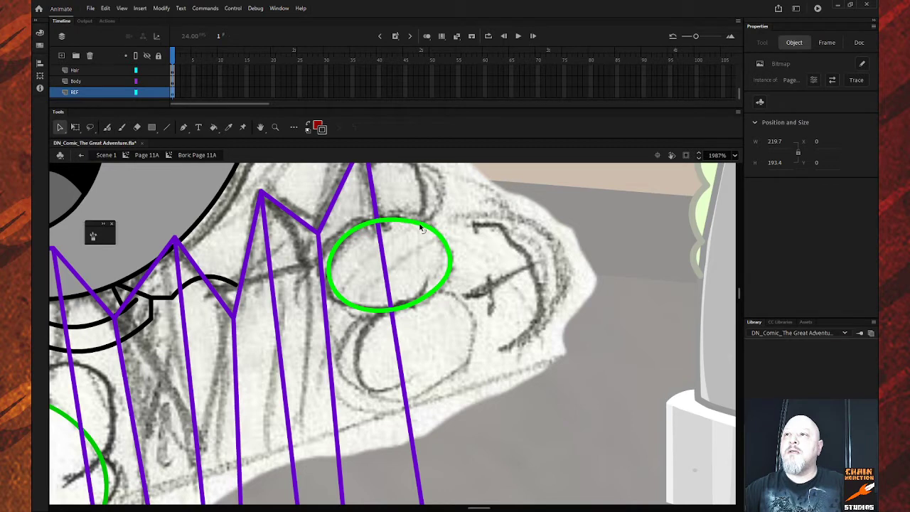
left_click_drag(336, 249, 334, 253)
left_click(339, 254)
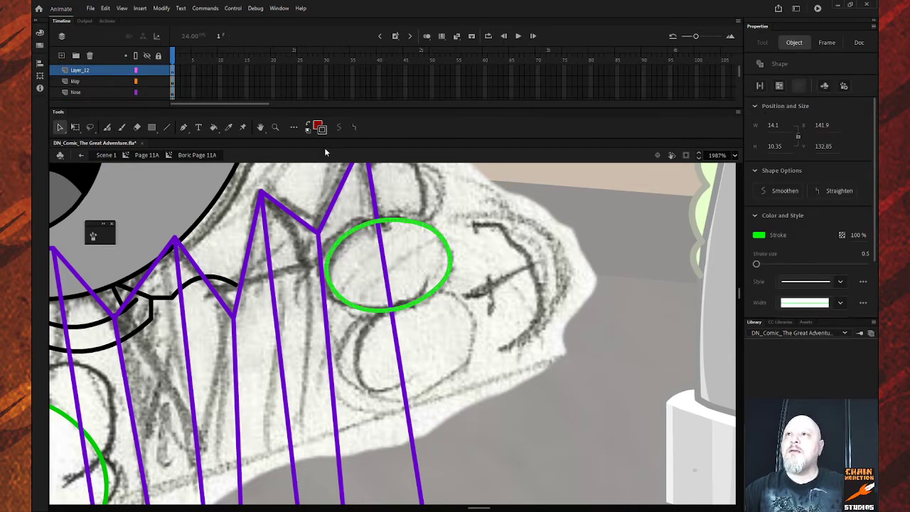
left_click(339, 128)
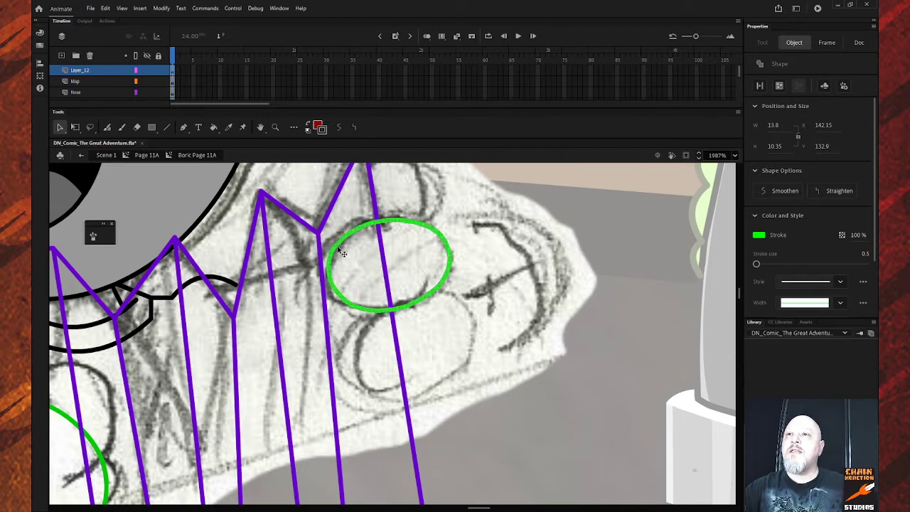
left_click_drag(341, 250, 442, 320)
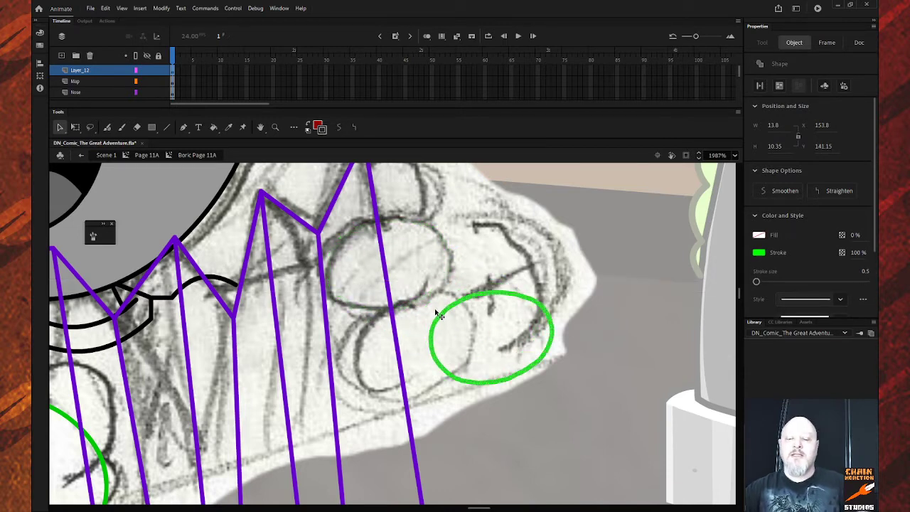
key("Delete")
key("ctrl+z")
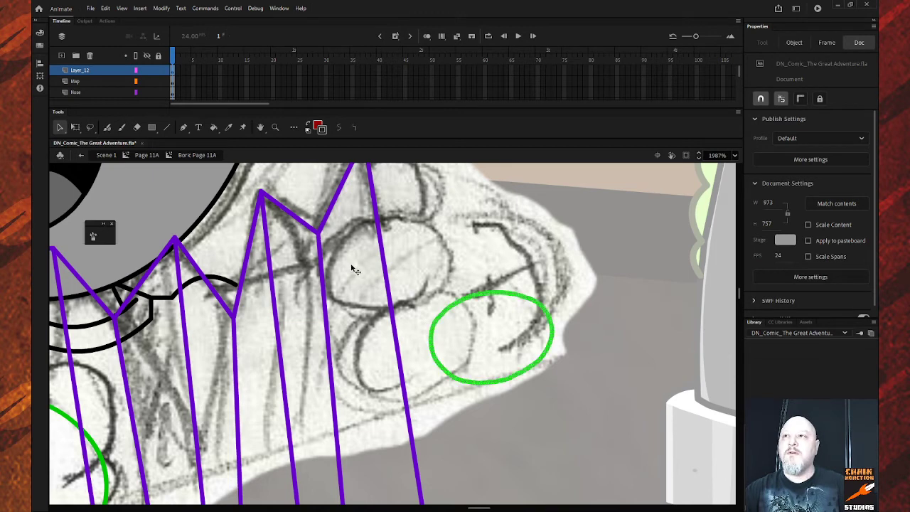
key("ctrl+z")
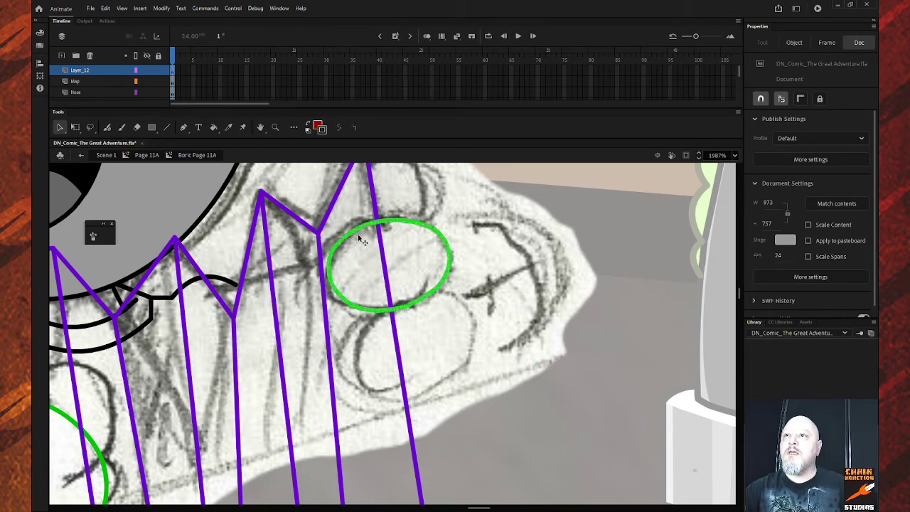
Step: Duplicate the green finger oval, scale the copy to about 12.95 × 9.65, and place it over the sketched finger just below
left_click_drag(363, 242, 461, 330)
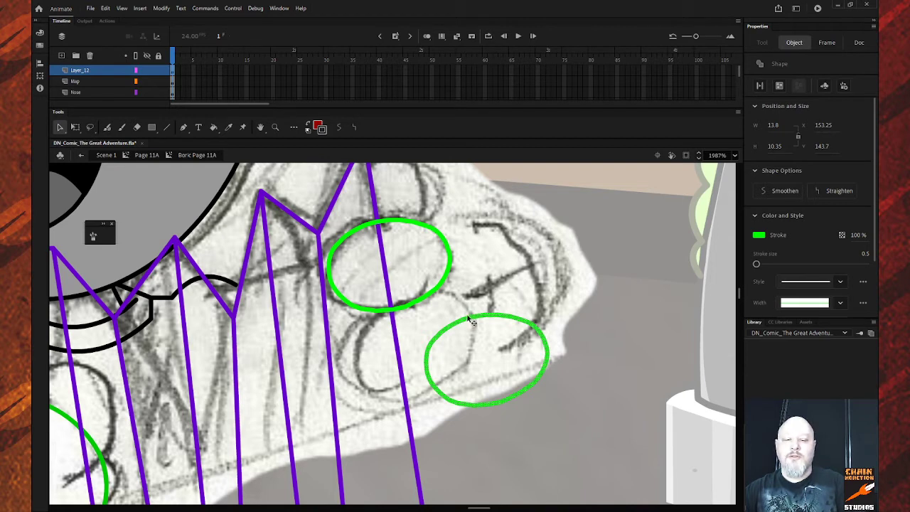
key("q")
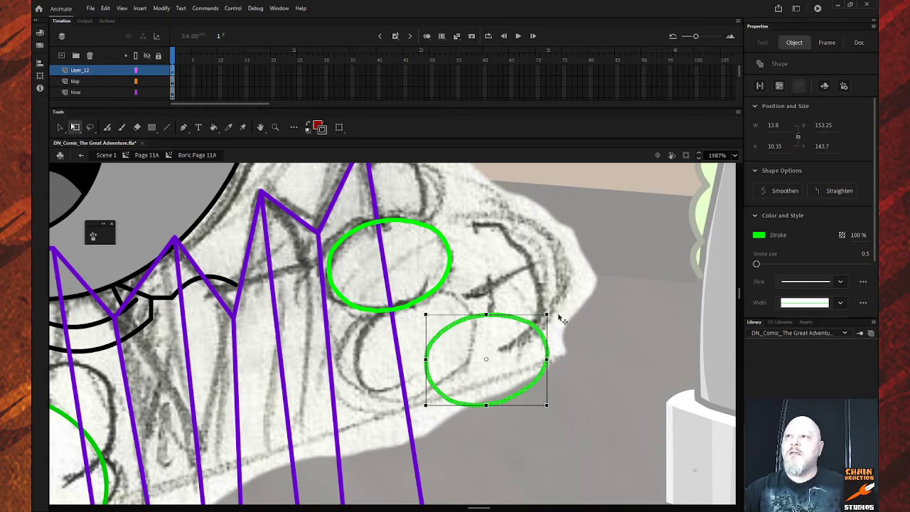
left_click_drag(546, 315, 543, 317)
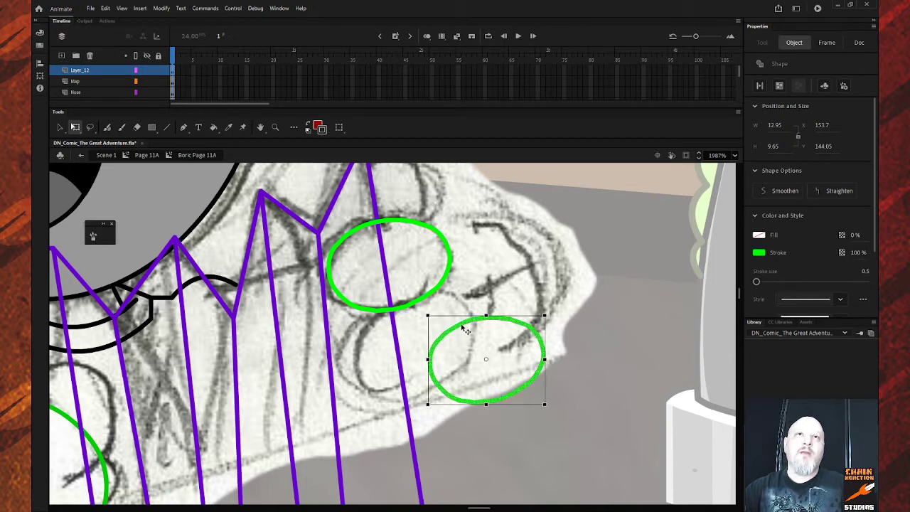
left_click_drag(463, 330, 397, 307)
left_click(503, 331)
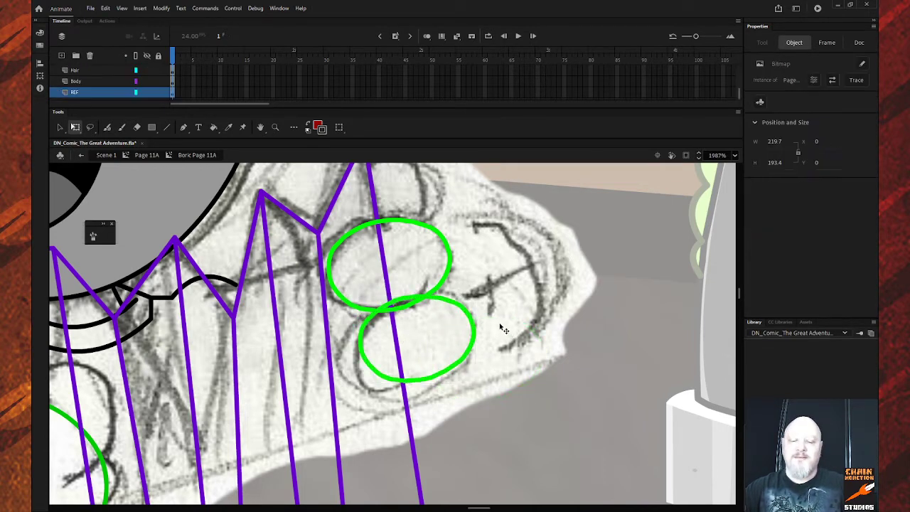
Step: Duplicate the second finger oval, scale the copy to about 11.7 × 8.7, and place it directly beneath as the third finger
left_click(476, 329)
key("v")
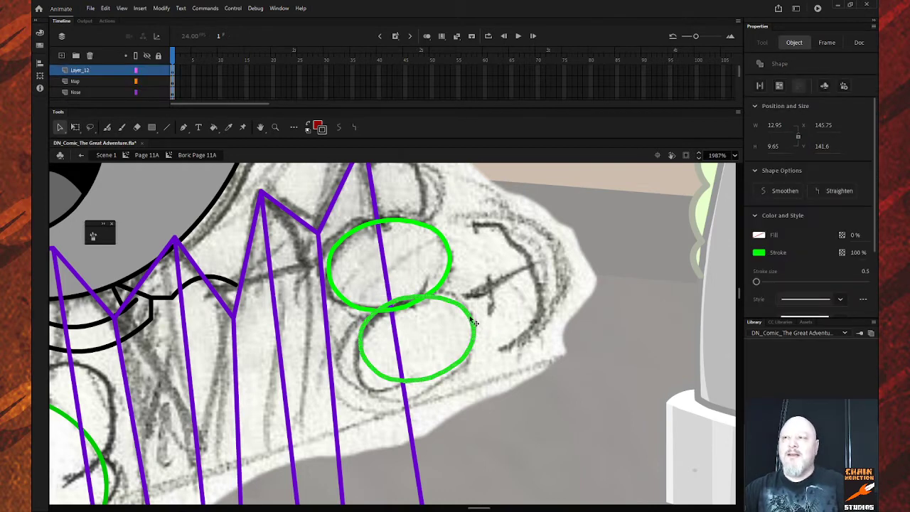
left_click_drag(470, 320, 542, 366)
key("ctrl+z")
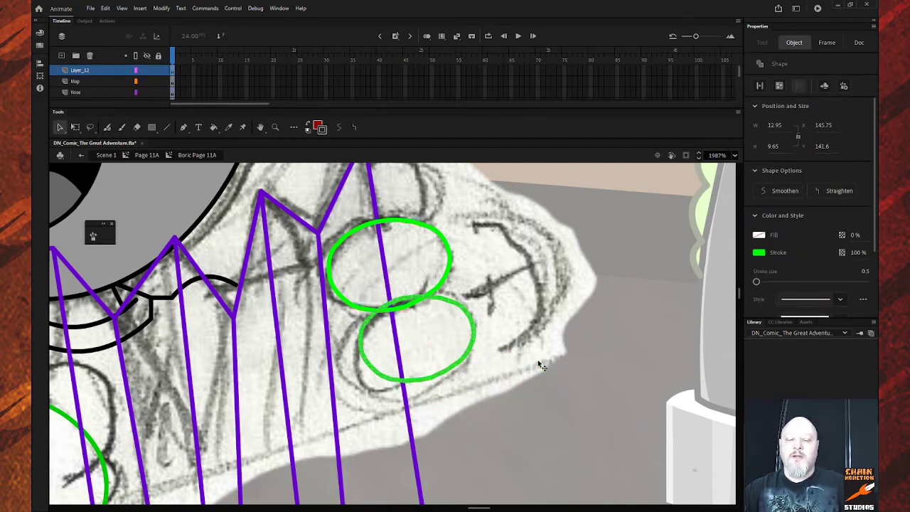
left_click_drag(478, 322, 596, 377)
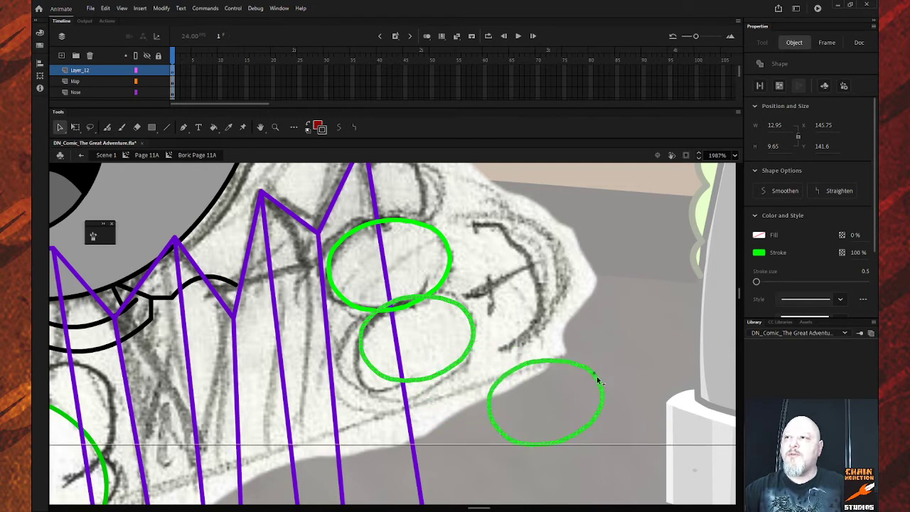
key("q")
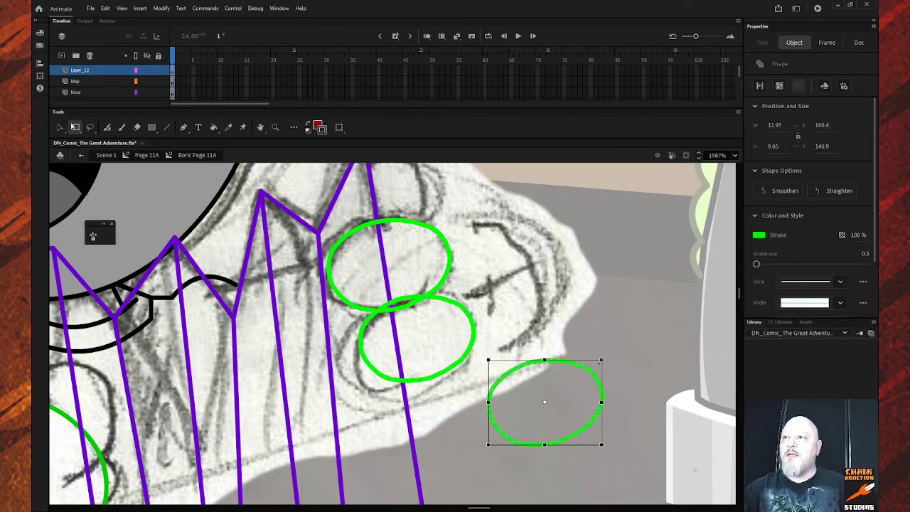
left_click_drag(603, 359, 598, 363)
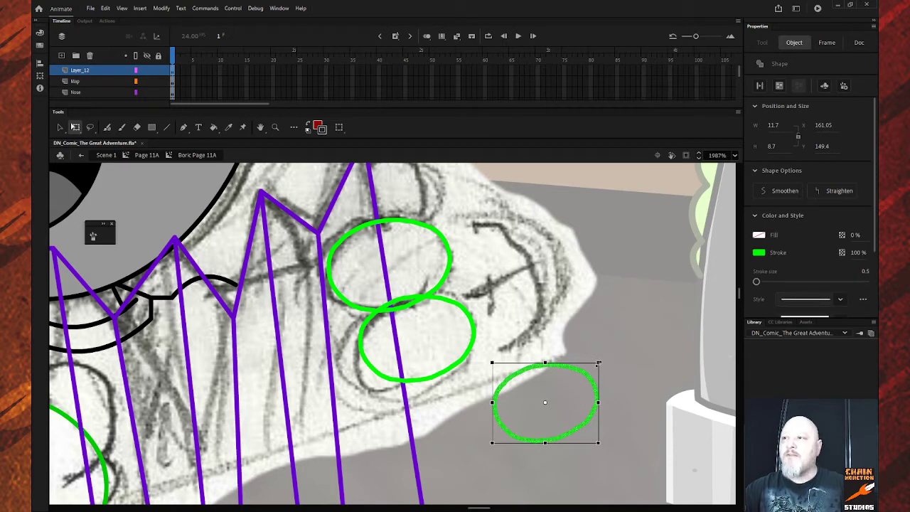
key("alt")
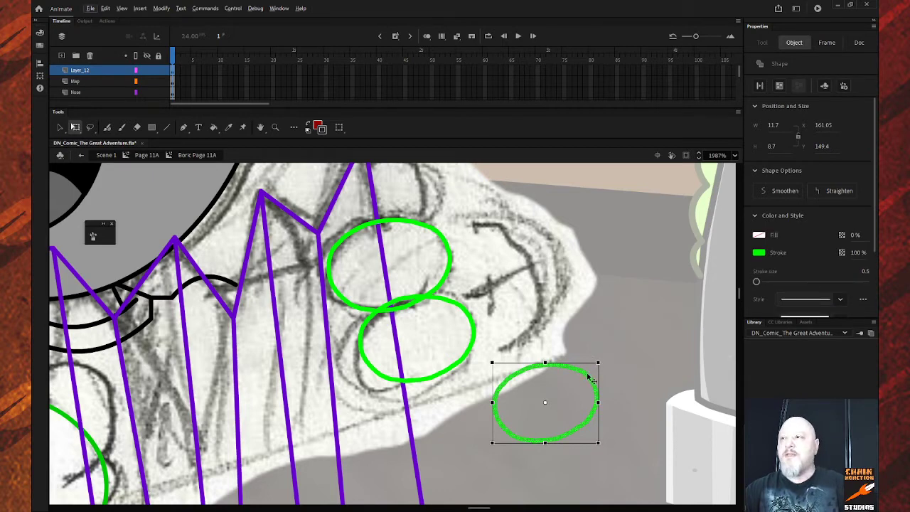
key("v")
left_click_drag(587, 377, 469, 384)
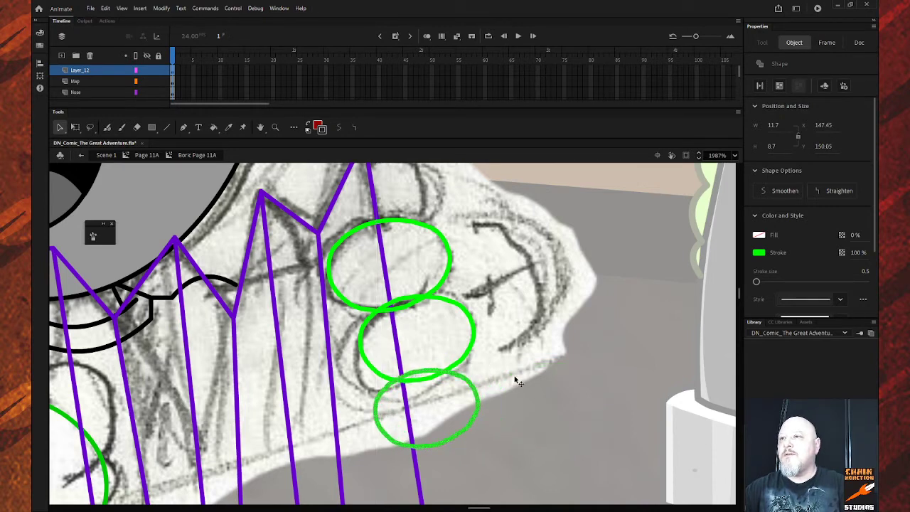
Step: Delete the overlapping outline segments where the three stacked green finger ovals cross, so each finger sits behind the one above
left_click(511, 385)
left_click(422, 375)
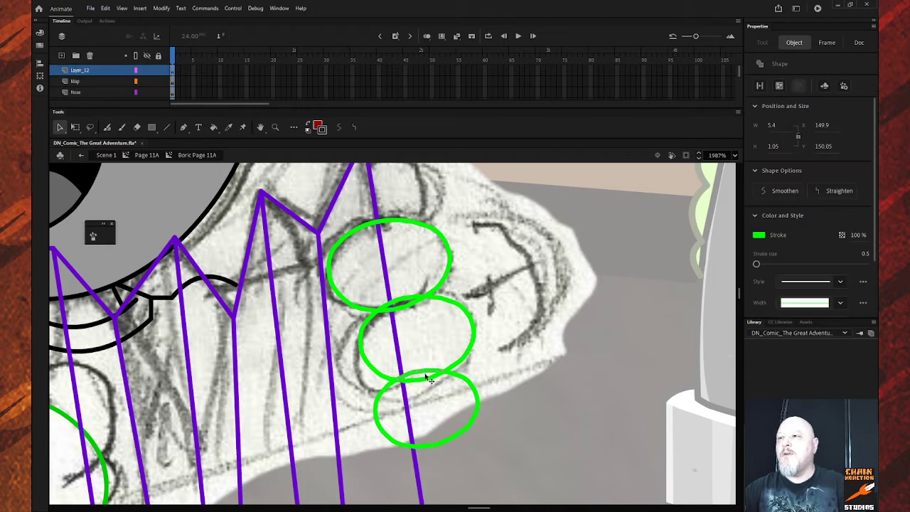
key("Escape")
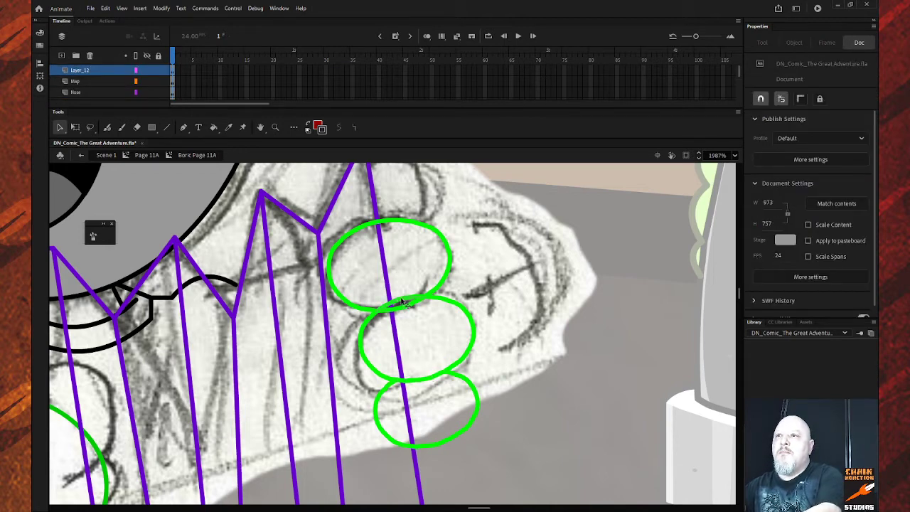
left_click(403, 305)
key("Escape")
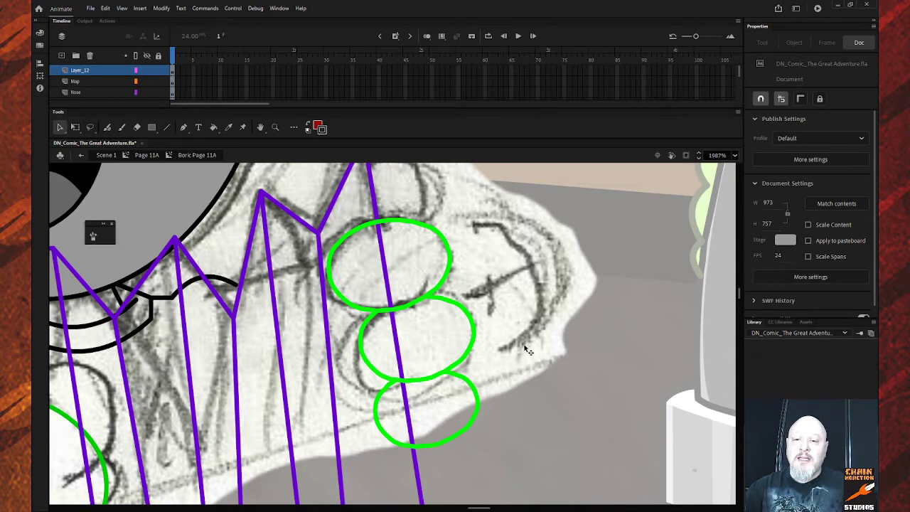
Step: Rename the Nose layer as Thumb
scroll(525, 349, "up", 3)
scroll(516, 347, "down", 3)
scroll(516, 346, "up", 2)
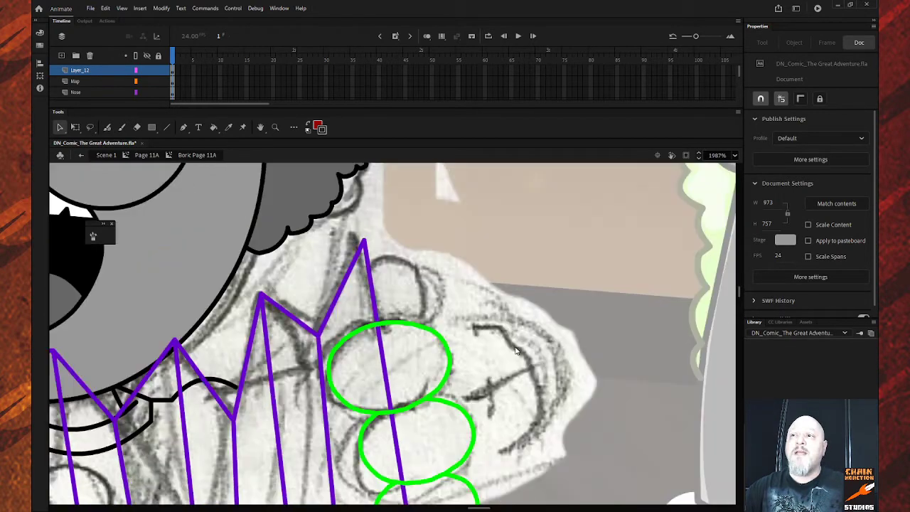
left_click(368, 264)
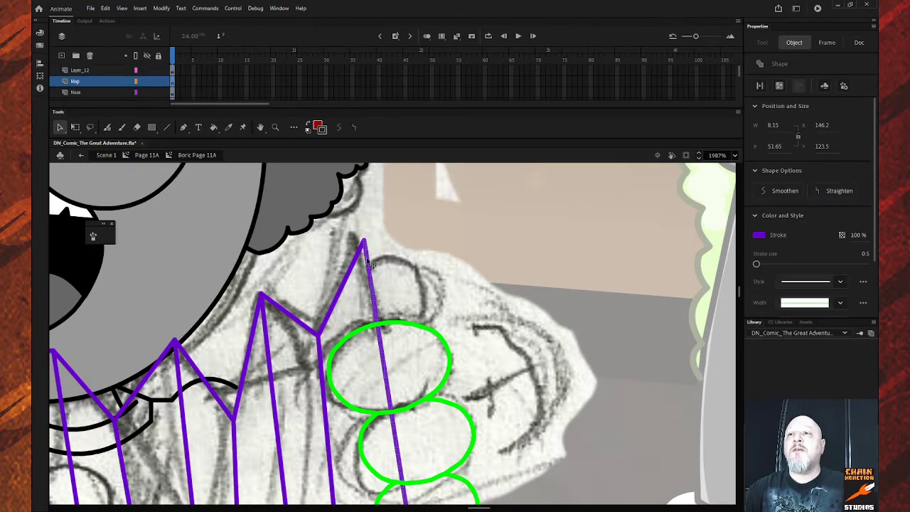
left_click(102, 93)
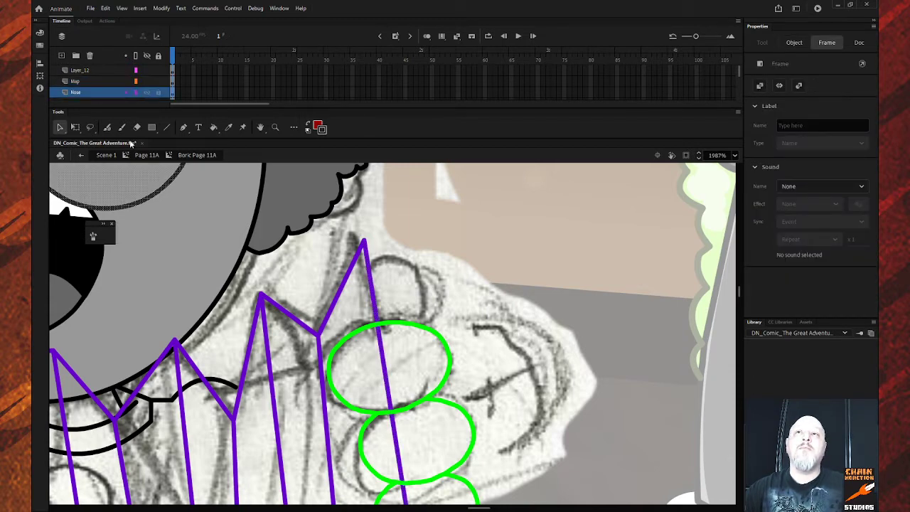
double_click(92, 92)
type("Thumb")
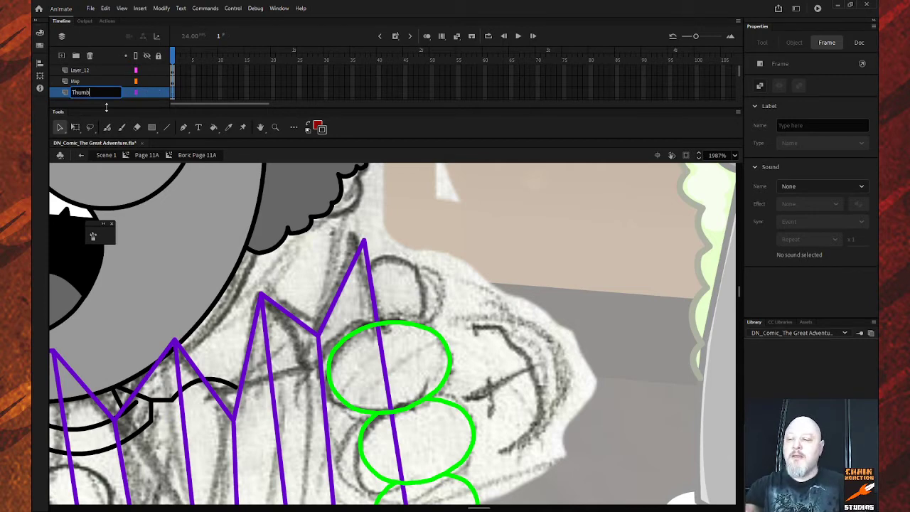
key("Return")
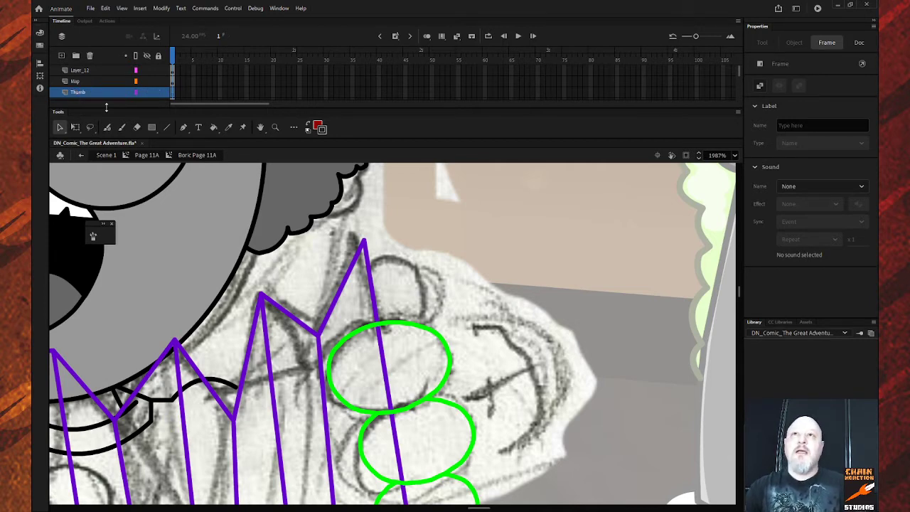
Step: Rename Layer_12, which holds the green finger ovals, as Right fingers
left_click(97, 71)
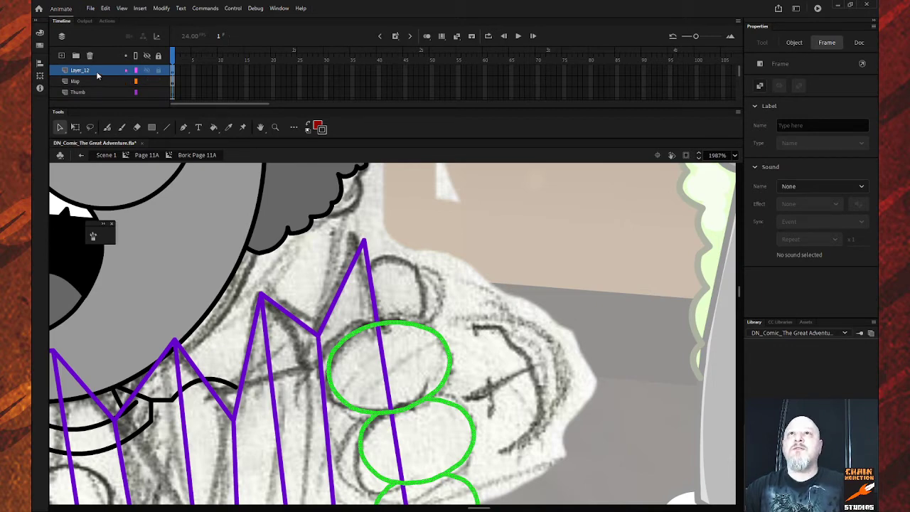
double_click(96, 71)
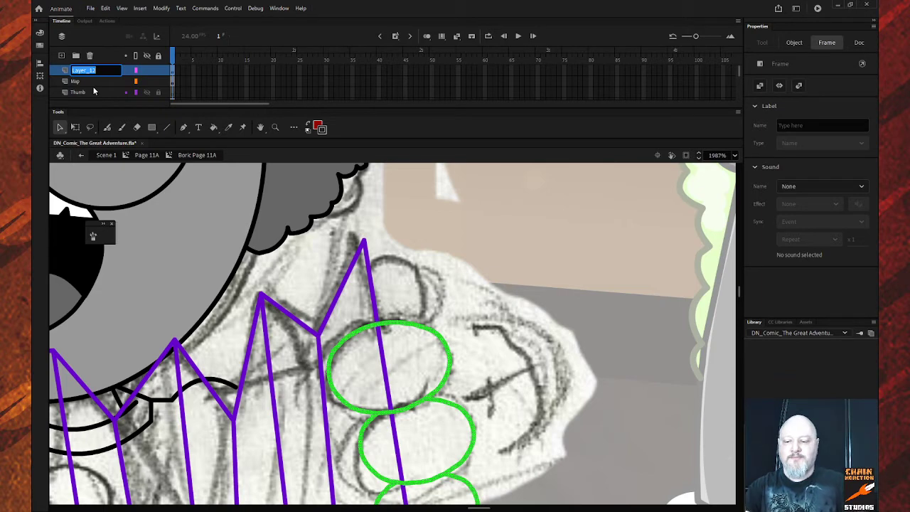
type("R")
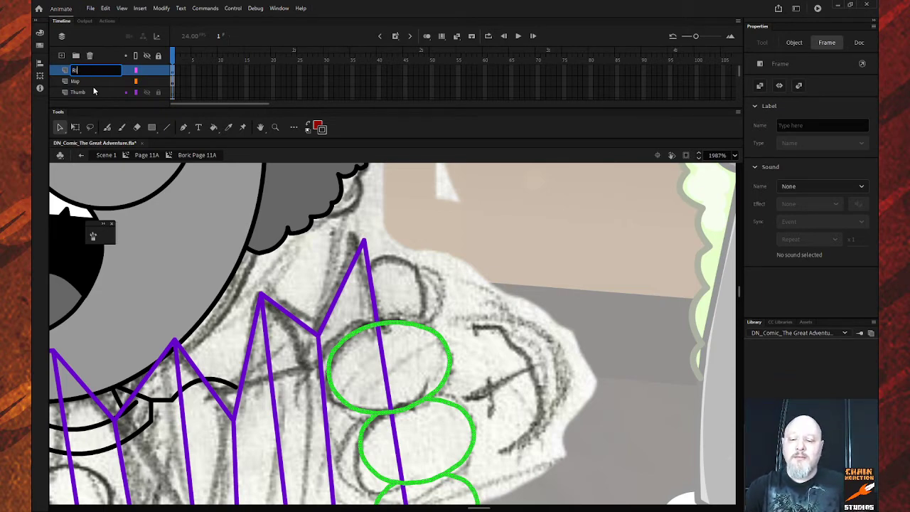
type("ight fingers")
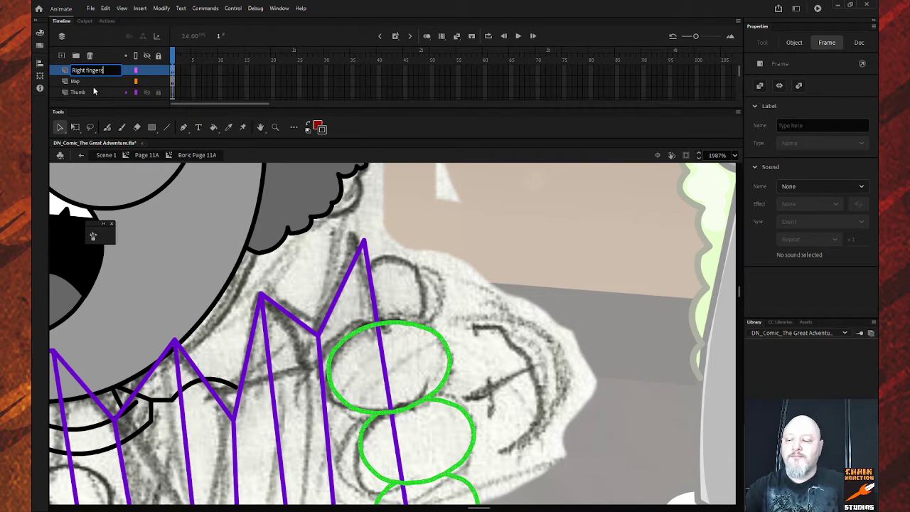
key("Return")
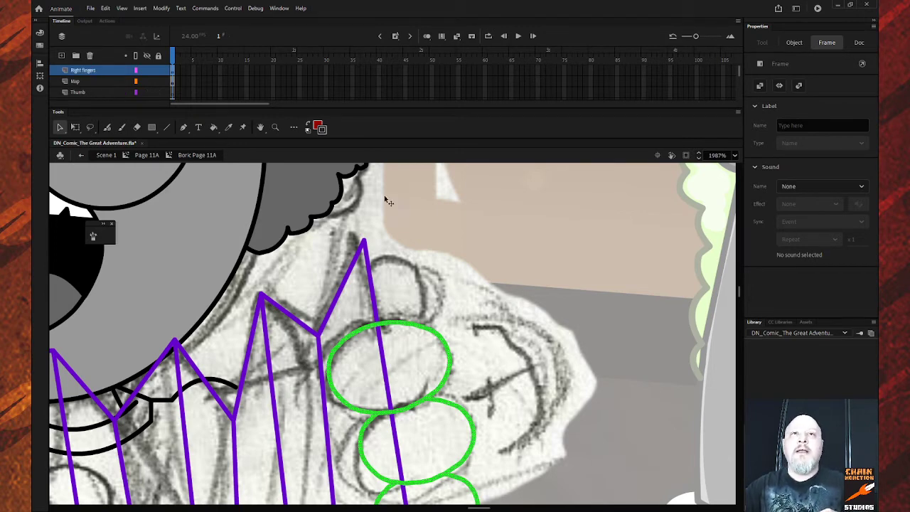
Step: Sample the finger ovals' green stroke and set up the Oval tool with that stroke and no fill
scroll(402, 221, "down", 5)
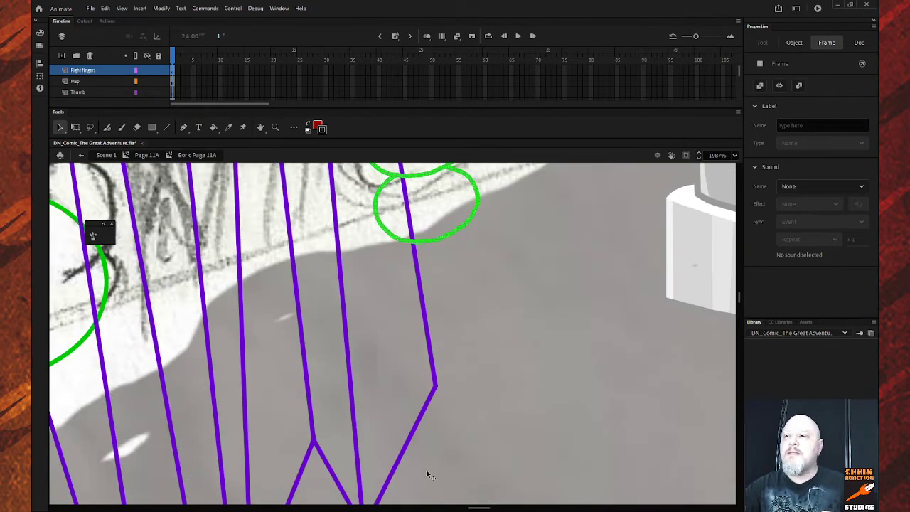
left_click_drag(479, 507, 481, 506)
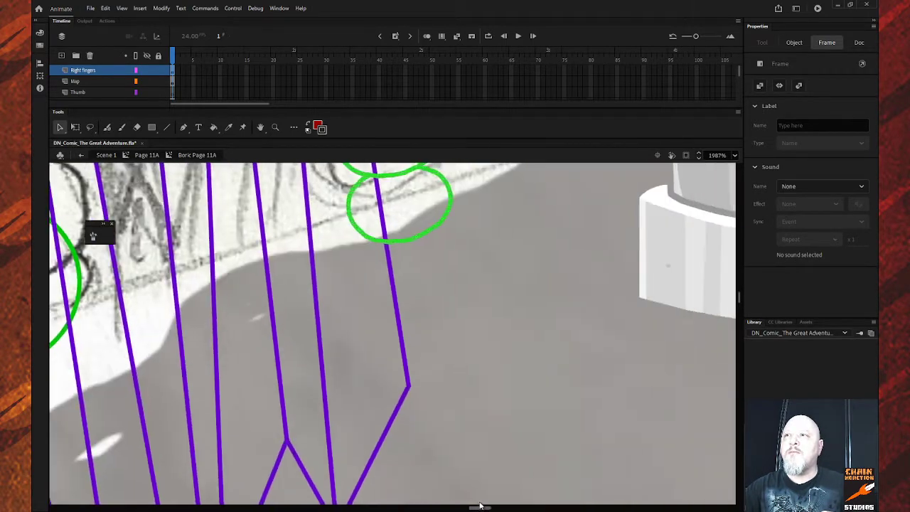
scroll(430, 389, "up", 6)
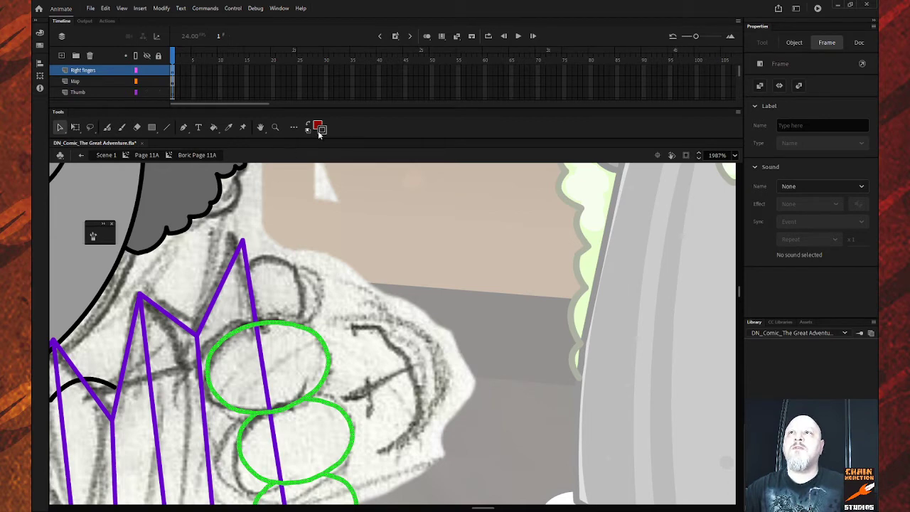
double_click(304, 325)
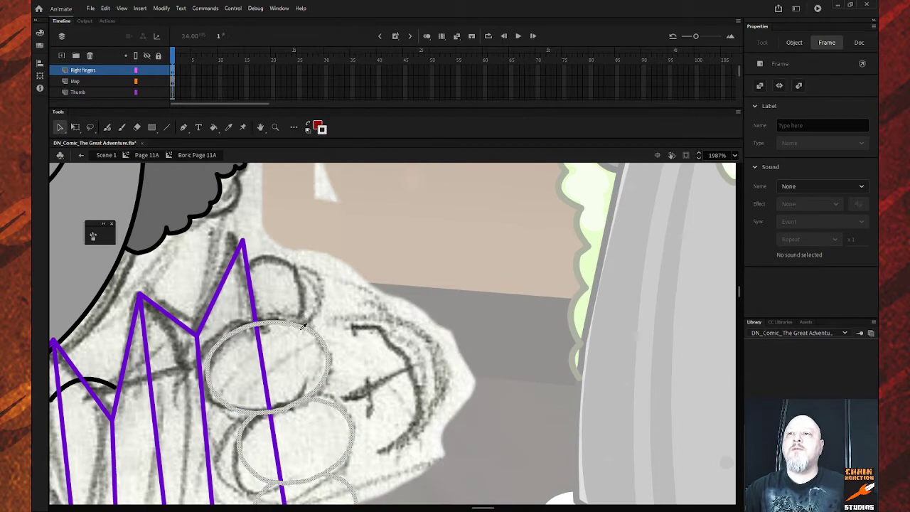
left_click(319, 302)
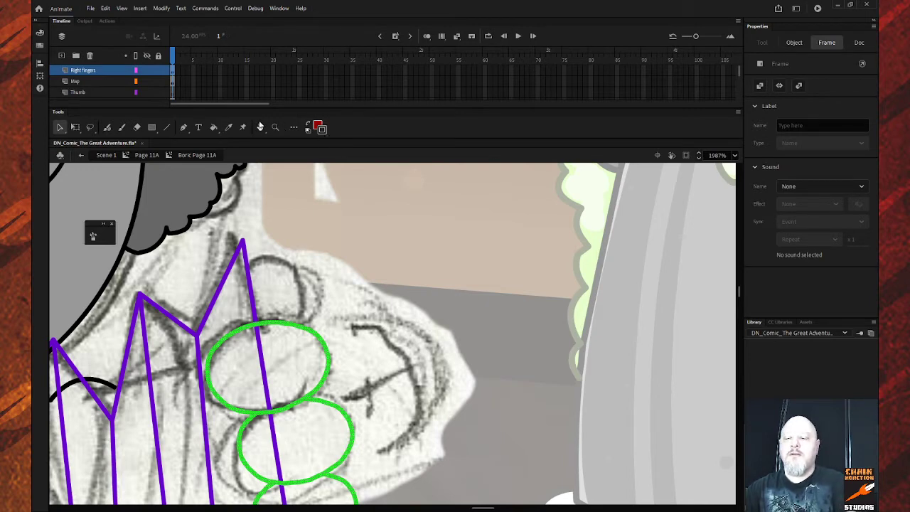
left_click(229, 127)
key("k")
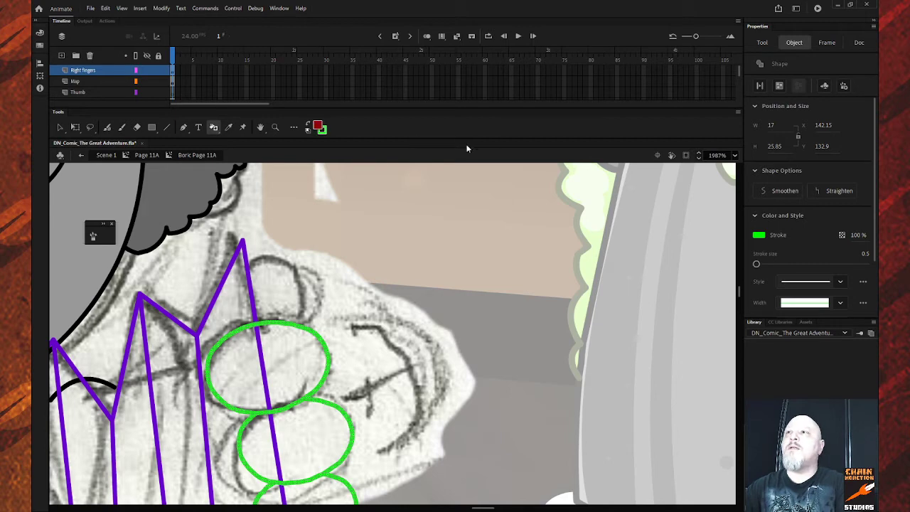
left_click(152, 127)
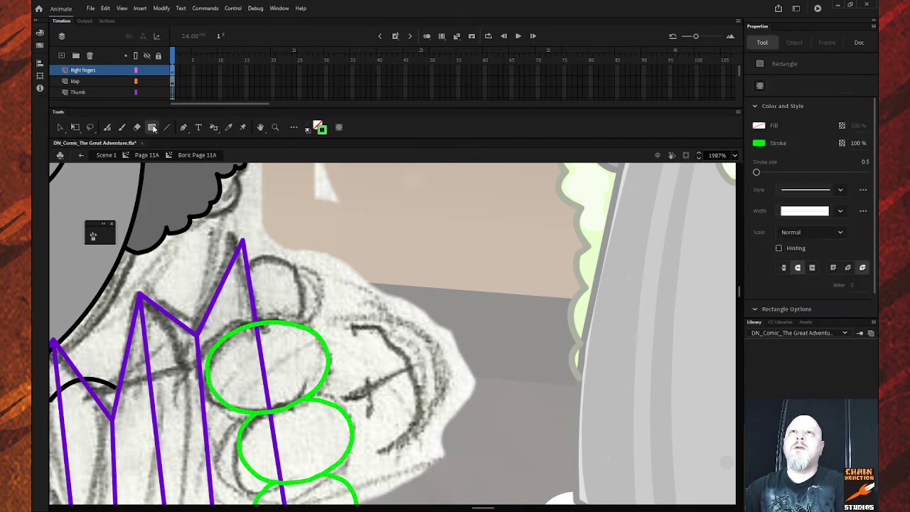
key("o")
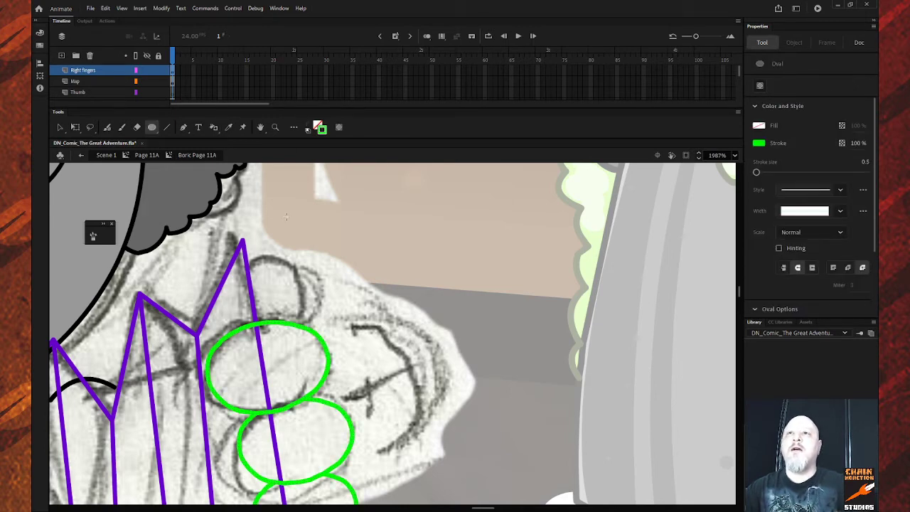
Step: Draw a green circle about 10.1 × 10.1 on the Thumb layer and place it over the sketched thumb above the fingers
left_click(118, 93)
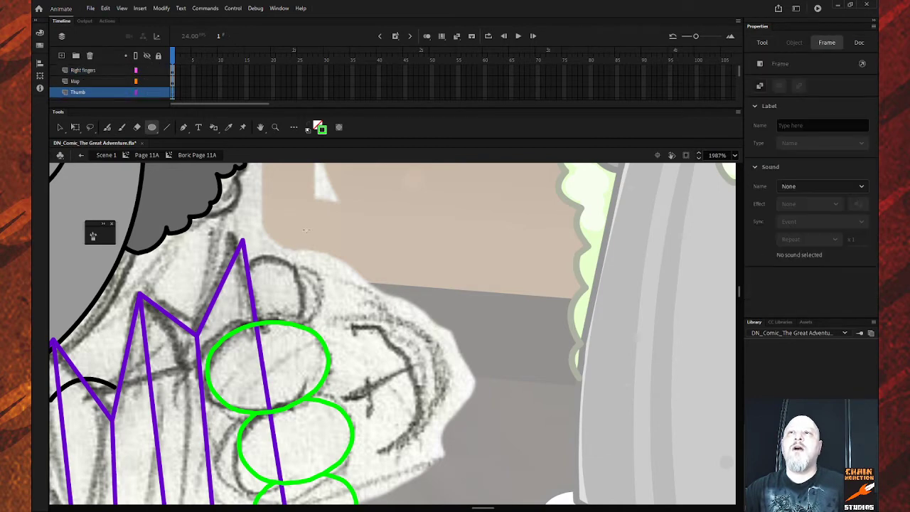
left_click_drag(304, 231, 392, 320)
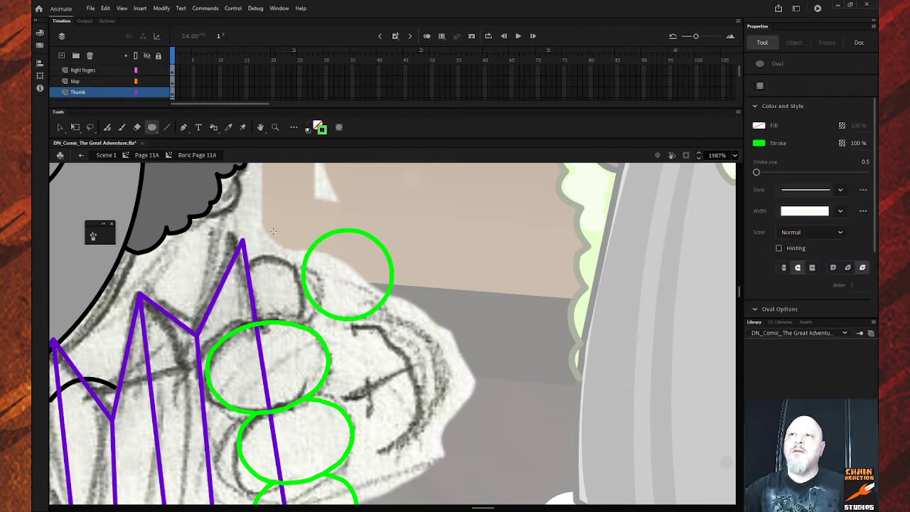
key("v")
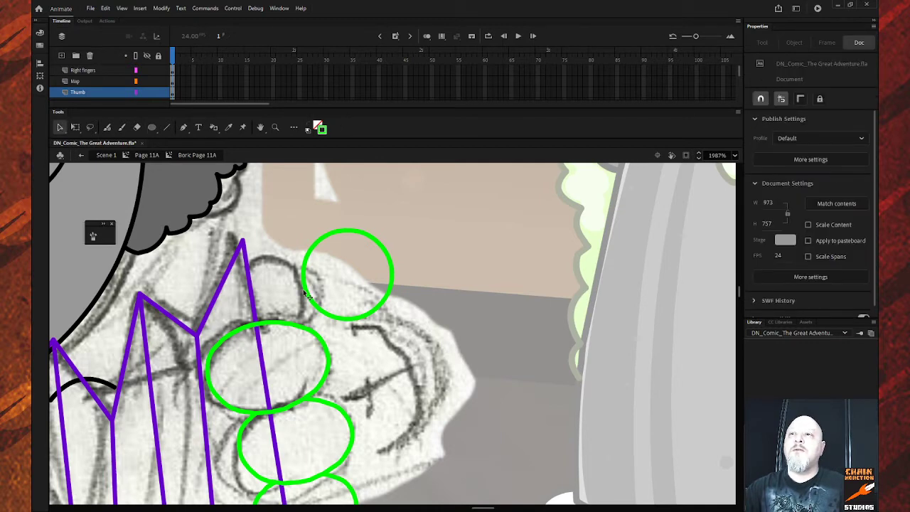
left_click(307, 294)
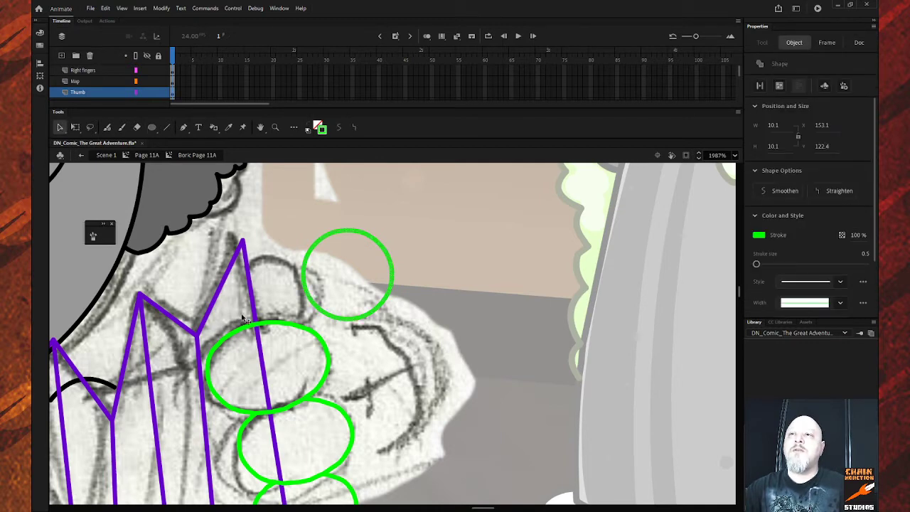
left_click_drag(311, 300, 294, 305)
left_click_drag(225, 321, 226, 324)
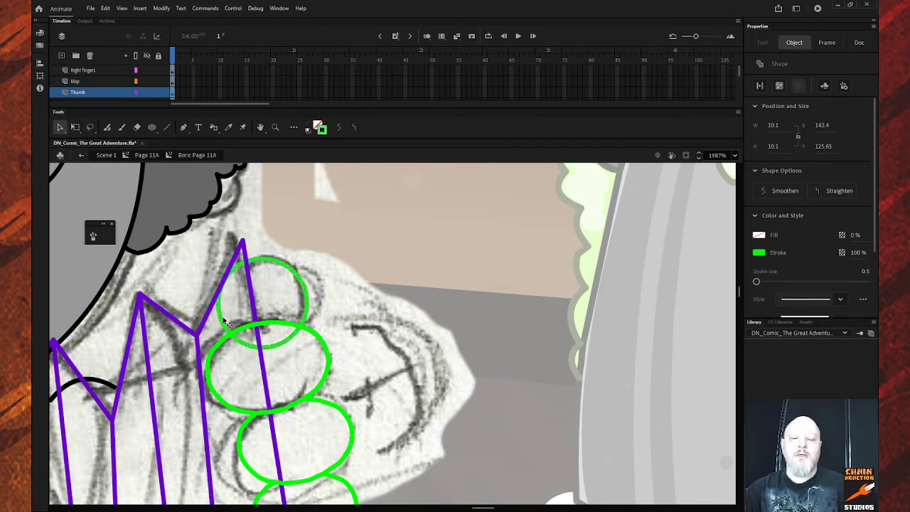
Step: Rotate and reshape the thumb circle to about 9.2 × 9.35 and nudge it to fit the sketched thumb
key("q")
left_click_drag(309, 256, 302, 256)
left_click_drag(288, 348, 321, 348)
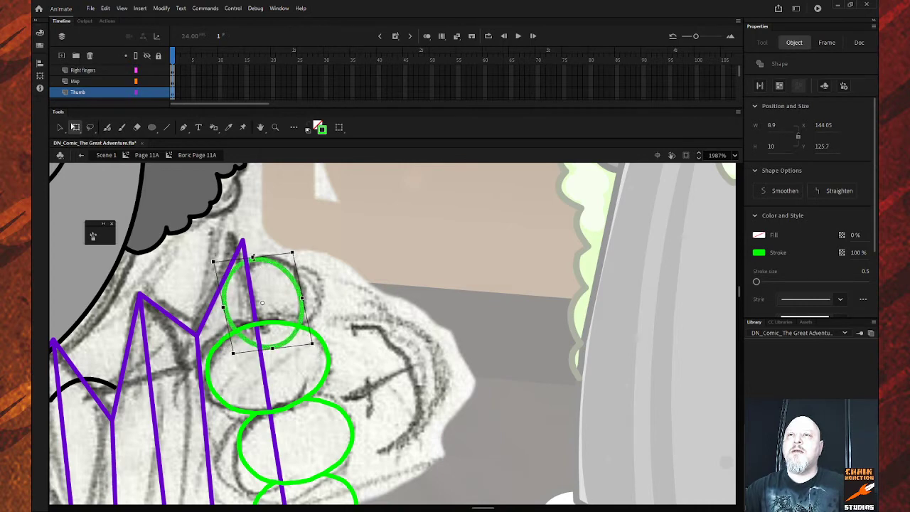
left_click_drag(253, 255, 253, 256)
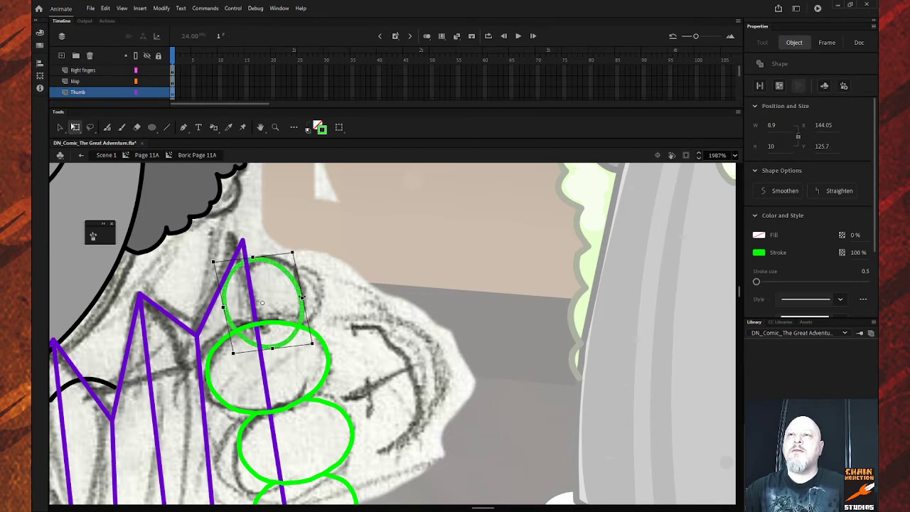
left_click_drag(303, 298, 305, 298)
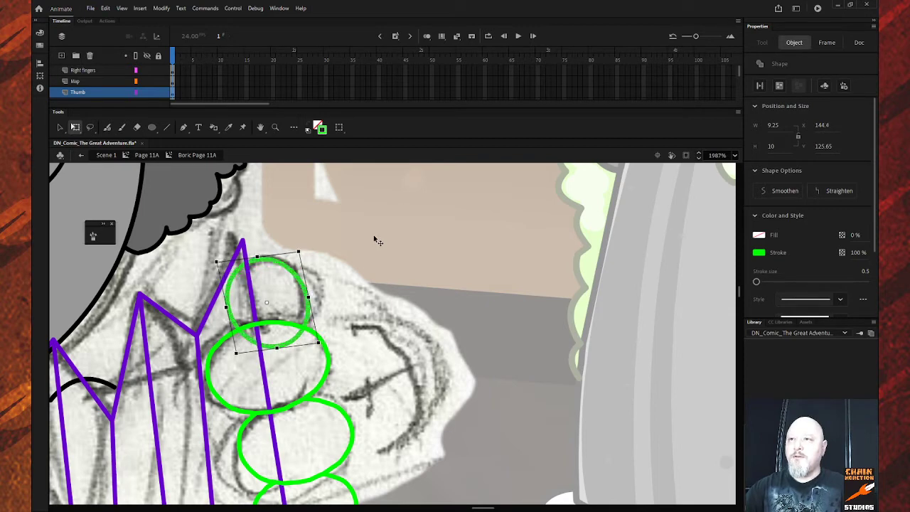
key("Up")
key("Right")
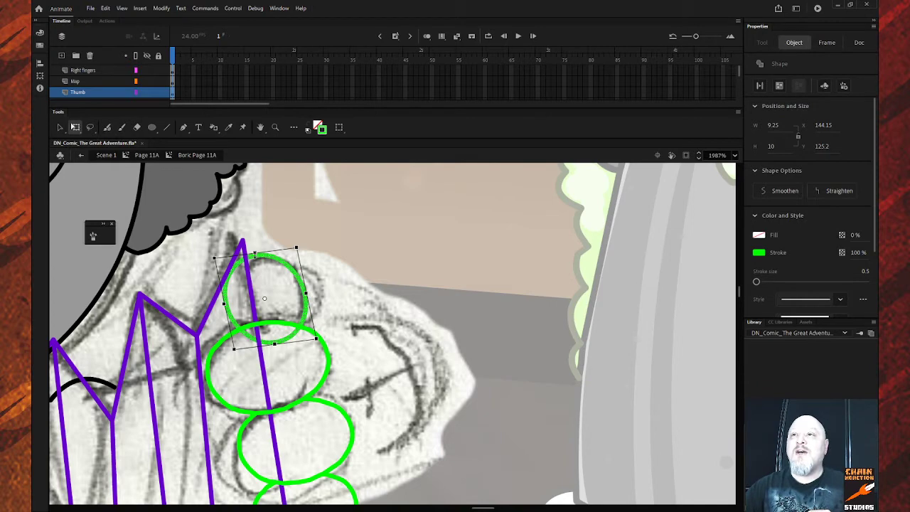
mouse_move(254, 254)
left_mouse_down()
mouse_move(253, 245)
mouse_move(255, 256)
left_mouse_up()
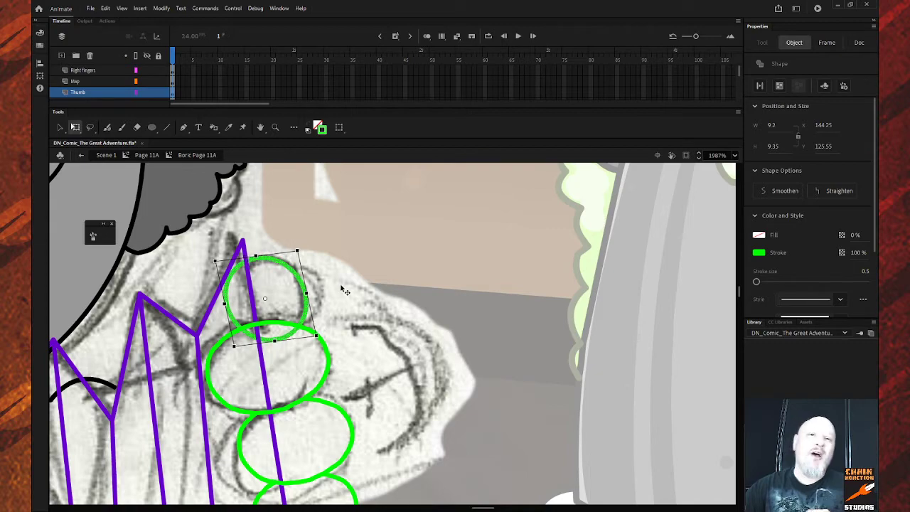
Step: Check the hand and map against the whole scene, and return to a close view of the mouth and both hands
scroll(377, 298, "down", 2)
scroll(383, 302, "up", 2)
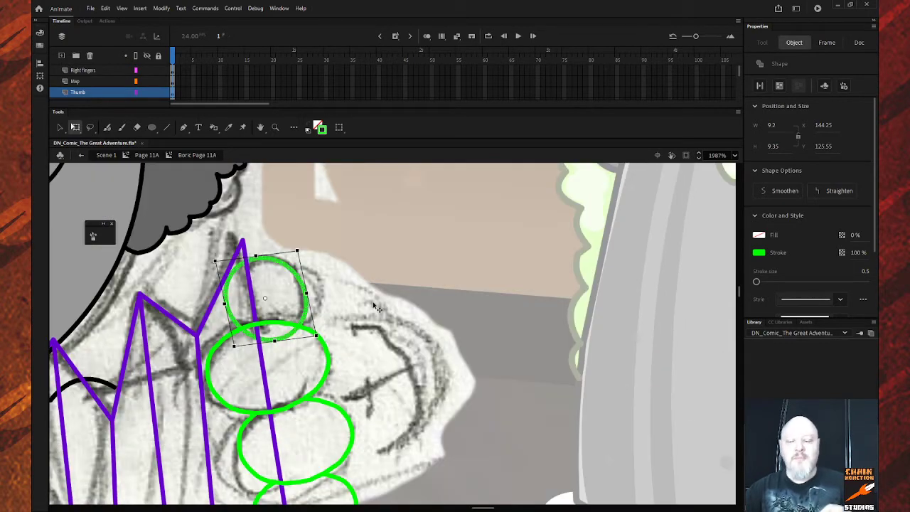
key("z")
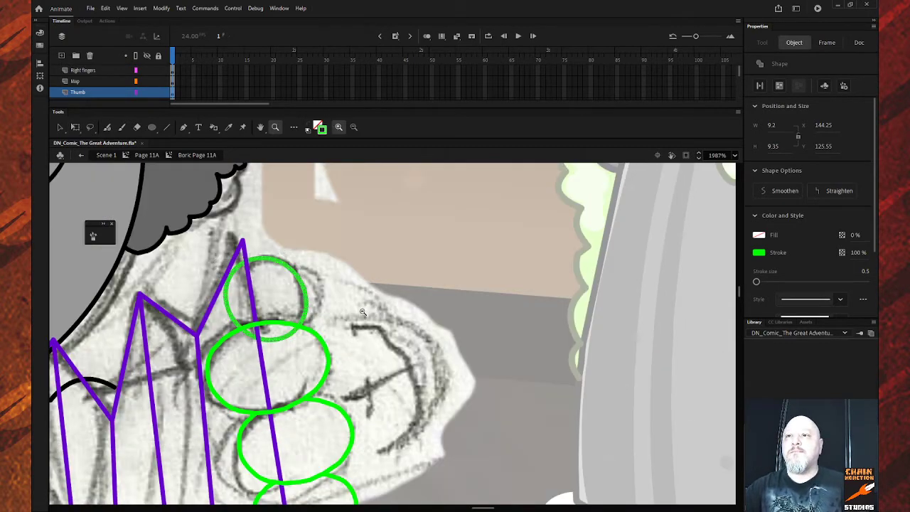
left_click(364, 316, "alt")
left_click(364, 316, "alt")
left_click(377, 320, "alt")
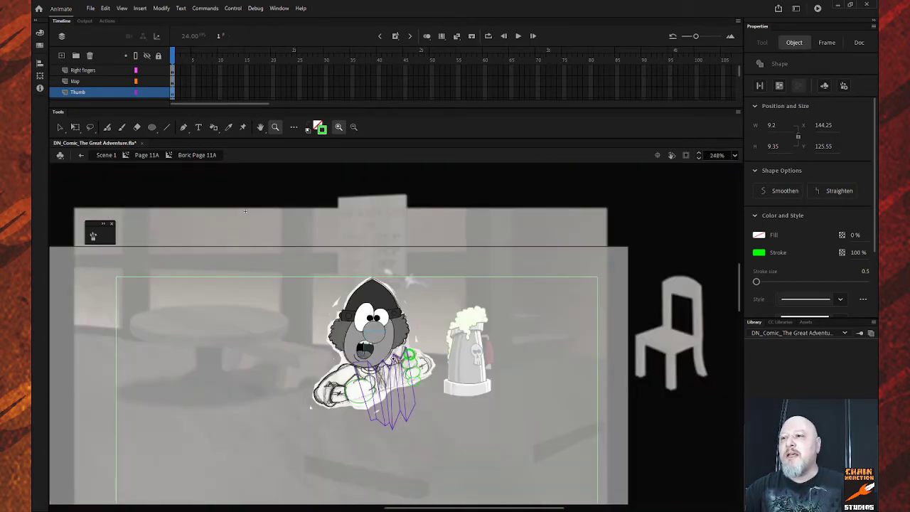
left_click_drag(365, 331, 442, 400)
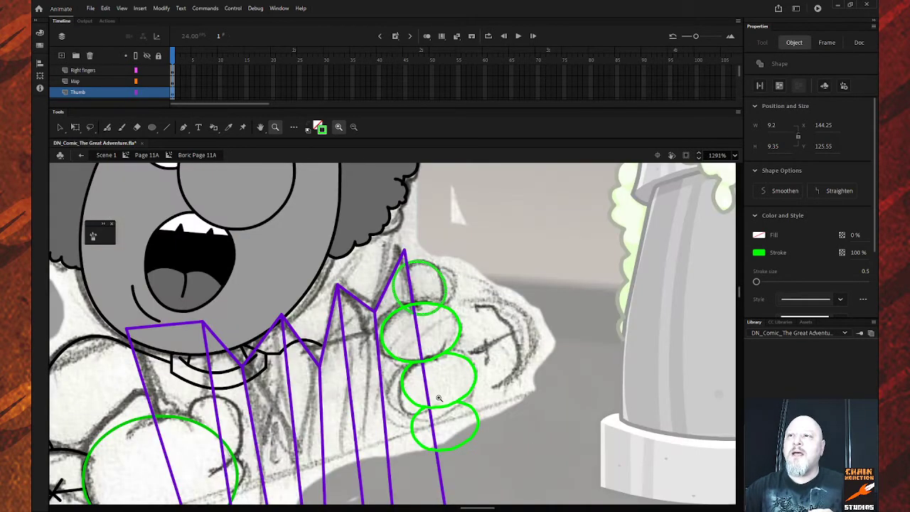
Step: Sample the grey of the character's nose and fill the thumb circle and the three finger ovals with it
left_click(403, 412, "alt")
left_click(410, 394, "alt")
left_click(411, 393, "alt")
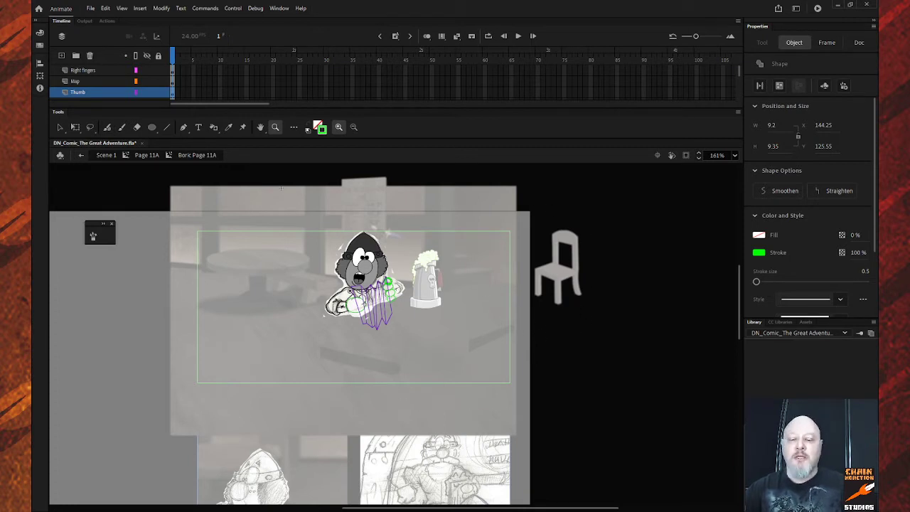
left_click_drag(319, 258, 447, 345)
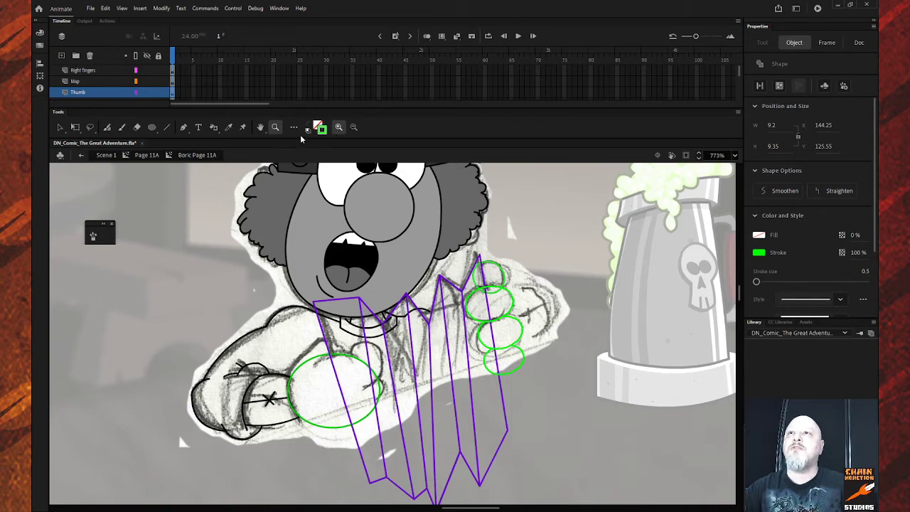
key("i")
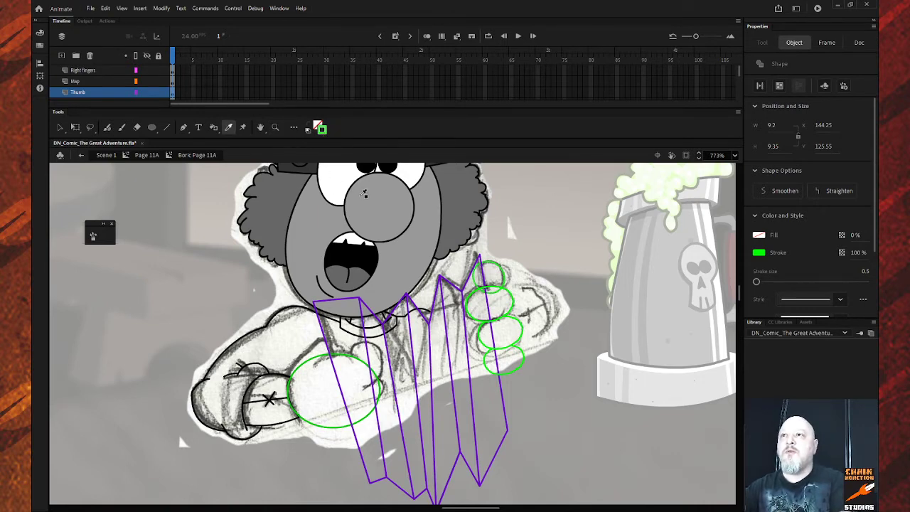
left_click(361, 195)
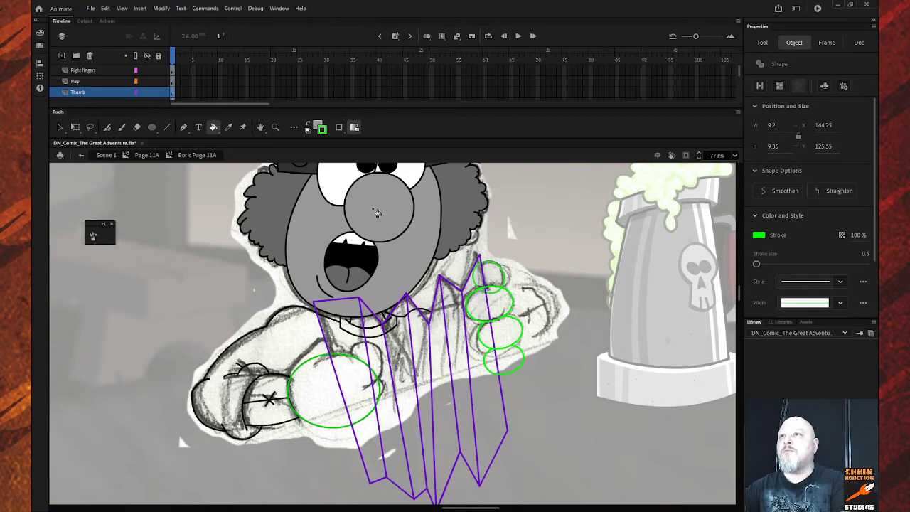
left_click(491, 283)
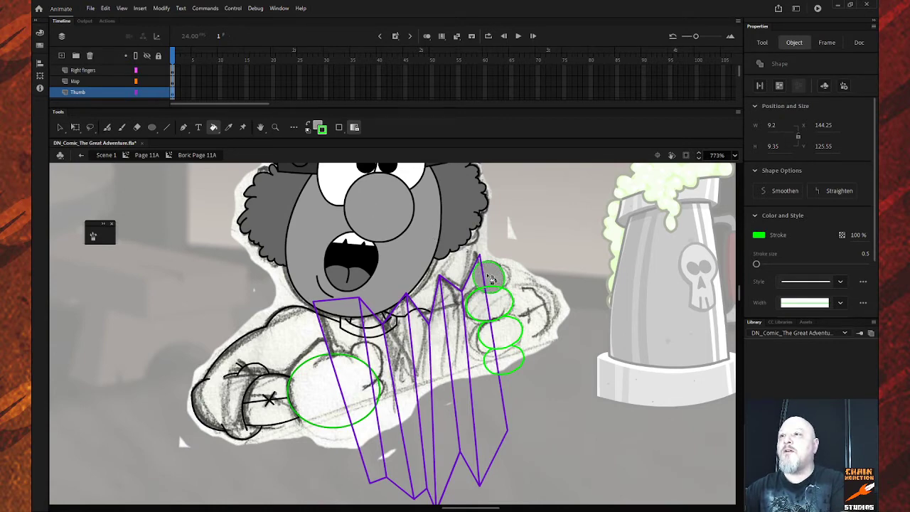
left_click(508, 330)
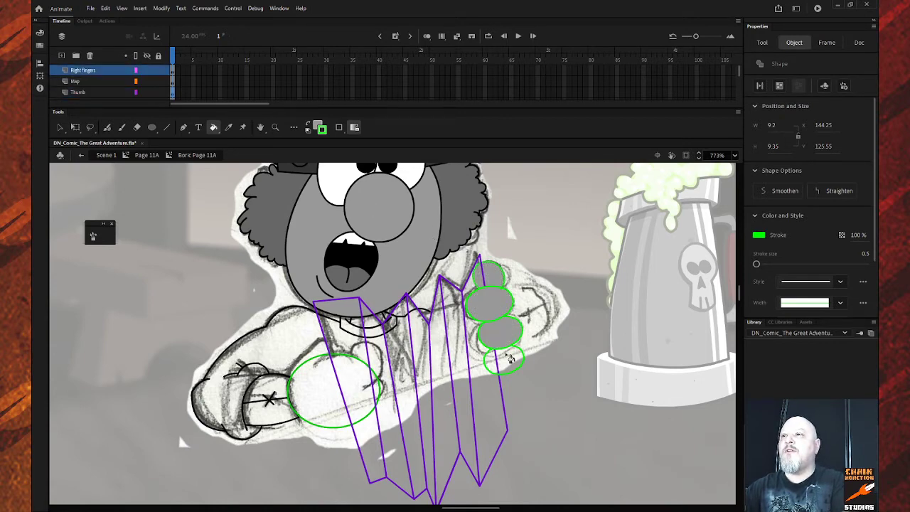
left_click(512, 359)
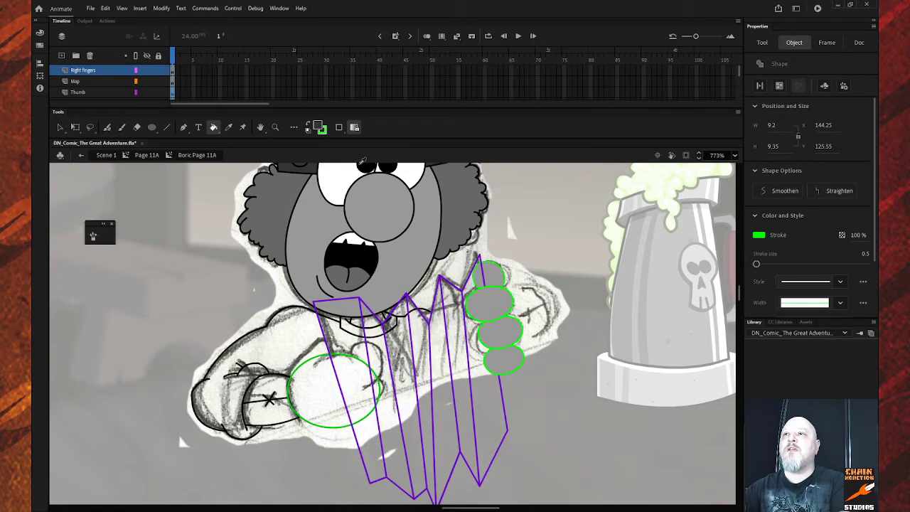
Step: Fill the three receding folds of the map with dark grey using the Paint Bucket
left_click(381, 377)
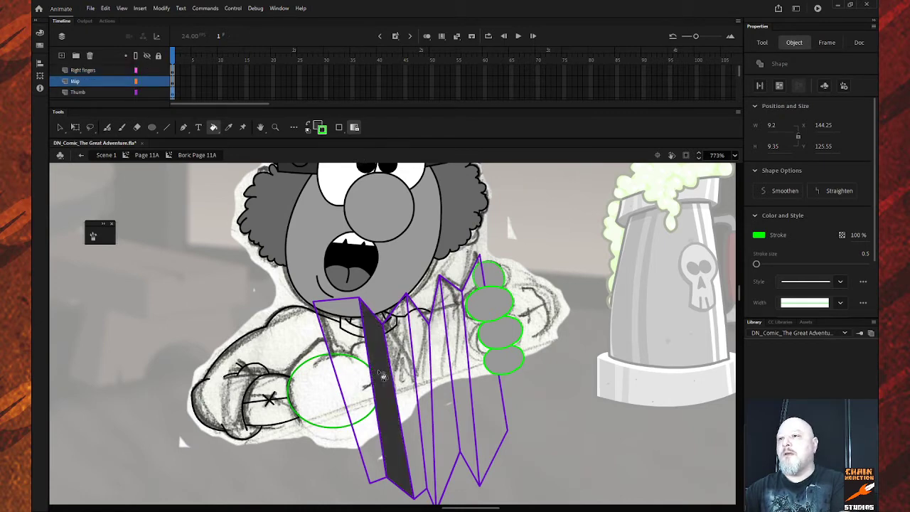
left_click(432, 347)
left_click(461, 335)
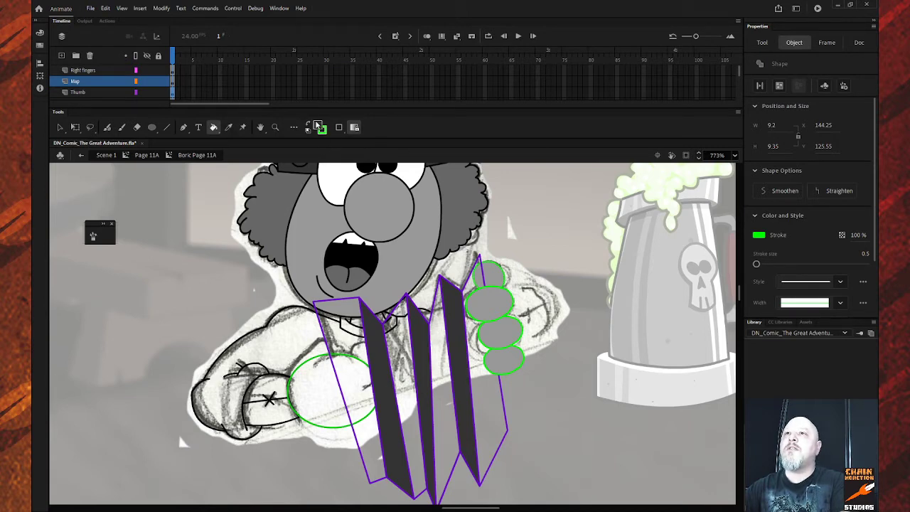
Step: Fill the map's three forward-facing folds with medium grey and the outermost panel under the fingers with a lighter grey
left_click(443, 382)
left_click(408, 388)
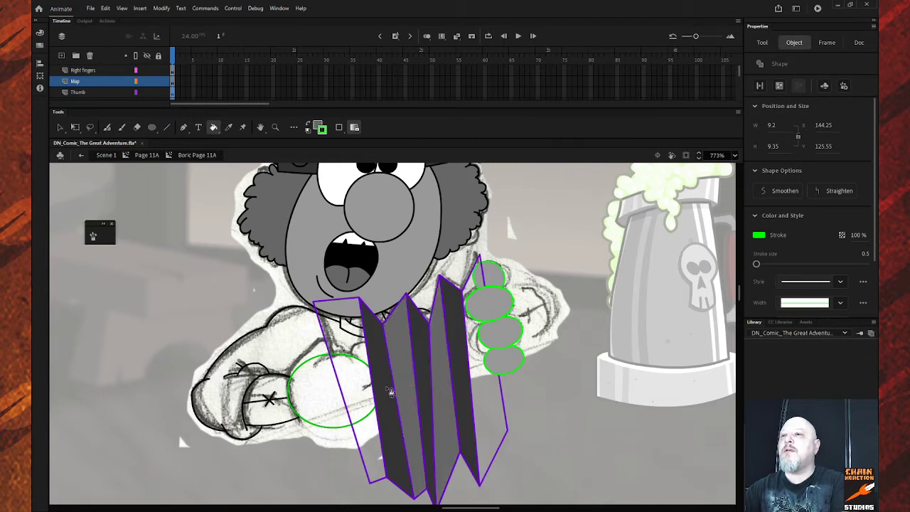
left_click(352, 379)
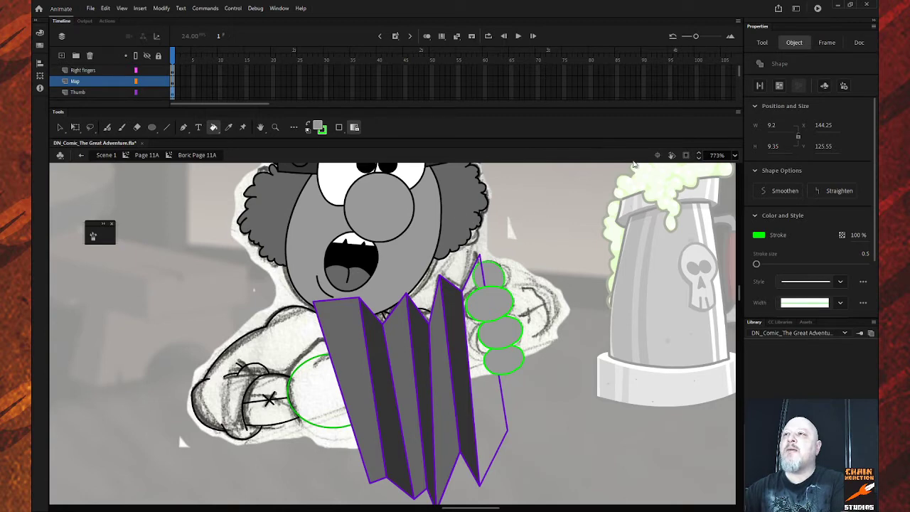
left_click(490, 394)
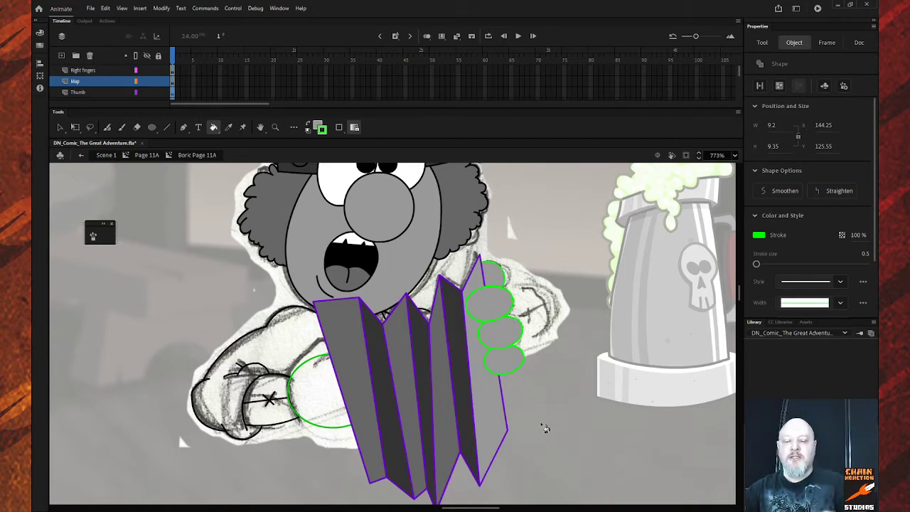
Step: Go back out to Scene 1 and check the filled map and fingers behind the bar counter
key("z")
left_click(498, 435, "alt")
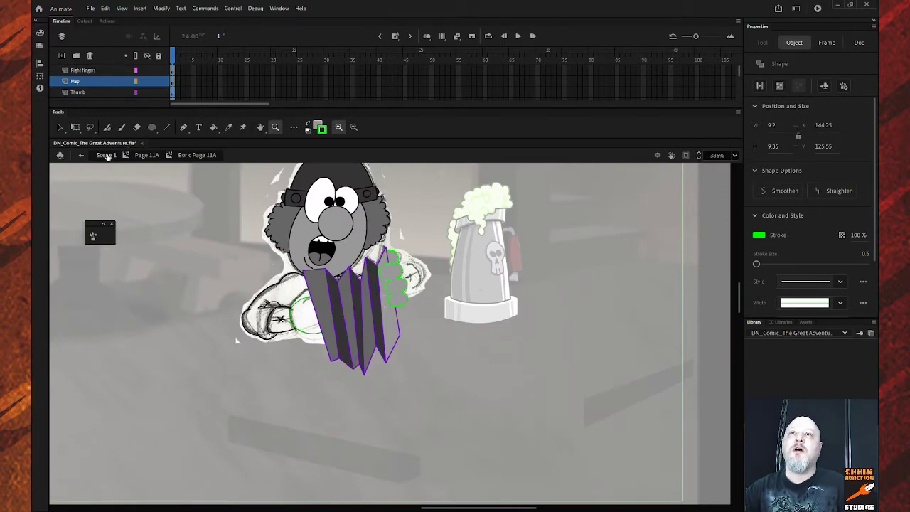
left_click(80, 157)
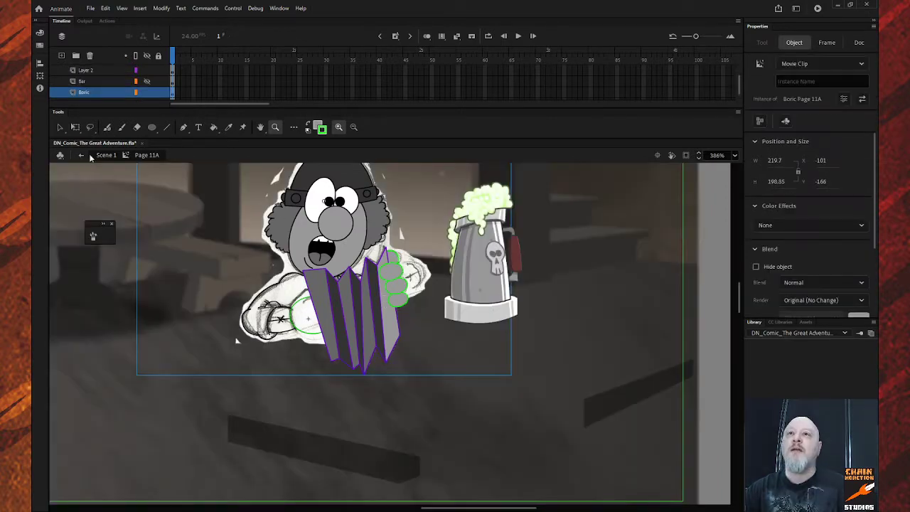
left_click(80, 156)
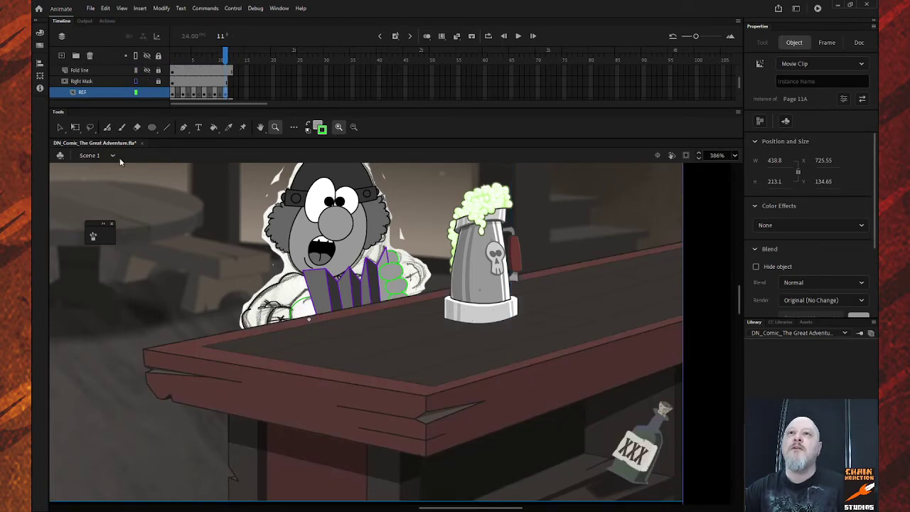
left_click(60, 129)
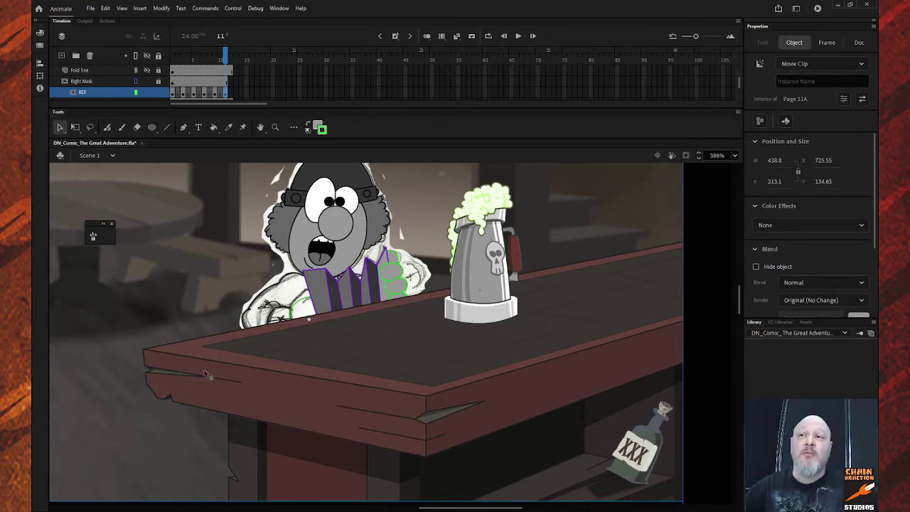
scroll(329, 384, "up", 3)
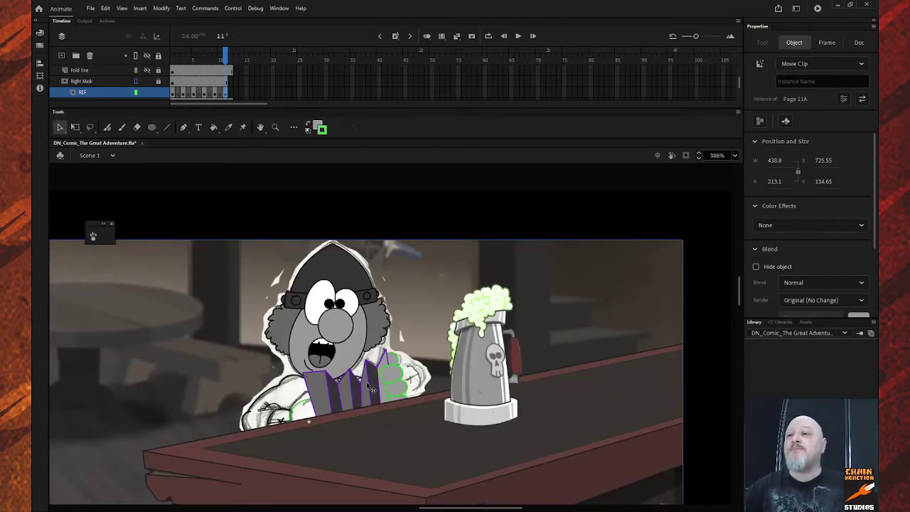
key("ctrl+z")
key("ctrl+z")
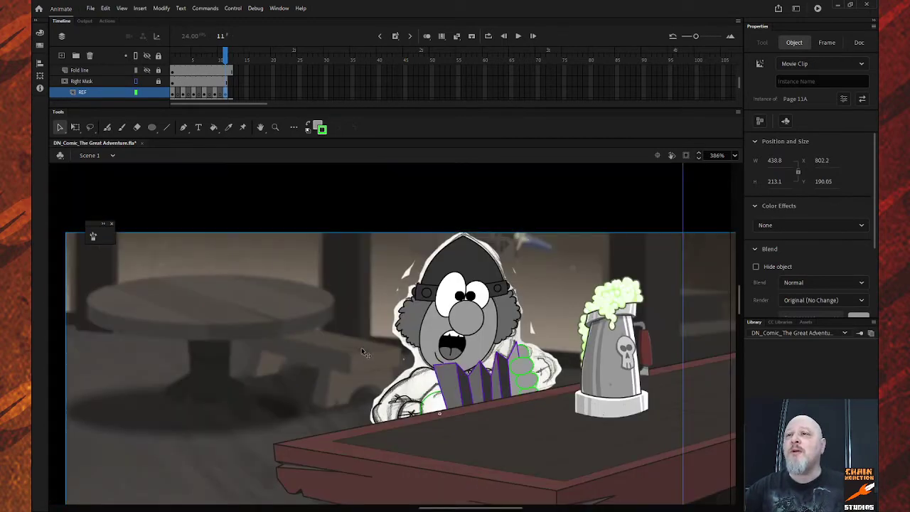
key("ctrl+y")
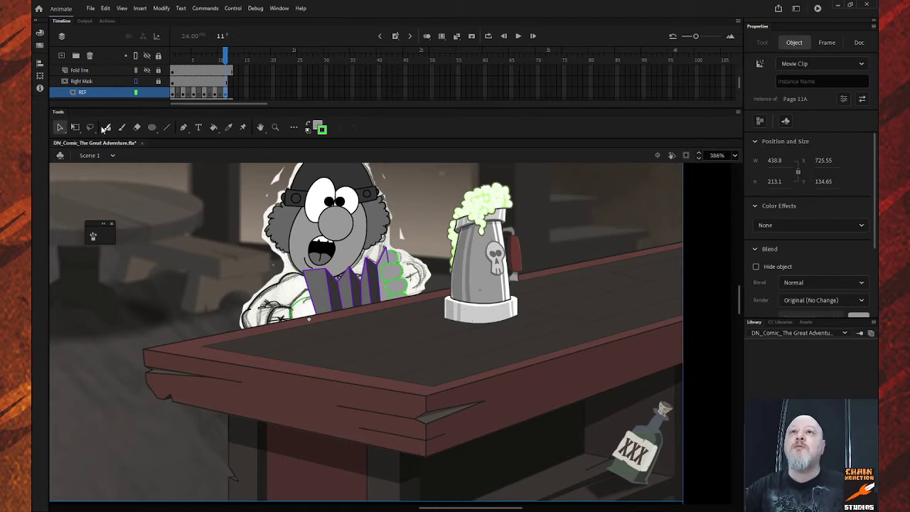
Step: Reopen the Page 11A symbol and the Boric Page 11A symbol inside it for editing, close to the gloved hand
key("z")
left_click_drag(258, 278, 353, 361)
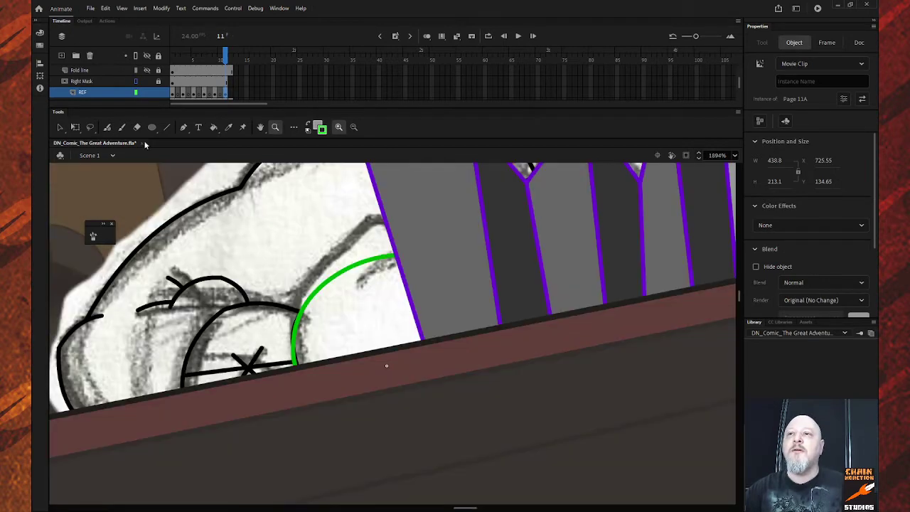
left_click(60, 126)
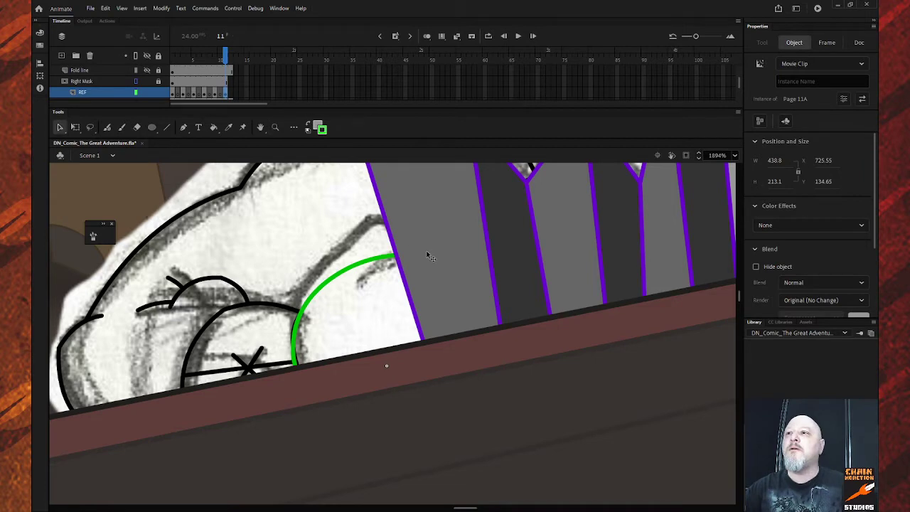
double_click(431, 256)
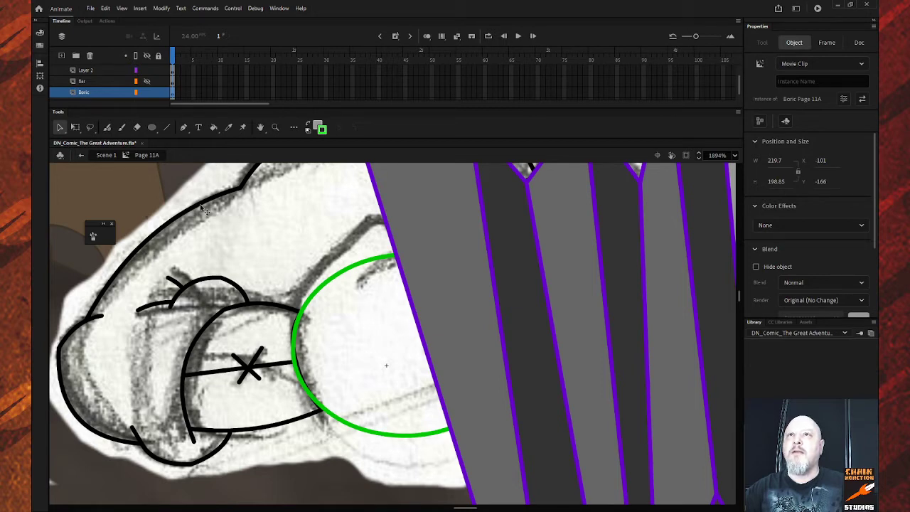
double_click(410, 254)
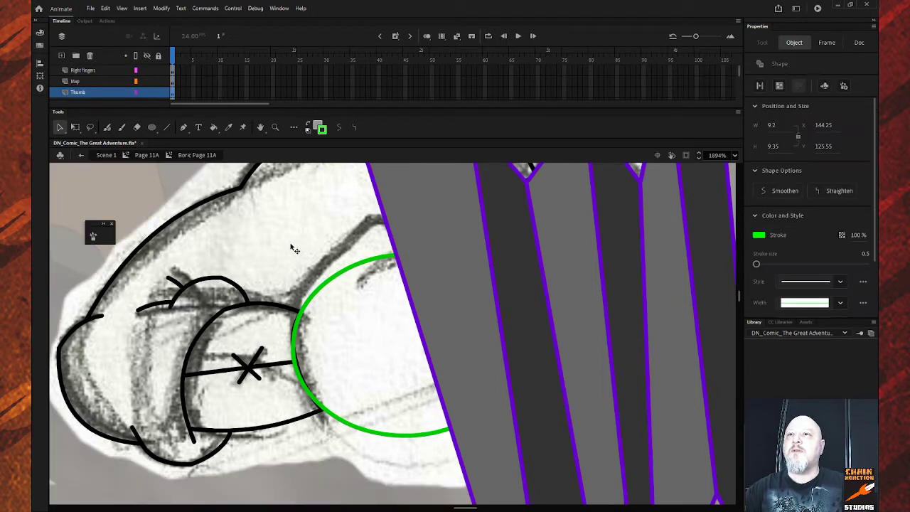
Step: Hide all layers except Body and REF to show the body outlines over the pencil sketch
left_click(211, 203)
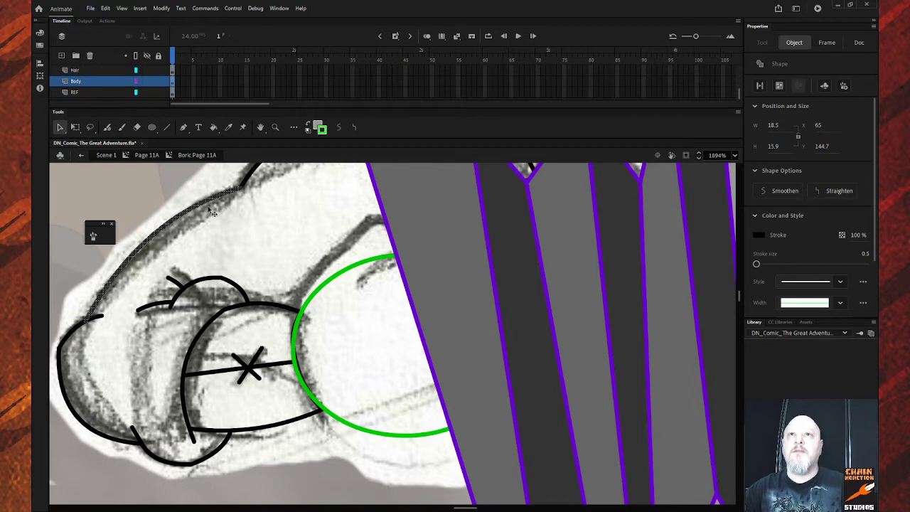
left_click(147, 56)
left_click(147, 81)
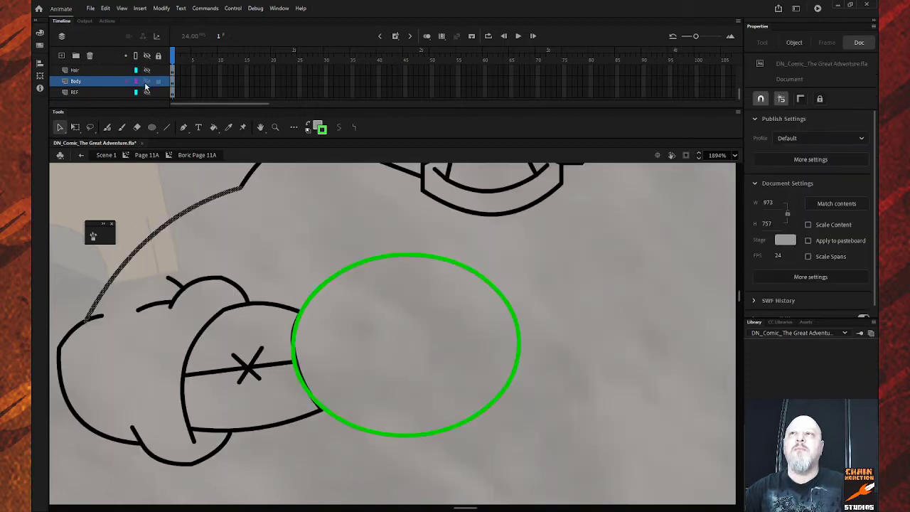
key("z")
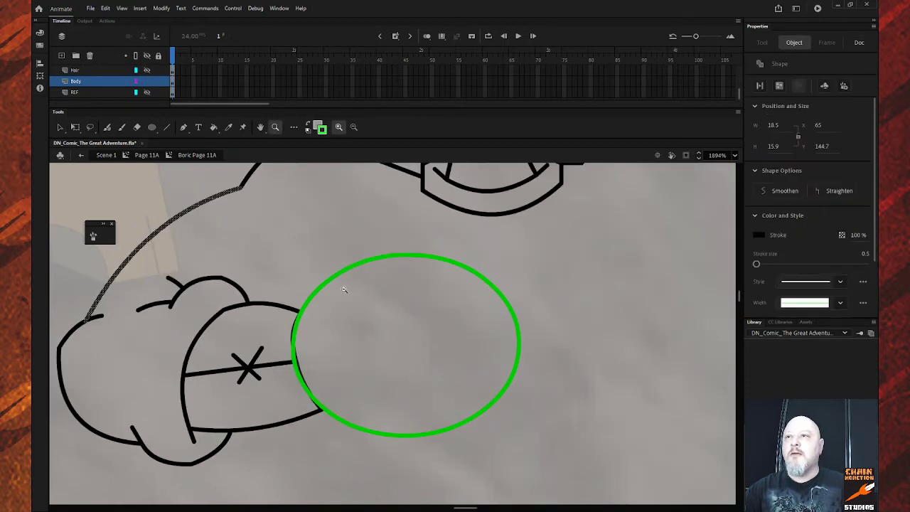
left_click(344, 290, "alt")
left_click(360, 295, "alt")
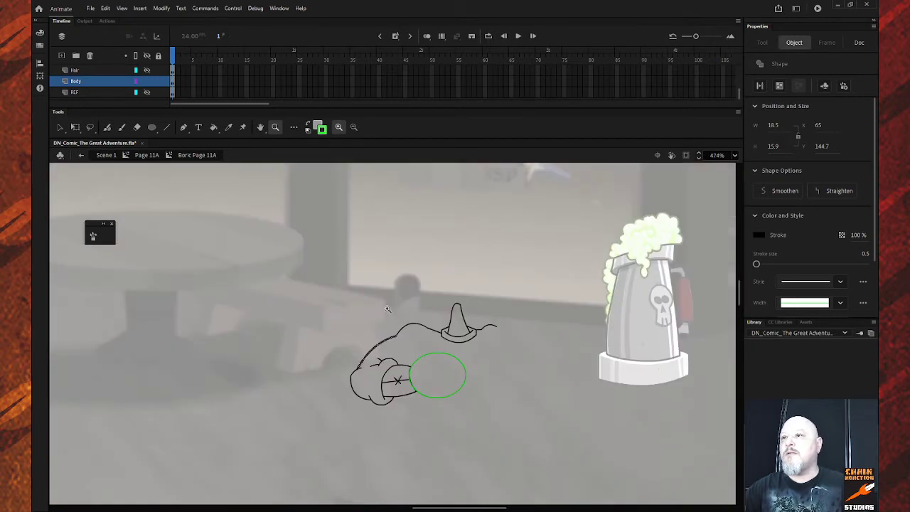
left_click(148, 93)
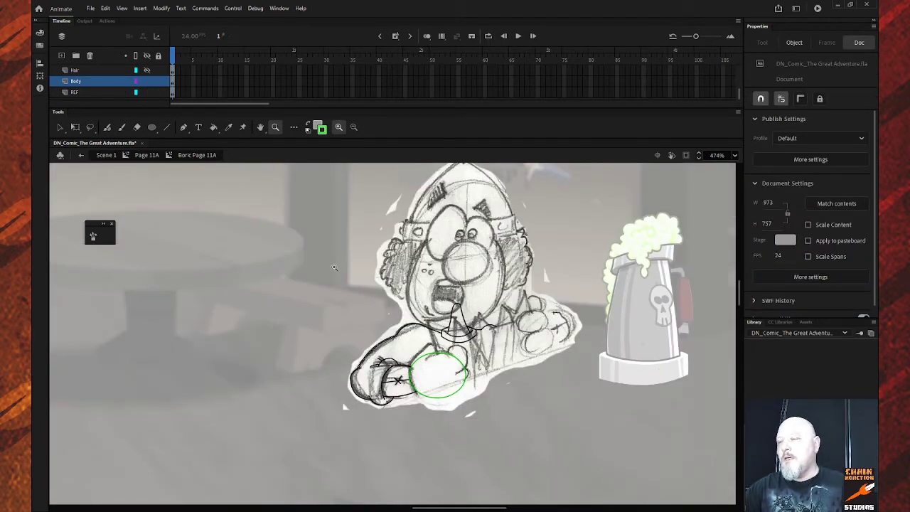
mouse_move(358, 261)
left_mouse_down()
mouse_move(574, 371)
mouse_move(608, 406)
left_mouse_up()
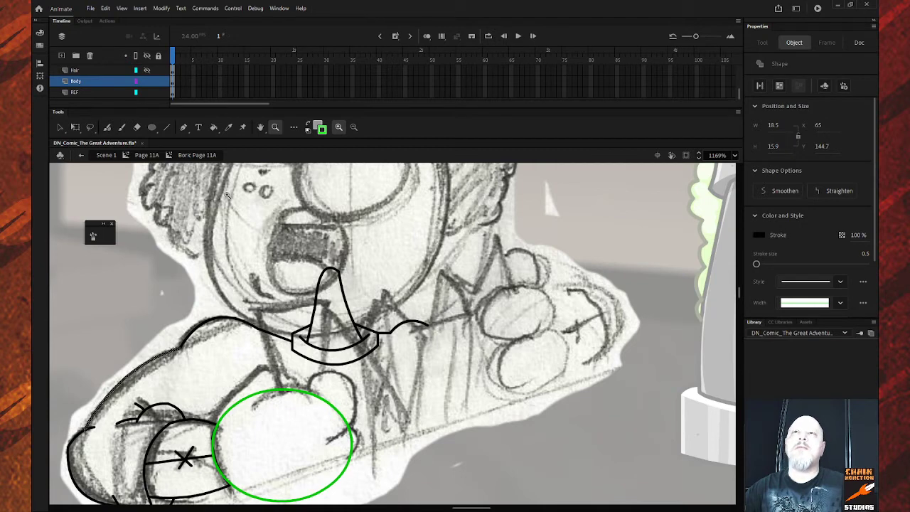
Step: Draw a black 0.5 line on the Body layer from the shoulder to the fingers of the map-holding hand and bend it into an arc
left_click(168, 127)
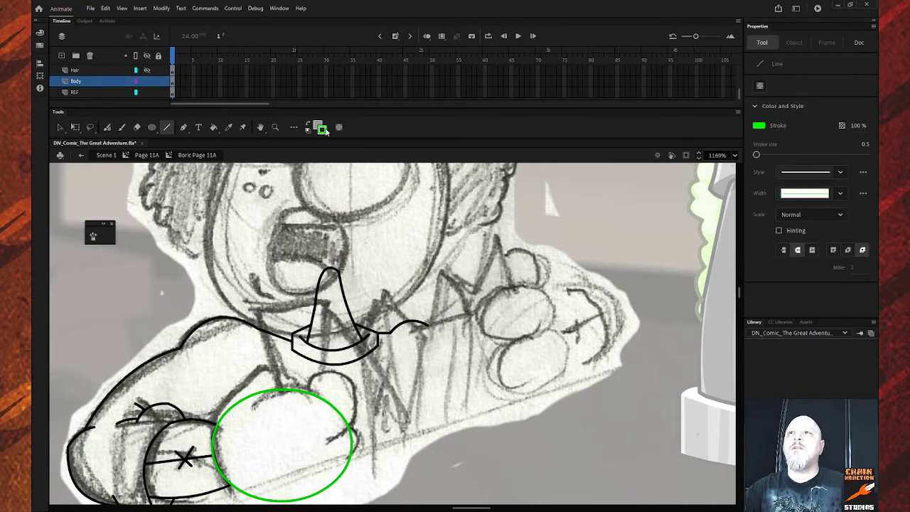
left_click(321, 129)
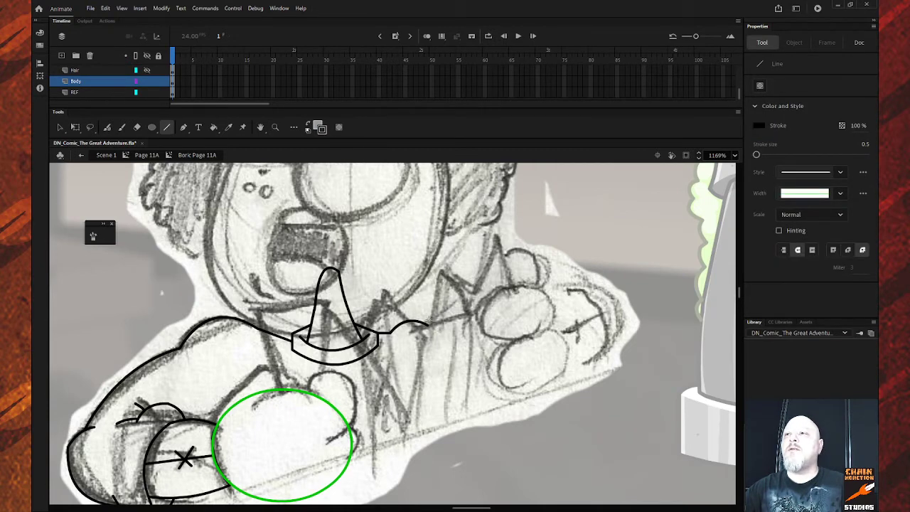
mouse_move(429, 324)
left_mouse_down()
mouse_move(537, 307)
mouse_move(481, 304)
left_mouse_up()
key("v")
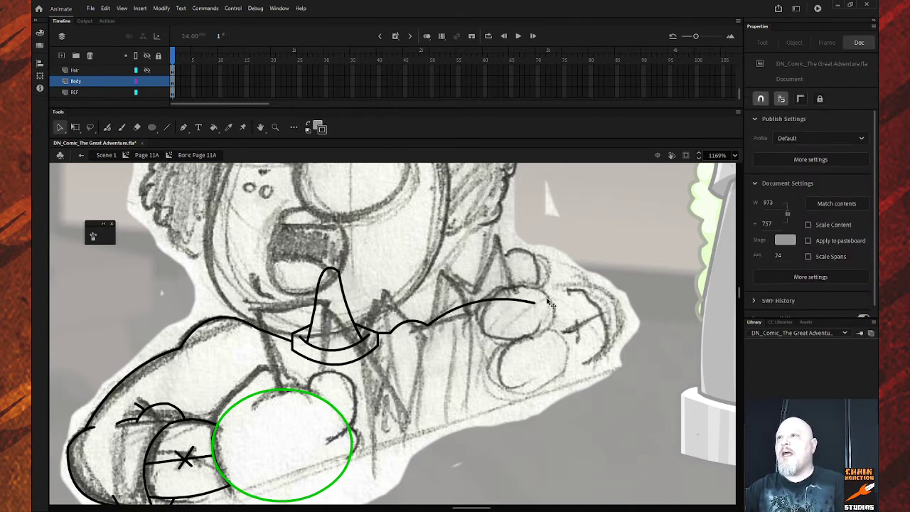
Step: Block in the sketched sleeve end beside the map-holding fingers with three connected straight black lines
key("b")
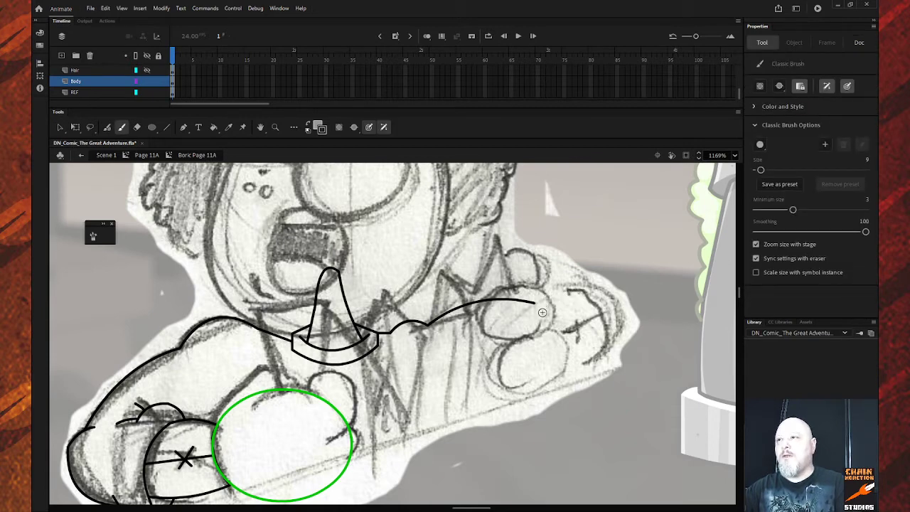
key("n")
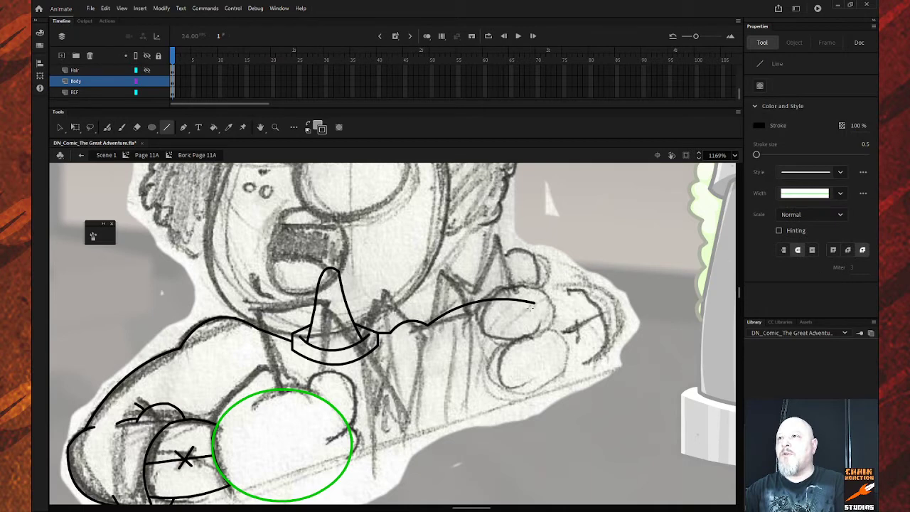
mouse_move(531, 305)
left_mouse_down()
mouse_move(580, 288)
mouse_move(612, 351)
mouse_move(549, 369)
left_mouse_up()
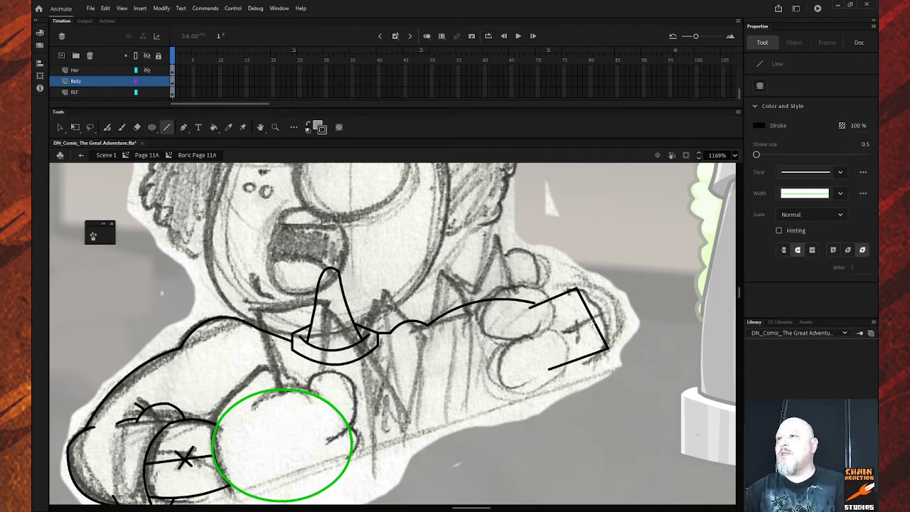
Step: Bend the outer line of the sleeve end beside the map-holding fingers outward into an arc
key("v")
left_click_drag(593, 320, 605, 318)
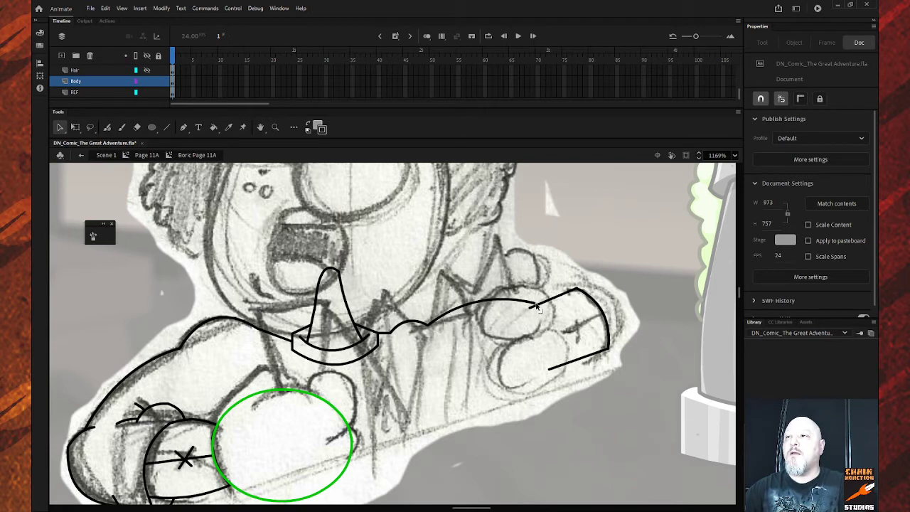
left_click(153, 128)
left_click_drag(164, 211, 244, 291)
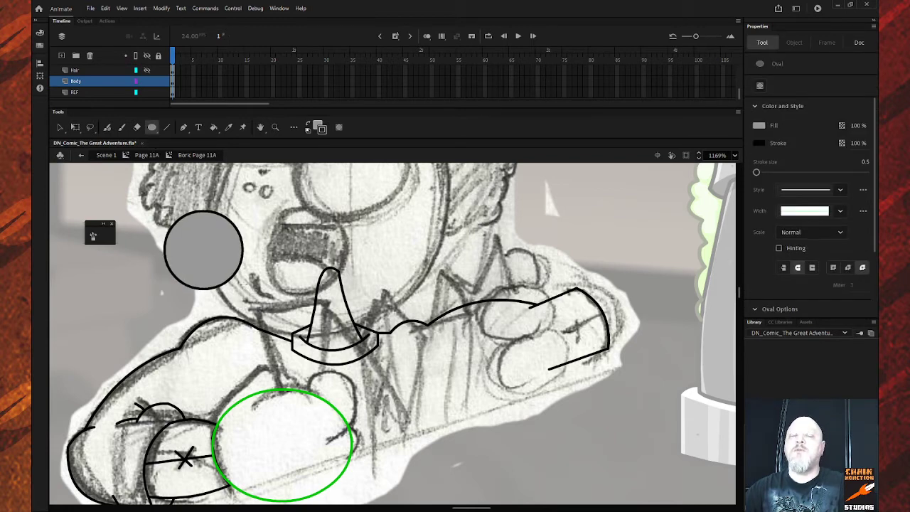
key("ctrl+z")
Step: Place an unfilled black oval with a 0.5 stroke, about 19.2 × 18.9, around the sleeve end beside the map-holding fingers
left_click(320, 128)
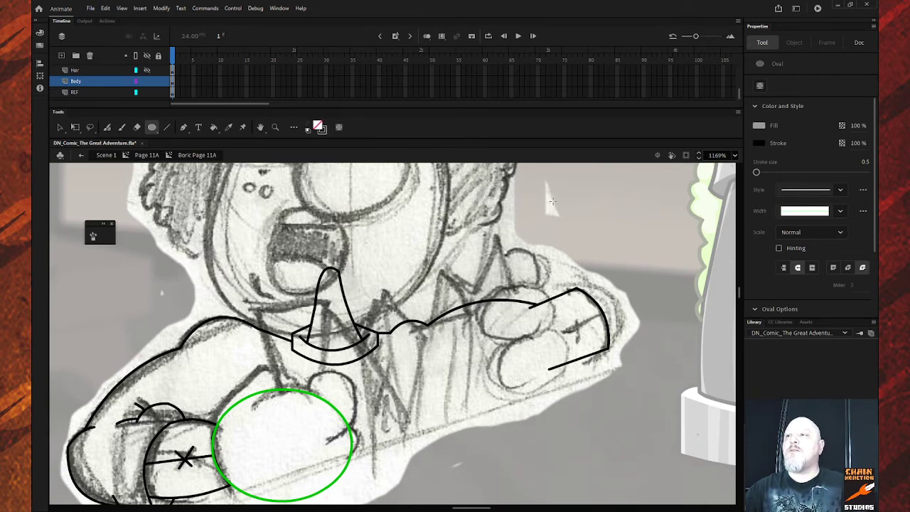
left_click_drag(552, 201, 625, 273)
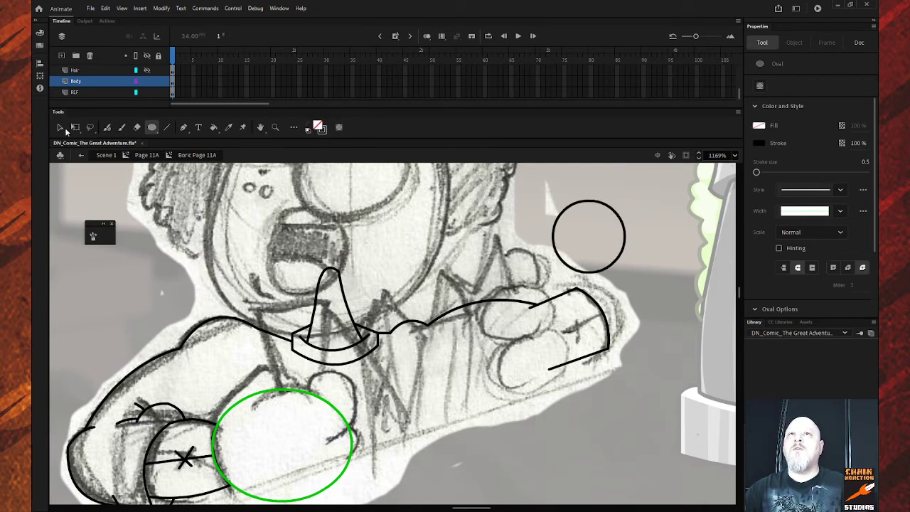
left_click(62, 128)
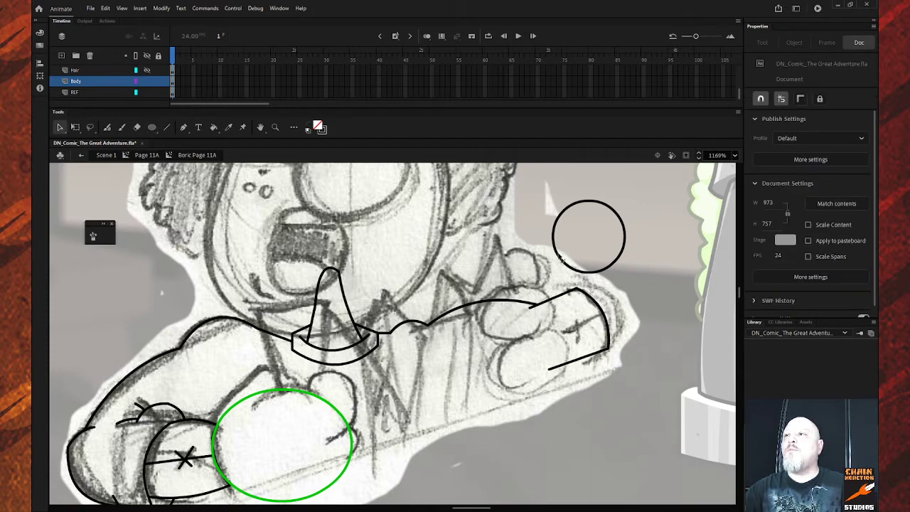
mouse_move(561, 260)
left_mouse_down()
mouse_move(580, 324)
mouse_move(547, 345)
left_mouse_up()
key("q")
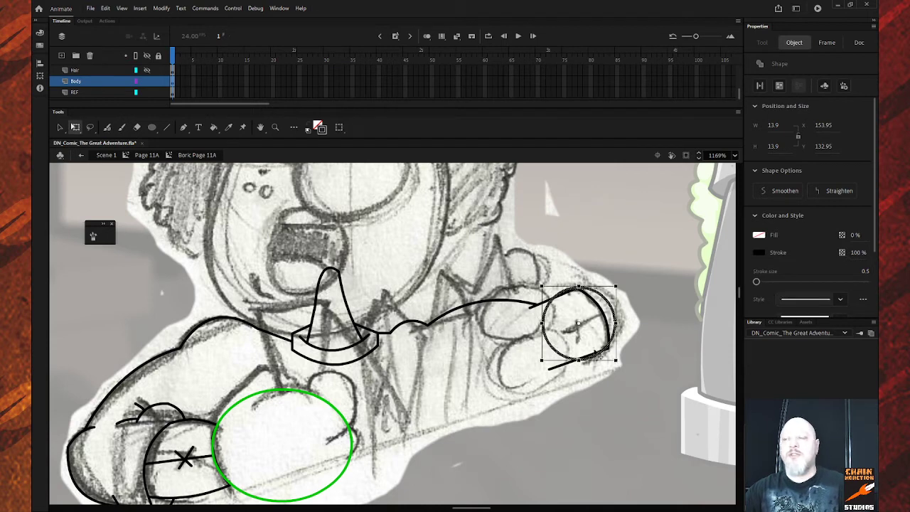
left_click_drag(616, 361, 626, 374)
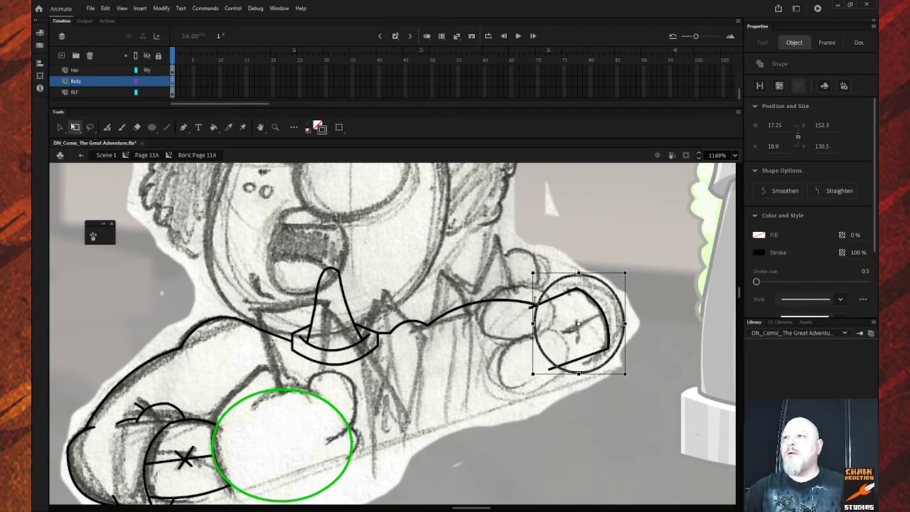
left_click_drag(532, 324, 526, 322)
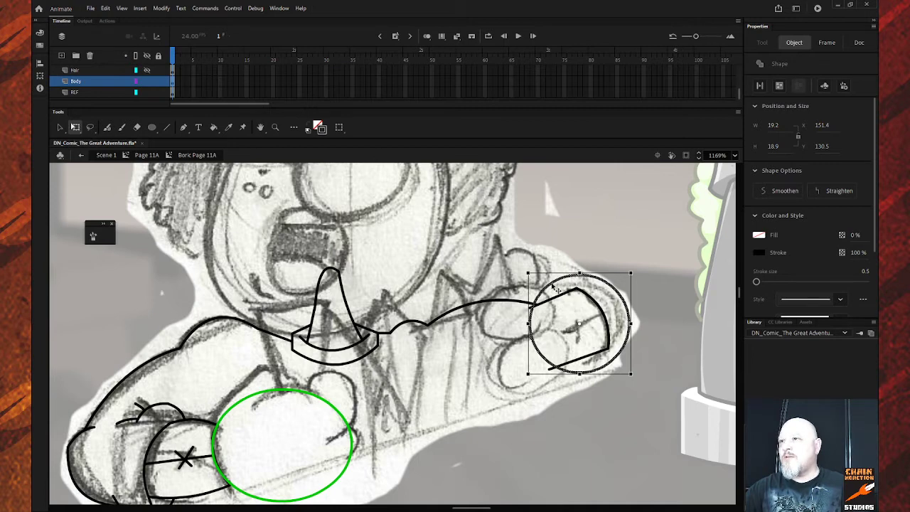
left_click_drag(557, 291, 548, 292)
left_click(528, 328)
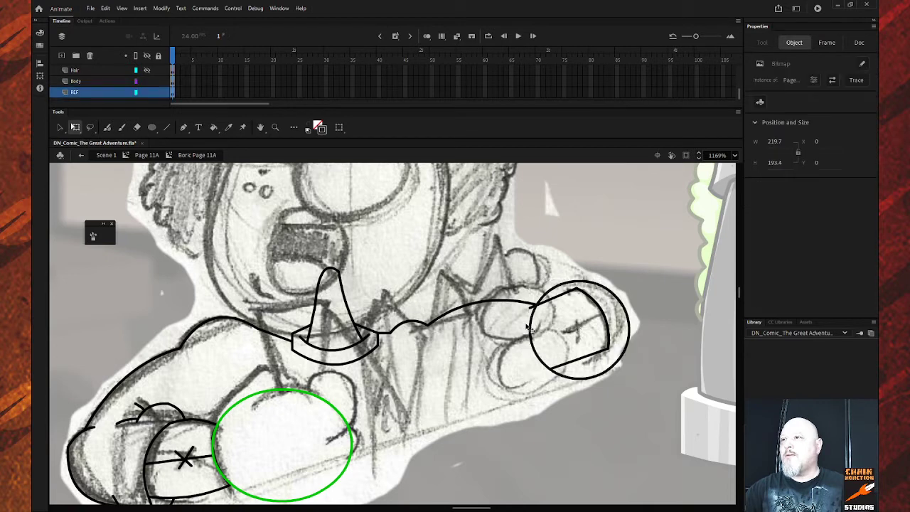
Step: Bend the oval's finger-side segment inward to close the sleeve opening, and smooth the resulting curve
mouse_move(532, 339)
left_mouse_down()
mouse_move(551, 333)
mouse_move(559, 358)
left_mouse_up()
left_click(559, 353)
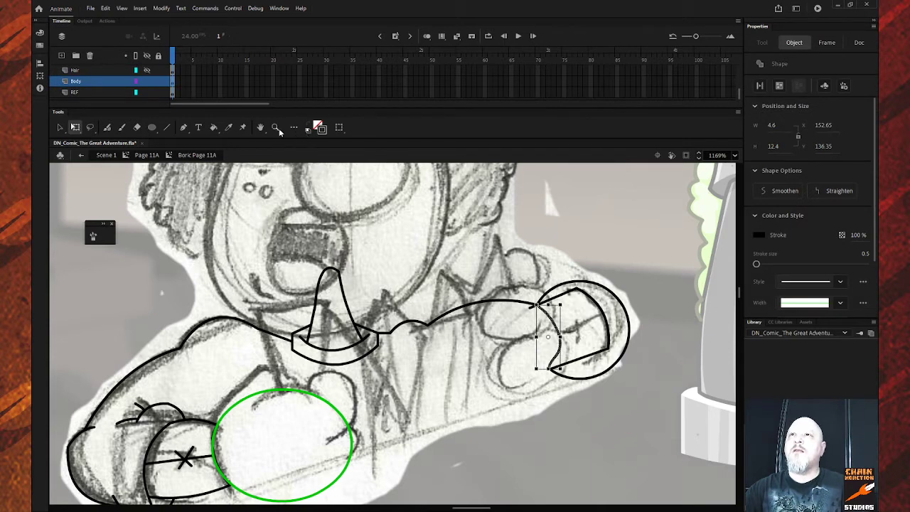
key("v")
left_click(338, 128)
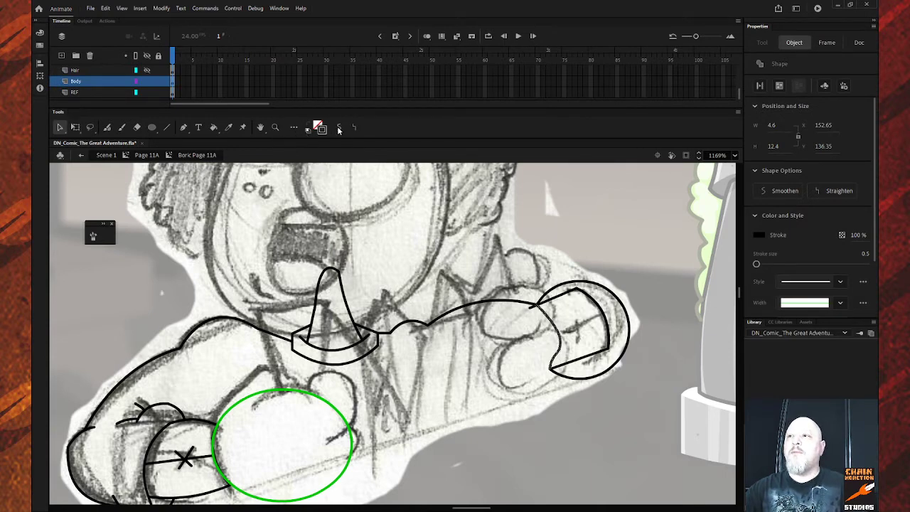
left_click(338, 128)
left_click(338, 128)
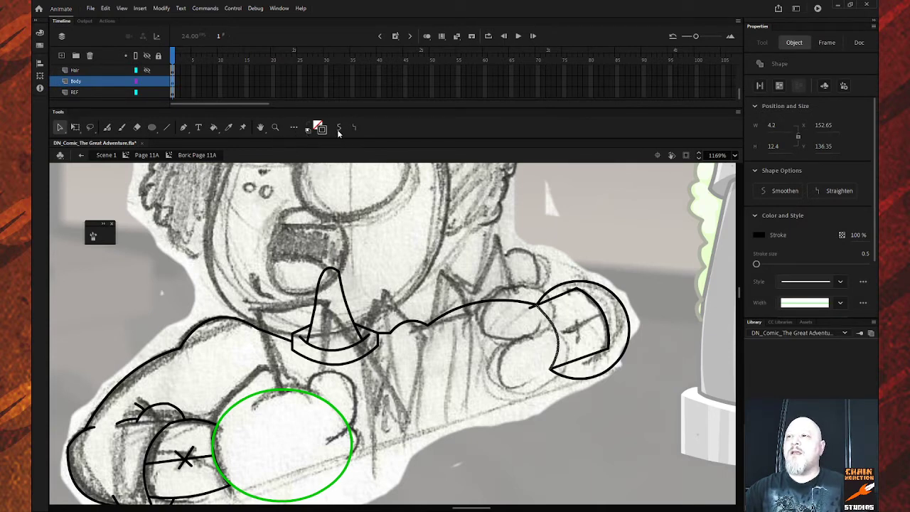
Step: Remove the stray line end at the sleeve opening's upper corner and draw the sketched seam with its crossed stitch using straight lines
left_click(530, 310)
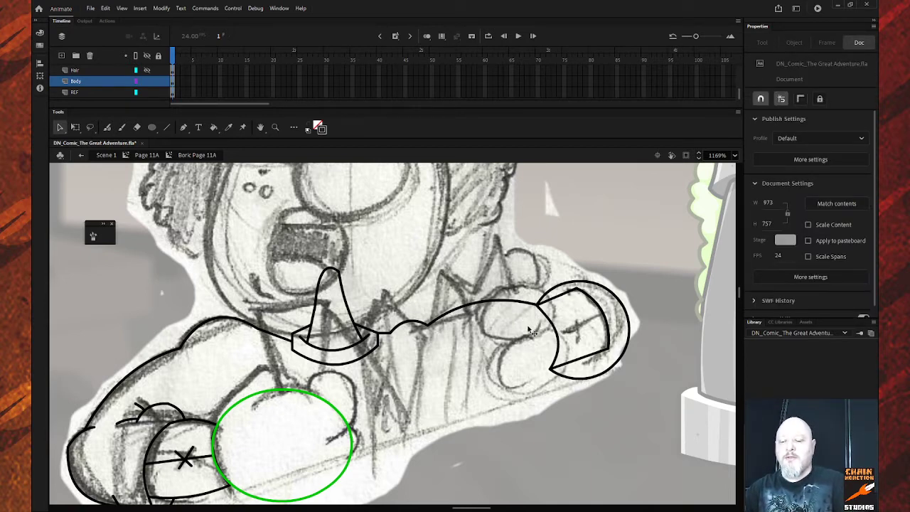
key("n")
mouse_move(555, 329)
left_mouse_down()
mouse_move(606, 316)
mouse_move(571, 334)
mouse_move(577, 324)
mouse_move(590, 336)
left_mouse_up()
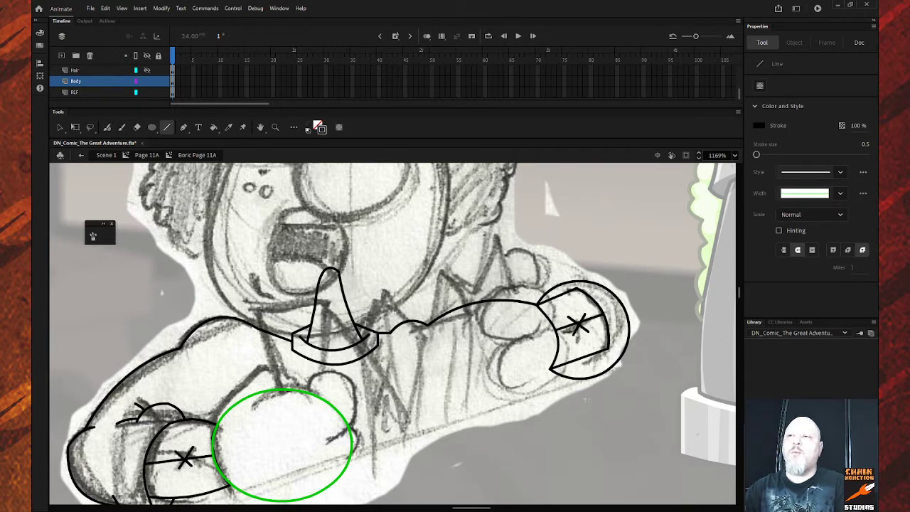
Step: Draw a straight black line joining the lower corners of the two sleeve ends, undoing a trial bend
scroll(574, 384, "down", 3)
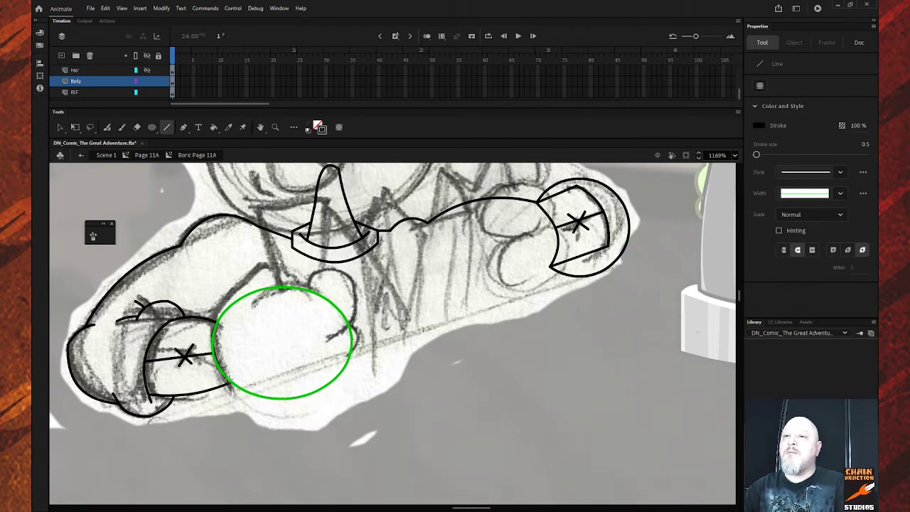
mouse_move(235, 382)
left_mouse_down()
mouse_move(549, 287)
mouse_move(551, 266)
left_mouse_up()
key("v")
left_click_drag(426, 314, 430, 326)
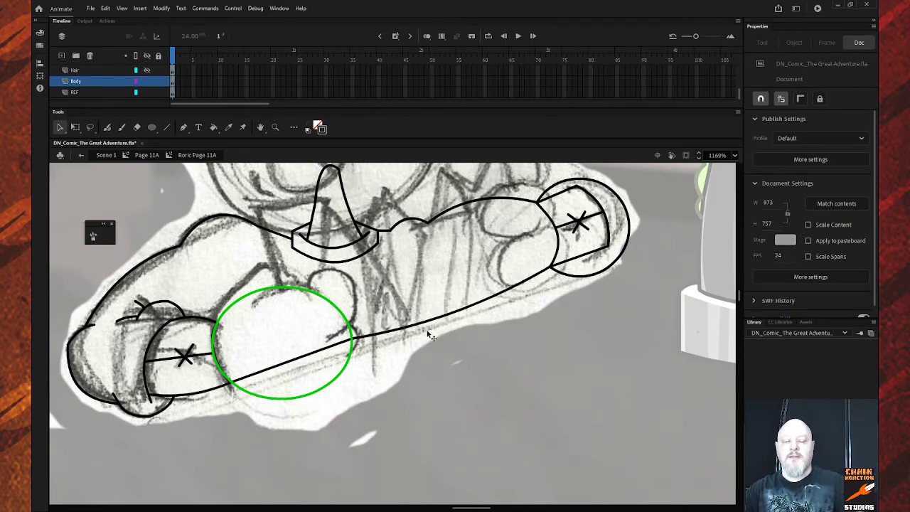
key("ctrl+z")
Step: Delete the green oval over the gloved hand and bend the line between the sleeve ends down into a deep curve
left_click(60, 127)
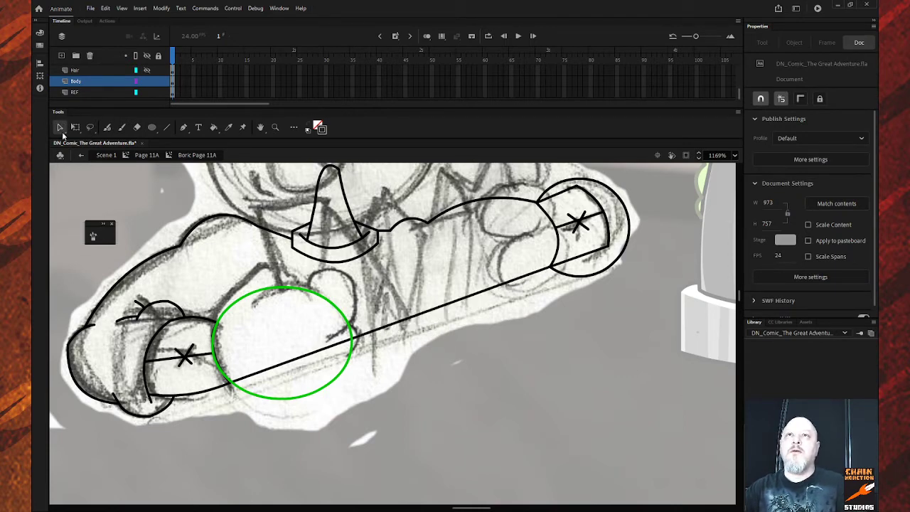
left_click(313, 295)
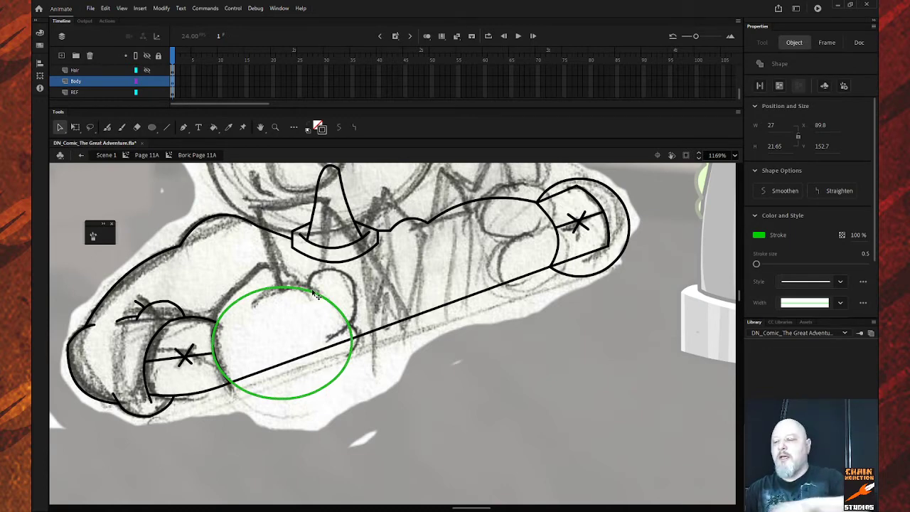
key("Delete")
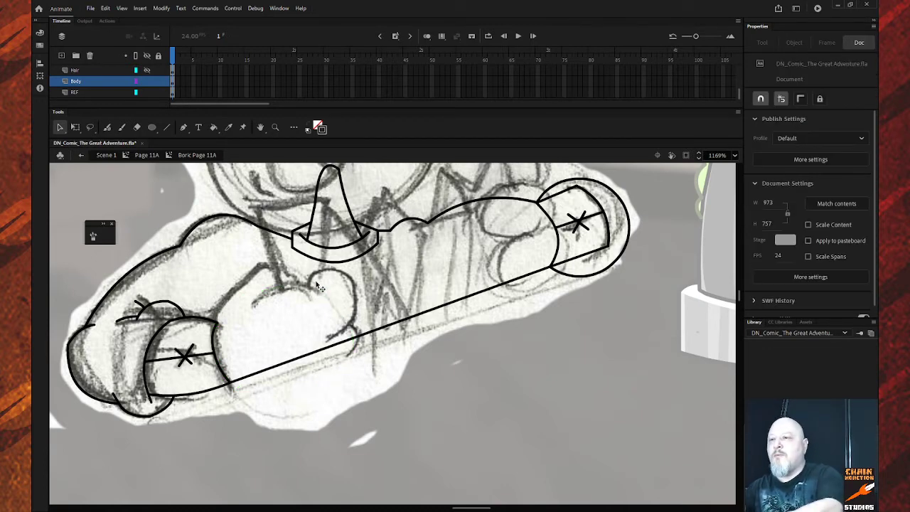
left_click_drag(345, 344, 373, 410)
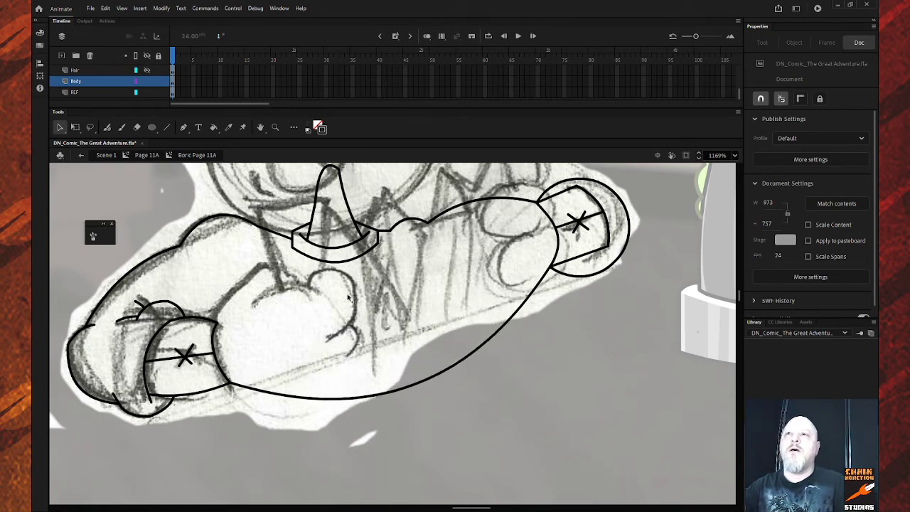
Step: Add a new layer above the Right fingers layer and name it "lEFT hAND"
scroll(107, 83, "up", 2)
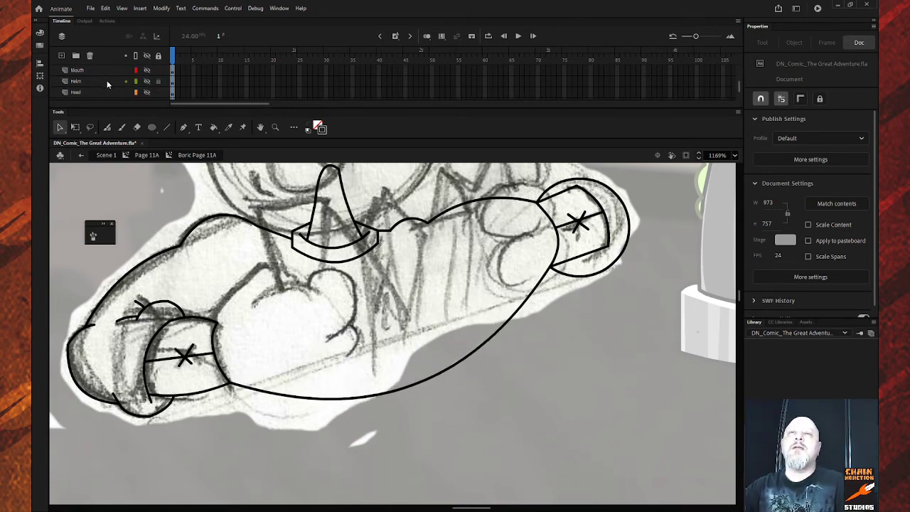
scroll(107, 85, "up", 1)
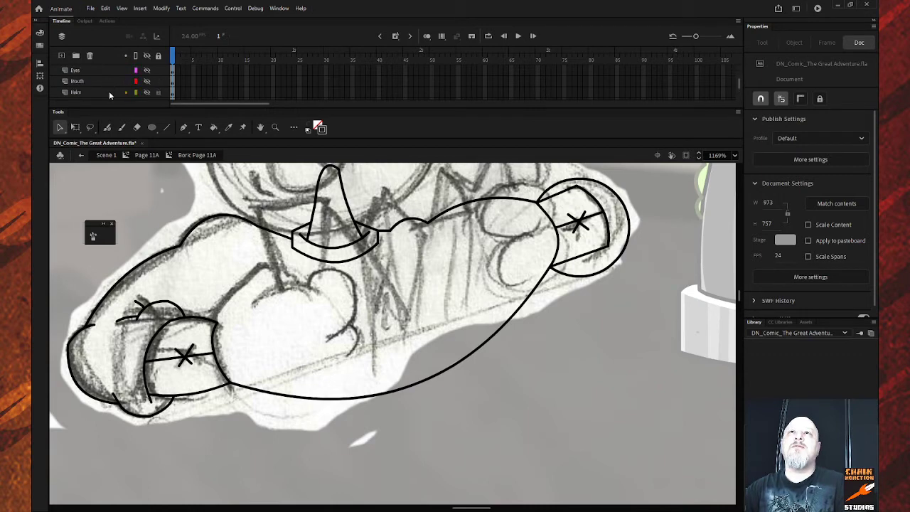
scroll(108, 91, "up", 4)
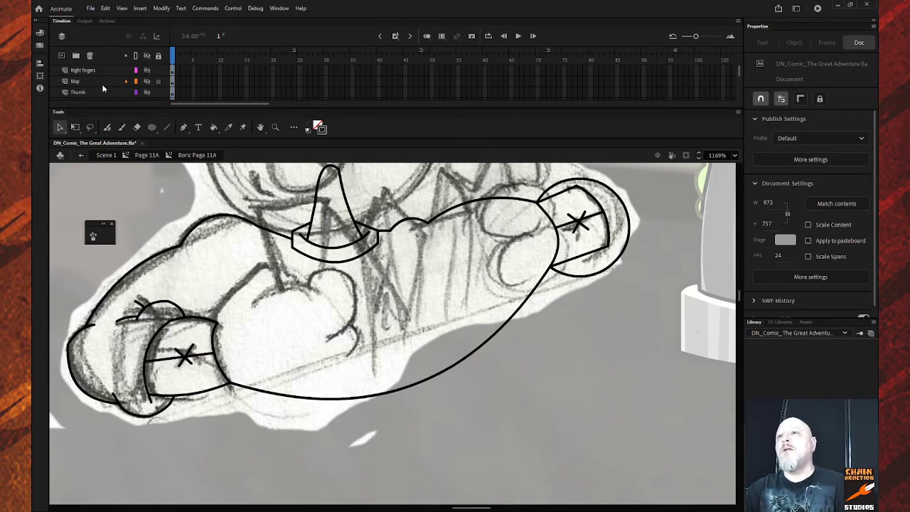
left_click(111, 69)
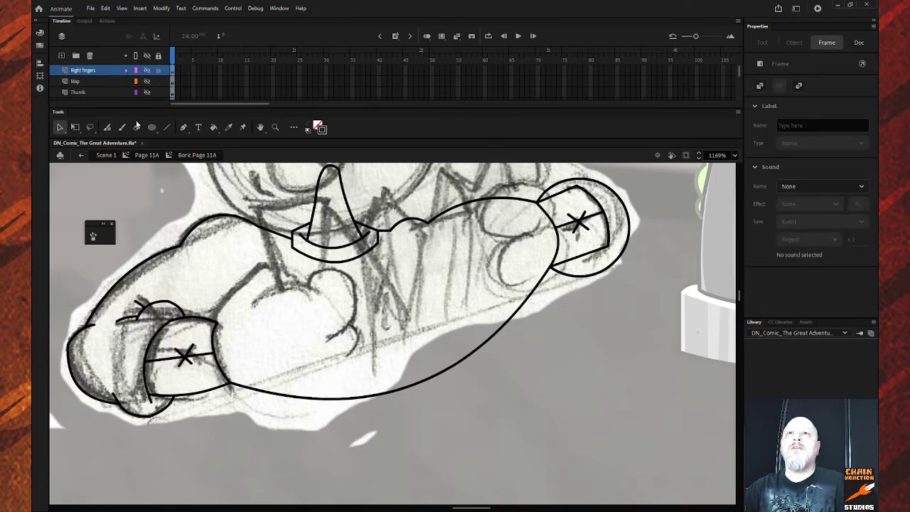
key("ctrl+shift+n")
left_click(89, 69)
double_click(91, 69)
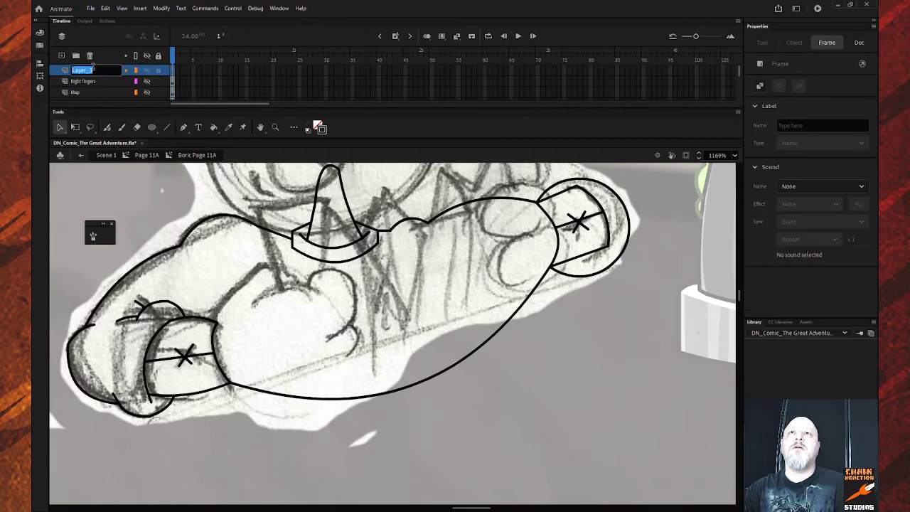
type("lef")
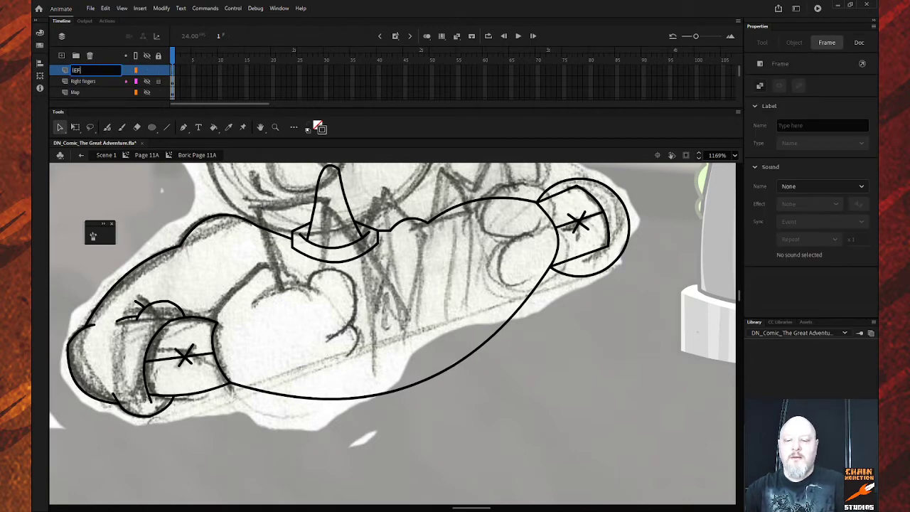
type("T HAND")
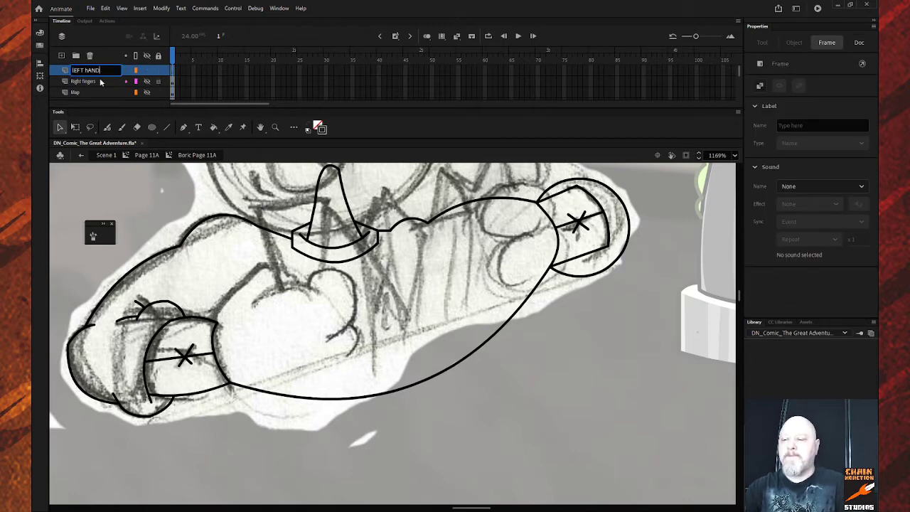
key("Return")
left_click(406, 460)
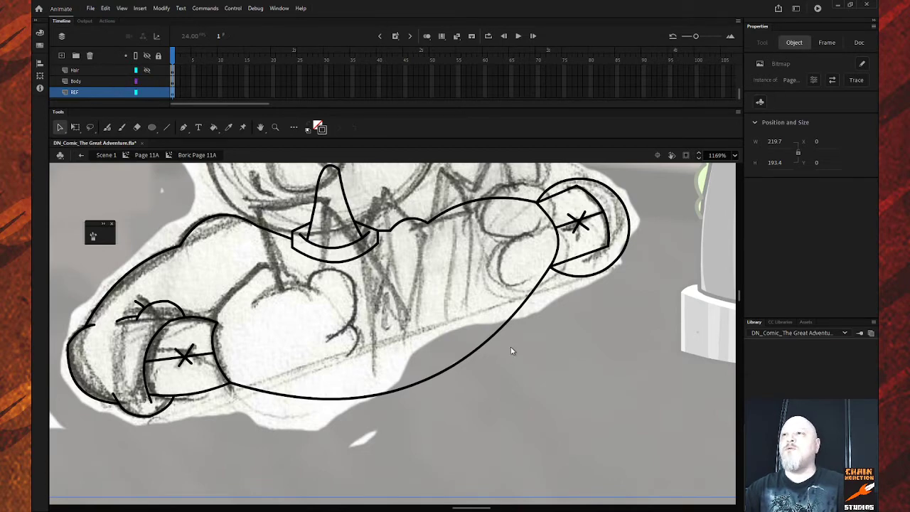
Step: Correct the new top layer's name to "Left hand"
scroll(100, 81, "up", 3)
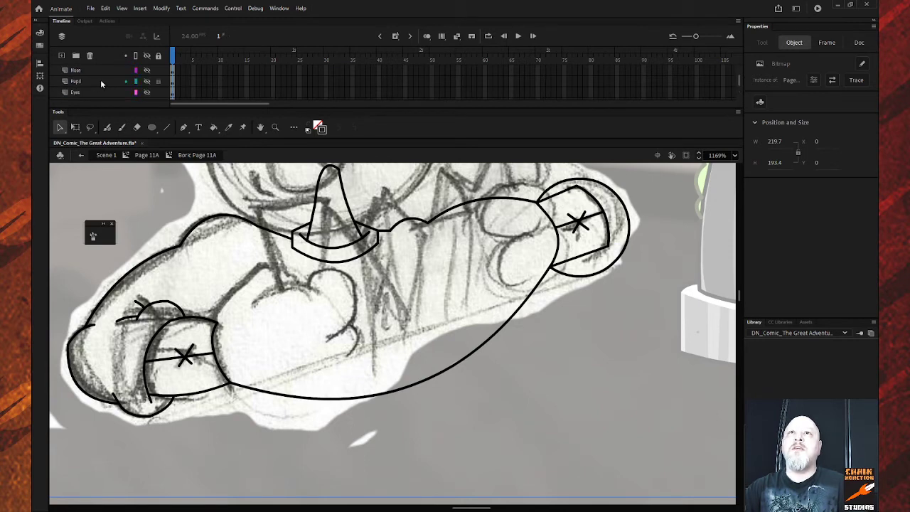
left_click(111, 72)
double_click(111, 72)
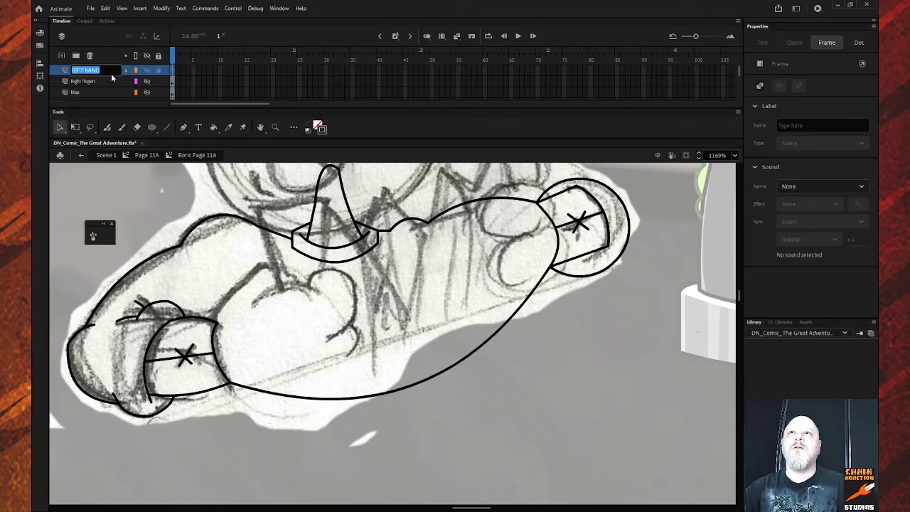
key("BackSpace")
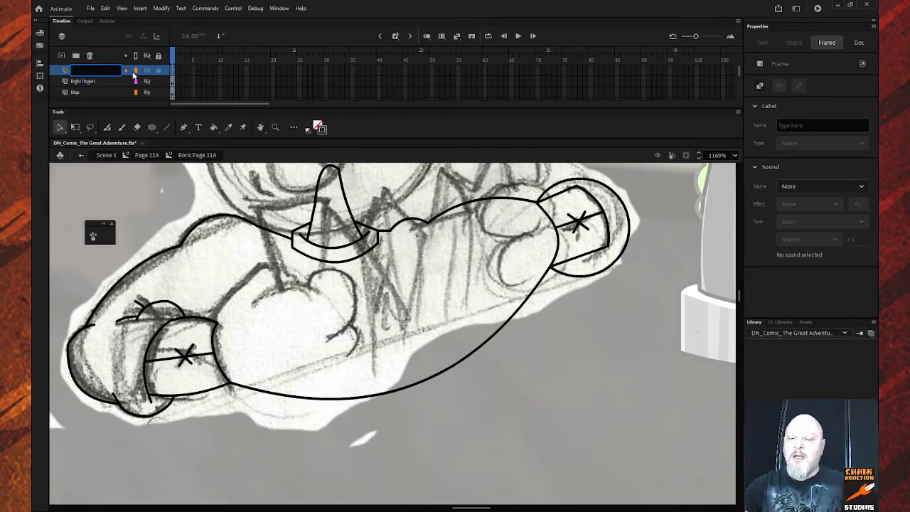
type("Left")
type("hand")
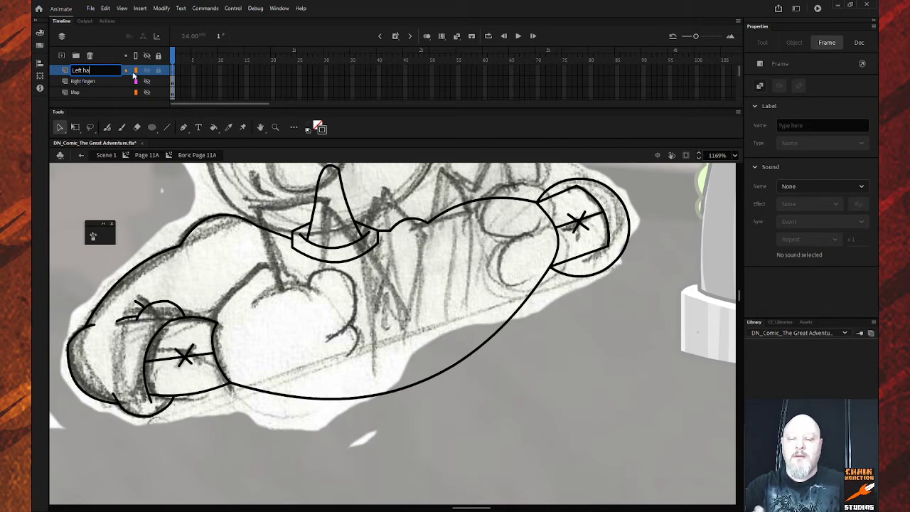
key("Return")
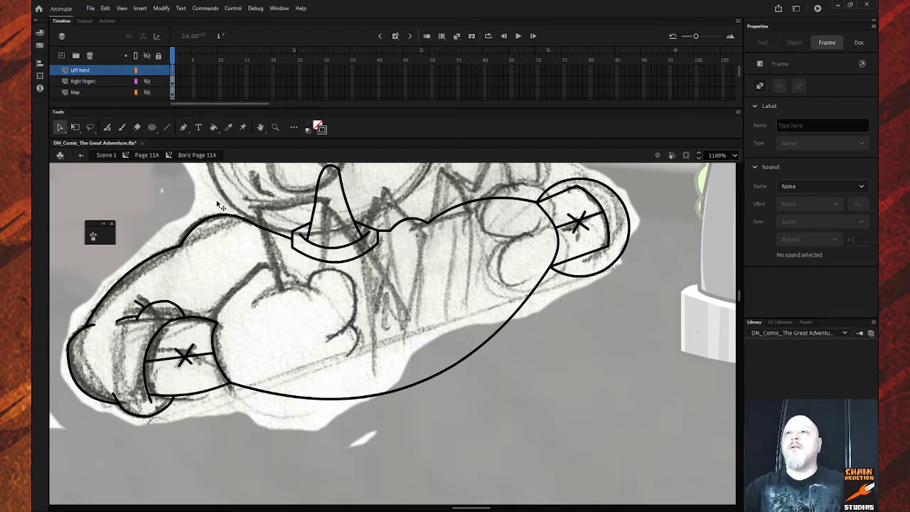
Step: Make the Left hand layer the active layer
left_click(501, 424)
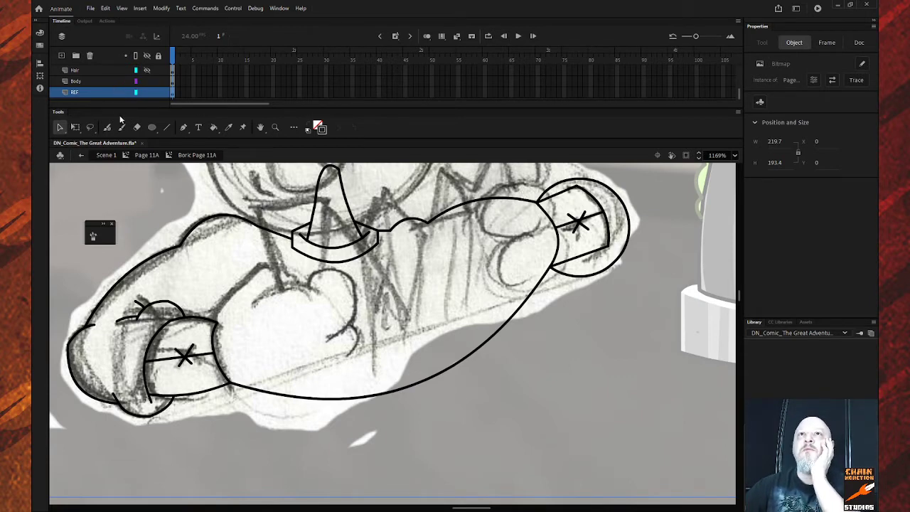
scroll(118, 92, "up", 3)
left_click(112, 70)
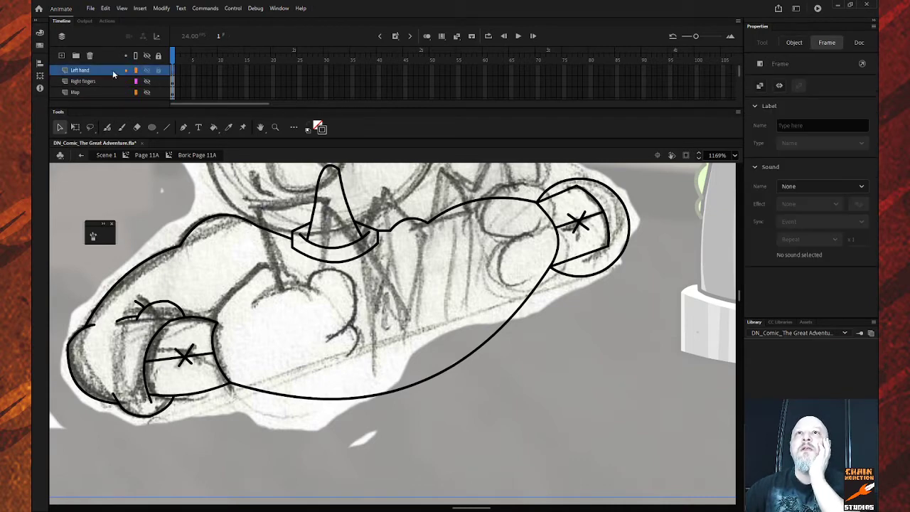
Step: Lock all the layers, including REF and Body, leaving only the Left hand layer unlocked and visible for drawing
left_click(132, 172)
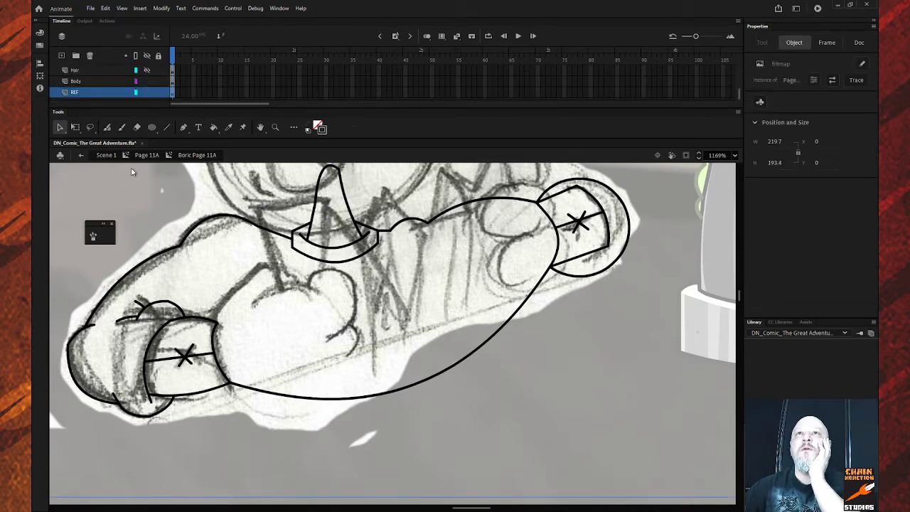
left_click(160, 95)
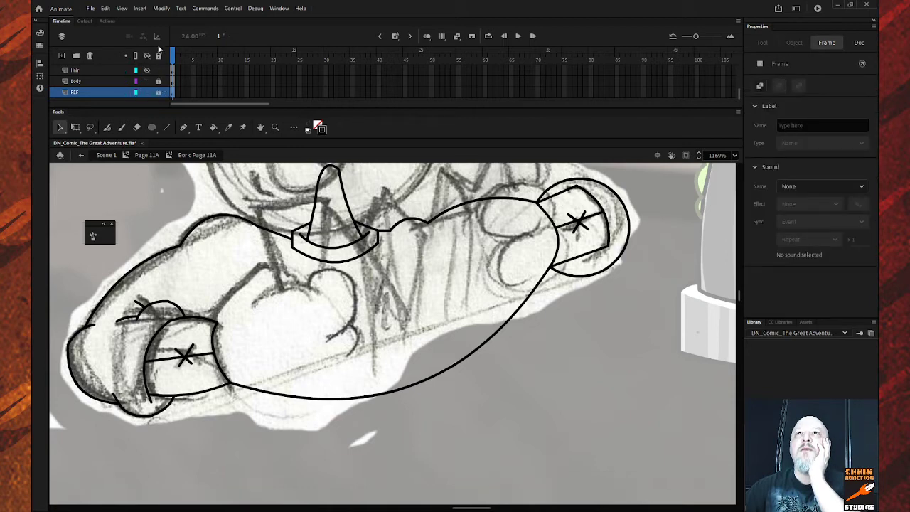
left_click(159, 56)
scroll(157, 77, "up", 3)
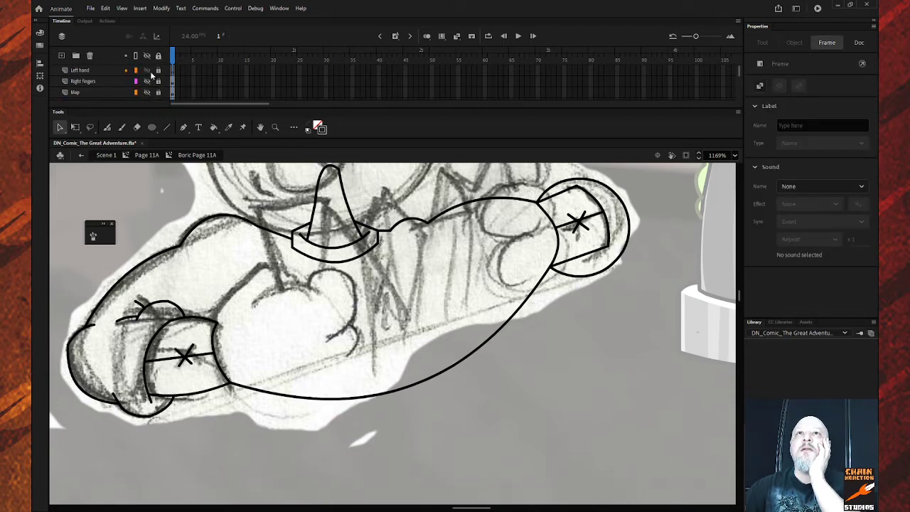
left_click(150, 220)
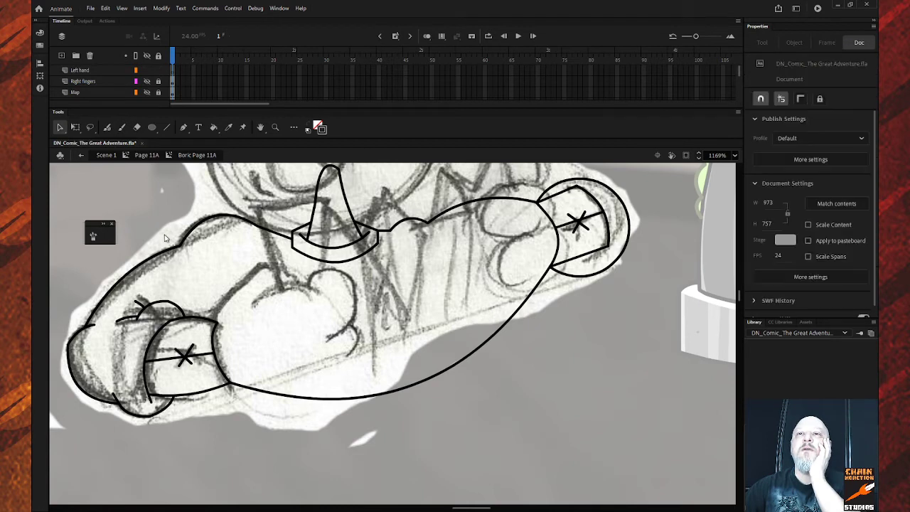
Step: Paste the copied green oval in place on the Left hand layer
left_click(112, 70)
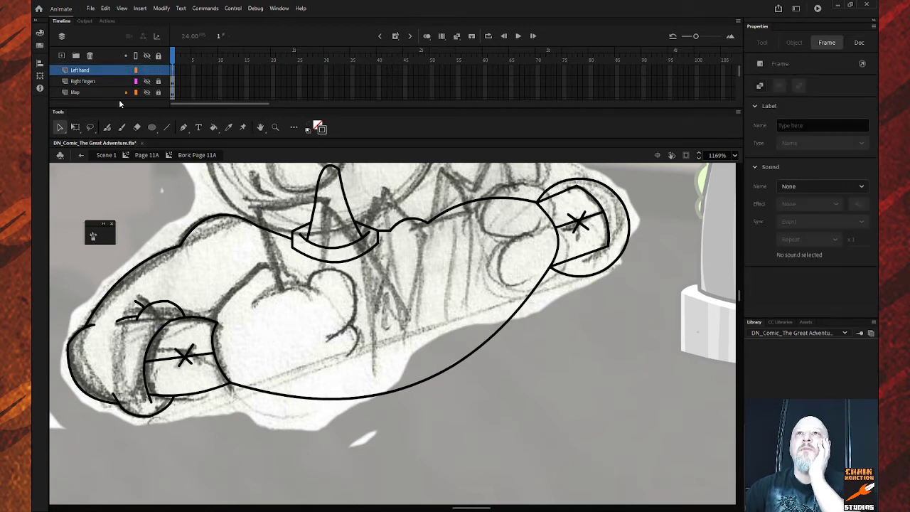
left_click(150, 191)
key("ctrl+shift+v")
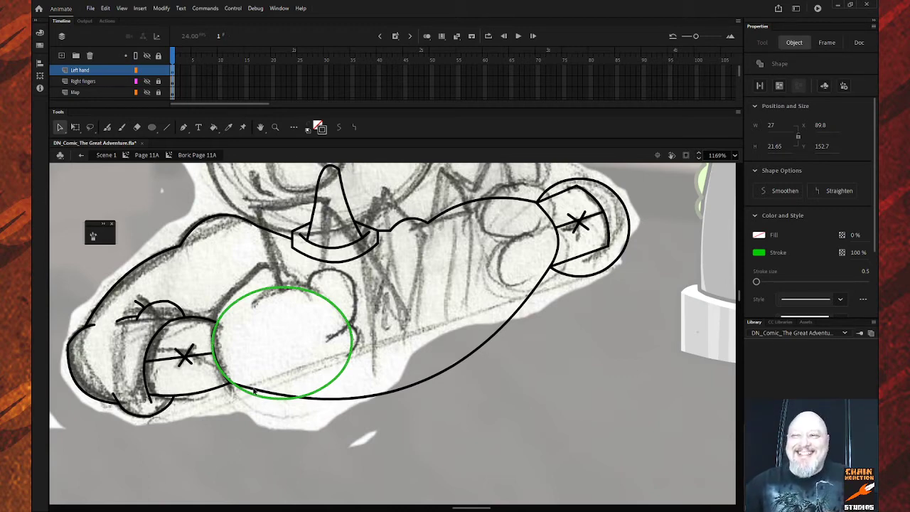
Step: Show the Map layer to check where the map overlaps the hand, and hide it again
left_click(148, 92)
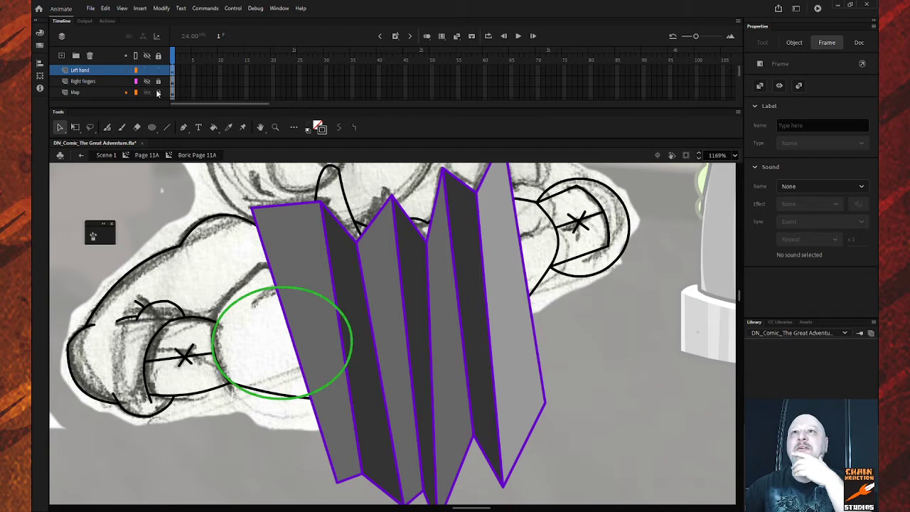
left_click(148, 93)
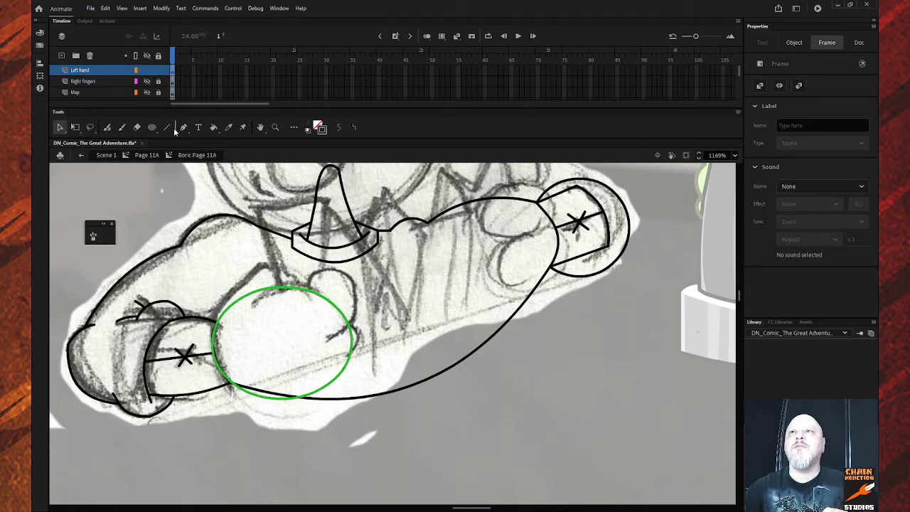
Step: Set the stroke colour to dark red and draw the first finger's rounded outline above the oval, bending its lines to follow the sketch
left_click(318, 128)
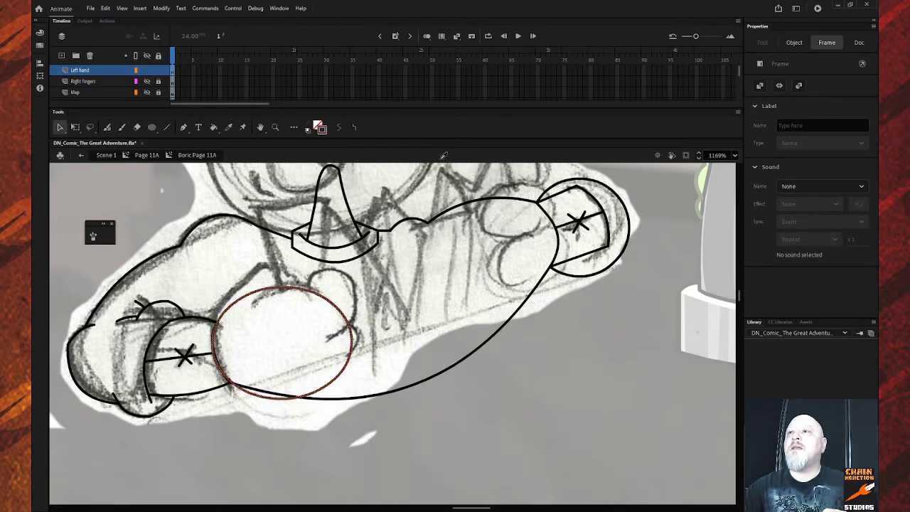
left_click(404, 165)
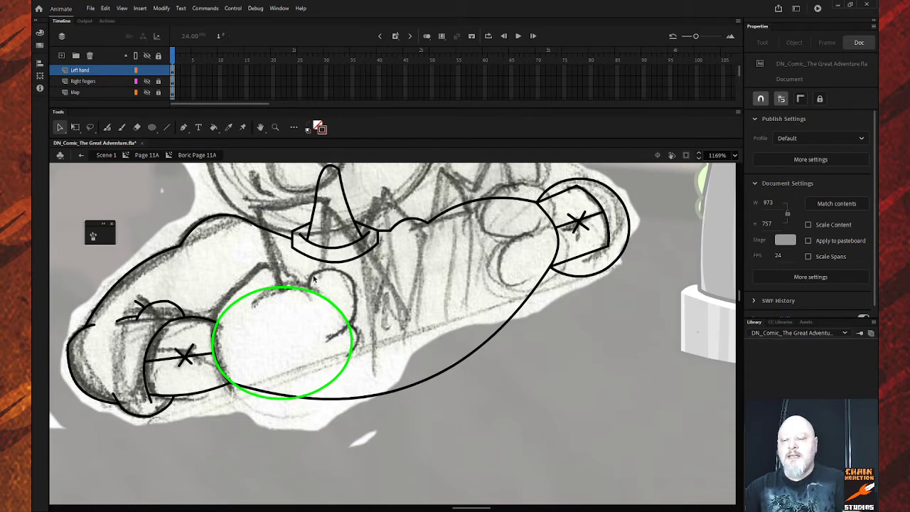
key("n")
mouse_move(311, 291)
left_mouse_down()
mouse_move(326, 269)
mouse_move(348, 278)
mouse_move(356, 313)
left_mouse_up()
key("v")
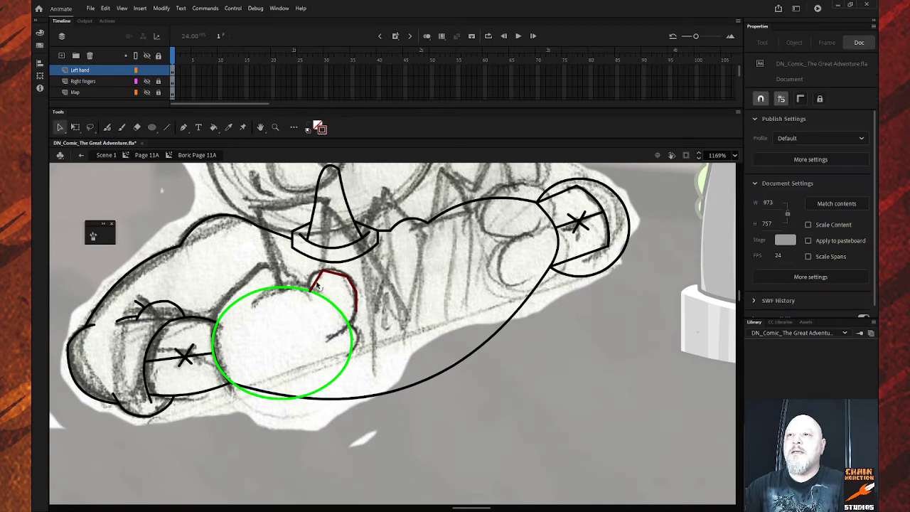
mouse_move(317, 286)
left_mouse_down()
mouse_move(313, 280)
mouse_move(354, 285)
left_mouse_up()
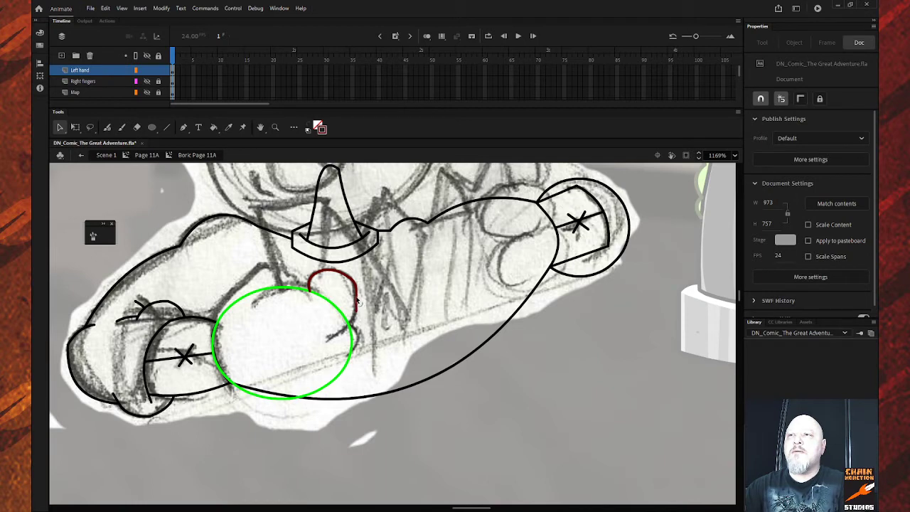
Step: Move the green oval off the hand sketch to the empty area below the body
key("n")
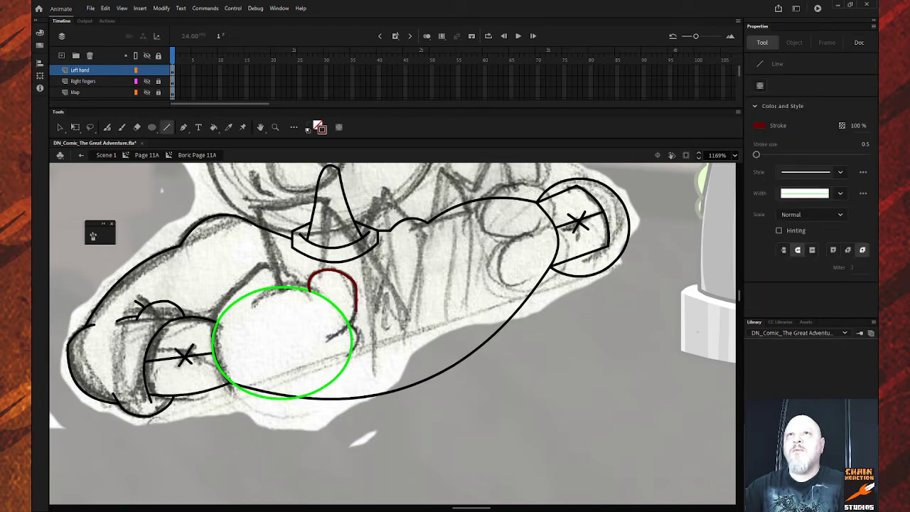
left_click(60, 127)
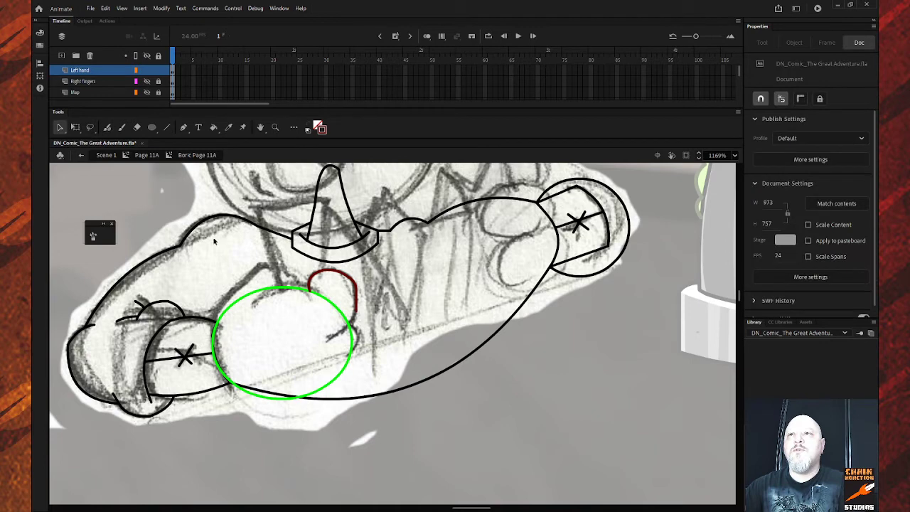
left_click(242, 303)
mouse_move(245, 305)
left_mouse_down()
mouse_move(416, 355)
mouse_move(471, 351)
left_mouse_up()
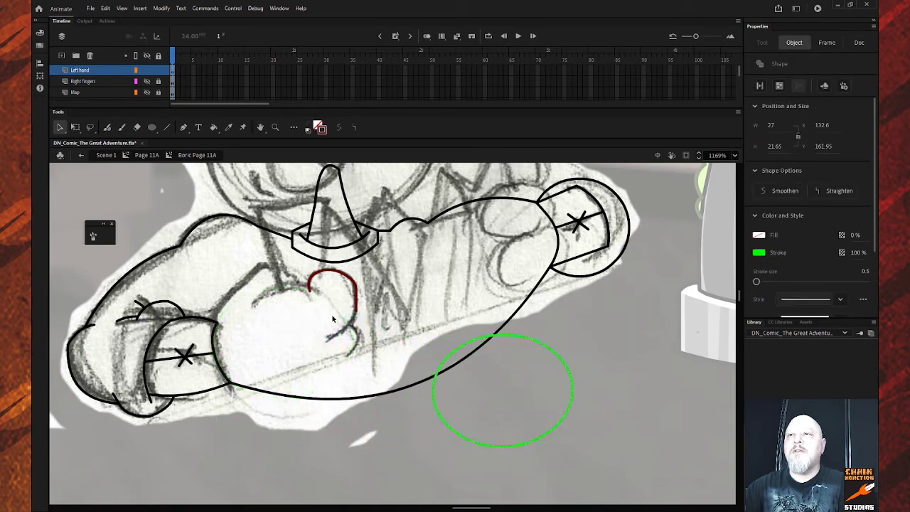
Step: Extend the dark red finger outline with a curve running down and back into the palm
key("n")
left_click_drag(355, 321, 329, 339)
key("v")
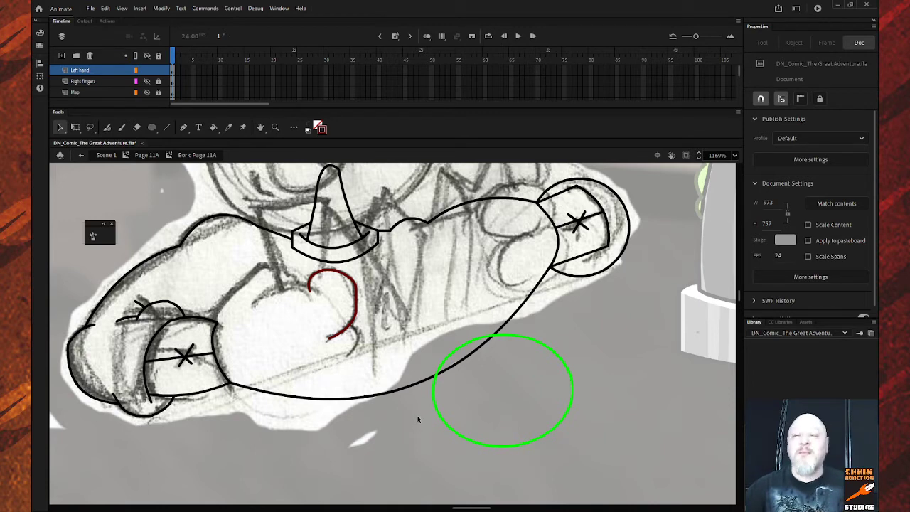
Step: Move the green oval back over the left hand and nudge it to X 89.85, Y 152.95
left_click(439, 417)
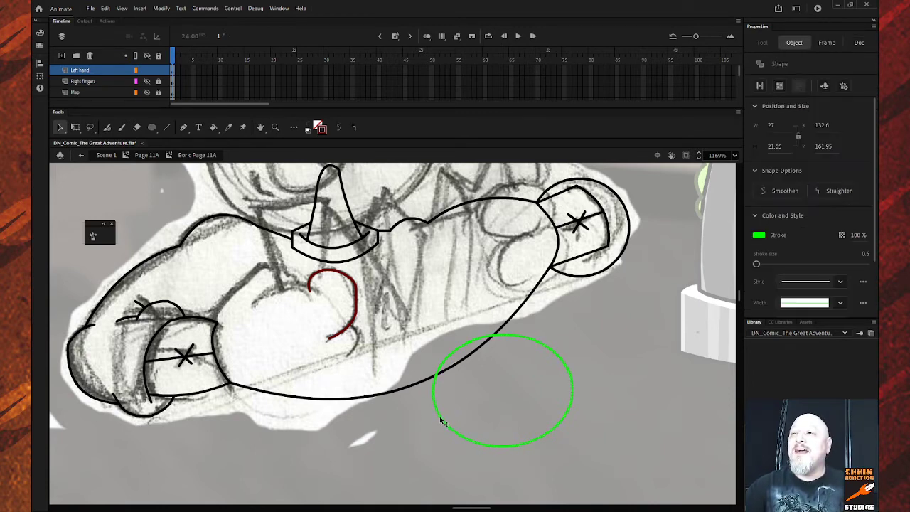
mouse_move(439, 416)
left_mouse_down()
mouse_move(283, 415)
mouse_move(239, 371)
mouse_move(222, 371)
left_mouse_up()
key("Down")
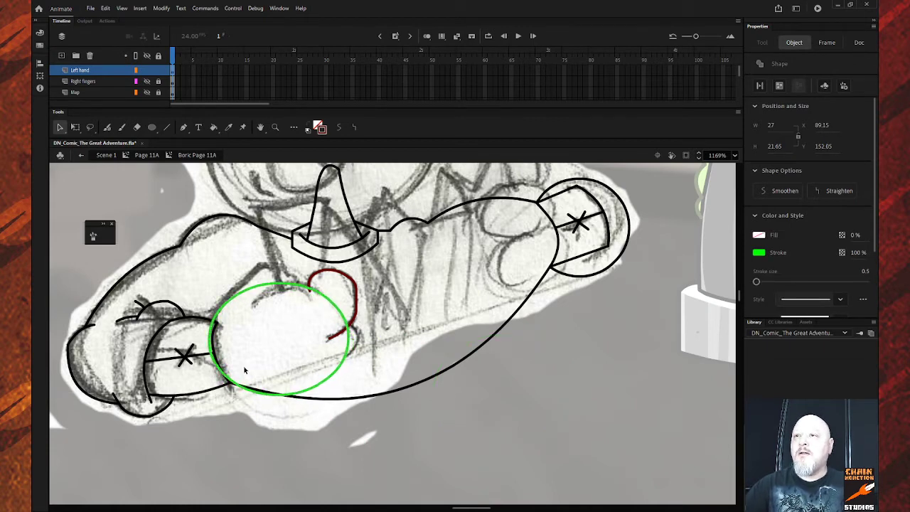
key("Right")
key("Right")
key("Right")
key("Right")
key("Right")
key("Right")
key("Right")
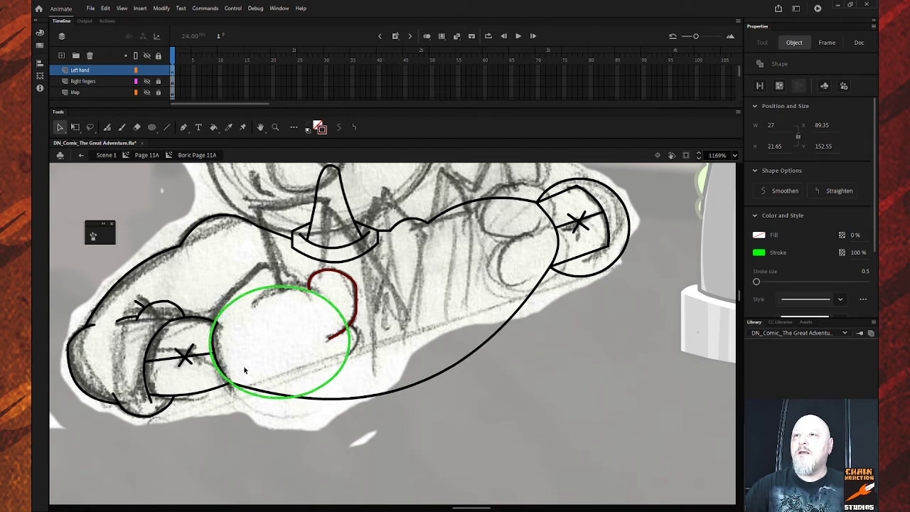
key("Down")
key("Down")
key("Down")
key("Down")
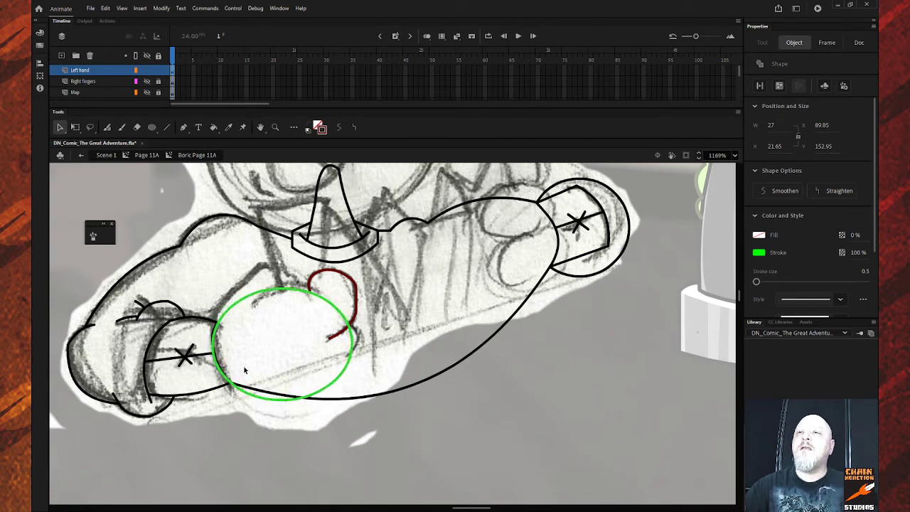
key("Down")
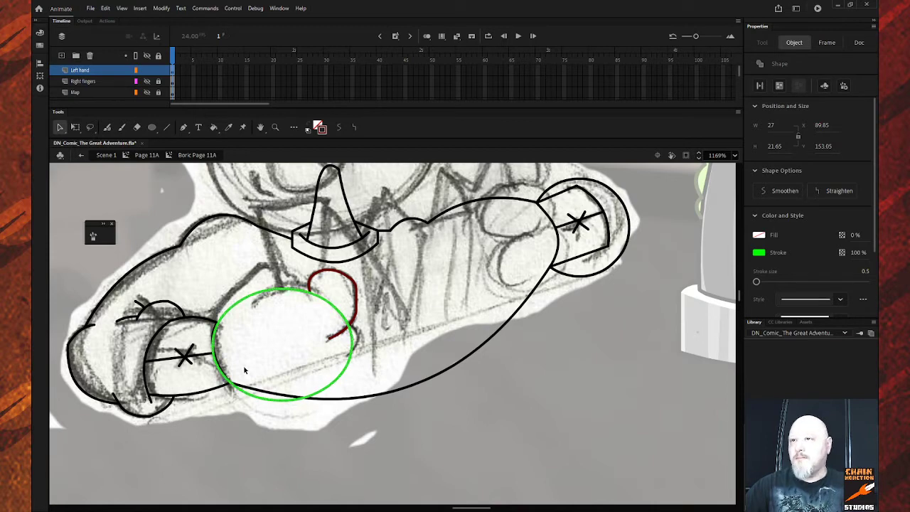
key("Up")
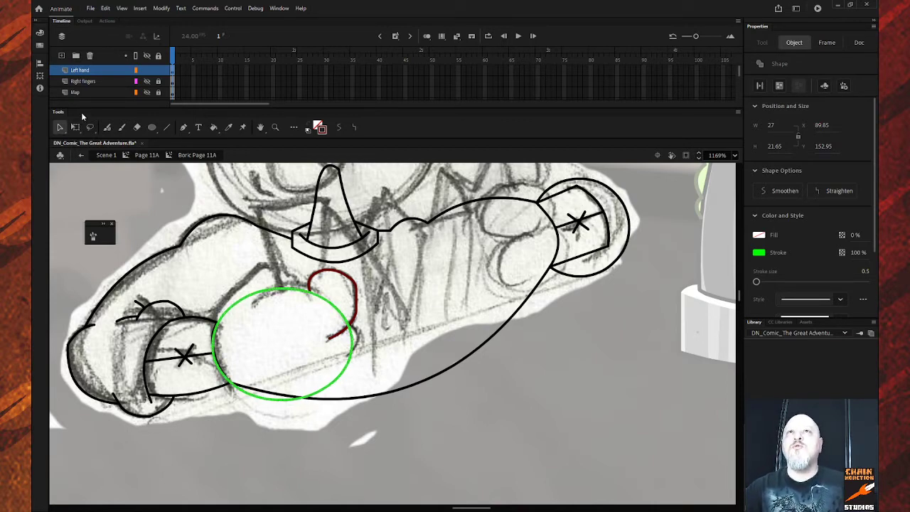
Step: Select the segments of the first finger's outer and lower curve and place a duplicate beyond the hand at about X 124, Y 159
left_click(348, 282)
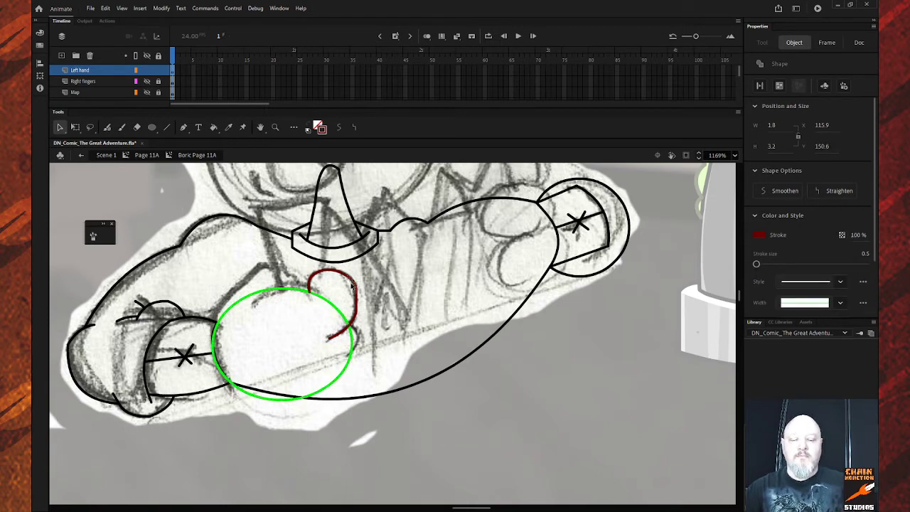
left_click(357, 315, "shift")
left_click(356, 325, "shift")
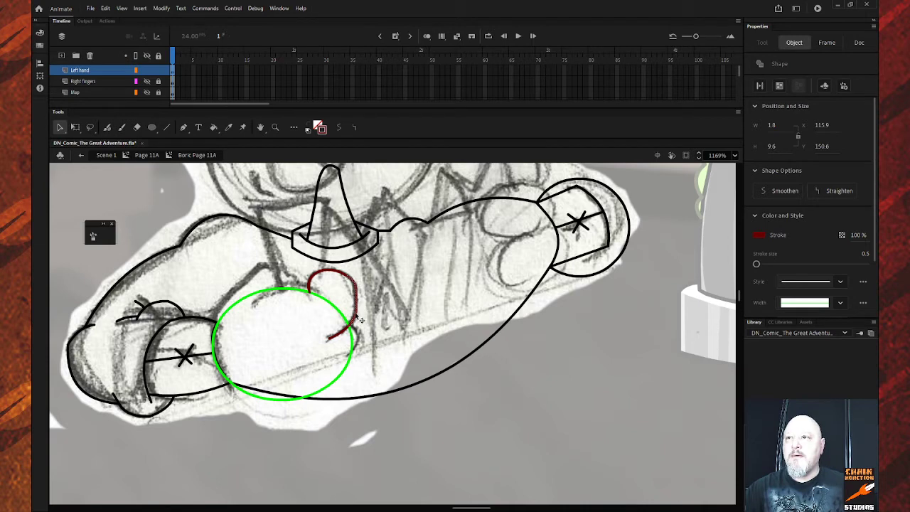
left_click(341, 335, "shift")
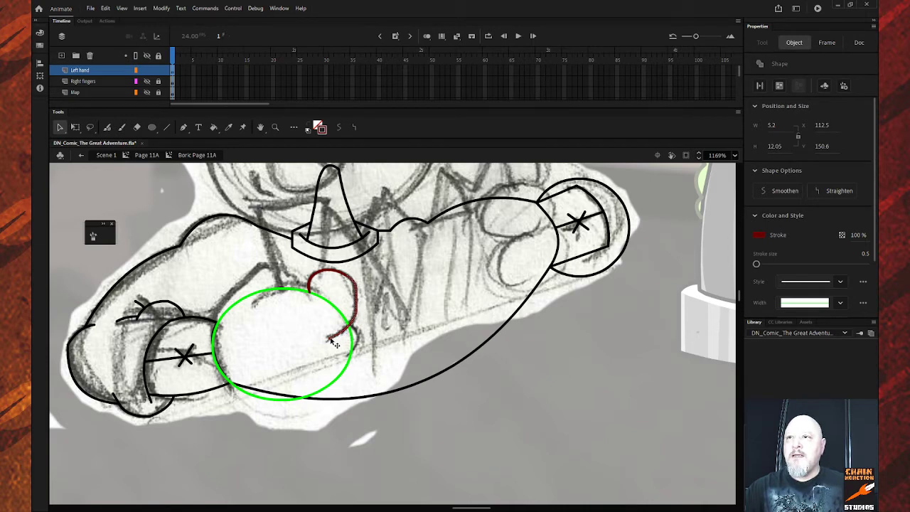
mouse_move(338, 343)
left_mouse_down()
mouse_move(371, 349)
mouse_move(391, 378)
left_mouse_up()
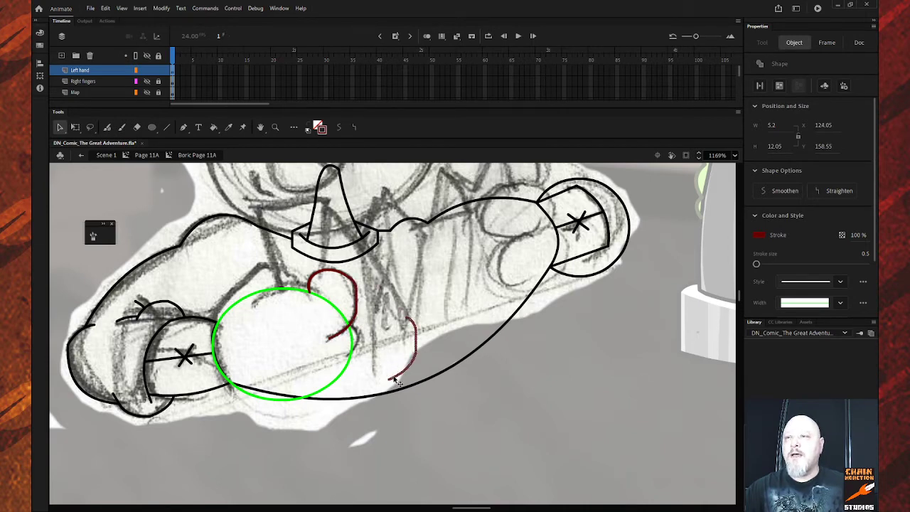
Step: Scale the duplicated curve down to about 4.75 by 11 and place it directly beneath the first finger as the second finger
key("q")
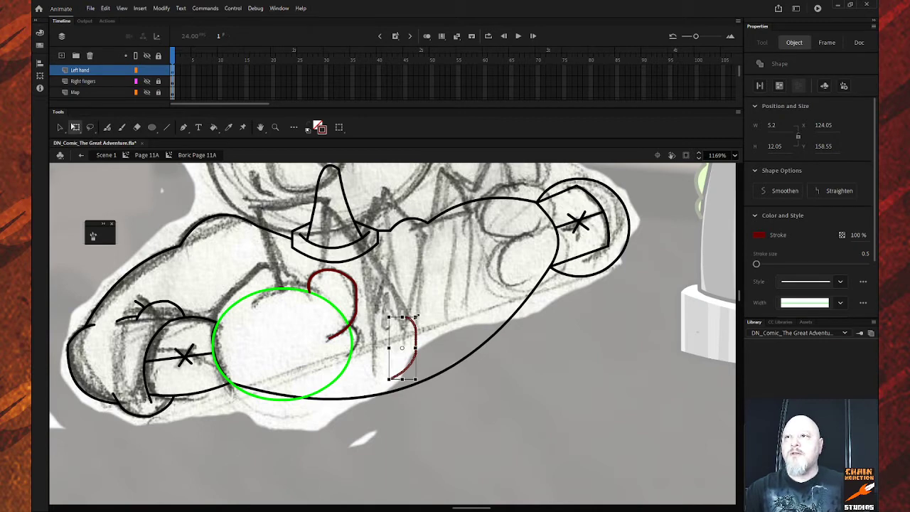
left_click_drag(418, 314, 411, 311)
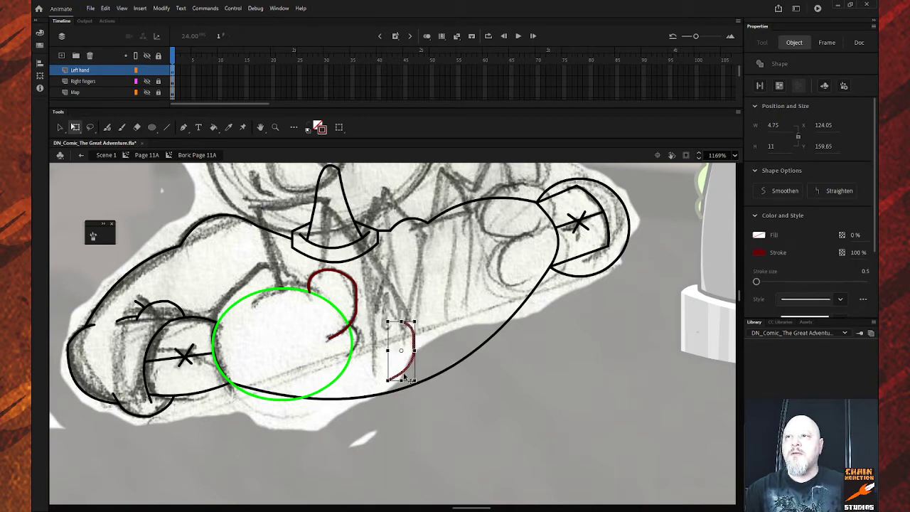
key("v")
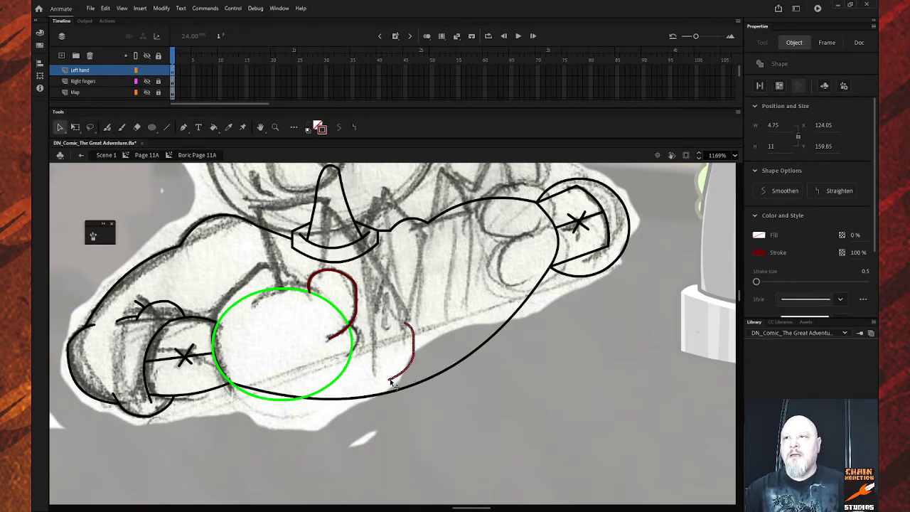
mouse_move(391, 382)
left_mouse_down()
mouse_move(336, 368)
mouse_move(340, 381)
left_mouse_up()
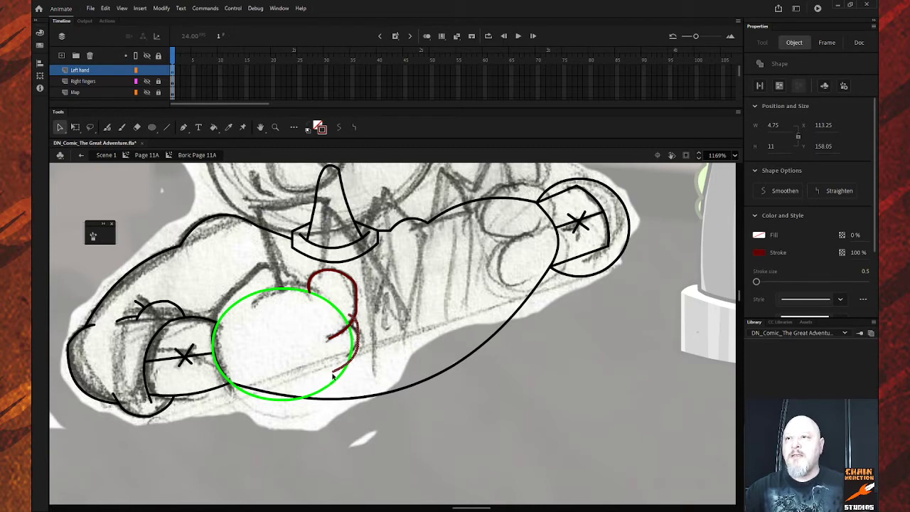
Step: Duplicate the second finger's curve into the empty area below the body and scale the copy down to about 3.85 by 8.95
left_click_drag(339, 379, 416, 429)
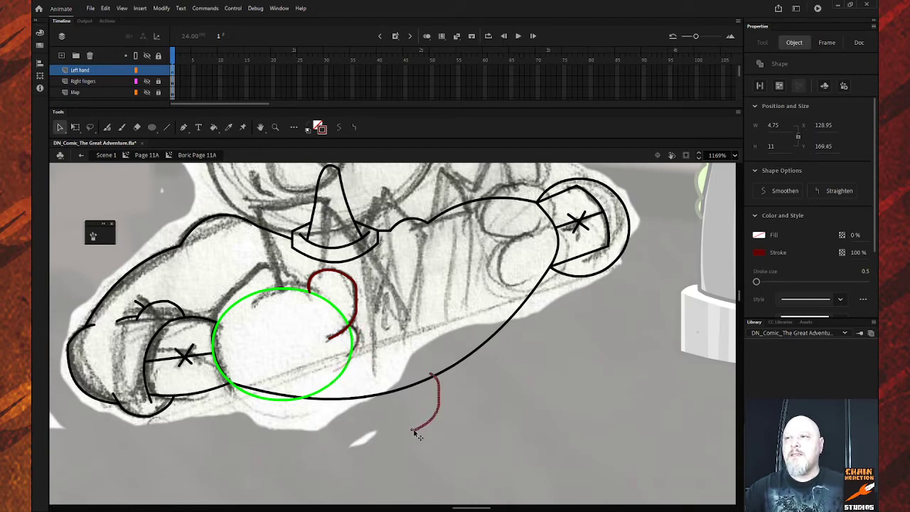
key("ctrl+z")
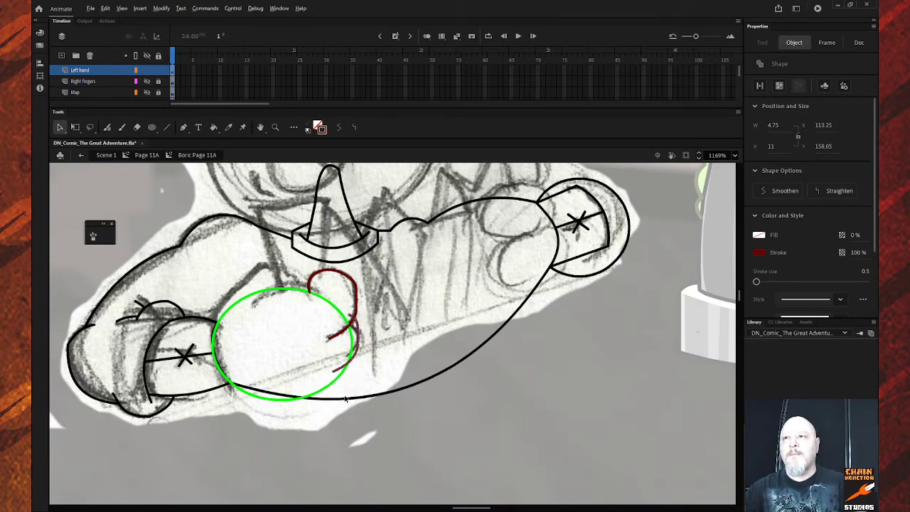
left_click_drag(340, 375, 428, 438)
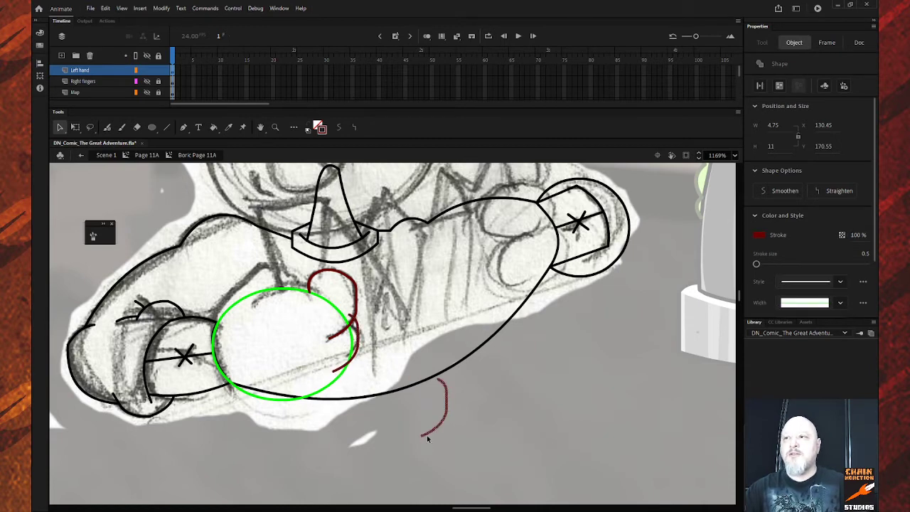
key("q")
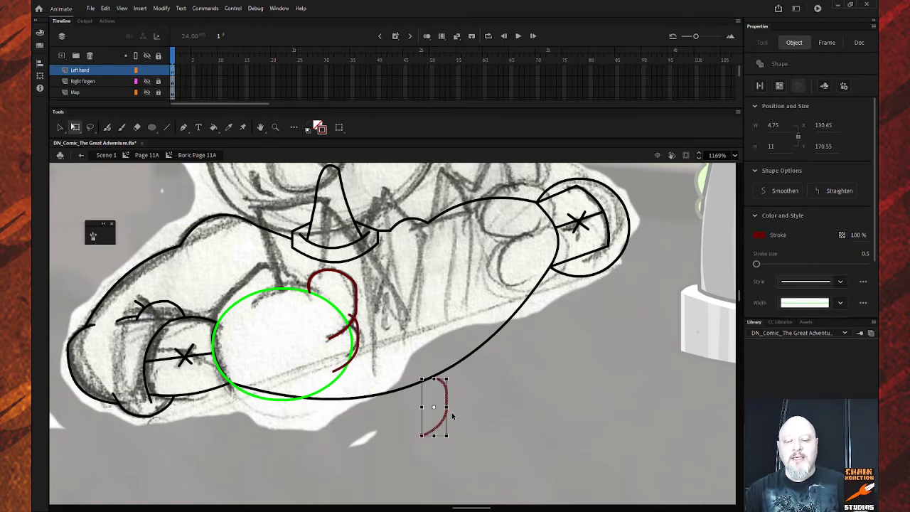
left_click_drag(423, 434, 424, 431)
key("alt")
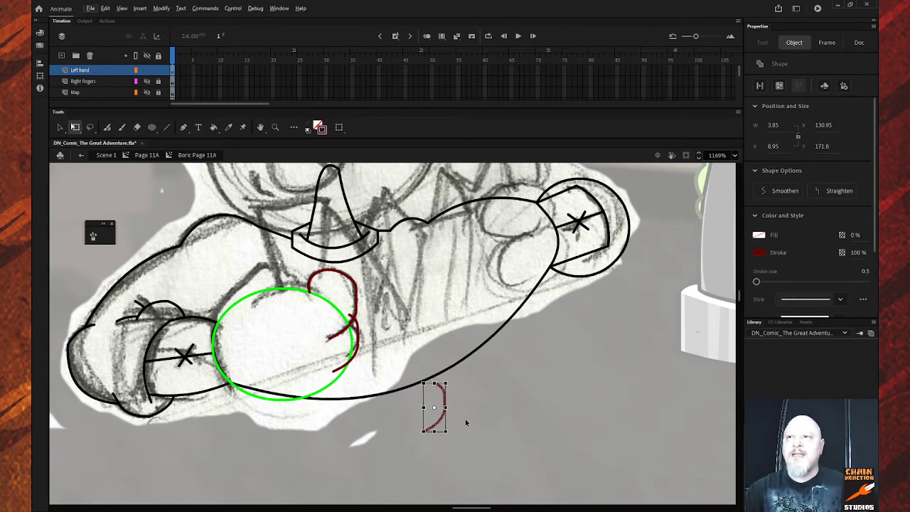
Step: Place the small curve directly beneath the second finger at about X 113.85, Y 163.45 as the third finger and rotate it slightly clockwise
key("v")
left_click(458, 425)
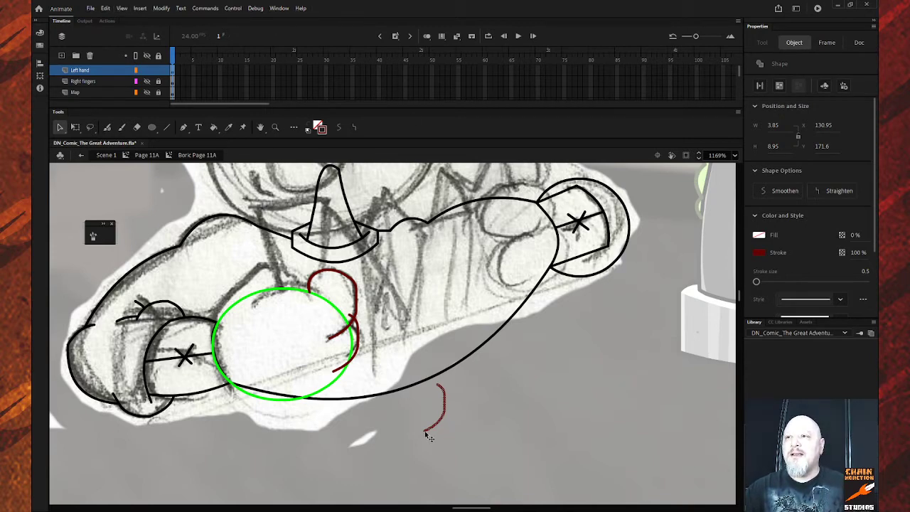
mouse_move(429, 437)
left_mouse_down()
mouse_move(379, 437)
mouse_move(332, 392)
mouse_move(340, 394)
left_mouse_up()
key("q")
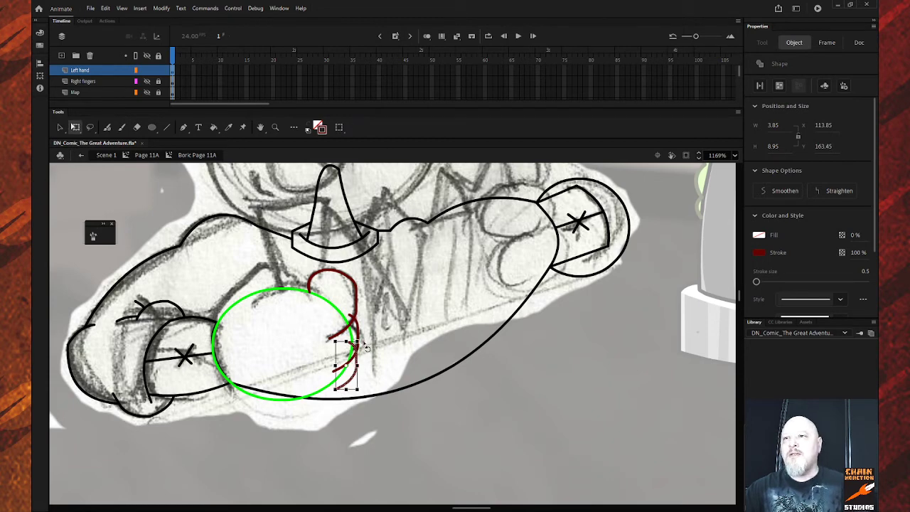
mouse_move(367, 348)
left_mouse_down()
mouse_move(361, 385)
mouse_move(332, 392)
left_mouse_up()
key("v")
left_click(401, 416)
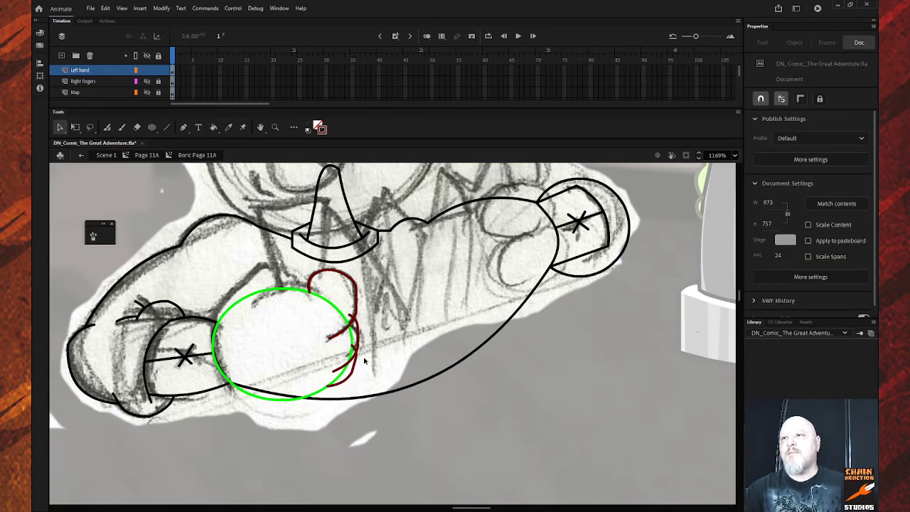
Step: Delete the short overlapping stroke ends where the first, second and third fingers meet
left_click(353, 318)
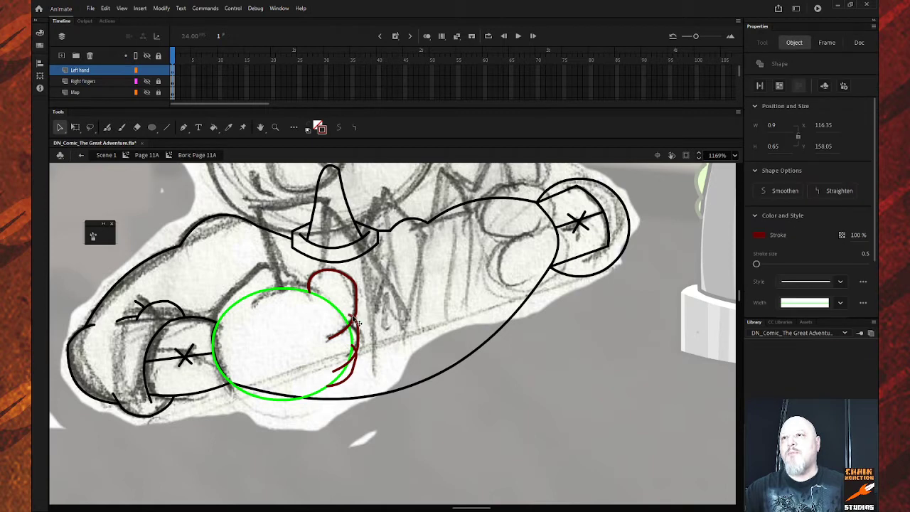
left_click(358, 354)
left_click(359, 355)
left_click(367, 365)
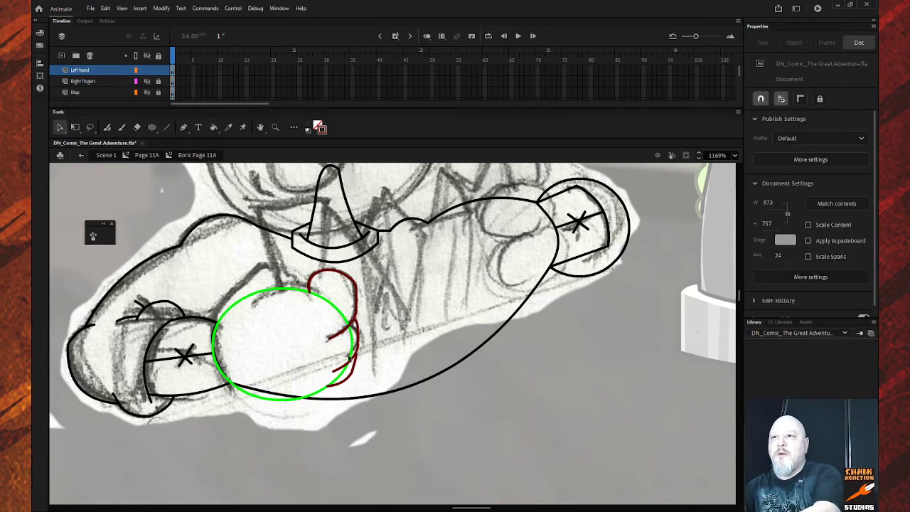
Step: Delete the green oval's segments running behind the fingers and bulge the second finger's outer curve slightly outward
left_click_drag(348, 376, 355, 357)
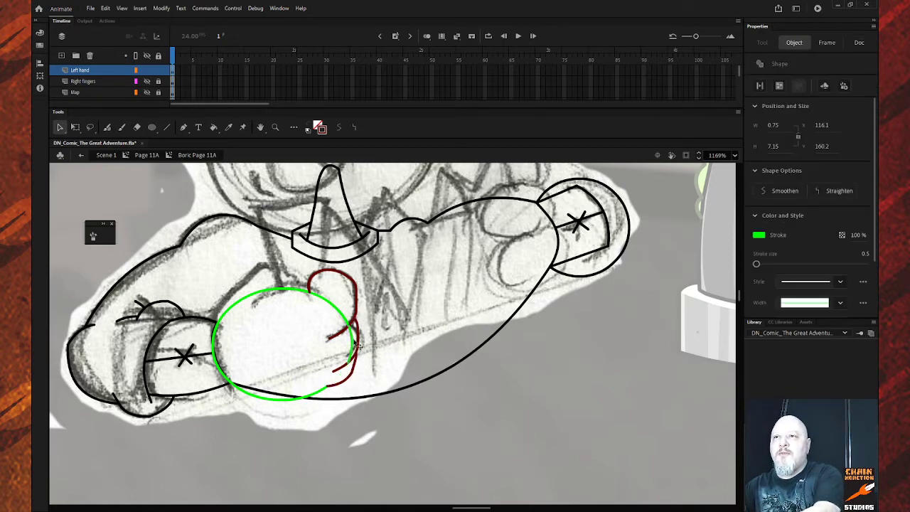
left_click(348, 322)
left_click(446, 388)
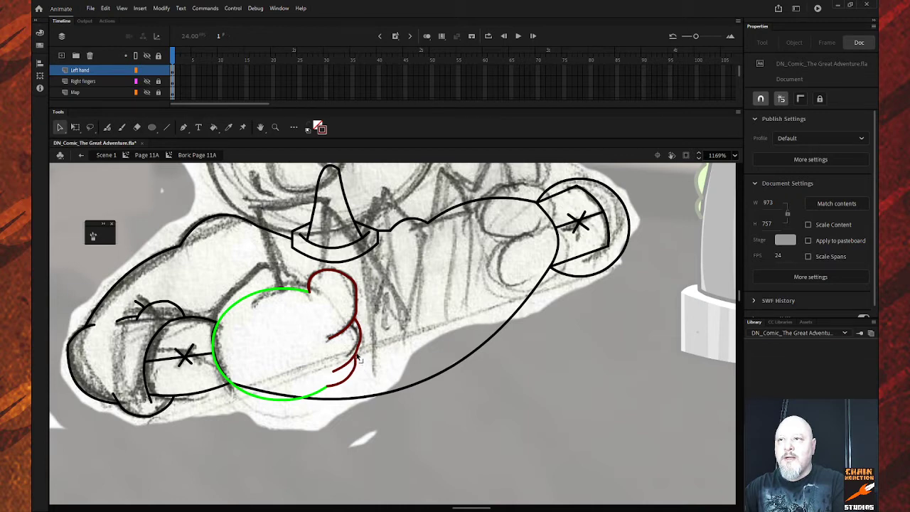
left_click(360, 361)
left_click(364, 368)
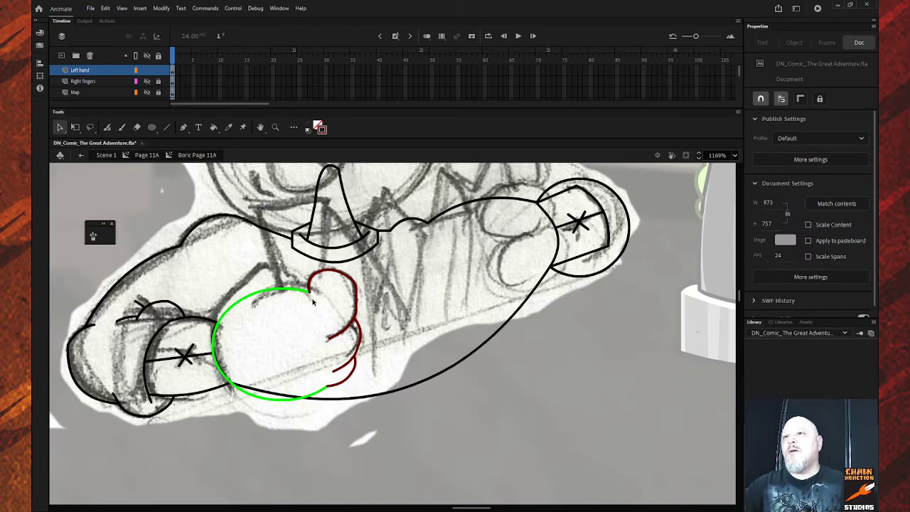
Step: Show the Map layer, draw a line along the map's outer edge, and add a line from the wrist to it, curved along the sketched hand
left_click(147, 94)
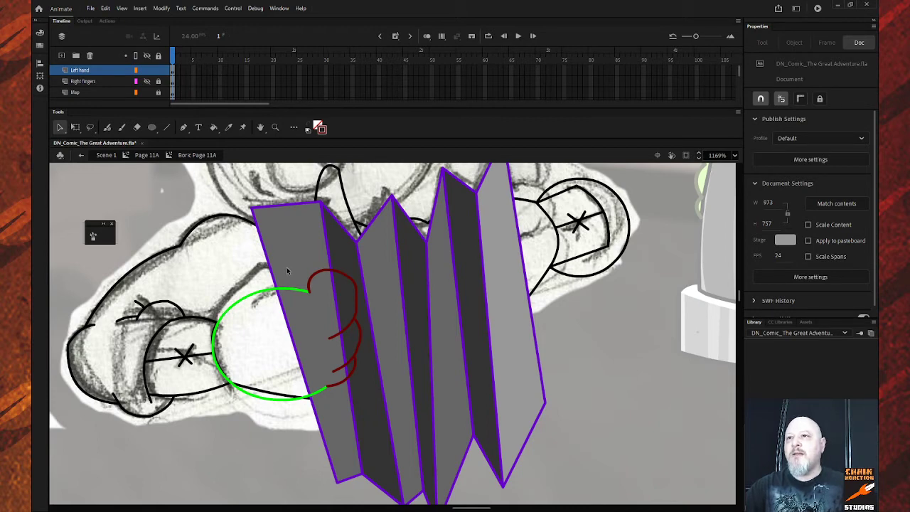
left_click(166, 128)
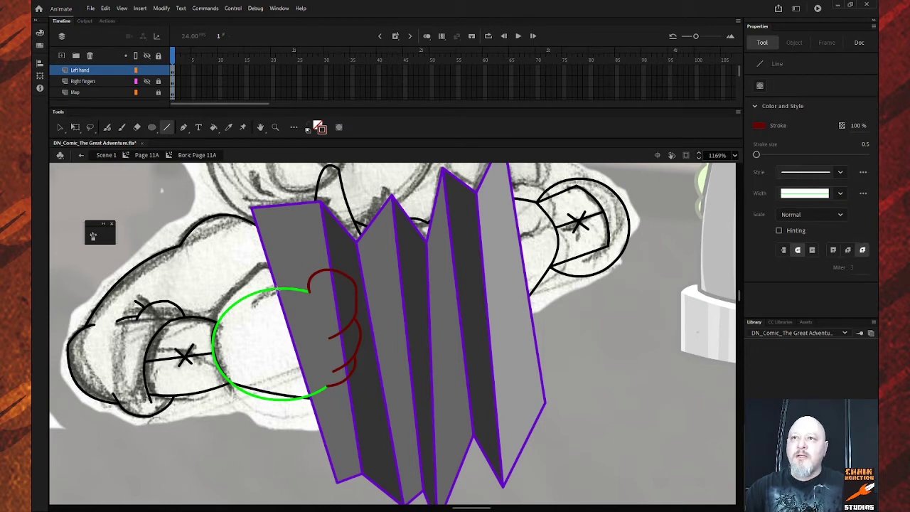
left_click_drag(273, 278, 250, 212)
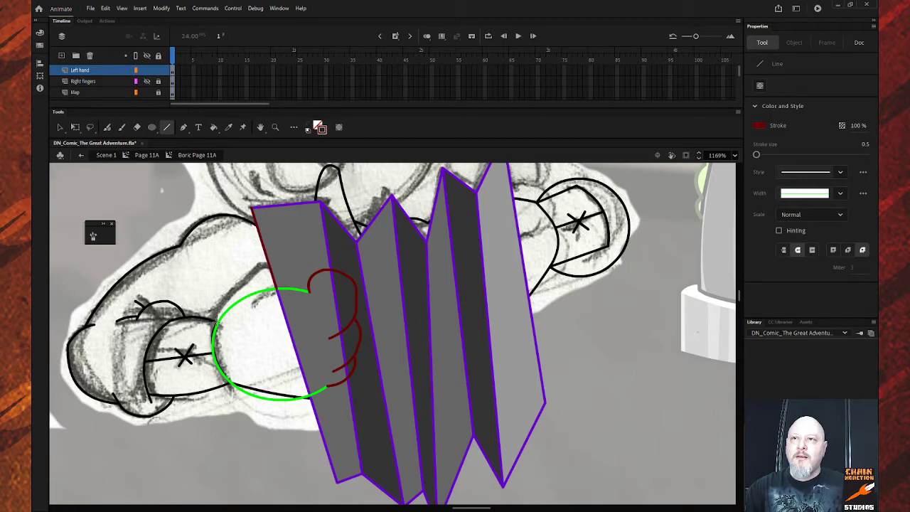
left_click_drag(216, 324, 258, 266)
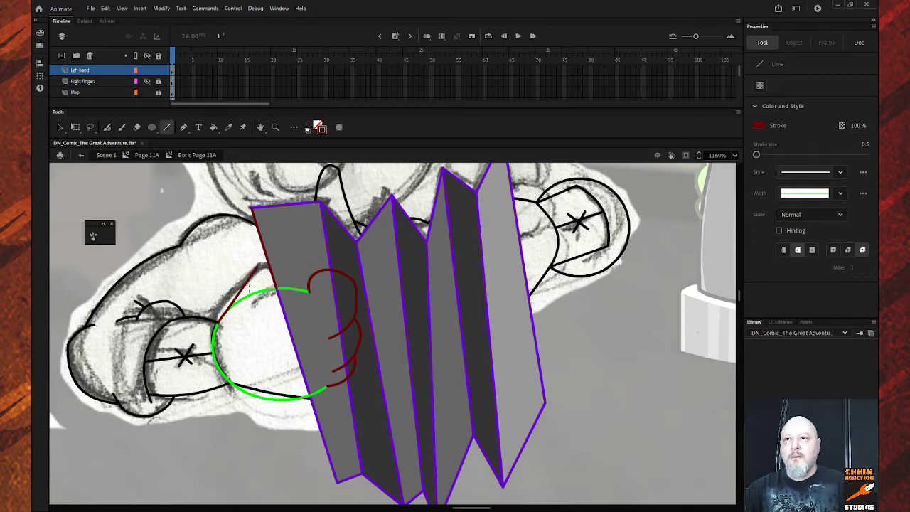
key("v")
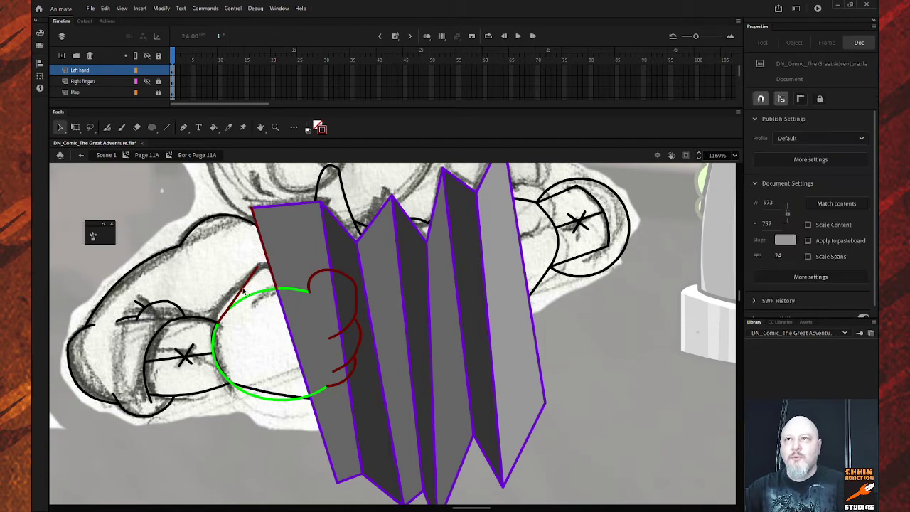
key("n")
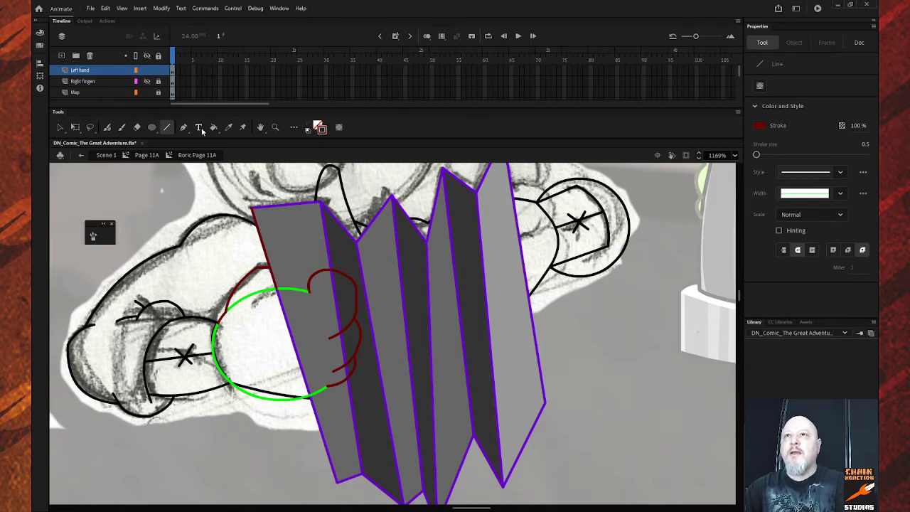
left_click(137, 127)
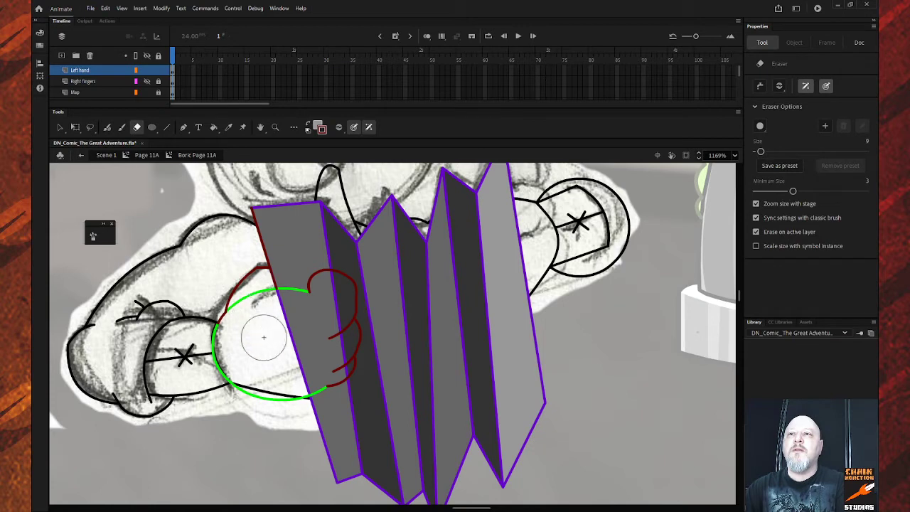
mouse_move(263, 337)
left_mouse_down()
mouse_move(242, 281)
mouse_move(256, 306)
left_mouse_up()
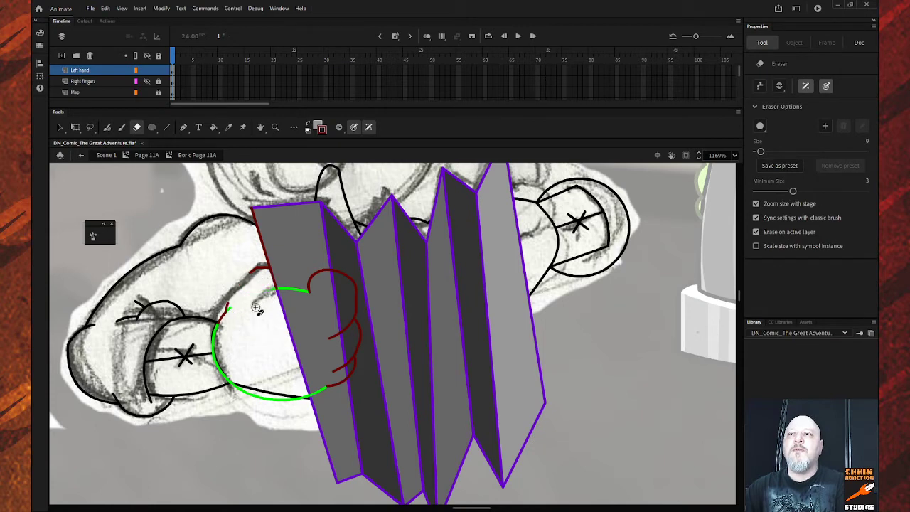
key("ctrl+z")
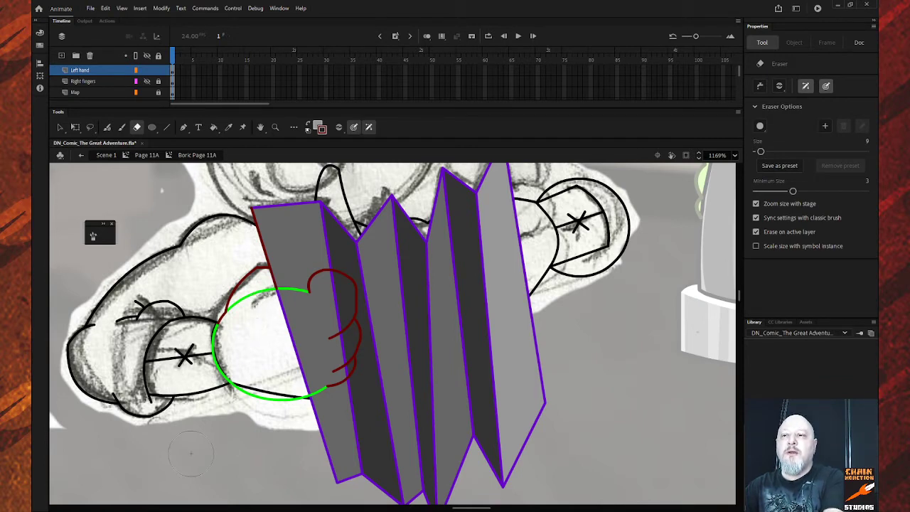
Step: Set the eraser to size 4 with minimum size 1 and erase a gap in the green oval's upper curve
key("bracketleft")
key("bracketleft")
key("bracketleft")
key("bracketleft")
key("bracketleft")
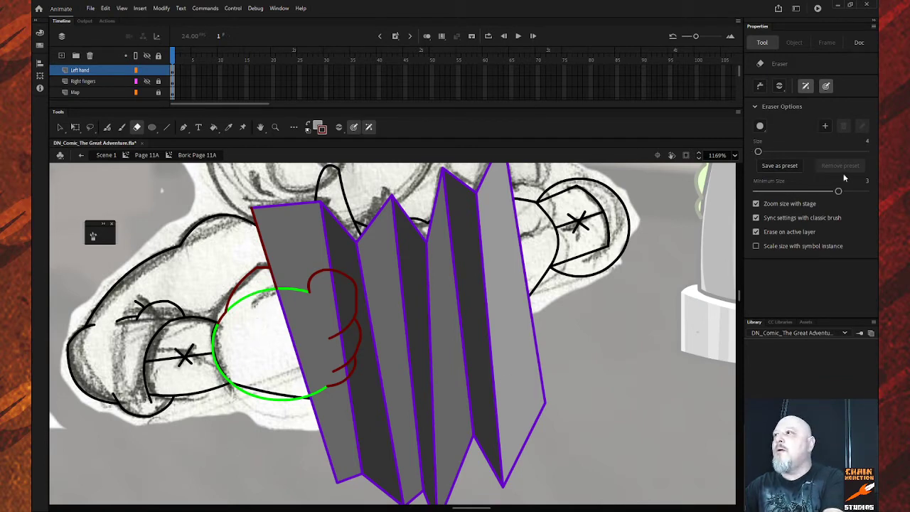
left_click_drag(839, 192, 783, 192)
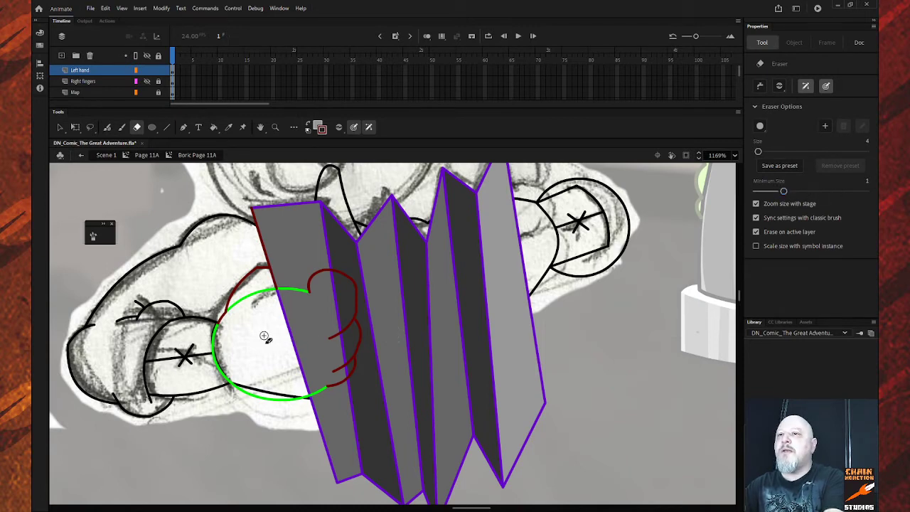
left_click_drag(249, 299, 239, 295)
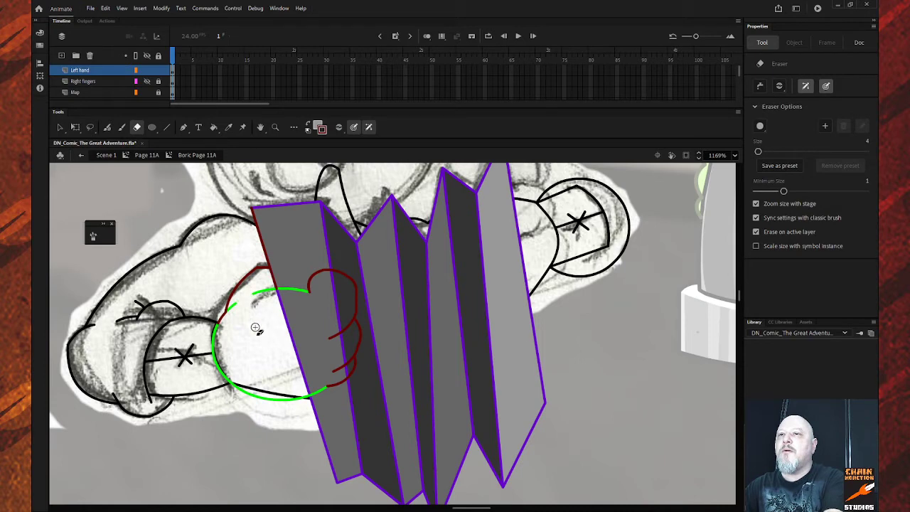
Step: Delete the green fragment beside the new curved hand line and the dark red guide line along the map's edge
left_click(60, 127)
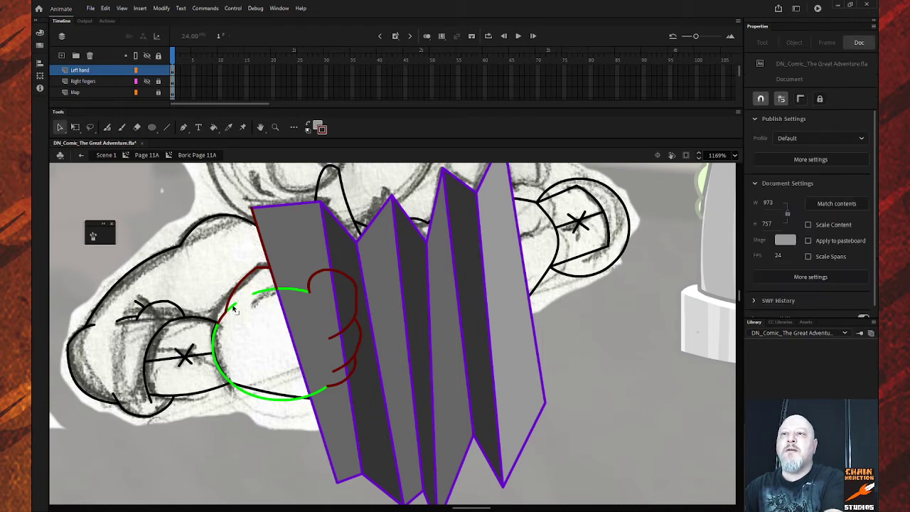
left_click(233, 307)
key("Delete")
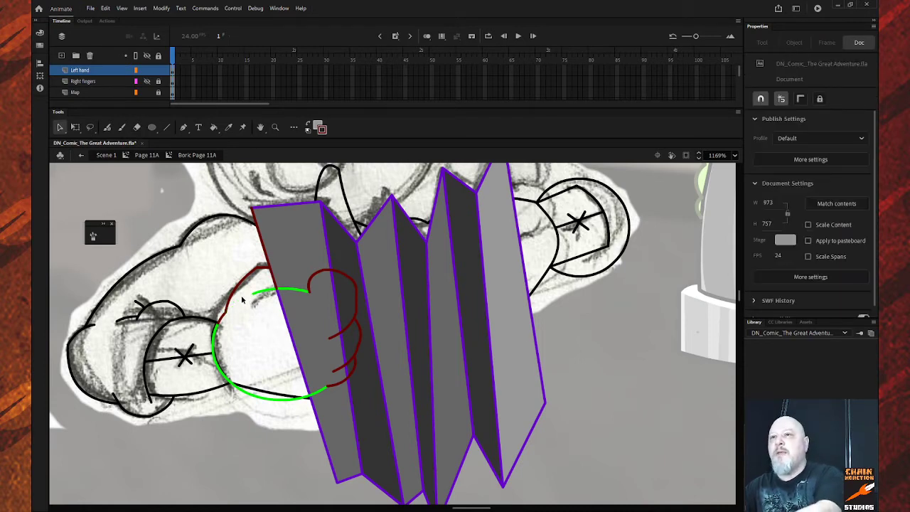
left_click(268, 261)
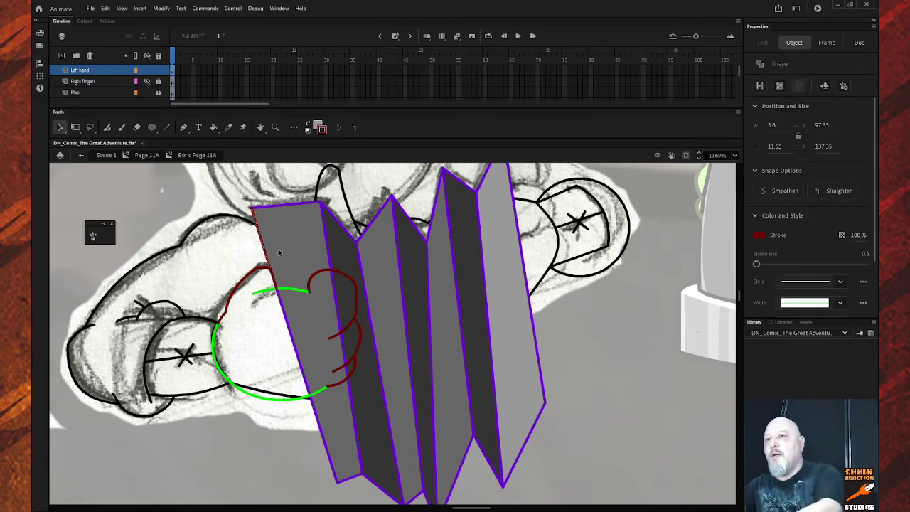
key("Delete")
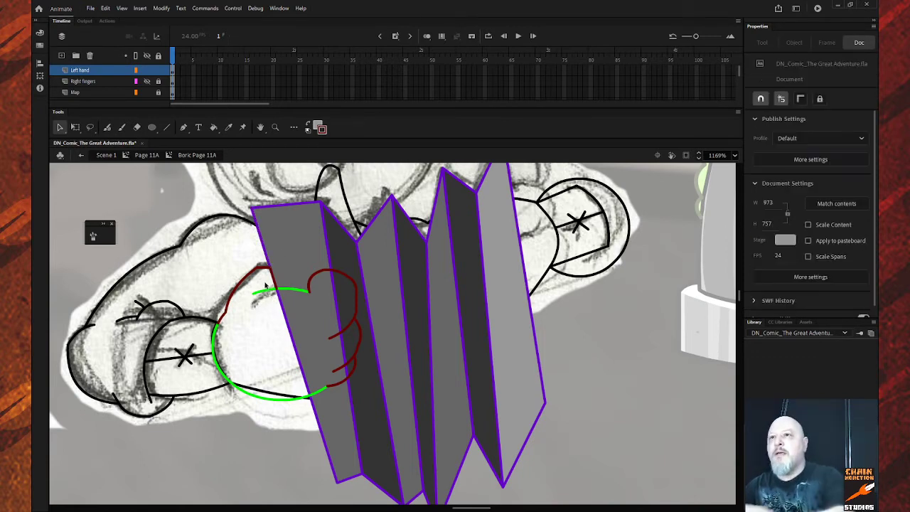
Step: Recolour the whole left-hand outline dark red and fill the hand and its fingers with grey
left_click(108, 70)
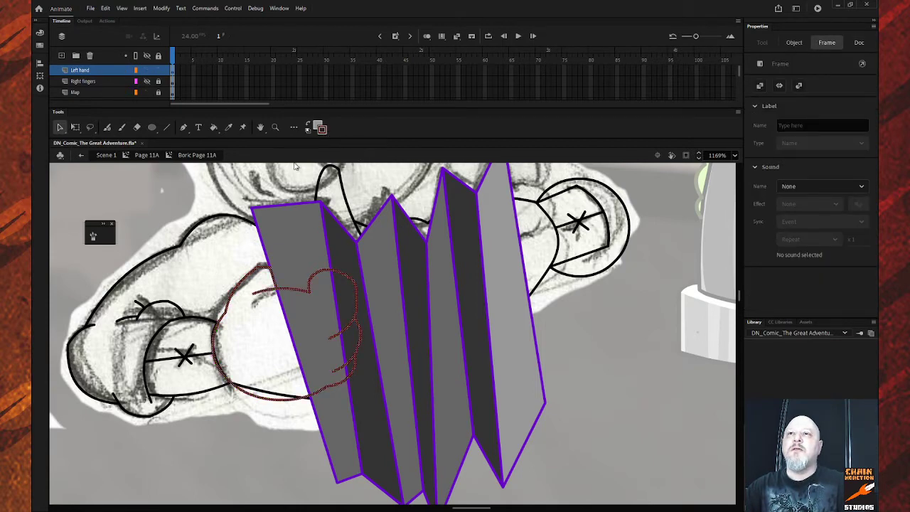
left_click(174, 206)
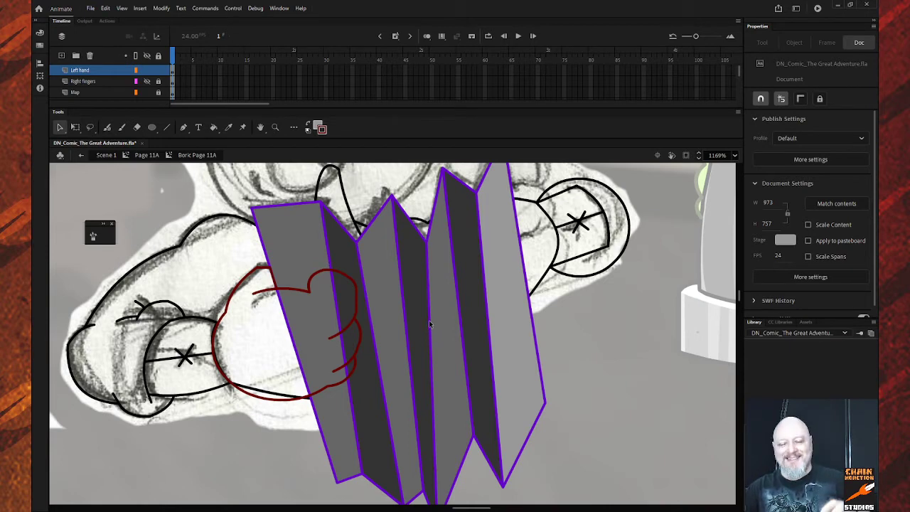
key("z")
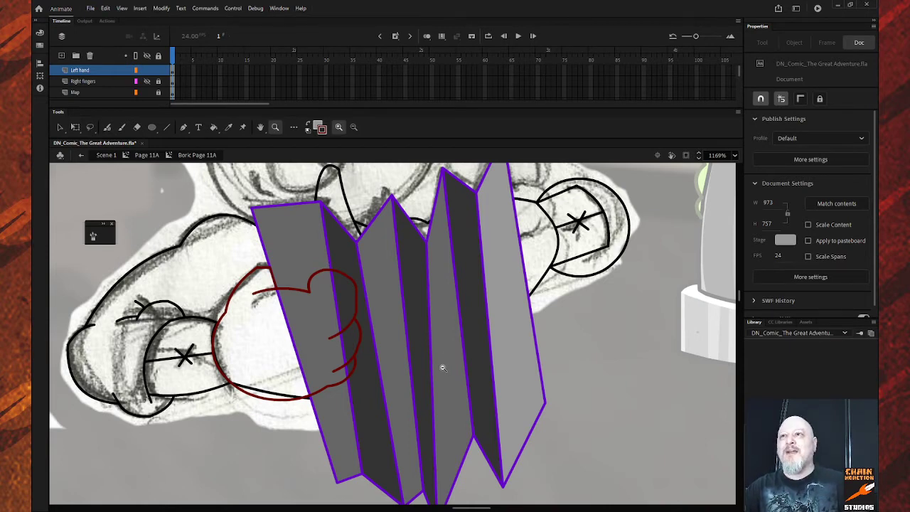
left_click(442, 368, "alt")
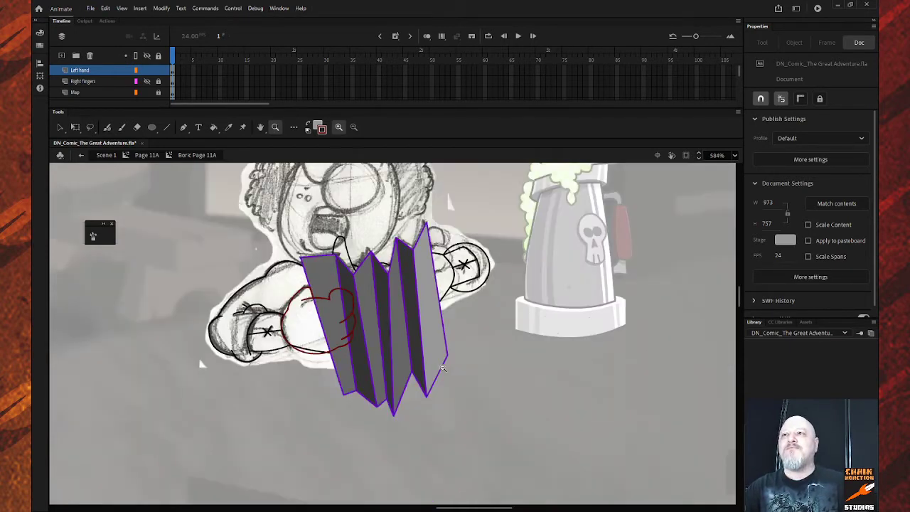
left_click(114, 71)
key("v")
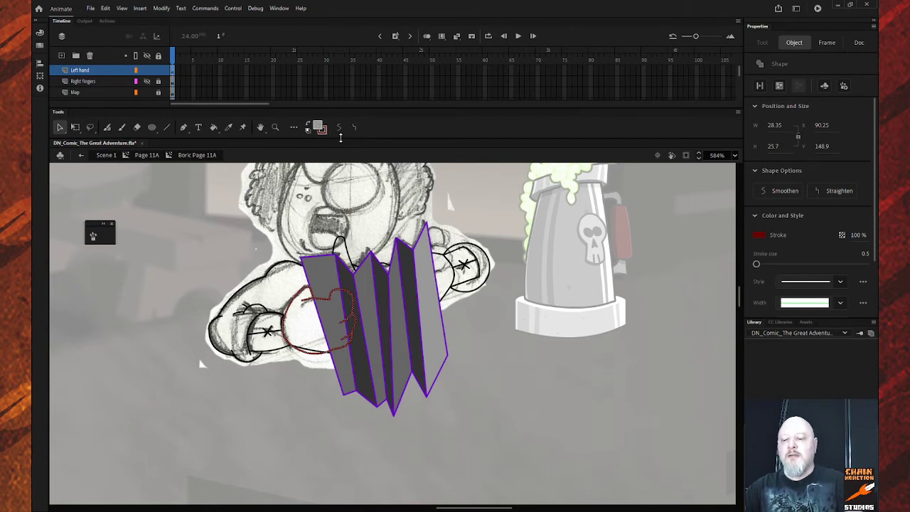
key("k")
left_click(299, 323)
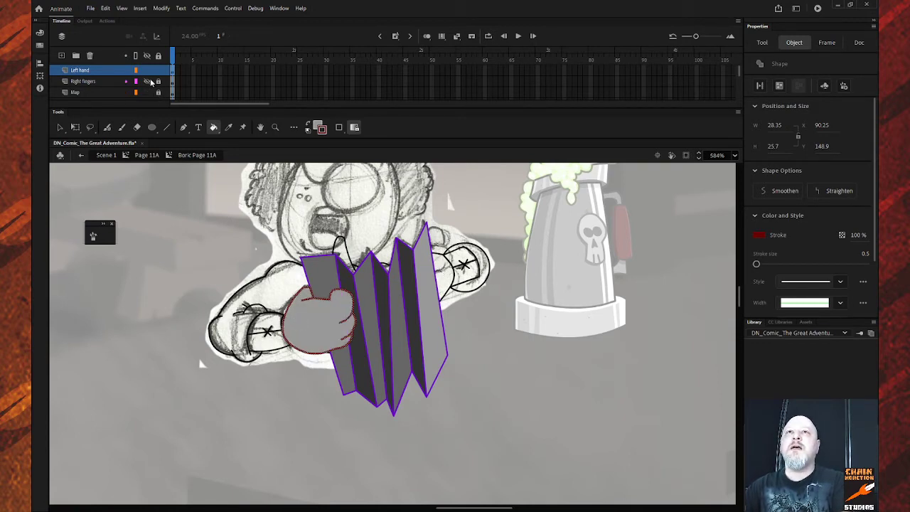
Step: Make every layer visible and unlock all of them
left_click(146, 56)
left_click(146, 56)
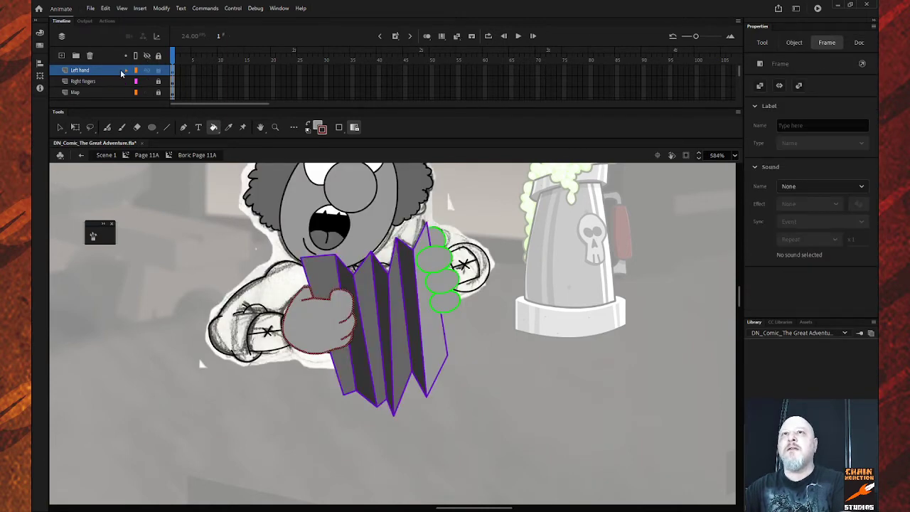
left_click(159, 55)
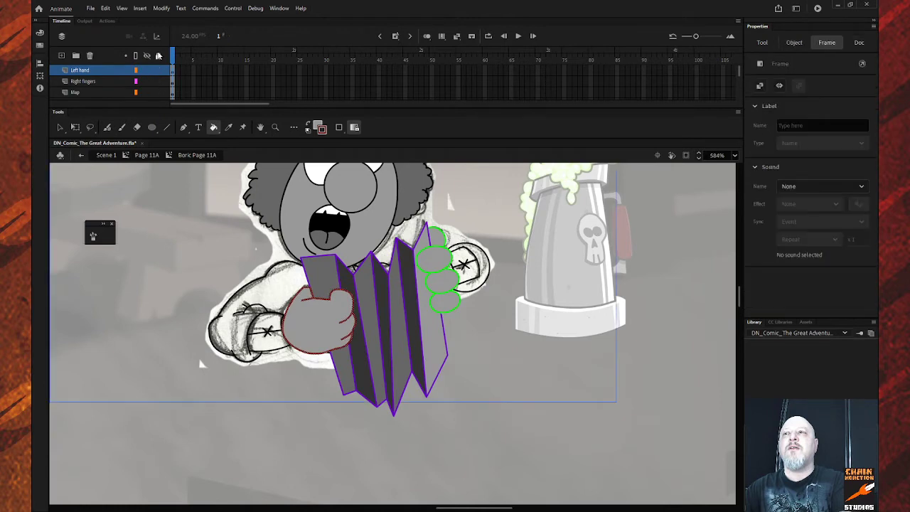
Step: Select all layers from Left hand down to Body, leaving out REF, and recolour their outlines black
left_click(111, 70)
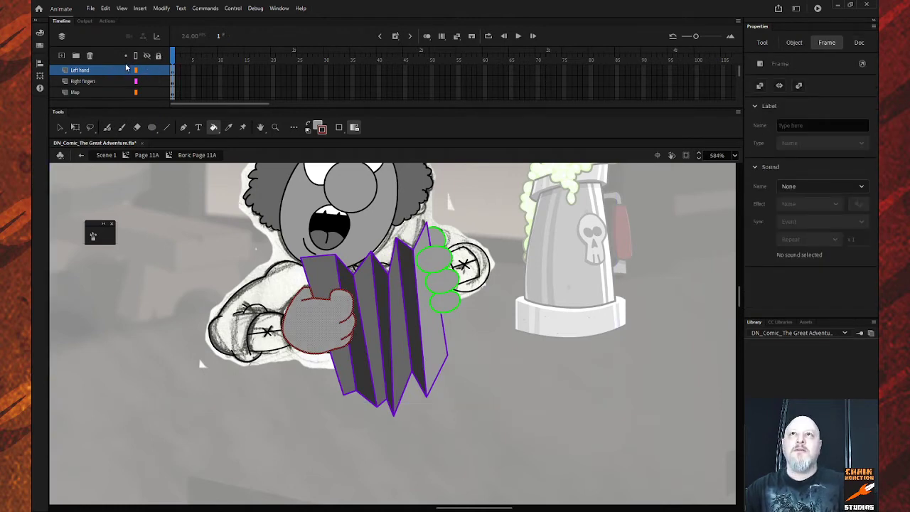
scroll(117, 82, "down", 3)
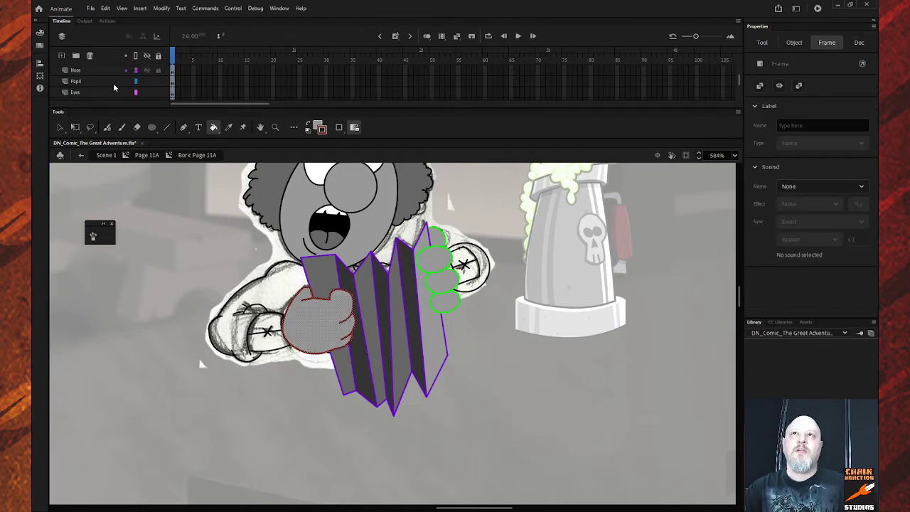
scroll(113, 84, "down", 4)
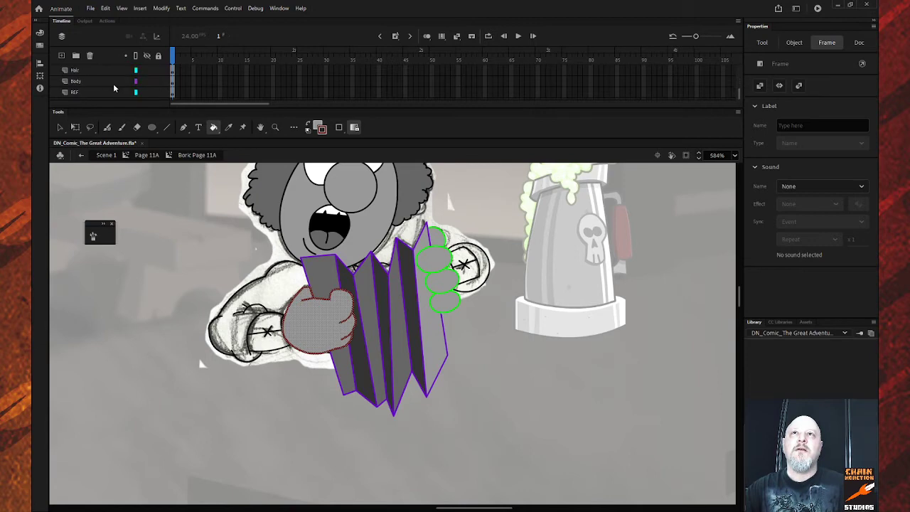
left_click(110, 84, "shift")
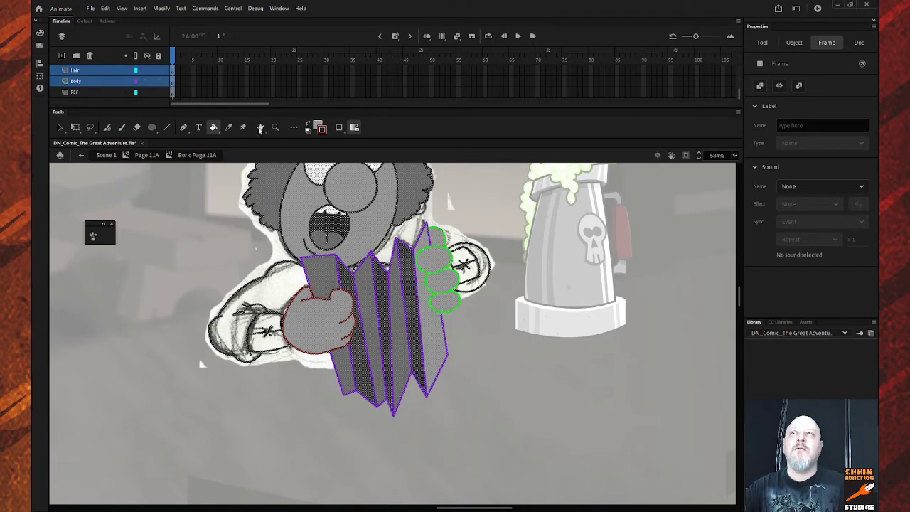
left_click(320, 130)
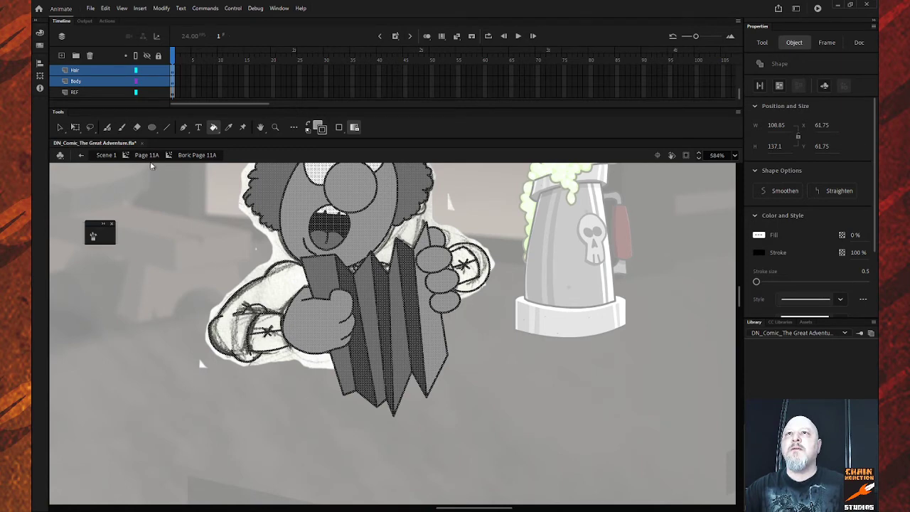
left_click(150, 105)
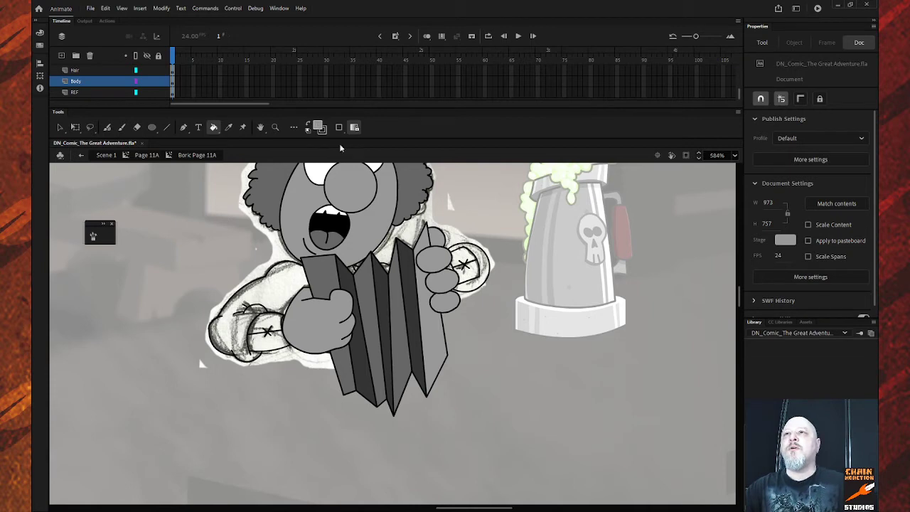
Step: Choose a black fill colour and isolate the Body layer by hiding all the others
left_click(303, 228)
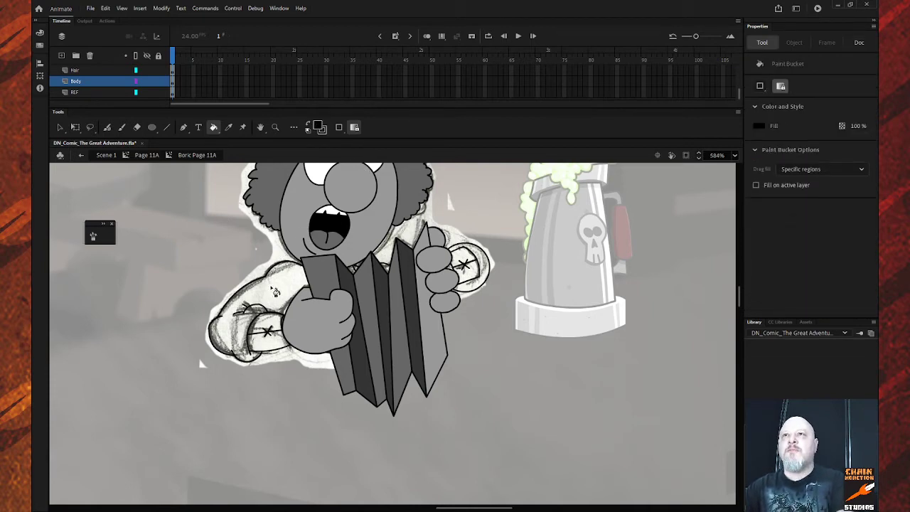
left_click(108, 83)
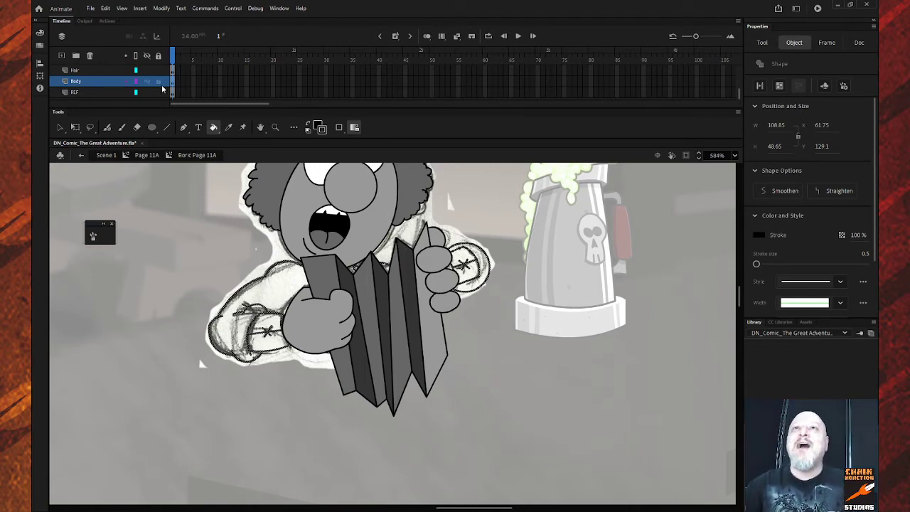
left_click(147, 56)
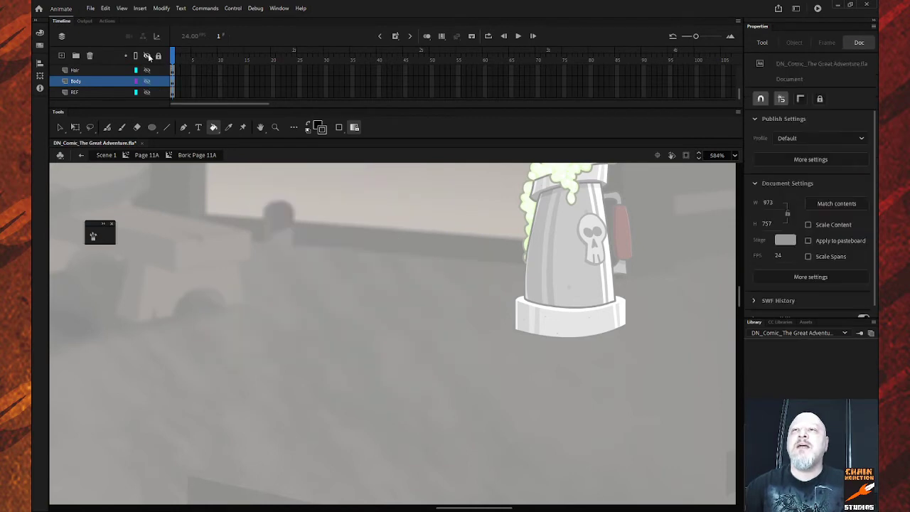
left_click(147, 81)
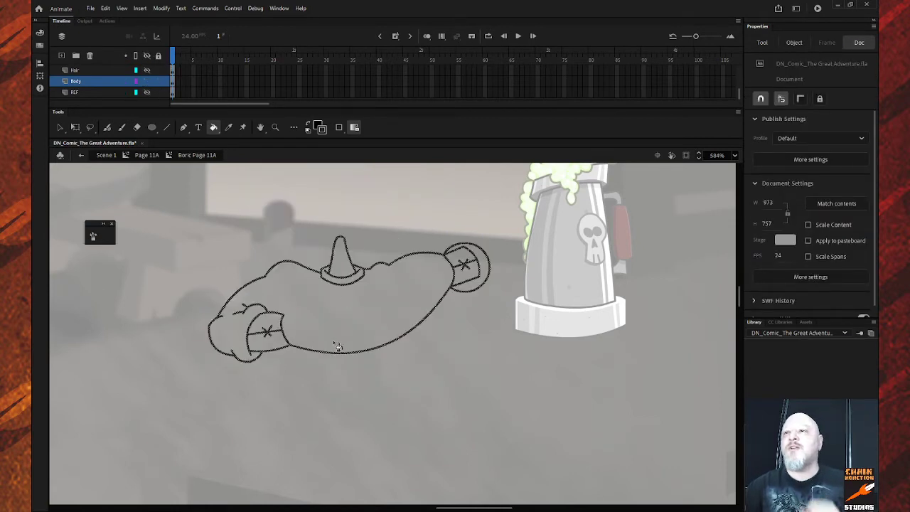
left_click(308, 368)
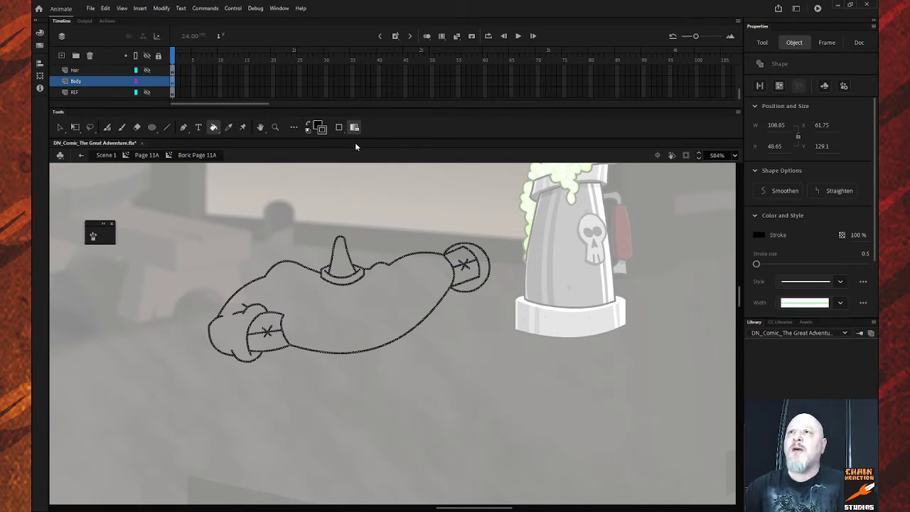
Step: Fill the torso, both sleeve ends and the ring around the cone's base with dark grey
left_click(340, 304)
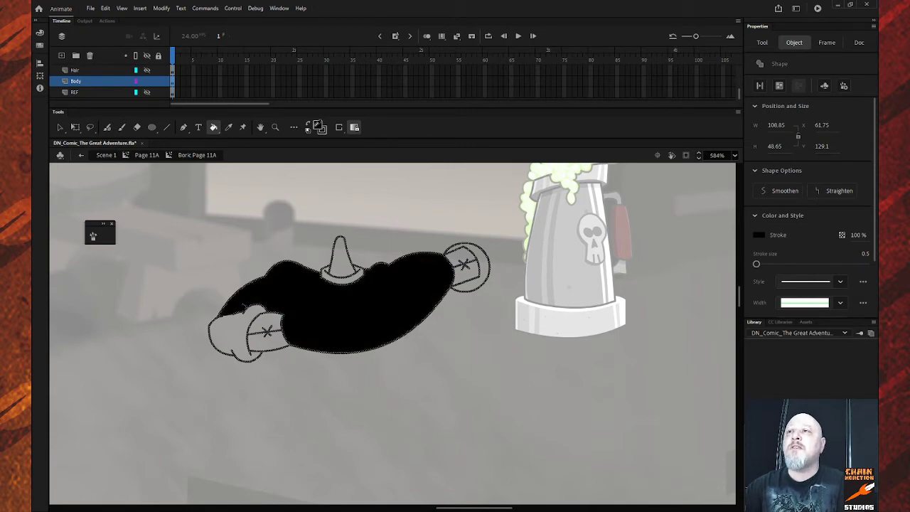
left_click(310, 290)
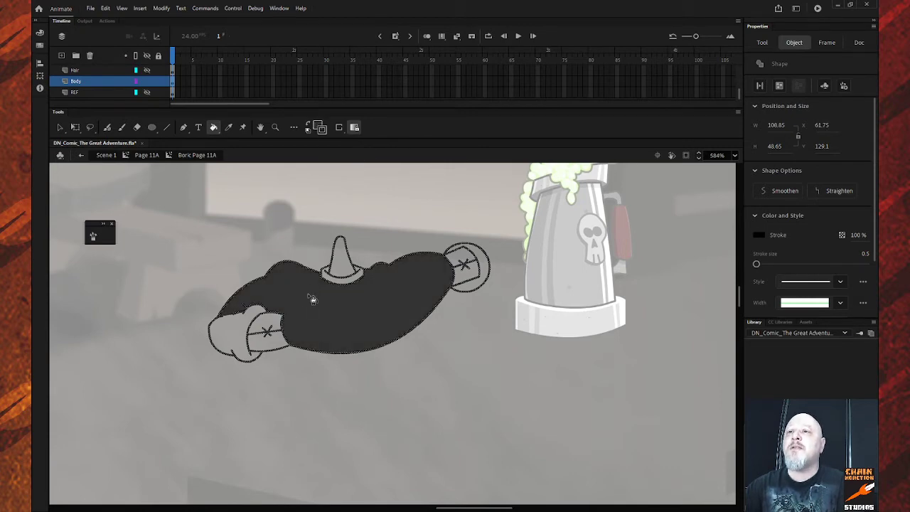
left_click(242, 329)
left_click(248, 362)
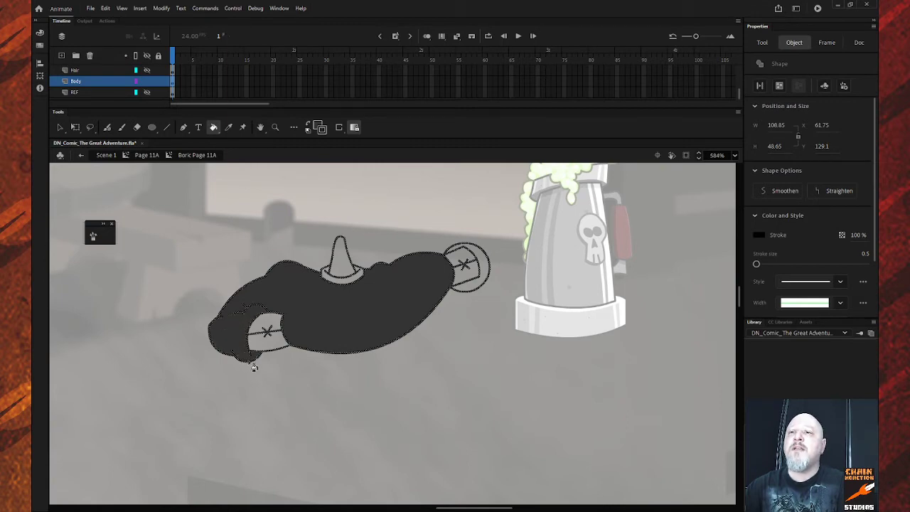
left_click(472, 291)
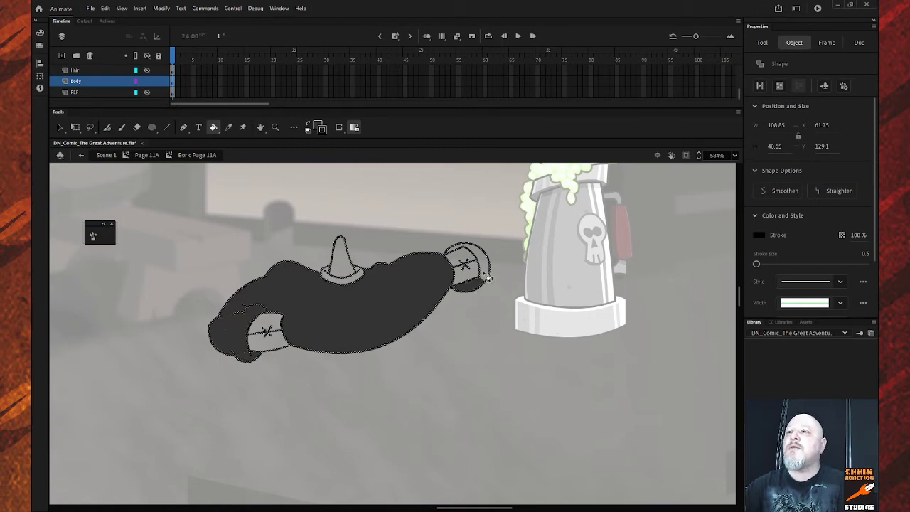
left_click(482, 274)
left_click(345, 283)
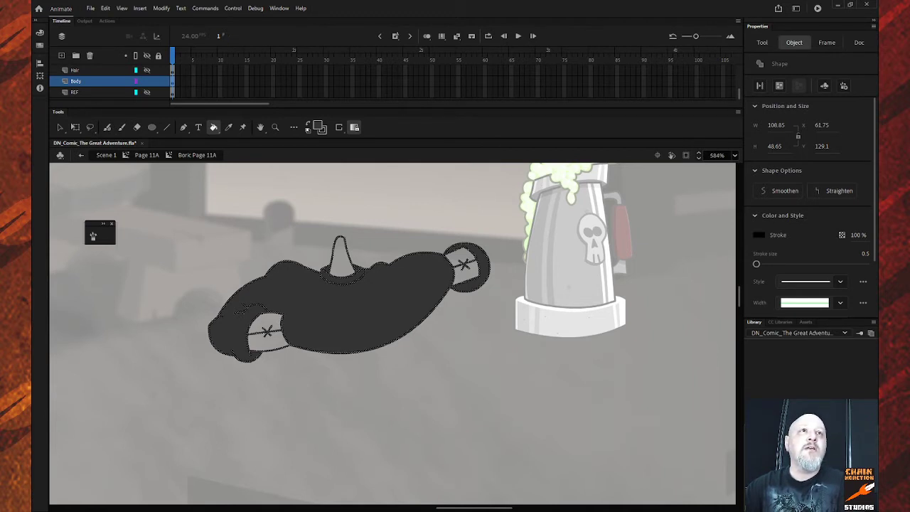
Step: Fill both stitched cuffs with near-black, pick a lighter grey fill colour, and show all layers again
left_click(276, 331)
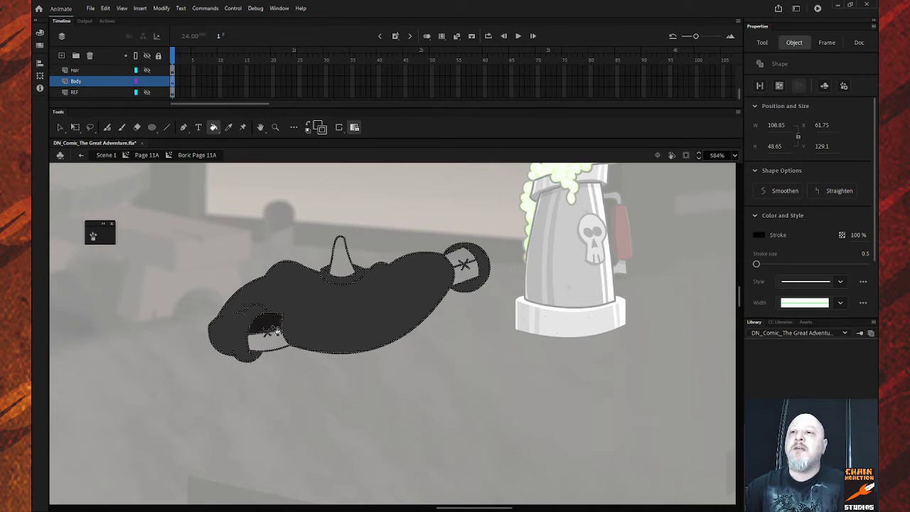
left_click(280, 346)
left_click(464, 260)
left_click(469, 281)
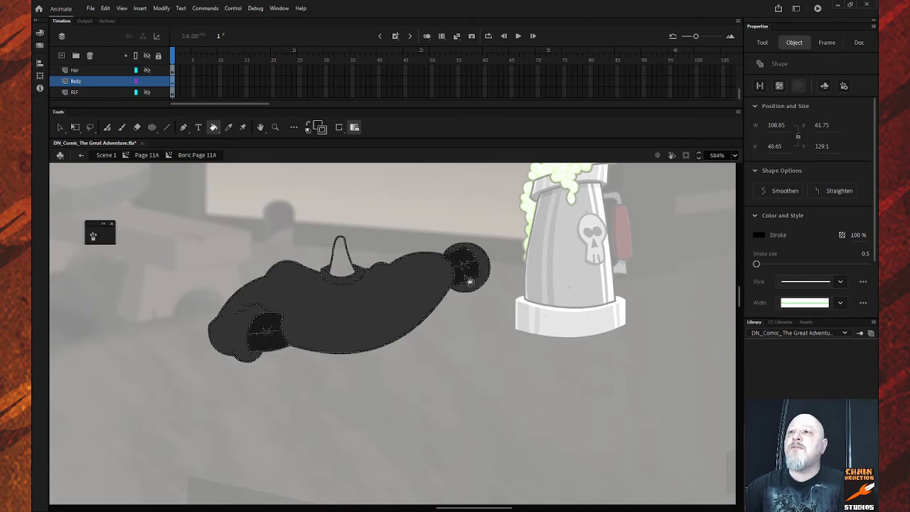
left_click(319, 127)
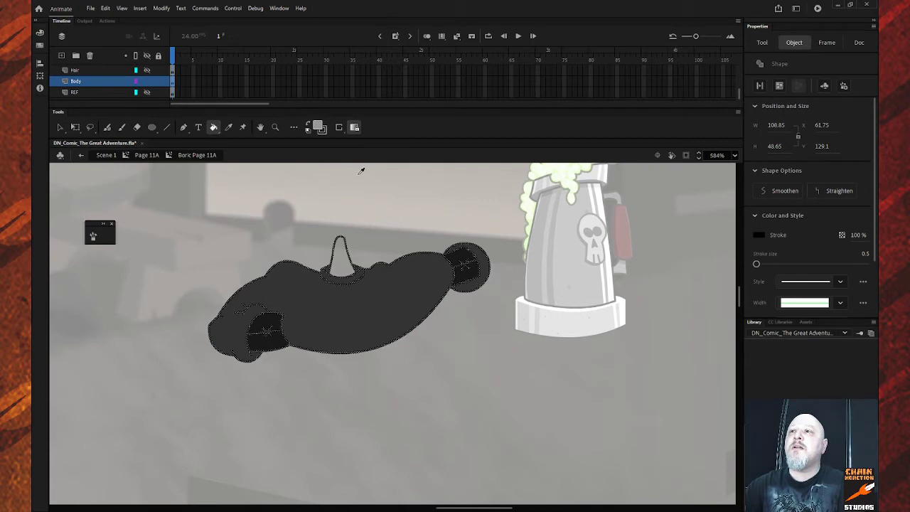
left_click(148, 56)
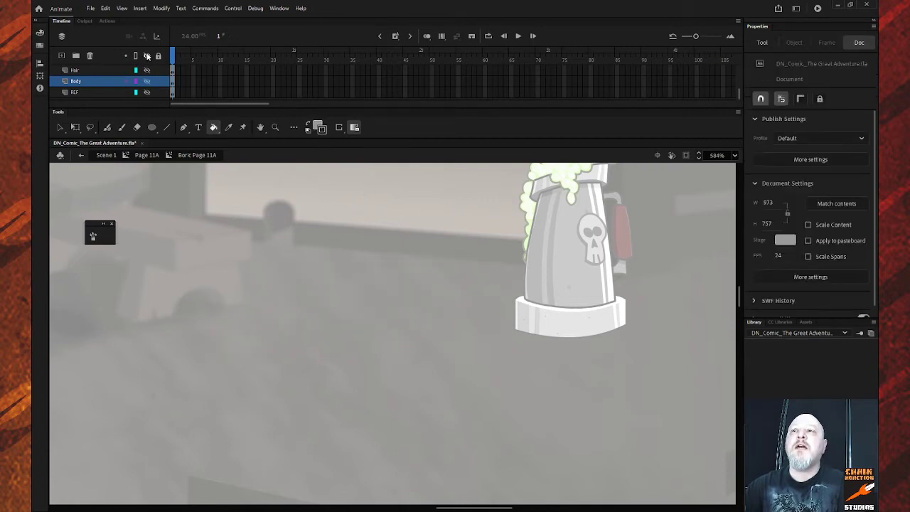
left_click(147, 56)
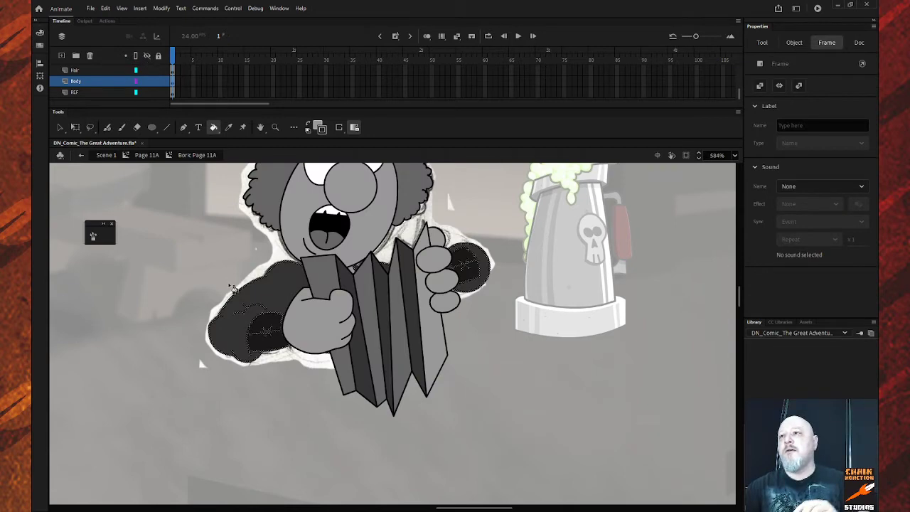
Step: Select the round sleeve-end outline behind the right fingers and enlarge it to about 20.15 by 21.5
left_click(474, 303)
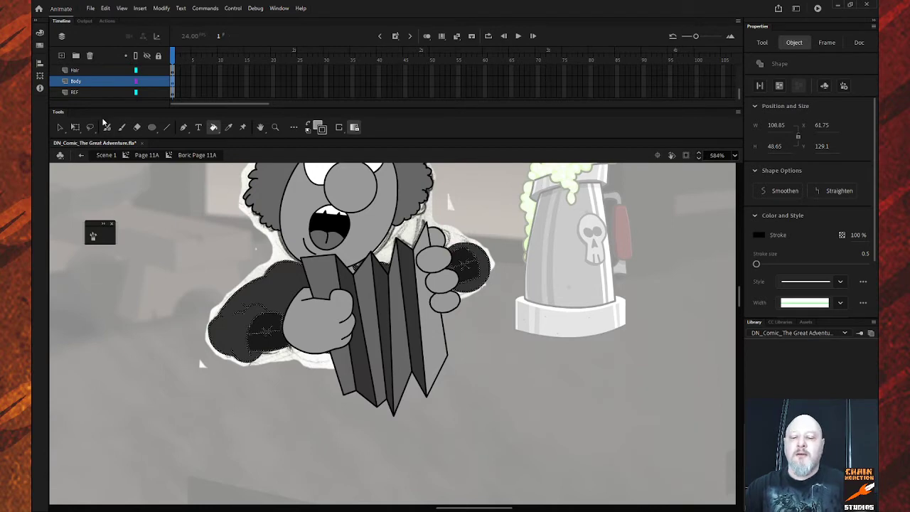
key("v")
left_click(495, 350)
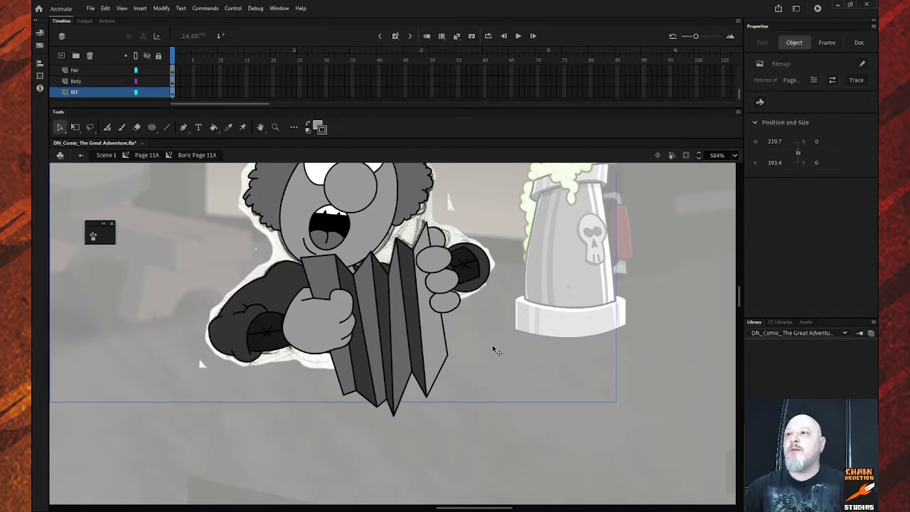
left_click(442, 302)
left_click(471, 294)
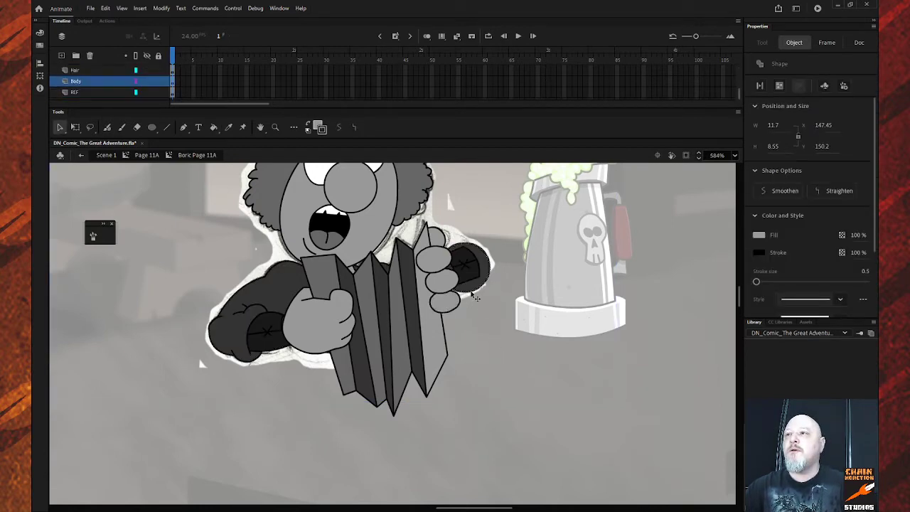
left_click_drag(475, 297, 468, 297)
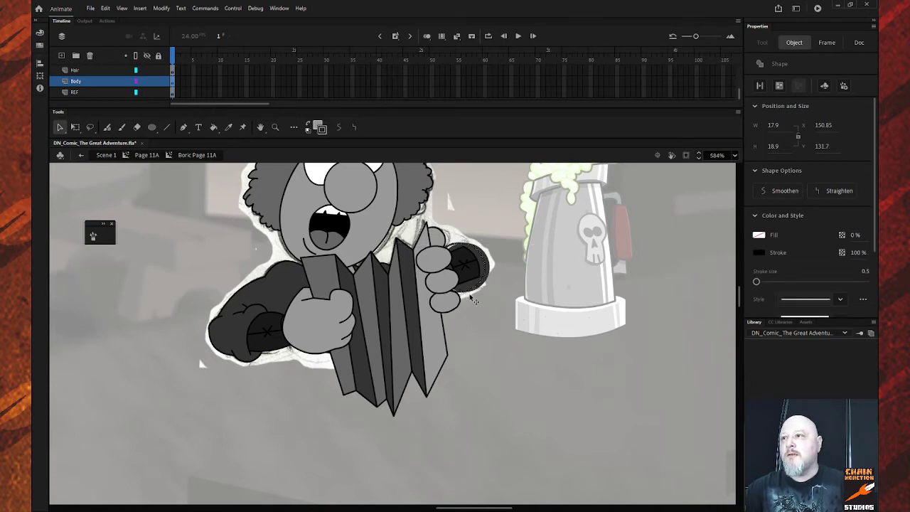
key("q")
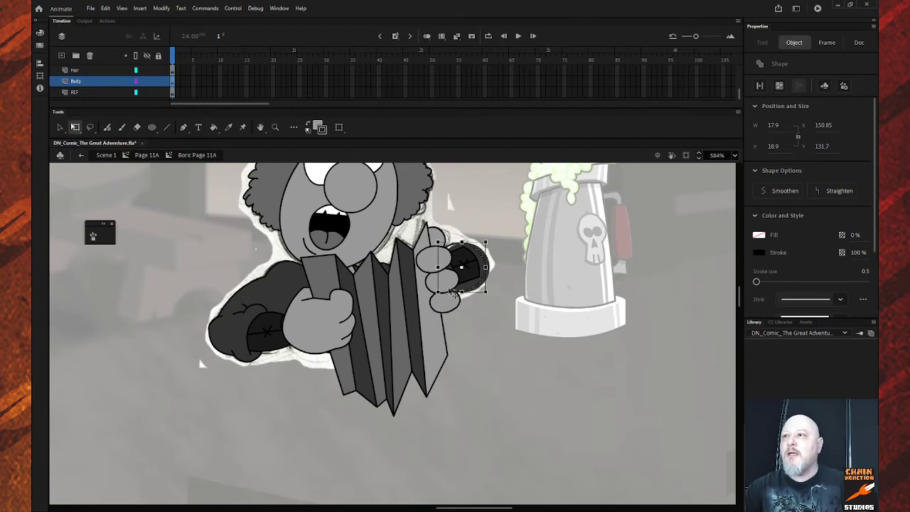
left_click_drag(438, 293, 430, 305)
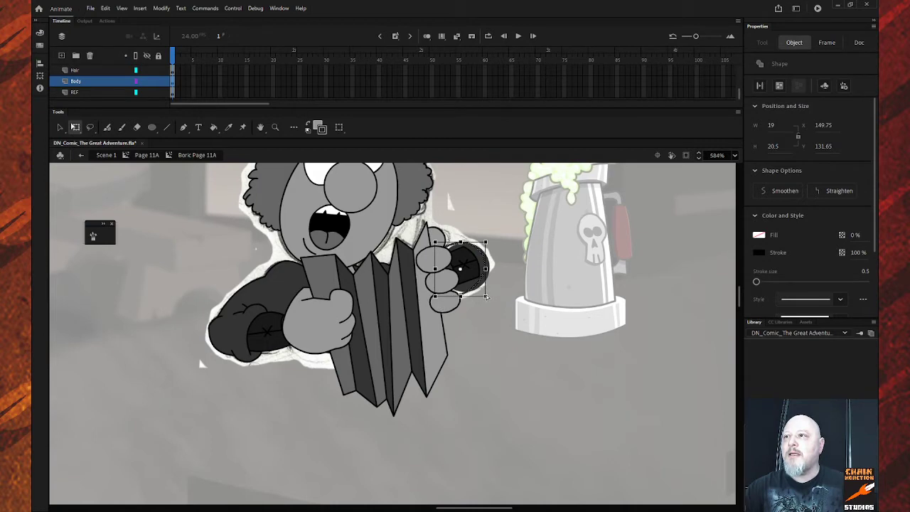
left_click_drag(487, 298, 490, 300)
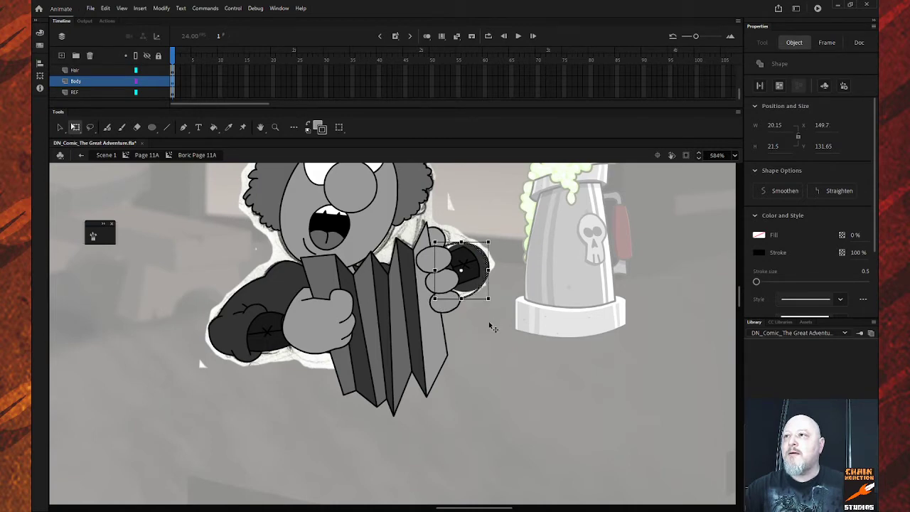
Step: Isolate the Body layer and delete the leftover outline fragment overlapping the torso beside the enlarged sleeve end
left_click(125, 91)
left_click(147, 56)
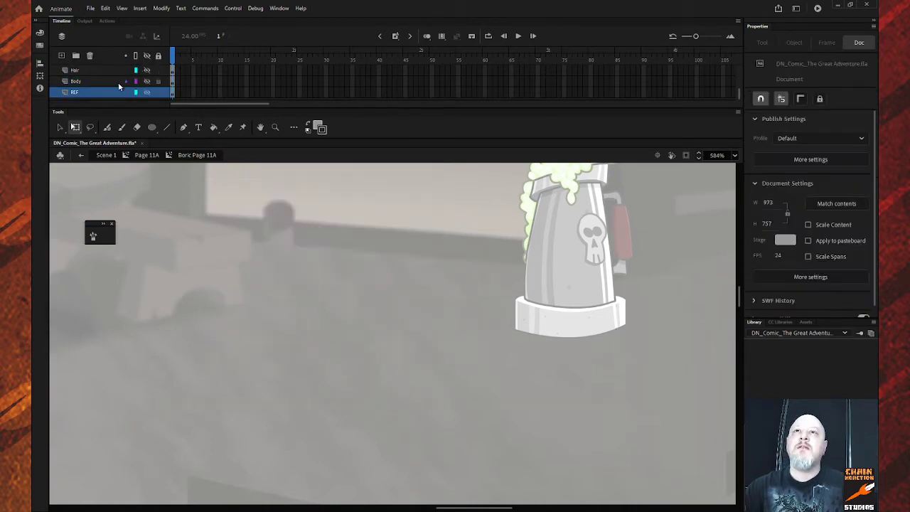
left_click(116, 82)
left_click(148, 82)
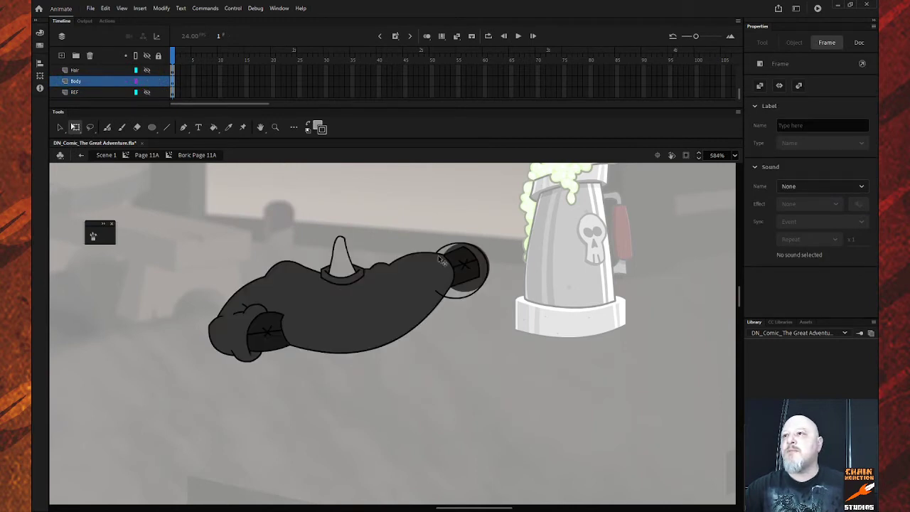
left_click(439, 295)
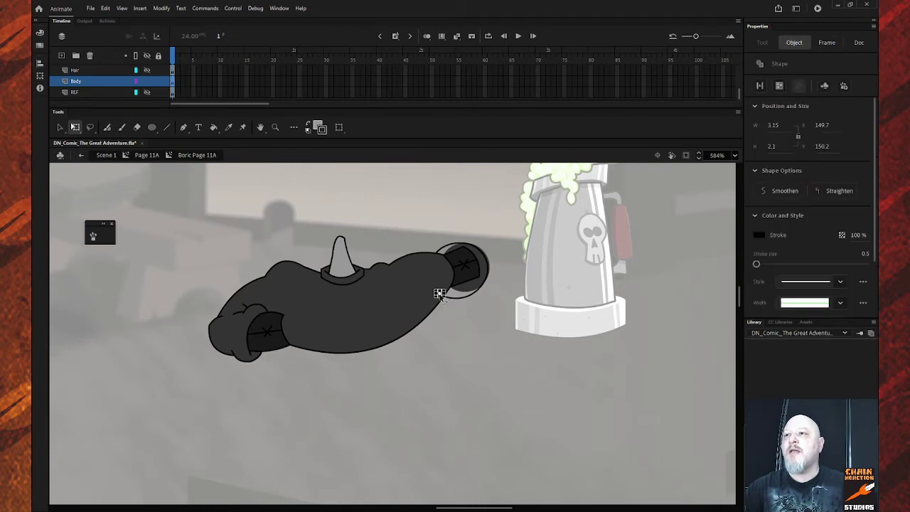
left_click(491, 271)
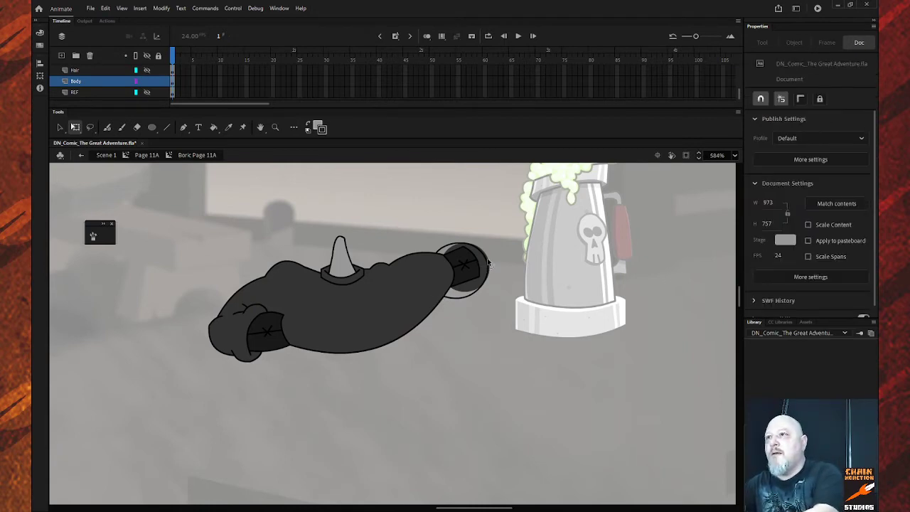
left_click(487, 263)
left_click(489, 271)
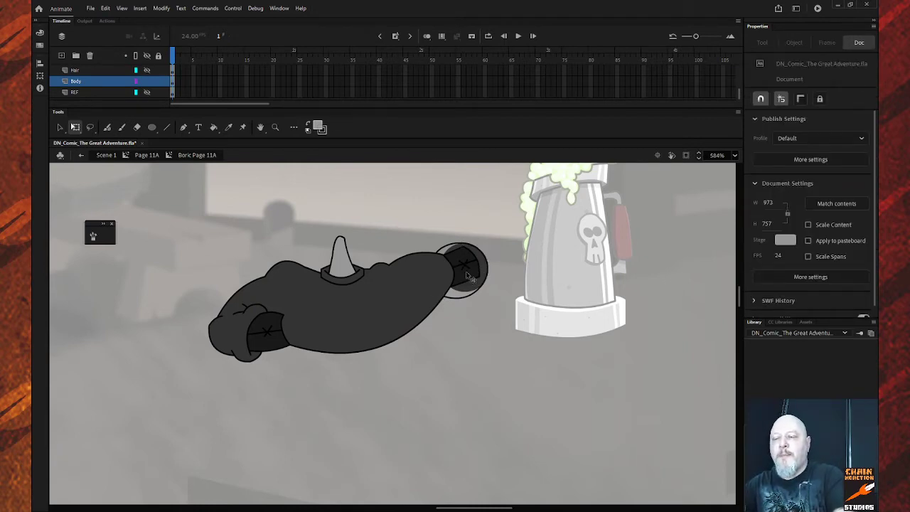
Step: Fill the open areas of the enlarged right sleeve end with dark grey and show all layers again
key("k")
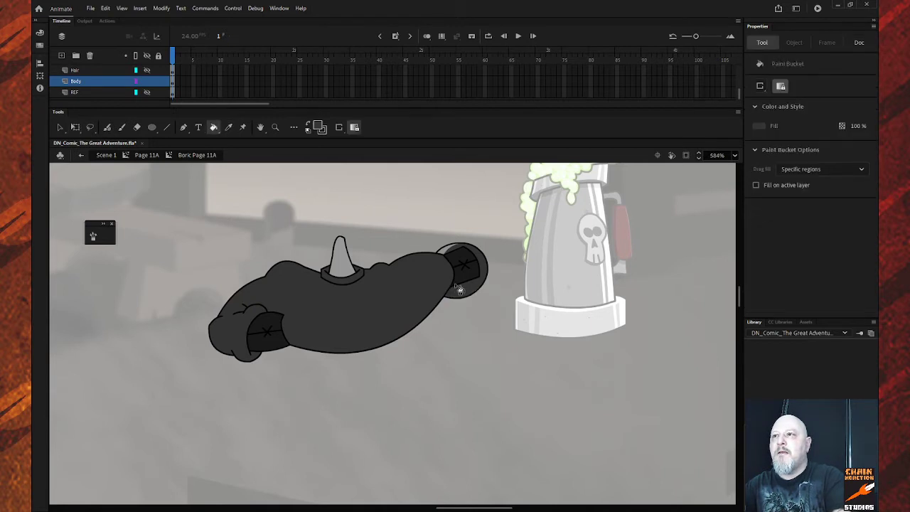
left_click(451, 256)
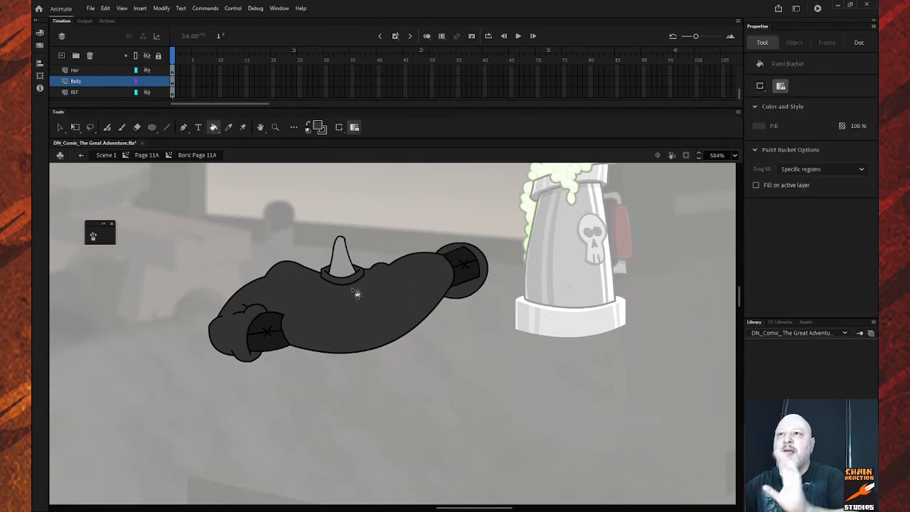
left_click(147, 57)
left_click(146, 56)
Step: Return to Scene 1 and examine the sleeve end beside the right fingers above the table edge
key("z")
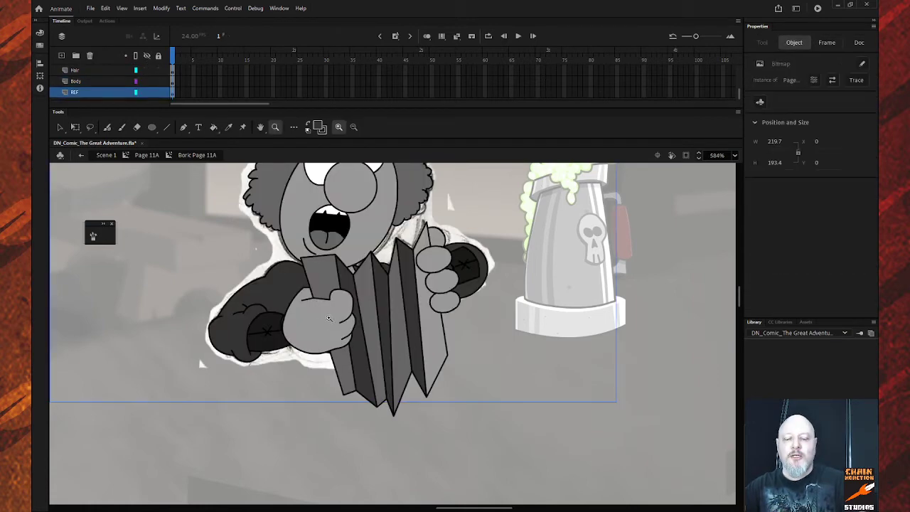
left_click(360, 348, "alt")
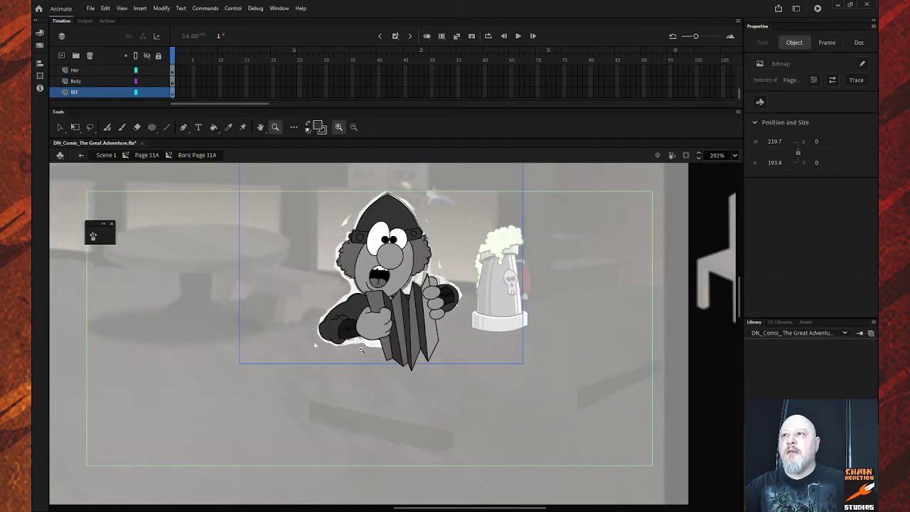
left_click(83, 157)
left_click(82, 157)
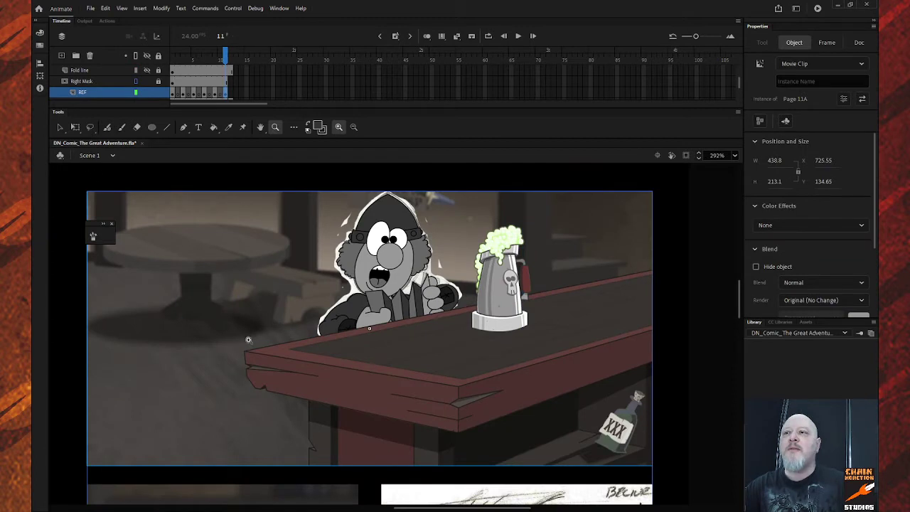
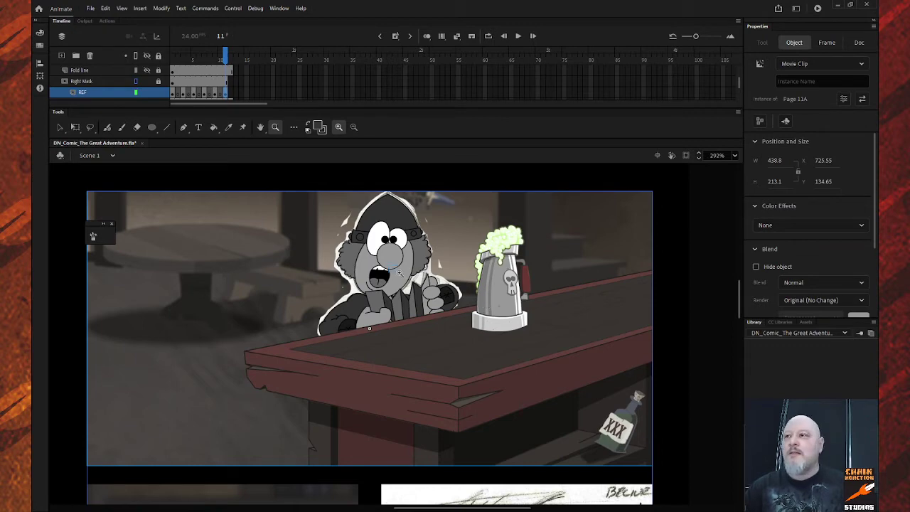
left_click_drag(388, 264, 536, 368)
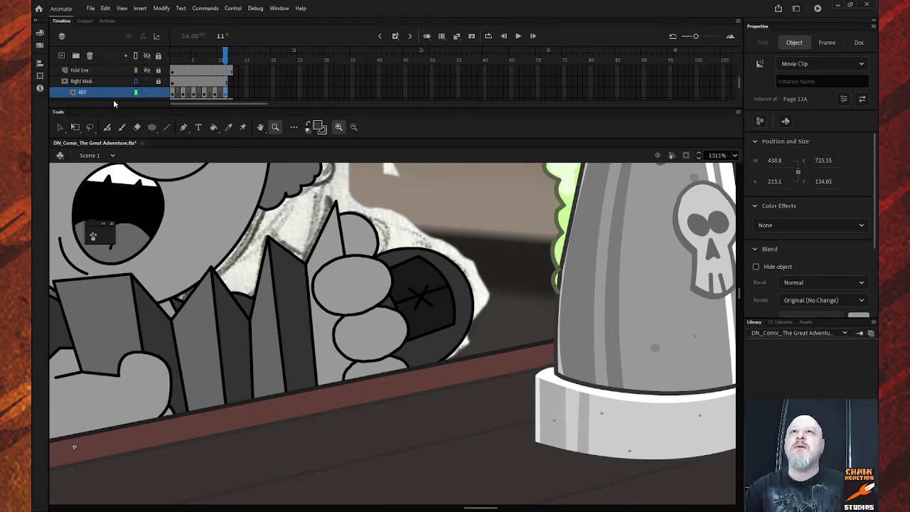
Step: Reopen the Boric Page 11A symbol for editing and lock every layer except Body
left_click(60, 128)
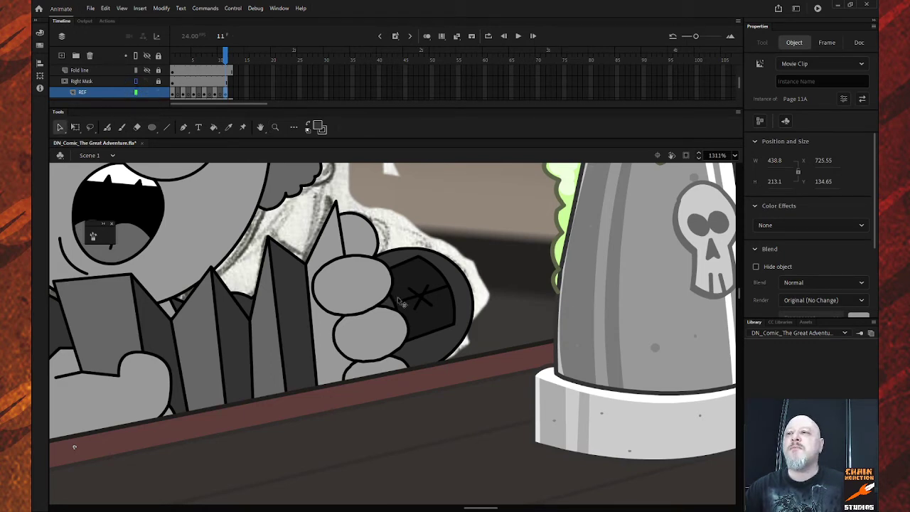
double_click(400, 304)
double_click(400, 304)
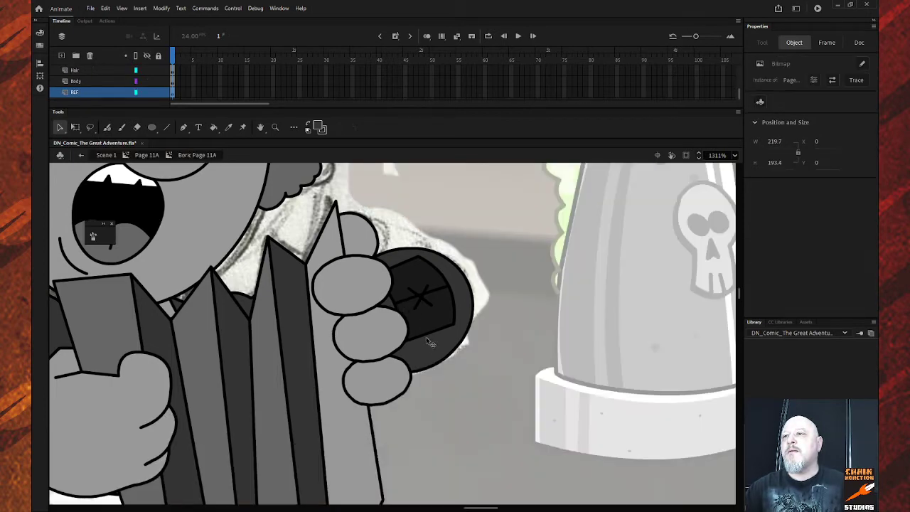
left_click(158, 56)
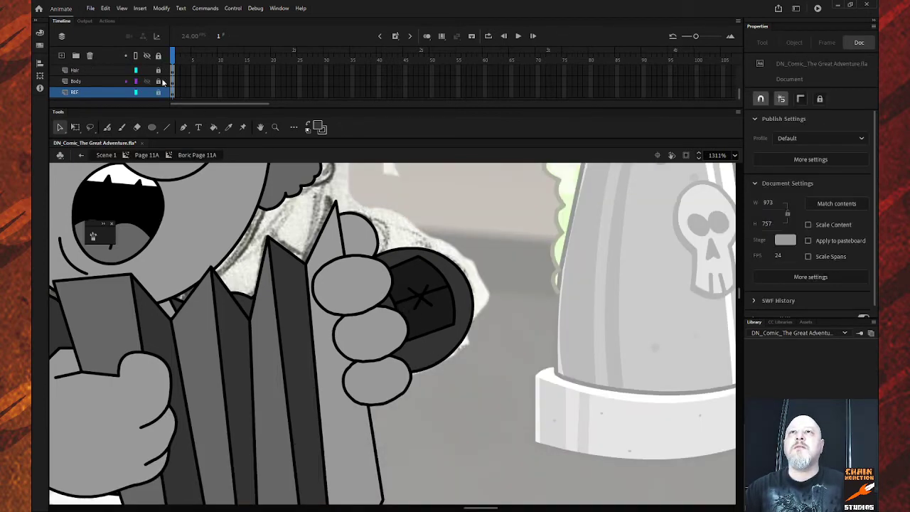
Step: Delete the stitched cuff inside the right sleeve end, including its near-black fills, outline and crossed stitch lines
left_click(429, 333)
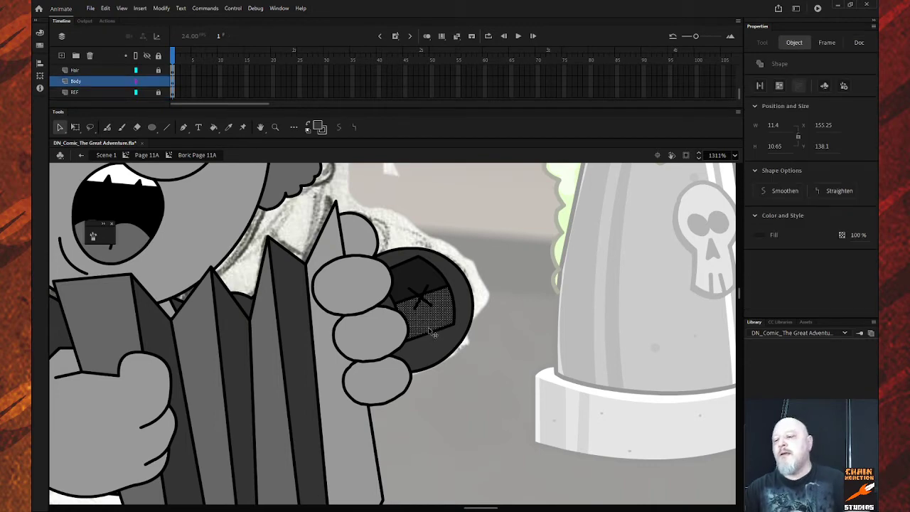
left_click(427, 338)
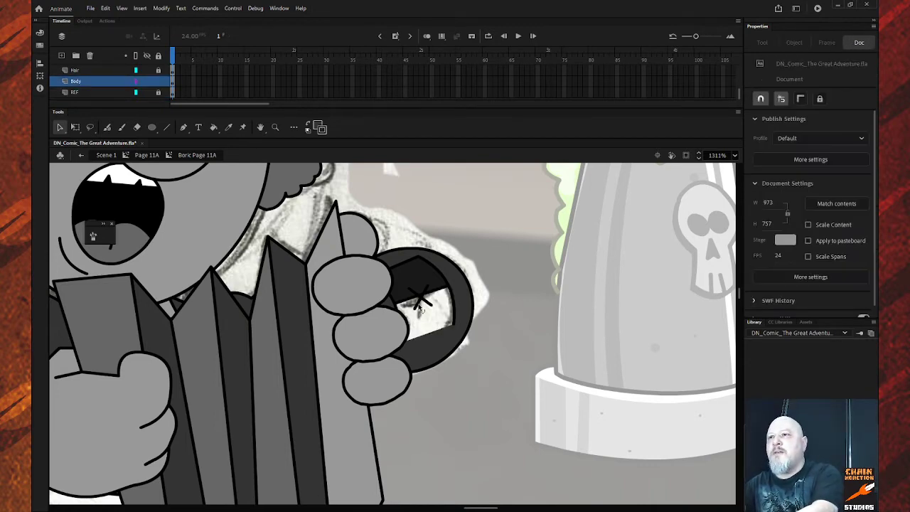
left_click(423, 310)
left_click(436, 290)
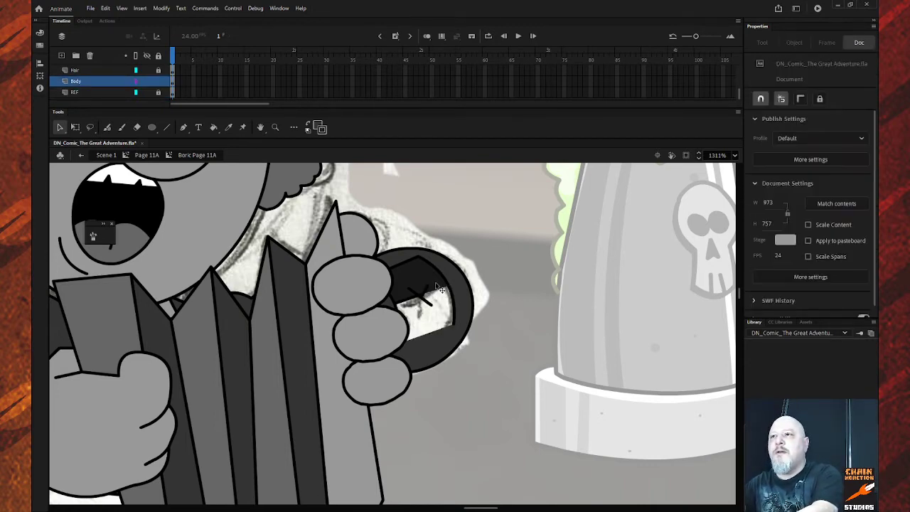
left_click(437, 283)
left_click(440, 275)
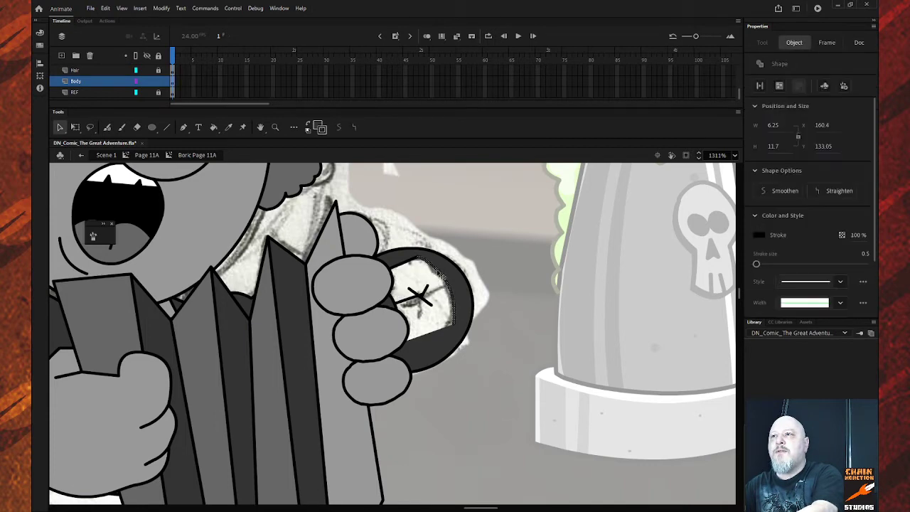
left_click(408, 268)
left_click(409, 268)
left_click(396, 306)
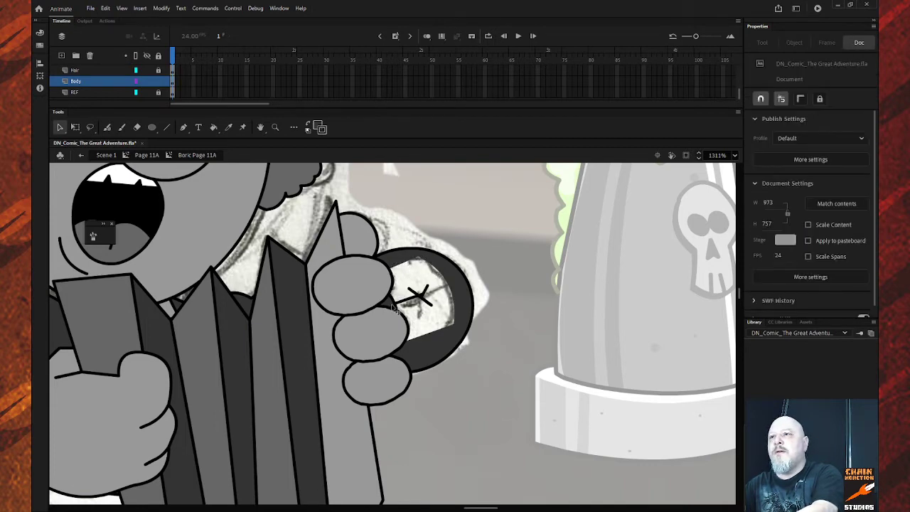
left_click(396, 306)
left_click(406, 306)
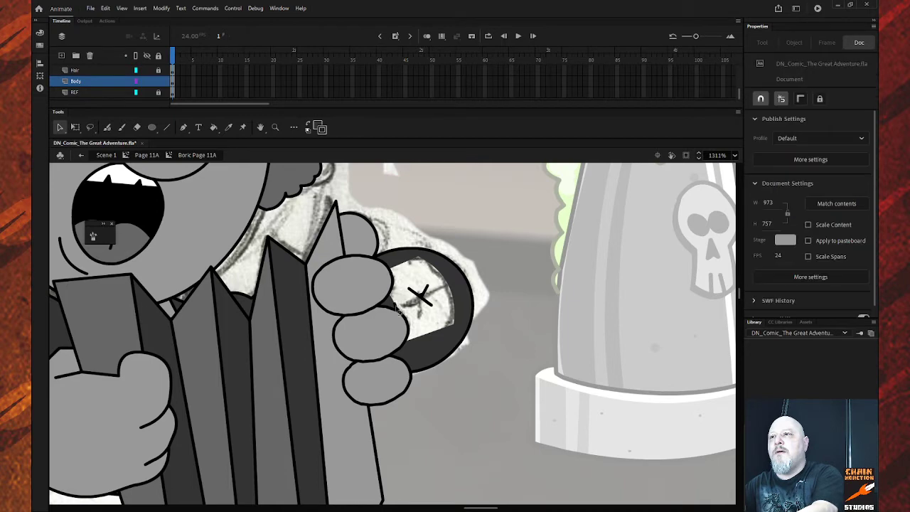
left_click(418, 299)
left_click(424, 303)
left_click(419, 297)
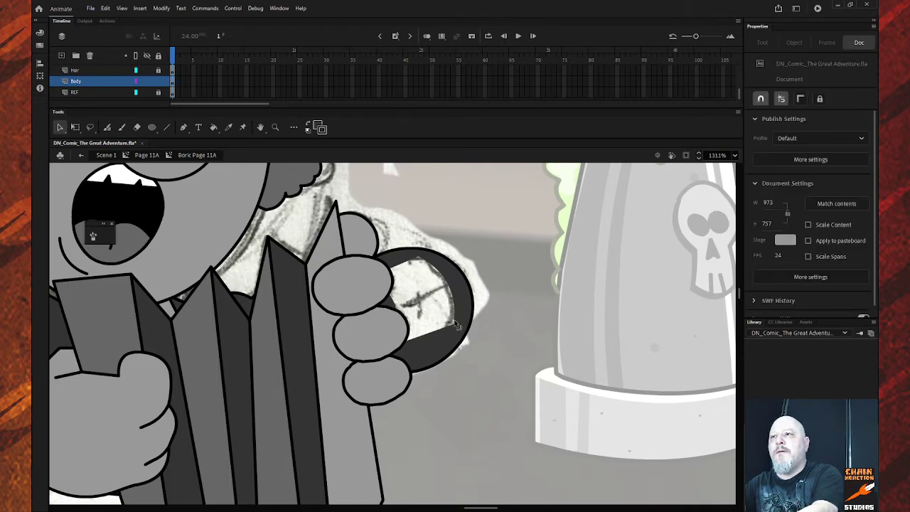
Step: Fill the emptied cuff area with dark grey and bulge the sleeve end's outer edge outward
key("k")
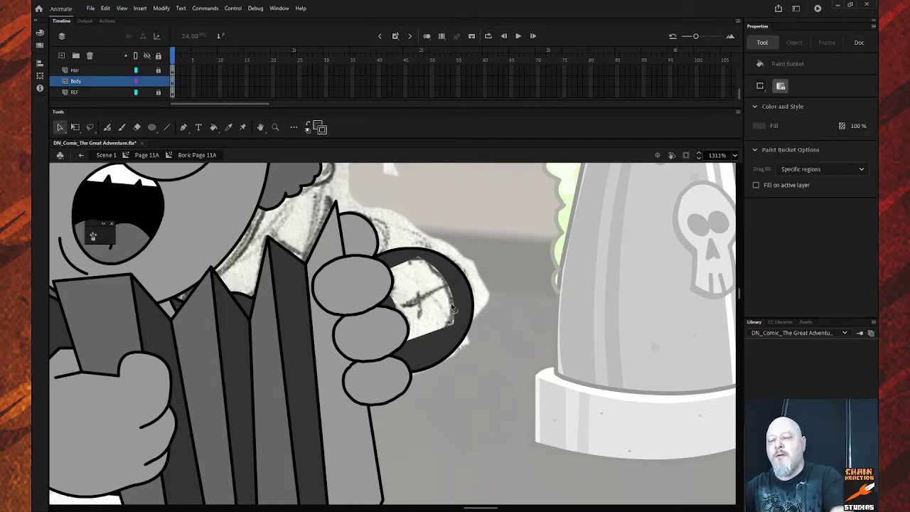
left_click(446, 309)
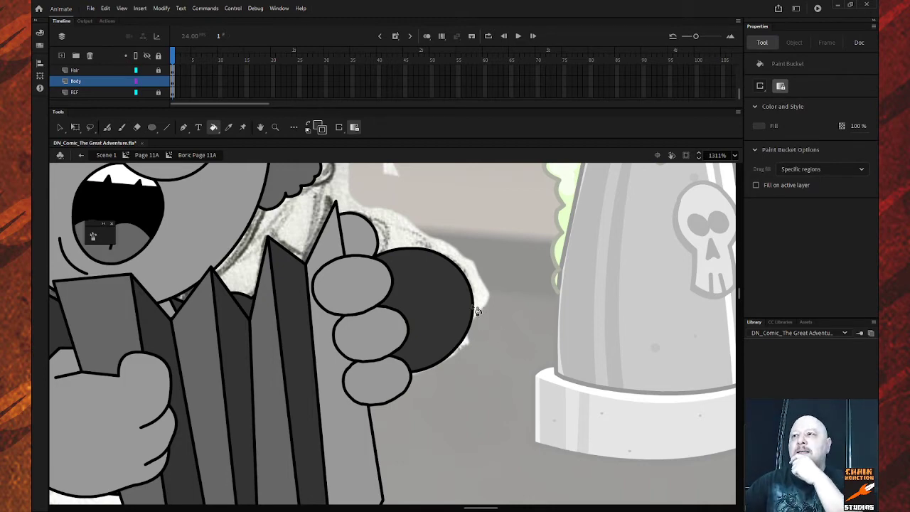
key("v")
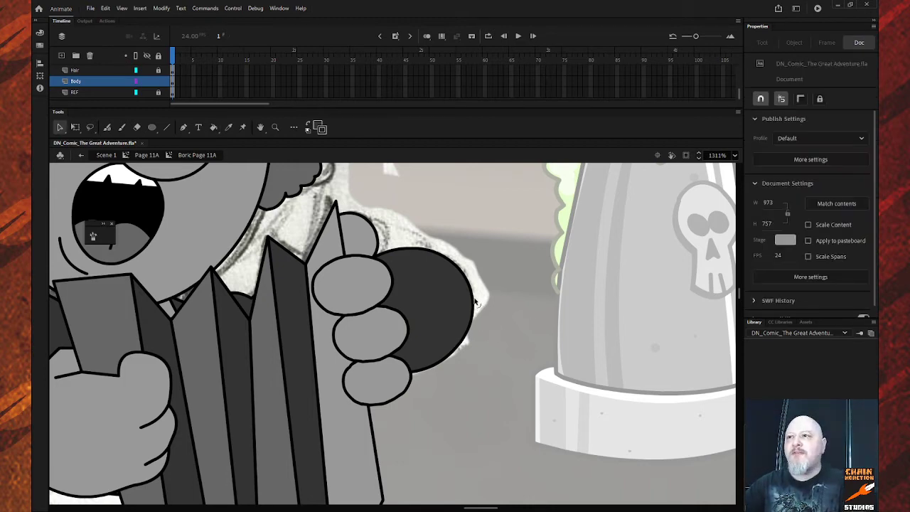
left_click_drag(476, 302, 473, 335)
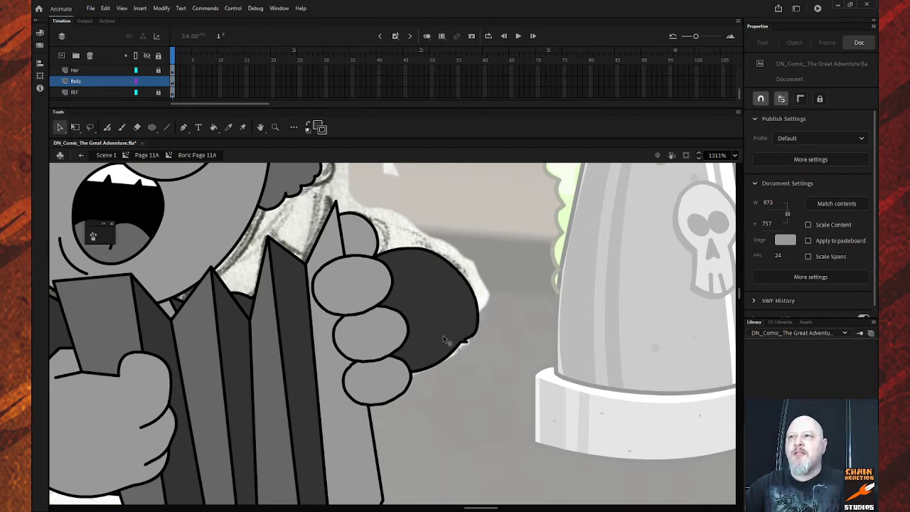
Step: Delete the body's dark grey fill and all outline pieces of the sleeve end beside the right fingers
left_click(417, 305)
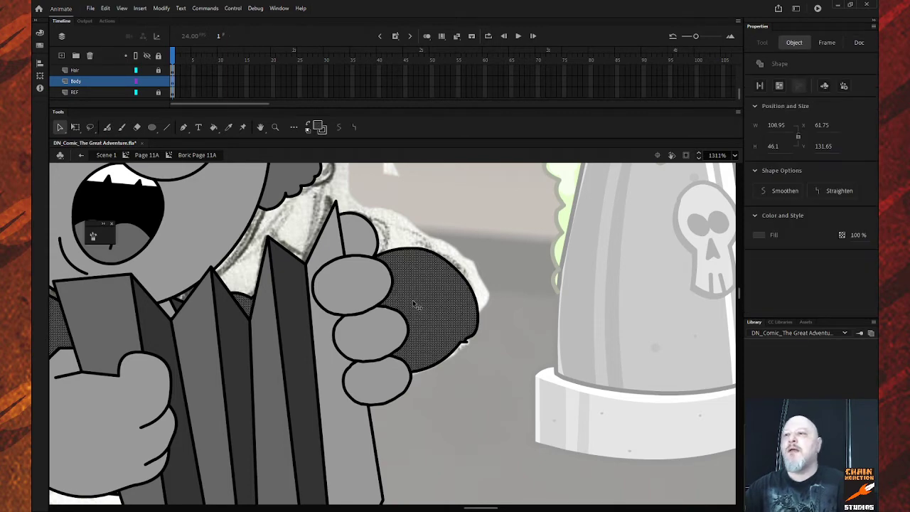
left_click(422, 229)
left_click(416, 277)
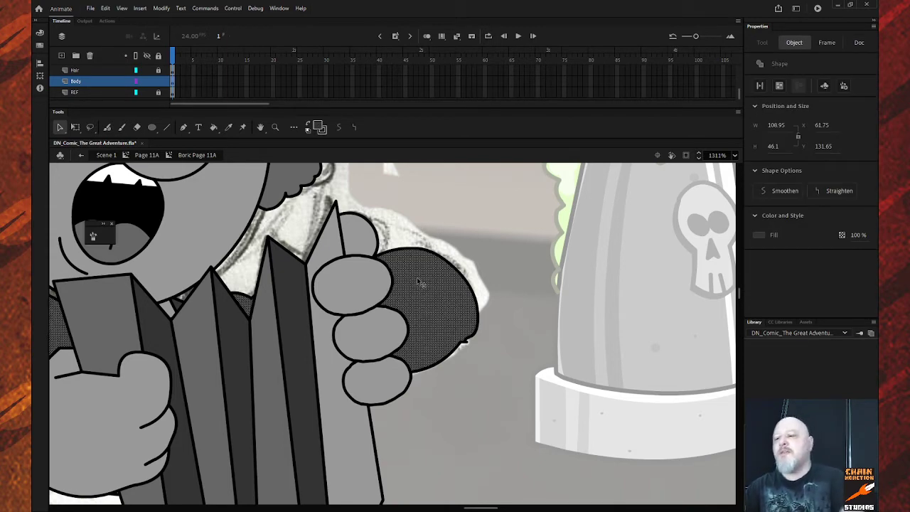
key("Delete")
left_click(386, 256)
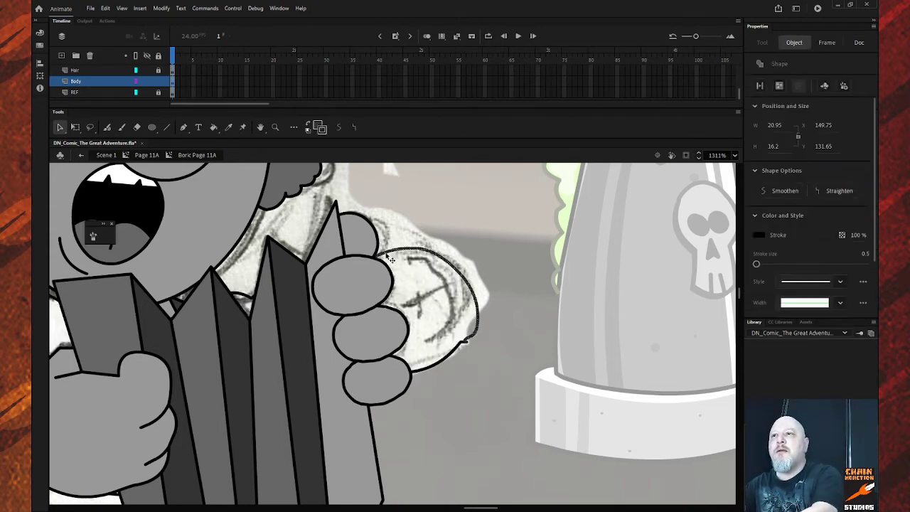
key("Delete")
left_click(446, 361)
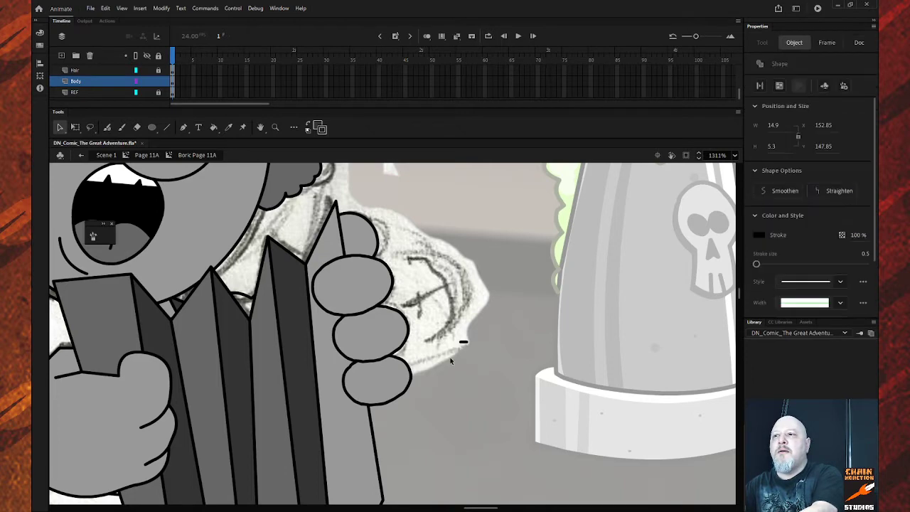
key("Delete")
left_click(463, 345)
key("Delete")
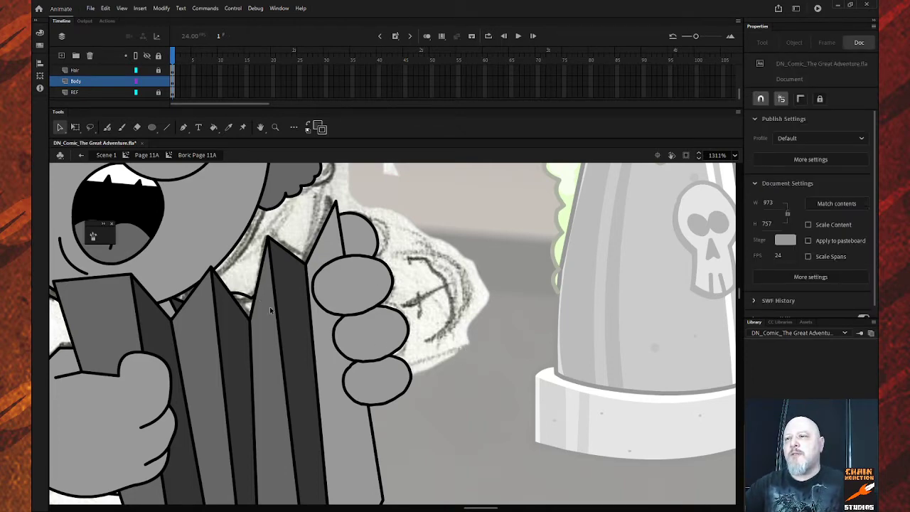
left_click(166, 127)
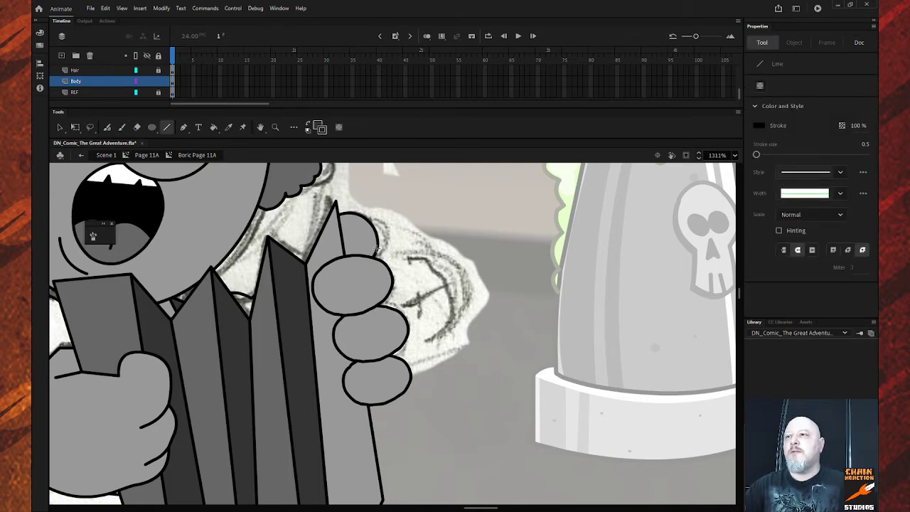
left_click_drag(377, 248, 463, 315)
key("v")
left_click_drag(419, 282, 418, 303)
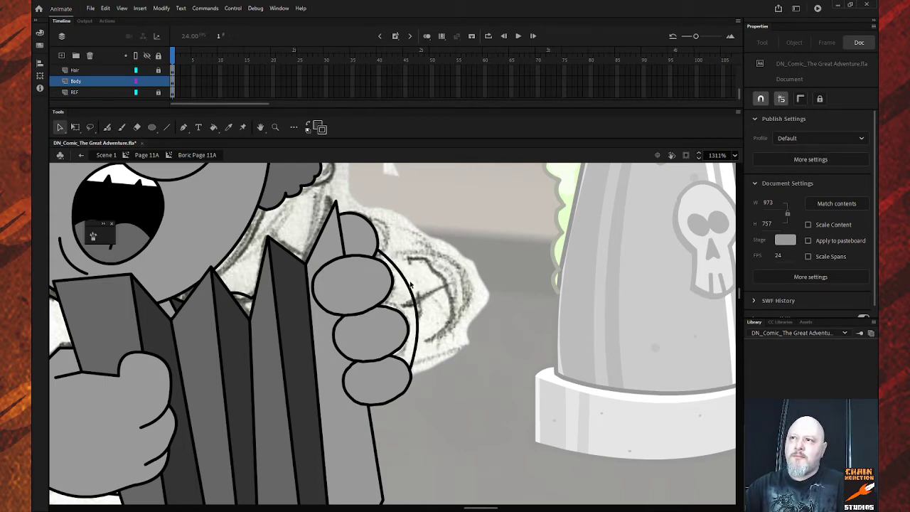
left_click(411, 290)
key("Delete")
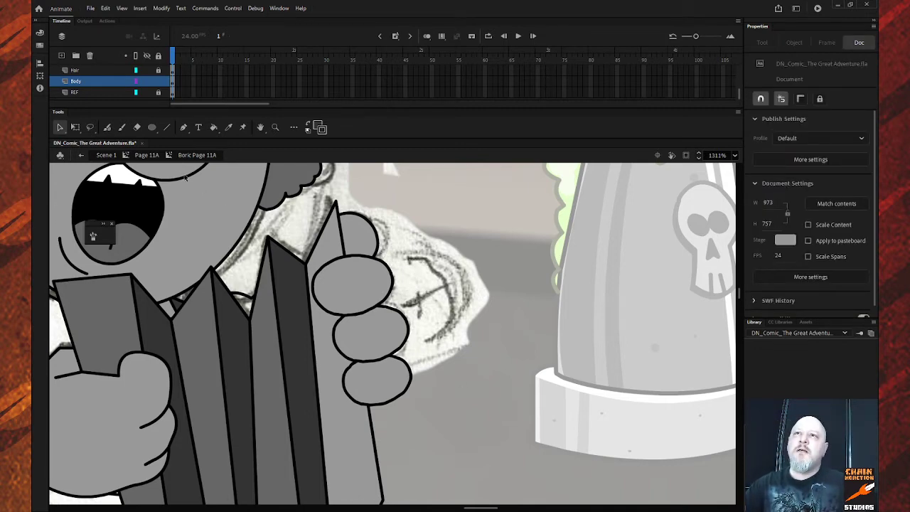
left_click(167, 127)
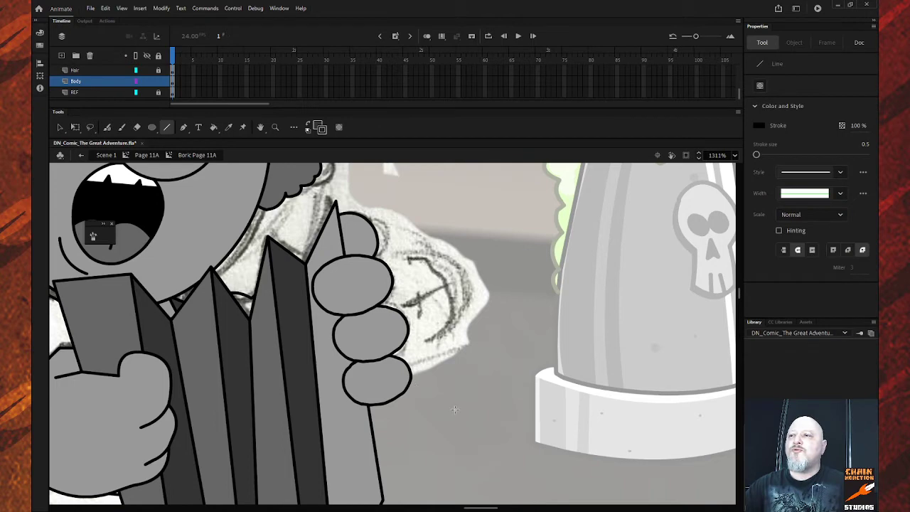
mouse_move(454, 410)
left_mouse_down()
mouse_move(407, 368)
mouse_move(382, 312)
mouse_move(407, 344)
left_mouse_up()
key("ctrl+z")
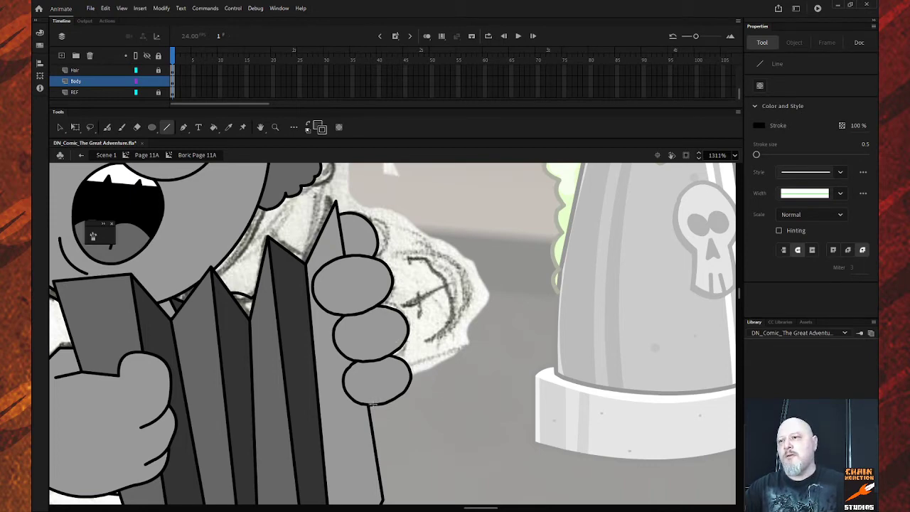
Step: Outline the sleeve end beside the right fingers in black, curve its outer and lower edges, and delete the overshooting line end
left_click_drag(410, 384, 478, 412)
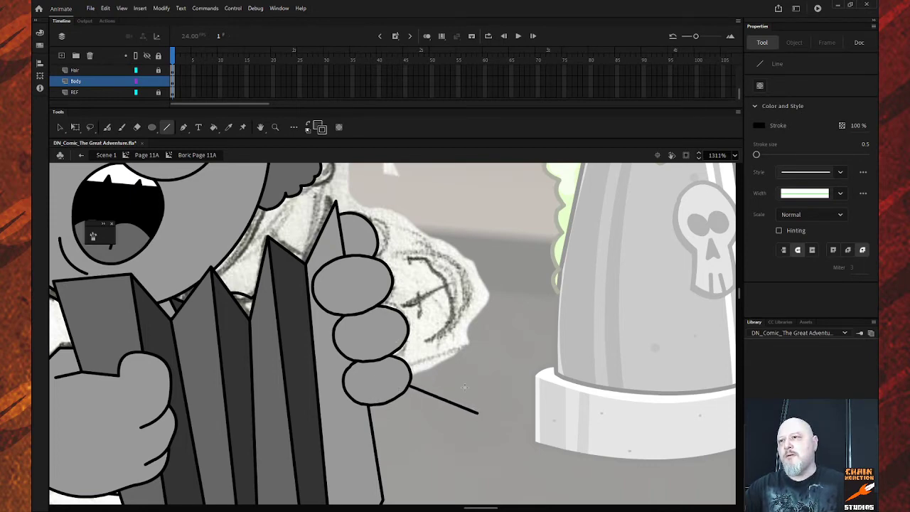
mouse_move(392, 276)
left_mouse_down()
mouse_move(481, 346)
mouse_move(445, 333)
mouse_move(447, 403)
left_mouse_up()
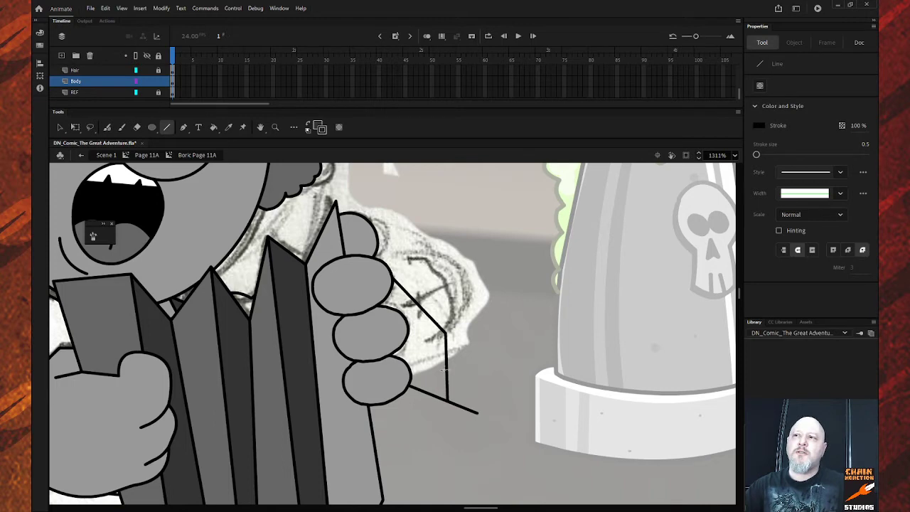
key("v")
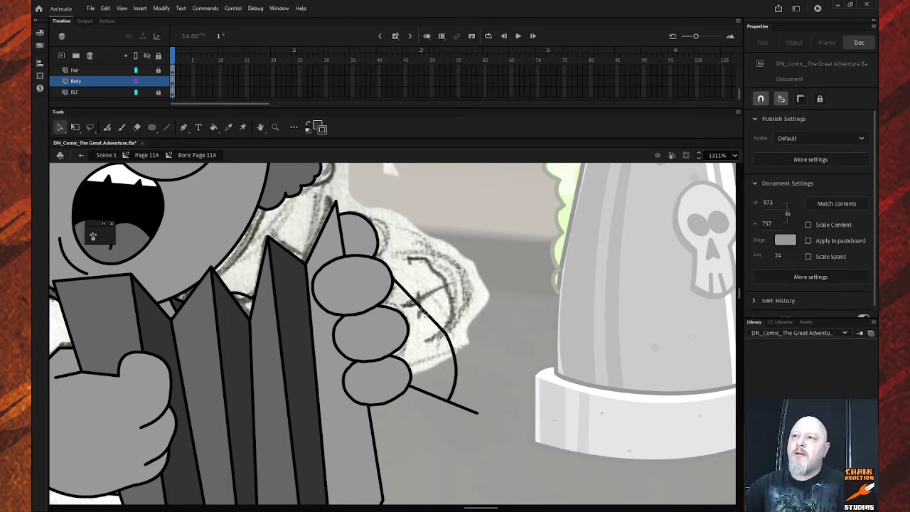
left_click_drag(425, 317, 429, 309)
left_click_drag(419, 392, 423, 401)
left_click(459, 408)
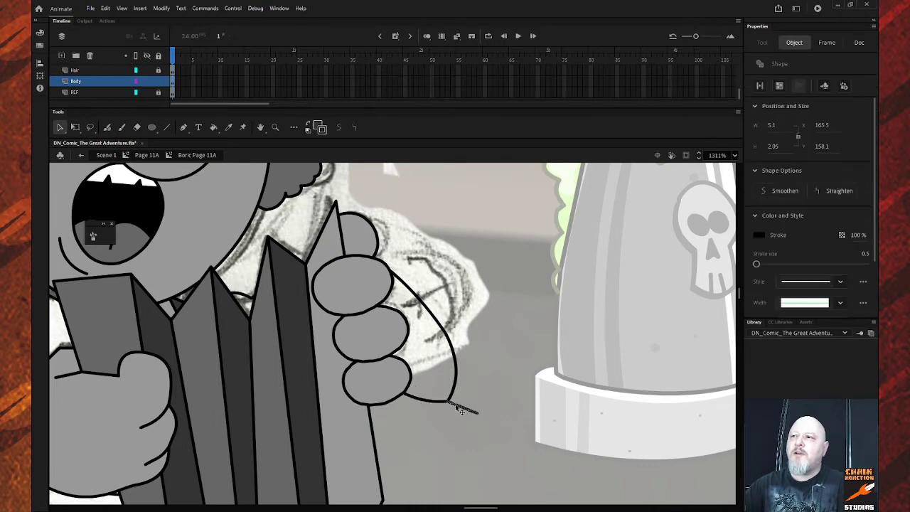
key("Delete")
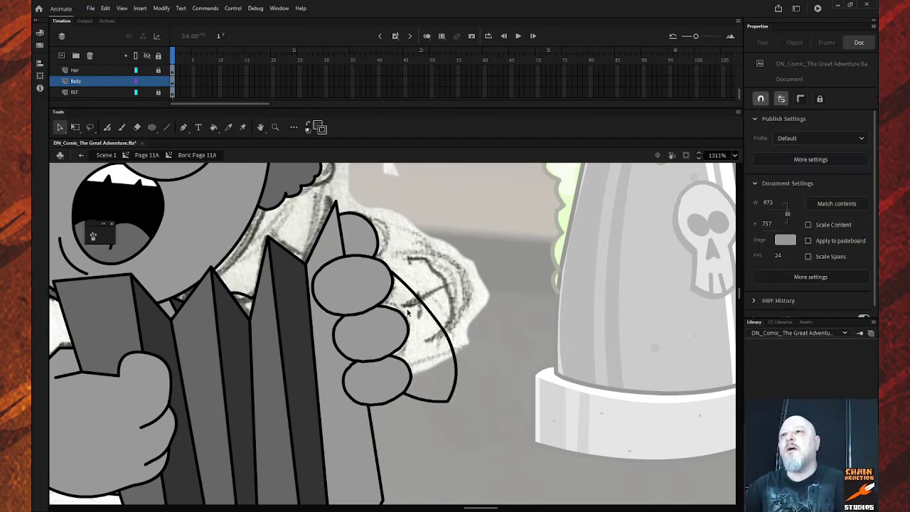
Step: Isolate the Body layer and replace the sleeve end's lower edge with a curved line starting at the body's underside
left_click(146, 81)
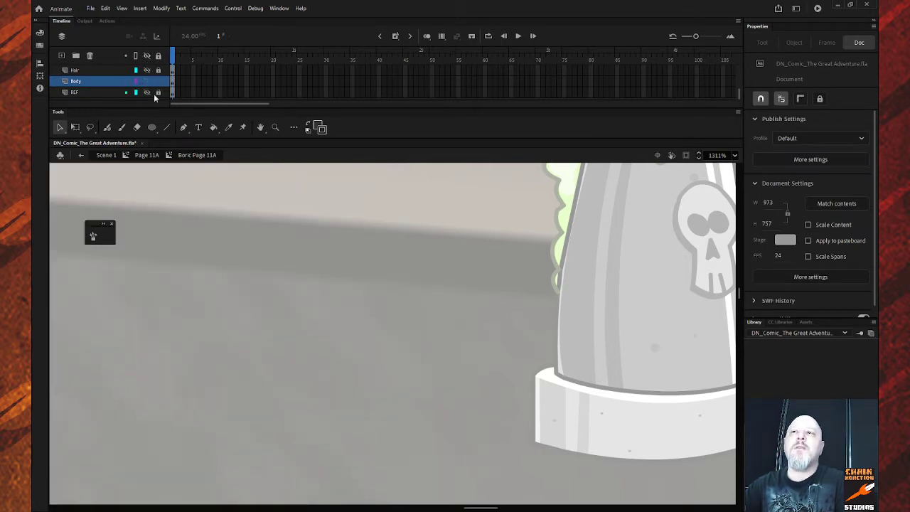
left_click(146, 81)
left_click(379, 383)
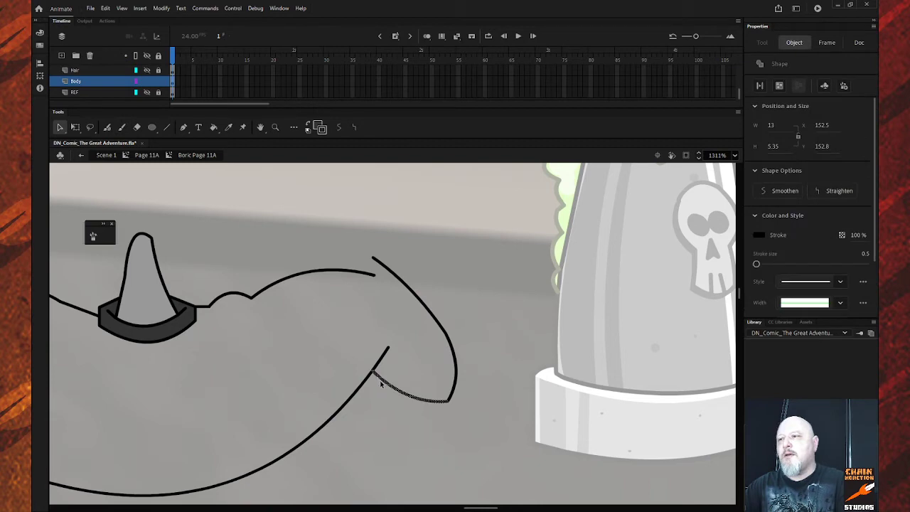
key("Delete")
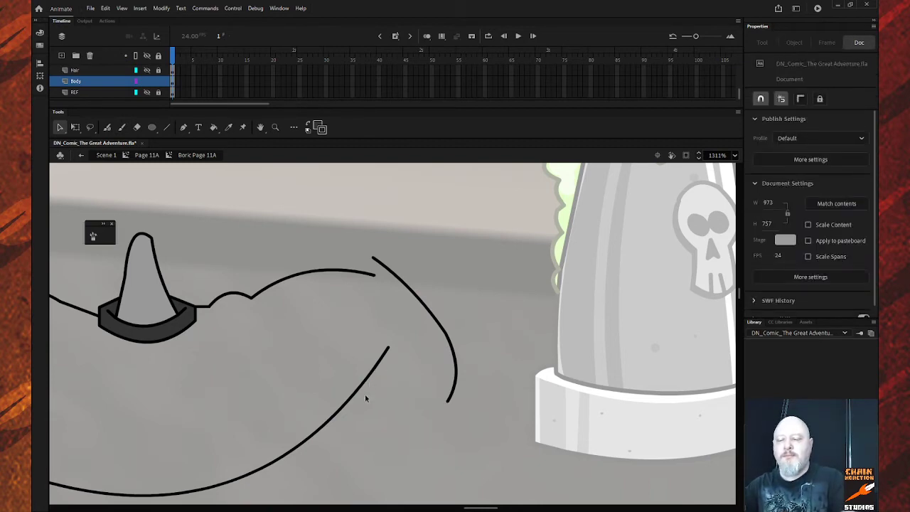
key("n")
mouse_move(348, 401)
left_mouse_down()
mouse_move(449, 401)
mouse_move(401, 417)
left_mouse_up()
key("v")
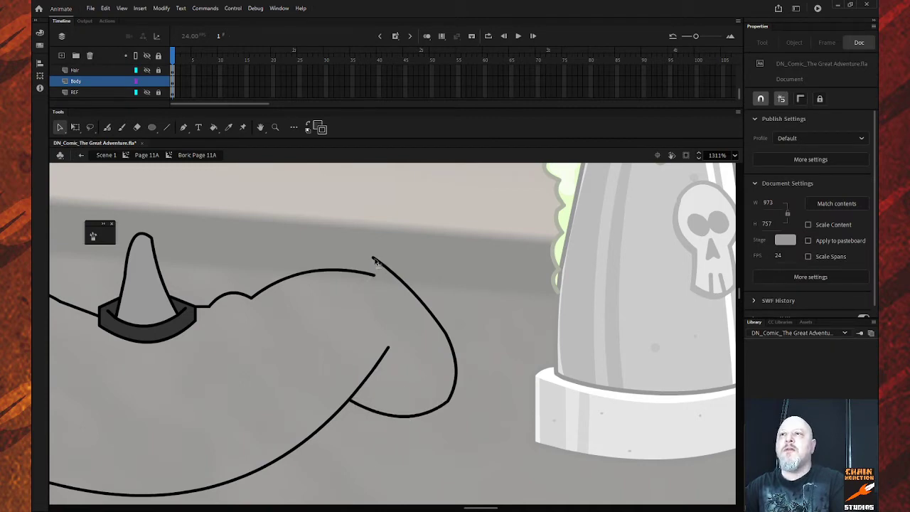
Step: Join the sleeve end's upper edge to the shoulder outline and show all layers again
left_click_drag(373, 259, 372, 271)
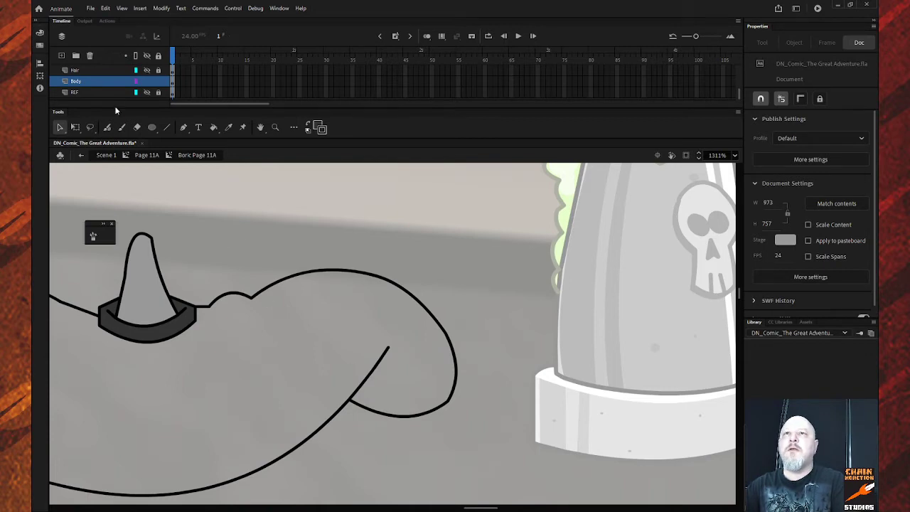
left_click(146, 56)
left_click(147, 55)
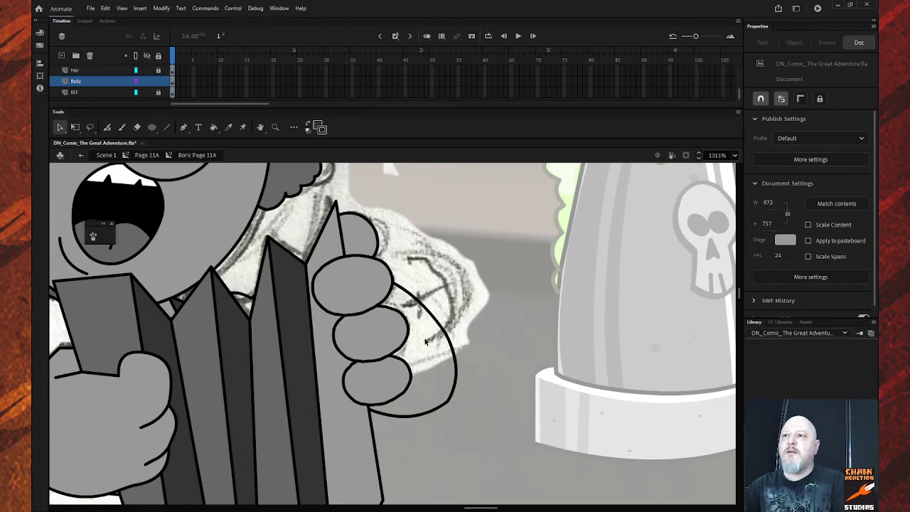
Step: Draw a curved cuff edge just inside the sleeve end's outer edge
key("n")
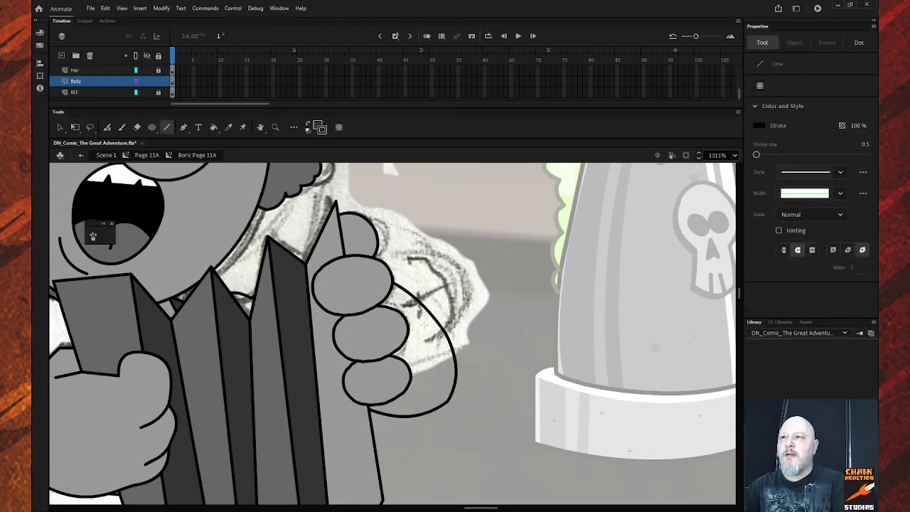
mouse_move(431, 332)
left_mouse_down()
mouse_move(420, 405)
mouse_move(445, 374)
left_mouse_up()
key("v")
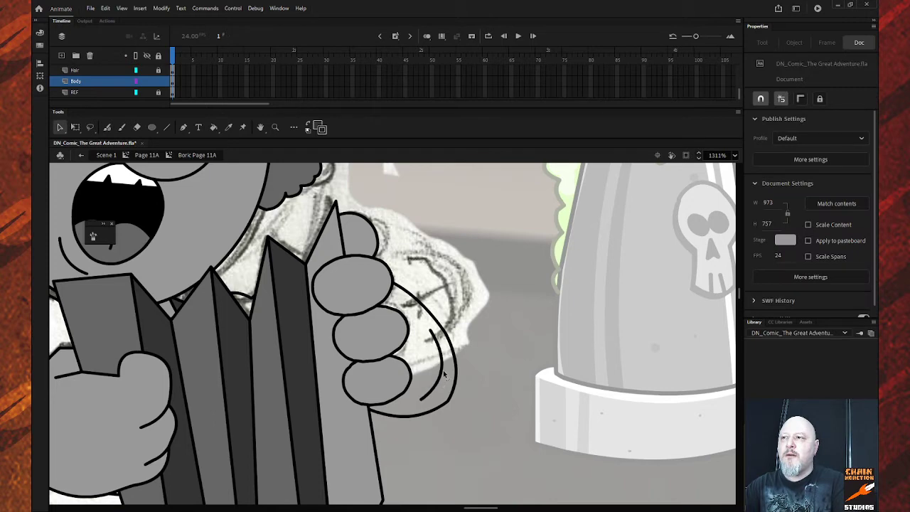
key("n")
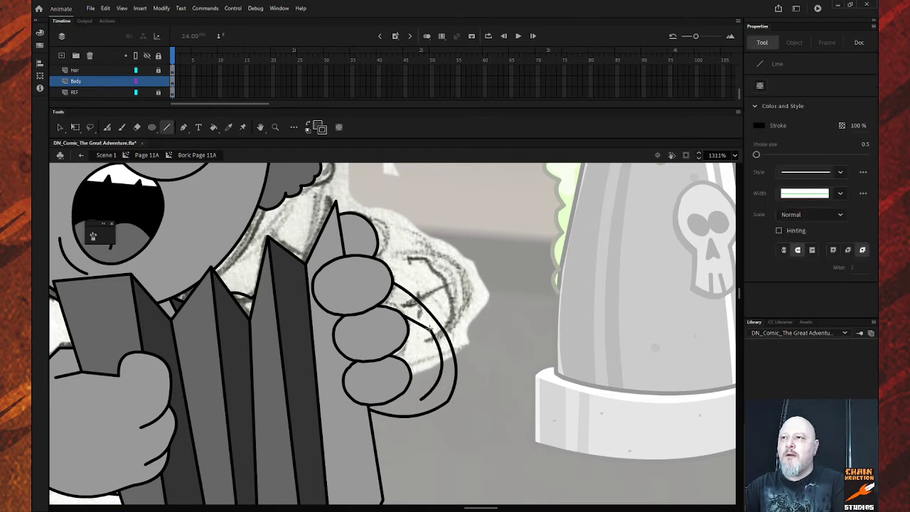
left_click_drag(385, 400, 430, 396)
key("ctrl+z")
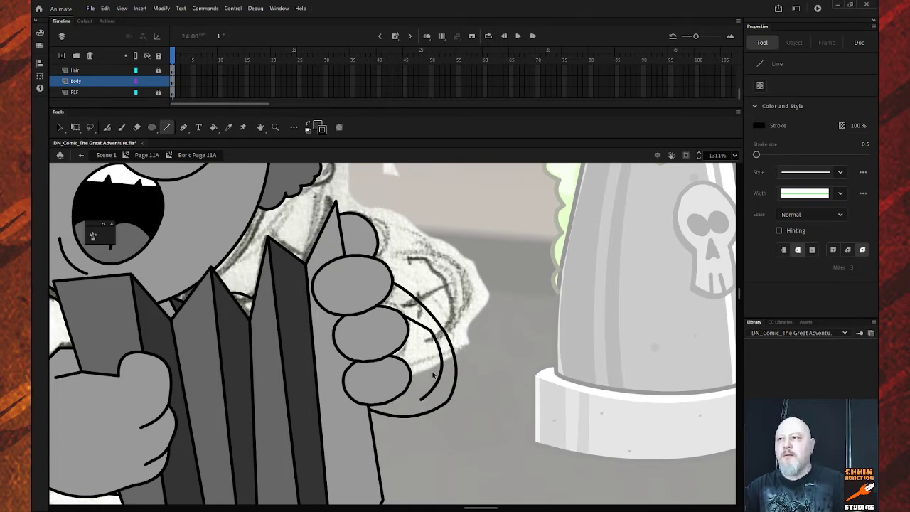
key("ctrl+z")
Step: Extend both ends of the cuff's curved edge and bulge it outward, parallel to the sleeve end
key("v")
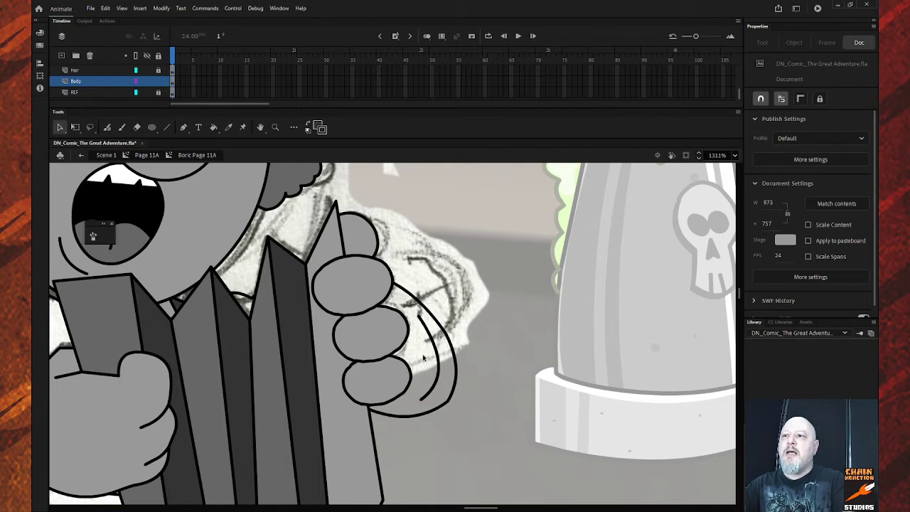
mouse_move(426, 400)
left_mouse_down()
mouse_move(430, 384)
mouse_move(427, 403)
left_mouse_up()
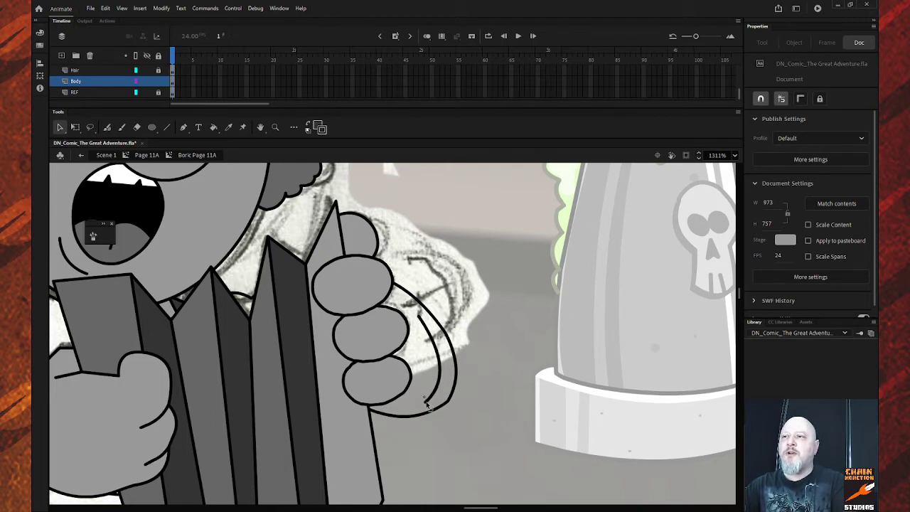
left_click_drag(441, 364, 441, 363)
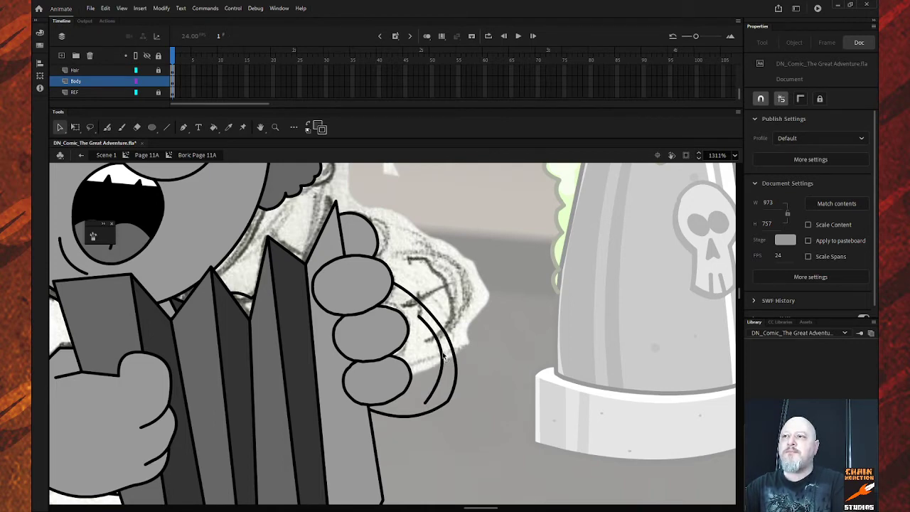
Step: Draw the cuff's upper and lower edges from the fingers, plus a seam line with a crossed stitch inside it
key("n")
left_click_drag(407, 388, 427, 405)
key("ctrl+z")
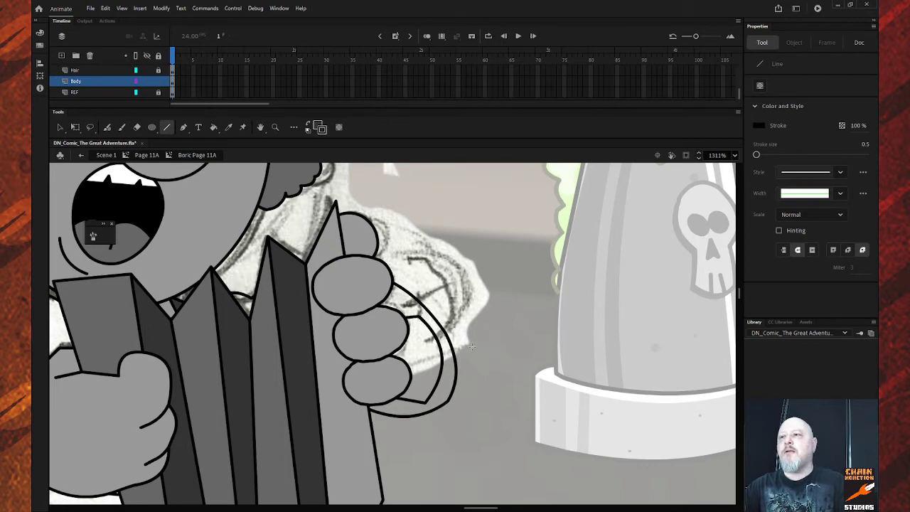
mouse_move(392, 354)
left_mouse_down()
mouse_move(441, 352)
mouse_move(409, 357)
mouse_move(425, 363)
left_mouse_up()
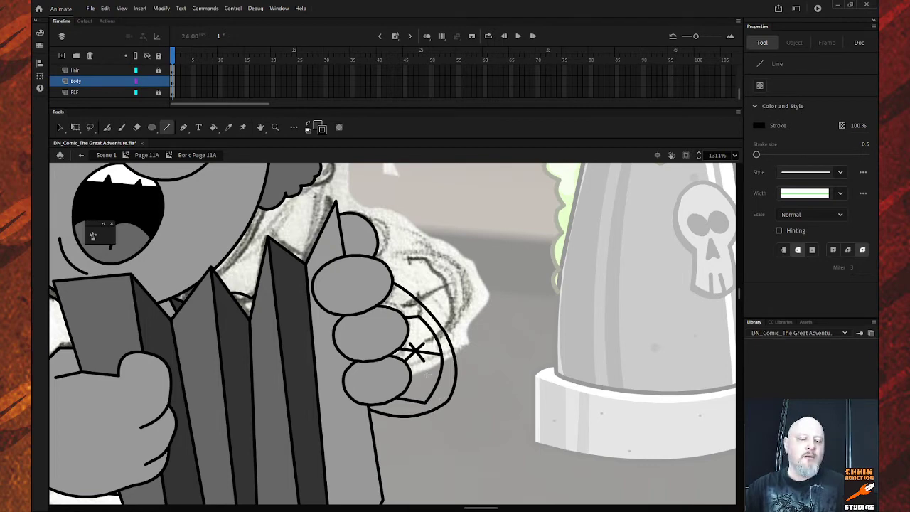
Step: Show only the Body layer and close the cuff's open inner side with a straight line
left_click(148, 55)
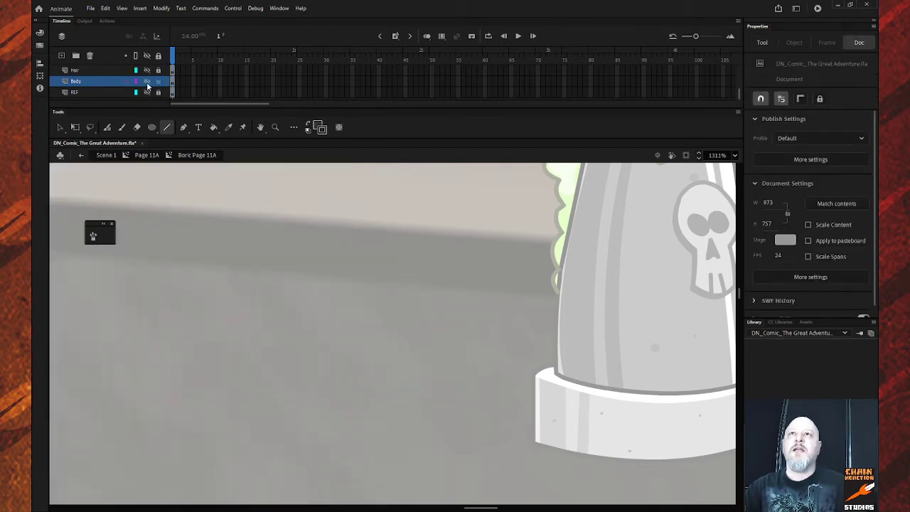
left_click(147, 81)
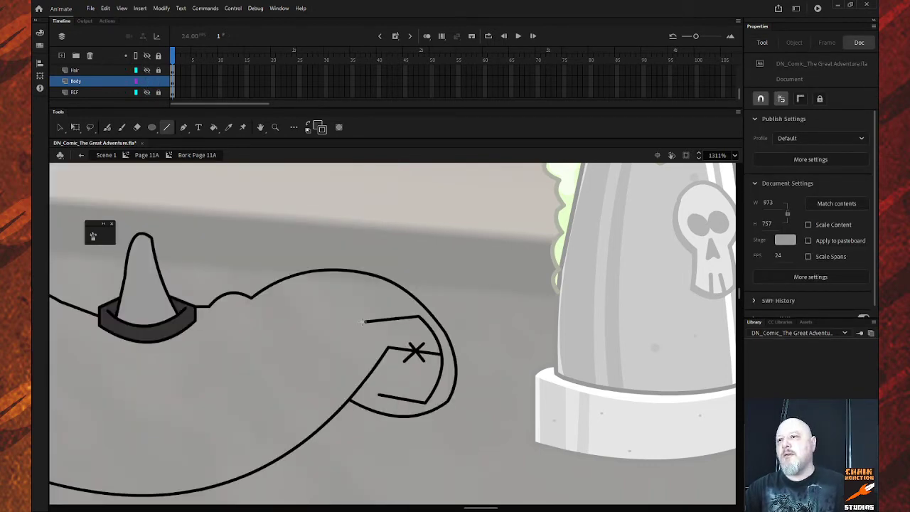
left_click_drag(365, 322, 380, 397)
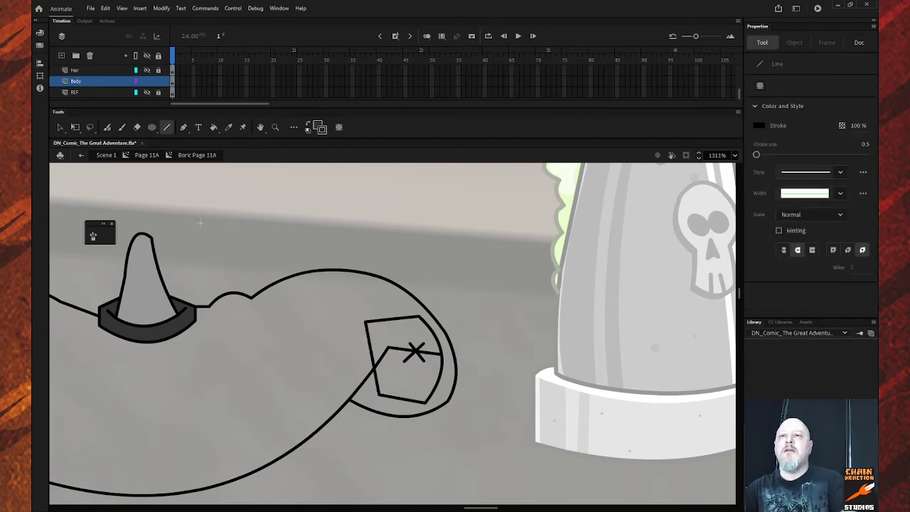
Step: Fill the body, sleeve and narrow rim around the right cuff with dark grey
key("k")
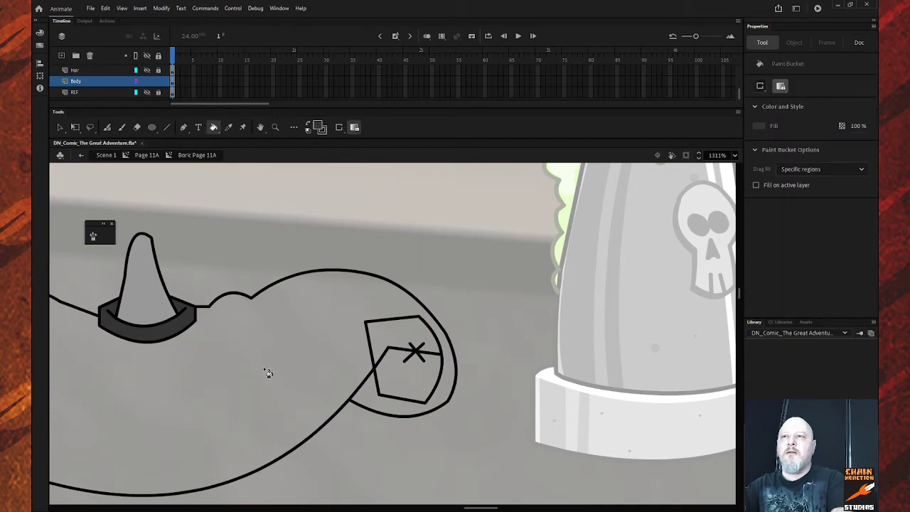
left_click(268, 373)
left_click(395, 407)
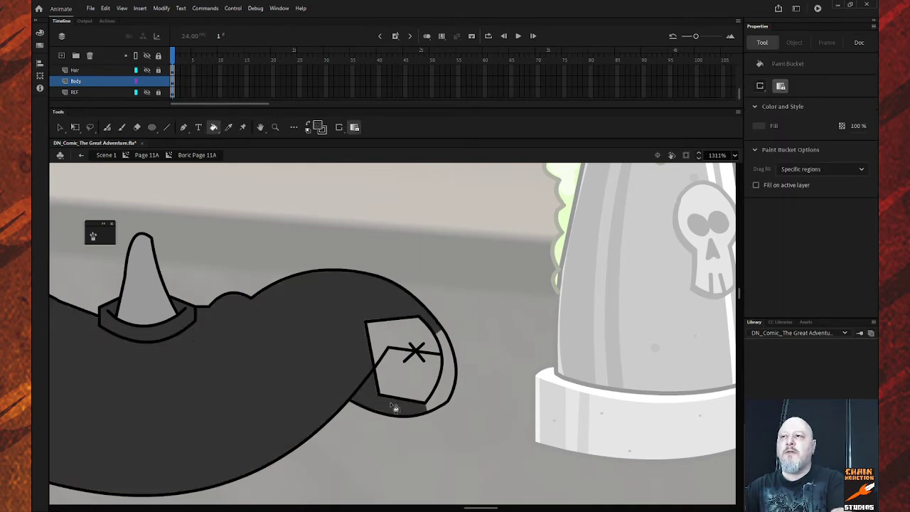
left_click(440, 400)
Step: Fill both halves of the right cuff with the near-black sampled from the left cuff, and show all layers again
left_click_drag(477, 508, 458, 508)
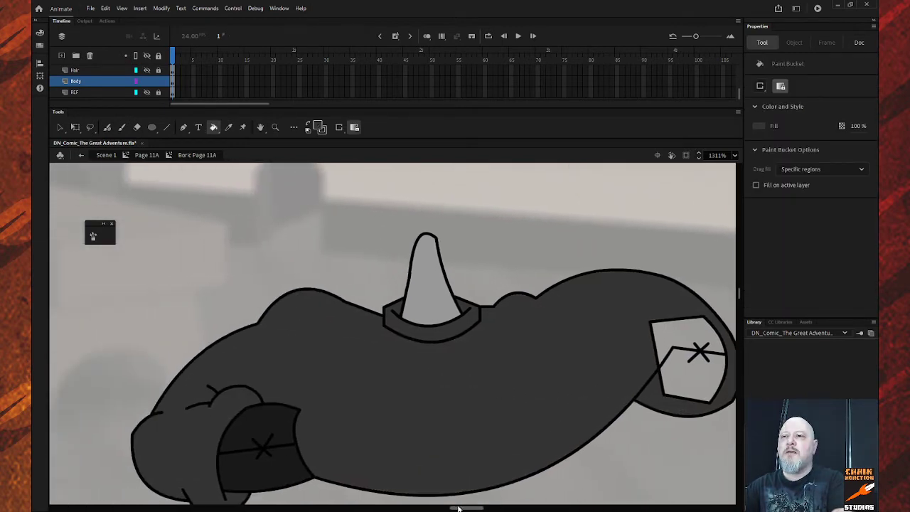
key("i")
left_click(272, 424)
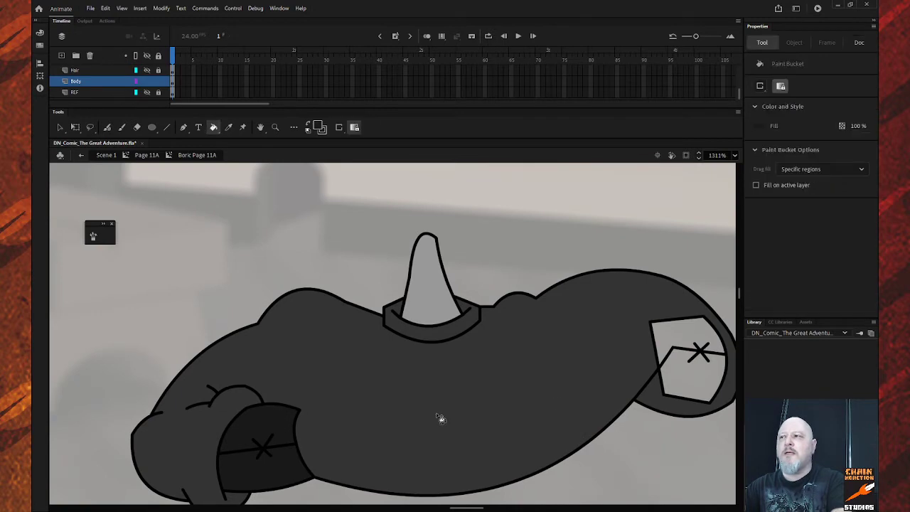
left_click(697, 377)
left_click(670, 344)
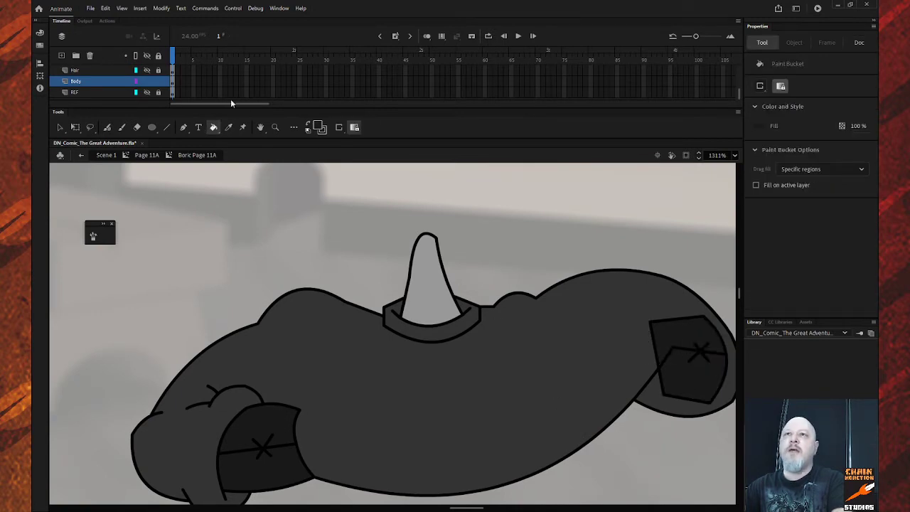
left_click(147, 55)
left_click(147, 56)
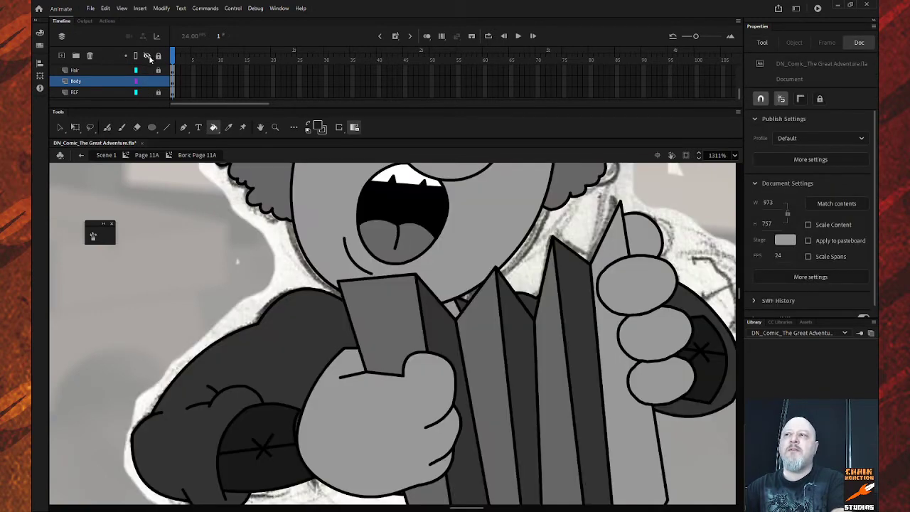
Step: Leave symbol editing back to Scene 1 and examine the character behind the bar counter in the panel
key("z")
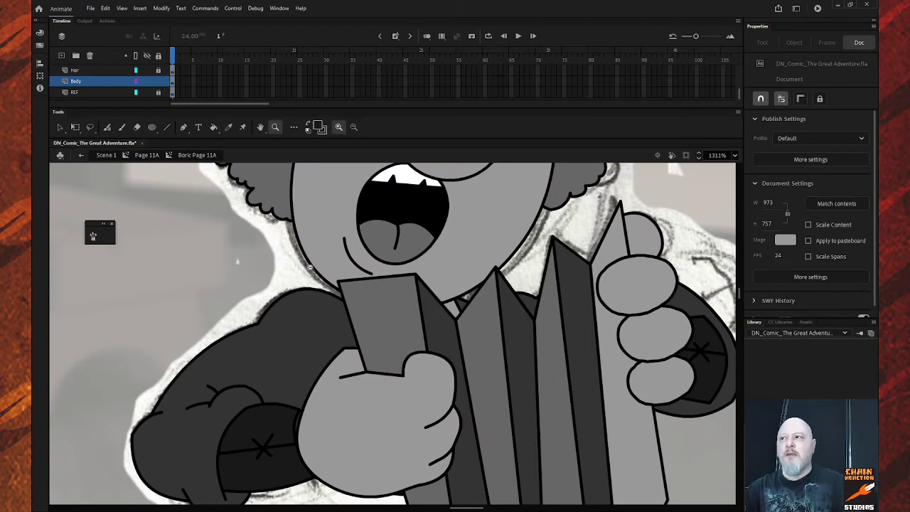
left_click(374, 309, "alt")
left_click(374, 309, "alt")
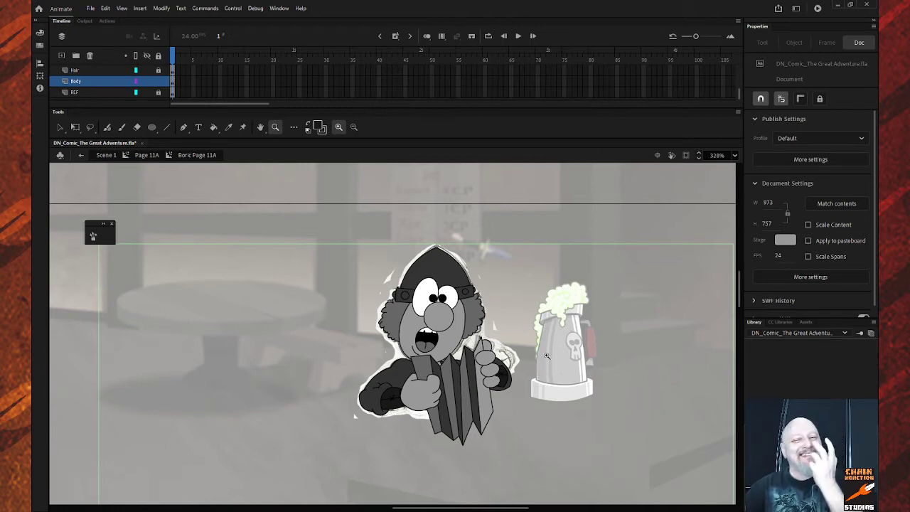
left_click(81, 157)
left_click(82, 157)
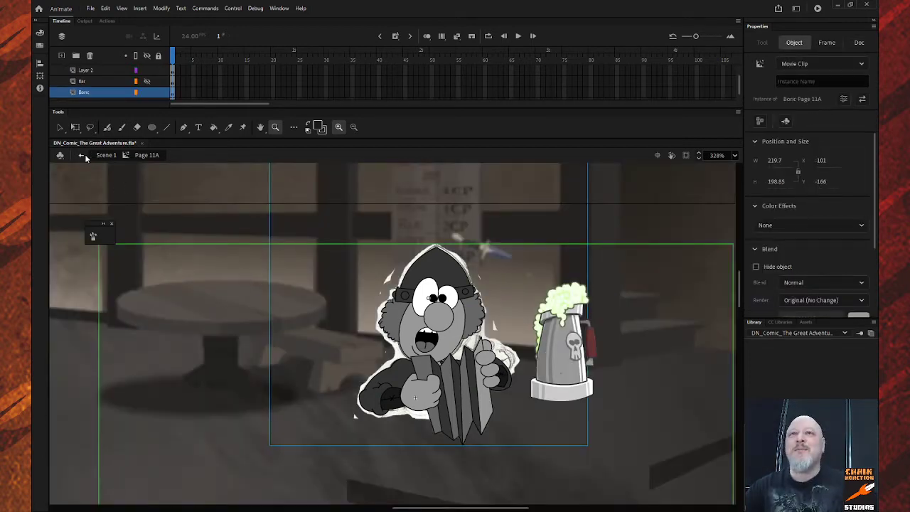
left_click(82, 157)
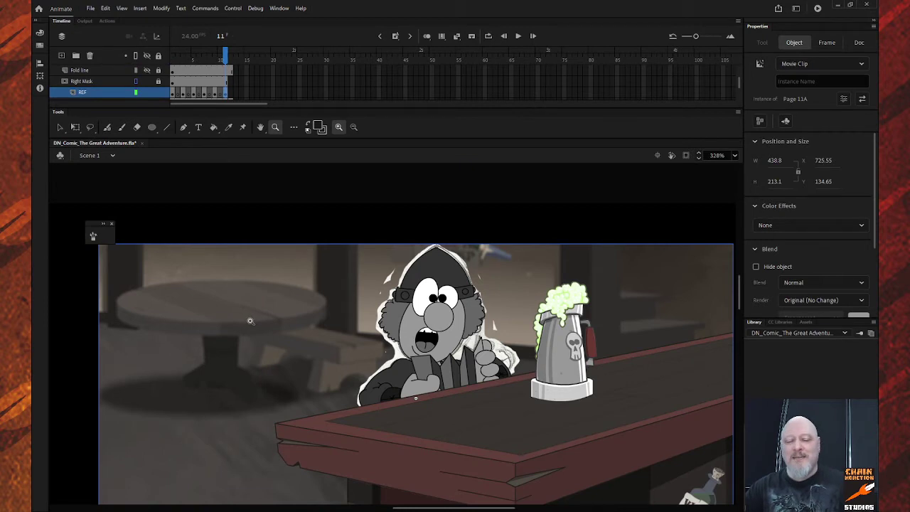
left_click(369, 372, "alt")
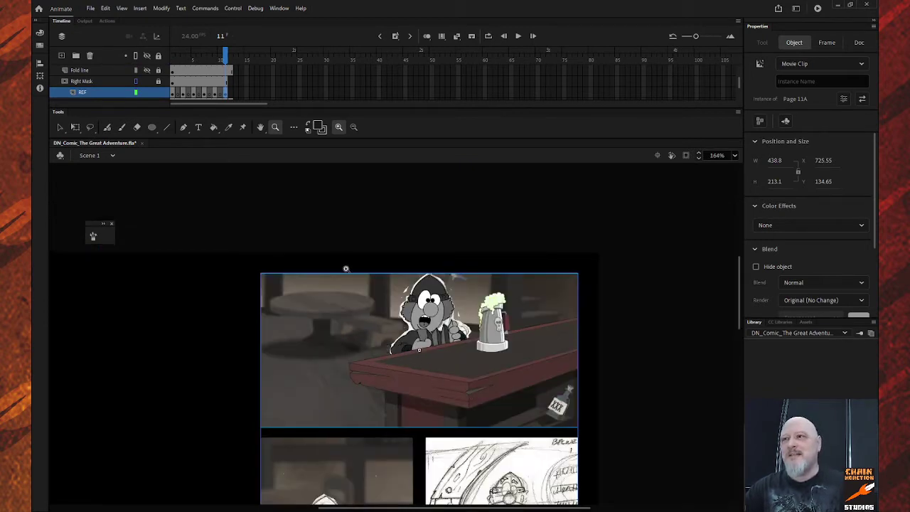
left_click_drag(344, 262, 543, 396)
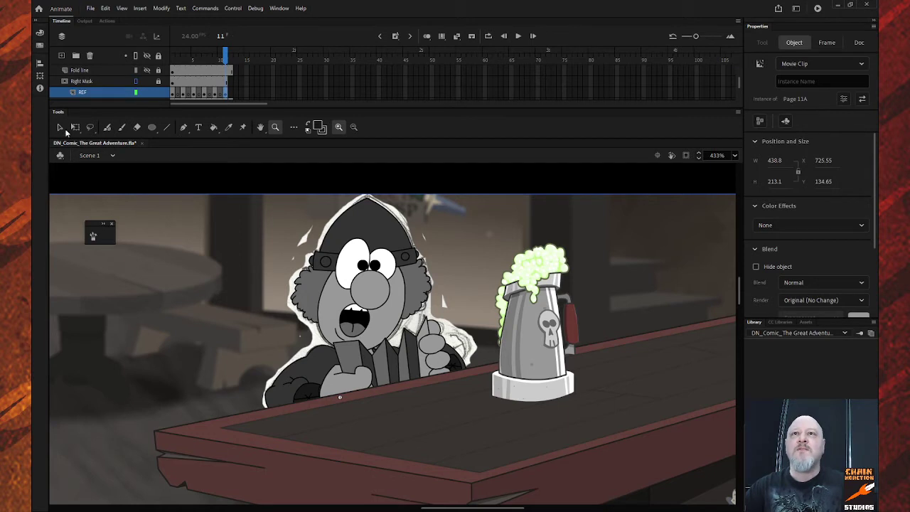
Step: Open the Boric Page 11A symbol inside Page 11A for editing and clear the selection of the body artwork
left_click(61, 128)
double_click(333, 288)
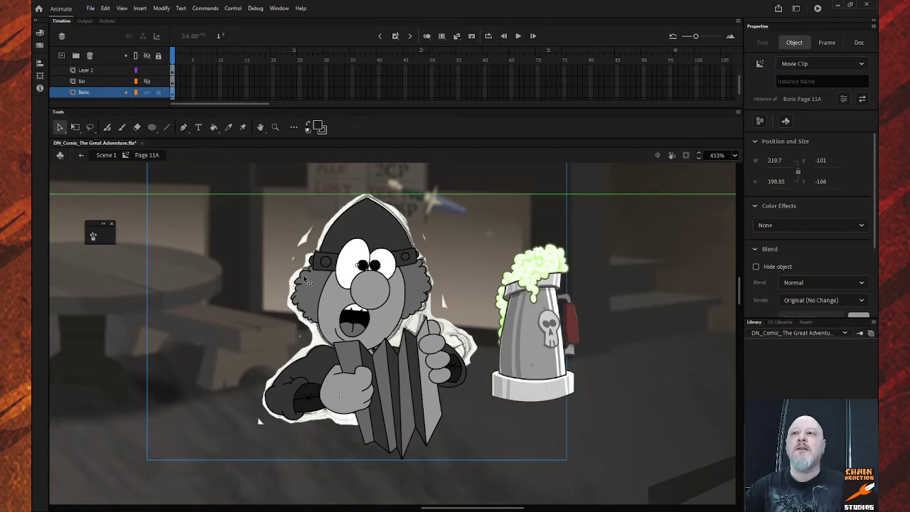
double_click(306, 279)
left_click(337, 388)
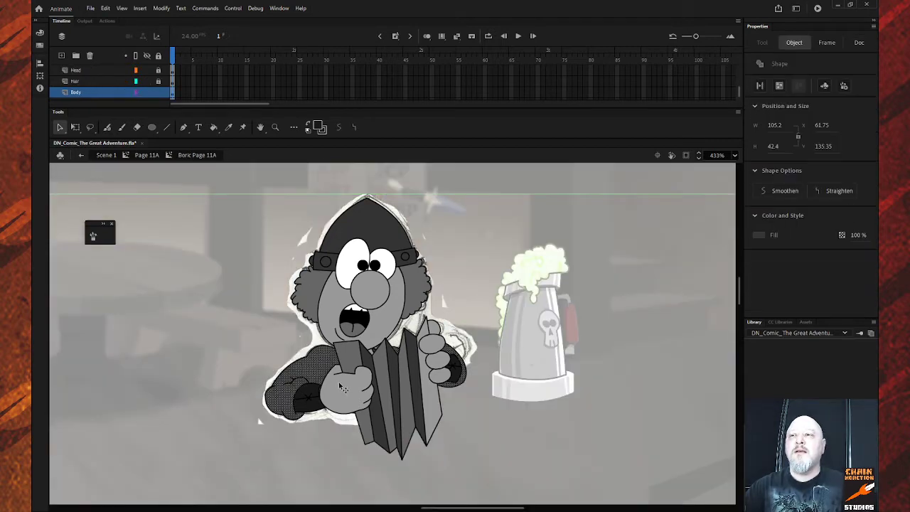
key("ctrl+shift+a")
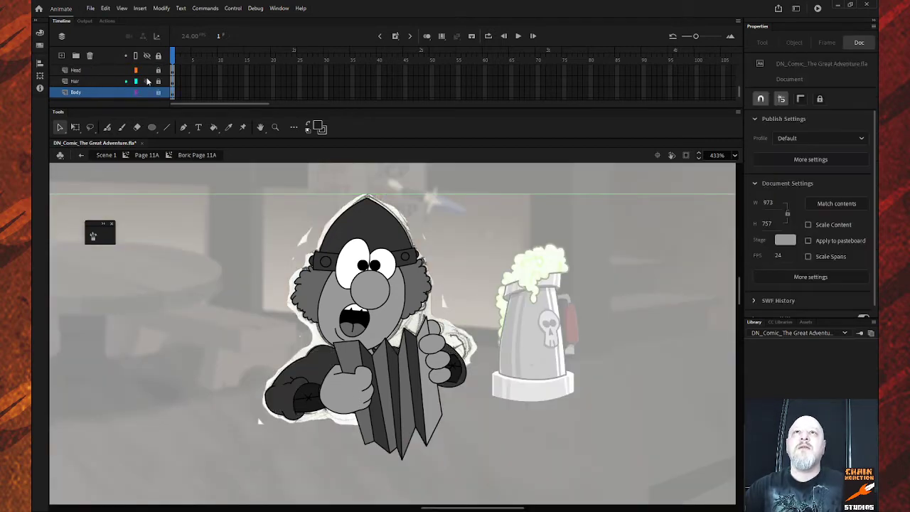
scroll(151, 75, "down", 2)
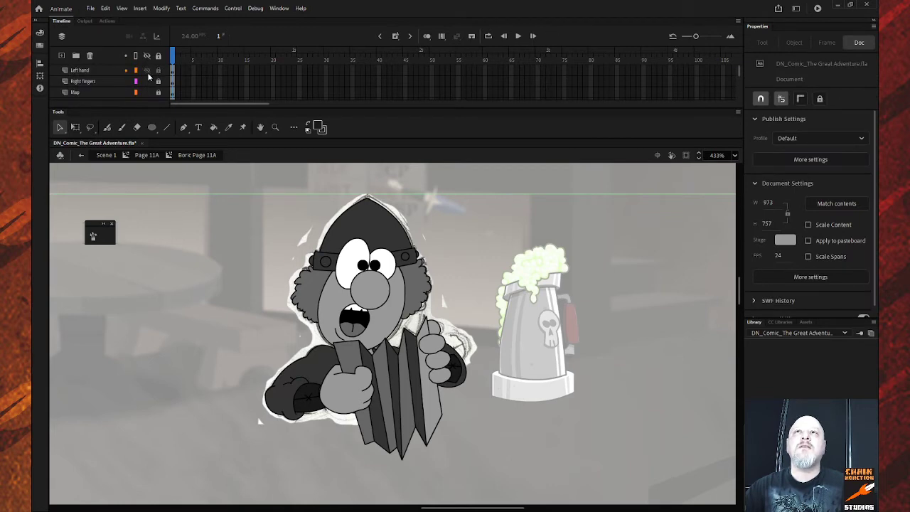
Step: Select the artwork on the Left hand, Right fingers, Map and Thumb layers together and nudge it slightly
left_click(108, 70)
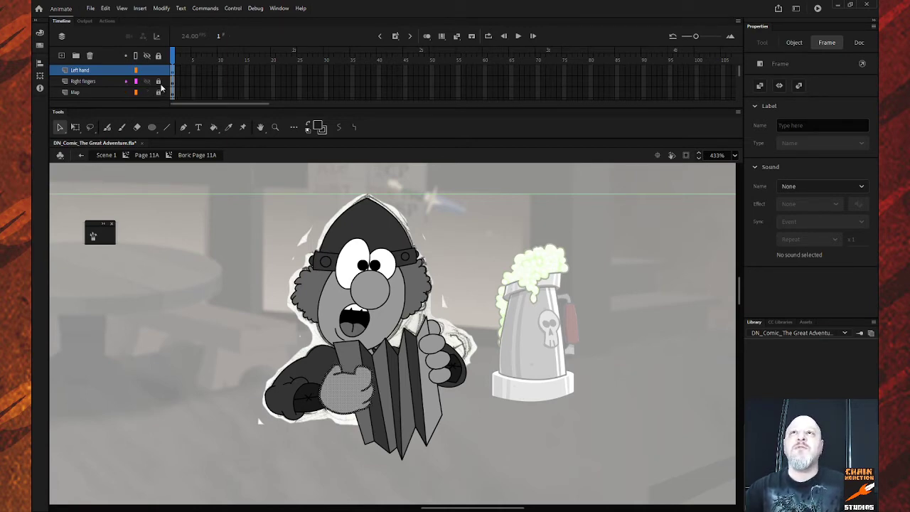
scroll(113, 82, "down", 1)
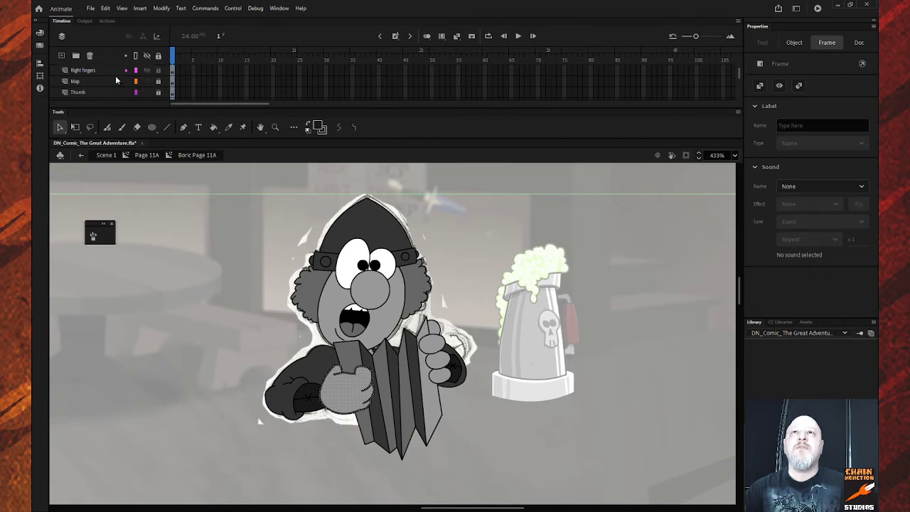
scroll(113, 71, "up", 1)
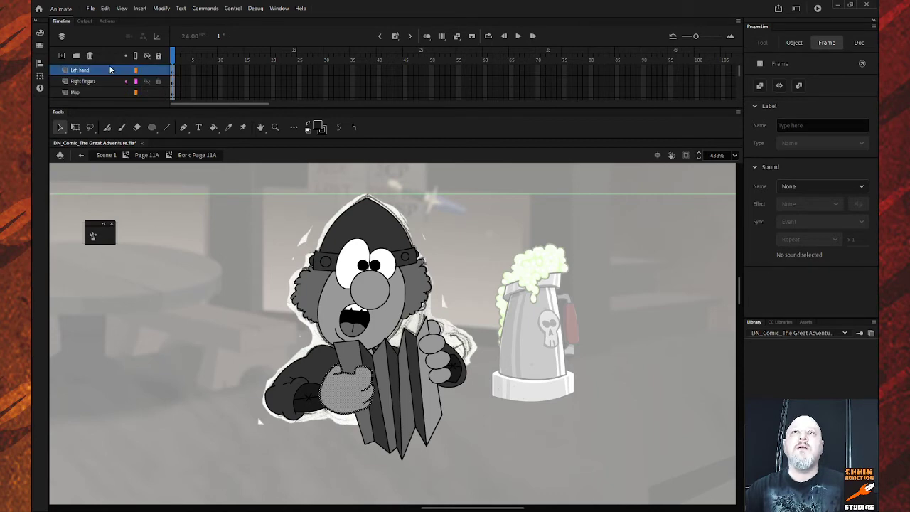
left_click(107, 81)
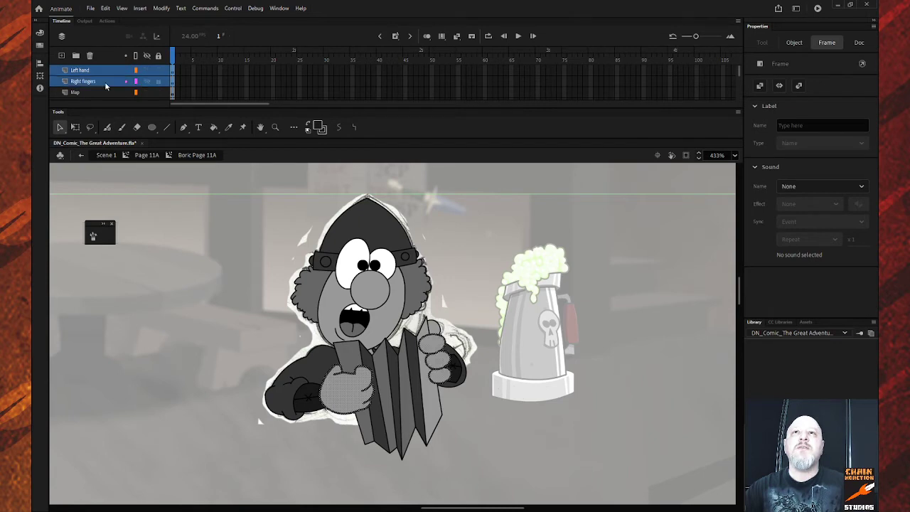
left_click(106, 93, "shift")
scroll(110, 84, "down", 1)
left_click(108, 92, "shift")
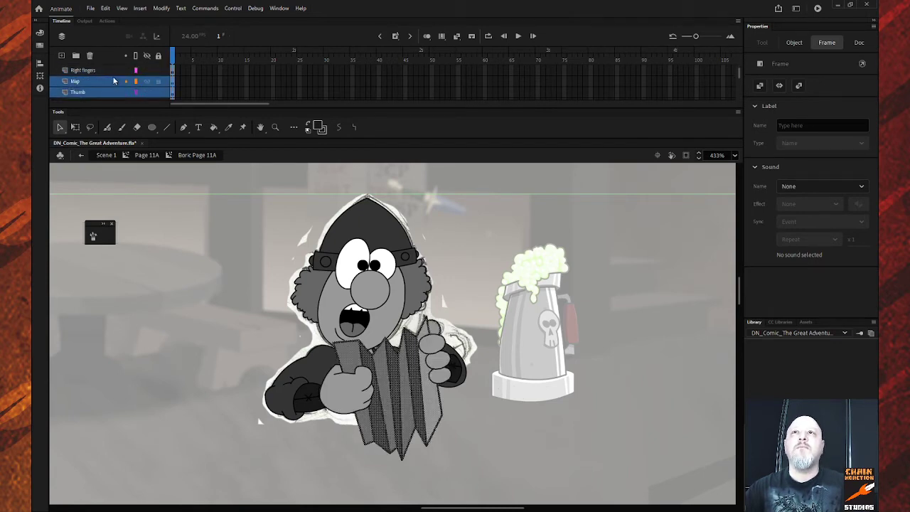
left_click(106, 93)
scroll(111, 86, "up", 1)
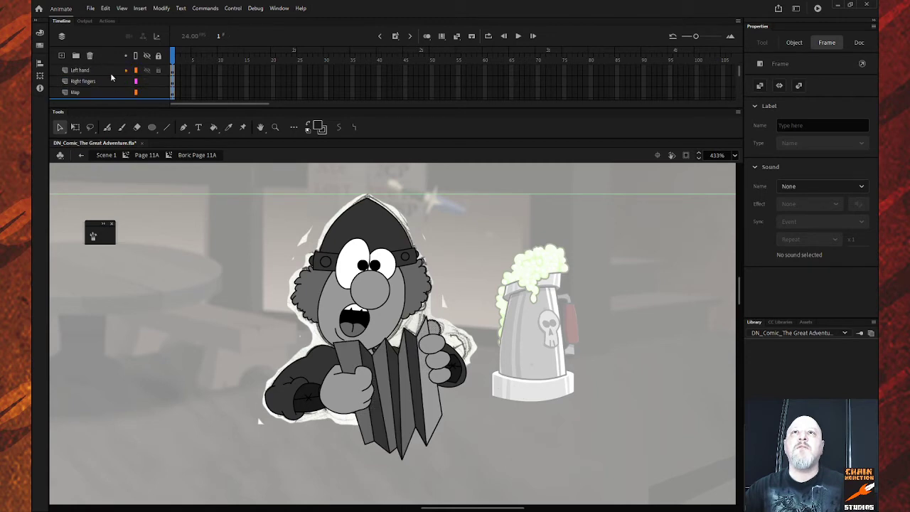
left_click(111, 75, "shift")
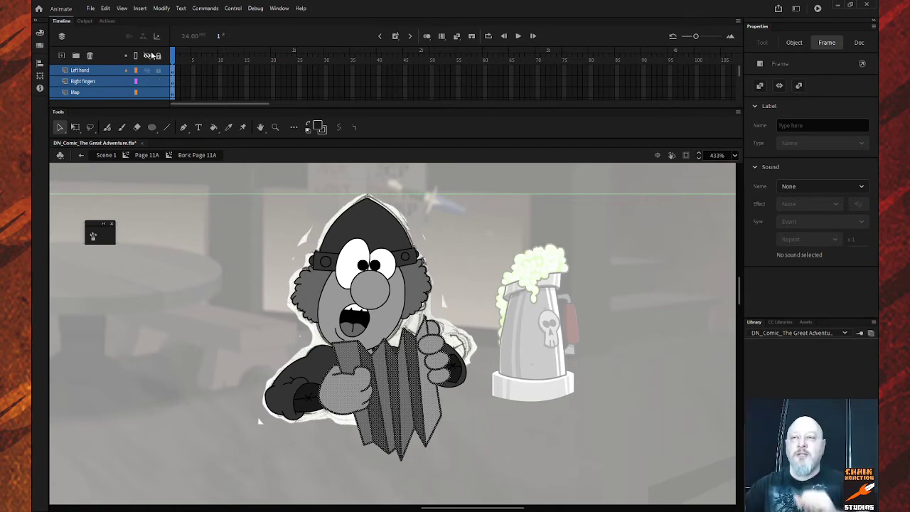
left_click(204, 246)
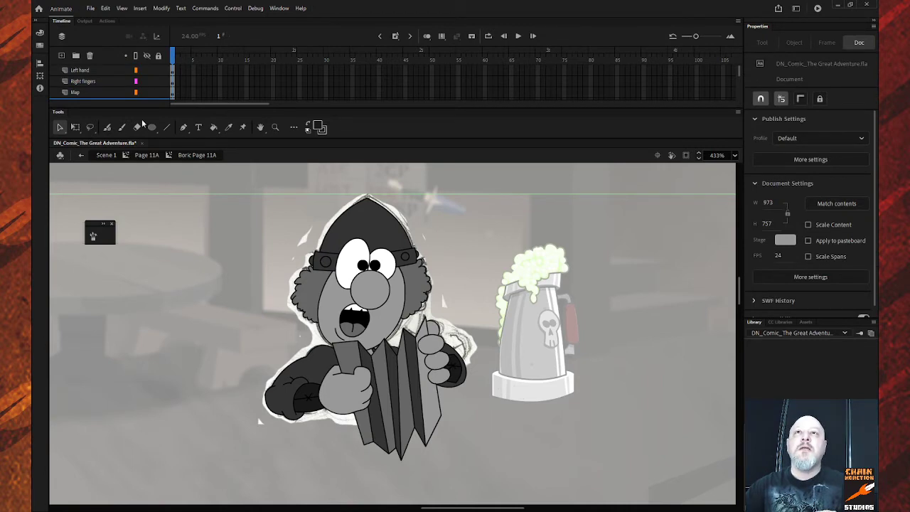
Step: Return to Scene 1 and examine the character in the finished colour panels on frame 9
left_click(81, 155)
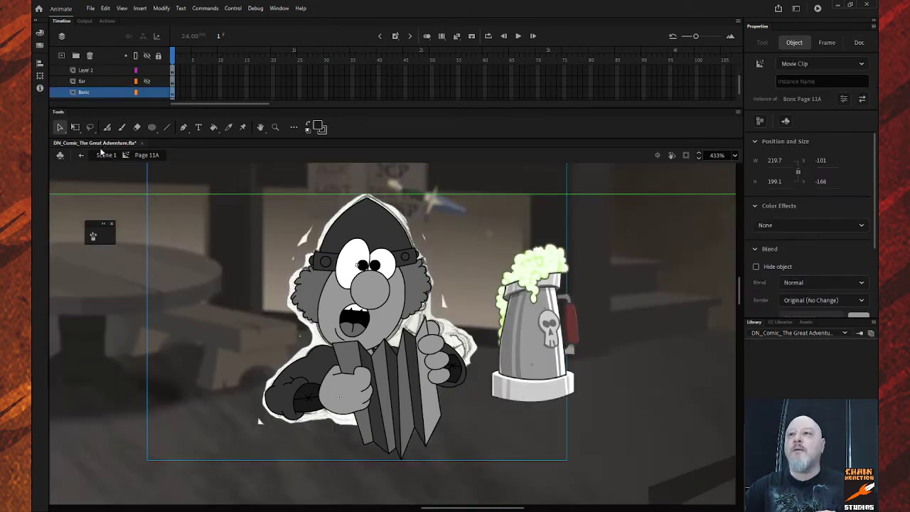
left_click(81, 155)
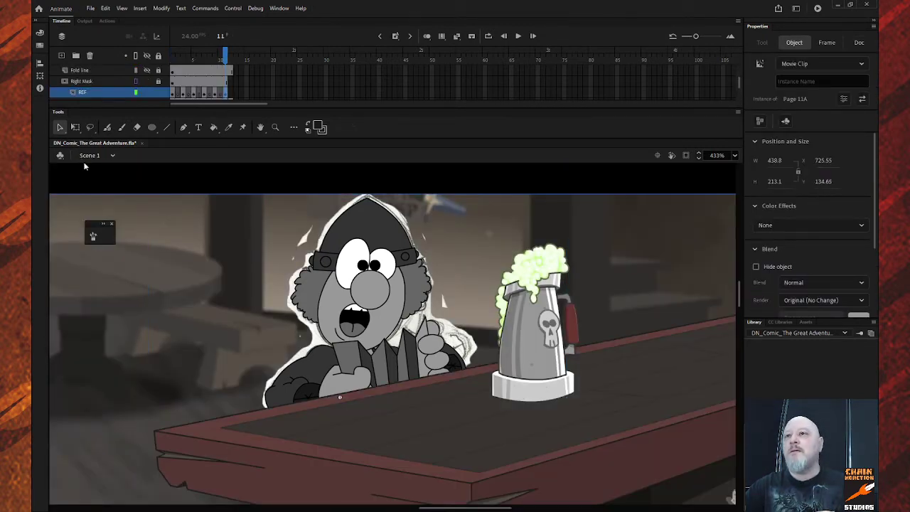
key("z")
left_click(427, 355, "alt")
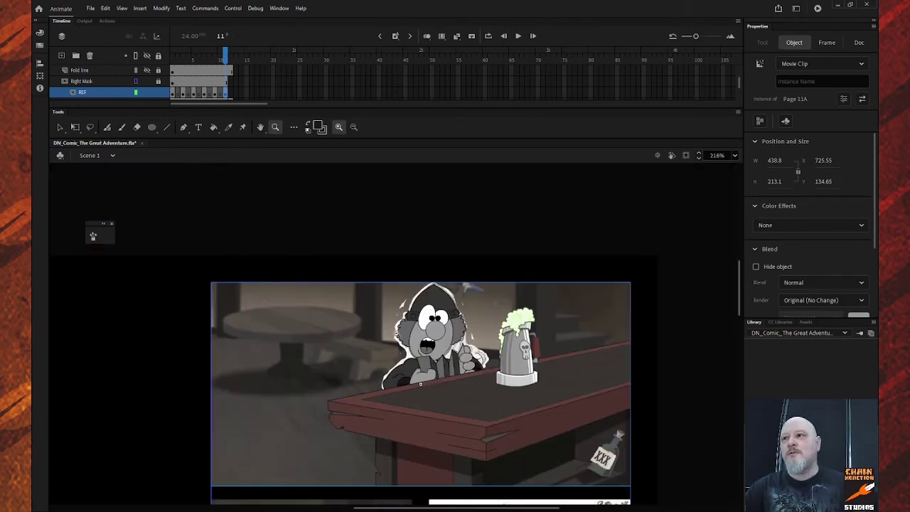
left_click(402, 341, "alt")
left_click_drag(284, 293, 562, 437)
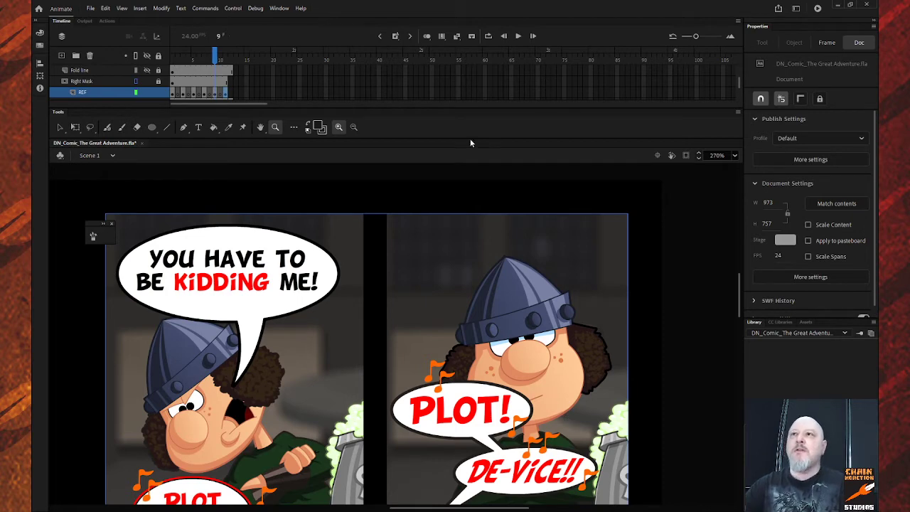
Step: Set the stroke colour to the reddish skin-outline tone from the frame 9 artwork and return to frame 11
left_click(324, 129)
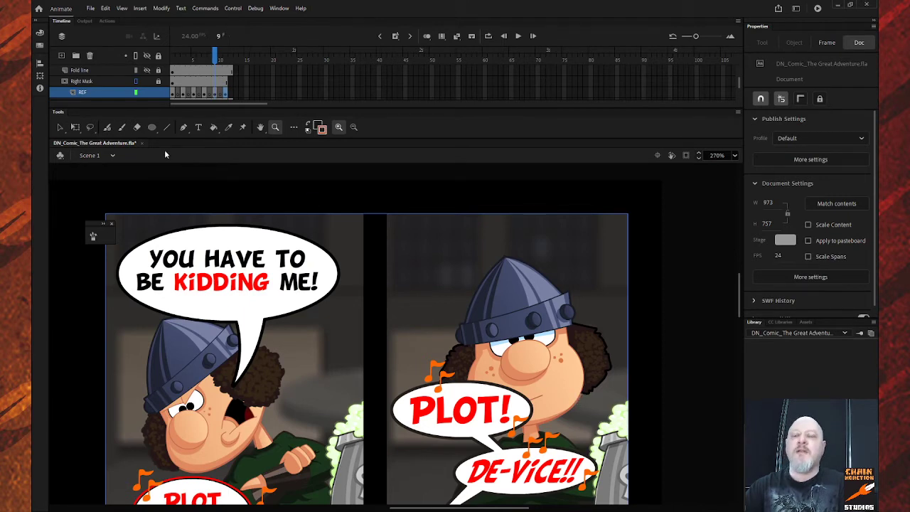
key("period")
key("period")
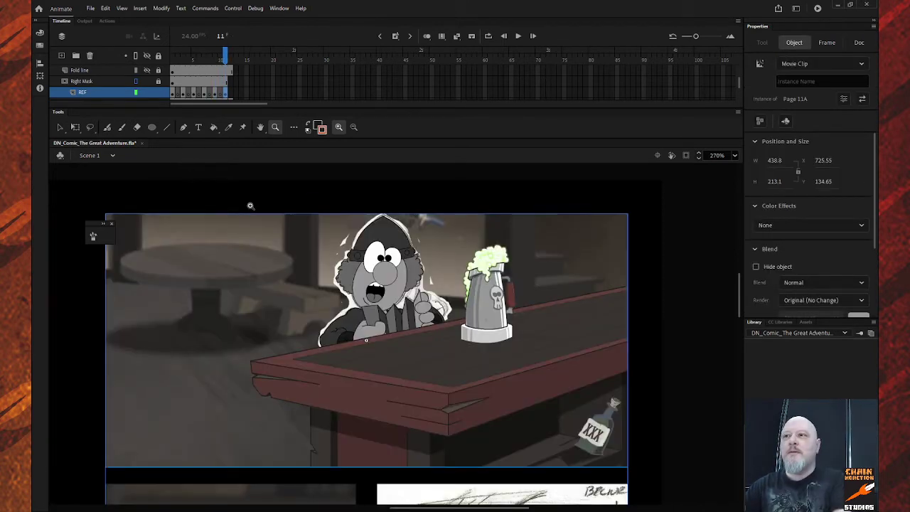
Step: Reopen the Boric Page 11A symbol for editing with the character's head in close view
left_click_drag(306, 225, 487, 352)
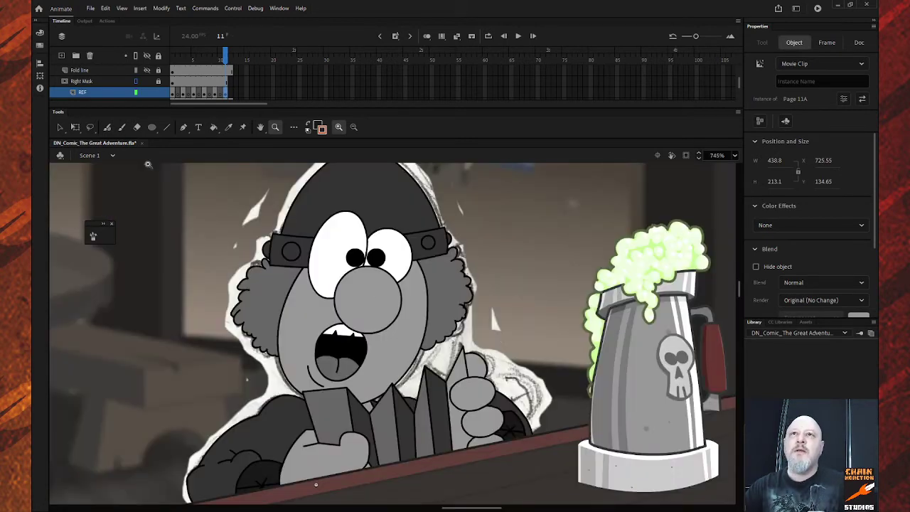
key("v")
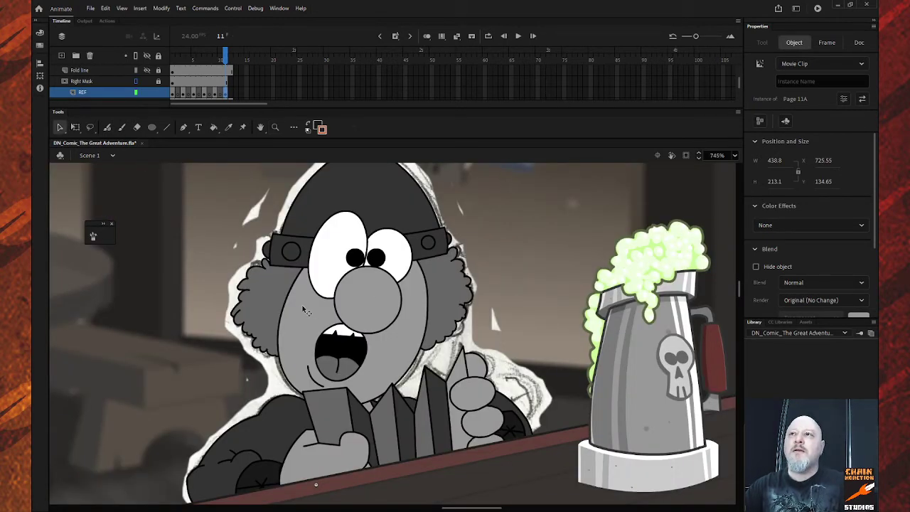
double_click(308, 313)
double_click(307, 313)
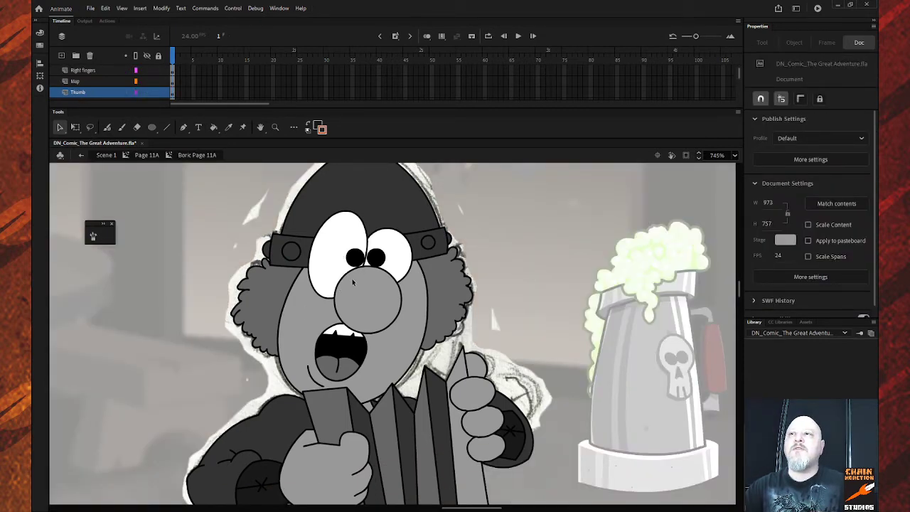
left_click(342, 286)
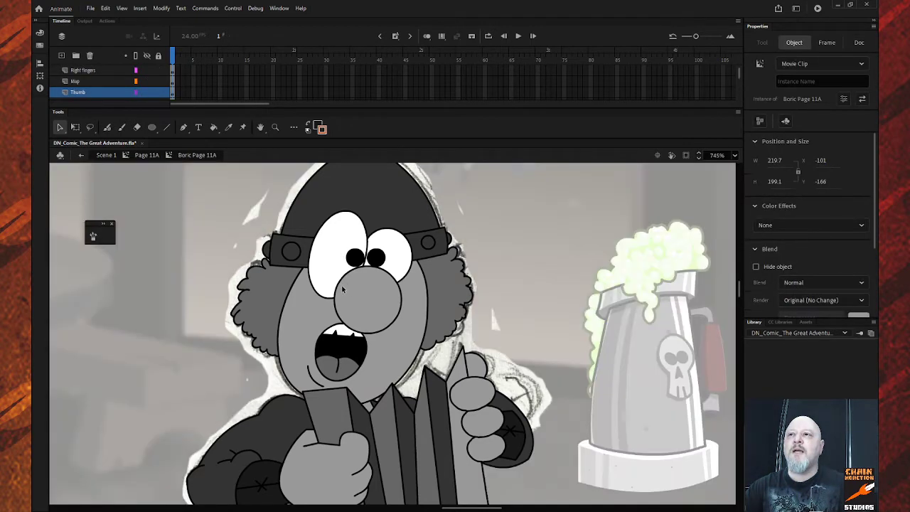
left_click(344, 289)
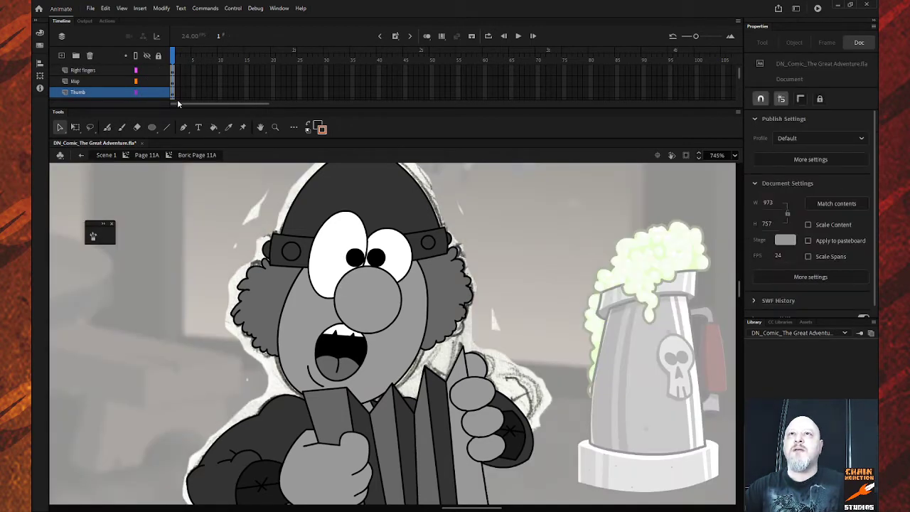
left_click(330, 303)
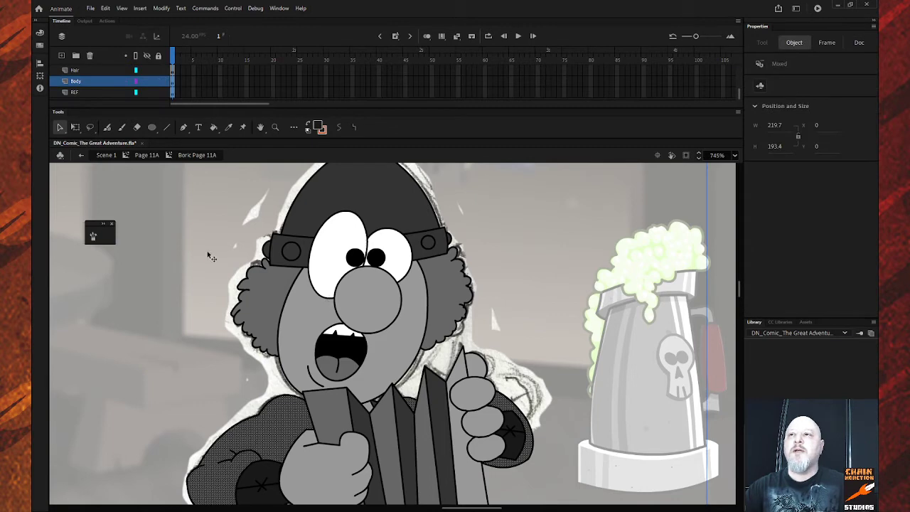
Step: Recolour the outlines of the nose and the head with the reddish skin-outline colour
left_click(337, 310)
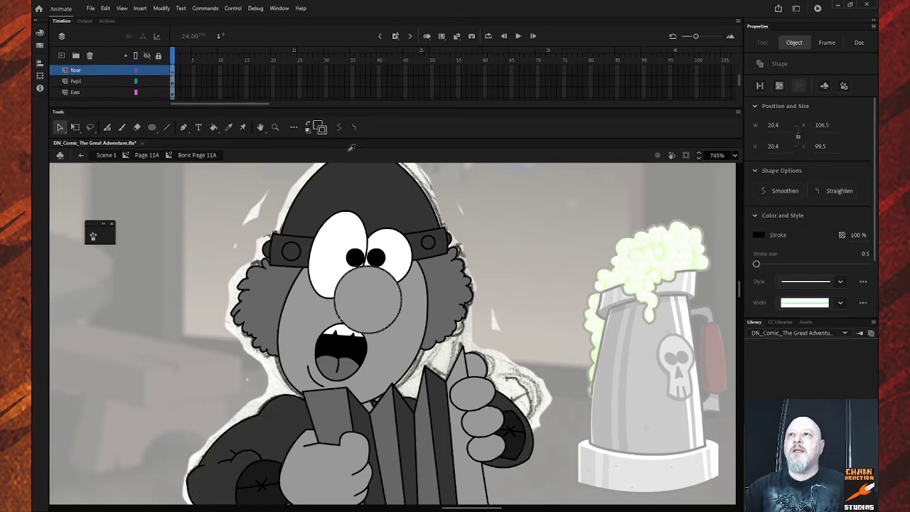
left_click(362, 154)
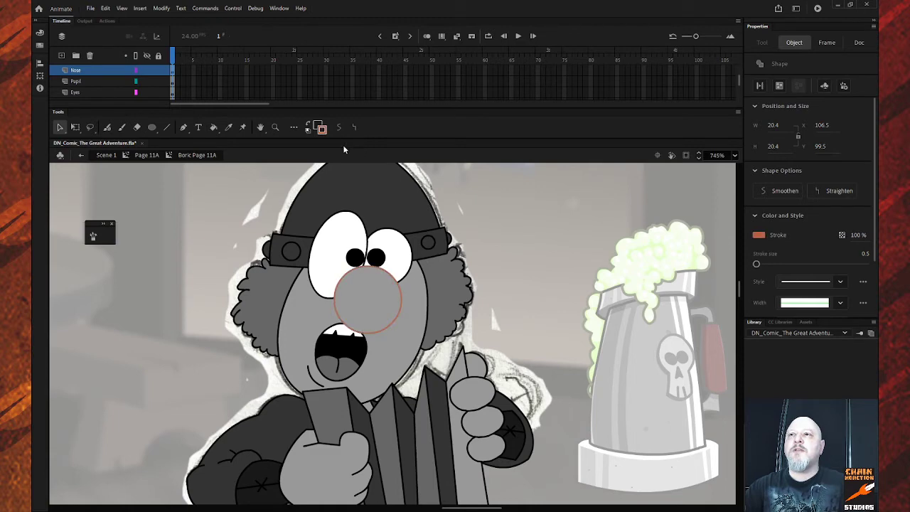
left_click(298, 298)
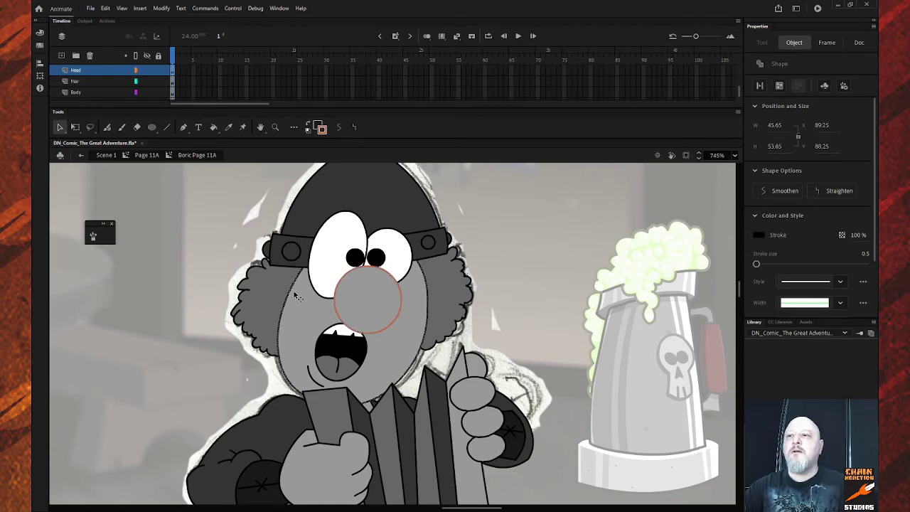
left_click(360, 152)
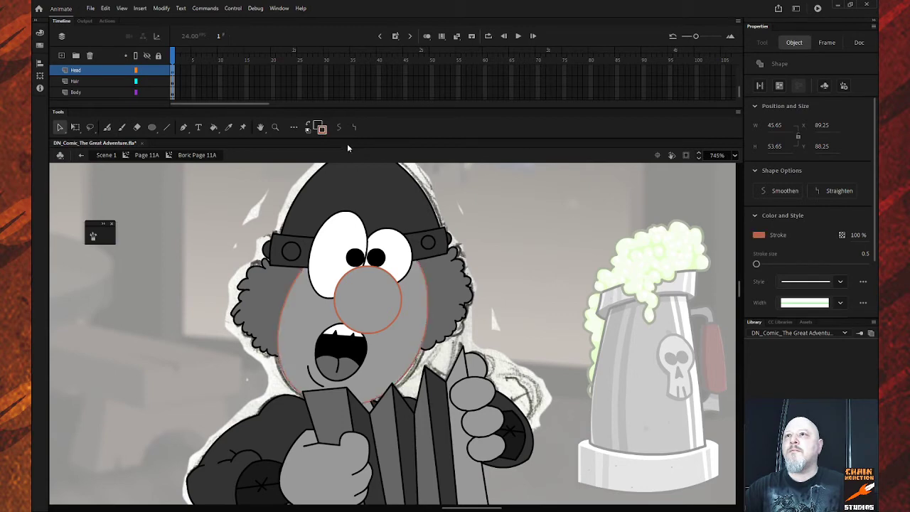
Step: Recolour the outlines of the mouth, chin crease, fingers, thumb and both hands with the reddish skin-outline colour
left_click(368, 359)
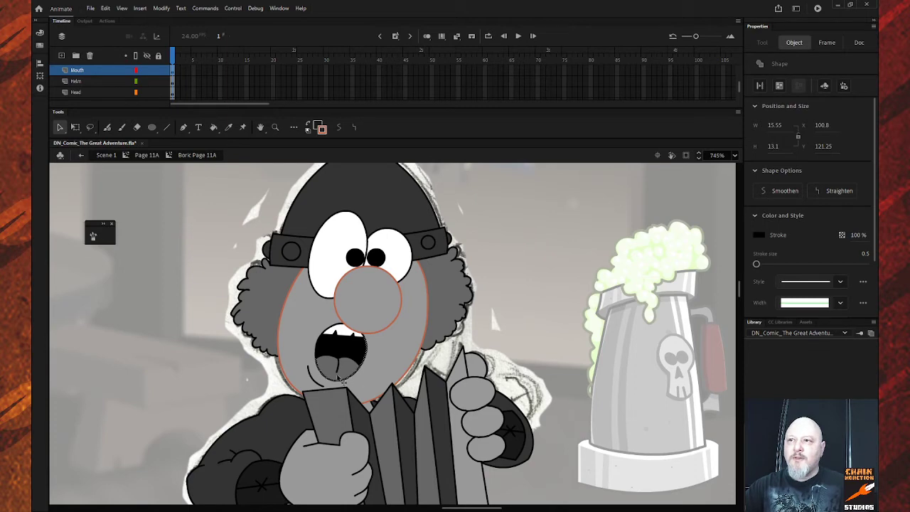
left_click(324, 340)
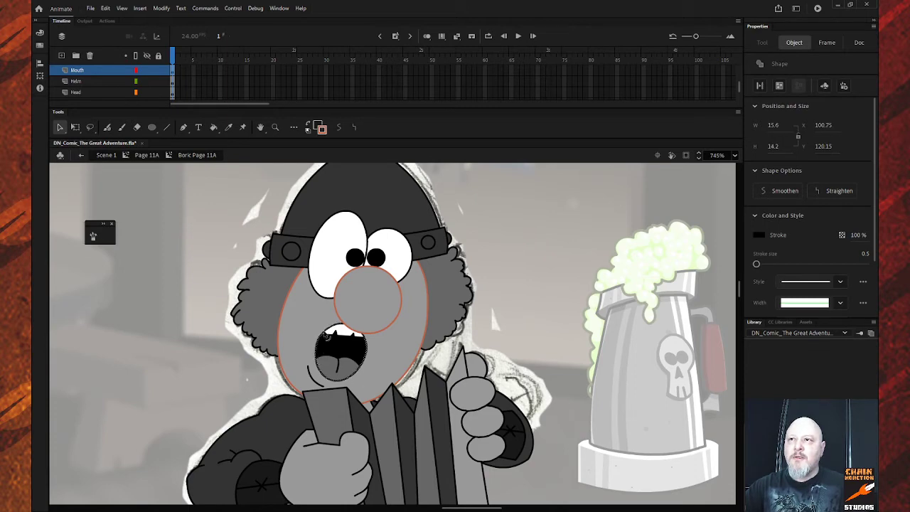
left_click(311, 378)
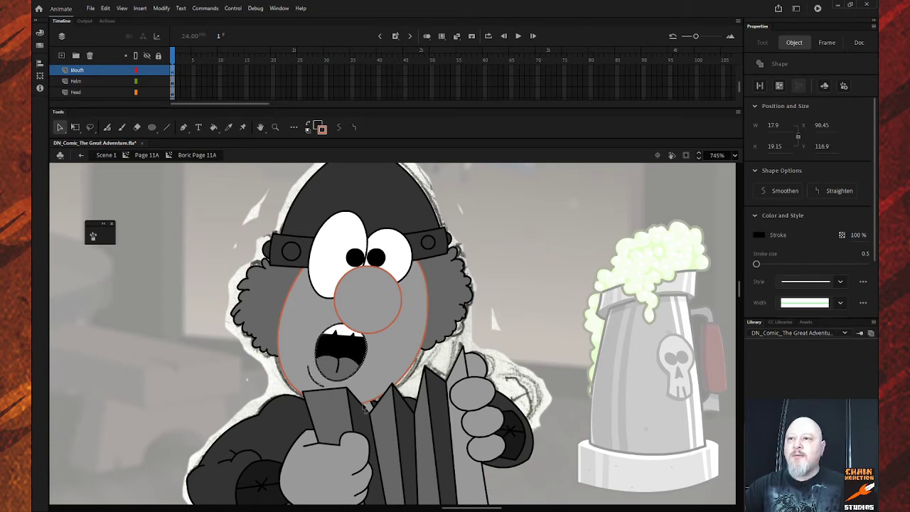
left_click(471, 404)
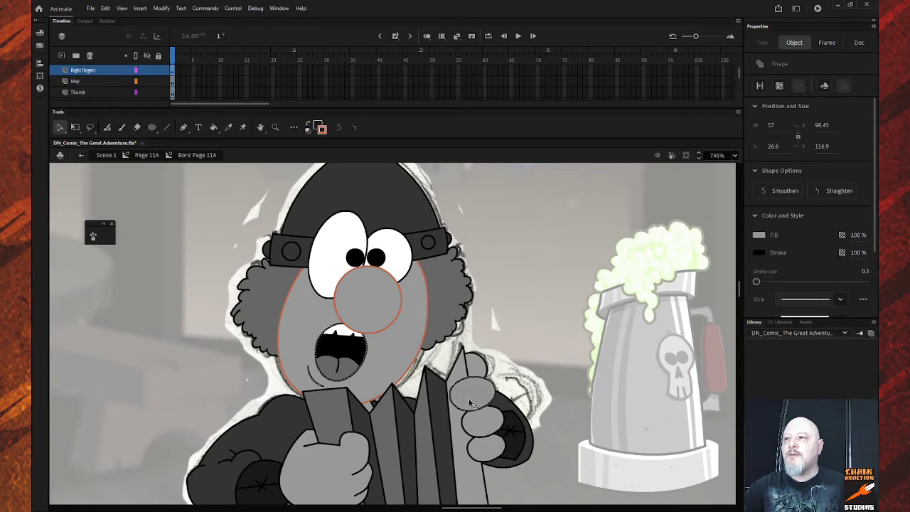
left_click(485, 425, "shift")
left_click(493, 453, "shift")
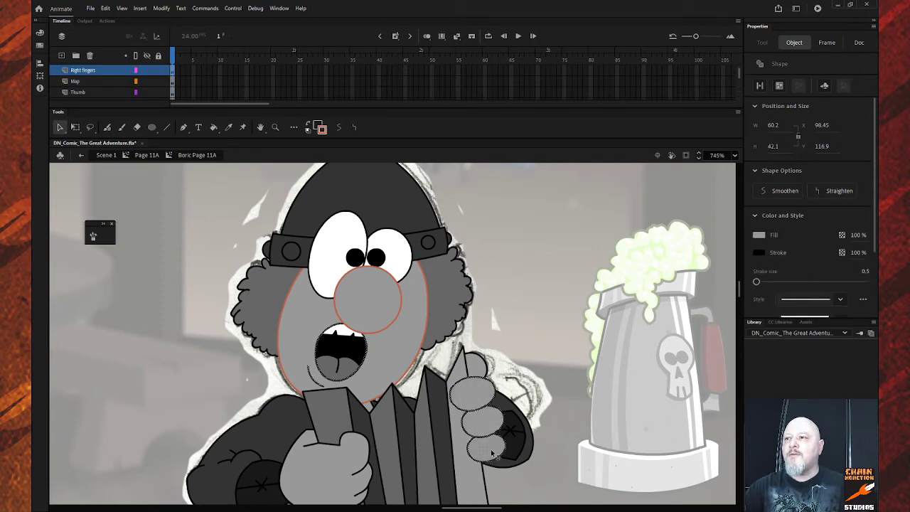
left_click(469, 370)
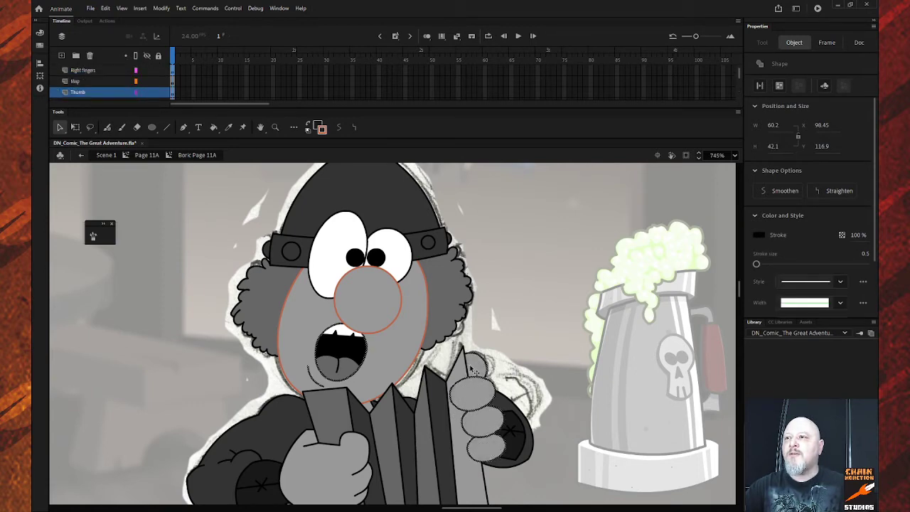
scroll(392, 374, "down", 3)
left_click(319, 376)
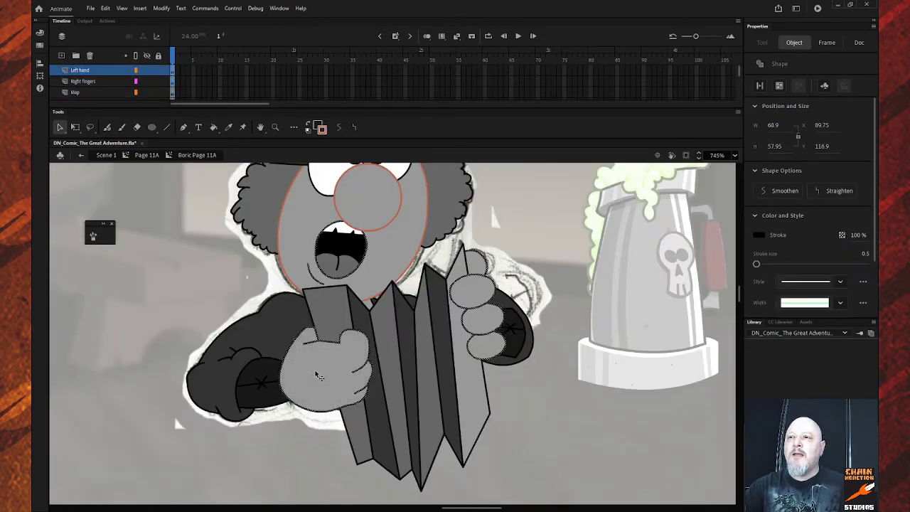
scroll(379, 383, "up", 3)
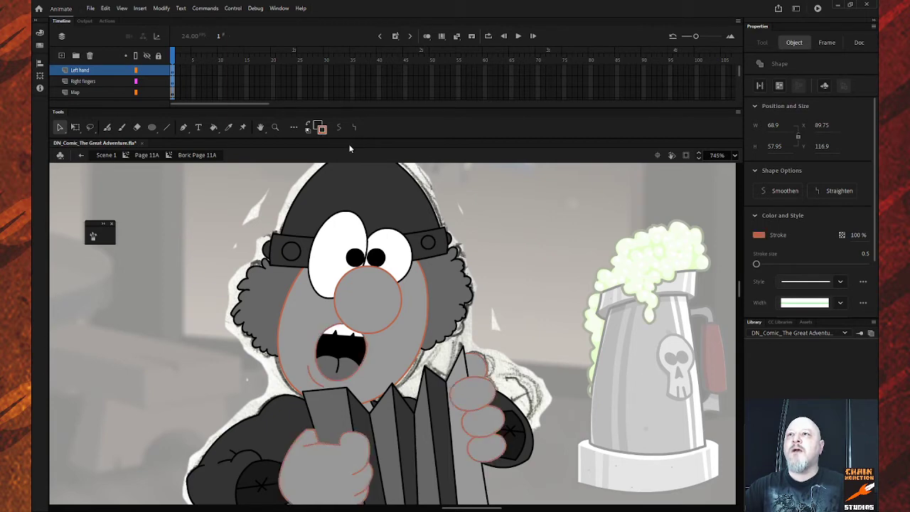
left_click(370, 293)
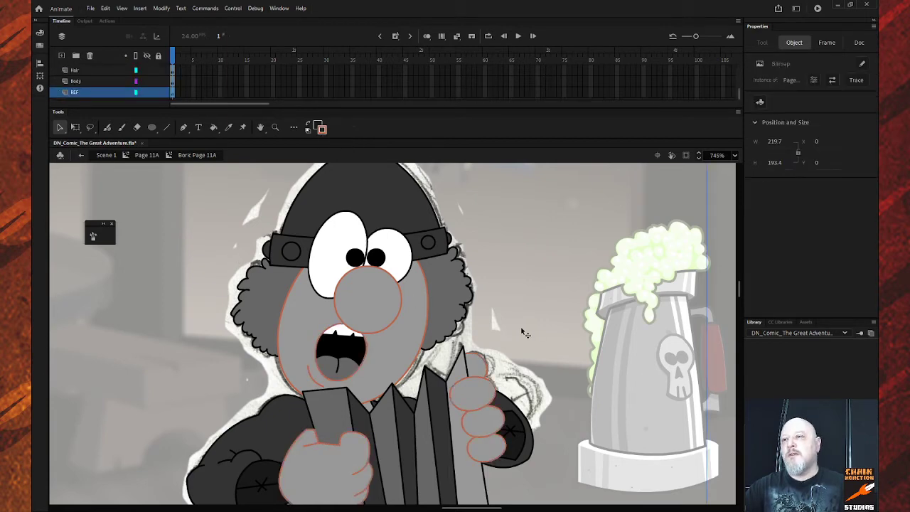
scroll(523, 332, "down", 3)
scroll(514, 332, "up", 3)
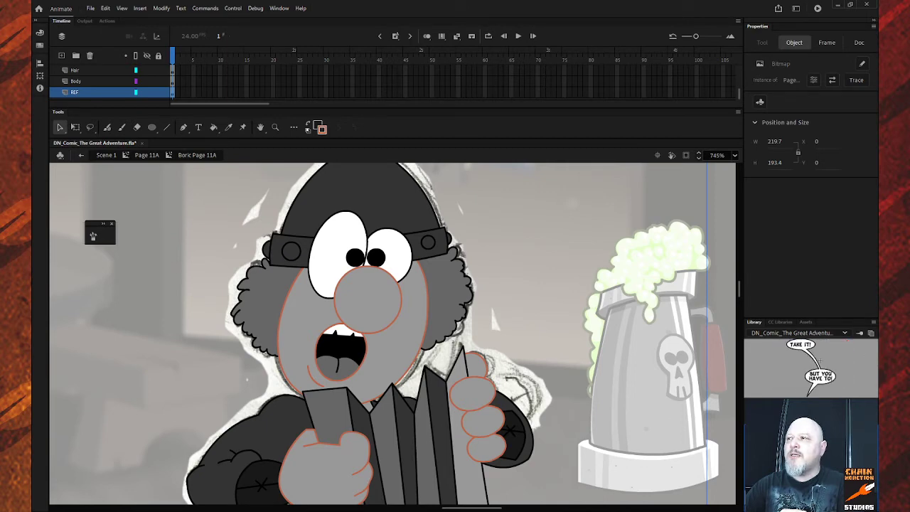
key("Down")
key("Down")
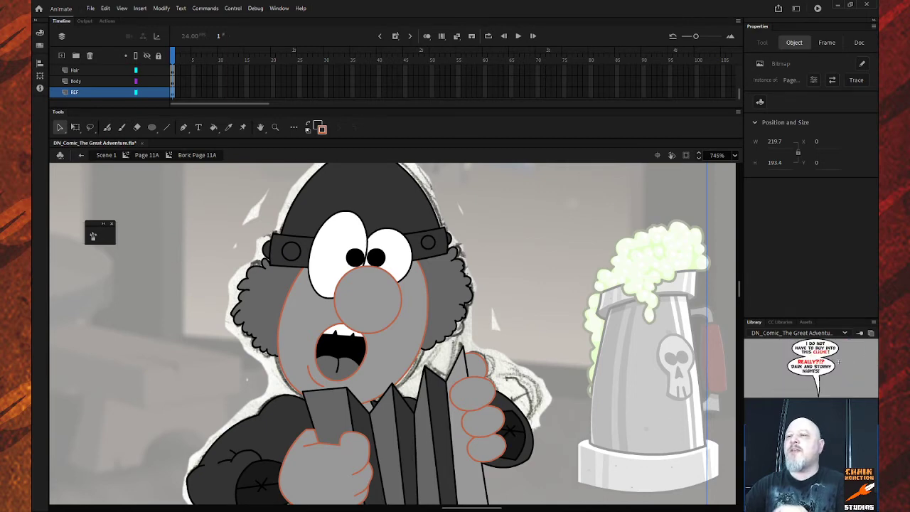
key("Down")
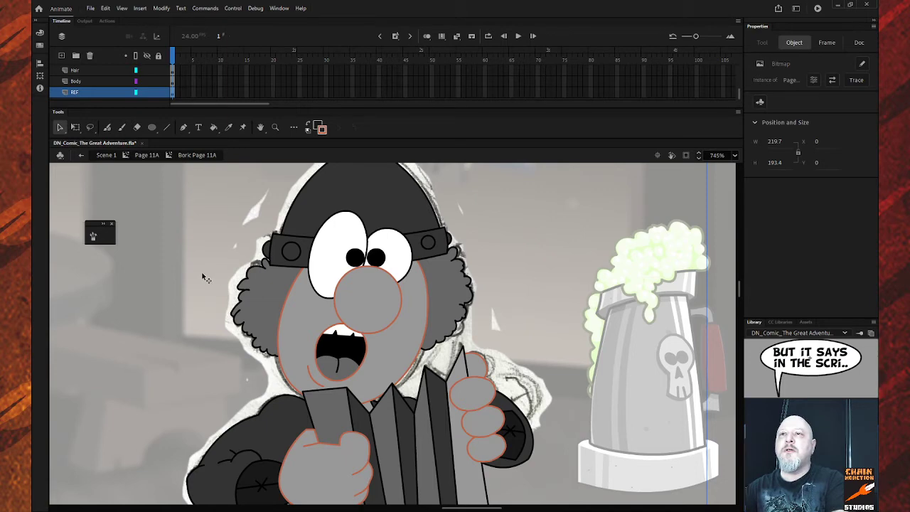
Step: Return to Scene 1 and bring the finished colour character in frame 9's "PLOT!" panel into close view
left_click(81, 156)
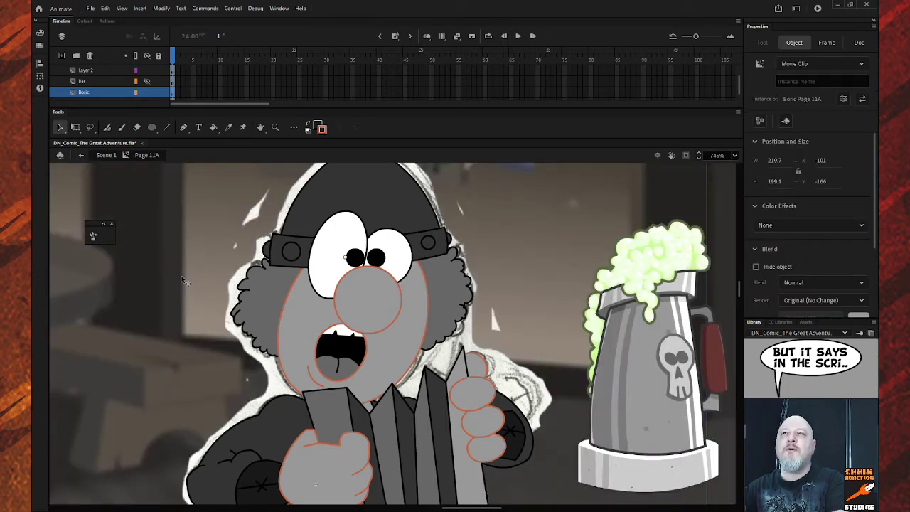
left_click(82, 156)
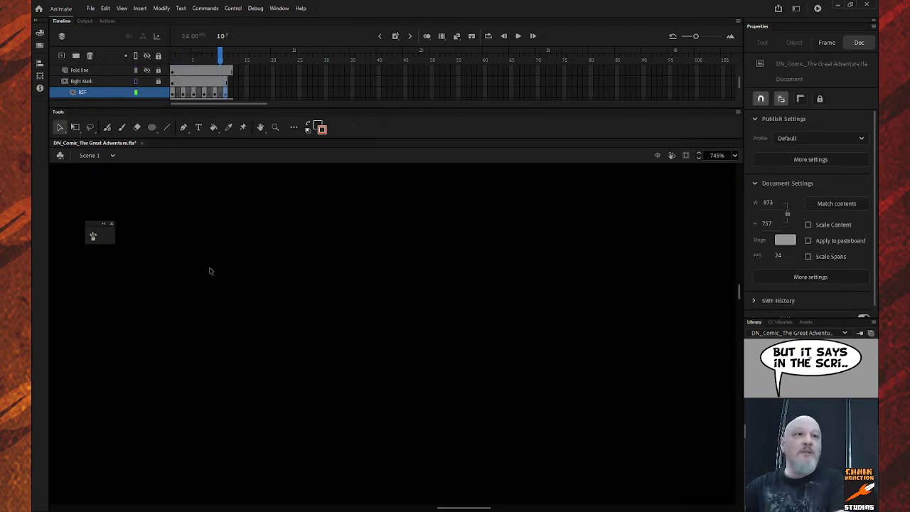
key("comma")
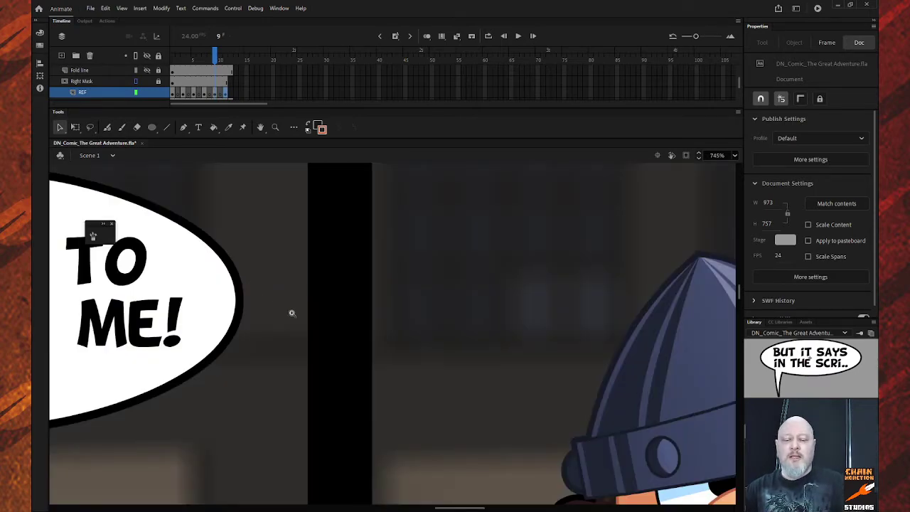
key("z")
left_click(453, 359, "alt")
scroll(522, 373, "down", 3)
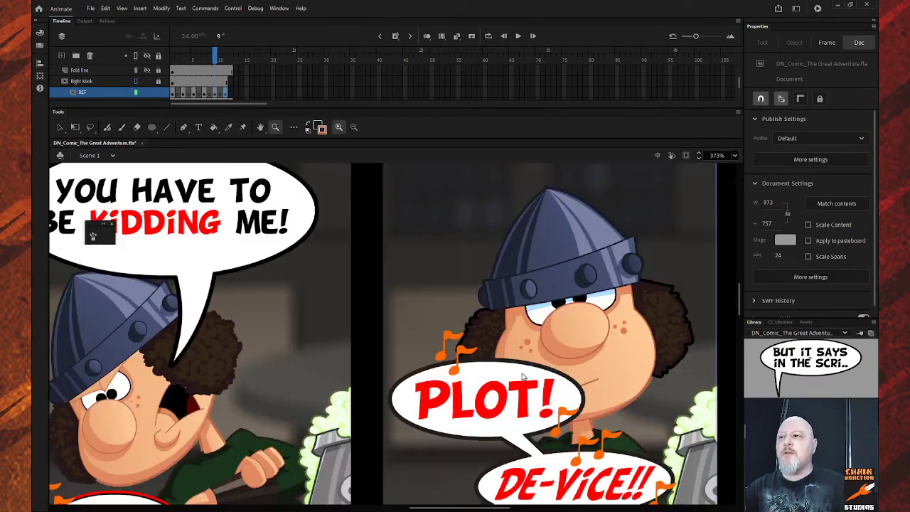
left_click_drag(441, 246, 704, 449)
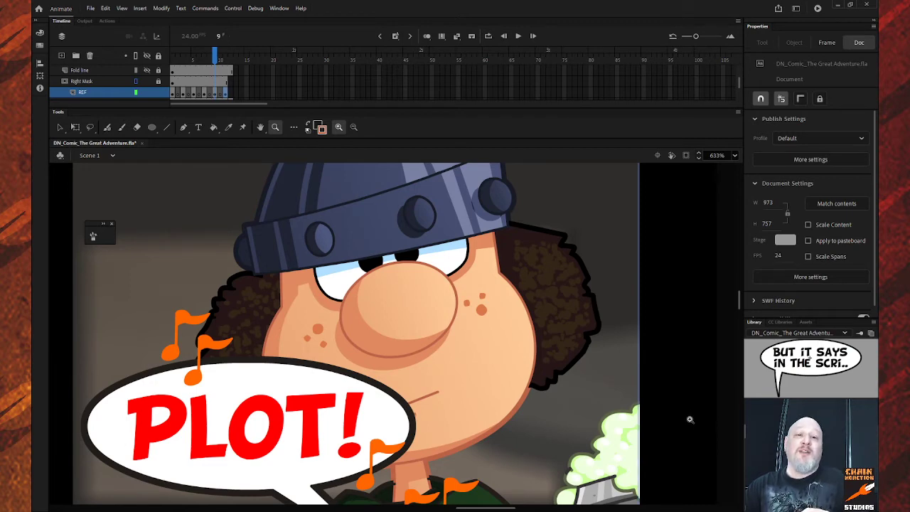
left_click(60, 128)
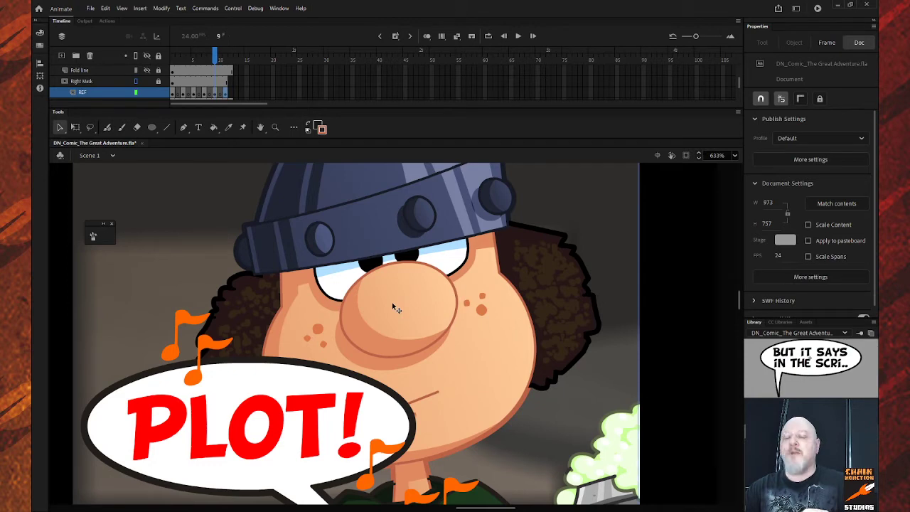
key("z")
left_click(404, 308, "alt")
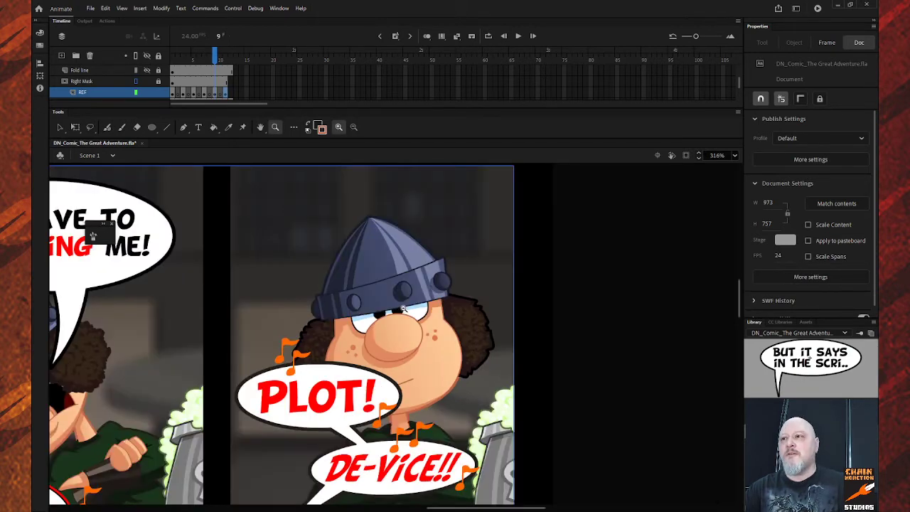
left_click(404, 308, "alt")
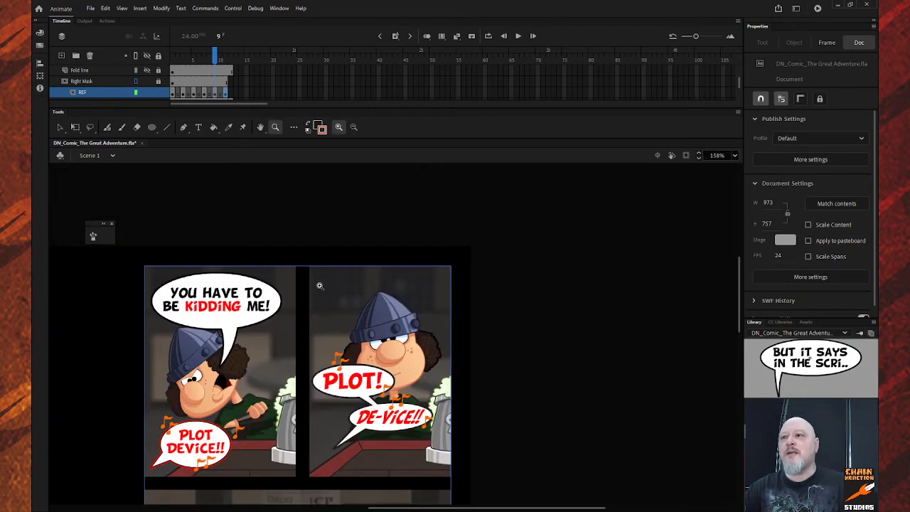
left_click_drag(319, 285, 456, 422)
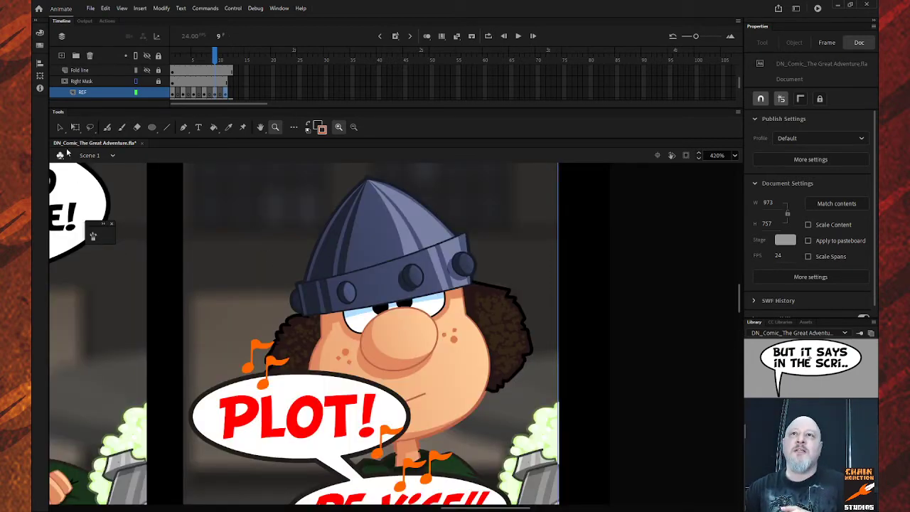
Step: Open the Scene 04 Boric symbol inside Page 09B and sample the character's facial skin gradient as the fill
left_click(60, 127)
left_click(403, 358)
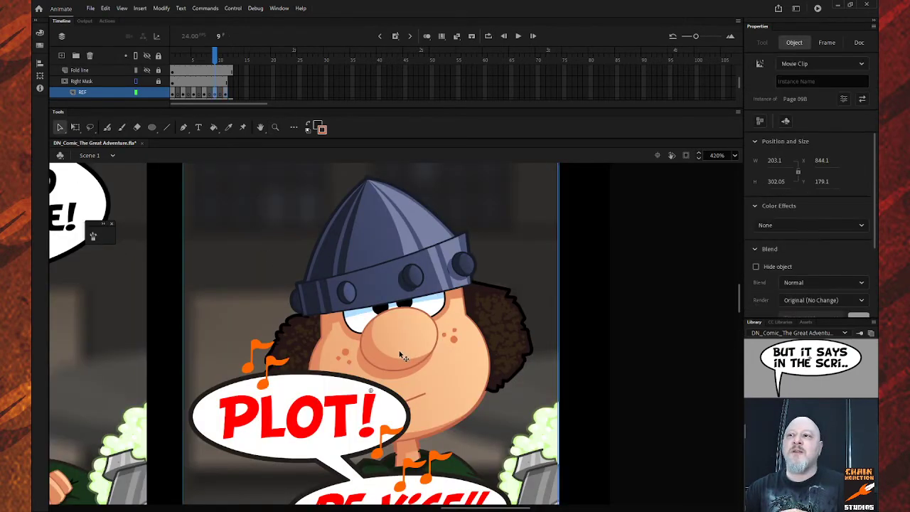
double_click(404, 357)
double_click(403, 357)
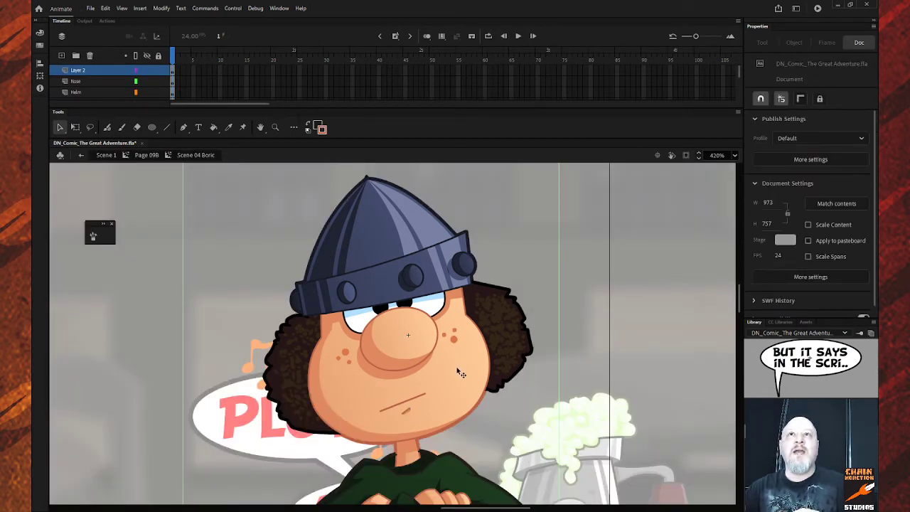
key("i")
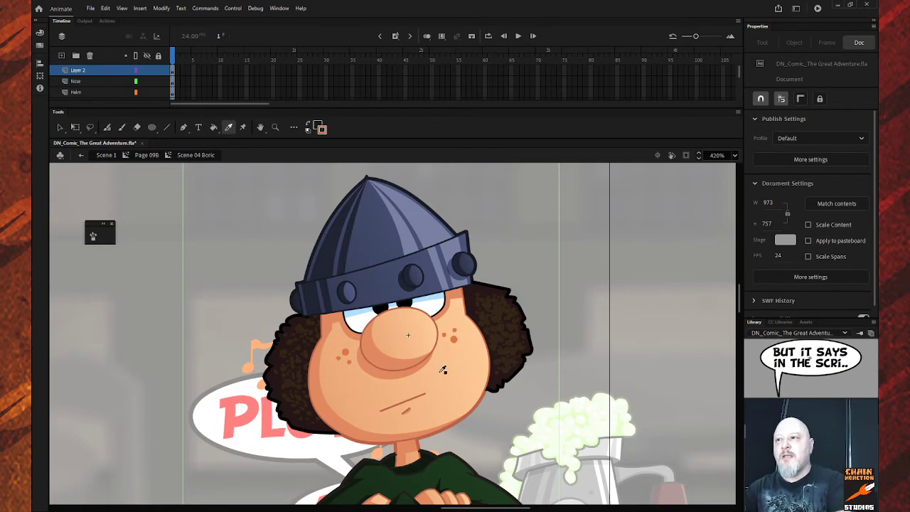
left_click(442, 370)
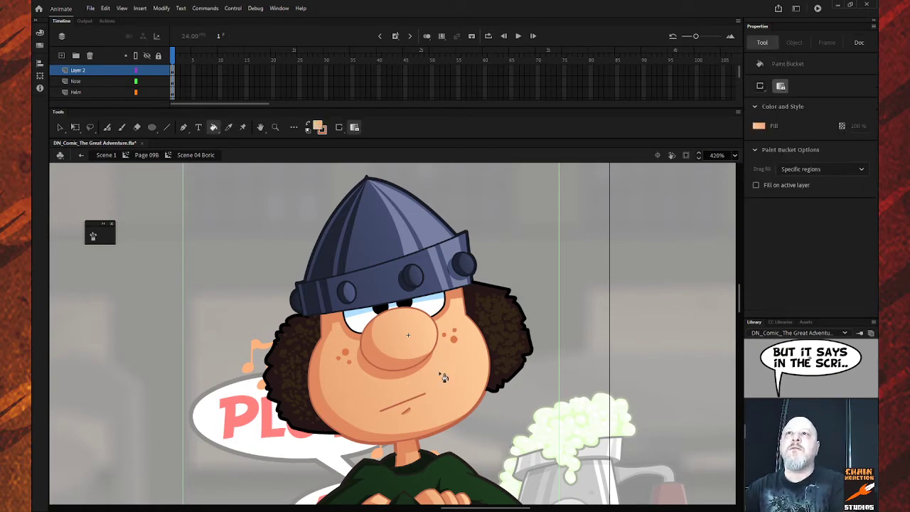
Step: Go back to frame 11 of Scene 1 and reopen the Boric Page 11A symbol inside Page 11A for editing
left_click(82, 156)
left_click(82, 155)
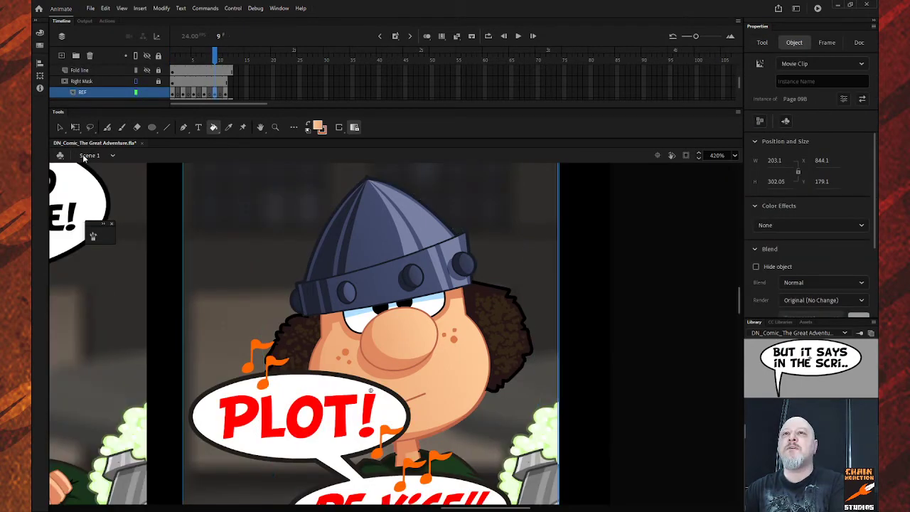
key("period")
key("period")
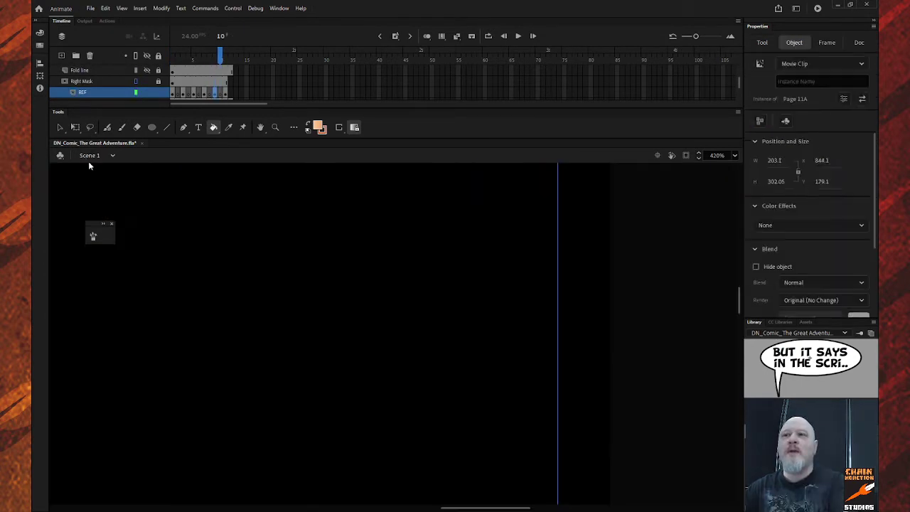
scroll(148, 229, "up", 3)
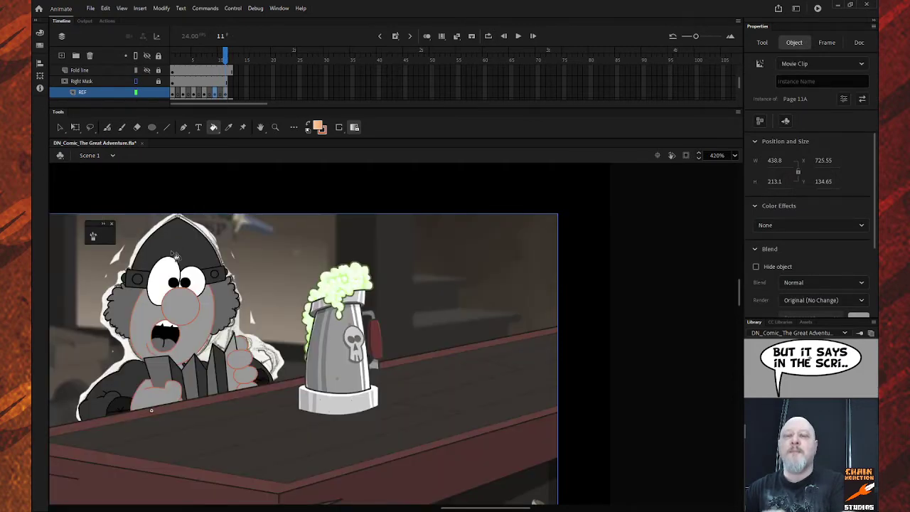
key("z")
left_click_drag(103, 259, 295, 418)
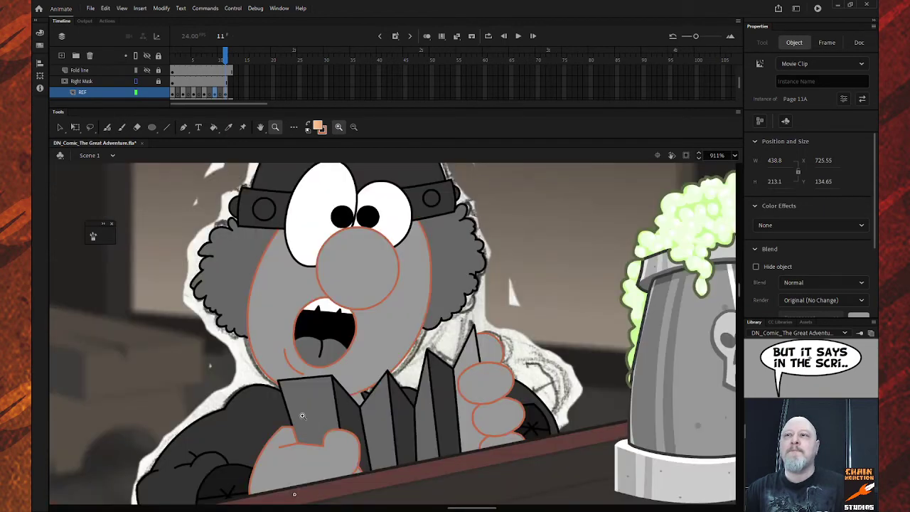
left_click(60, 127)
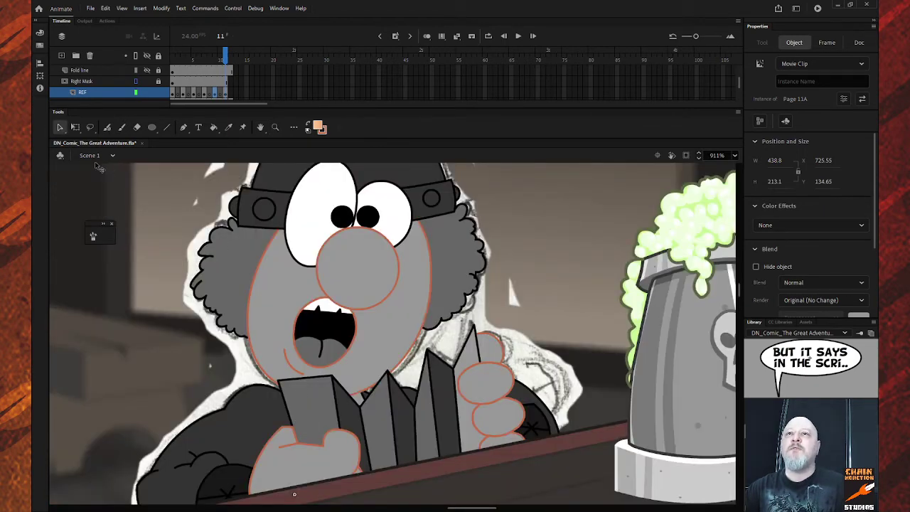
double_click(330, 267)
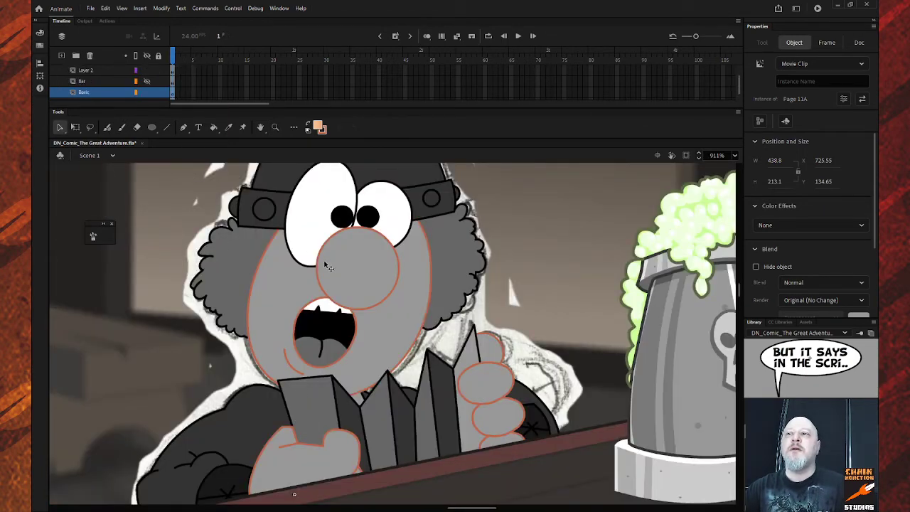
double_click(328, 265)
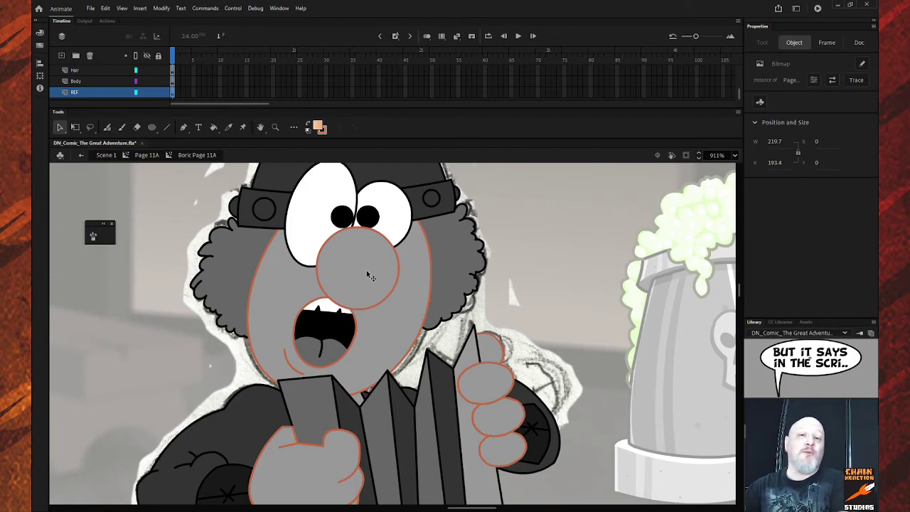
Step: Fill the character's nose with the sampled skin gradient using the Paint Bucket with Lock Fill turned off
key("k")
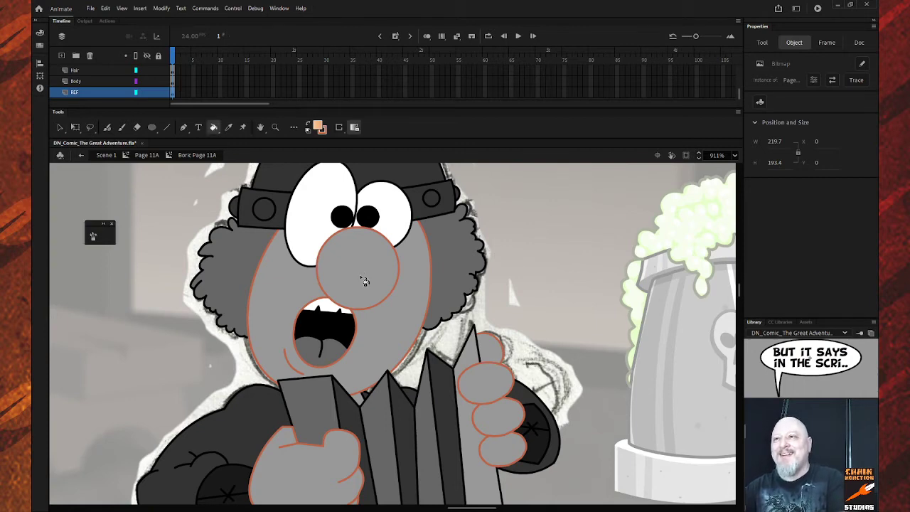
left_click(365, 281)
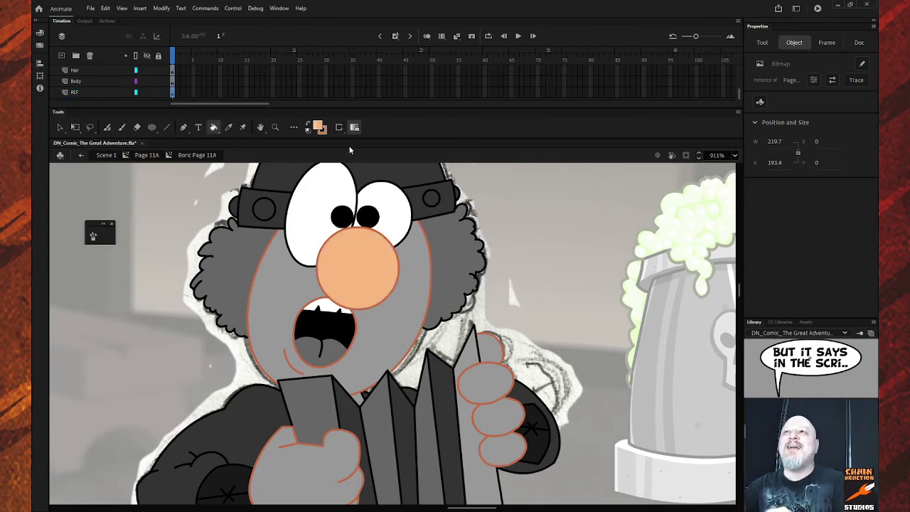
left_click(369, 270)
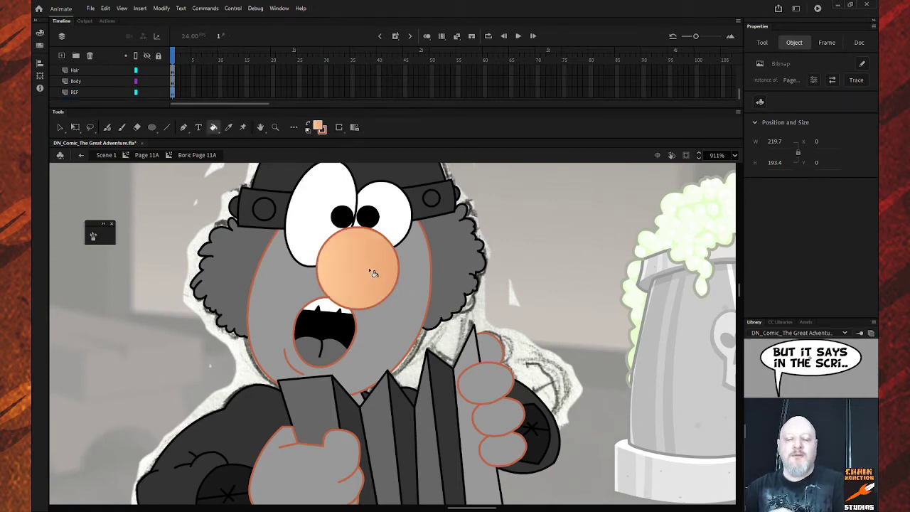
Step: Rotate the nose's skin gradient diagonally with the Gradient Transform tool so its darker end points down toward the mouth's left side
left_click(76, 128)
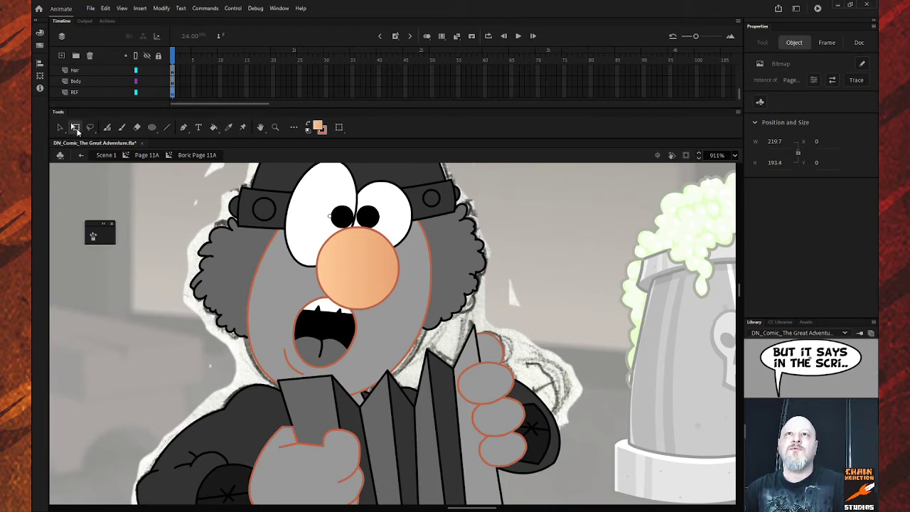
left_click(75, 128)
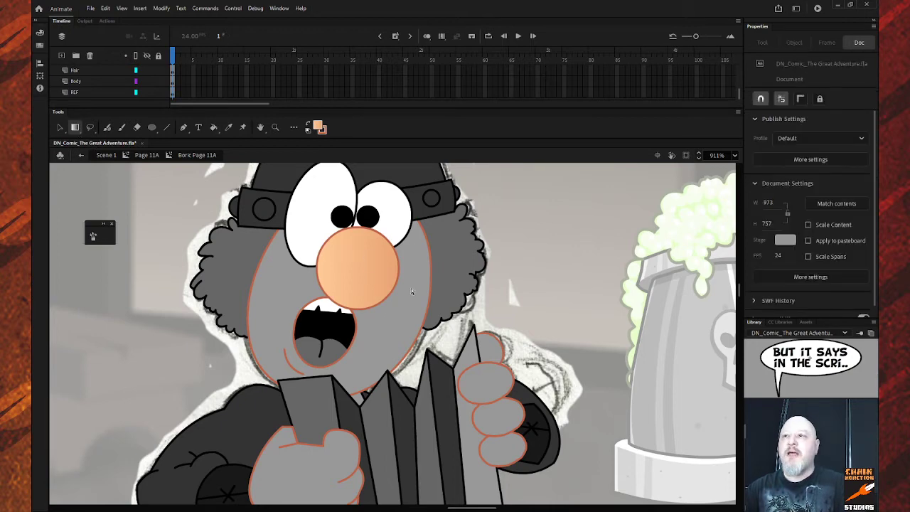
left_click(361, 274)
left_click(361, 274)
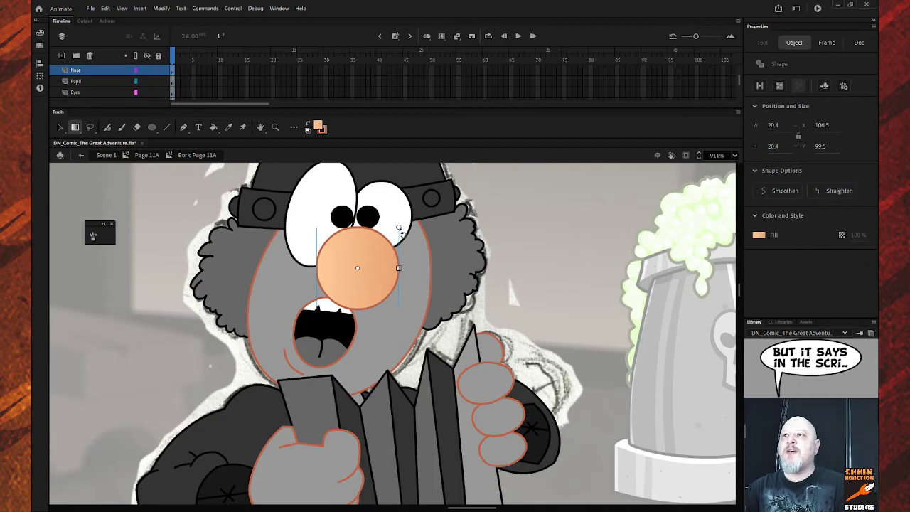
left_click_drag(405, 305, 352, 327)
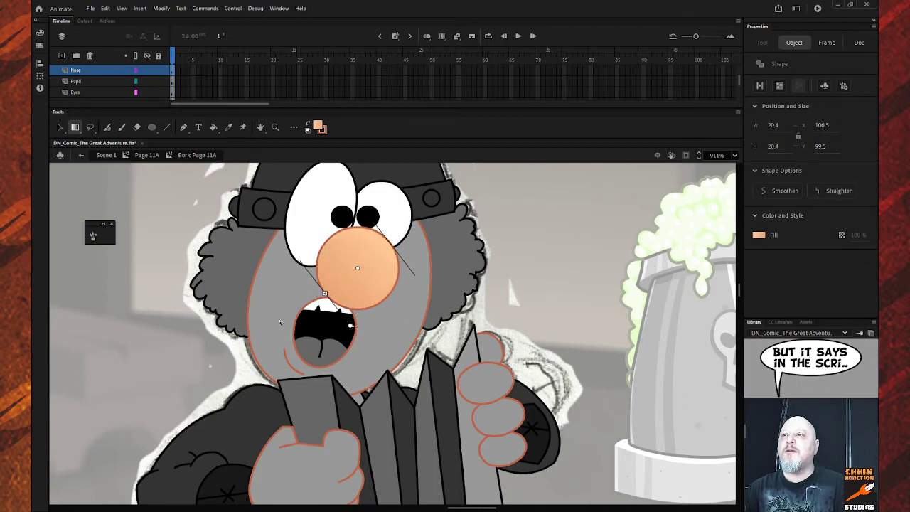
left_click(150, 264)
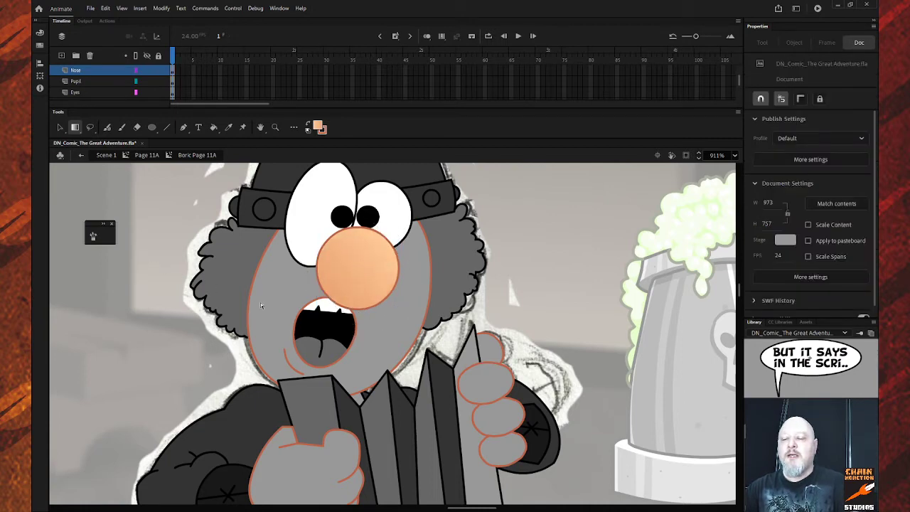
Step: Sample the nose's rotated gradient, fill the character's grey face with it, and check the gradient's direction on the face
key("i")
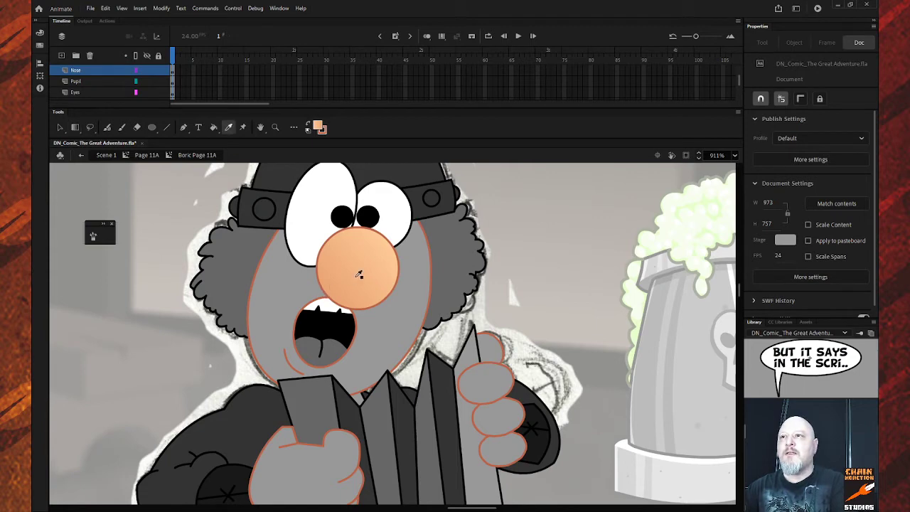
left_click(359, 276)
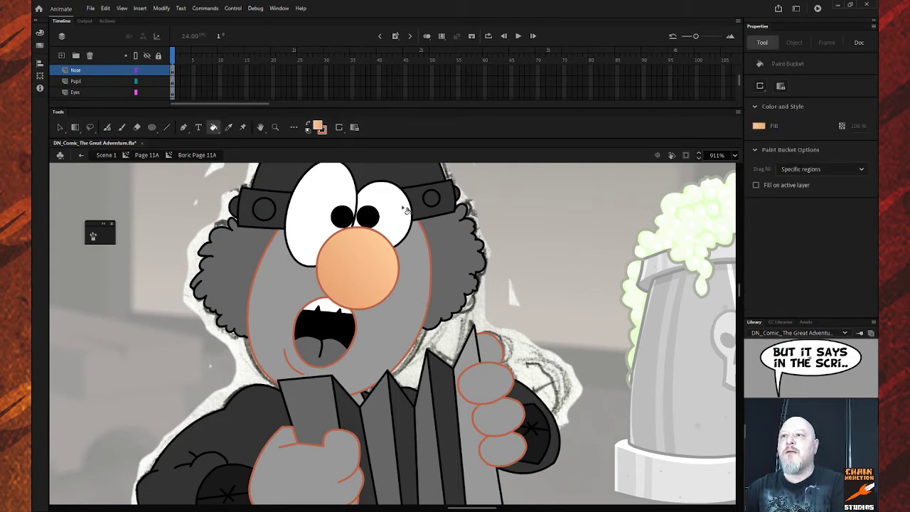
left_click(420, 276)
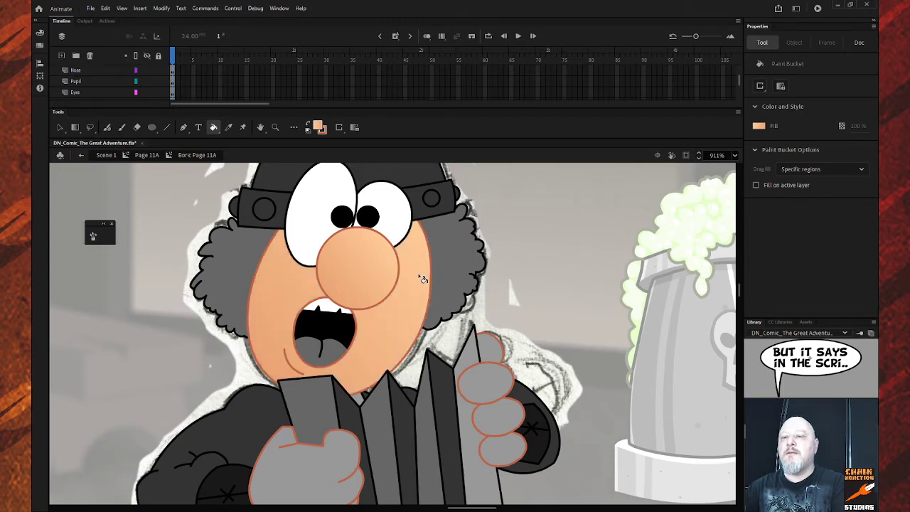
key("f")
left_click(423, 278)
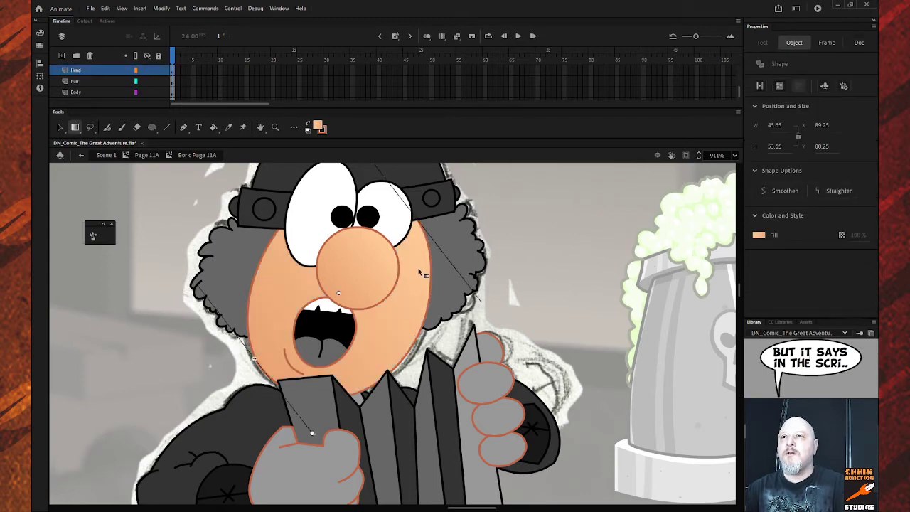
left_click(523, 290)
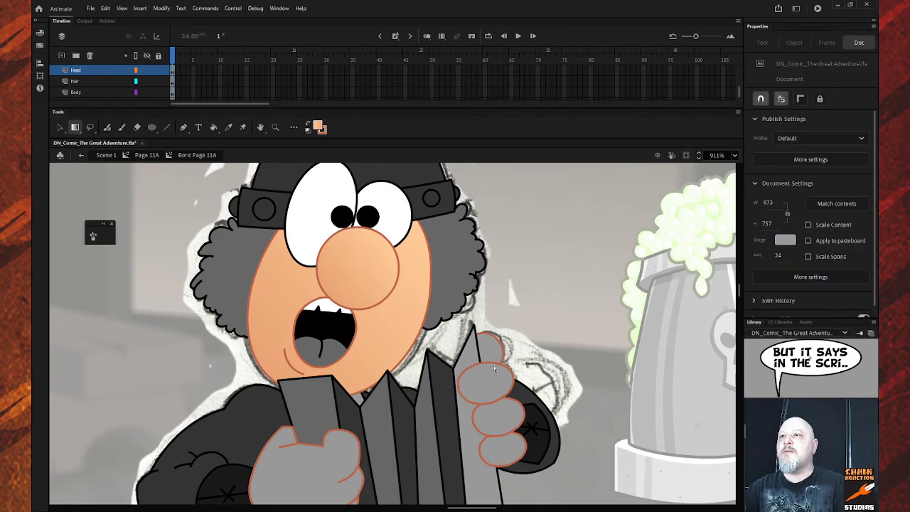
Step: Fill the fingers and fist of both hands holding the folded paper with the same skin gradient using the Paint Bucket
key("k")
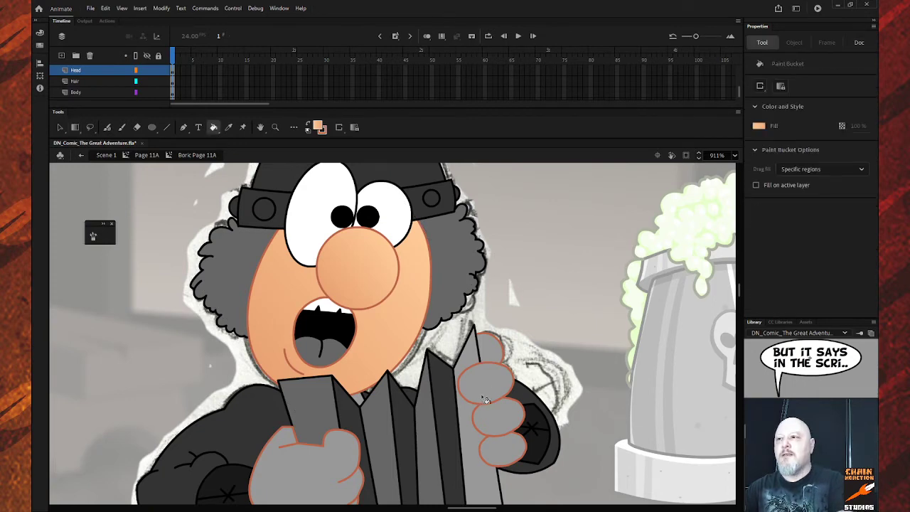
left_click(488, 399)
left_click(510, 429)
left_click(508, 450)
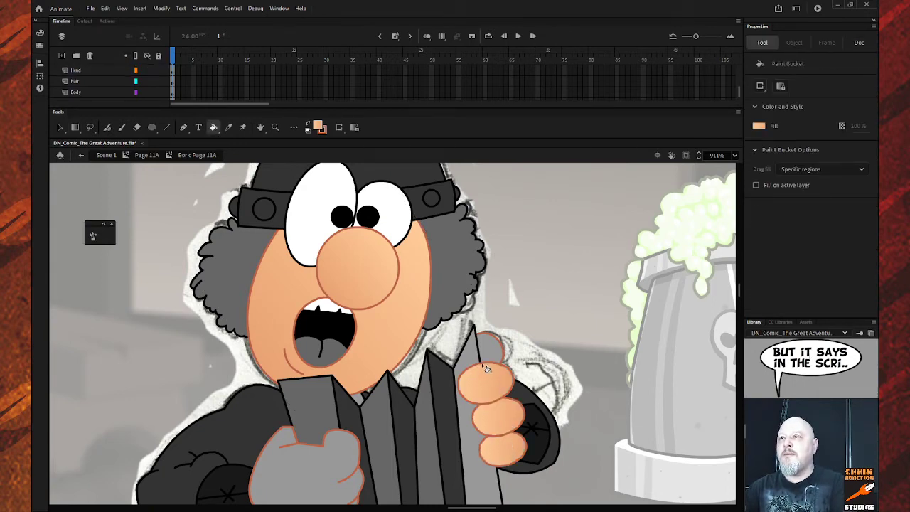
left_click(491, 353)
left_click(352, 452)
scroll(397, 424, "down", 3)
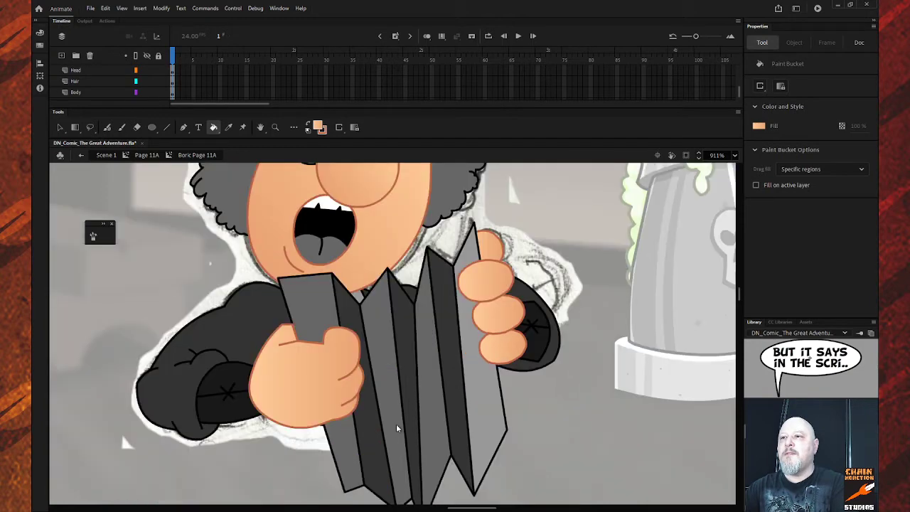
scroll(396, 424, "up", 3)
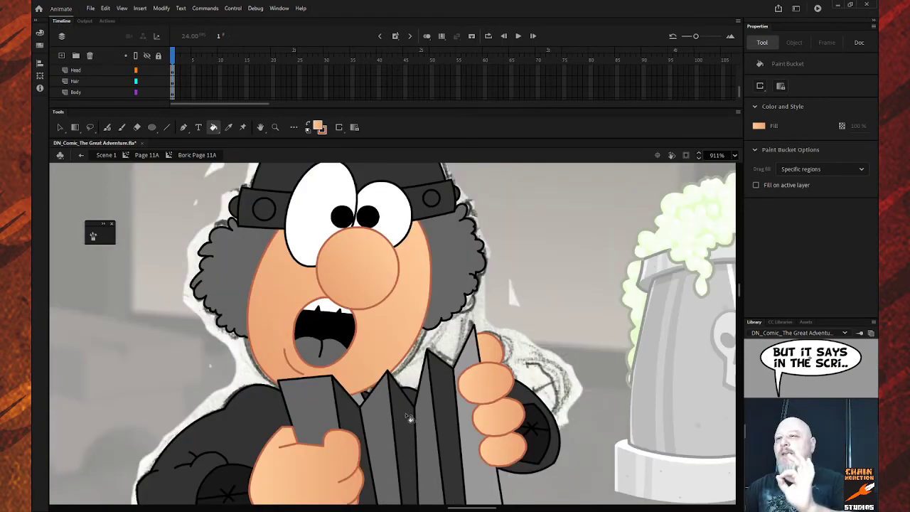
Step: Return to frame 9 of Scene 1 and sample the darker skin shadow colour beneath the character's nose in the "PLOT!" panel
left_click(80, 158)
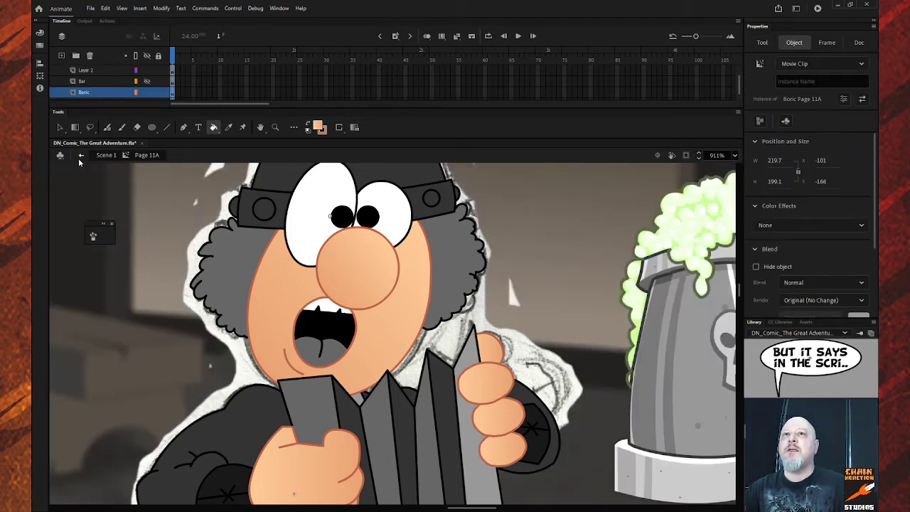
left_click(81, 157)
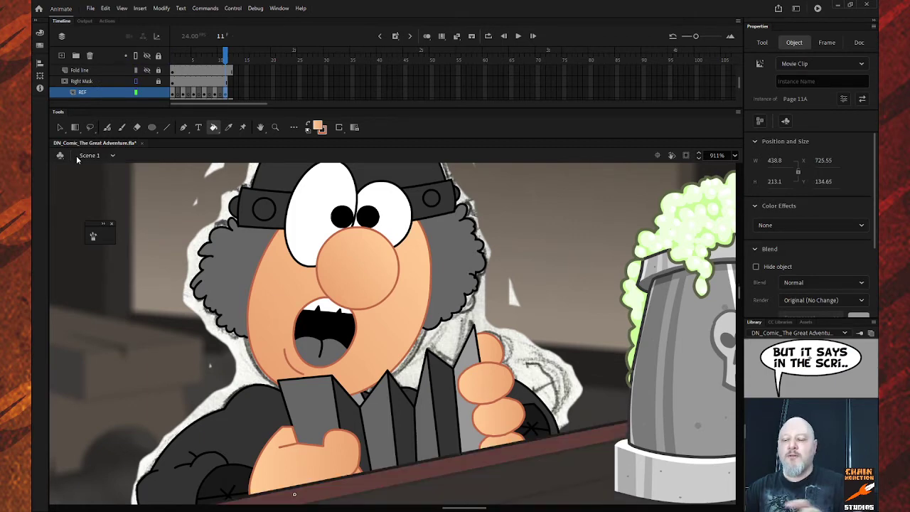
key("comma")
key("comma")
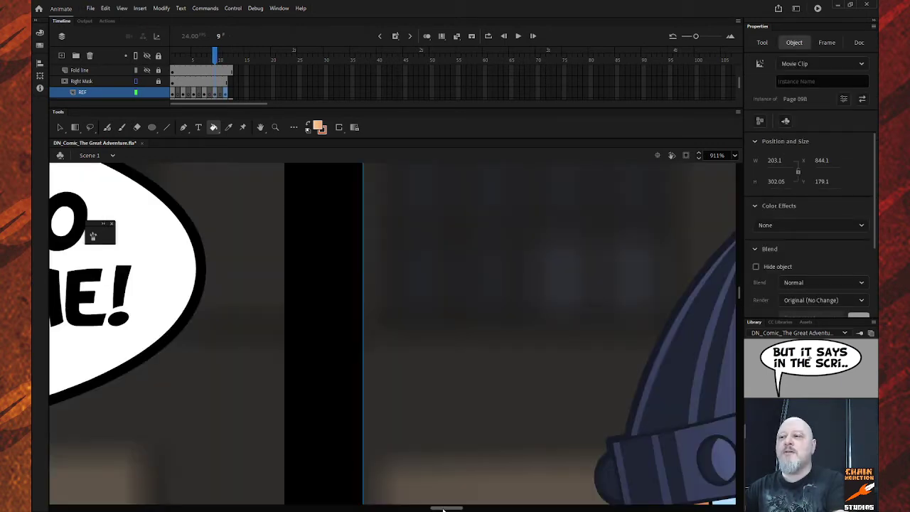
left_click_drag(443, 509, 459, 510)
scroll(464, 464, "down", 4)
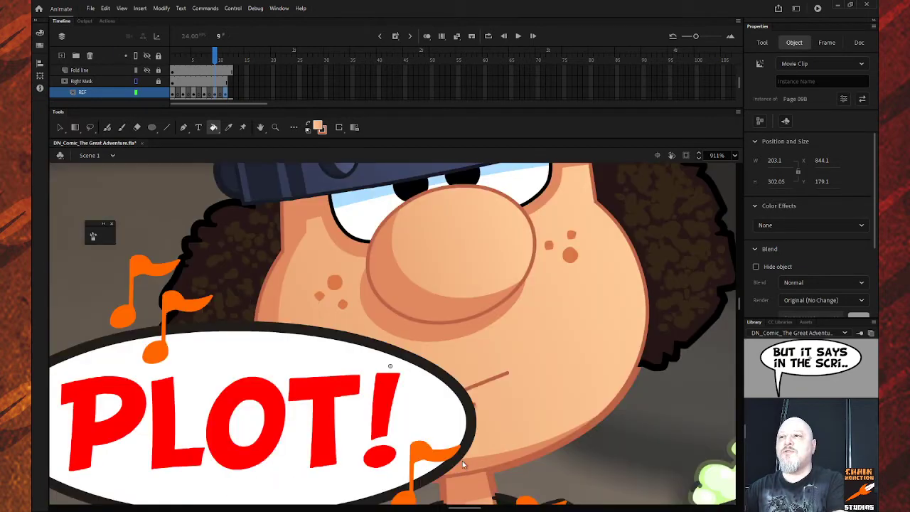
key("i")
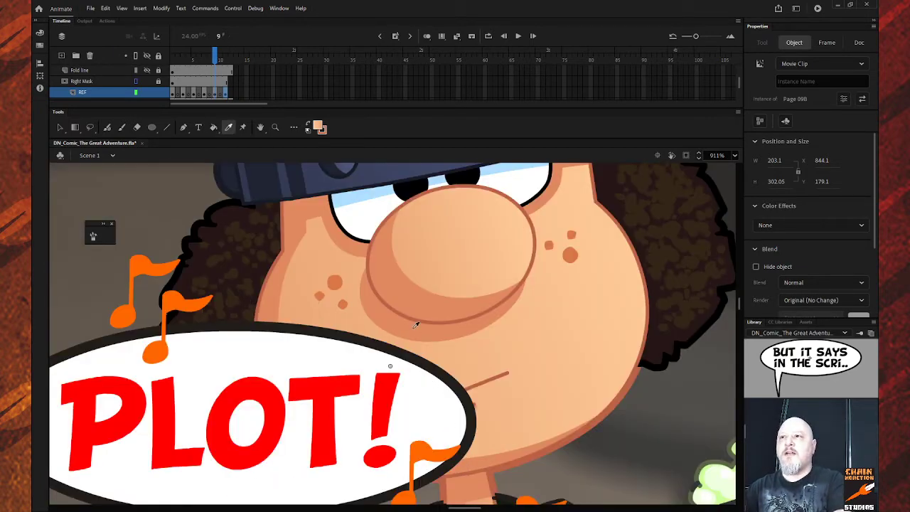
left_click(416, 328)
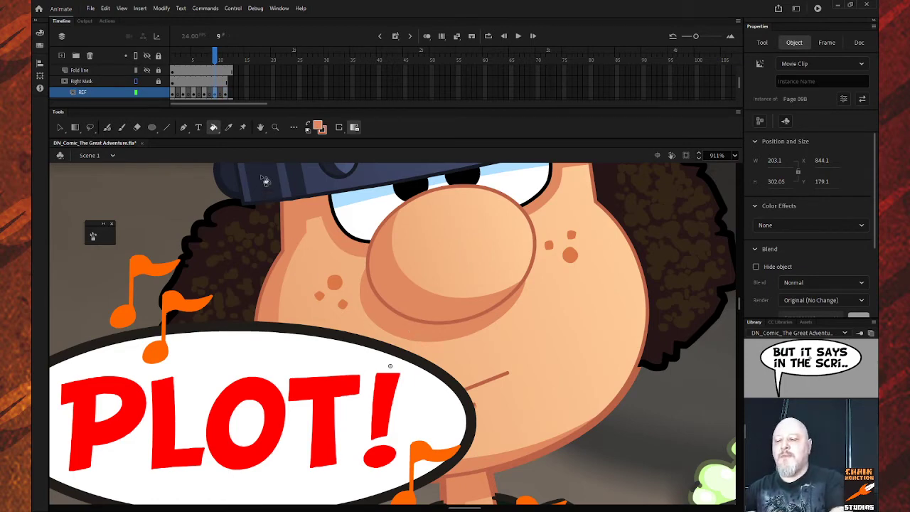
Step: Go to frame 11 and open the Boric Page 11A character symbol inside Page 11A for editing
key("period")
key("period")
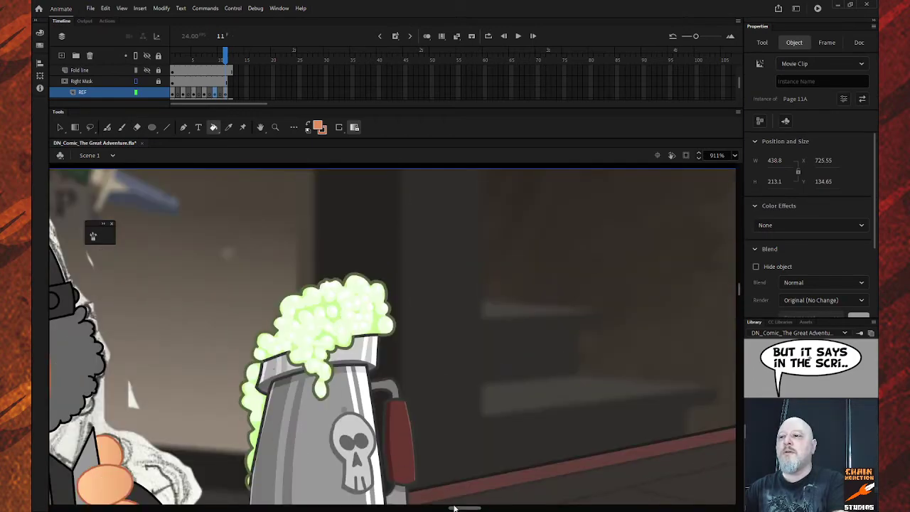
left_click_drag(455, 508, 433, 508)
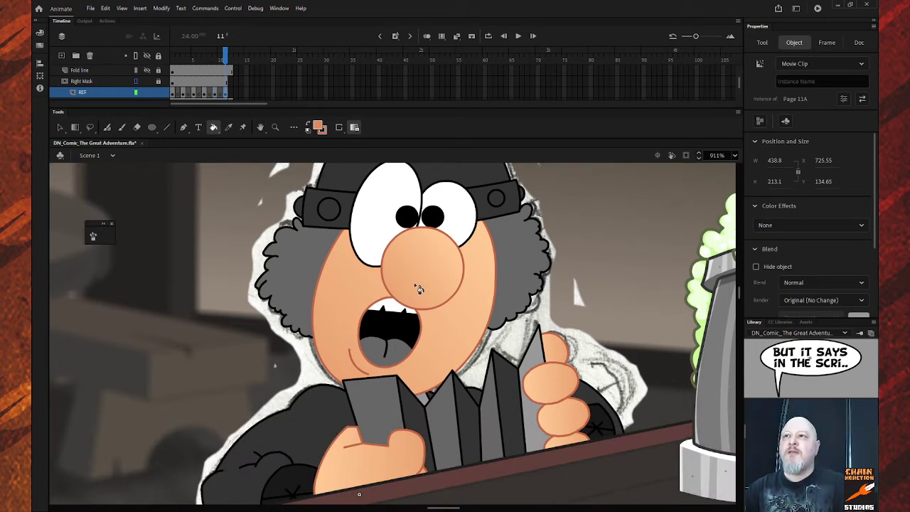
key("v")
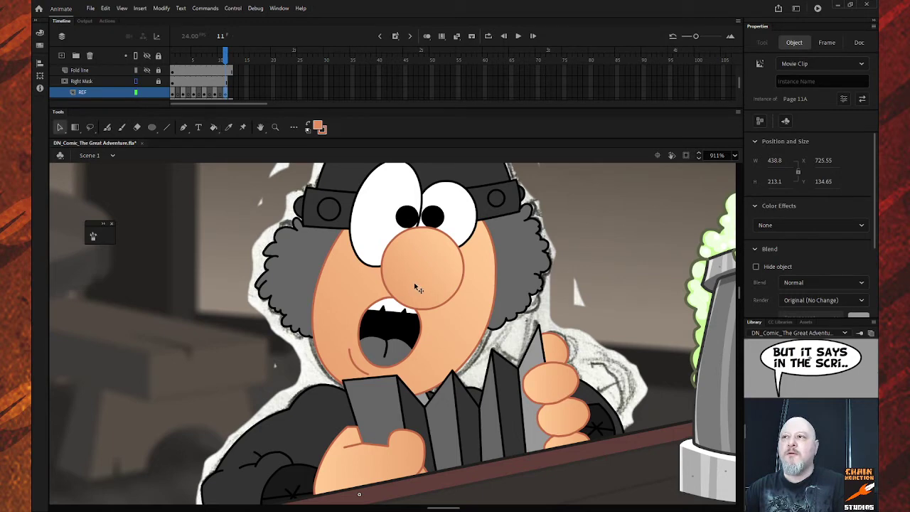
double_click(418, 289)
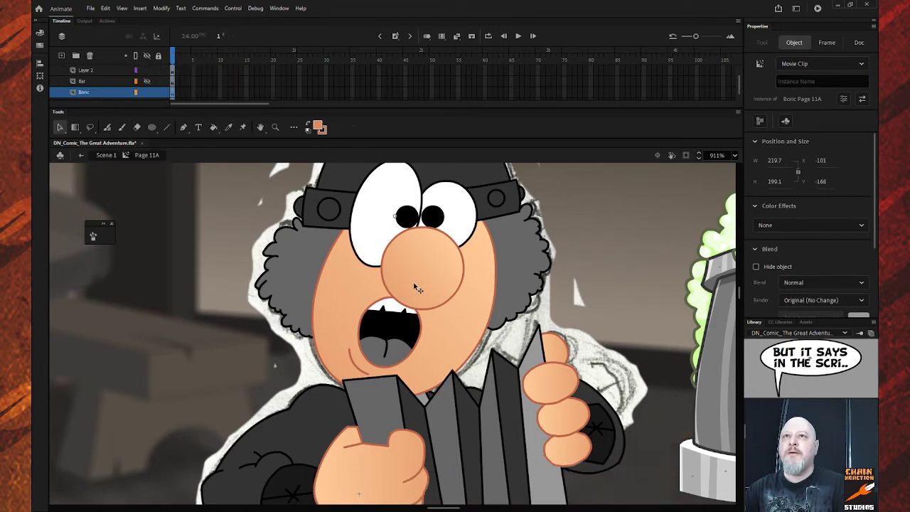
double_click(418, 289)
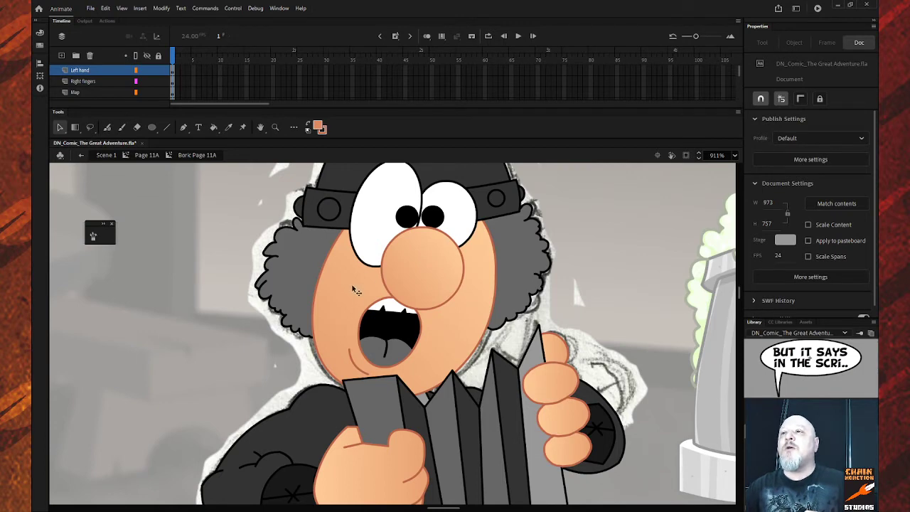
Step: Shade the nose's lower-left edge with the darker skin tone, using a green copy of its outline at X 109.8, Y 97.2 as a temporary guide
left_click(396, 283)
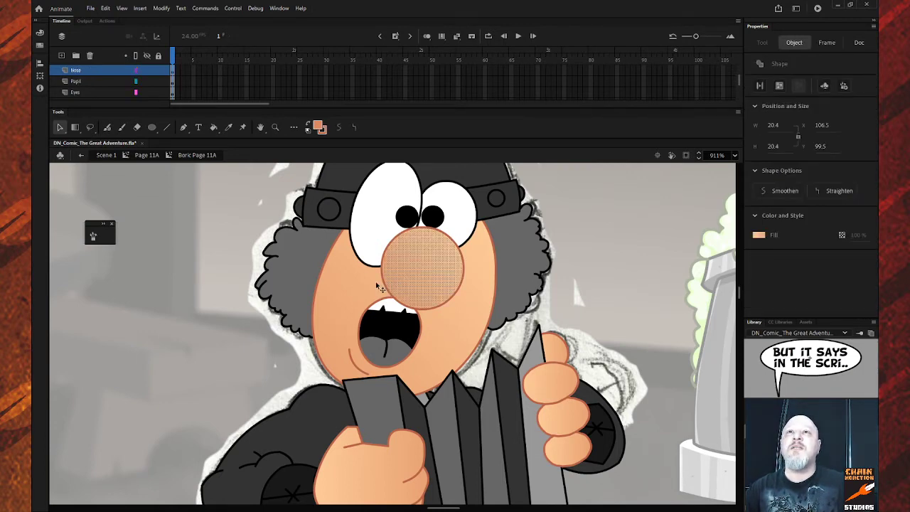
left_click(389, 293)
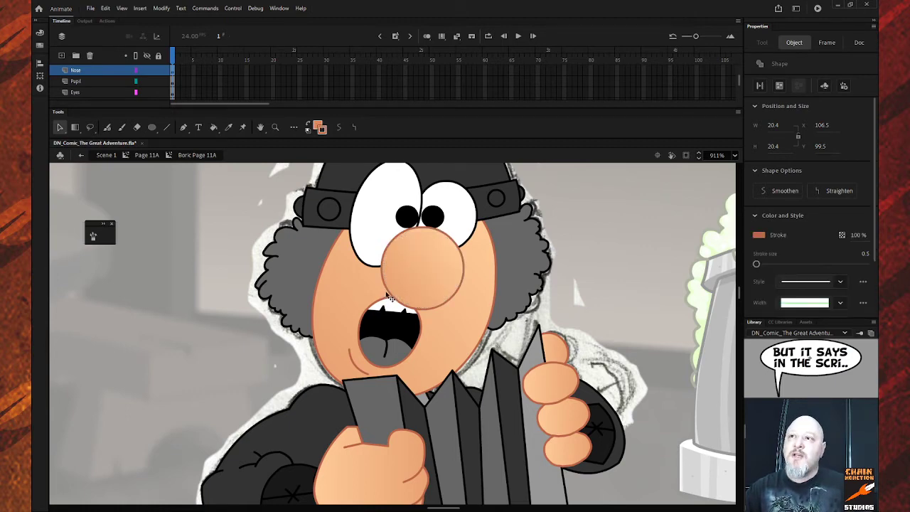
left_click_drag(389, 298, 401, 283)
key("ctrl+z")
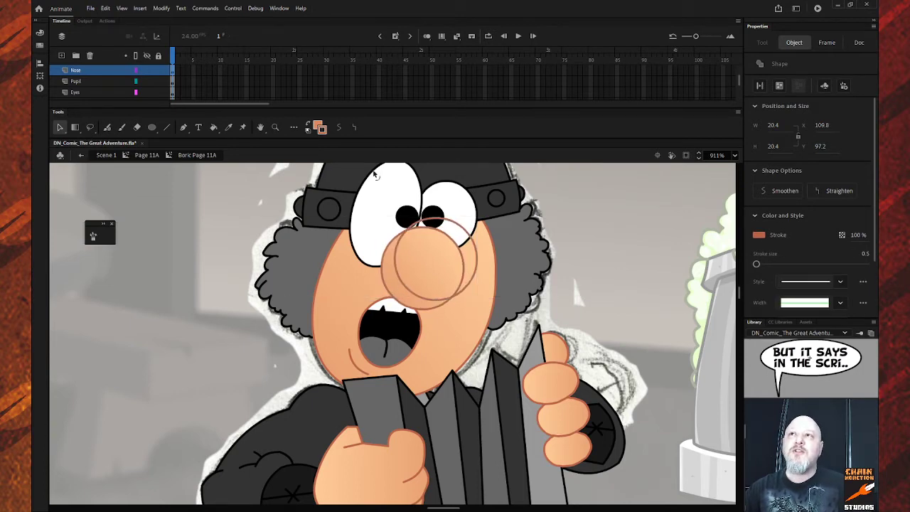
left_click(321, 129)
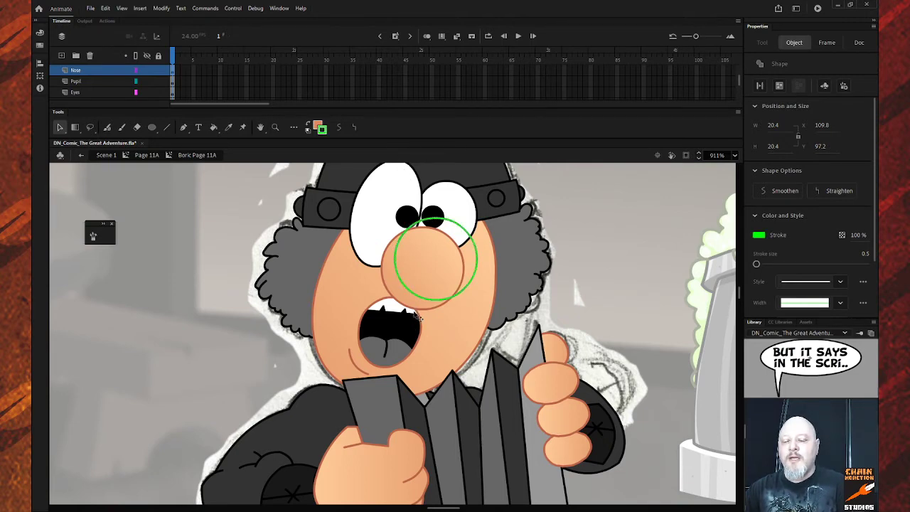
key("k")
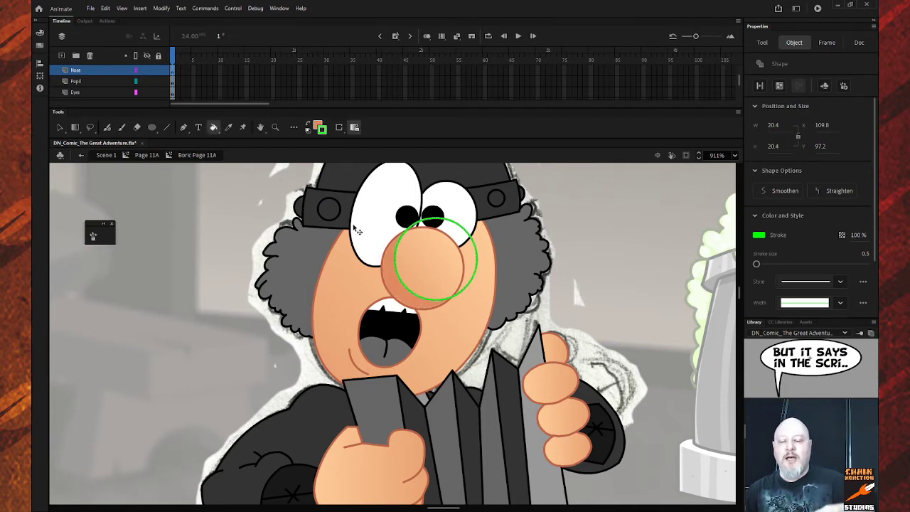
key("Delete")
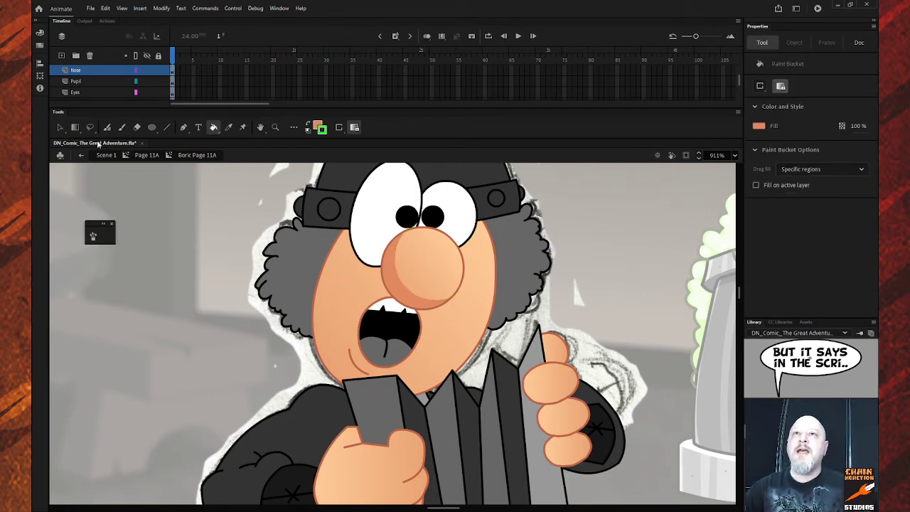
Step: Lock the REF layer, keeping it visible, so the reference bitmap cannot be selected
left_click(60, 128)
left_click(364, 305)
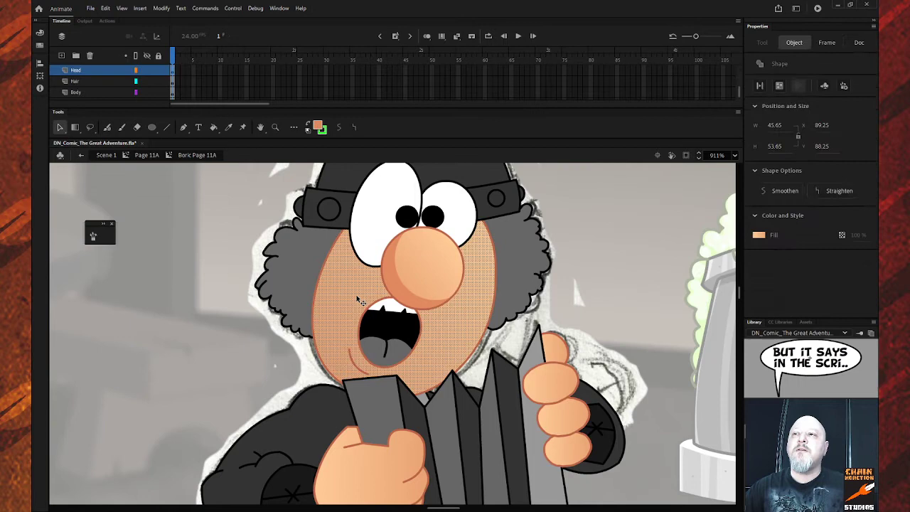
left_click(209, 283)
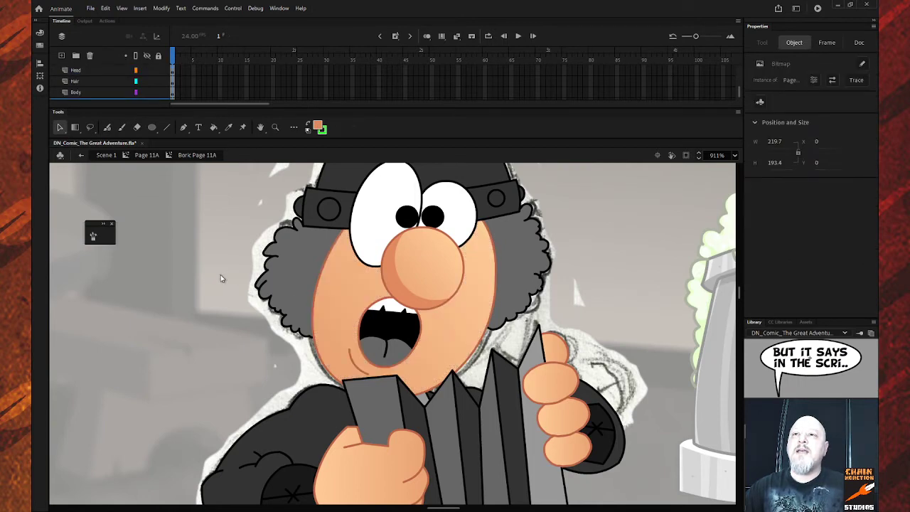
left_click(115, 70)
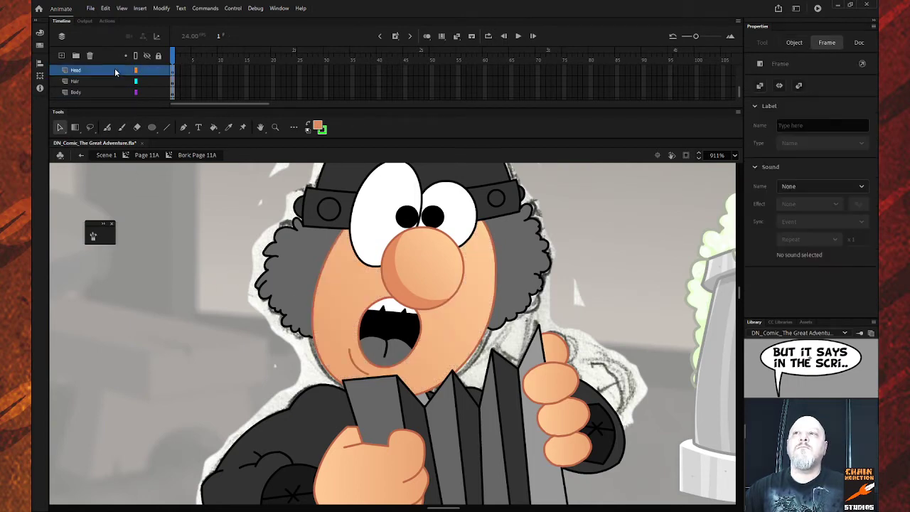
scroll(131, 92, "down", 1)
left_click(147, 92)
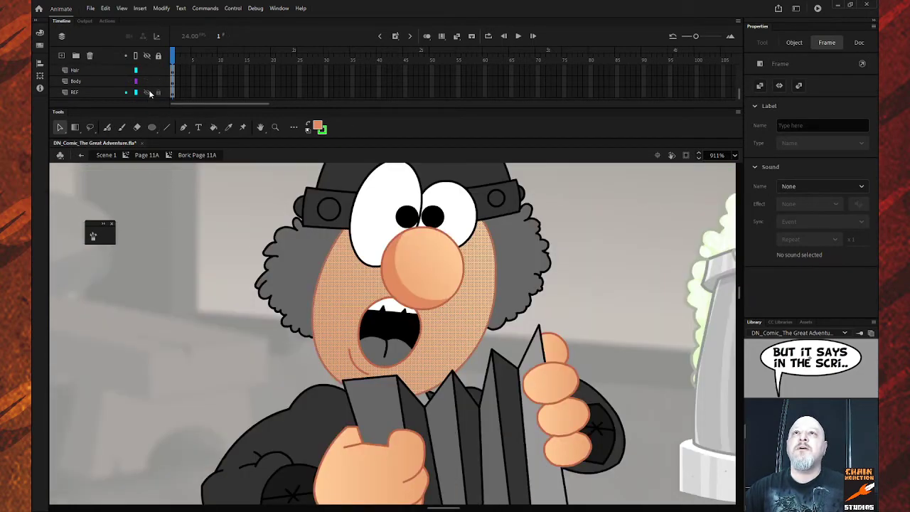
left_click(148, 92)
left_click(184, 232)
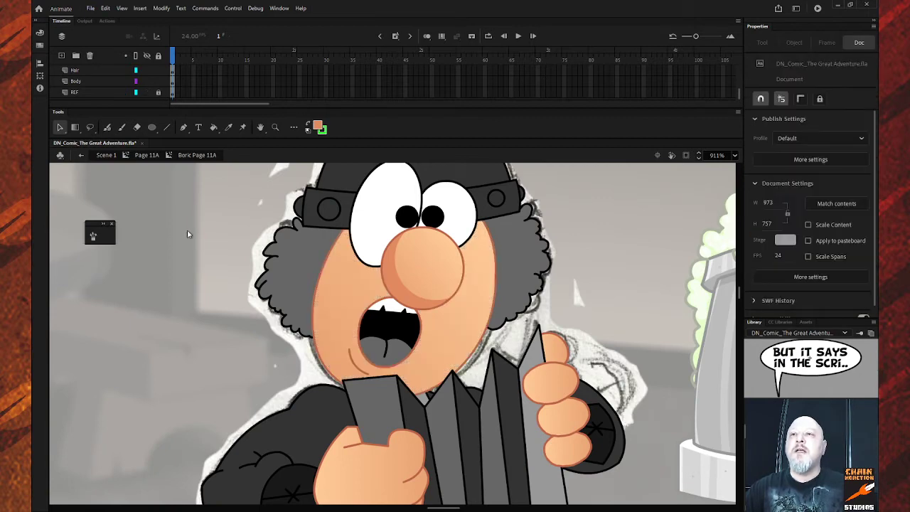
Step: Fill the nose's cast shadow on the Head layer with the darker skin tone, using the green nose outline nudged to X 104.1, Y 101.3 as guide
left_click(216, 267)
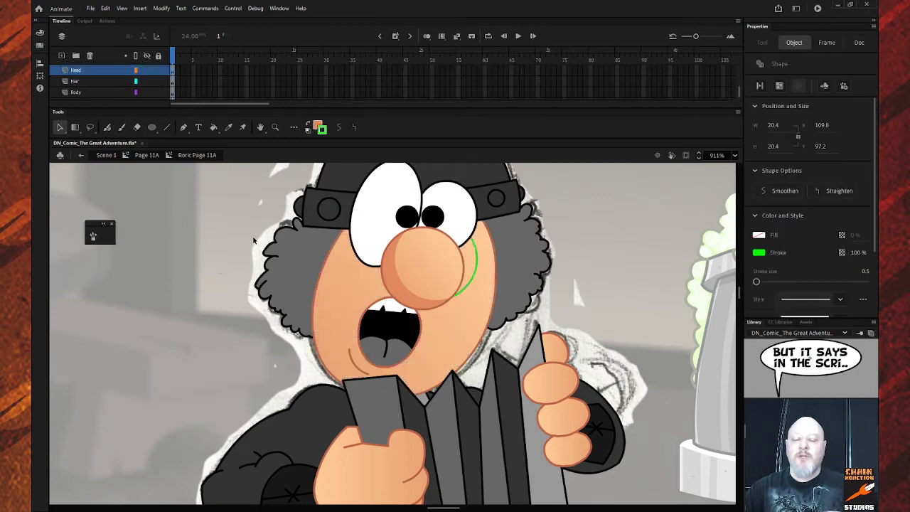
key("Left")
key("Left")
key("Left")
key("Left")
key("Left")
key("Left")
key("Down")
key("Down")
key("Down")
key("Down")
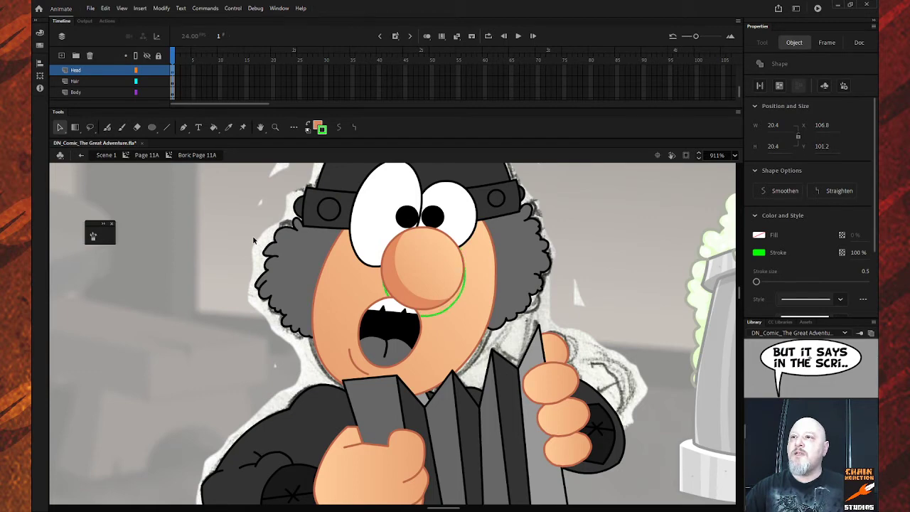
key("Left")
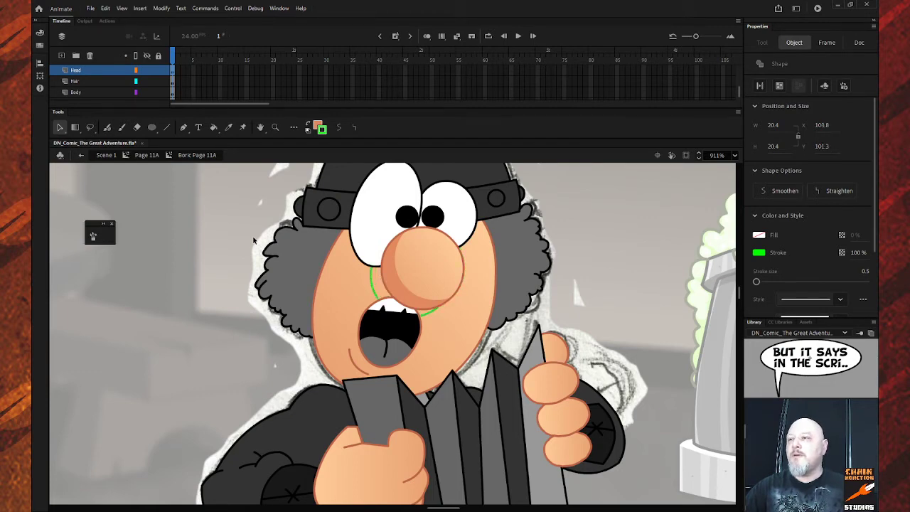
key("Right")
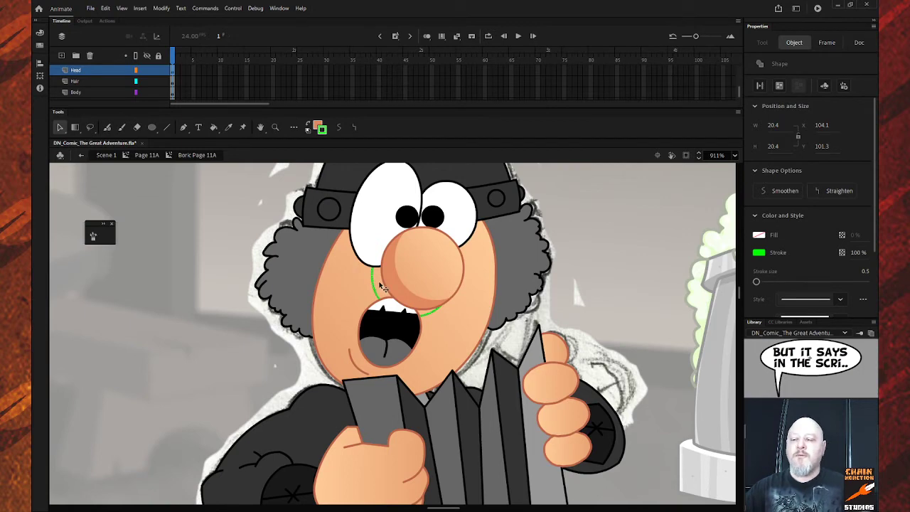
key("s")
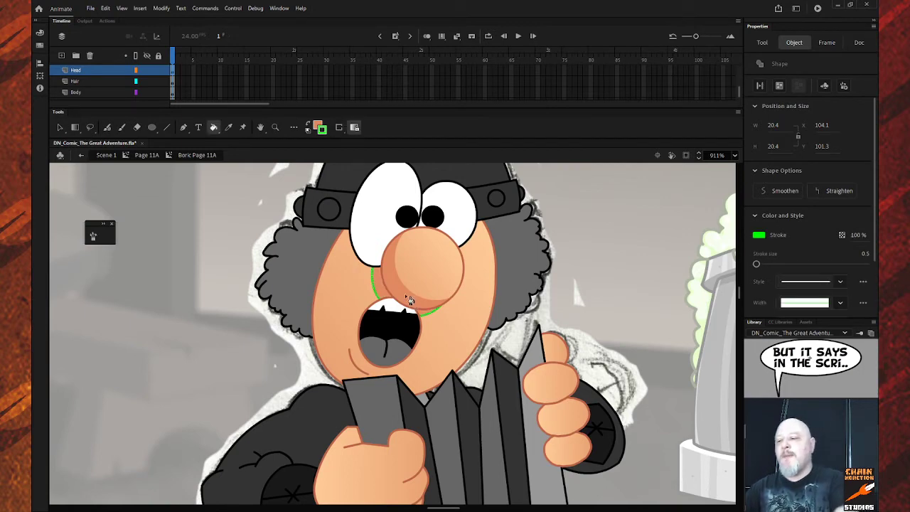
key("k")
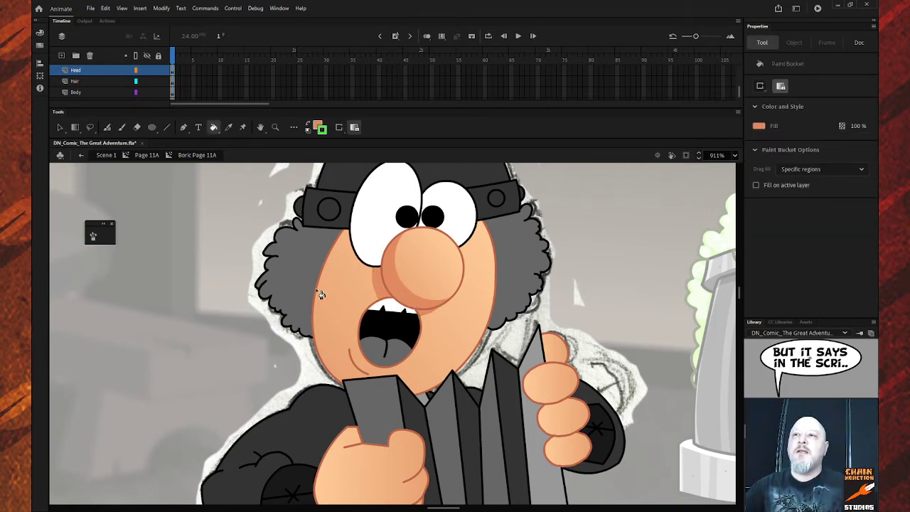
Step: Shade the face's left edge with the darker skin tone, using a green copy of the head outline at X 91.9, Y 86.7 as a temporary guide
key("v")
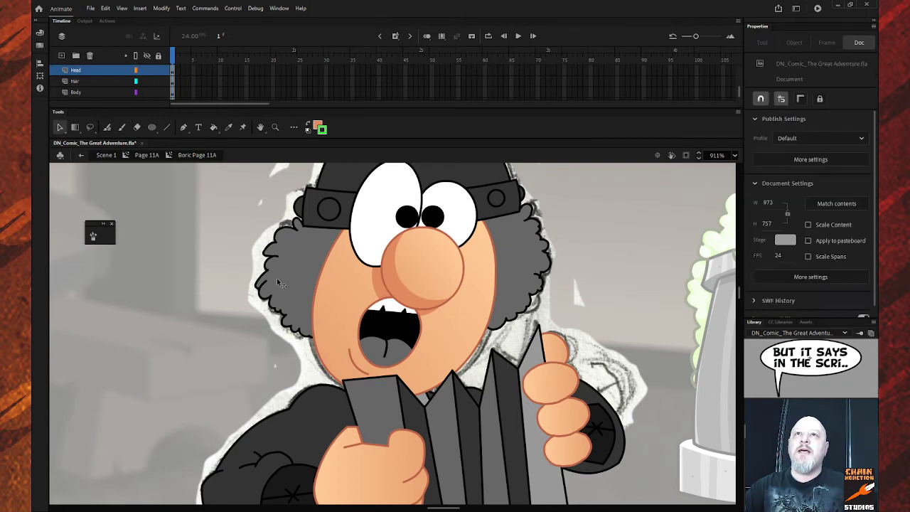
left_click(313, 313)
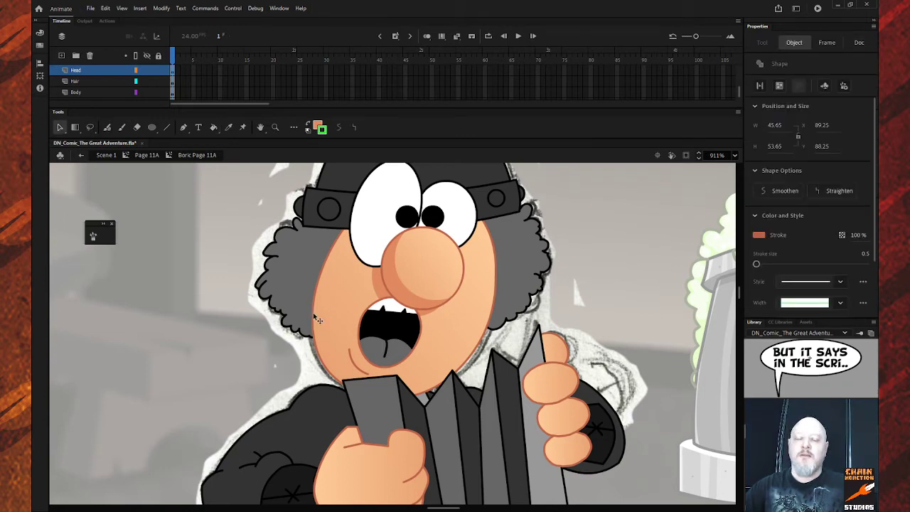
double_click(323, 306)
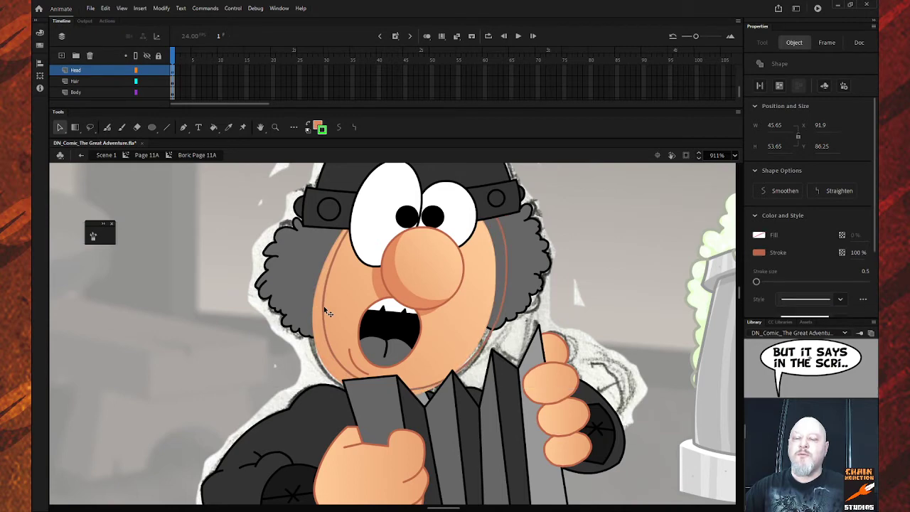
left_click(325, 309)
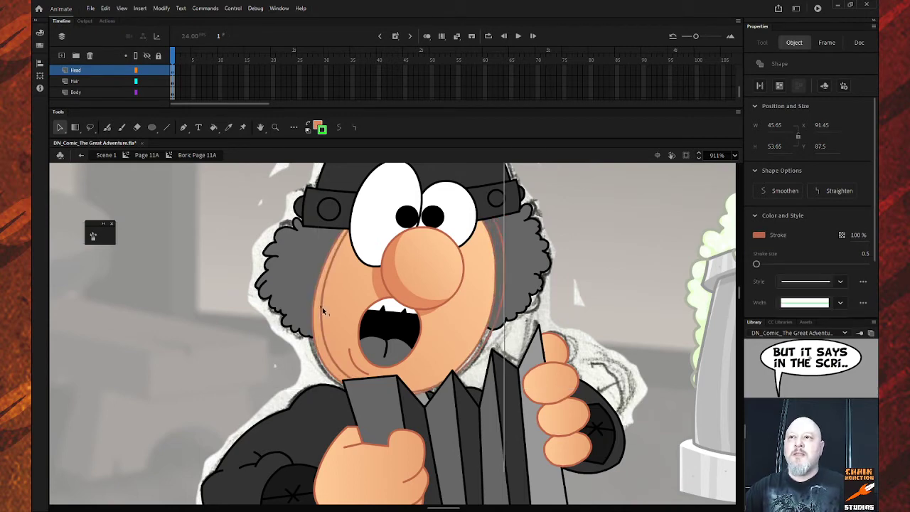
left_click(324, 310)
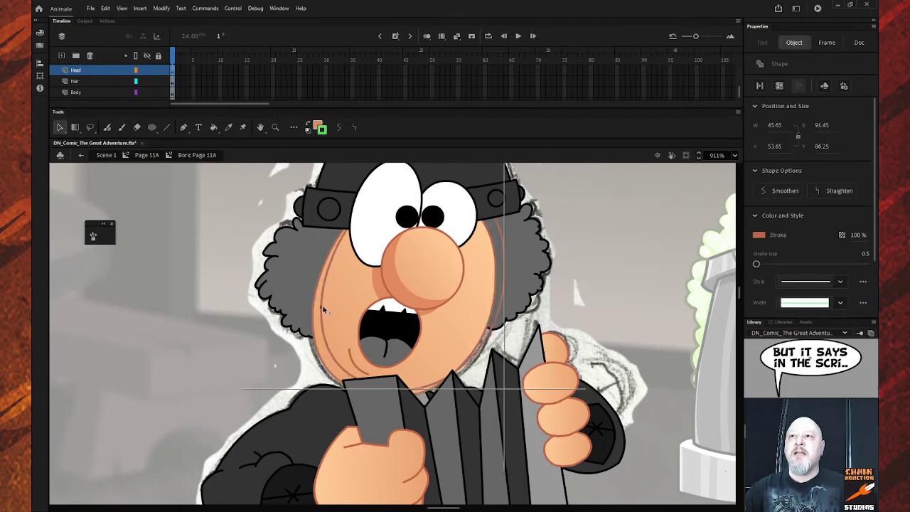
left_click(323, 131)
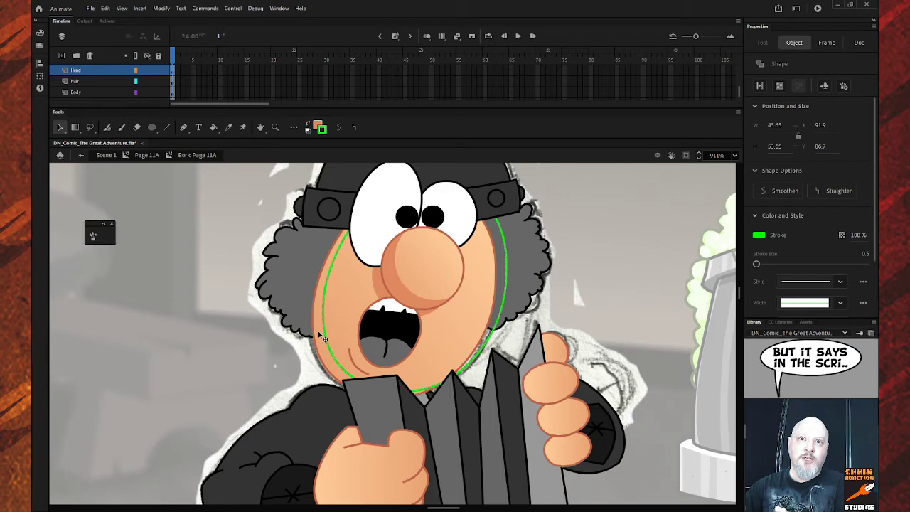
key("k")
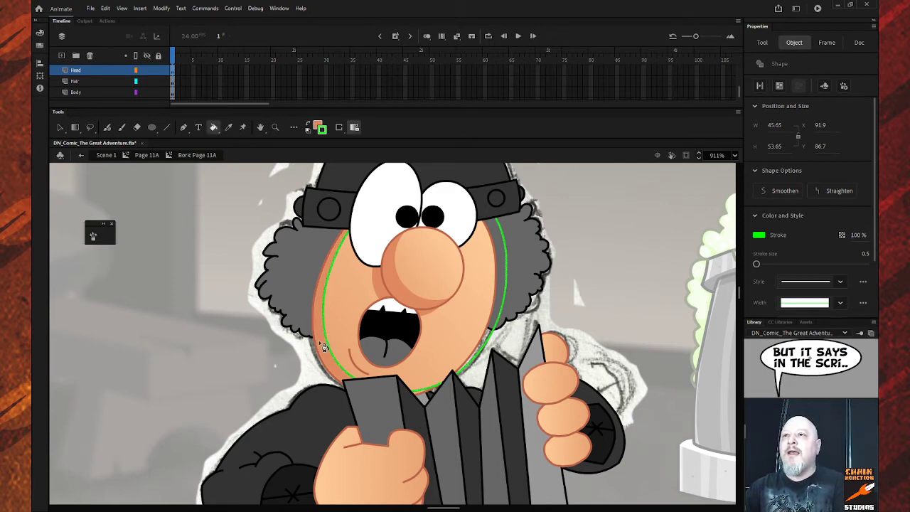
left_click(377, 303)
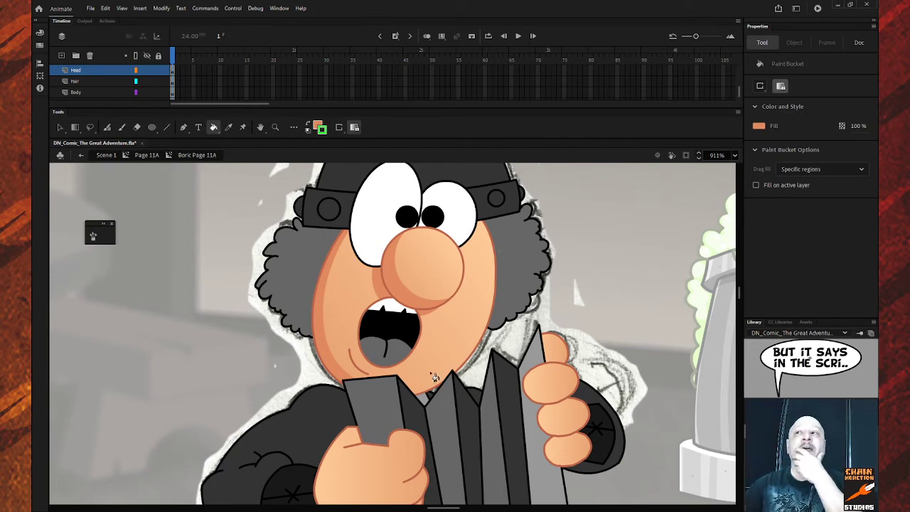
Step: Shade the lower-left edges of the three Right fingers shapes with the darker skin tone, using a green copy of their outlines at X 143.05, Y 131.9
scroll(441, 400, "down", 3)
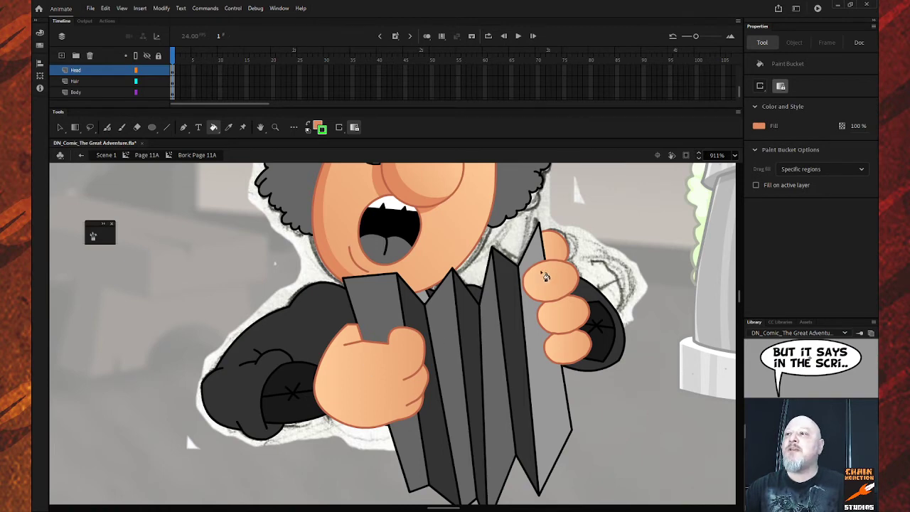
left_click(60, 128)
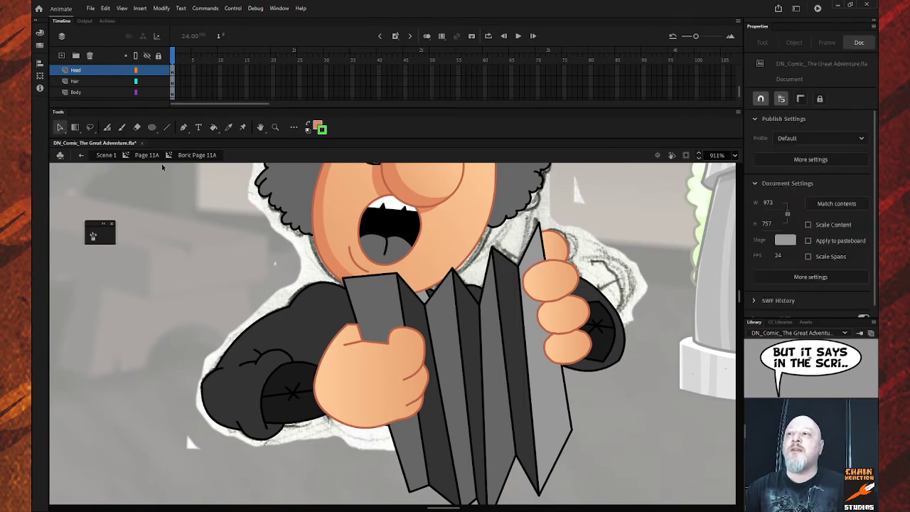
left_click(539, 272)
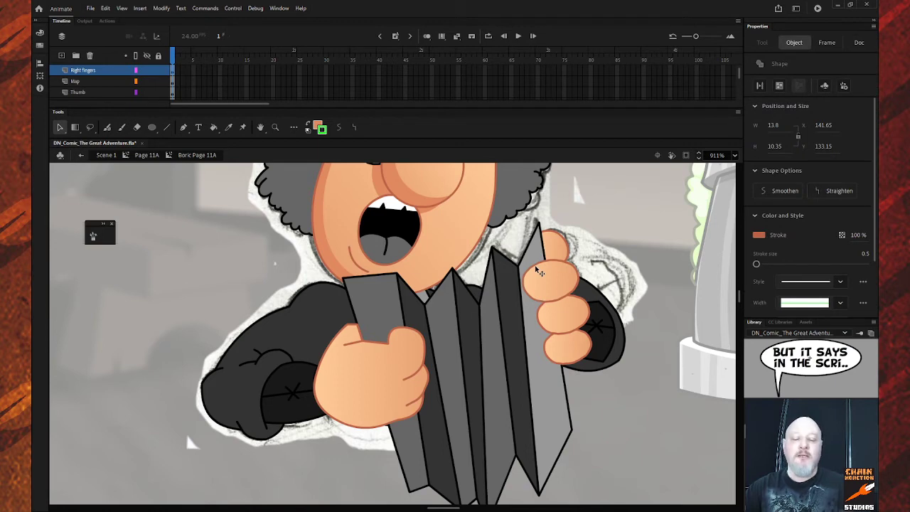
left_click(558, 305)
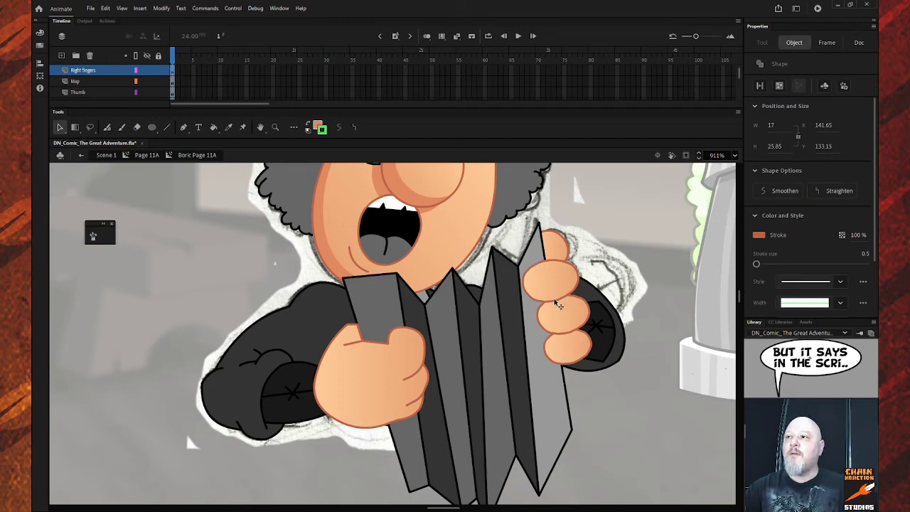
left_click(559, 305)
left_click(557, 304)
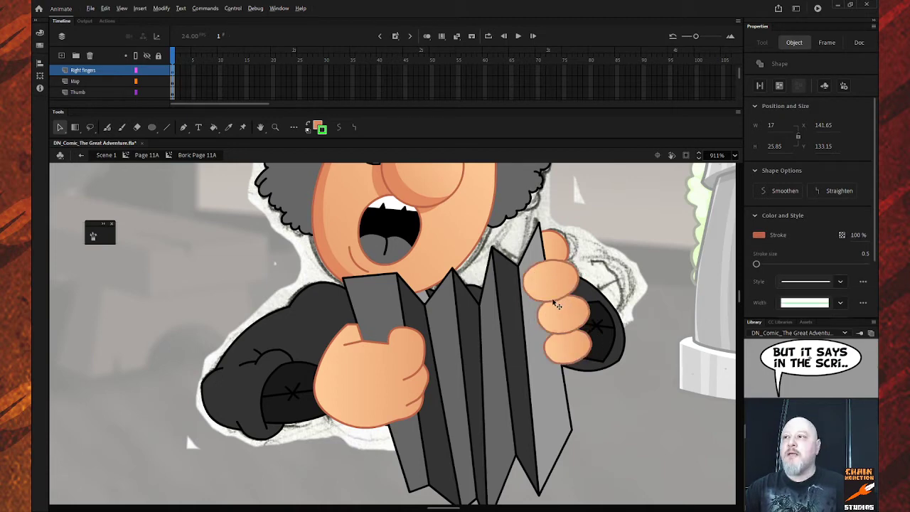
left_click_drag(558, 304, 559, 296)
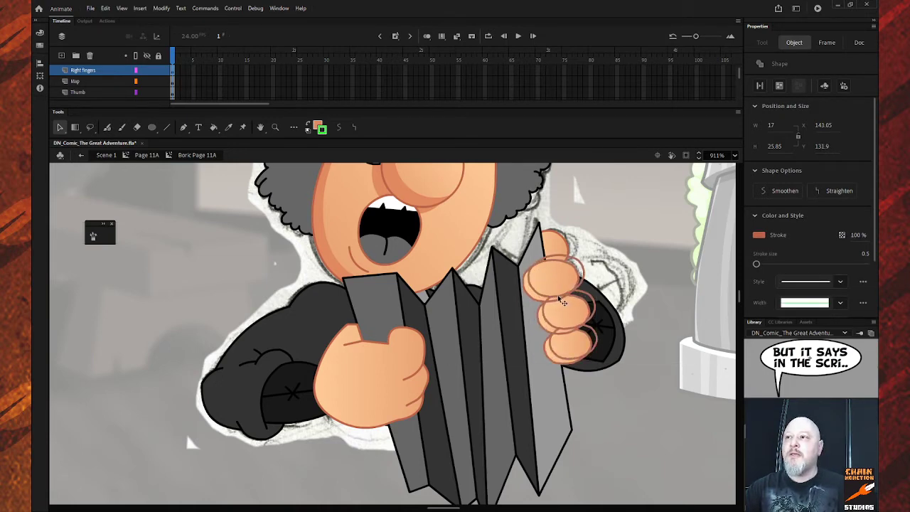
left_click(324, 130)
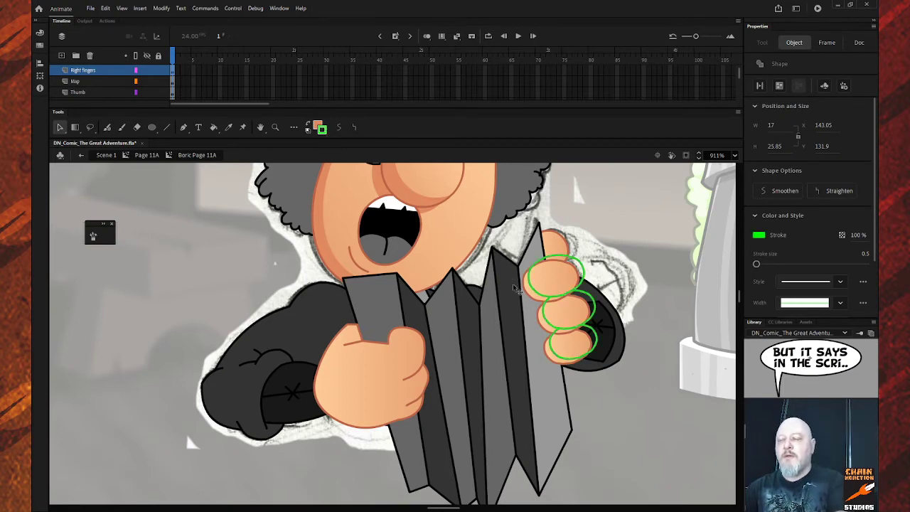
key("k")
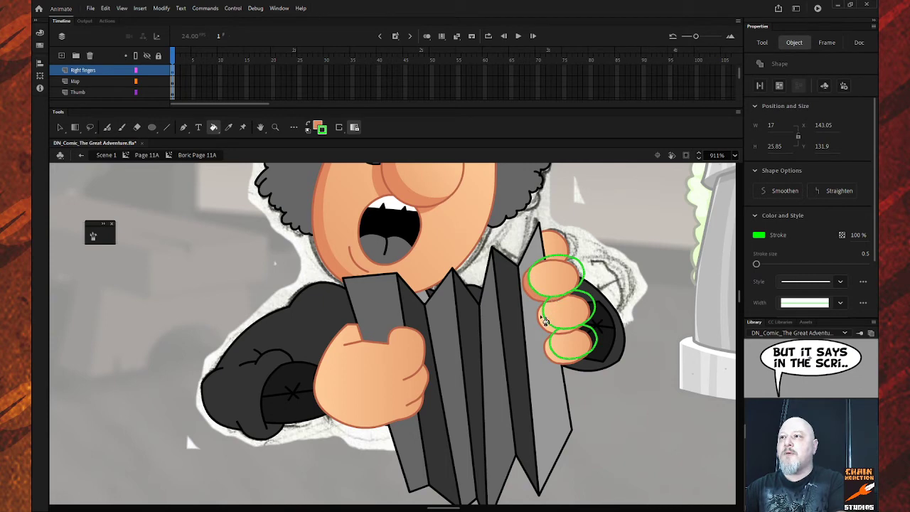
left_click(555, 356)
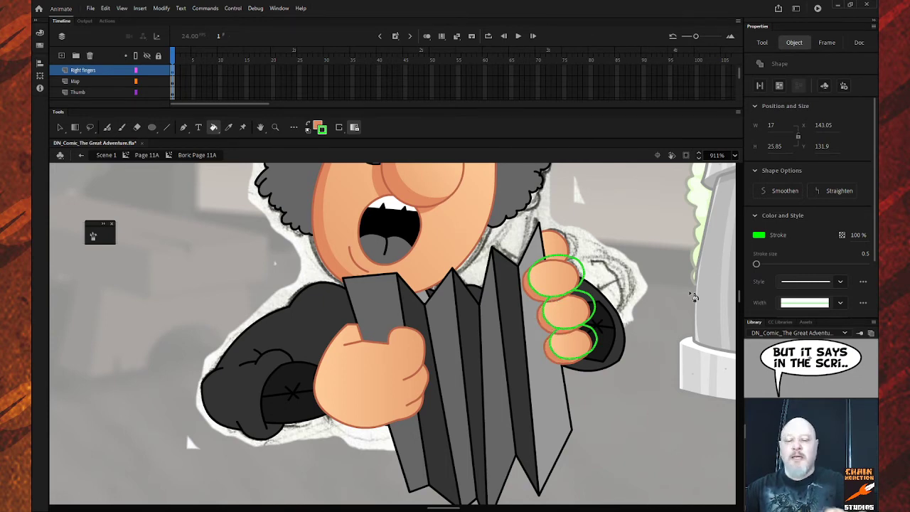
Step: Fill the cast shadows on the right fingers with the green outlines nudged to X 141.35, Y 134.3, and remove the outlines
key("Down")
key("Down")
key("Down")
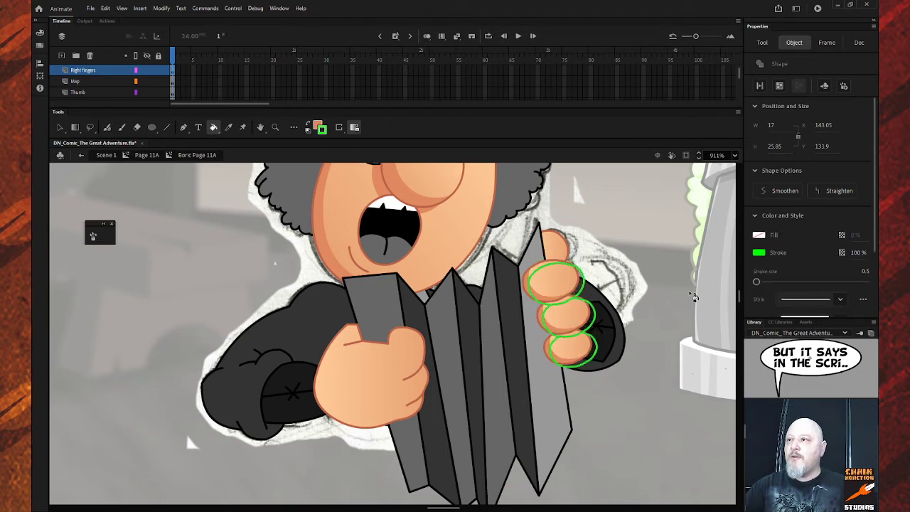
key("Left")
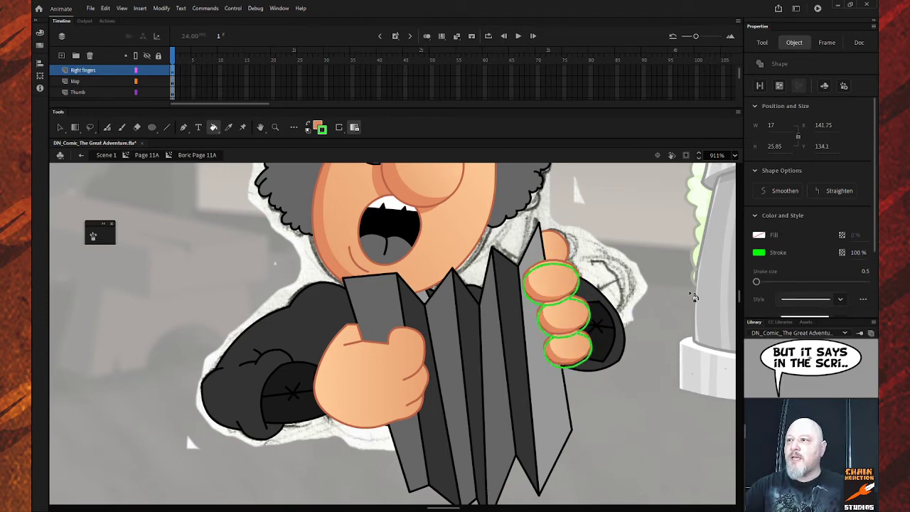
key("Down")
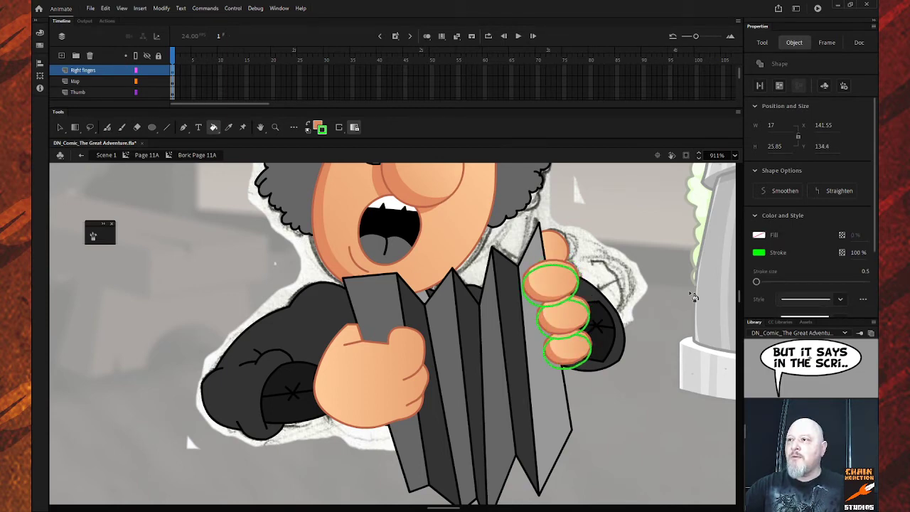
key("Left")
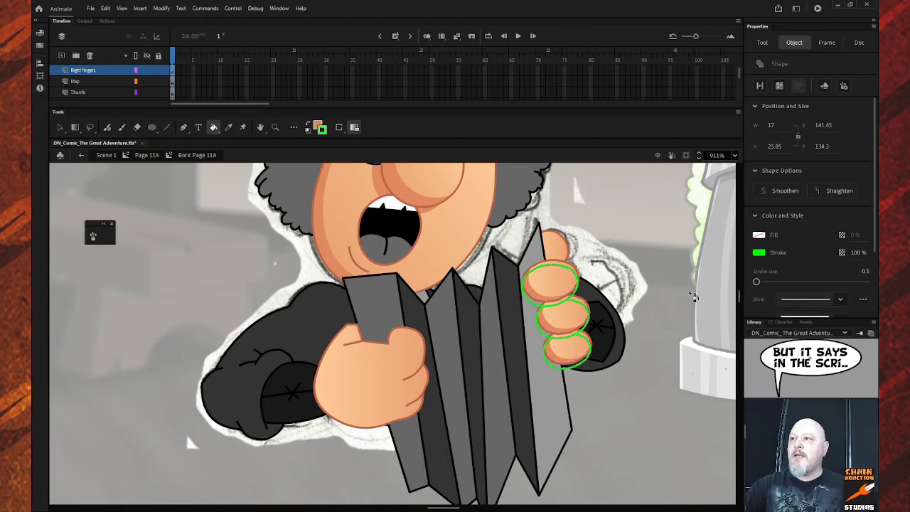
key("Up")
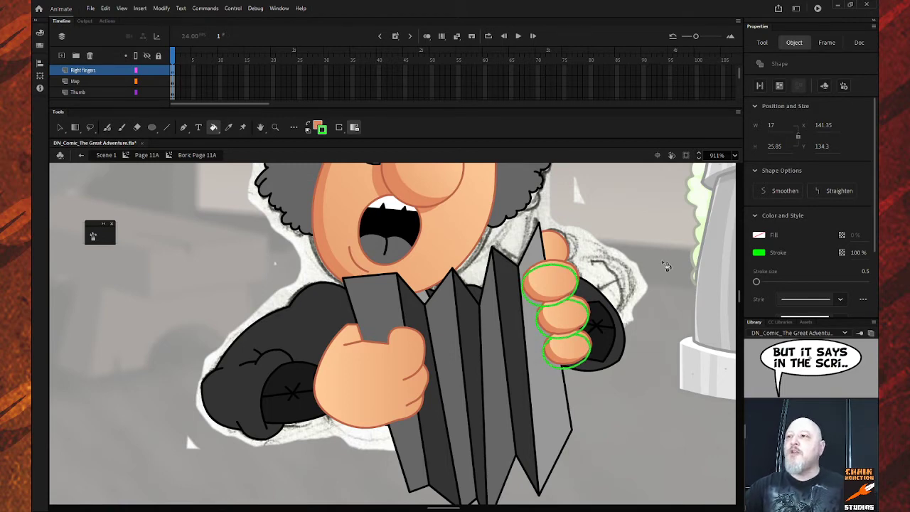
left_click(554, 310)
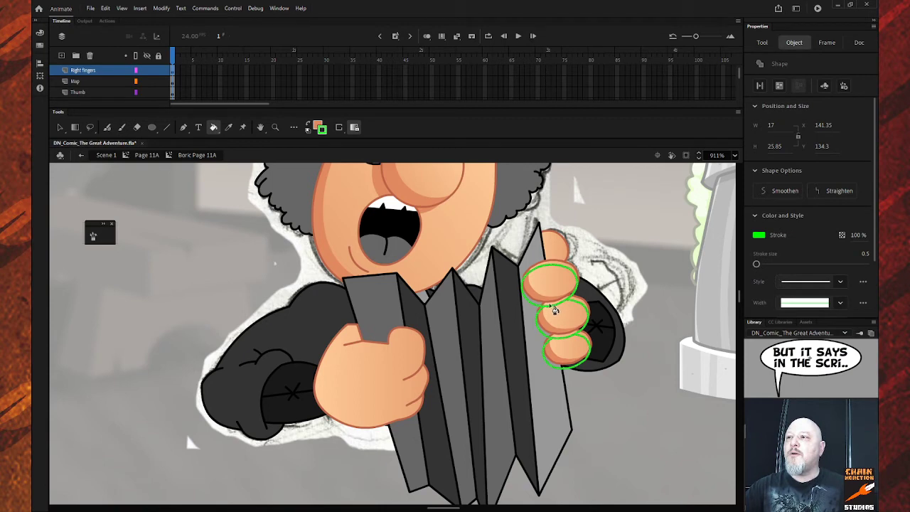
left_click(633, 350)
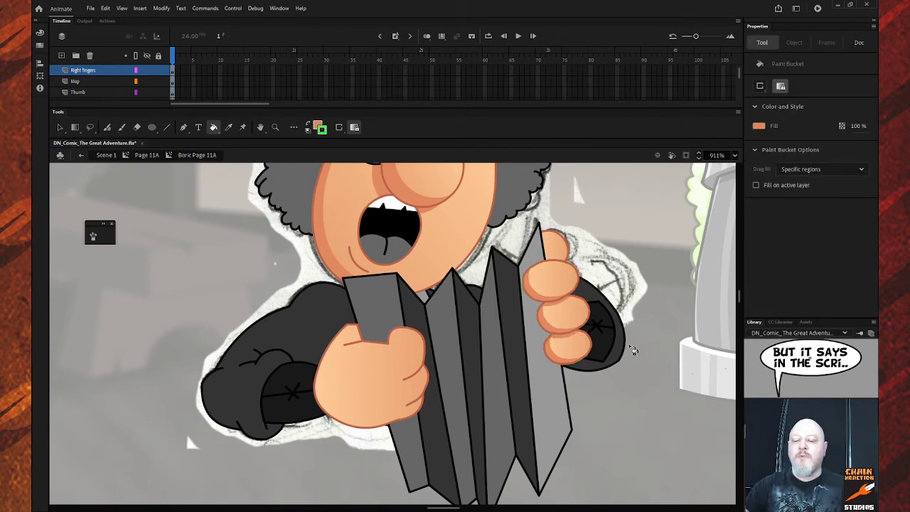
Step: Bring back the green finger outlines, nudge them to X 142.35, Y 134.3 to refine the shadow edges, and delete them
key("ctrl+a")
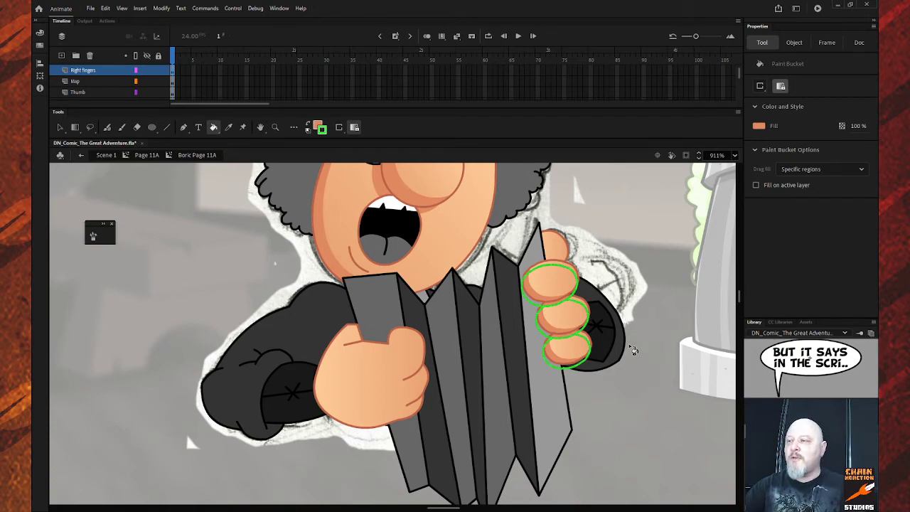
key("ctrl+a")
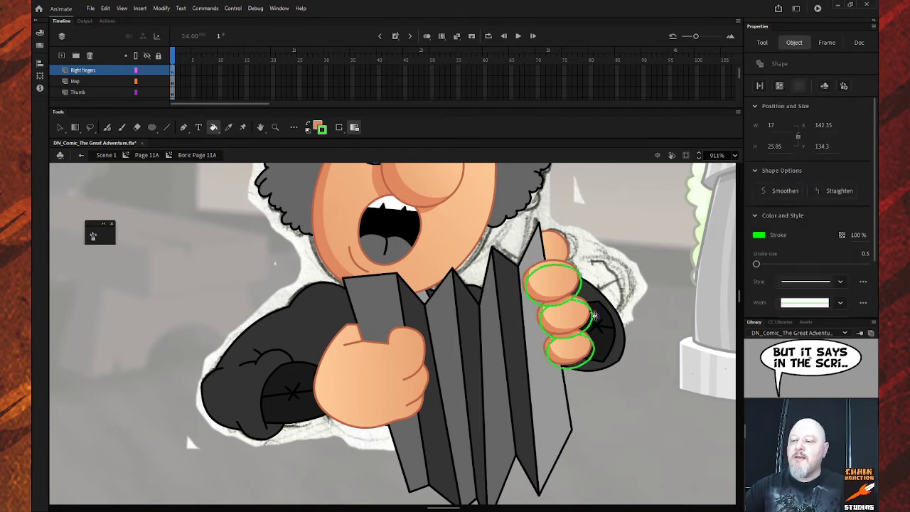
key("ctrl+shift+a")
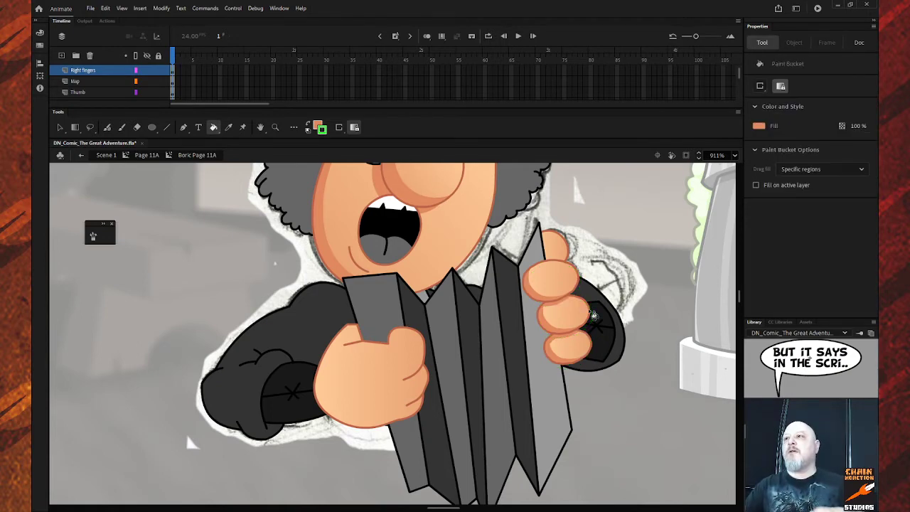
Step: Shade the fingertip on the Thumb layer with the darker skin tone, using a green copy of its outline at X 147, Y 123.75 as a temporary guide
scroll(571, 290, "up", 3)
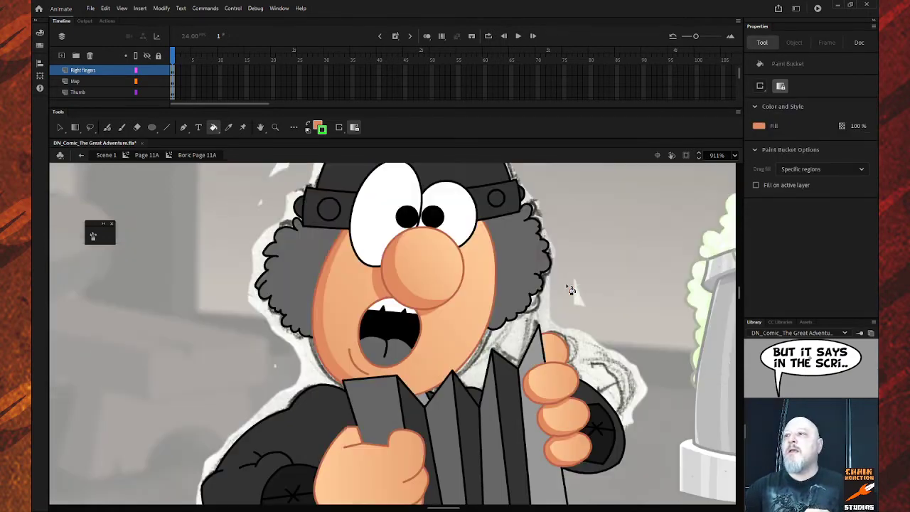
left_click(557, 348)
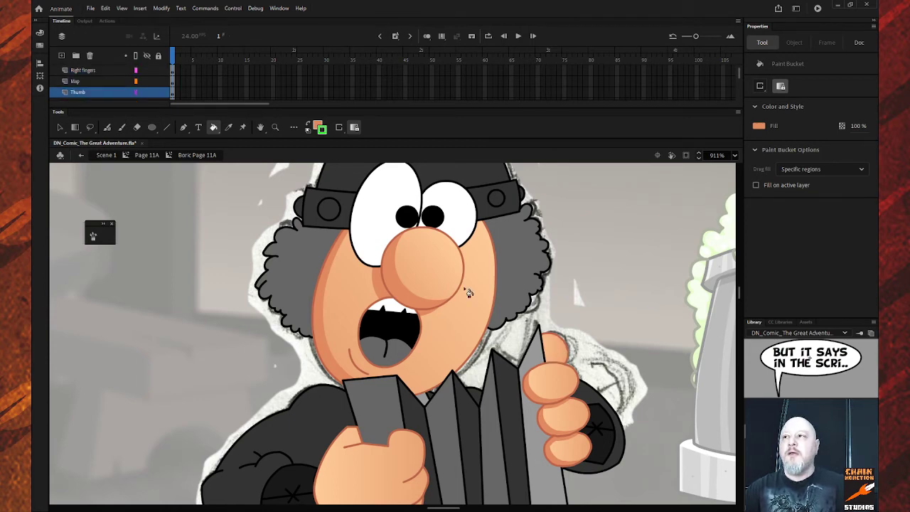
left_click(60, 127)
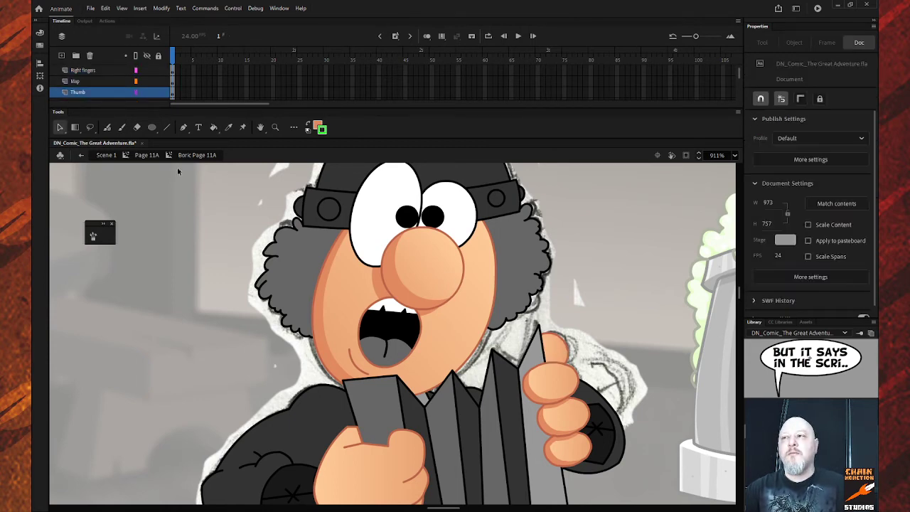
left_click(560, 340)
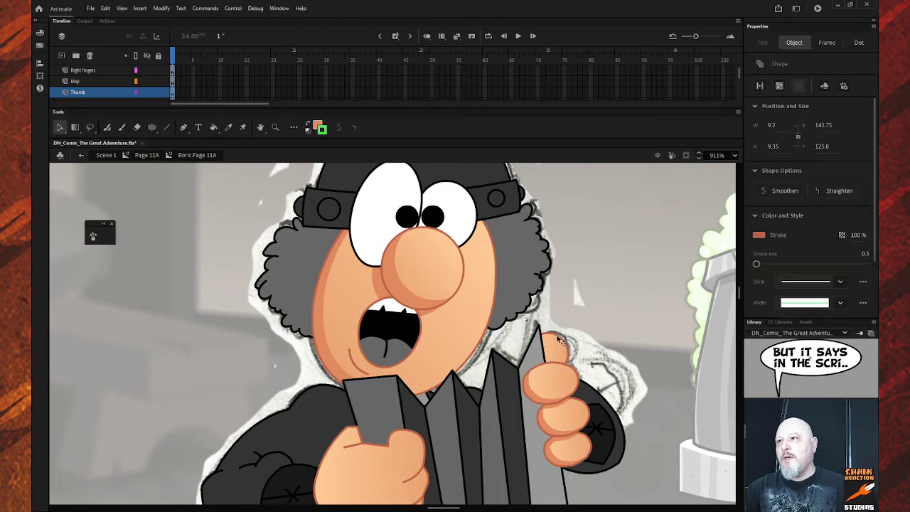
left_click_drag(559, 339, 572, 330)
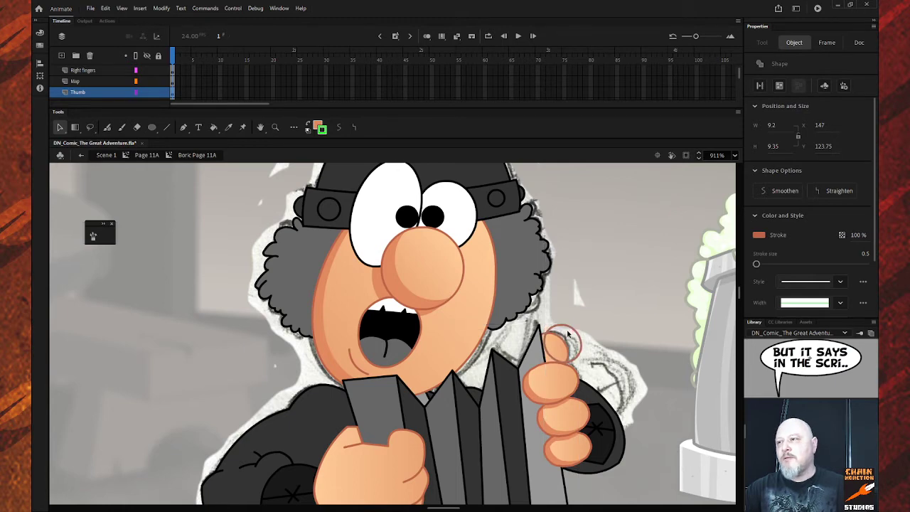
left_click(326, 133)
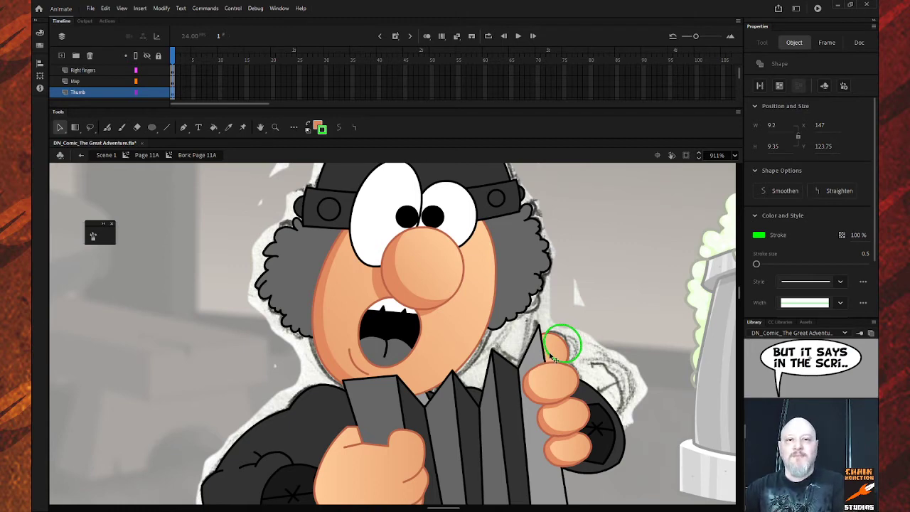
key("k")
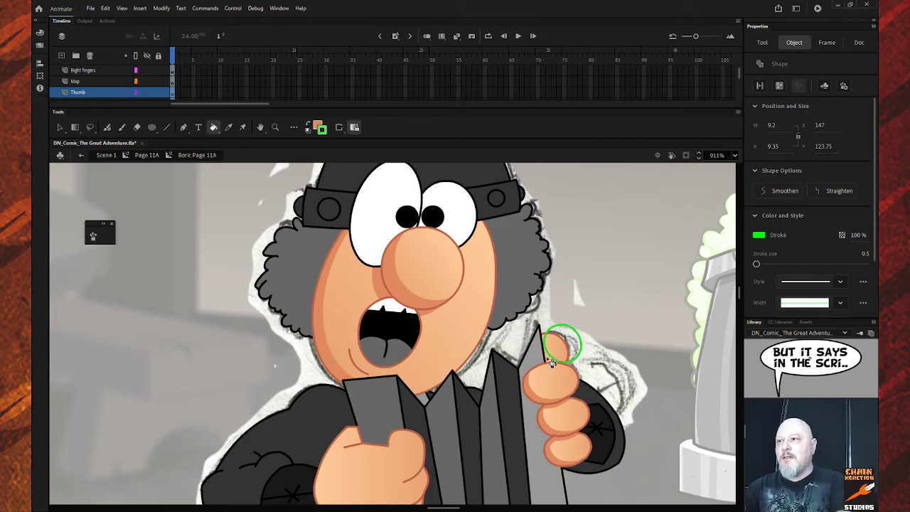
key("Delete")
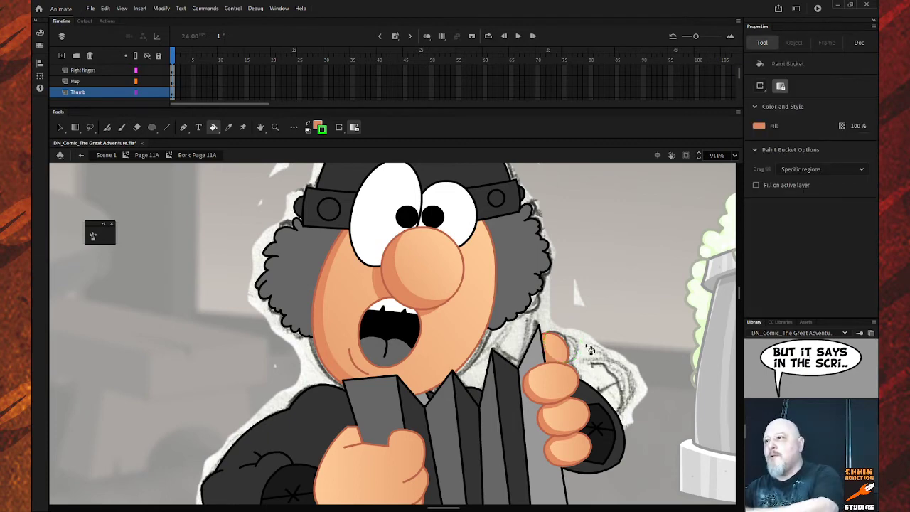
Step: Bend the left hand's outline below the folded map into a smoother curve
scroll(595, 335, "down", 3)
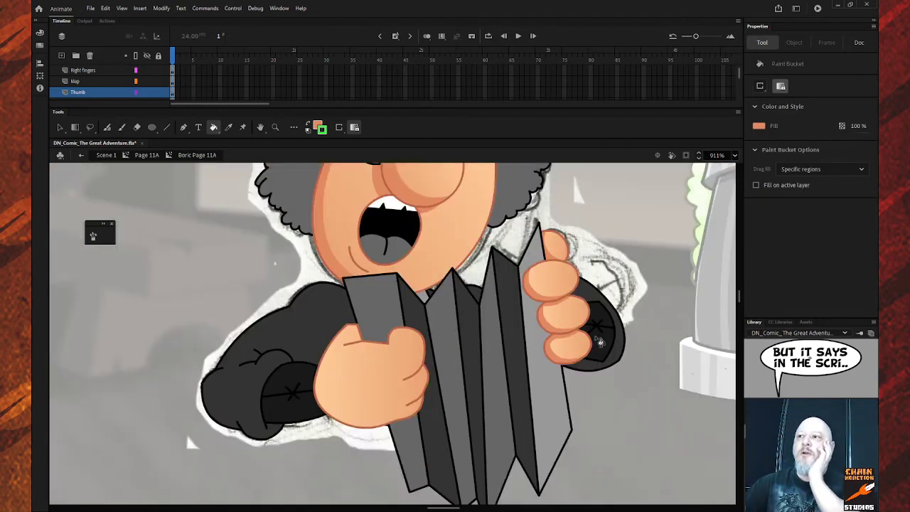
scroll(598, 340, "down", 3)
scroll(598, 340, "up", 3)
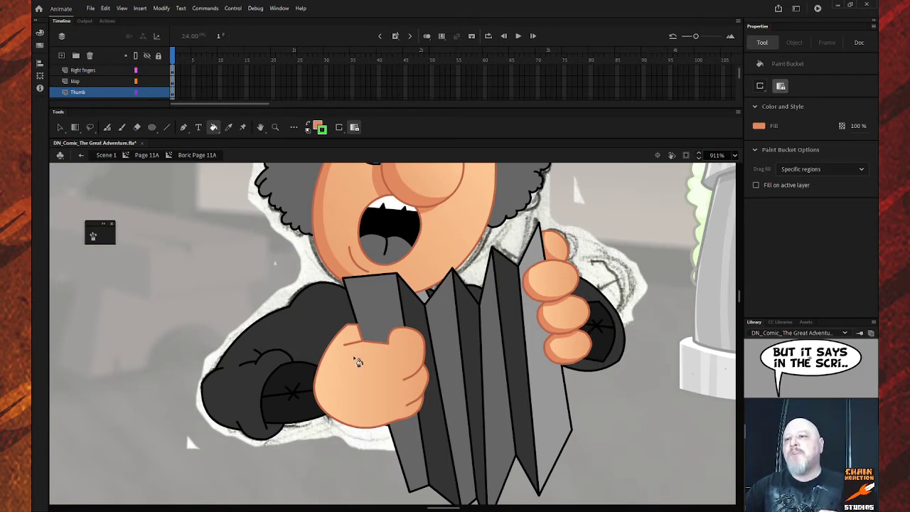
key("v")
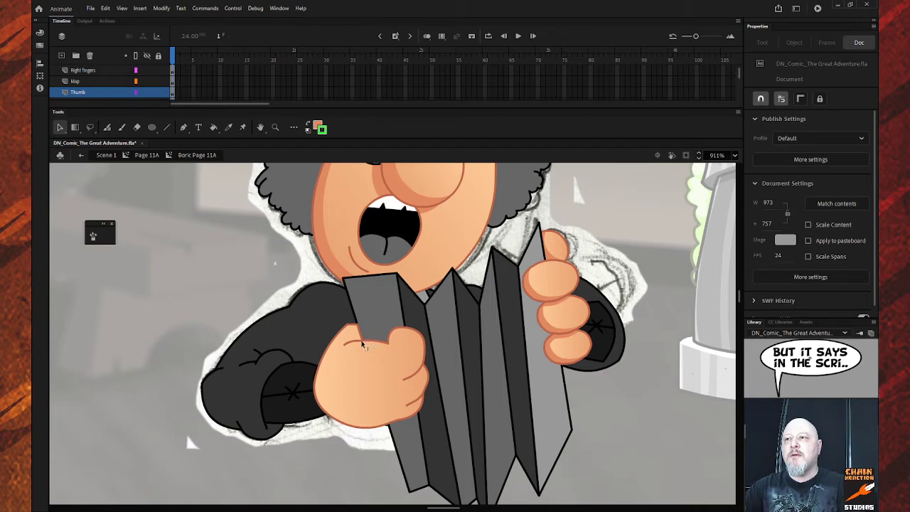
left_click_drag(363, 345, 391, 349)
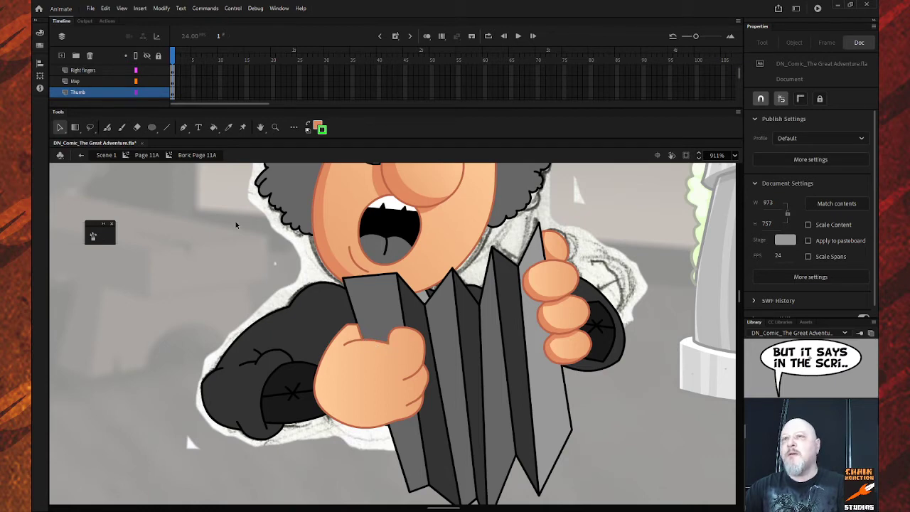
Step: Draw a short green guide line on the Left hand layer, from the hand's upper outline into the base of the index finger
left_click(166, 127)
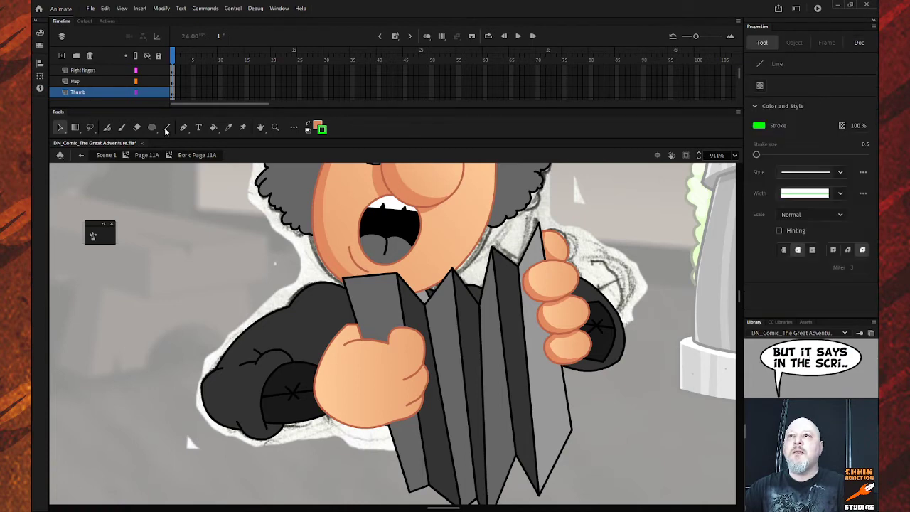
left_click(391, 346, "ctrl")
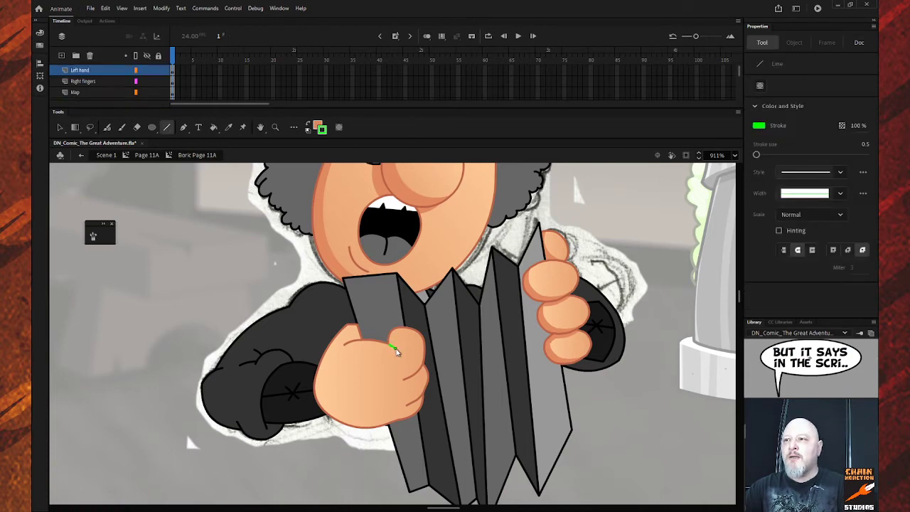
left_click_drag(397, 349, 390, 344)
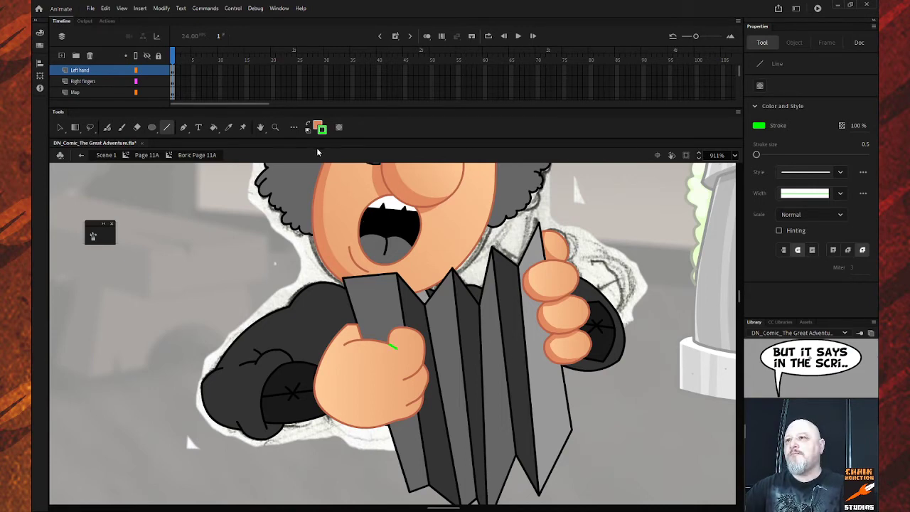
left_click(60, 128)
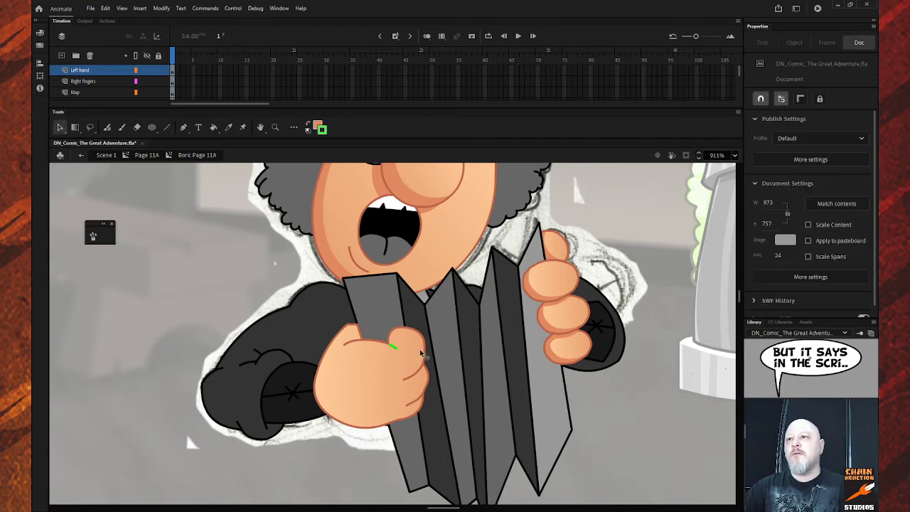
Step: Delete the short green guide on the left hand and paint a green arrow pointing down toward the raised fingers from the upper right
left_click(395, 347)
key("Delete")
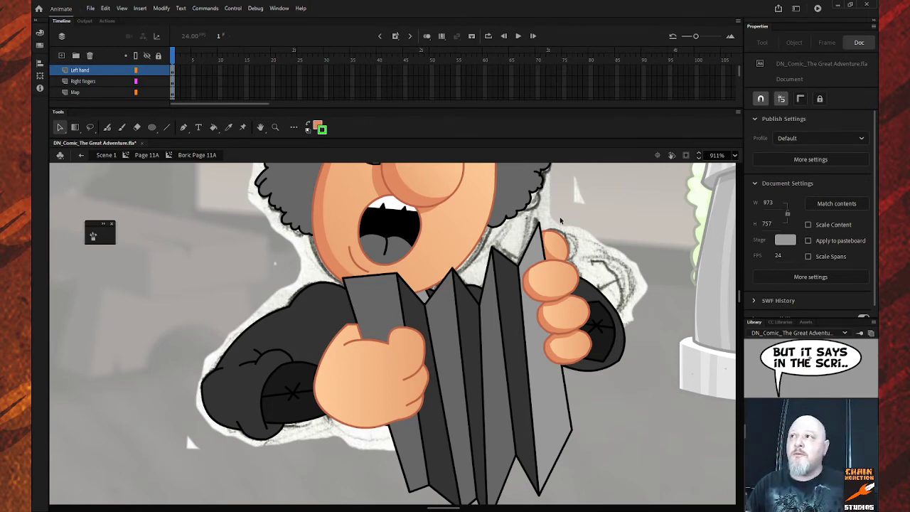
key("y")
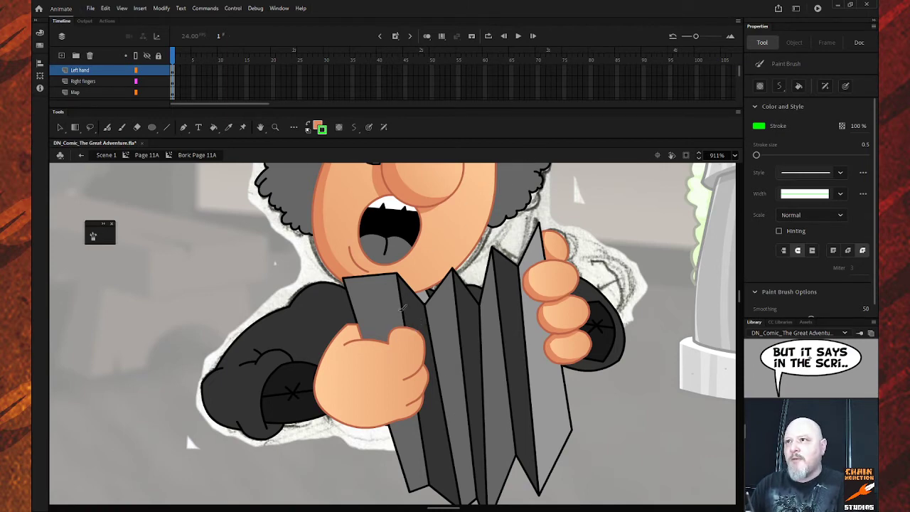
left_click_drag(593, 209, 628, 176)
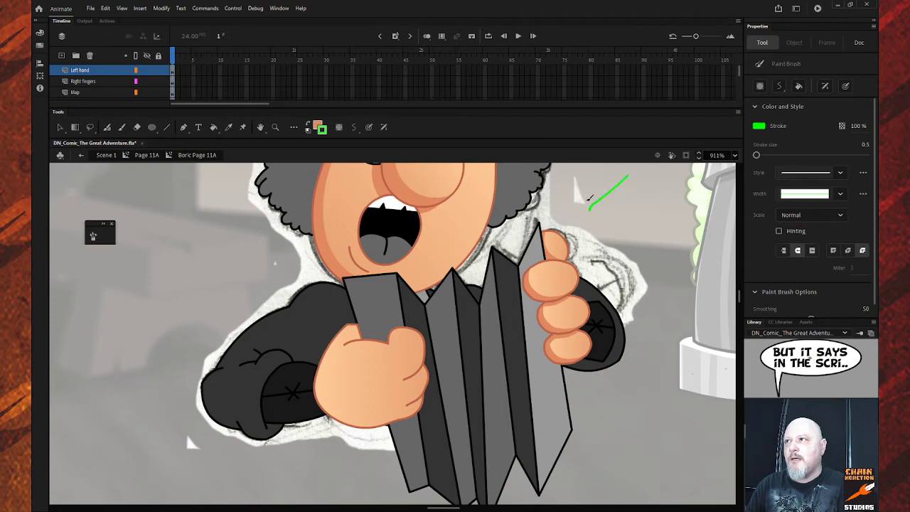
left_click_drag(623, 208, 582, 191)
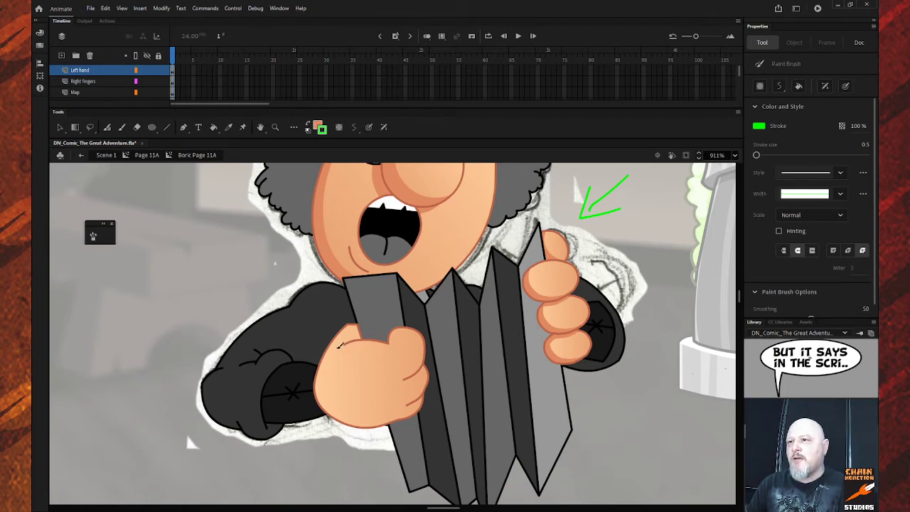
left_click_drag(333, 348, 342, 350)
key("ctrl+z")
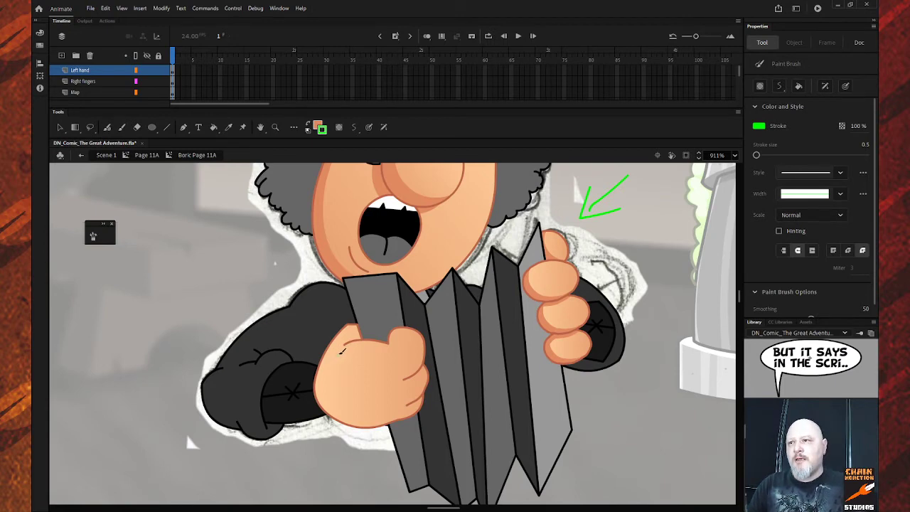
left_click_drag(337, 353, 349, 345)
key("ctrl+z")
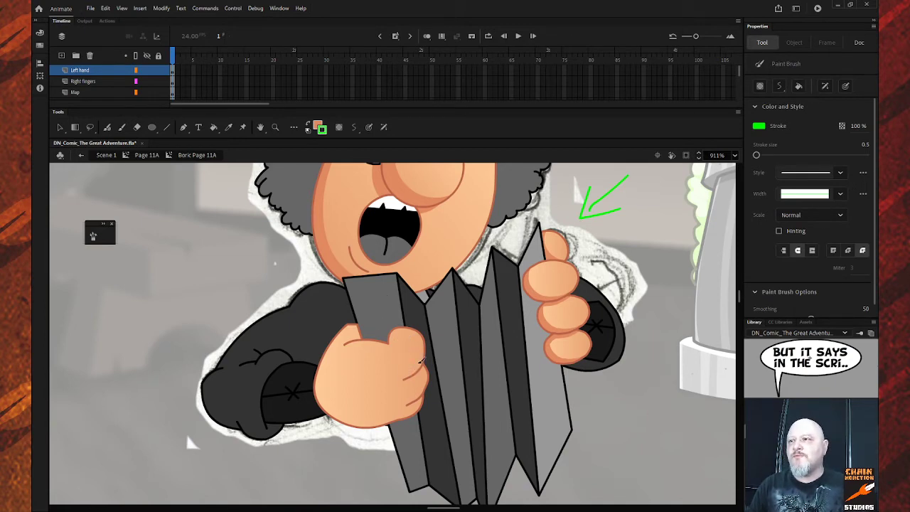
Step: Paint green guide strokes for highlights along the left hand's curled fingers and upper edge, plus three small closed shapes on the knuckles
mouse_move(410, 374)
left_mouse_down()
mouse_move(423, 338)
mouse_move(391, 328)
left_mouse_up()
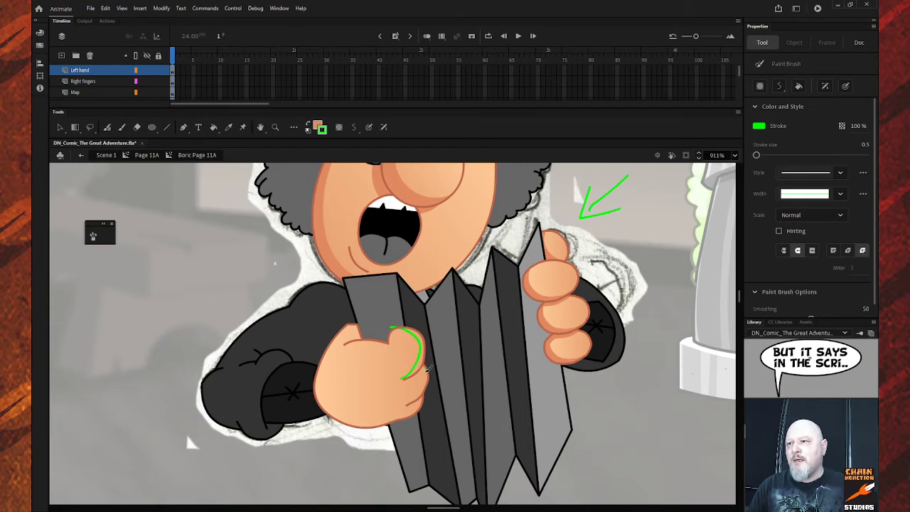
left_click_drag(425, 369, 396, 406)
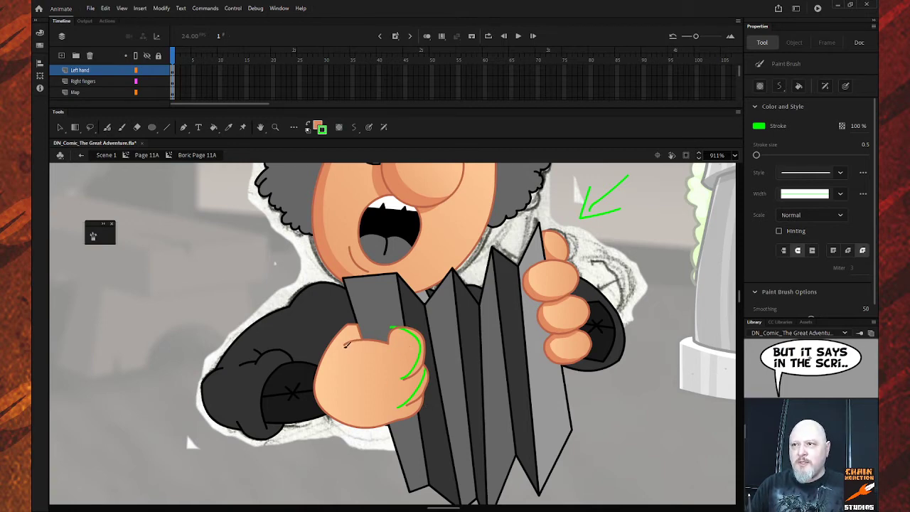
mouse_move(346, 344)
left_mouse_down()
mouse_move(400, 354)
mouse_move(394, 344)
left_mouse_up()
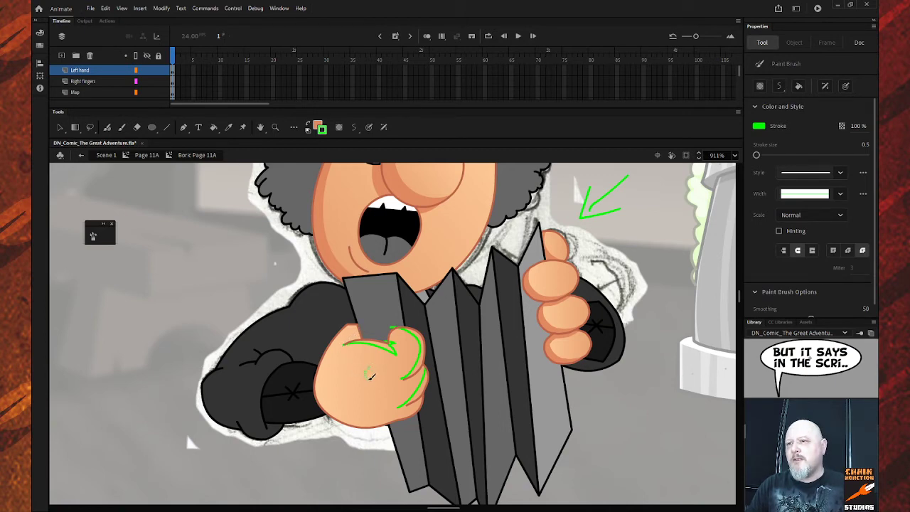
left_click_drag(368, 378, 387, 414)
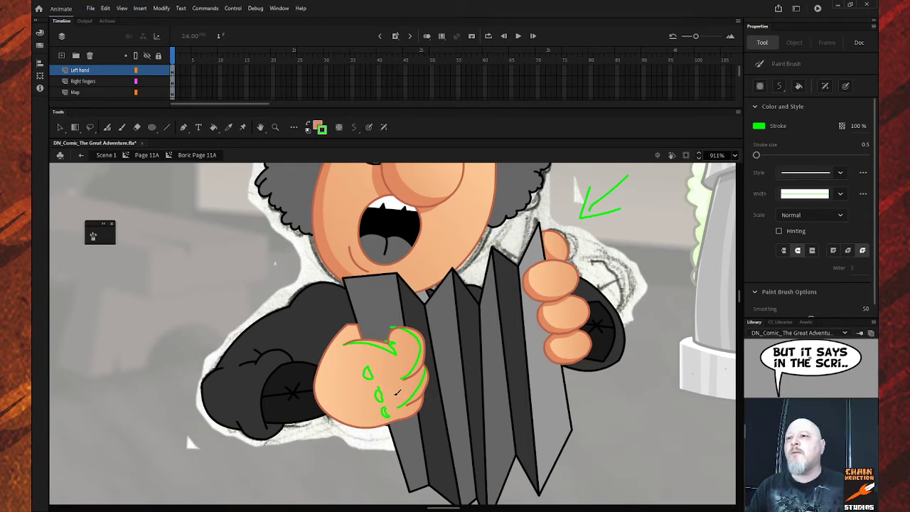
Step: Fill the left hand and its fingers with the darker skin tone, leaving the guide-bounded highlight areas in the lighter tone
key("k")
left_click(396, 381)
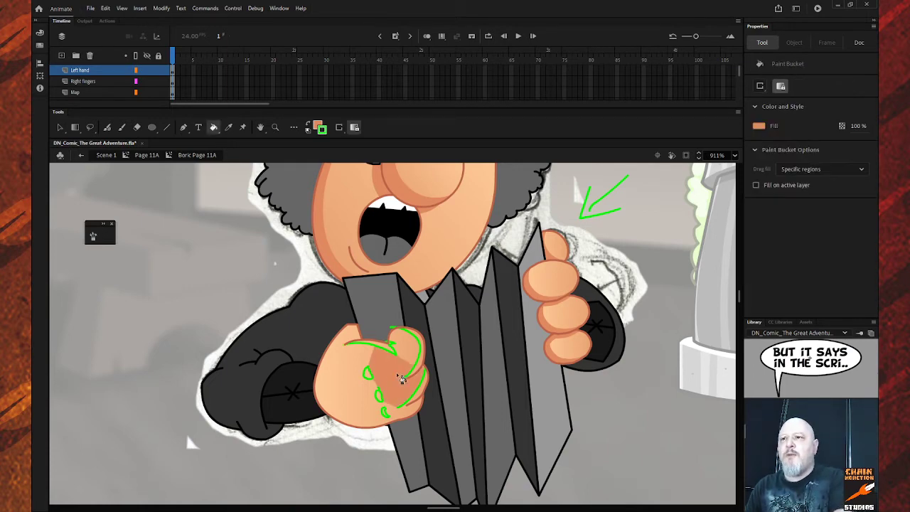
left_click(411, 361)
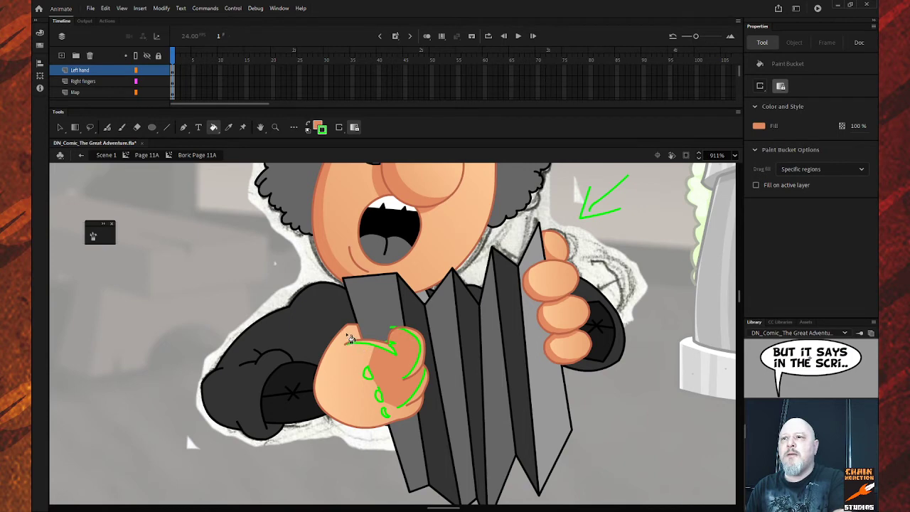
left_click(351, 347)
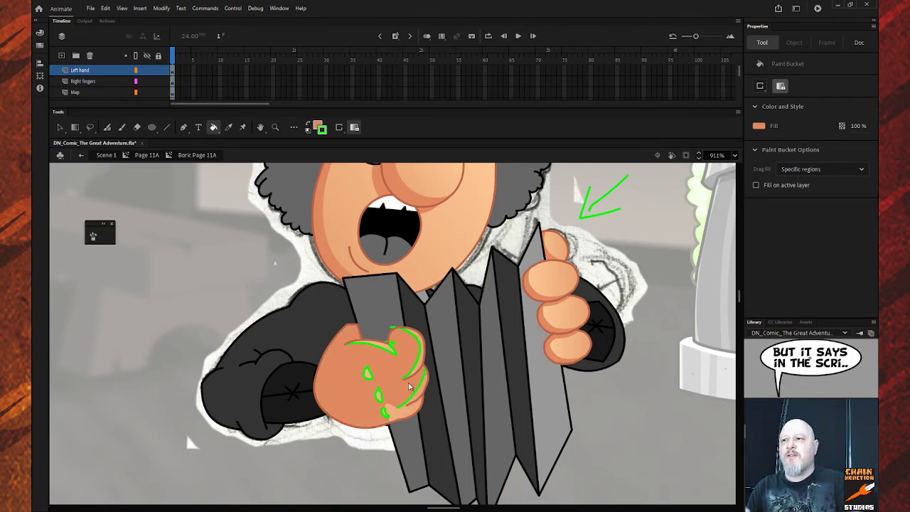
key("v")
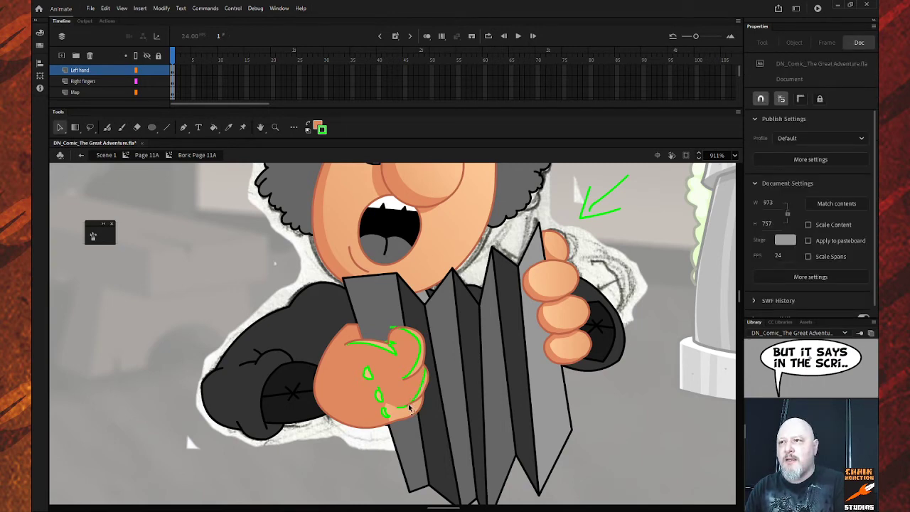
key("k")
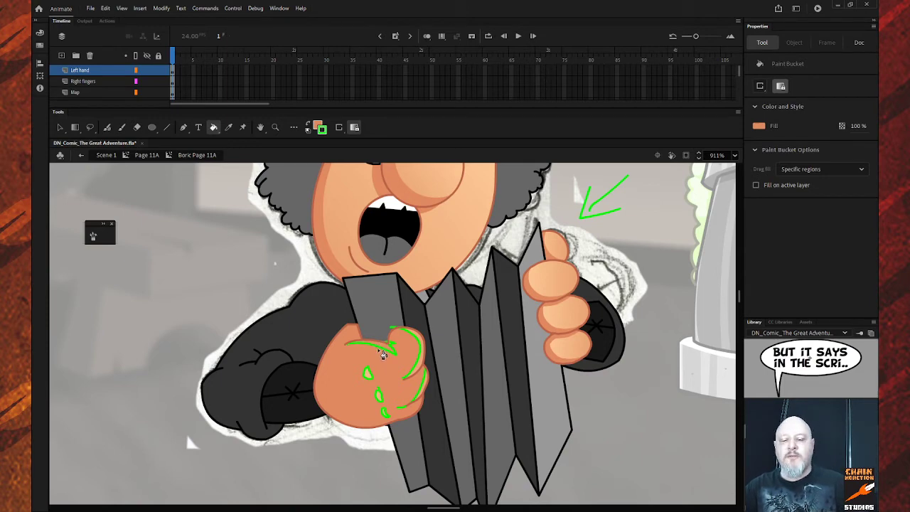
Step: Delete the green guide strokes along the left hand's upper edge and its curled fingers
key("v")
left_click(389, 353)
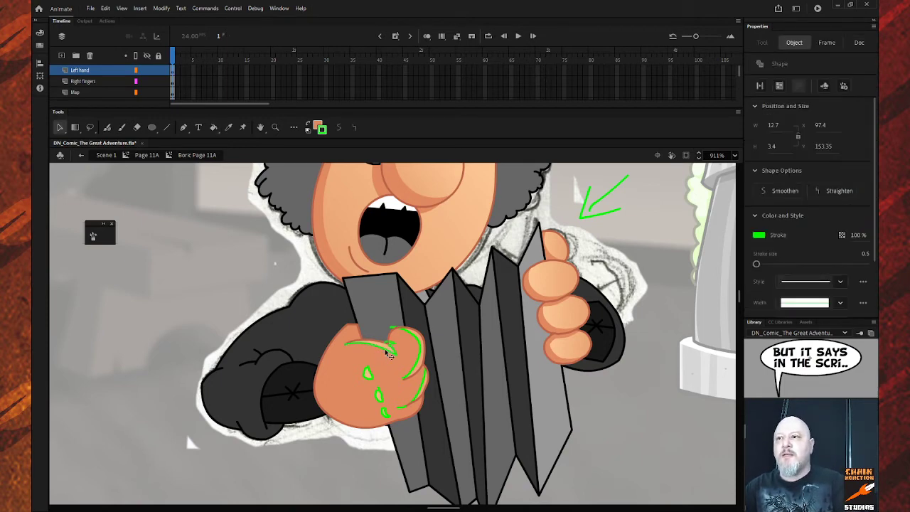
key("Delete")
left_click(416, 343)
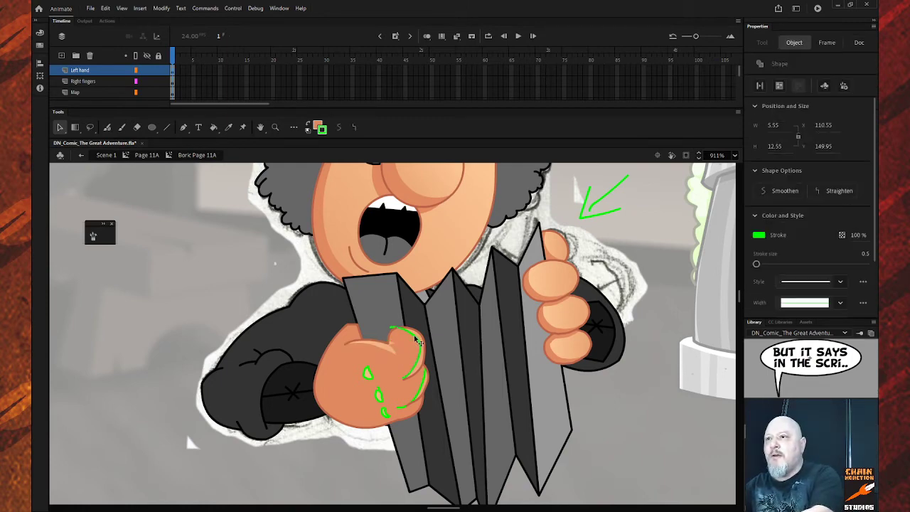
key("Delete")
left_click(425, 387)
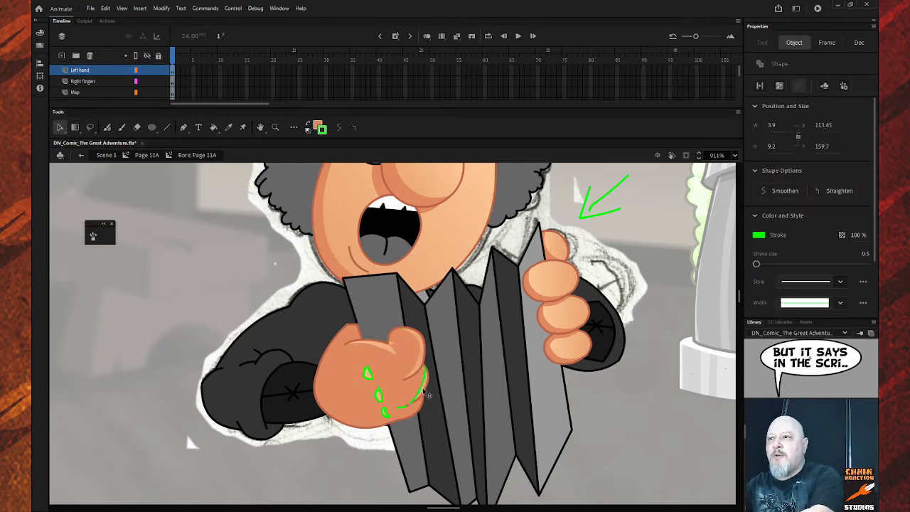
key("Delete")
left_click(404, 412)
key("Delete")
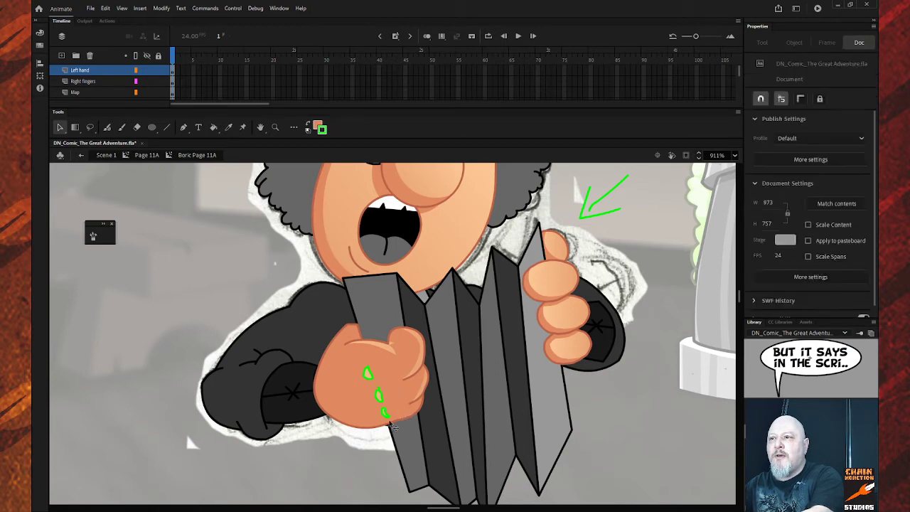
Step: Delete the three green knuckle outlines on the left hand, keeping the light highlights inside them
left_click(386, 414)
key("Delete")
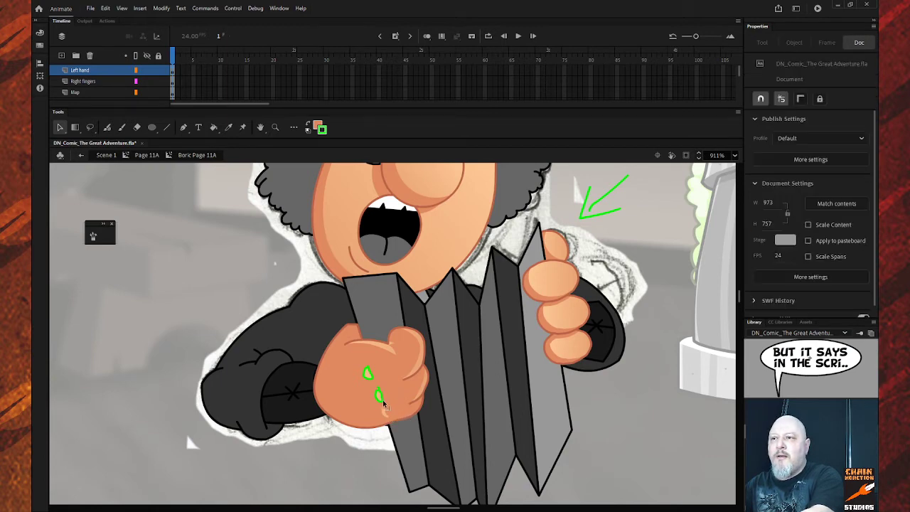
left_click(377, 395)
key("Delete")
left_click(368, 375)
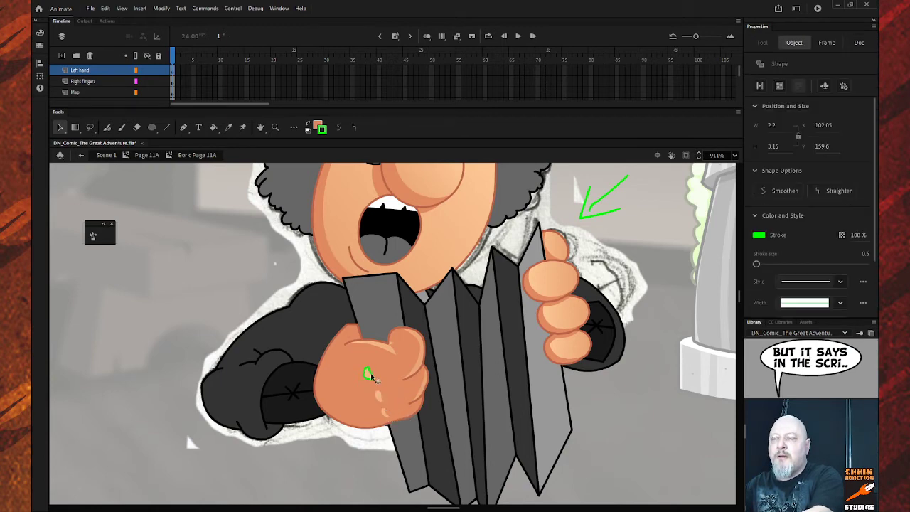
key("Delete")
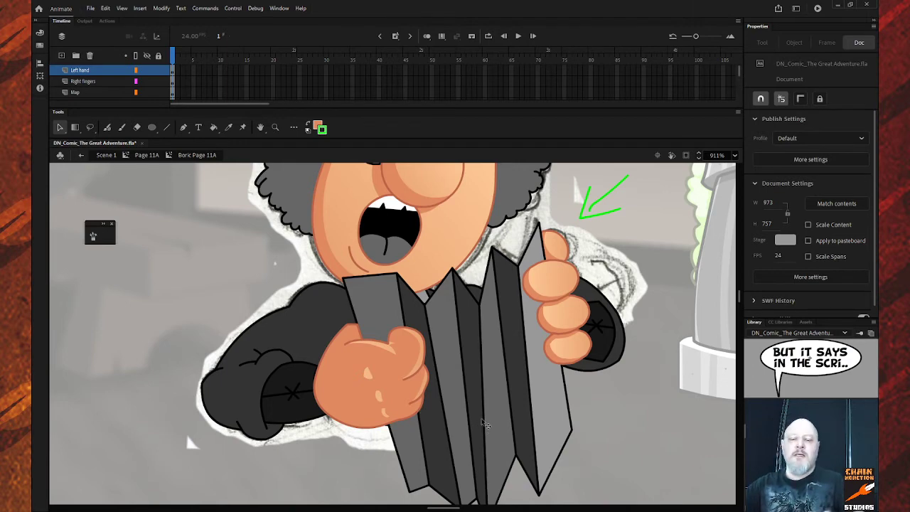
Step: Return to Scene 1, pick up the dark brown hair colour from the finished Page 09B artwork on frame 9, and go back to frame 11
left_click(81, 156)
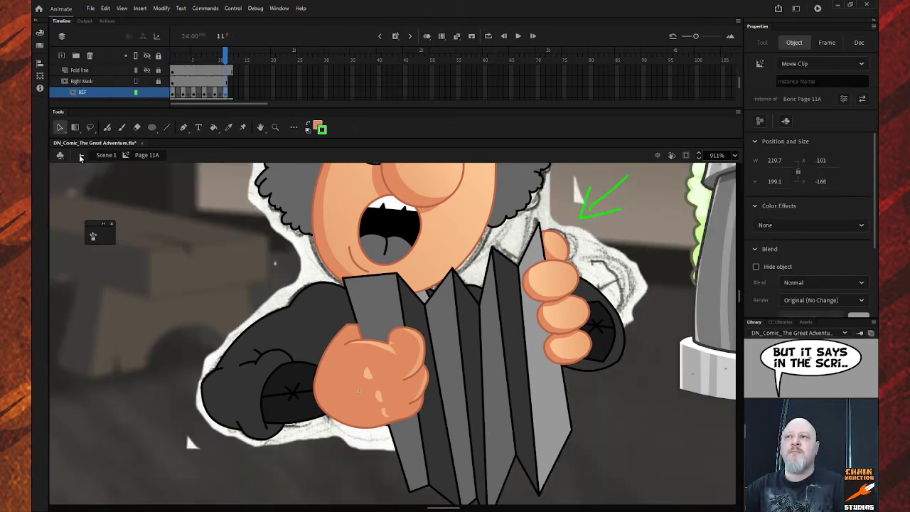
left_click(82, 156)
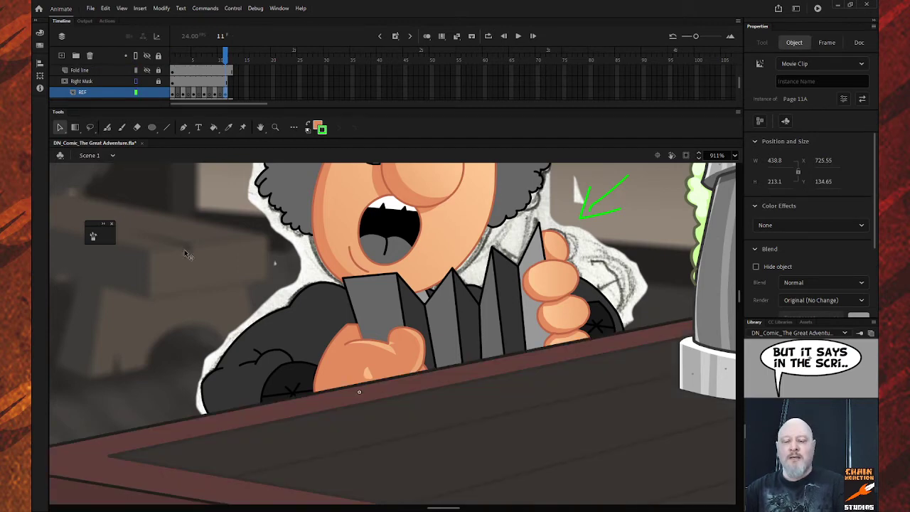
key("z")
left_click(339, 342, "alt")
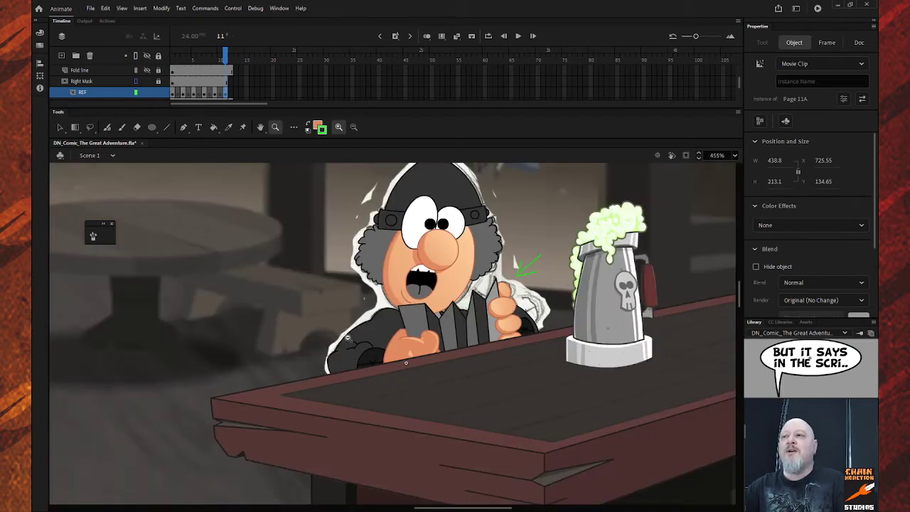
left_click(427, 349, "alt")
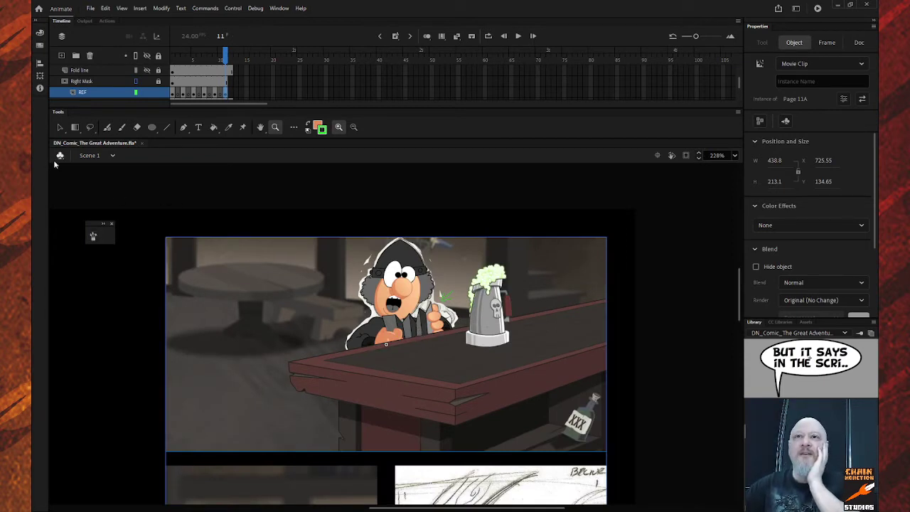
left_click_drag(325, 368, 484, 211)
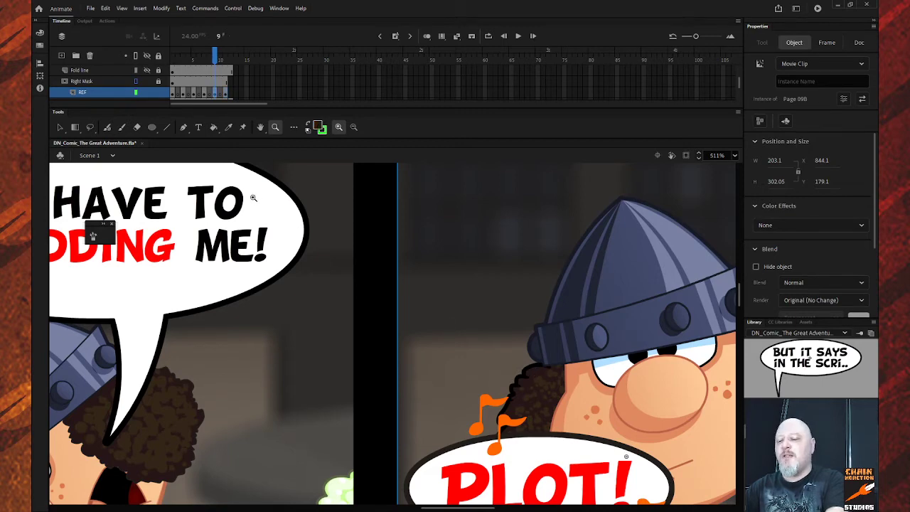
key("period")
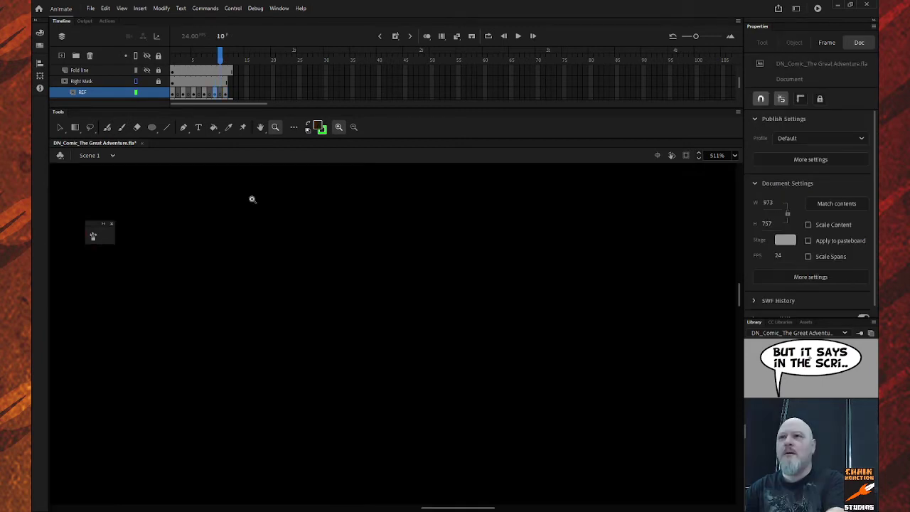
key("period")
scroll(307, 269, "up", 3)
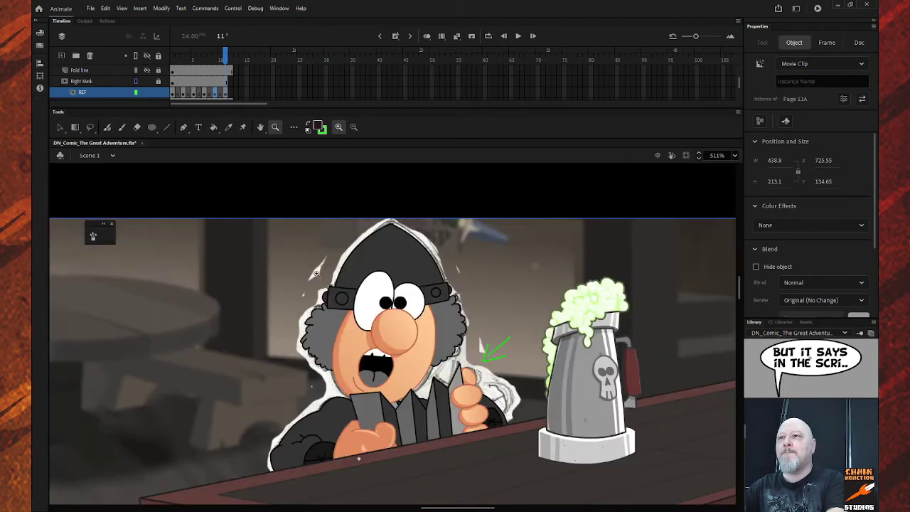
Step: Open the Boric Page 11A symbol for editing and fill the grey hair on both sides of the head with dark brown
left_click_drag(271, 265, 543, 428)
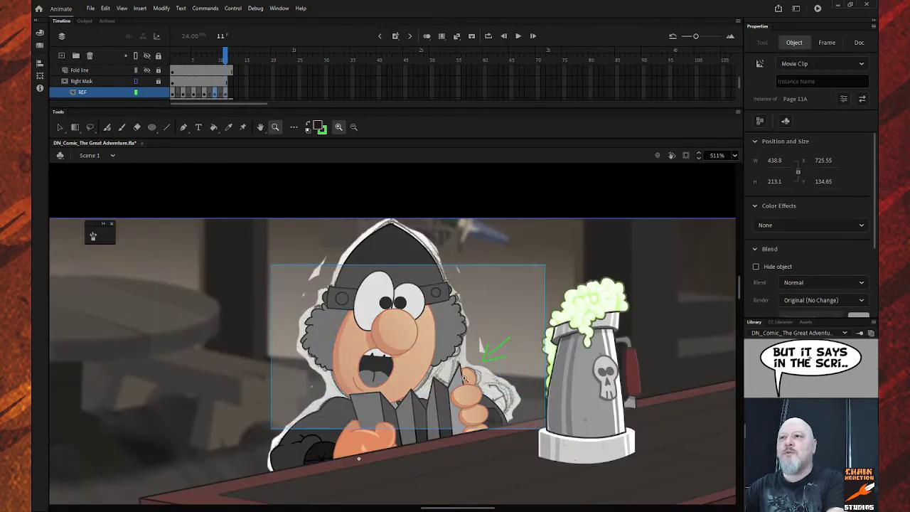
key("v")
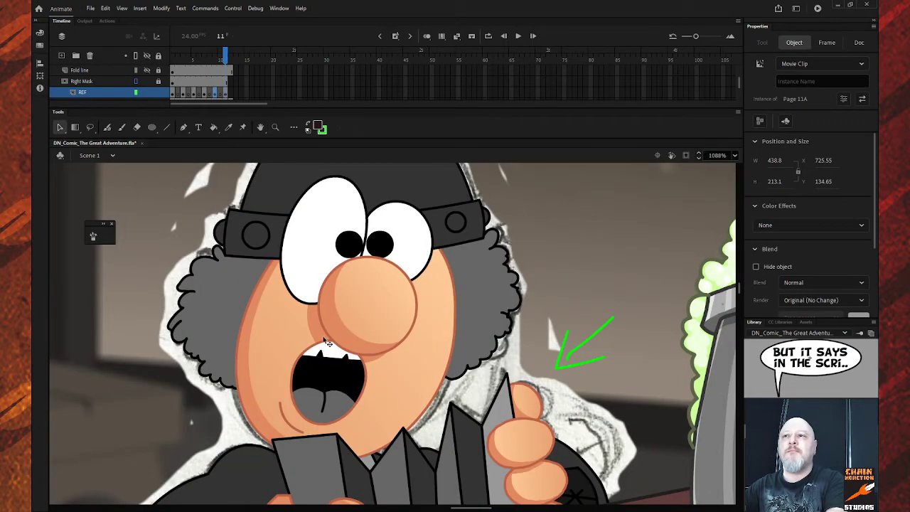
double_click(277, 325)
double_click(207, 308)
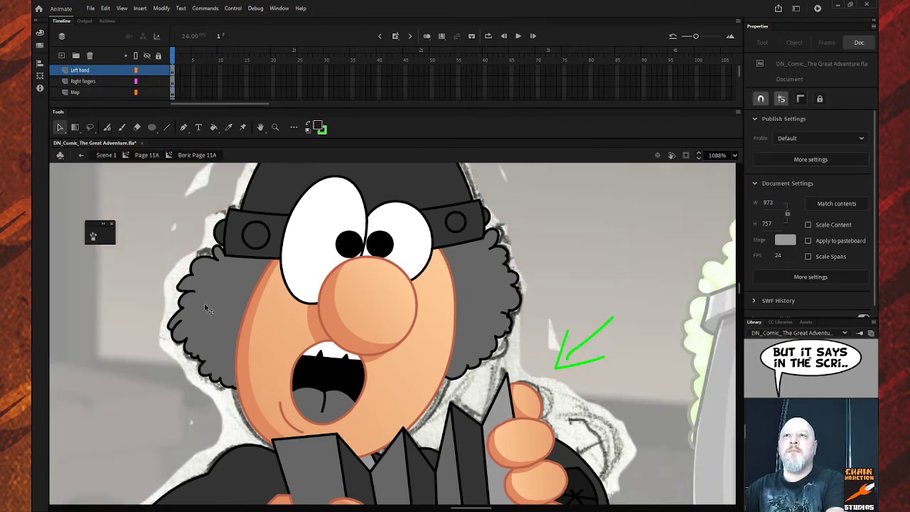
key("k")
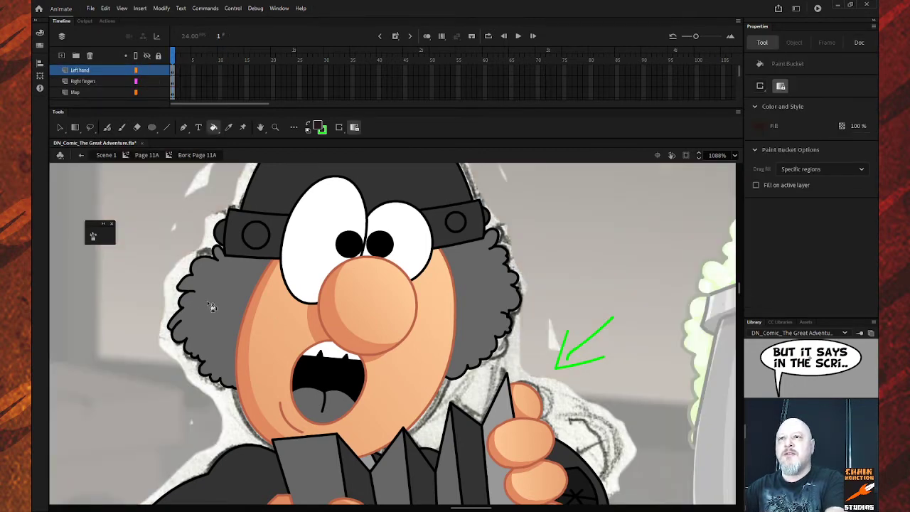
left_click(212, 308)
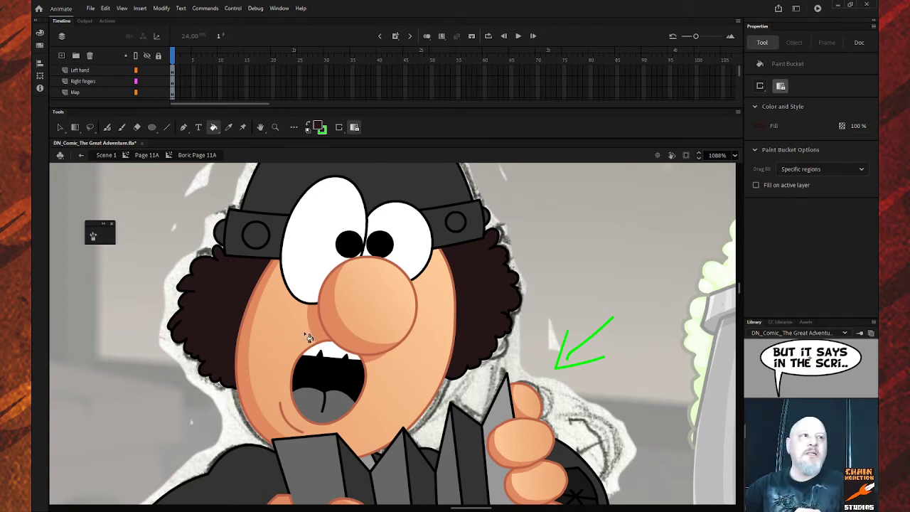
scroll(441, 340, "up", 3)
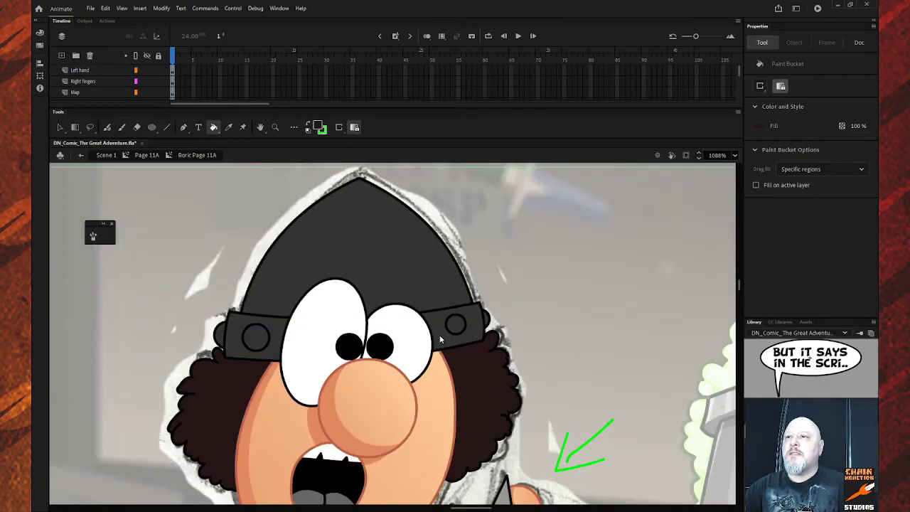
Step: Hide all layers of the Boric Page 11A symbol except the Helm layer
scroll(147, 73, "down", 3)
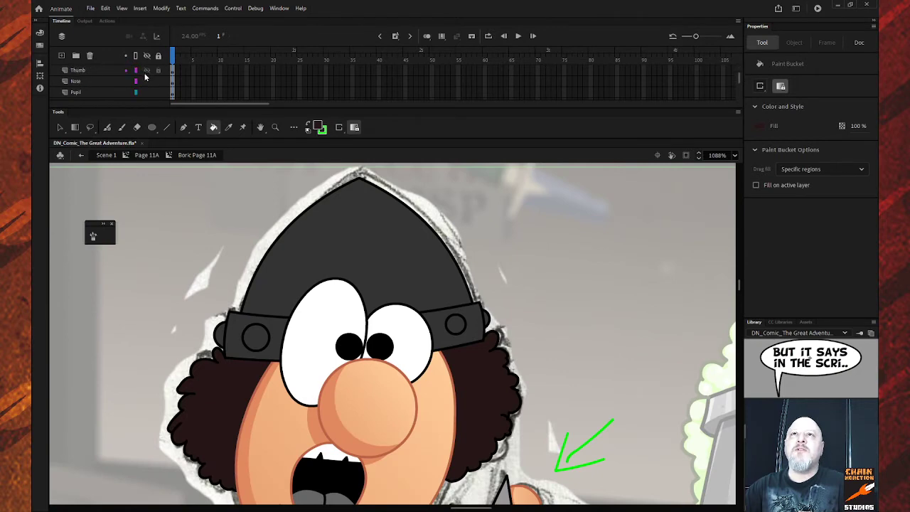
left_click(147, 55)
scroll(135, 80, "down", 3)
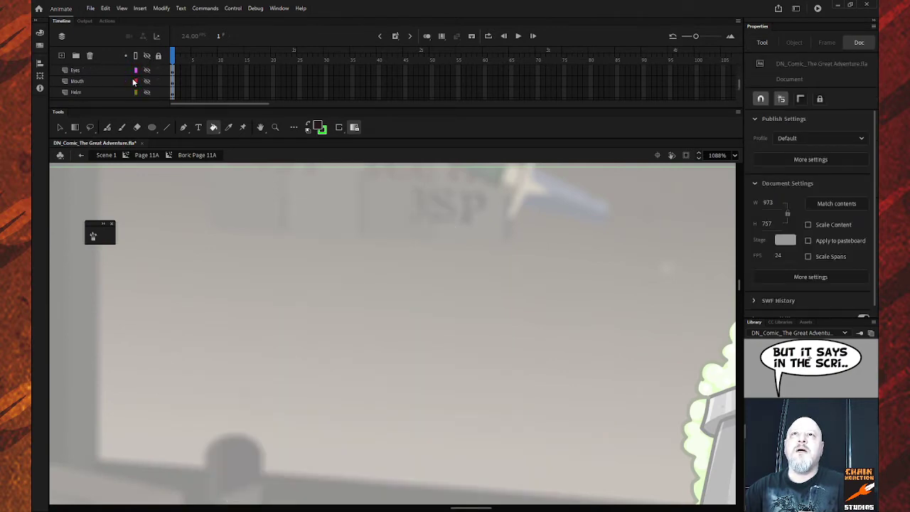
scroll(132, 81, "down", 1)
left_click(146, 81)
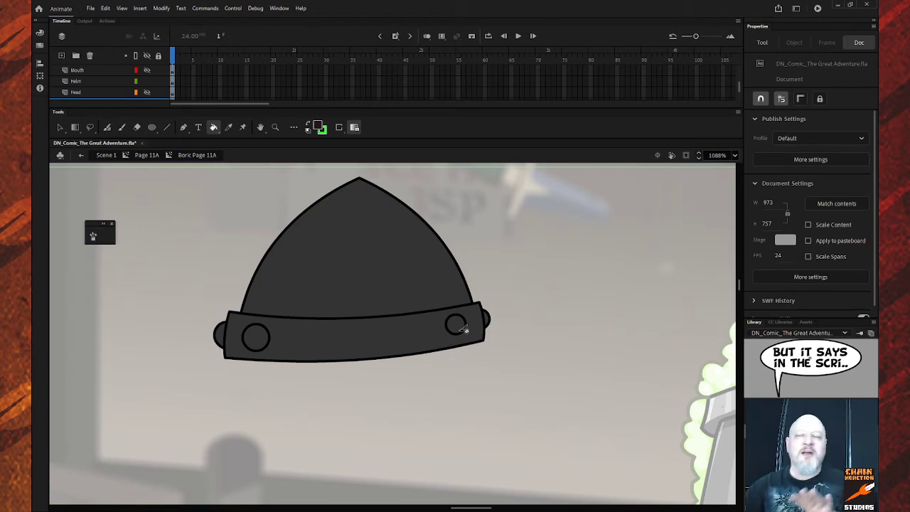
Step: Return to Scene 1, go to frame 9, and open the Scene 04 Boric symbol inside Page 09B at the finished helmet
left_click(82, 156)
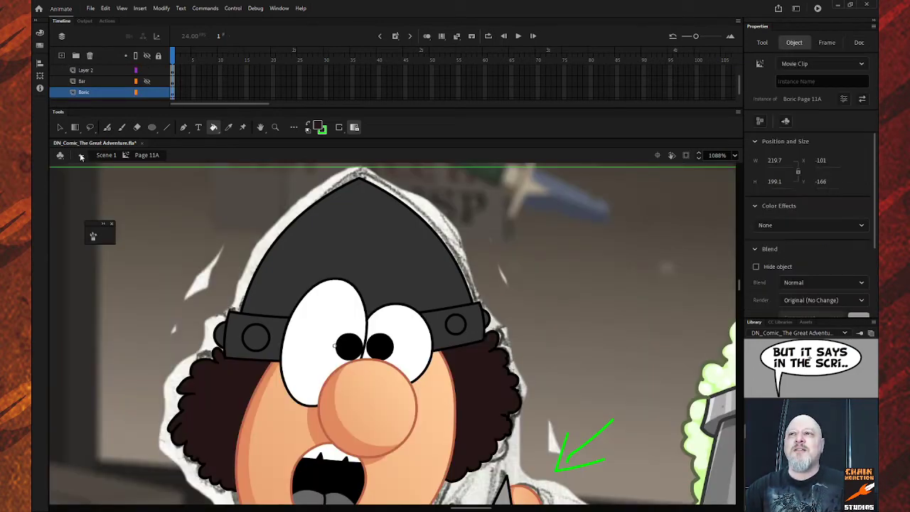
left_click(81, 156)
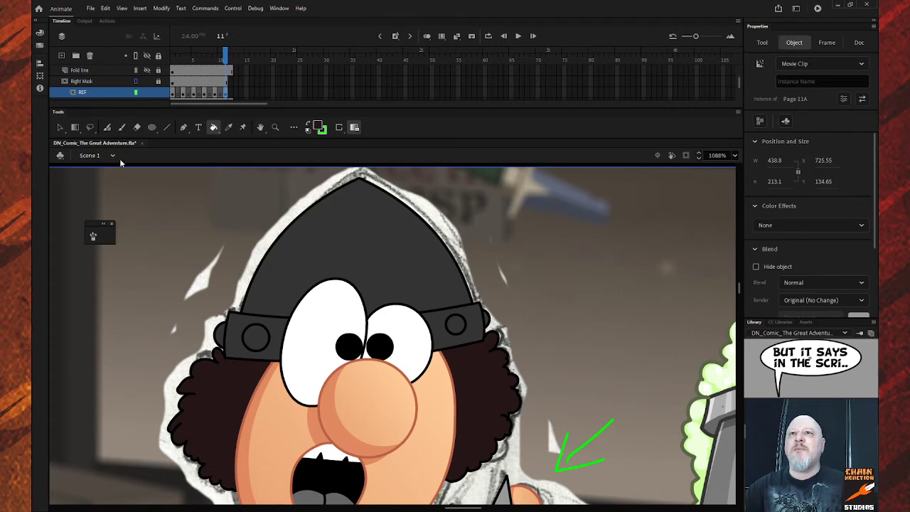
key("comma")
key("comma")
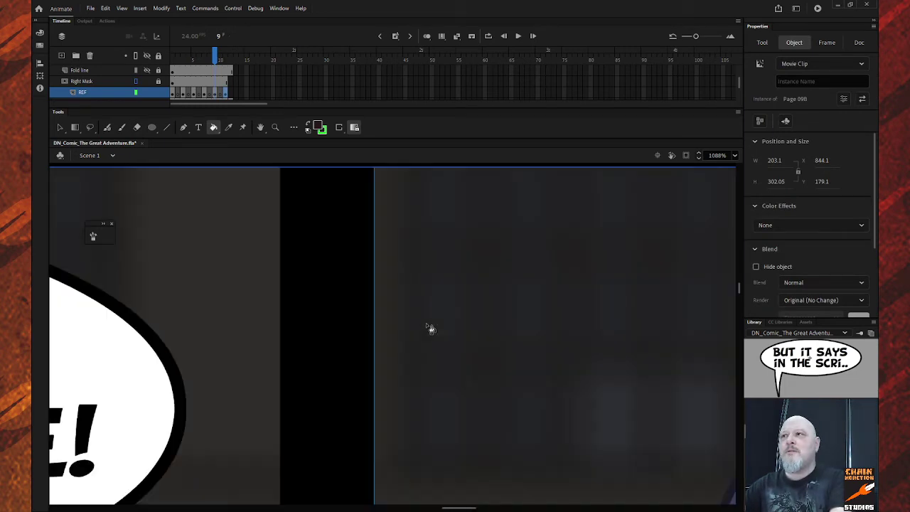
mouse_move(456, 509)
left_mouse_down()
mouse_move(488, 509)
mouse_move(472, 509)
left_mouse_up()
scroll(433, 428, "down", 5)
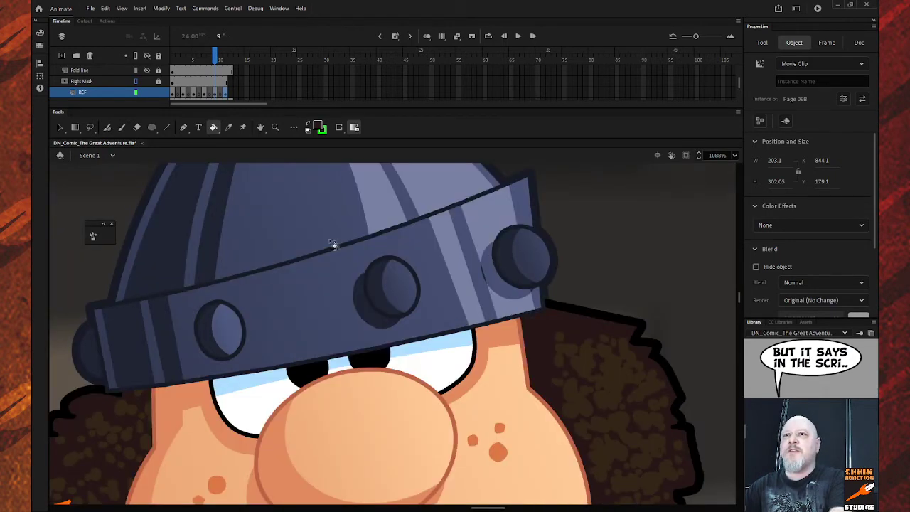
scroll(320, 268, "up", 2)
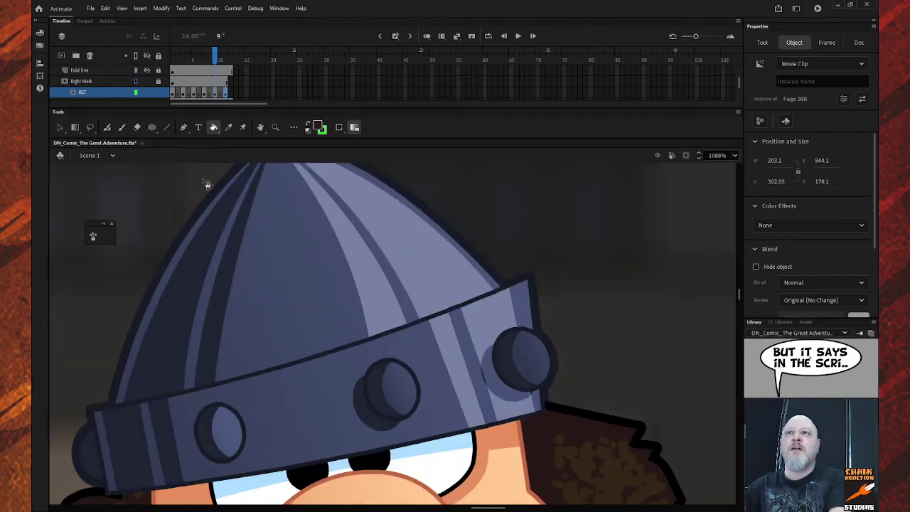
left_click(60, 127)
double_click(299, 273)
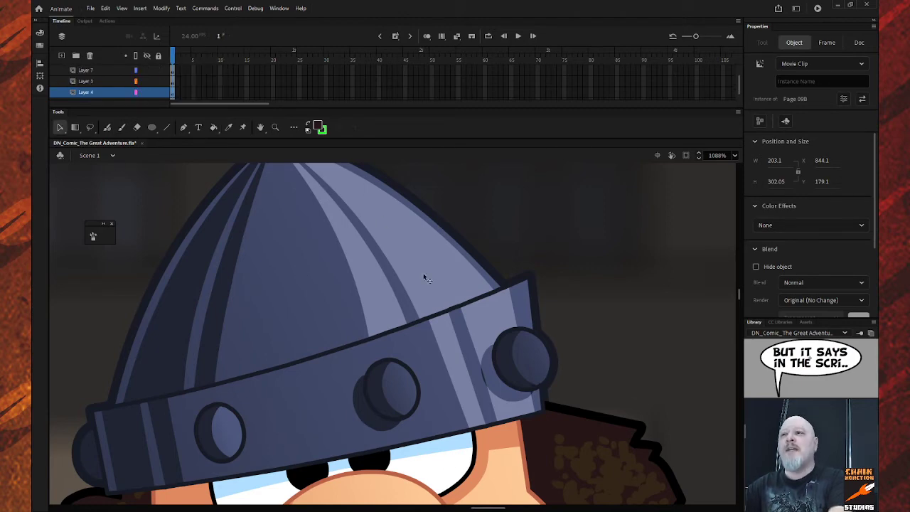
double_click(374, 427)
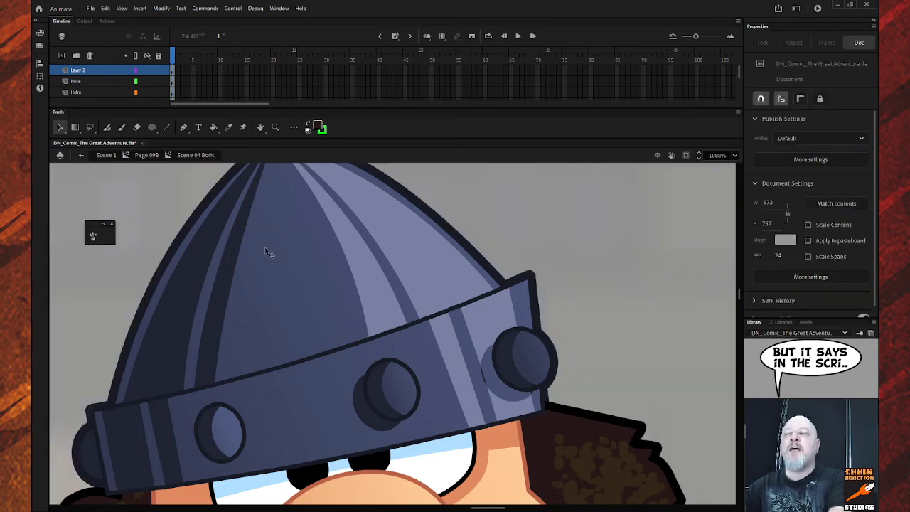
Step: Sample the blue gradient fill from the middle panel of the finished helmet's dome for use with the Paint Bucket
left_click(309, 252)
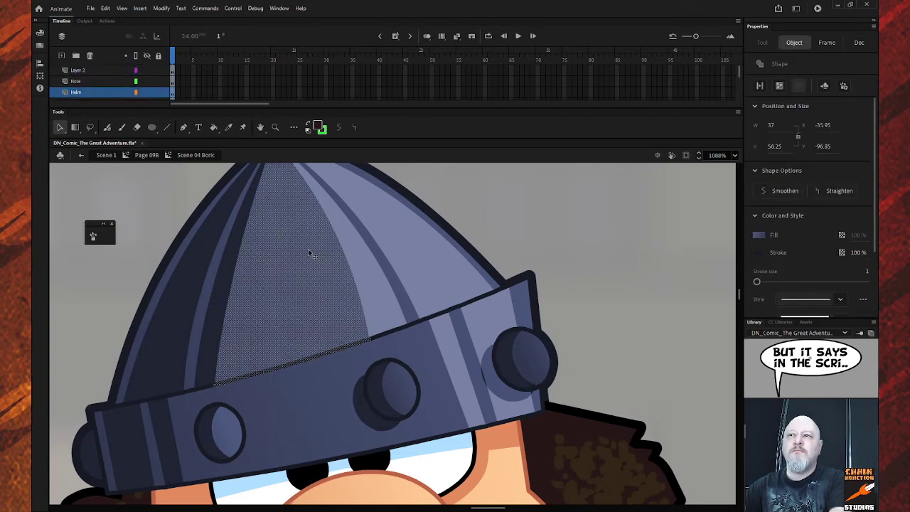
left_click(523, 228)
key("i")
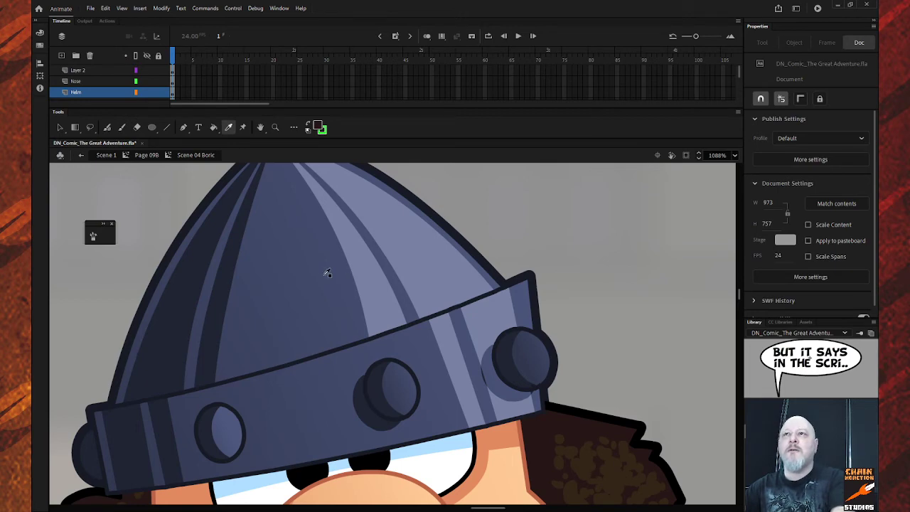
key("k")
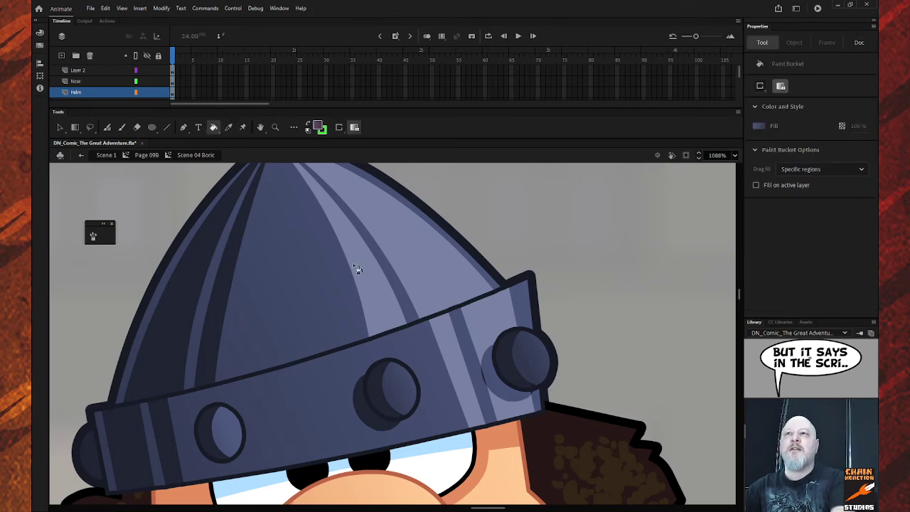
Step: Go back to frame 11 of Scene 1 and reopen the Boric Page 11A symbol inside Page 11A for editing
left_click(80, 156)
left_click(81, 155)
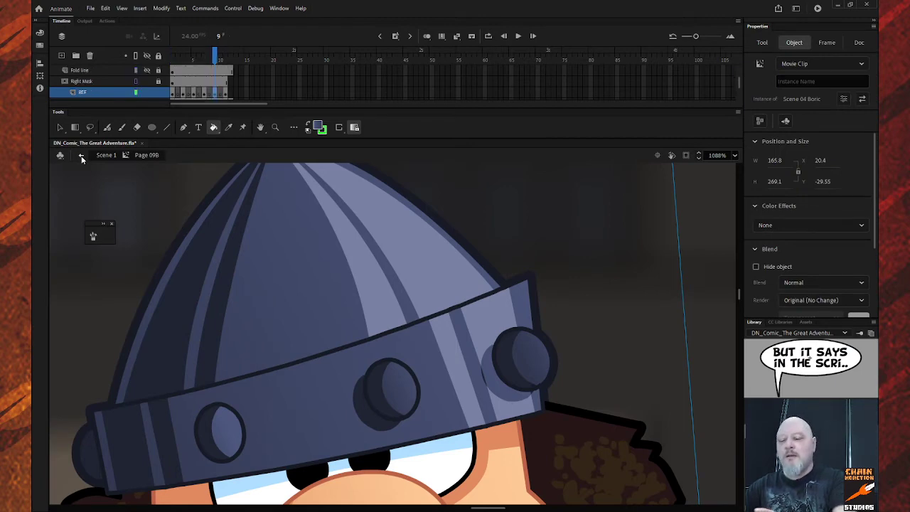
left_click(81, 157)
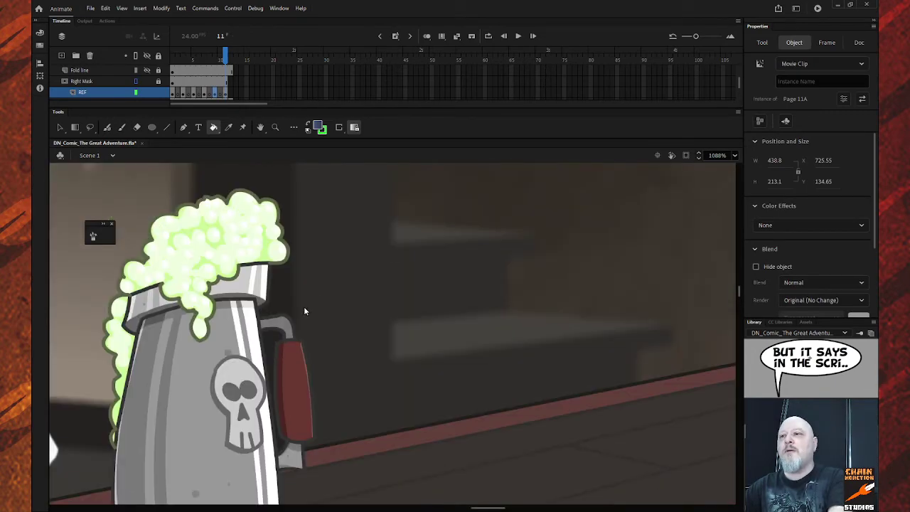
left_click_drag(474, 508, 456, 508)
scroll(459, 468, "up", 3)
scroll(459, 468, "down", 1)
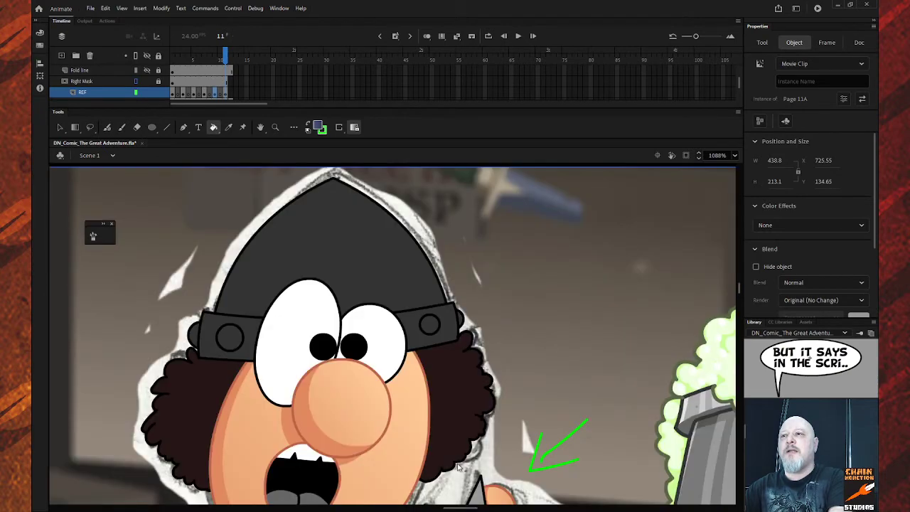
left_click(60, 128)
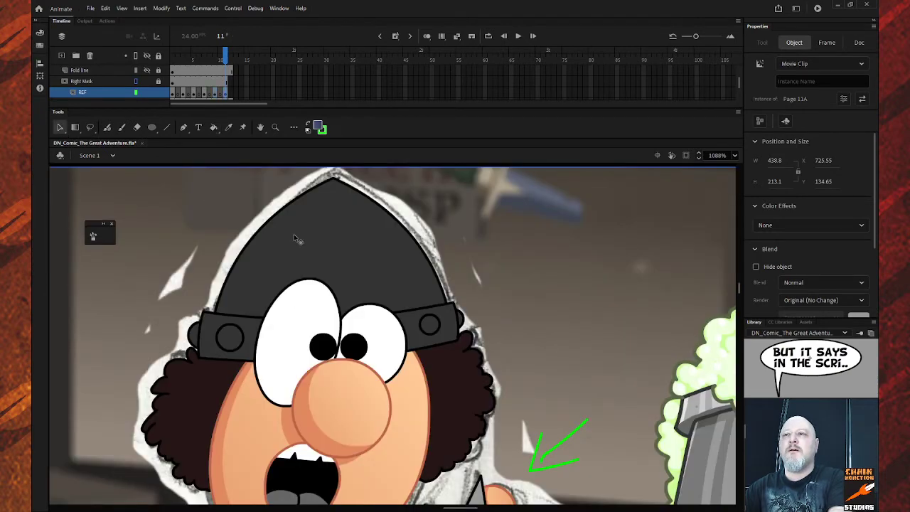
double_click(297, 239)
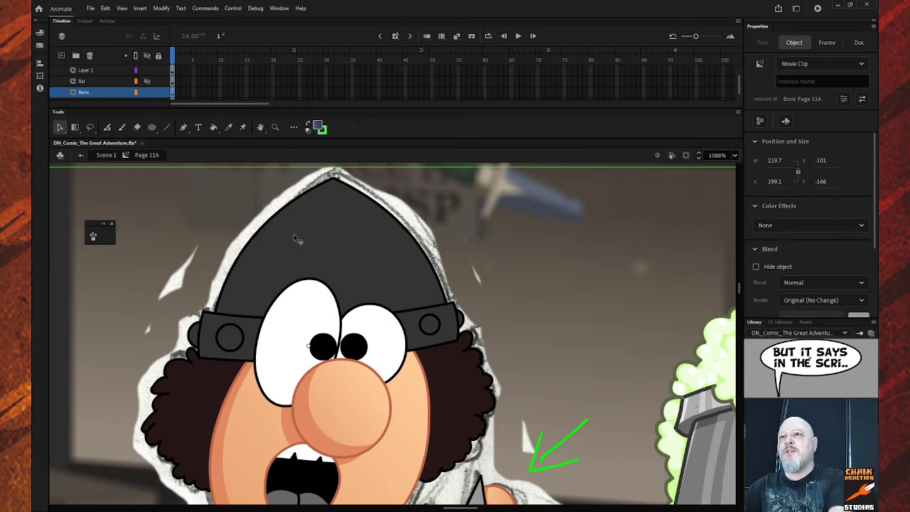
double_click(297, 239)
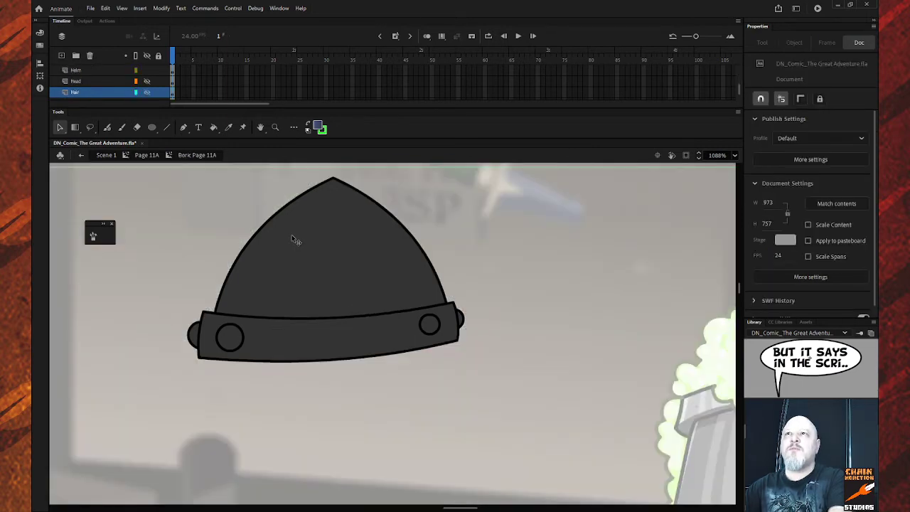
Step: Fill the grey helmet dome on the Helm layer with the sampled blue gradient, with the fill lock turned off
key("k")
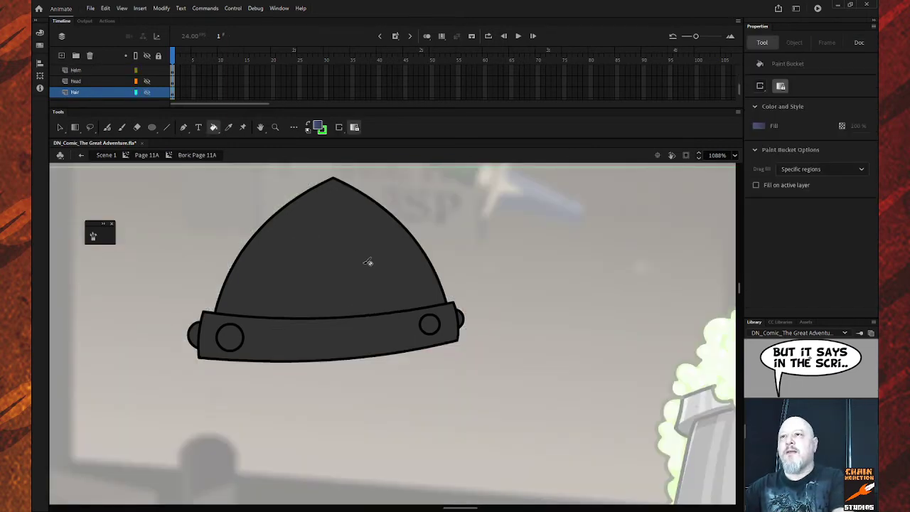
left_click(101, 70)
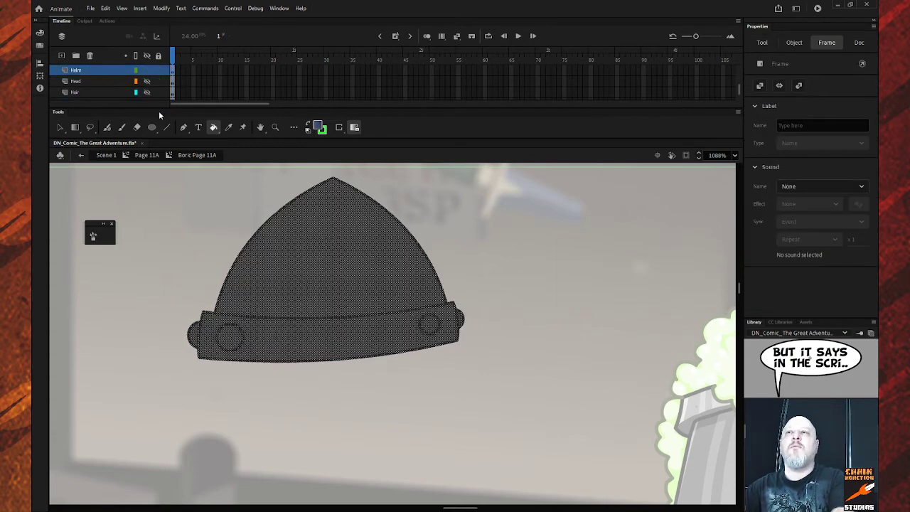
key("ctrl+shift+a")
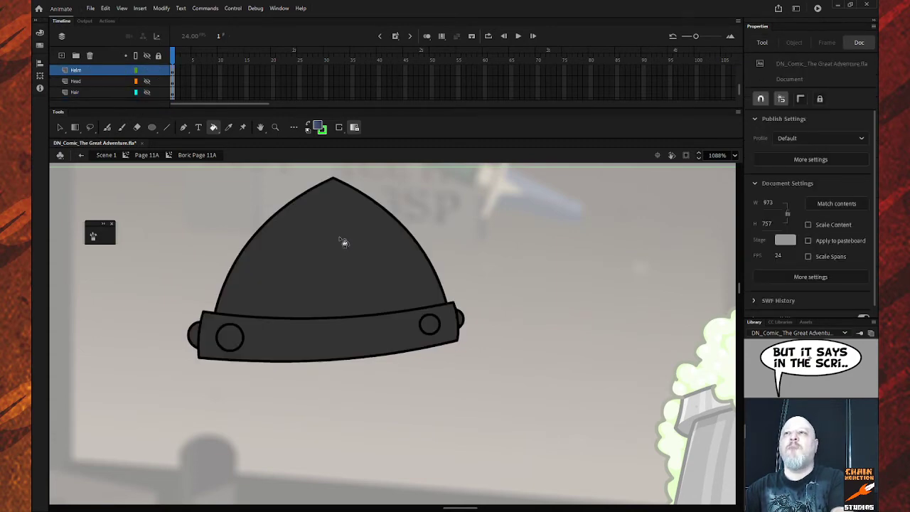
left_click(344, 240)
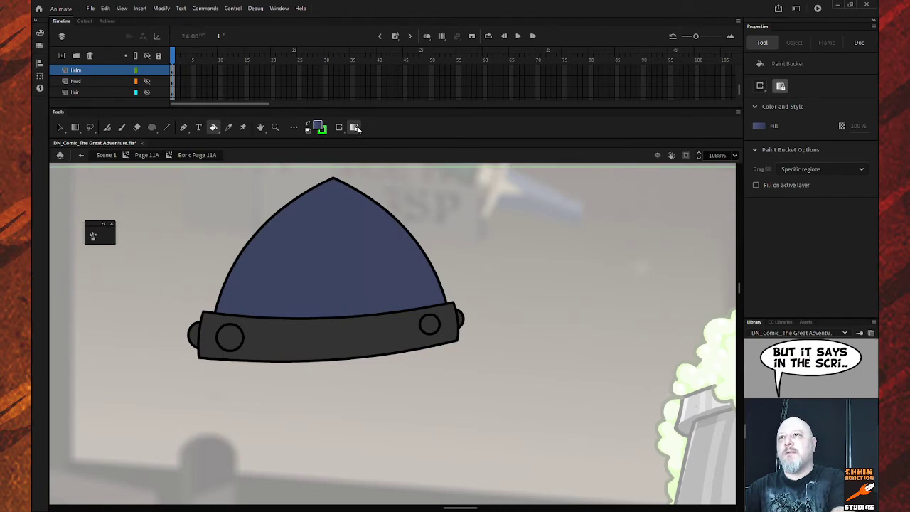
left_click(355, 128)
left_click(351, 231)
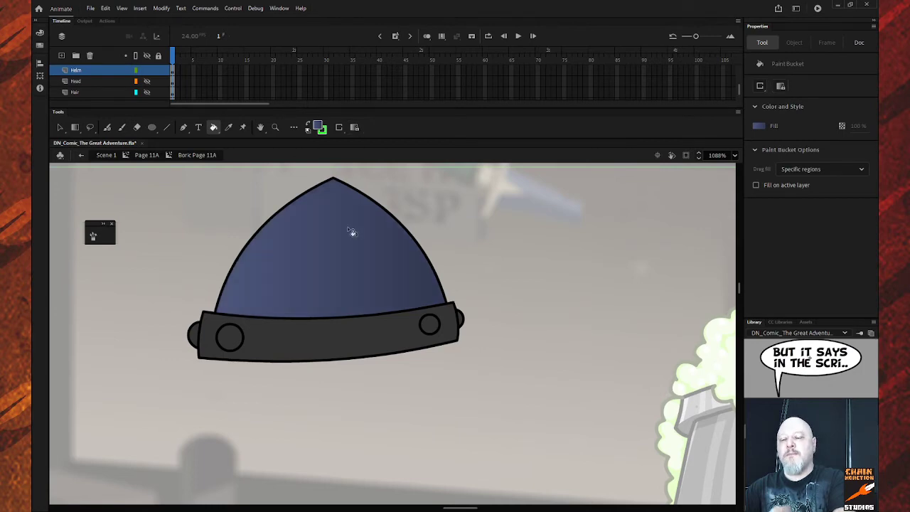
Step: Rotate and shift the dome's gradient so it runs diagonally, with the lighter blue toward the helmet's upper right
key("f")
left_click(358, 226)
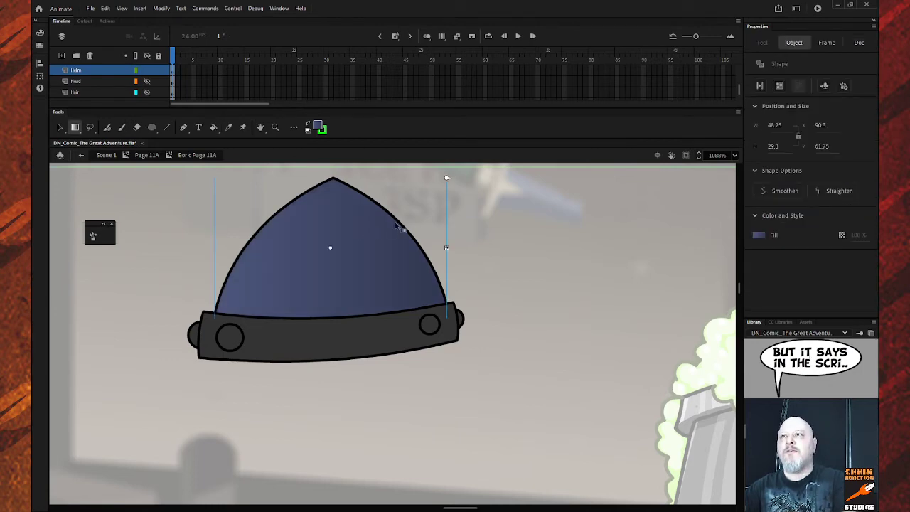
left_click_drag(447, 178, 297, 342)
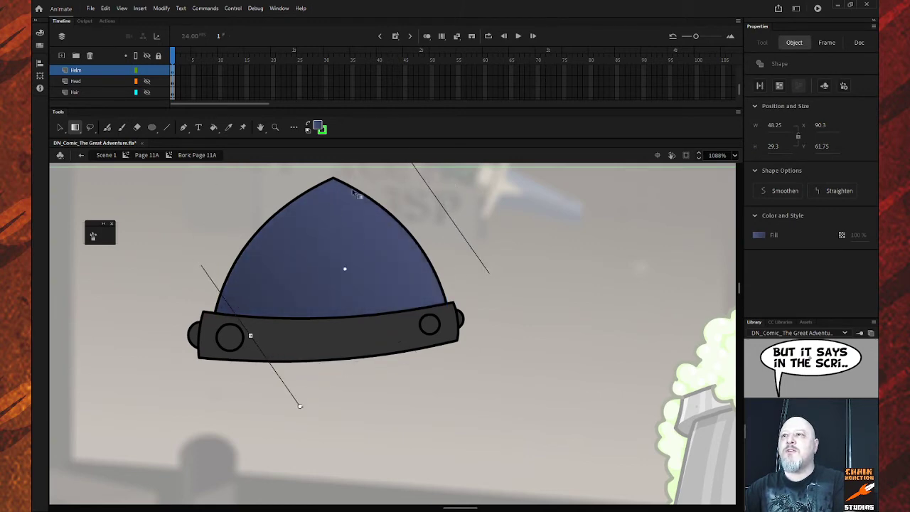
Step: Fill the helmet's grey band with the blue gradient, spanning its full width from end to end
key("k")
left_click(391, 347)
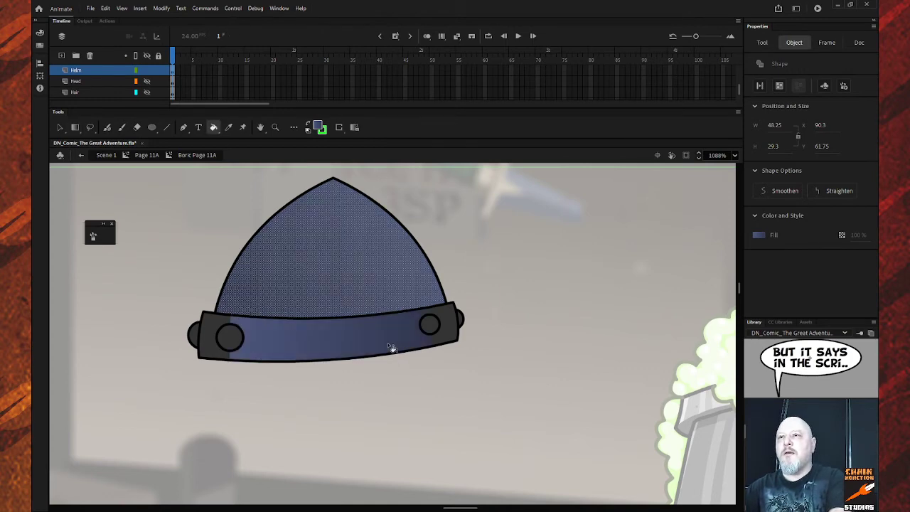
key("ctrl+z")
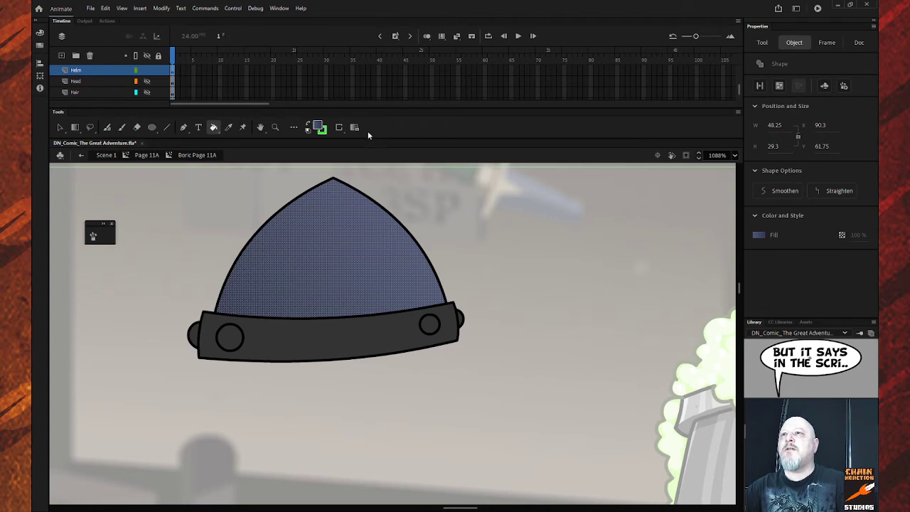
left_click(385, 348)
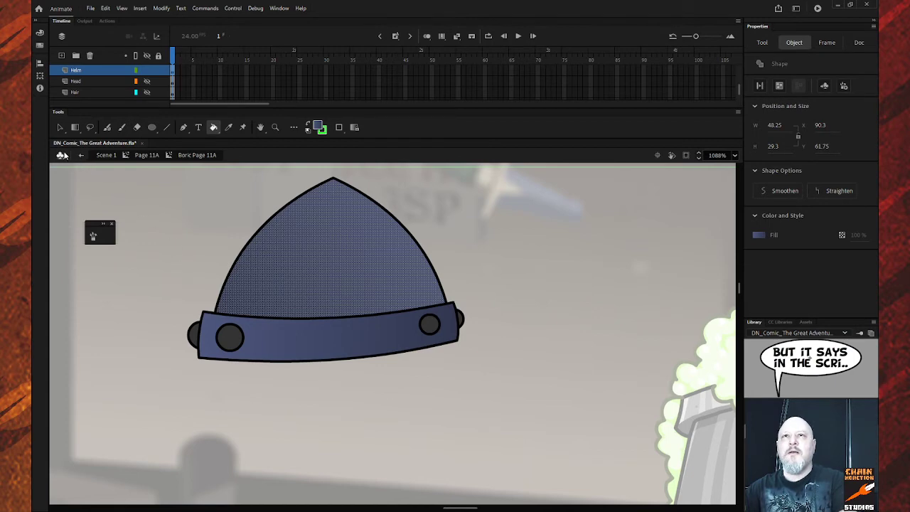
Step: Rotate the band's gradient diagonally to match the direction of the dome's shading
left_click(60, 127)
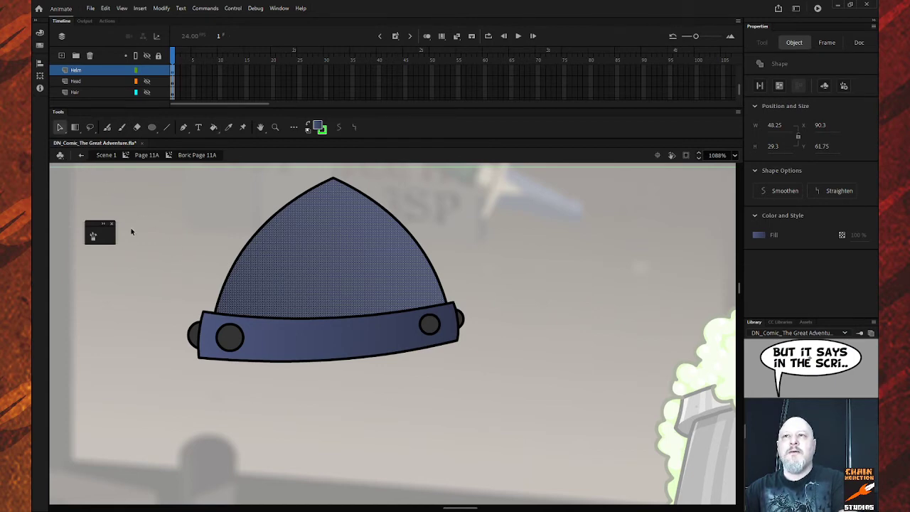
key("q")
left_click(343, 350)
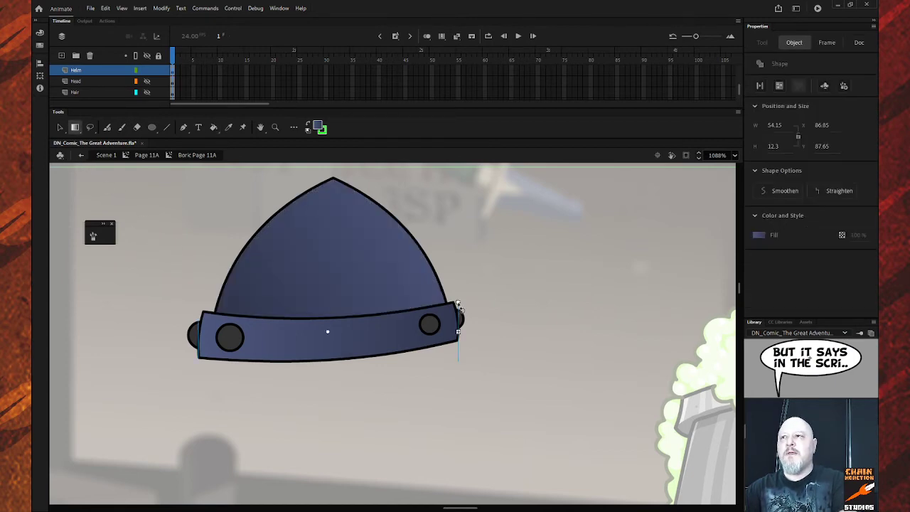
left_click_drag(459, 303, 285, 399)
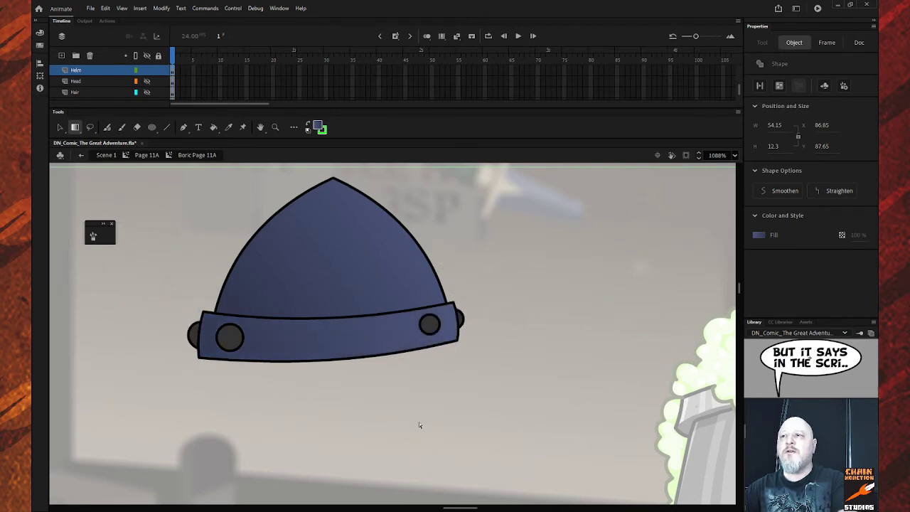
left_click(430, 402)
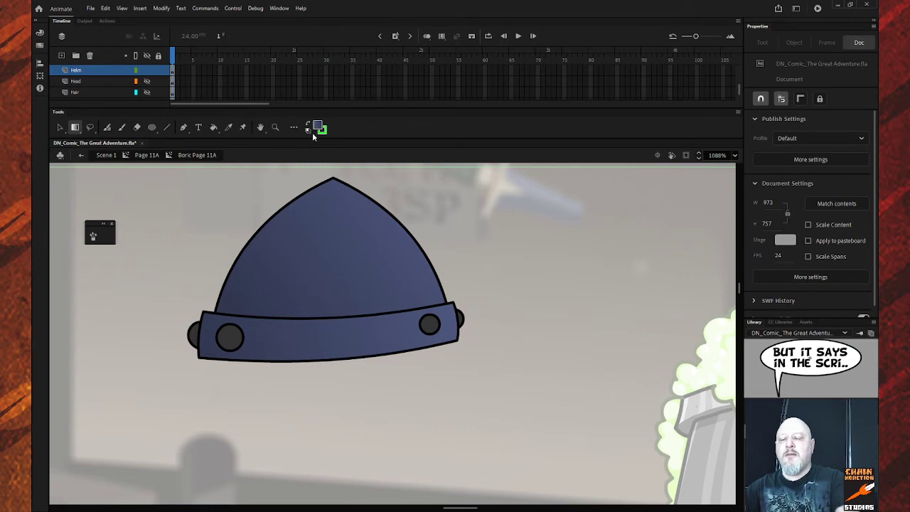
Step: Fill the two round rivets on the front of the helmet band with the blue gradient and rotate each gradient diagonally
key("k")
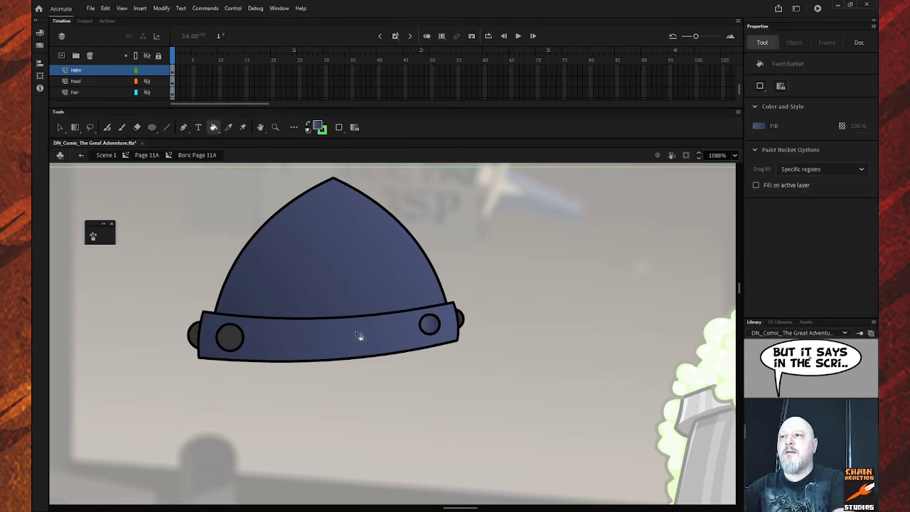
left_click(239, 341)
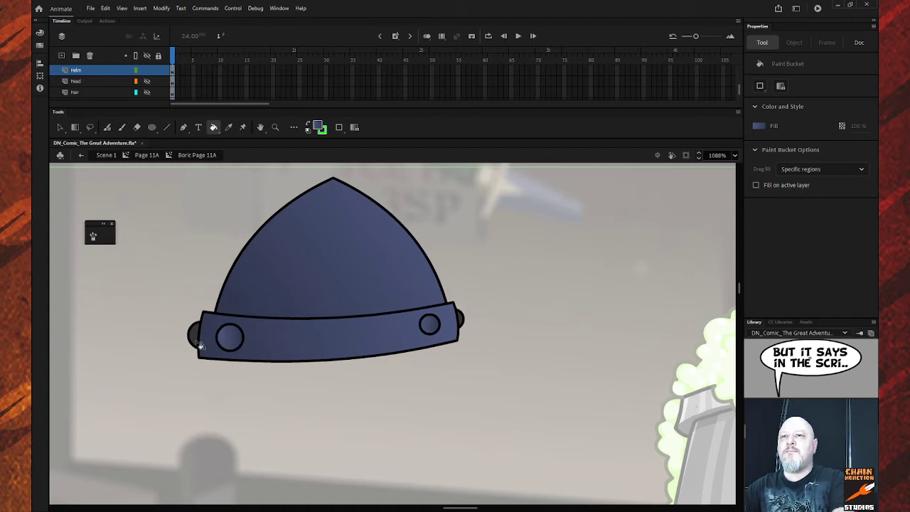
key("q")
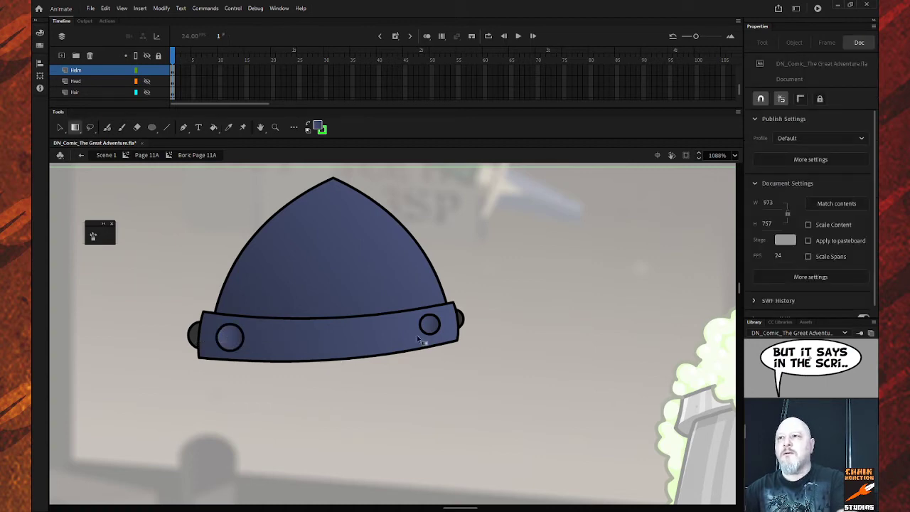
left_click(430, 325)
left_click_drag(453, 317, 410, 354)
left_click(231, 340)
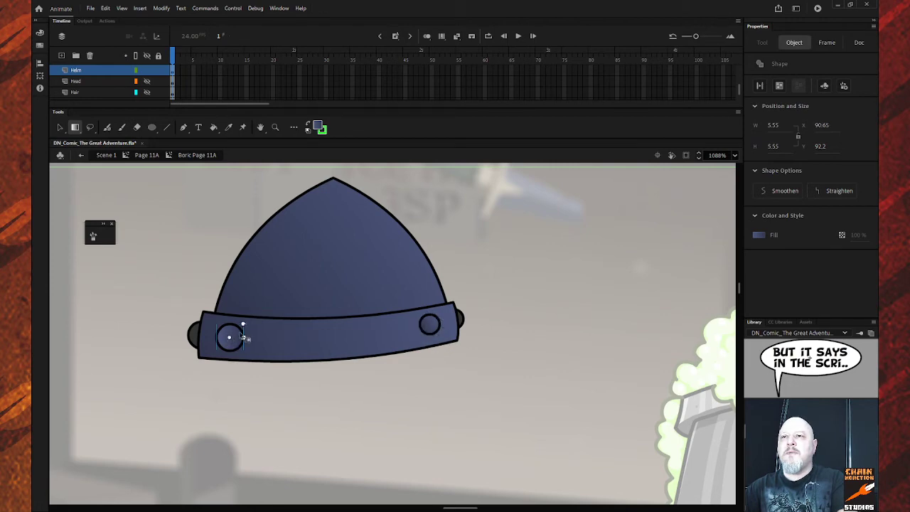
left_click_drag(249, 342, 229, 364)
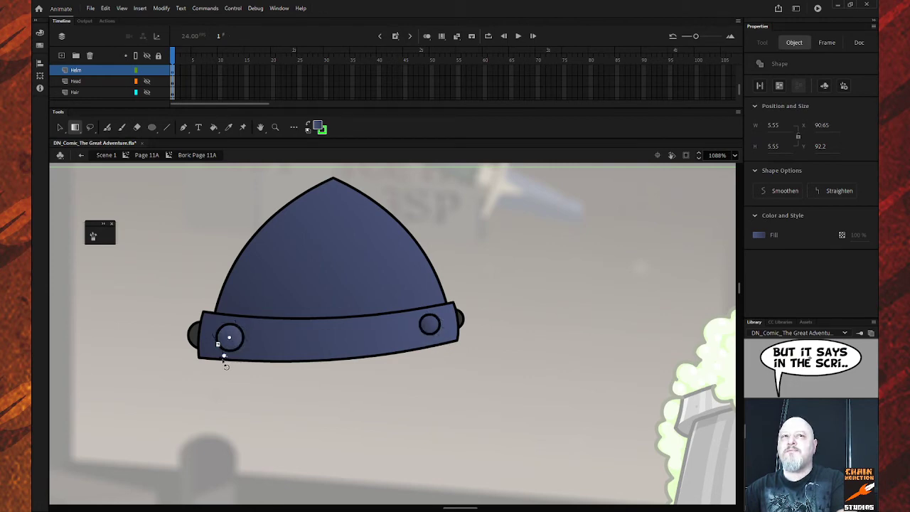
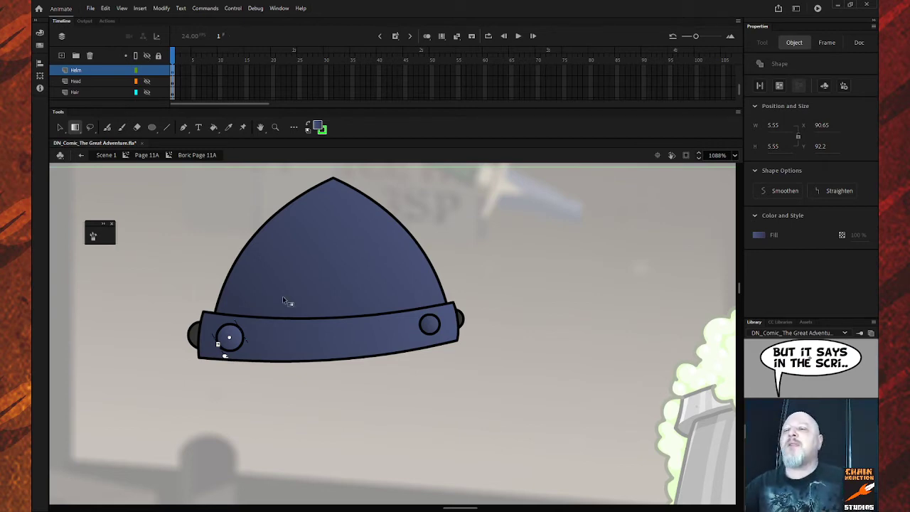
Step: Return to Scene 1 and sample the dark outline colour and the light blue highlight from the page 09B helmet at frame 9
left_click(81, 155)
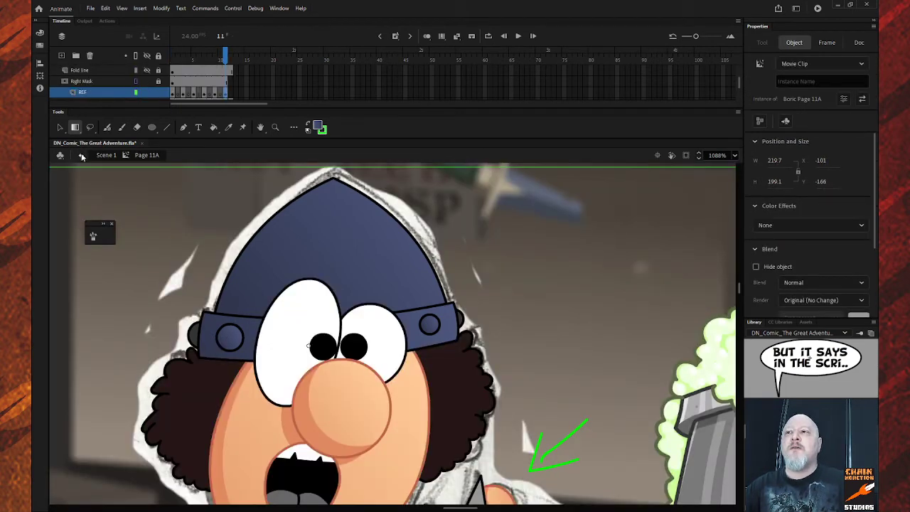
left_click(82, 157)
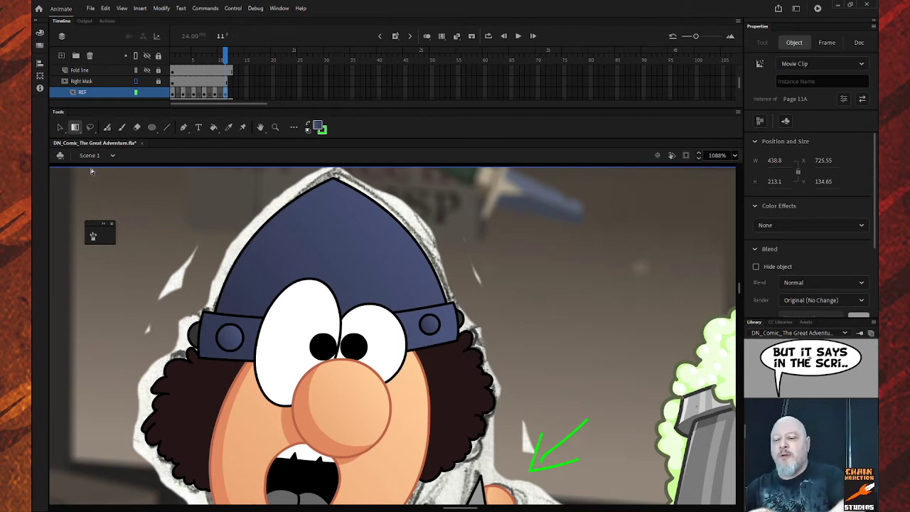
key("comma")
key("comma")
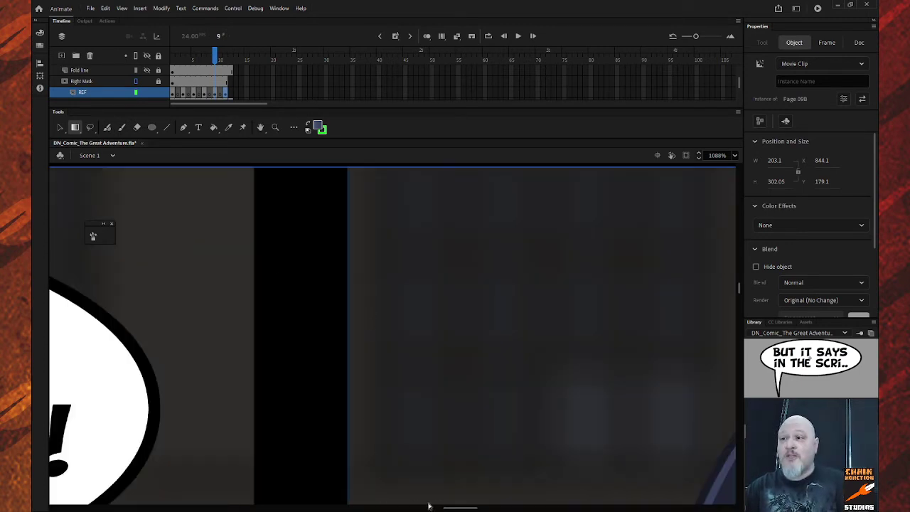
left_click_drag(458, 509, 475, 509)
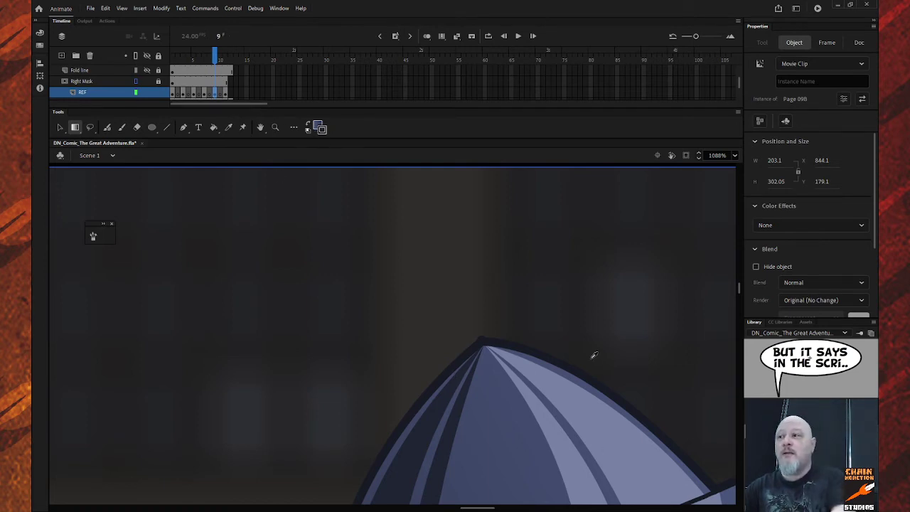
key("i")
key("k")
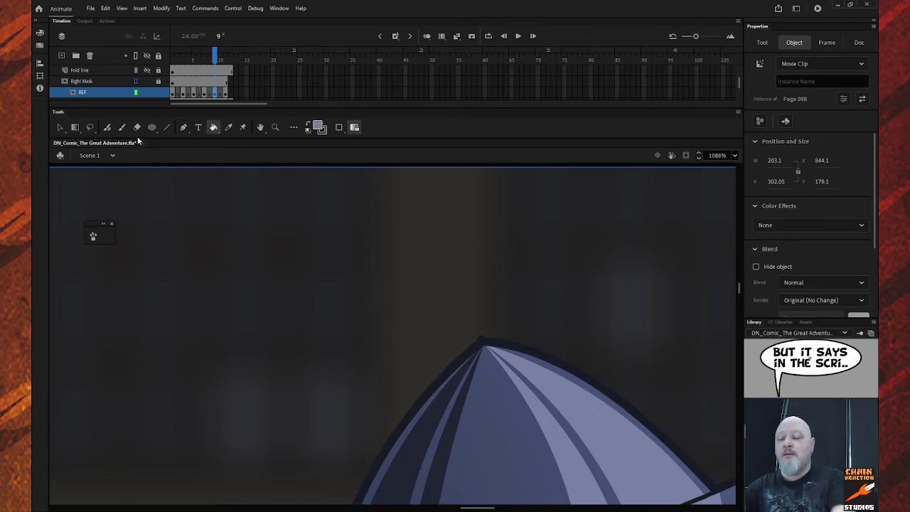
Step: Go back to frame 11 and open the Boric Page 11A symbol for editing with nothing selected
key("period")
key("period")
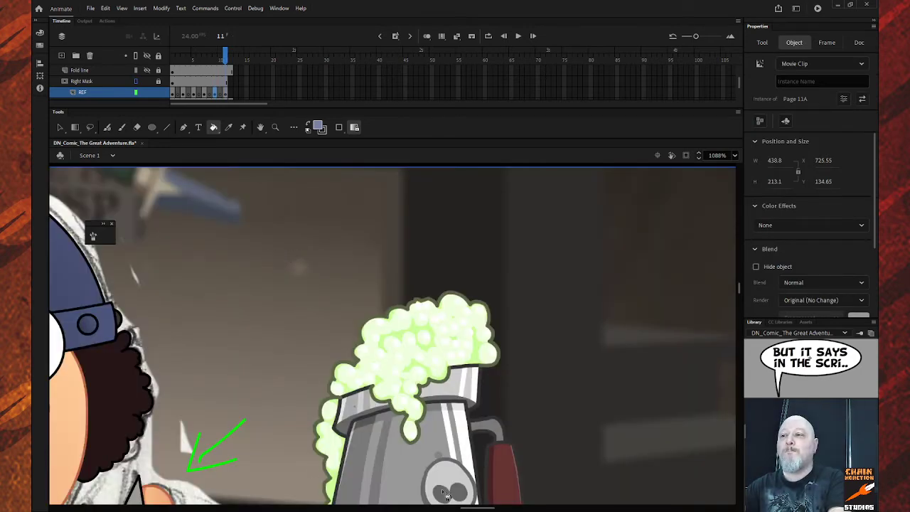
left_click_drag(473, 508, 454, 507)
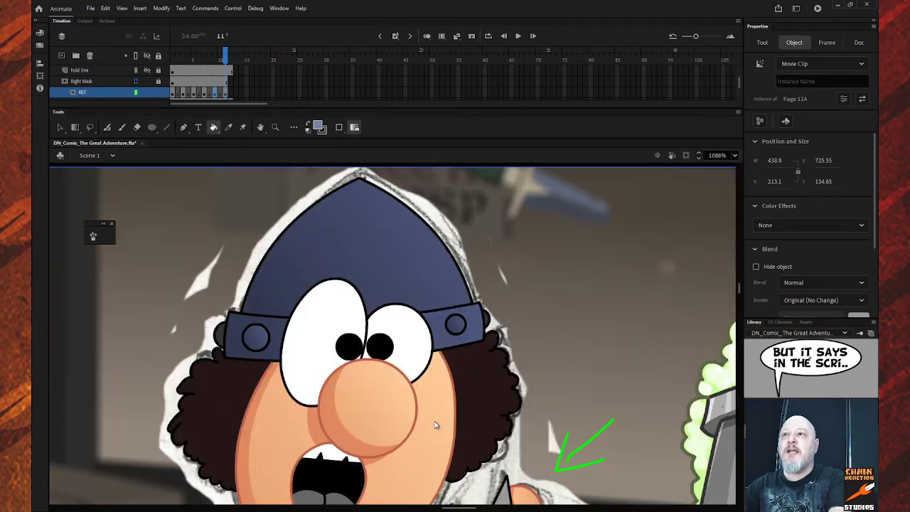
left_click(60, 127)
double_click(335, 240)
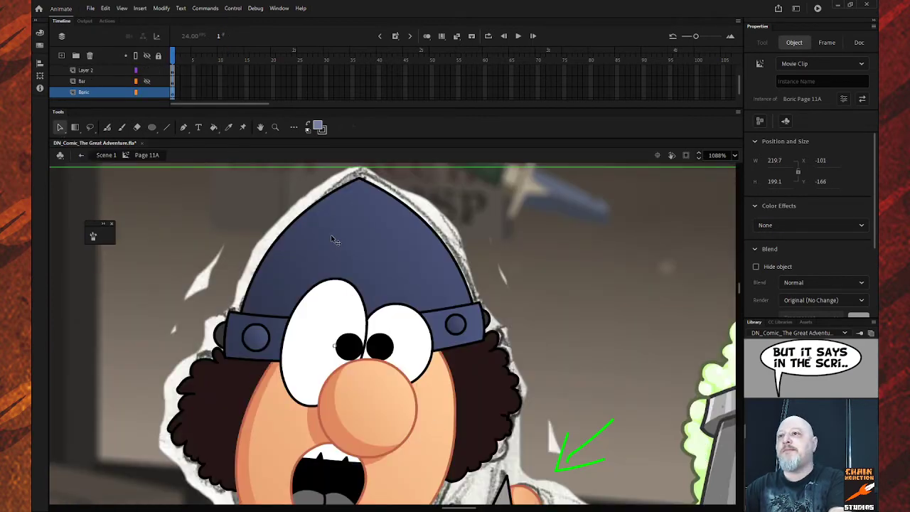
double_click(334, 241)
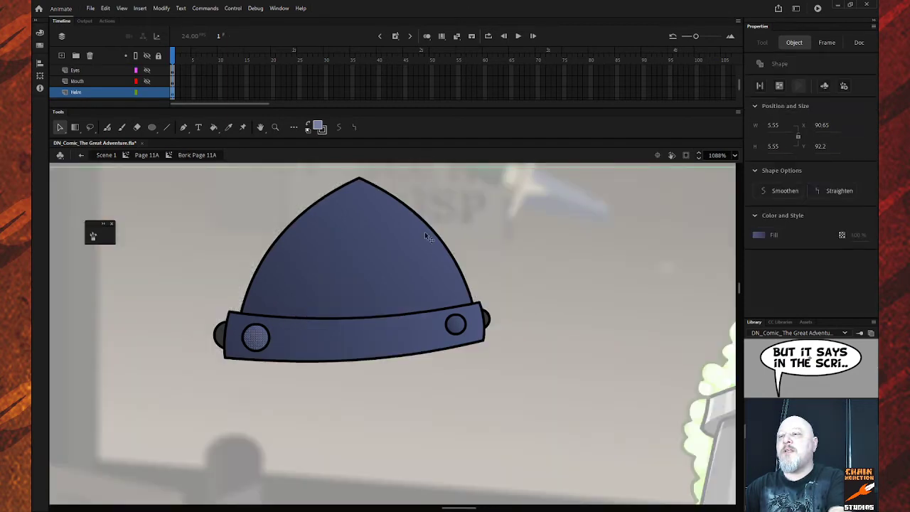
left_click(508, 224)
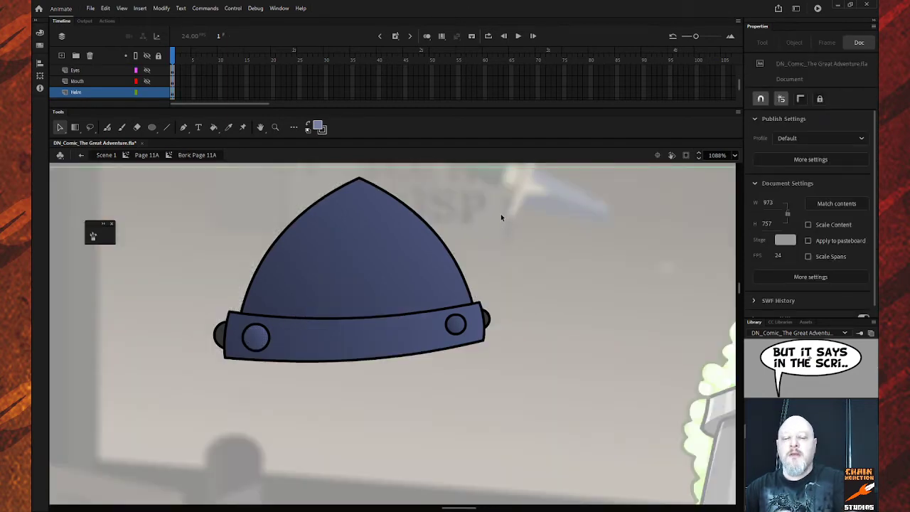
Step: Recolour the outlines of the helmet dome, band and rivets with the sampled dark navy stroke
double_click(412, 213)
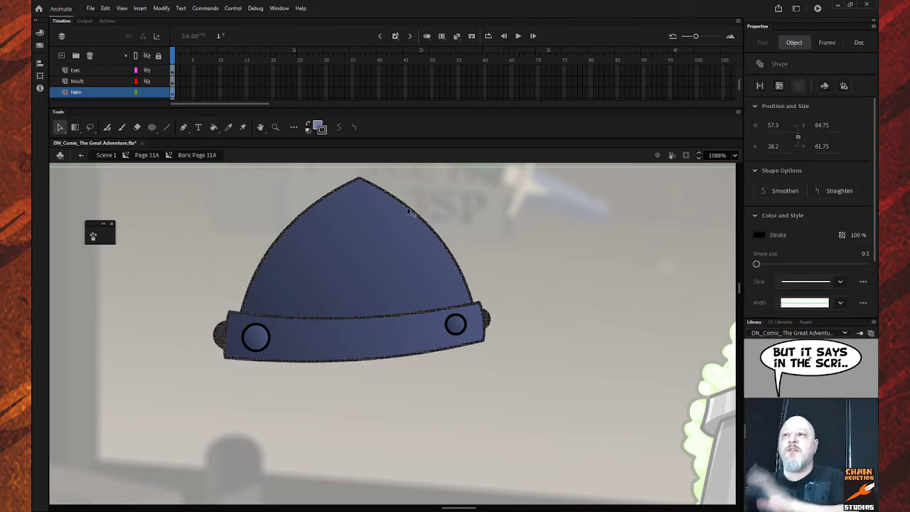
left_click(262, 329, "shift")
left_click(450, 332, "shift")
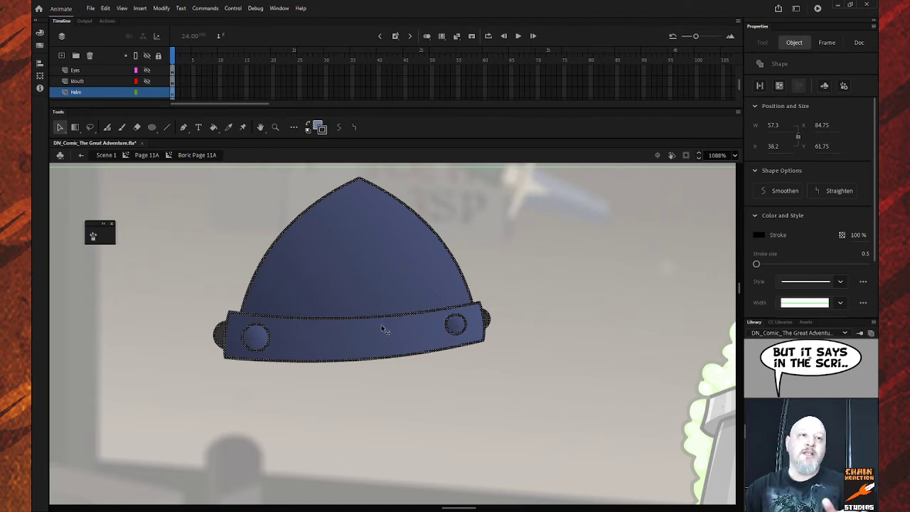
left_click(320, 129)
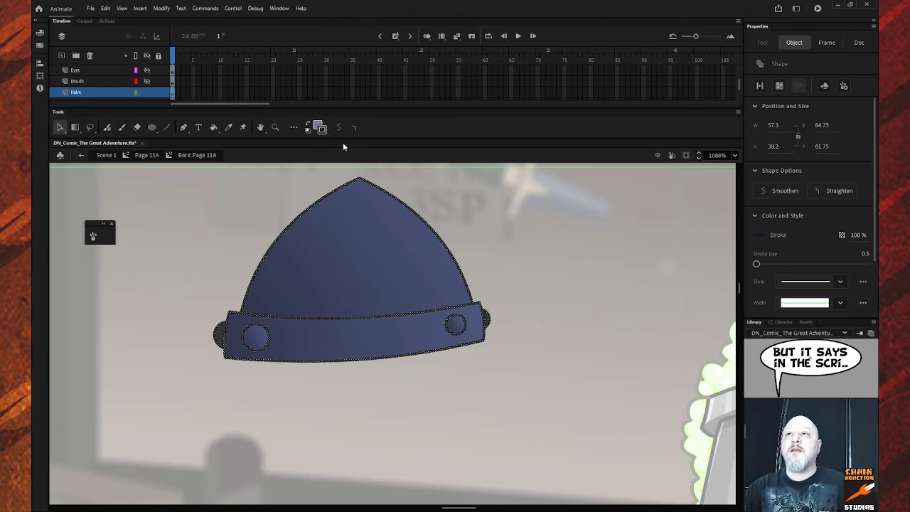
left_click(252, 205)
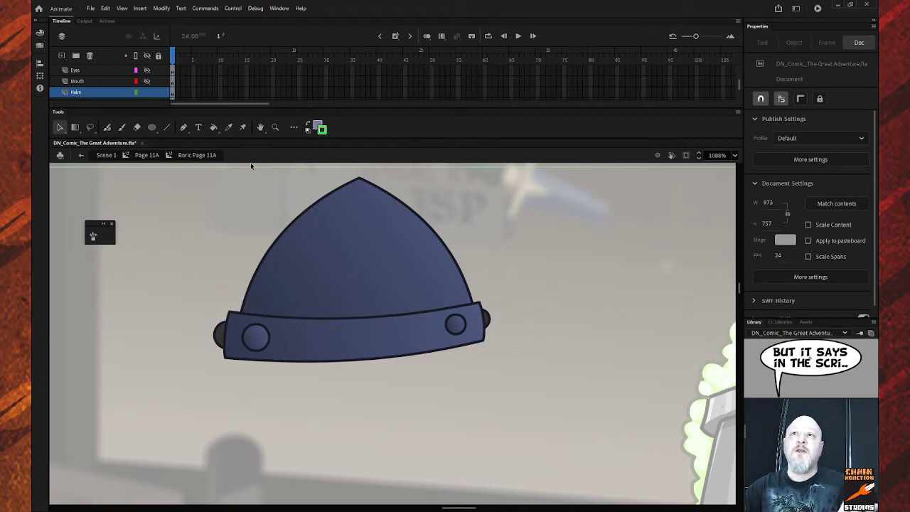
Step: Draw two green lines from the dome's tip to the band near its right edge, bowing both to follow the dome's outline
key("n")
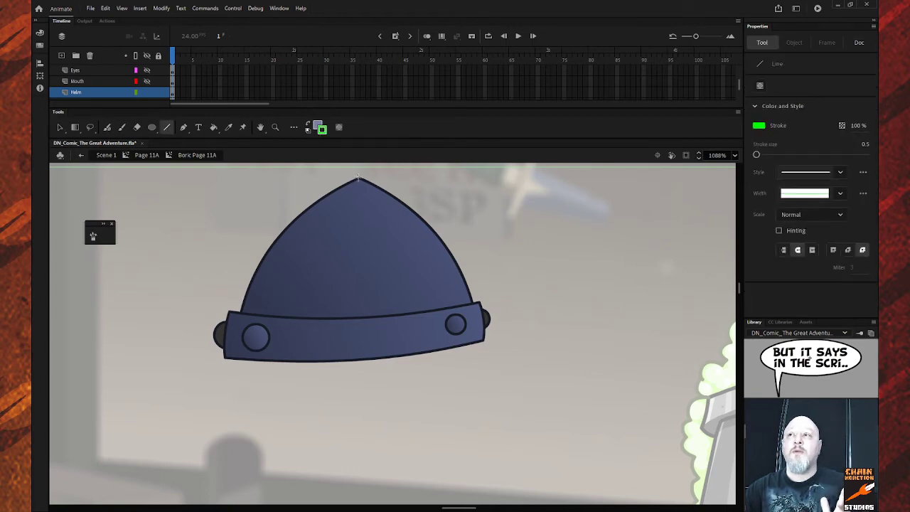
left_click_drag(358, 178, 467, 304)
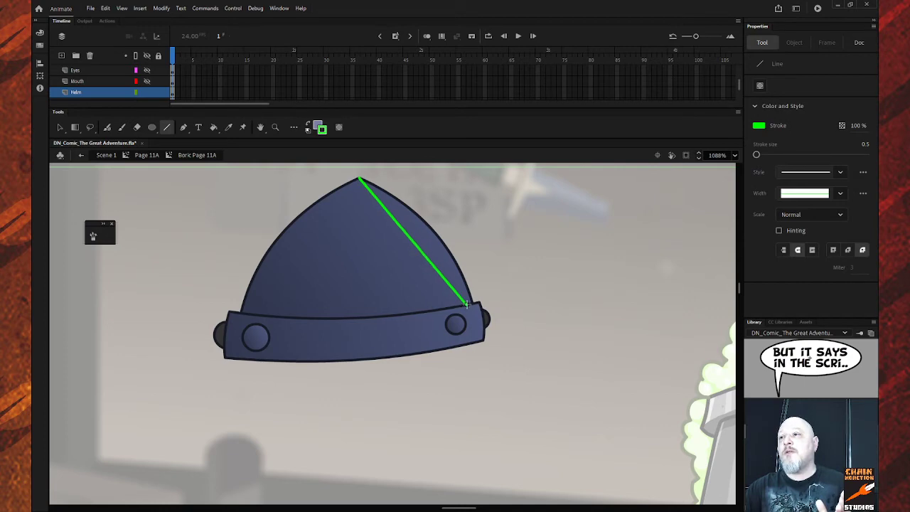
key("v")
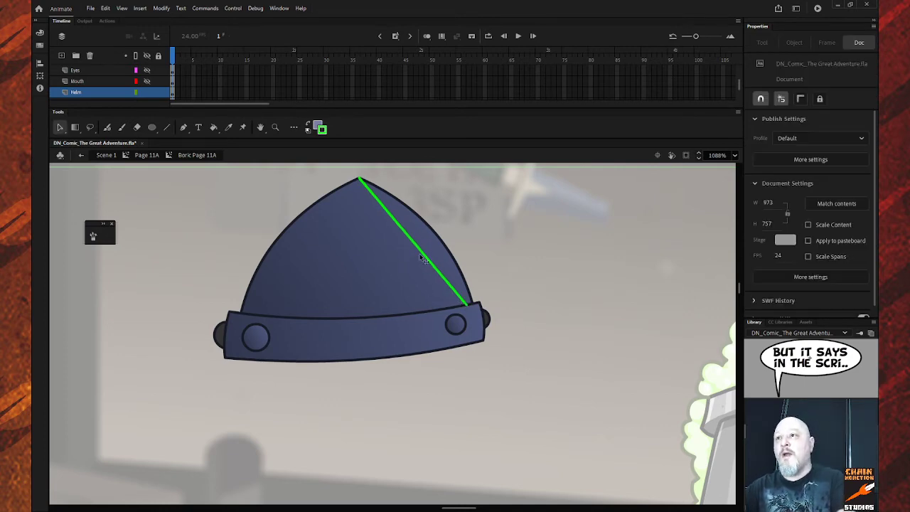
left_click_drag(423, 260, 441, 253)
key("n")
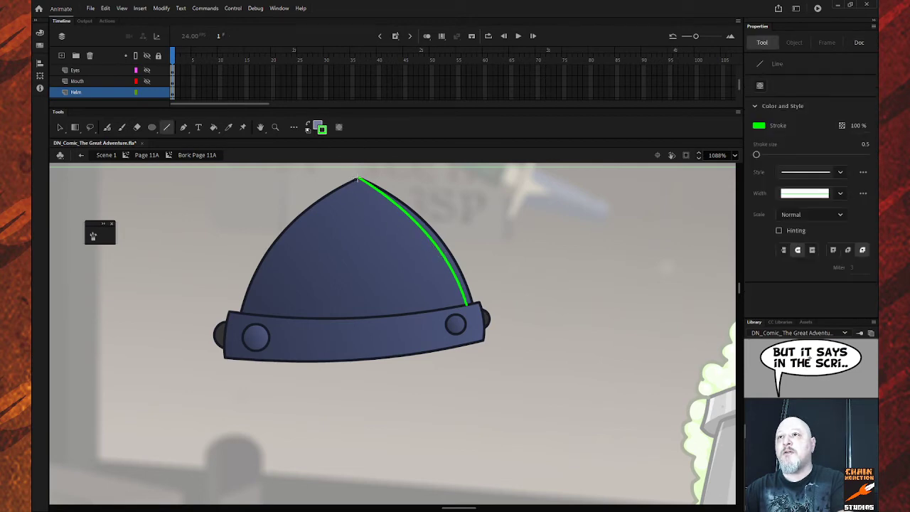
mouse_move(358, 179)
left_mouse_down()
mouse_move(458, 313)
mouse_move(452, 307)
left_mouse_up()
key("v")
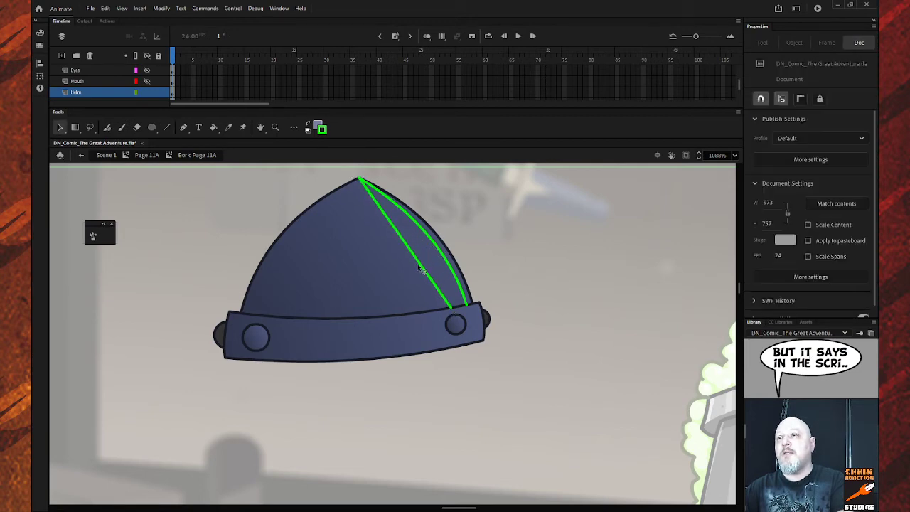
left_click_drag(422, 269, 438, 262)
Step: Add two closely spaced green lines from the dome's tip to the band, just inside the existing pair, and curve them to match
key("n")
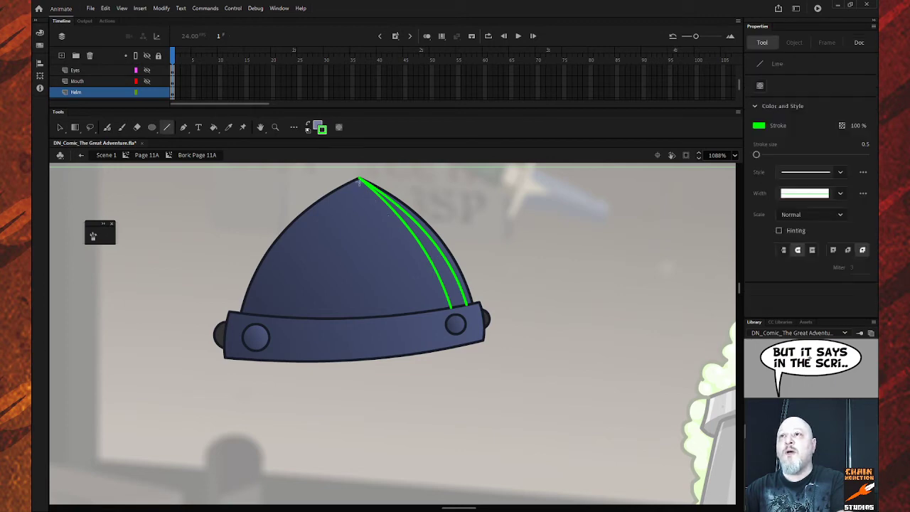
left_click_drag(359, 180, 444, 308)
key("v")
left_click_drag(423, 278, 429, 274)
key("n")
left_click_drag(359, 179, 437, 311)
key("v")
left_click_drag(416, 274, 423, 271)
Step: Fill the wide and the narrow highlight strips between the green lines on the dome with the sampled light blue
key("k")
left_click(446, 270)
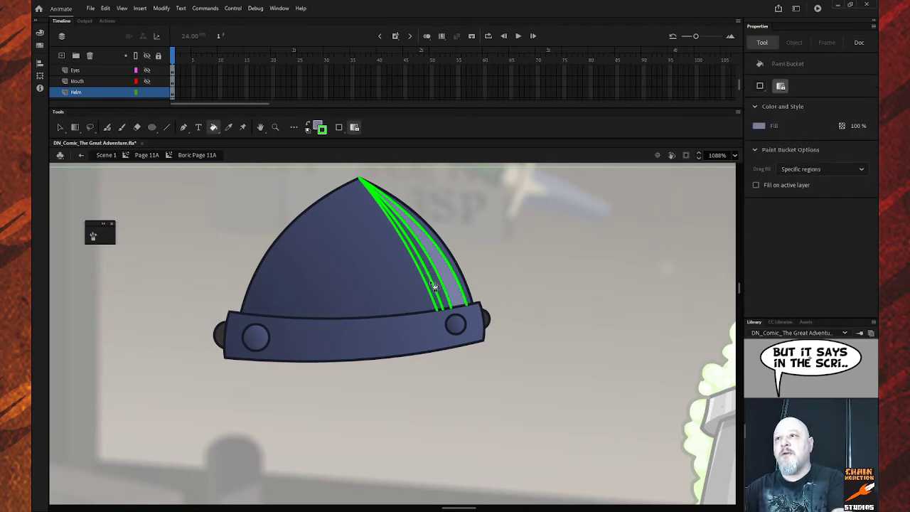
left_click(433, 285)
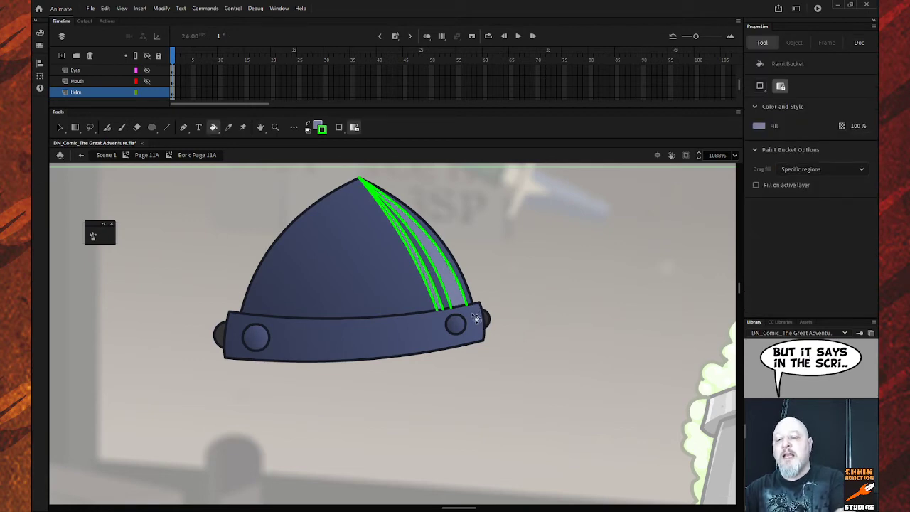
Step: Draw a green line across the band near its right end, from upper to lower edge, and bow it outward
key("n")
left_click_drag(471, 303, 483, 340)
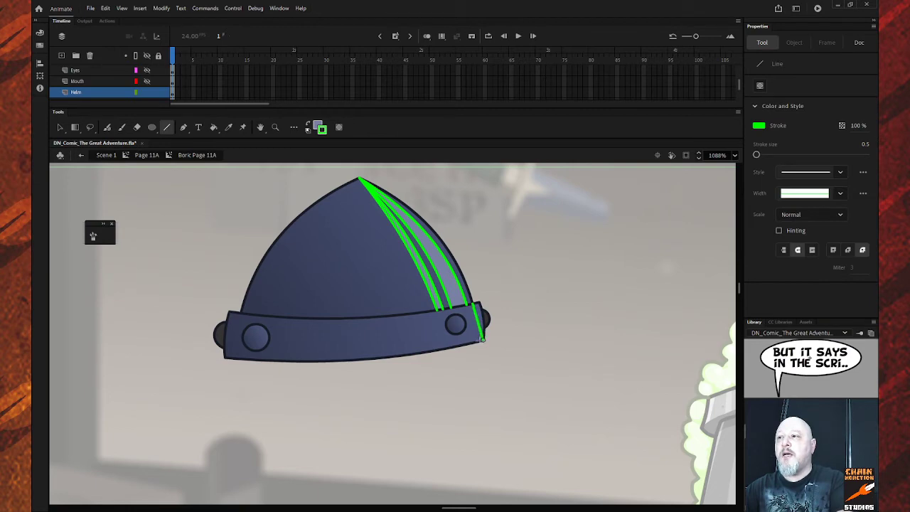
key("v")
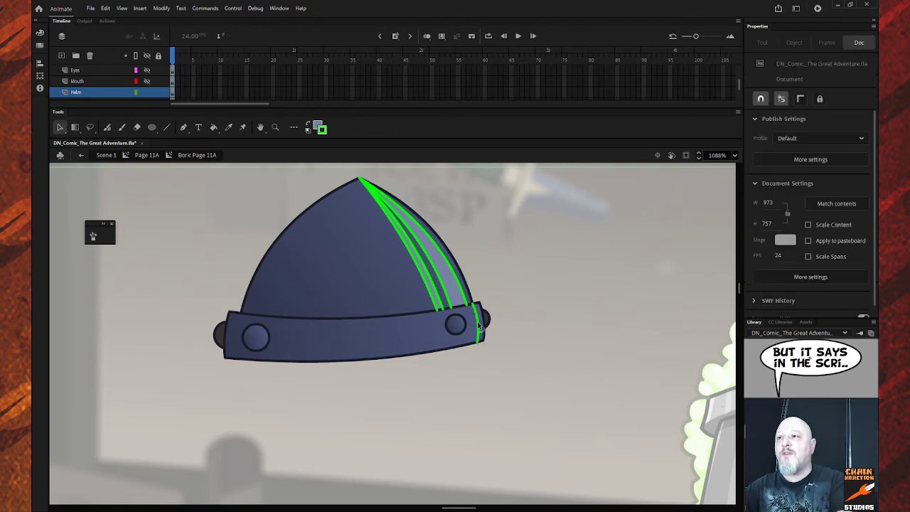
key("n")
left_click_drag(458, 304, 463, 349)
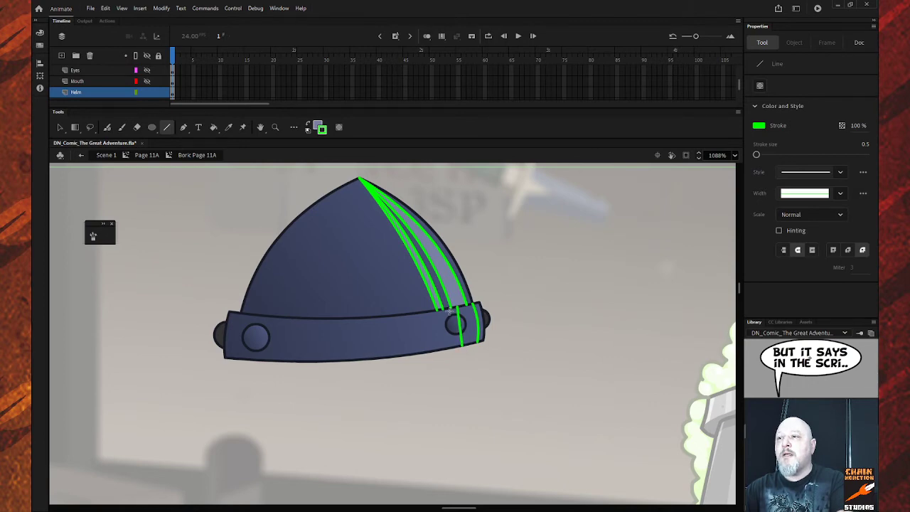
left_click_drag(450, 311, 456, 349)
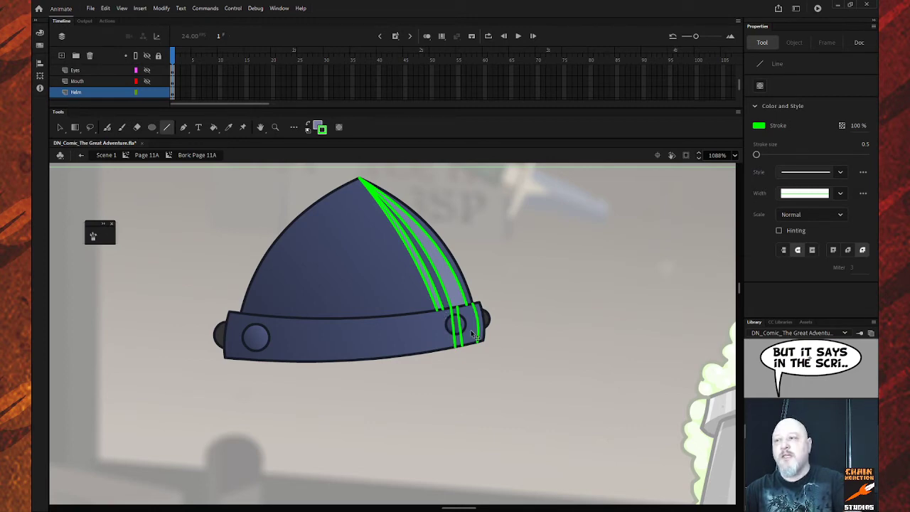
key("ctrl+z")
key("ctrl+z")
left_click_drag(462, 307, 467, 351)
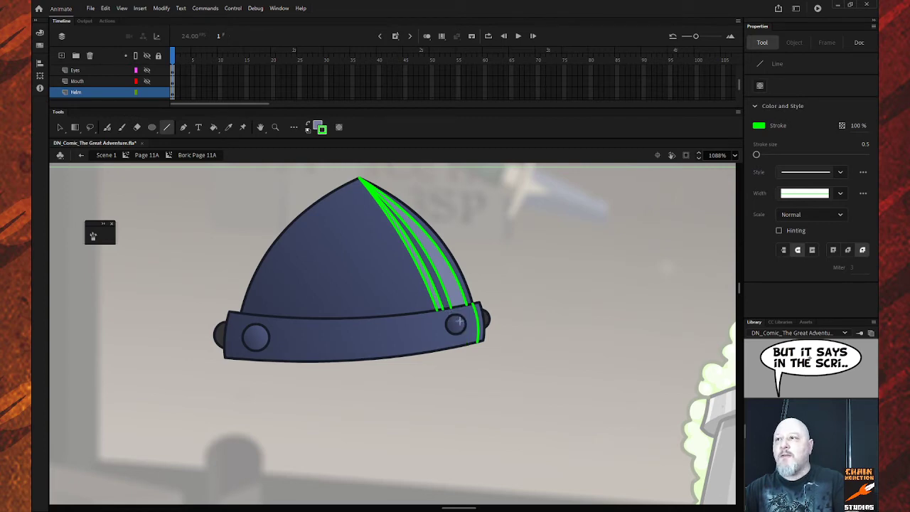
Step: Copy the curved green line three times across the band around its right rivet, and fill the wide and narrow strips between with light blue
key("v")
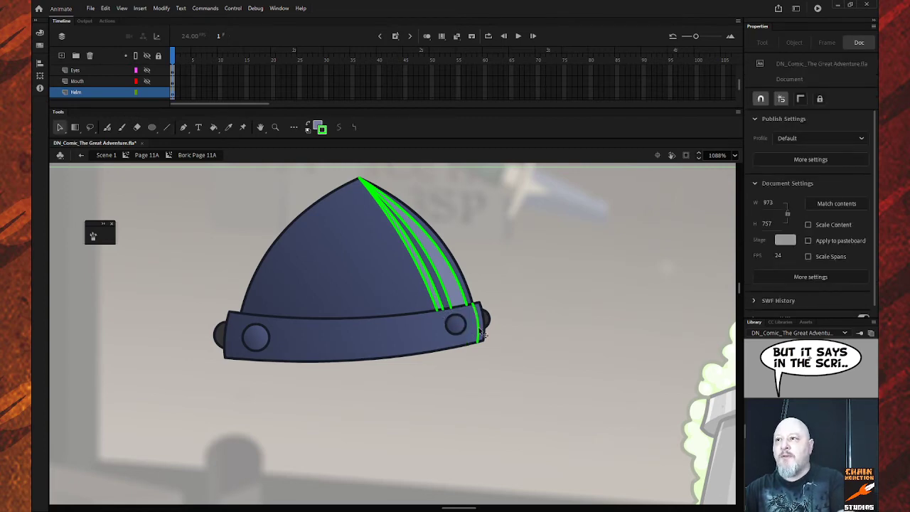
left_click(479, 334)
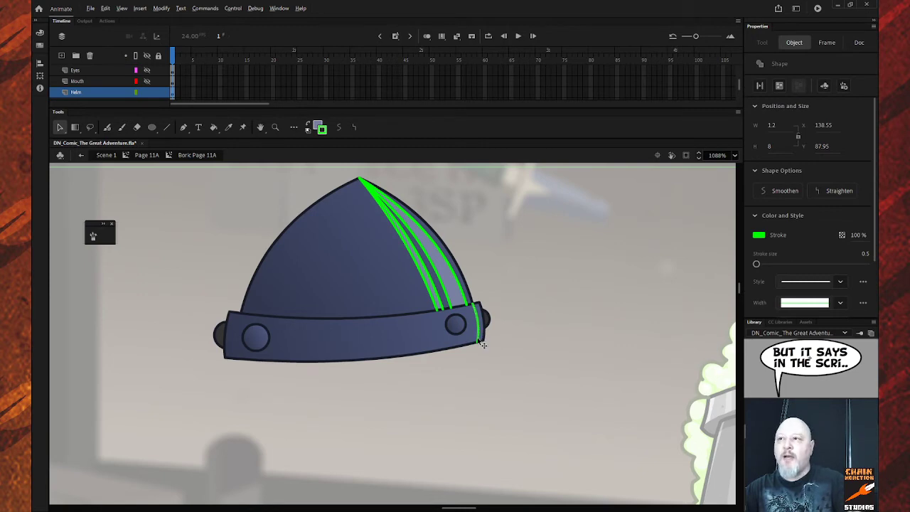
left_click_drag(480, 340, 465, 348)
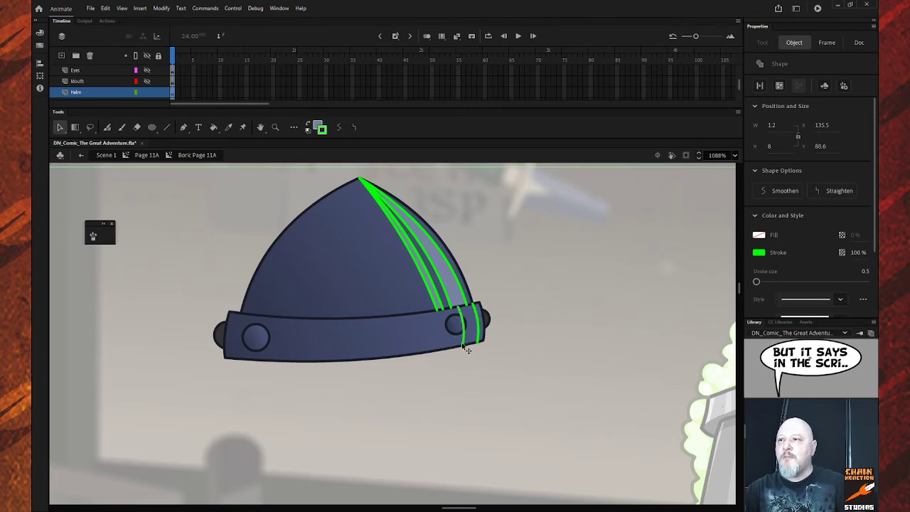
left_click_drag(467, 350, 532, 380)
key("ctrl+z")
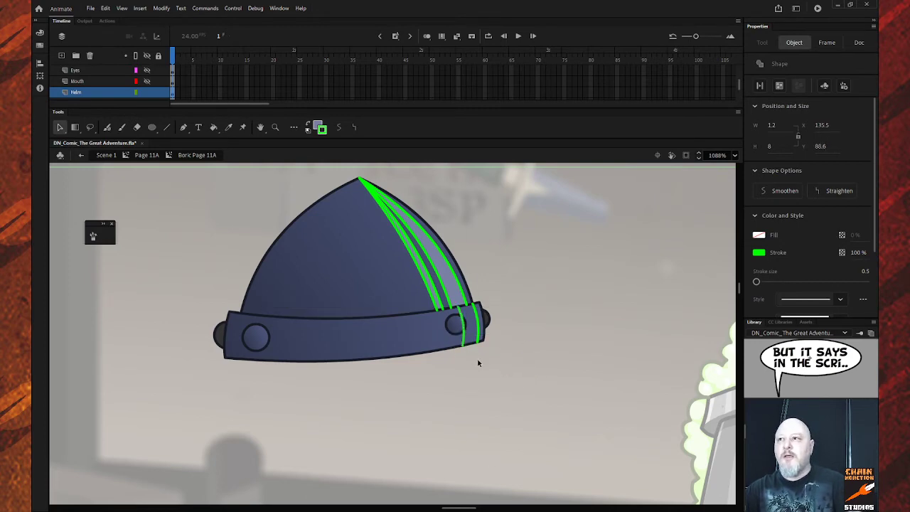
mouse_move(478, 362)
left_mouse_down()
mouse_move(536, 384)
mouse_move(529, 370)
left_mouse_up()
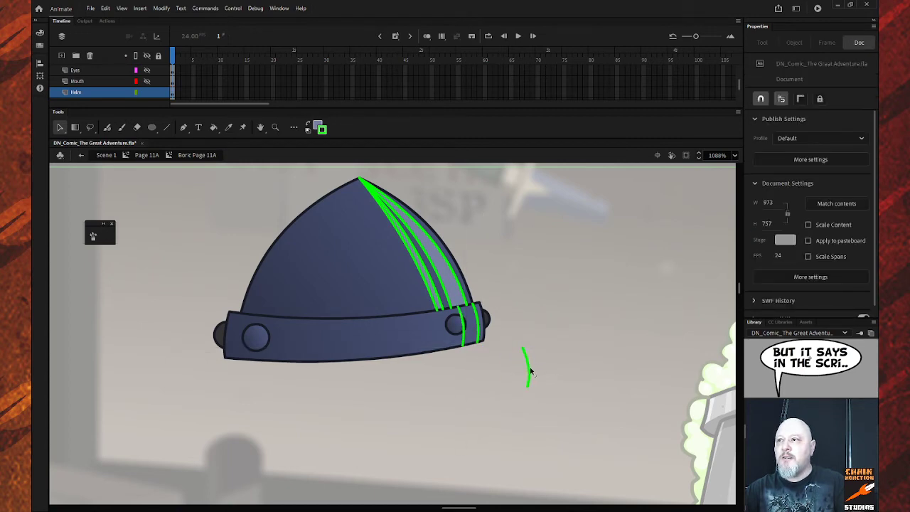
mouse_move(531, 385)
left_mouse_down()
mouse_move(459, 345)
mouse_move(455, 352)
left_mouse_up()
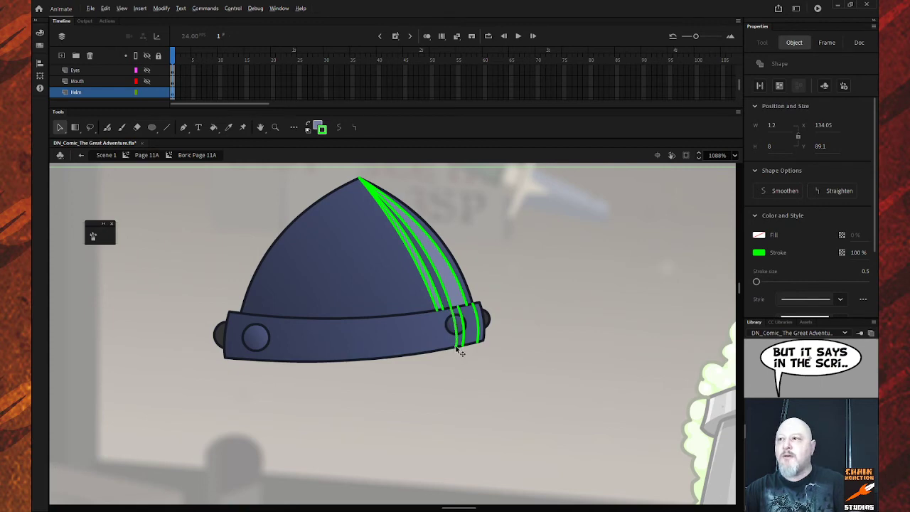
left_click_drag(459, 351, 451, 348)
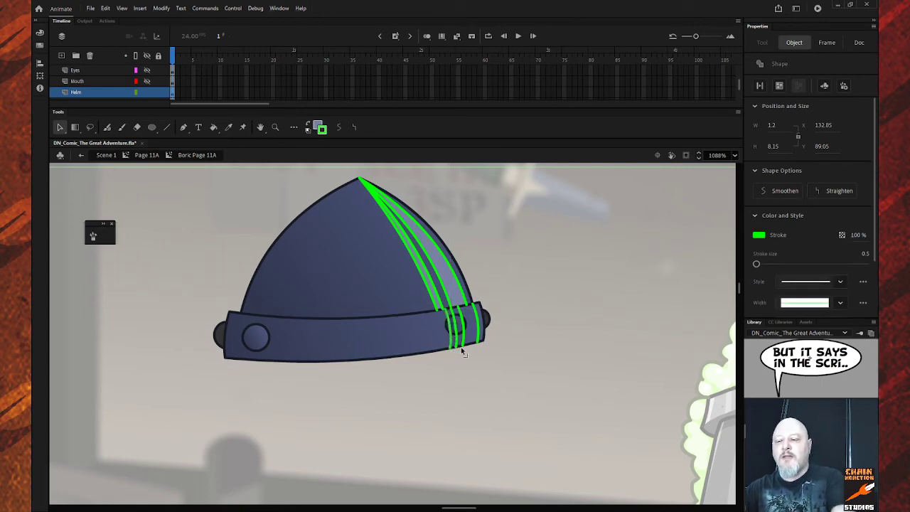
key("k")
left_click(479, 338)
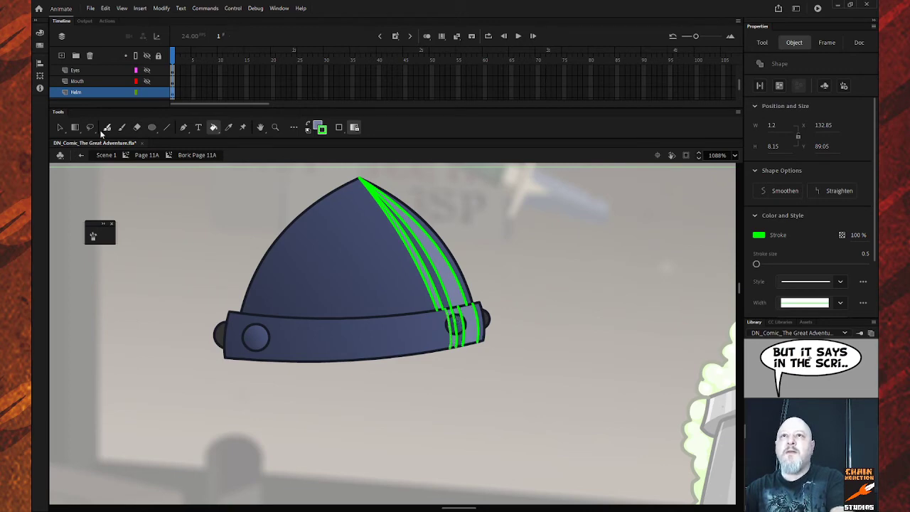
left_click(166, 127)
mouse_move(239, 231)
left_mouse_down()
mouse_move(533, 265)
mouse_move(376, 432)
left_mouse_up()
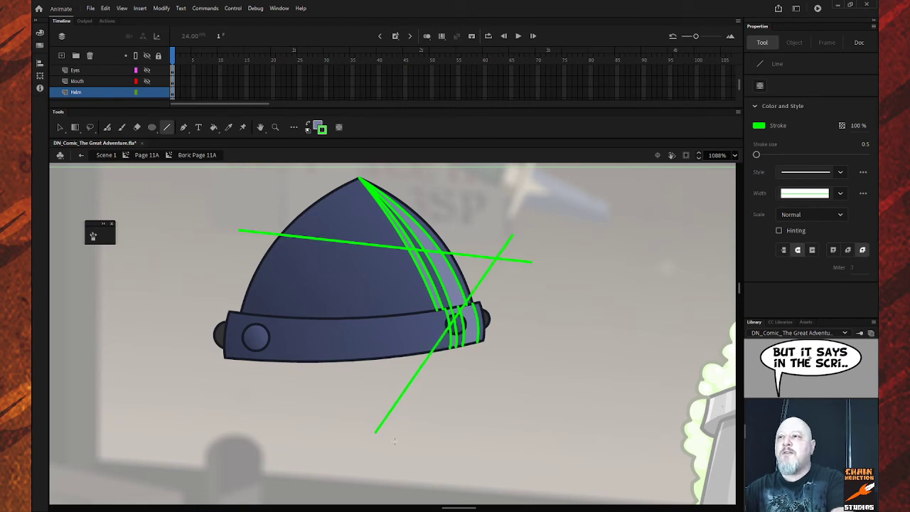
key("v")
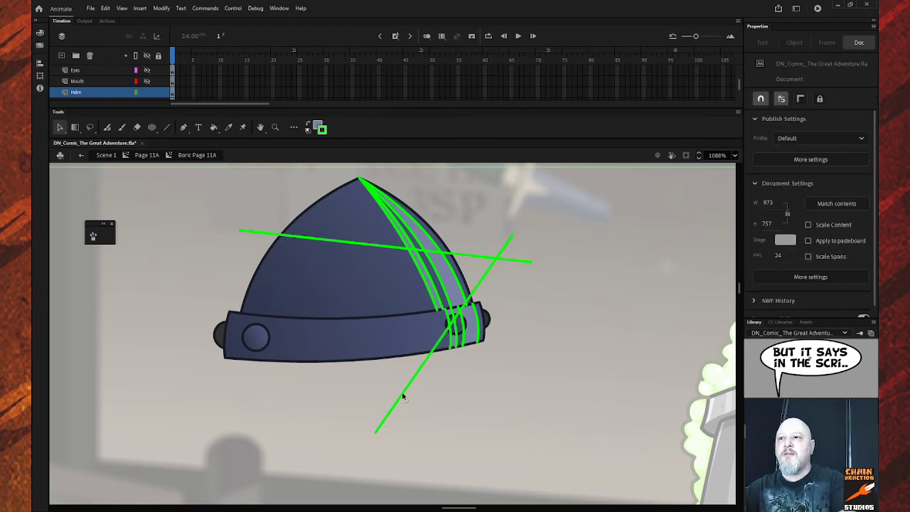
double_click(402, 397)
key("Delete")
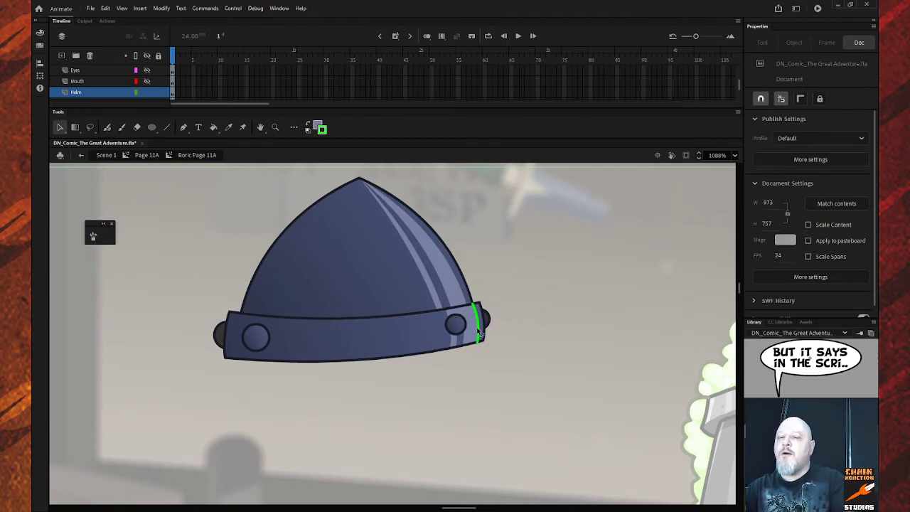
key("ctrl+z")
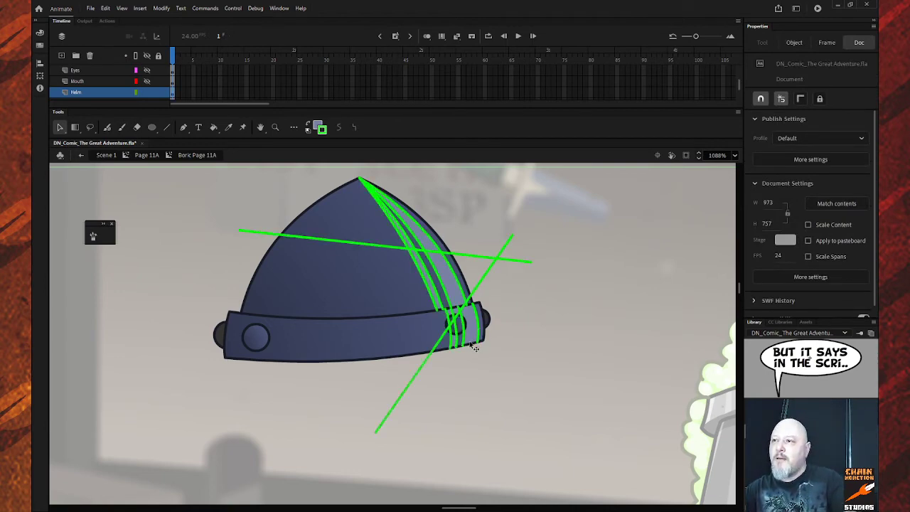
key("ctrl+z")
key("ctrl+z")
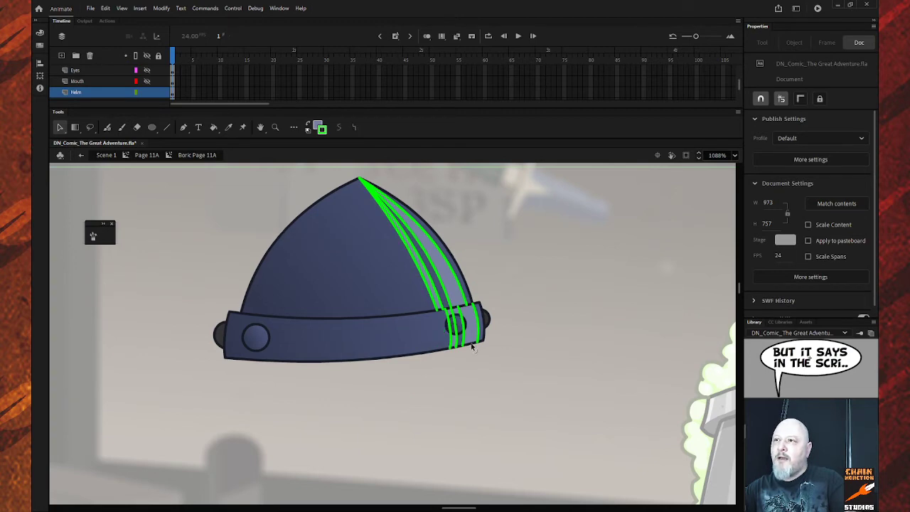
Step: Remove all green guide lines by linking them with three crossing lines, and fill the rivet protruding at the band's right end light blue
left_click(461, 307)
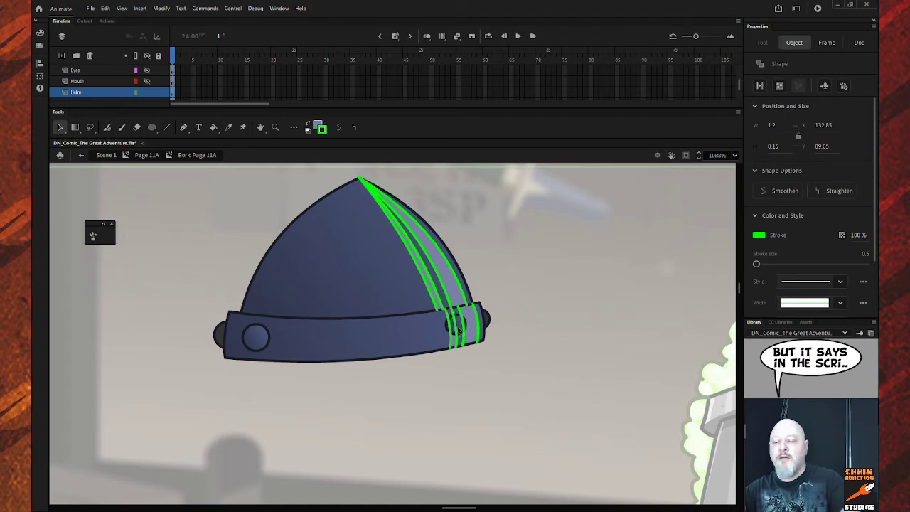
key("k")
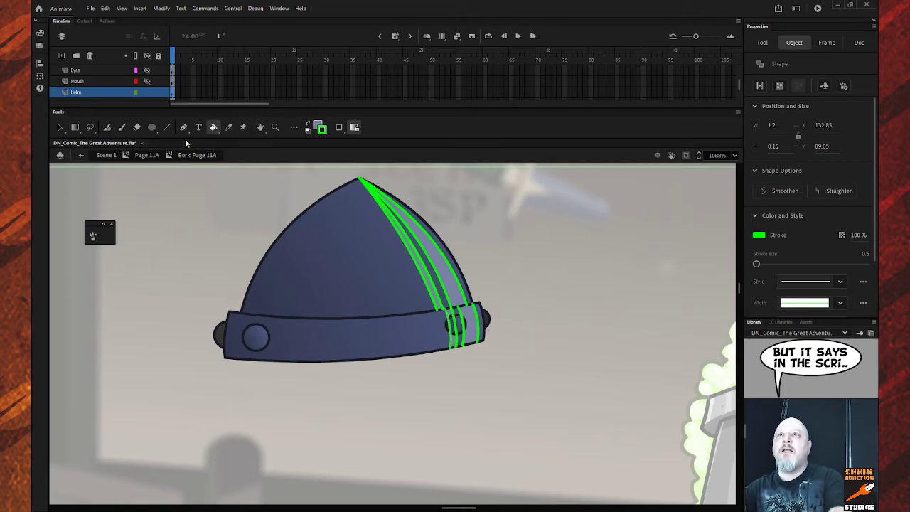
left_click(167, 128)
left_click_drag(517, 256, 122, 269)
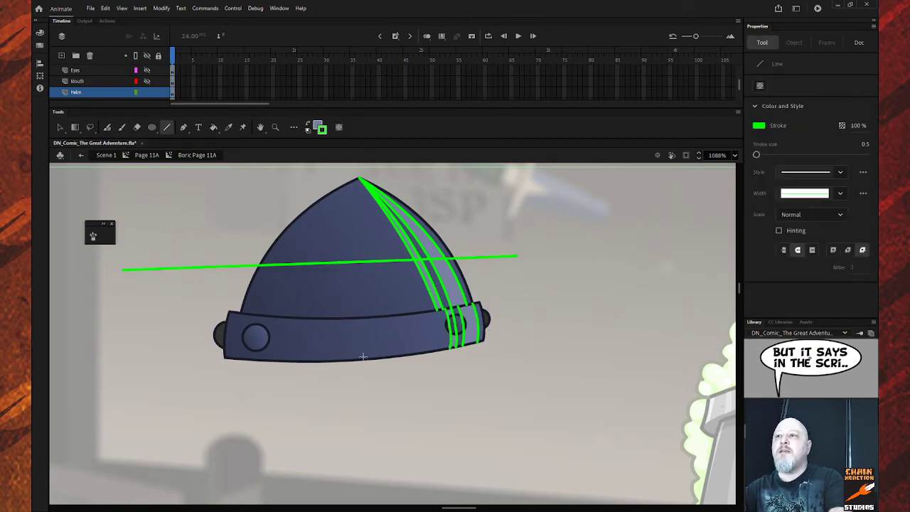
left_click_drag(346, 332, 618, 315)
left_click_drag(497, 229, 523, 434)
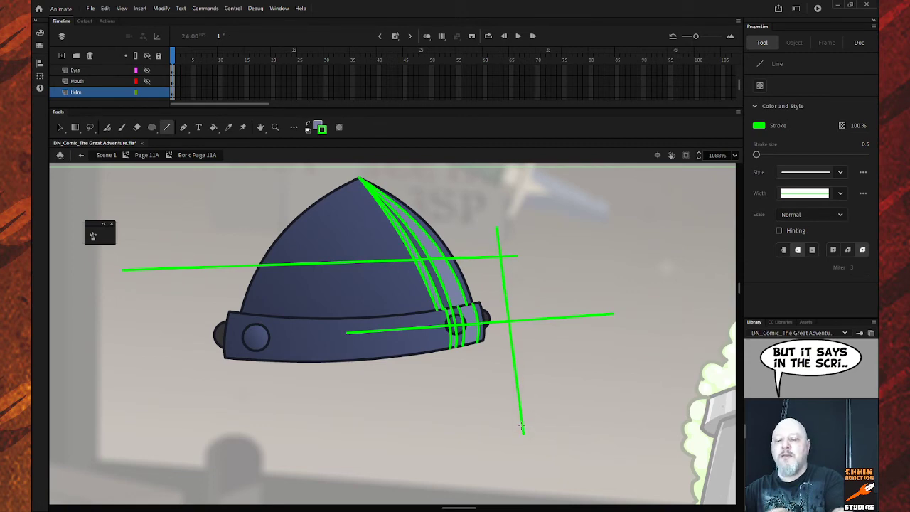
key("v")
double_click(522, 404)
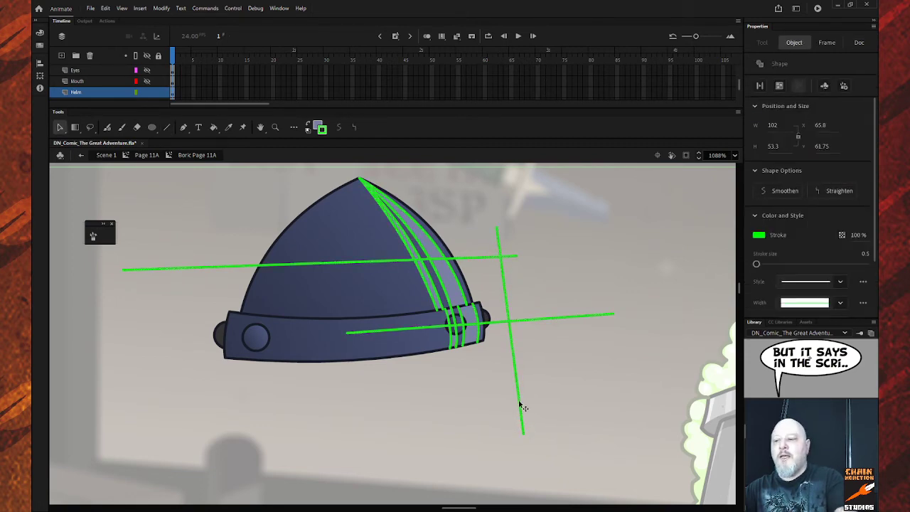
key("Delete")
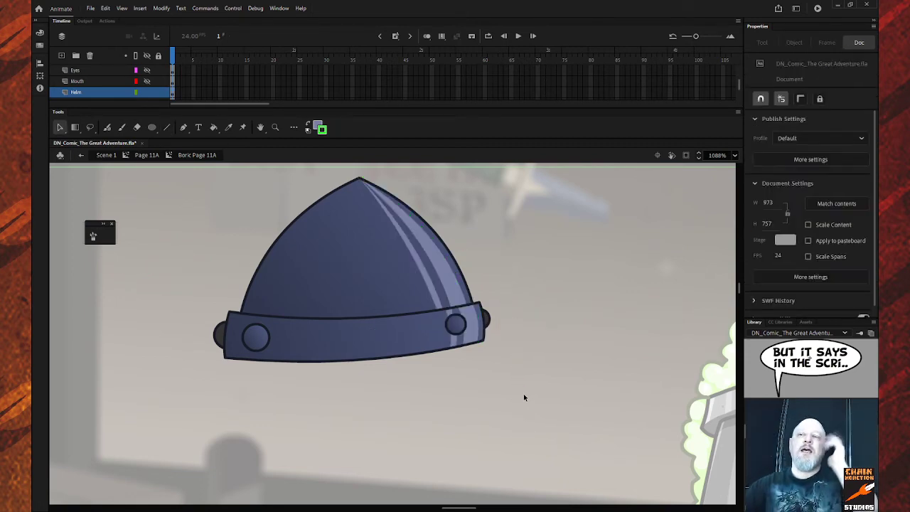
key("k")
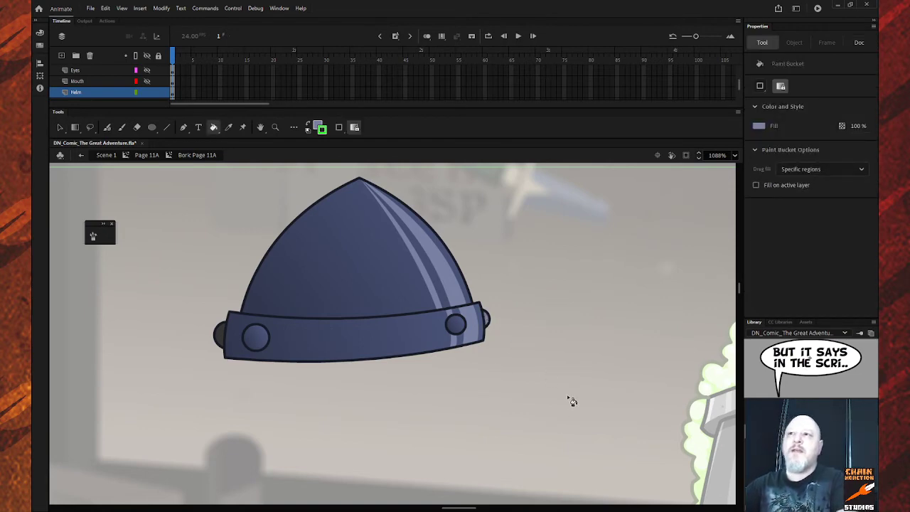
Step: Go back out to Scene 1, show page 09B and sample the dark shadow blue from its helmet dome
left_click(82, 157)
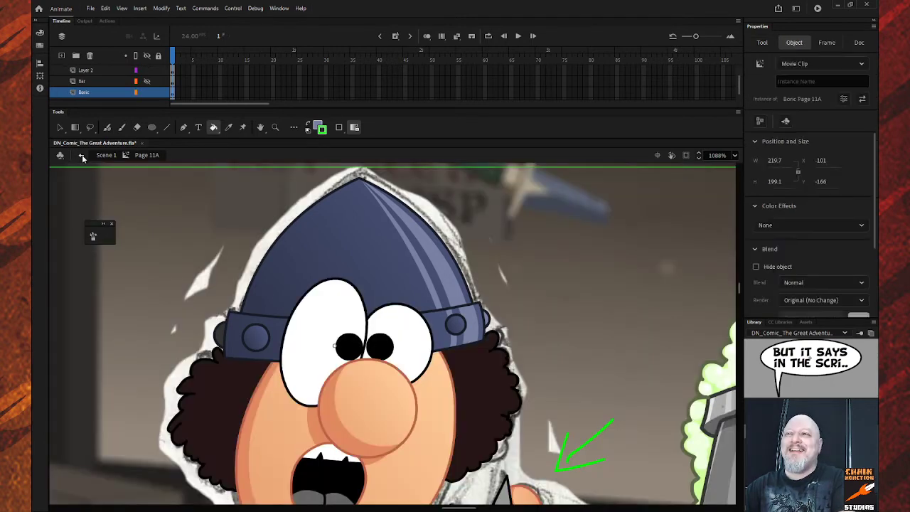
left_click(83, 158)
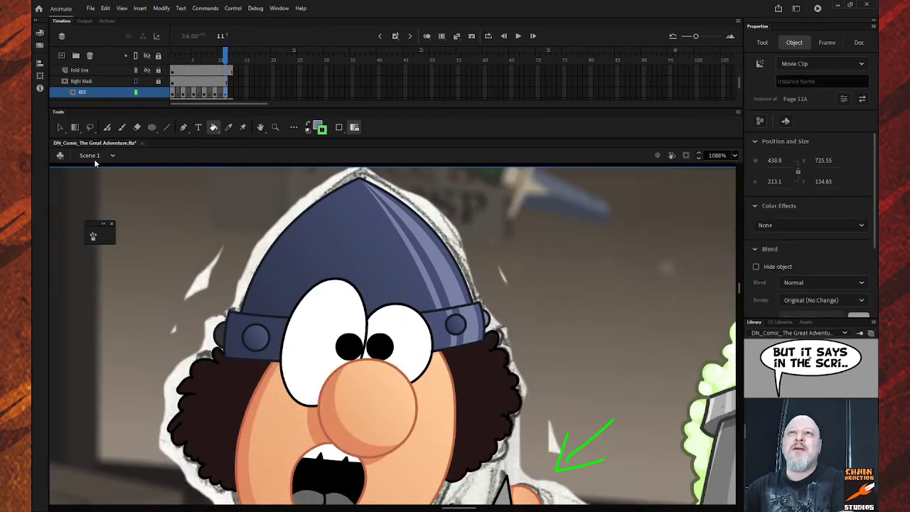
key("comma")
key("comma")
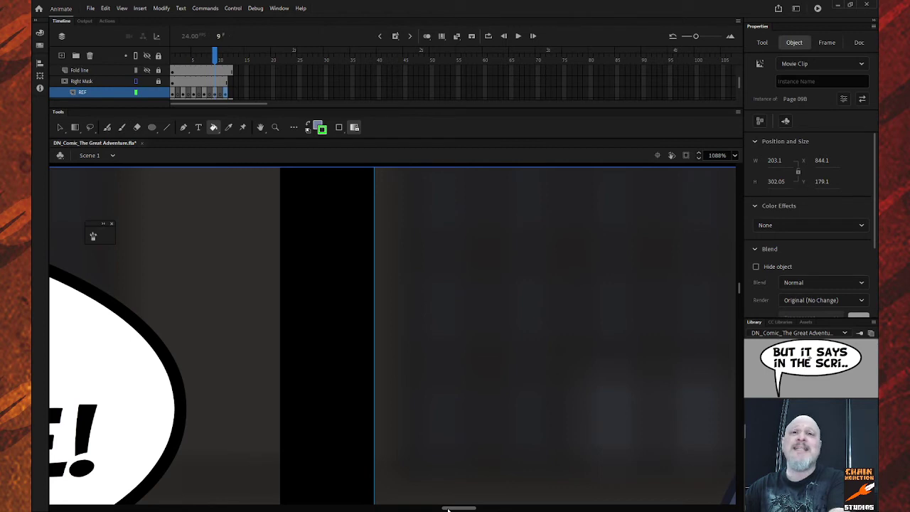
left_click_drag(448, 509, 469, 509)
scroll(456, 477, "down", 3)
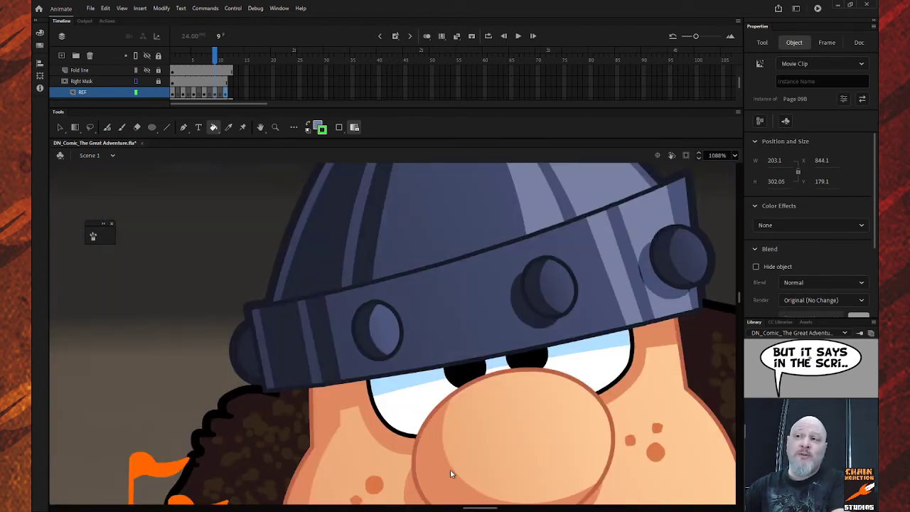
scroll(456, 477, "up", 3)
scroll(455, 477, "down", 1)
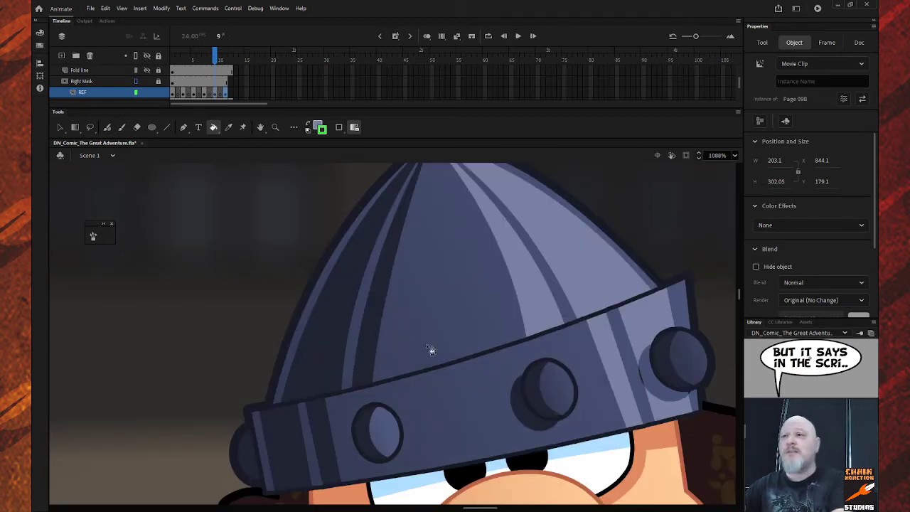
key("i")
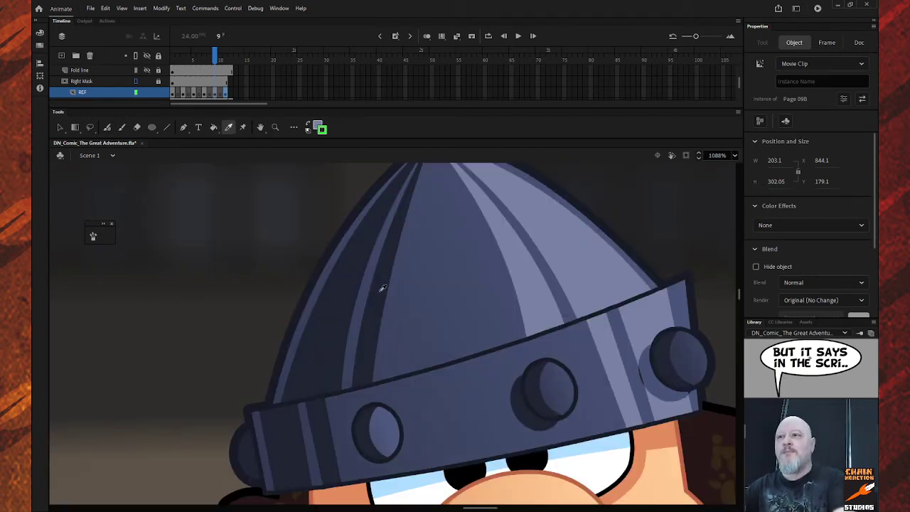
key("k")
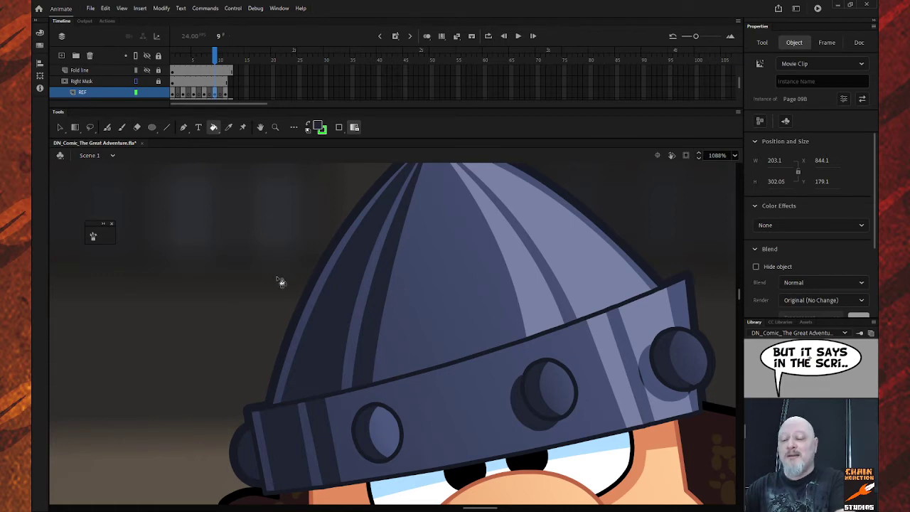
Step: Reopen the helmet artwork on page 11A and fill the rivet protruding at the band's left end with the sampled dark blue
key("period")
key("period")
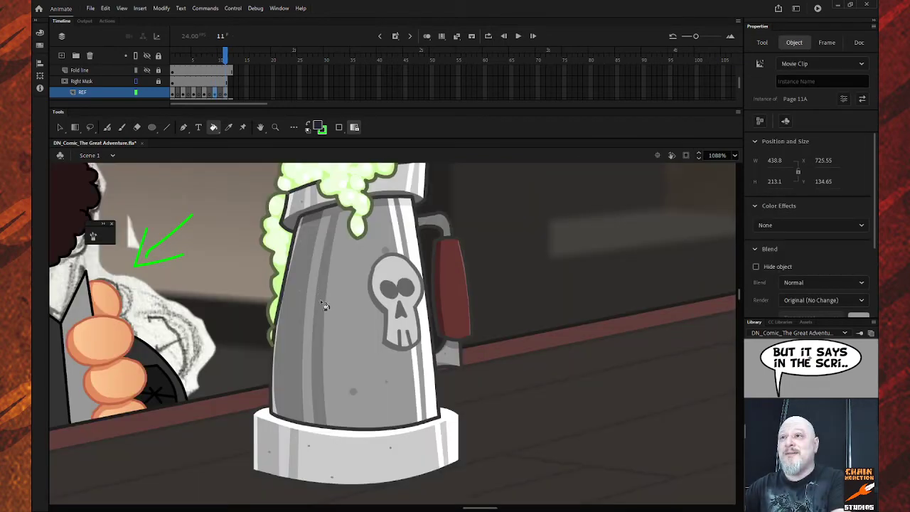
scroll(461, 509, "left", 3)
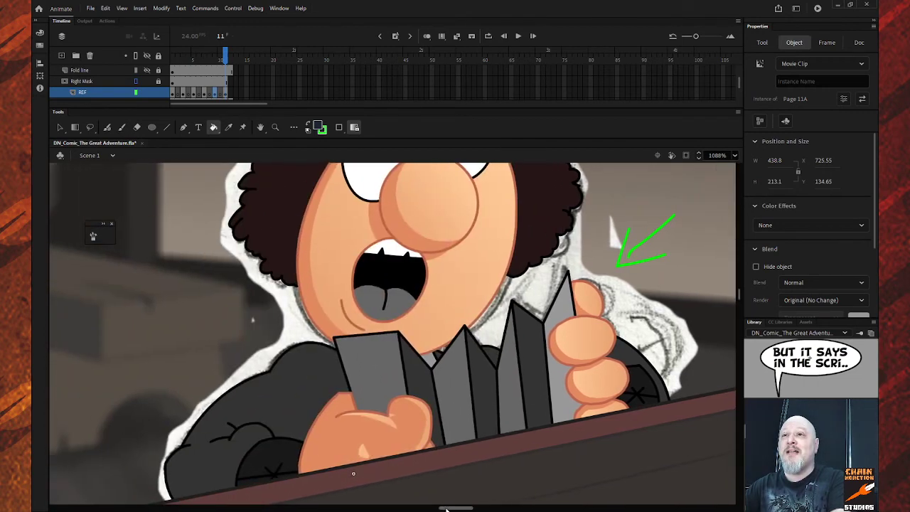
scroll(451, 411, "up", 3)
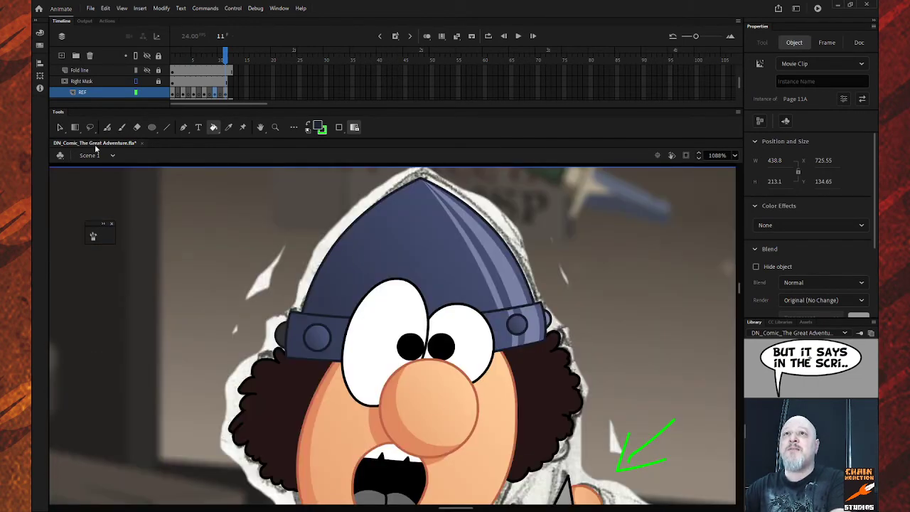
left_click(60, 126)
double_click(353, 253)
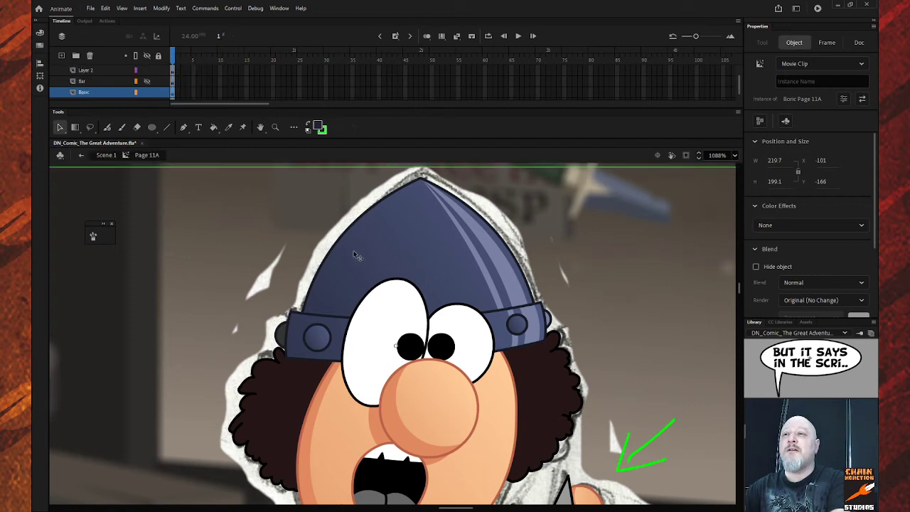
double_click(354, 252)
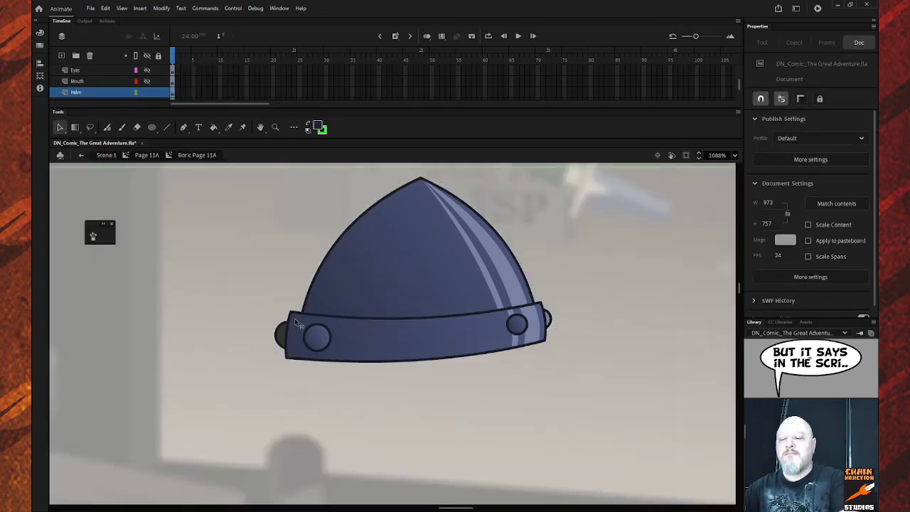
key("k")
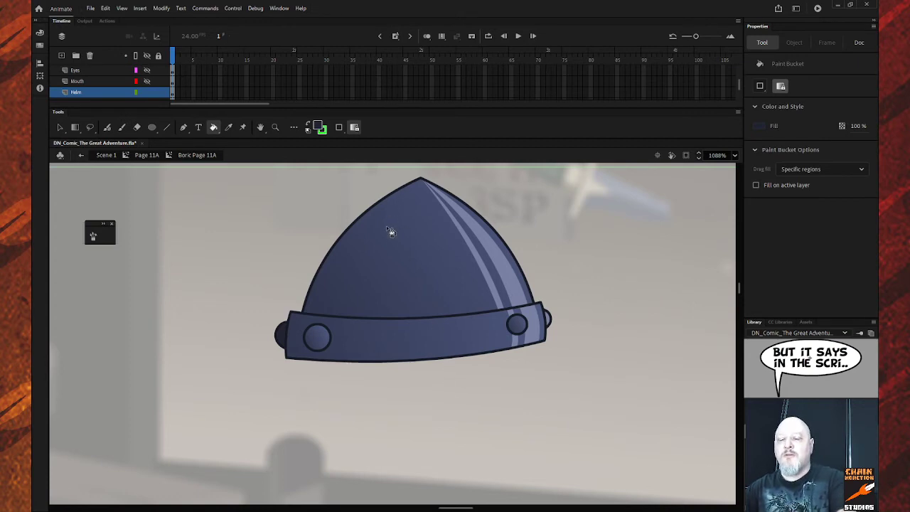
Step: Draw a green guide line from the helmet's apex to the dome's lower left edge and bow it outward along the outline
key("n")
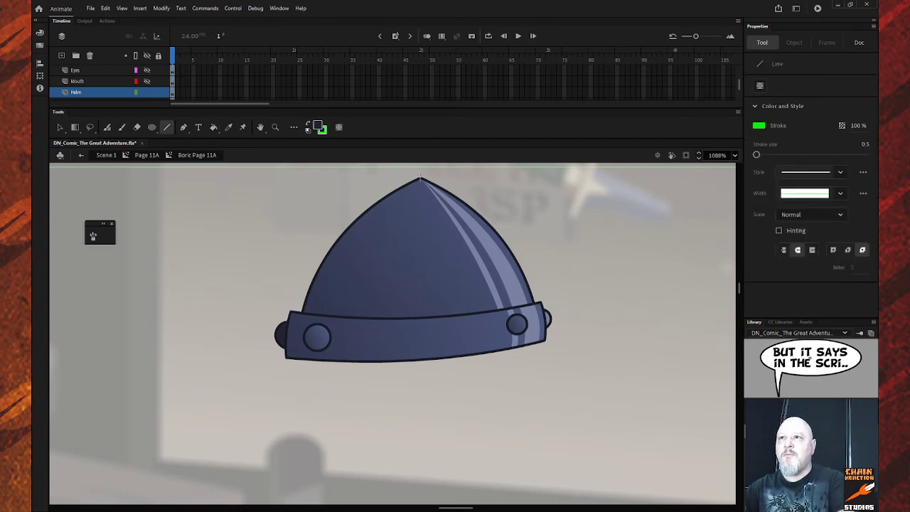
left_click_drag(421, 178, 309, 315)
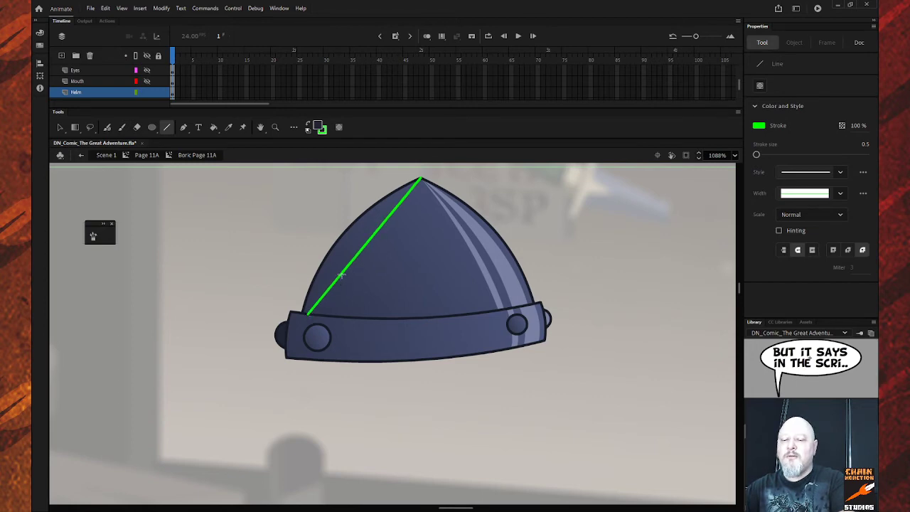
key("v")
left_click_drag(347, 278, 332, 260)
Step: Draw a green guide line down the band near its left end and bow it slightly outward
key("n")
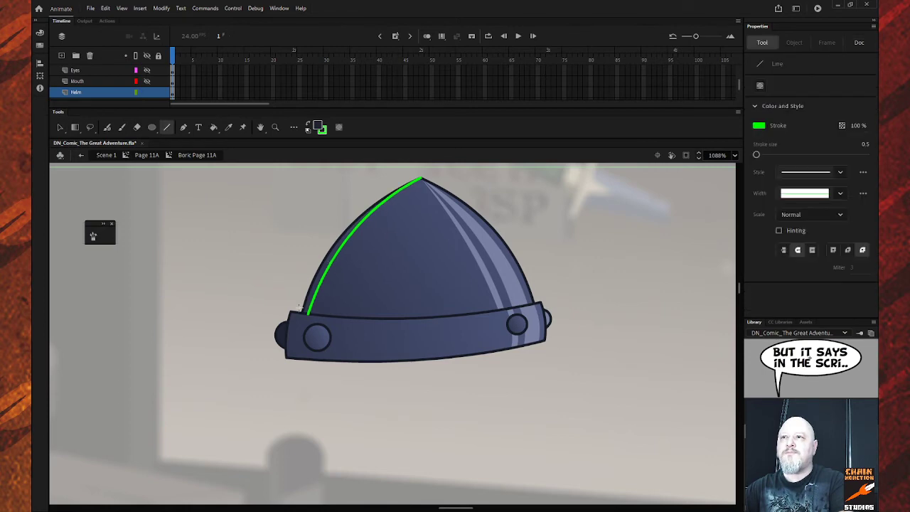
left_click_drag(291, 313, 291, 354)
key("ctrl+z")
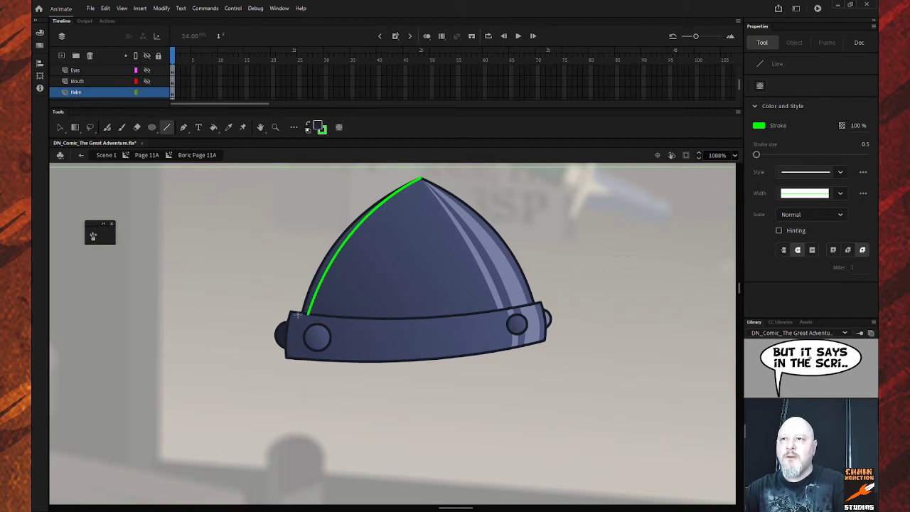
left_click_drag(296, 313, 290, 356)
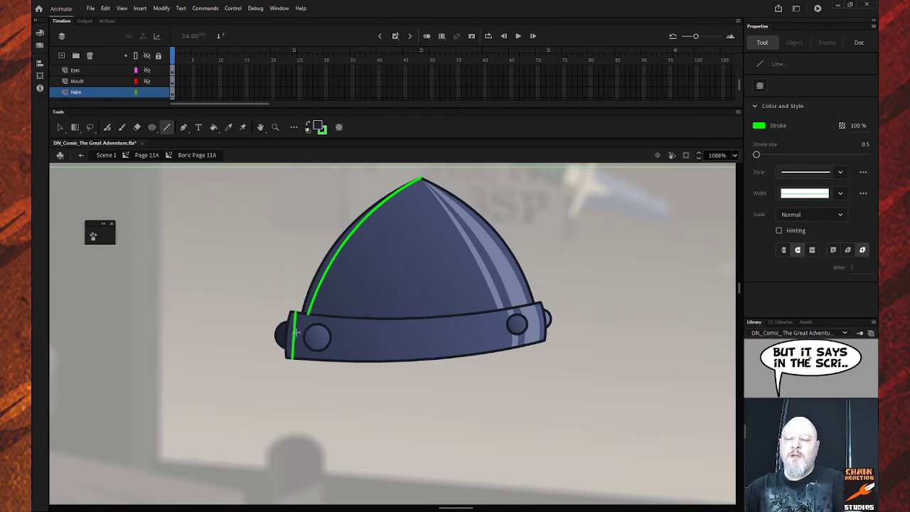
key("v")
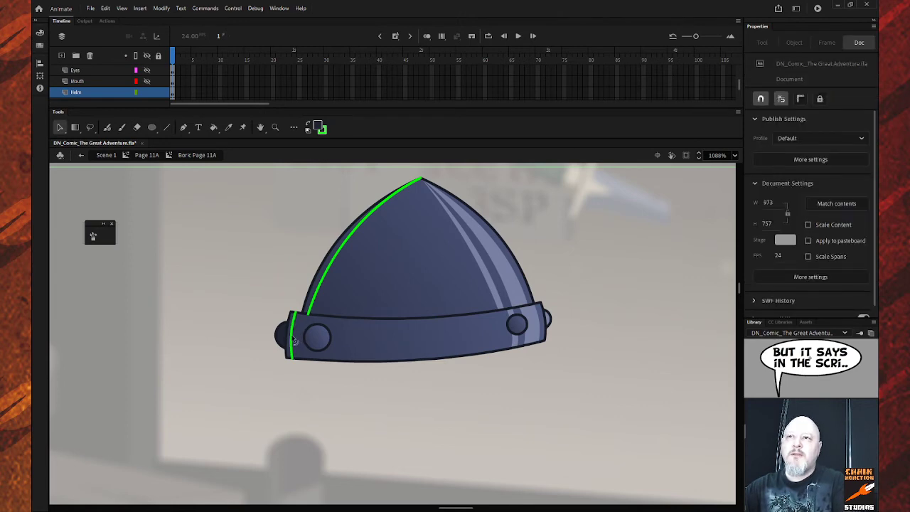
Step: Draw three more green guide lines from the apex to the band on the dome's left side, bowing each one outward
key("n")
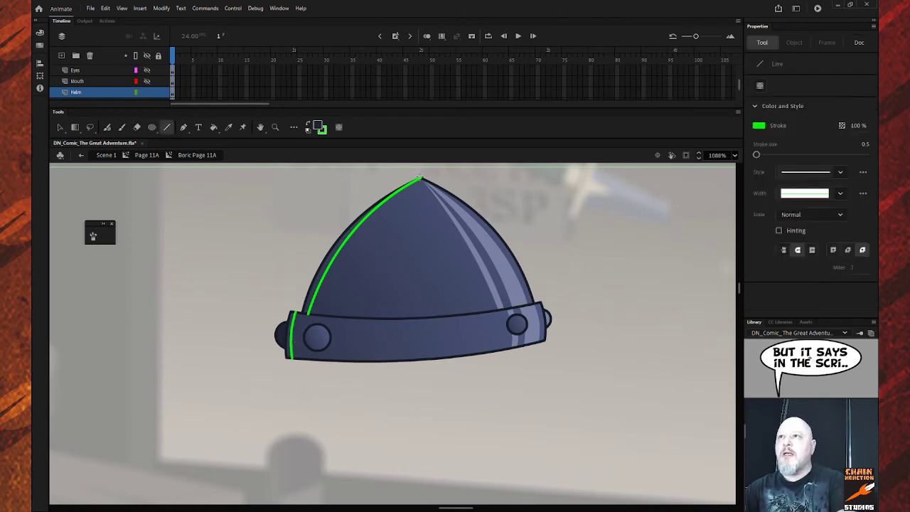
left_click_drag(421, 180, 339, 322)
key("v")
left_click_drag(368, 271, 354, 266)
key("n")
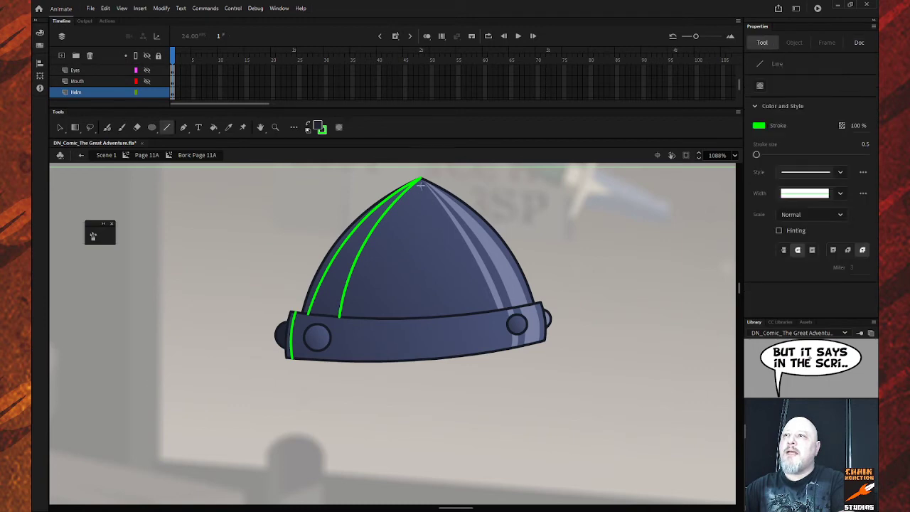
left_click_drag(420, 182, 348, 320)
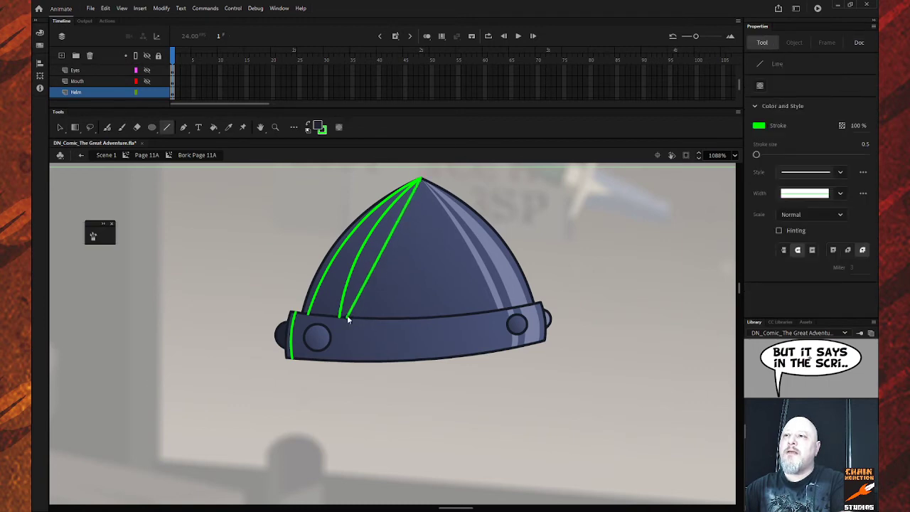
key("v")
left_click_drag(372, 274, 363, 268)
key("n")
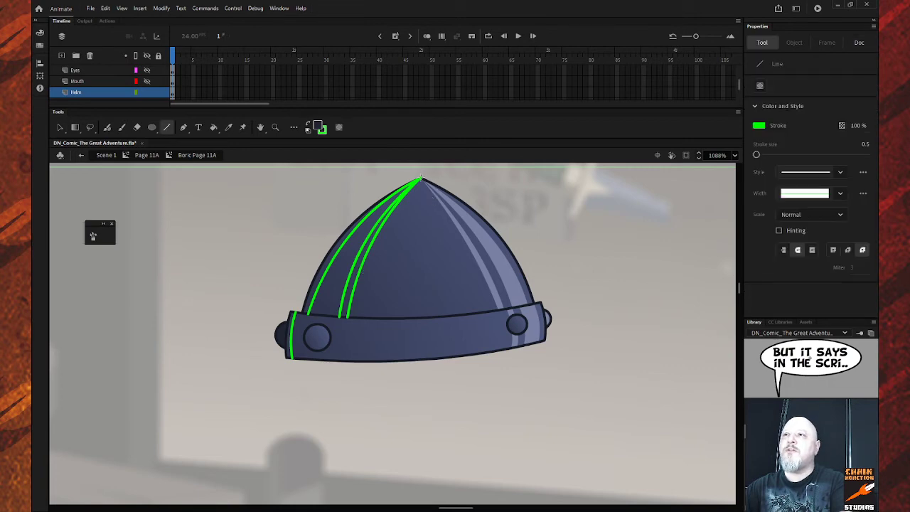
left_click_drag(420, 182, 362, 319)
key("v")
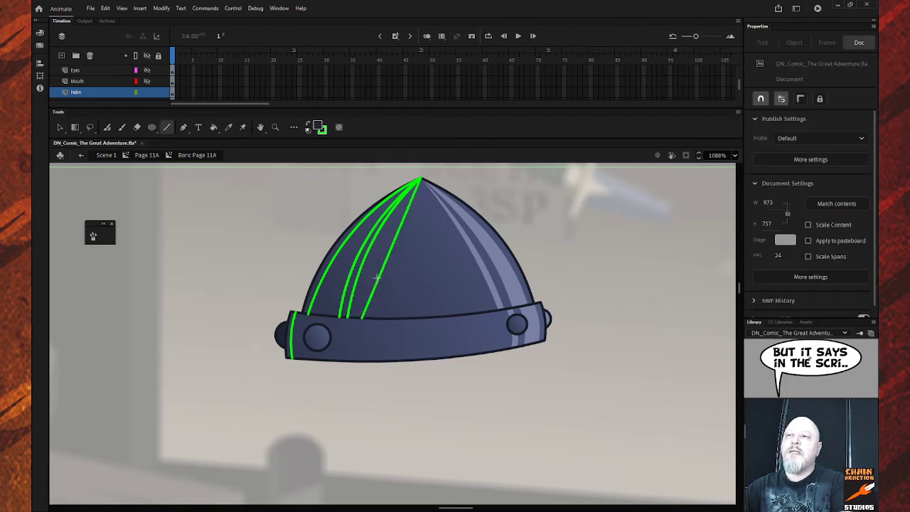
left_click_drag(380, 280, 364, 275)
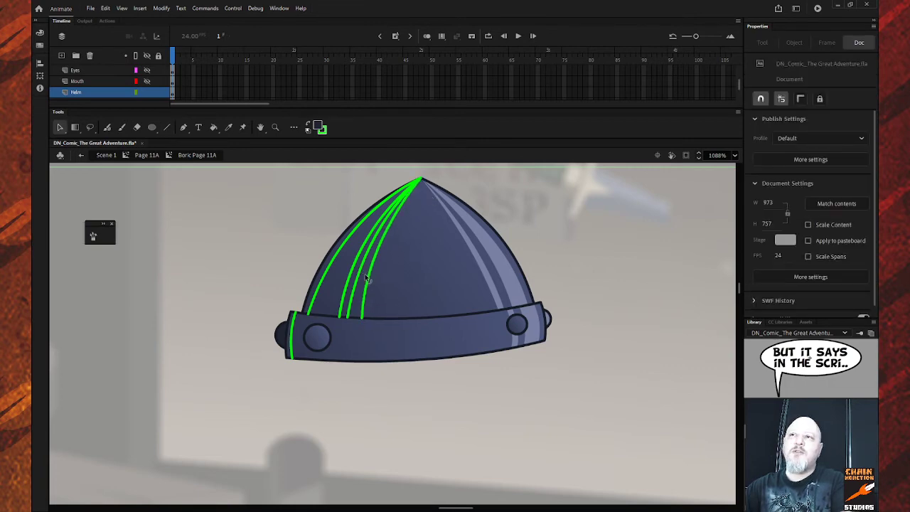
key("n")
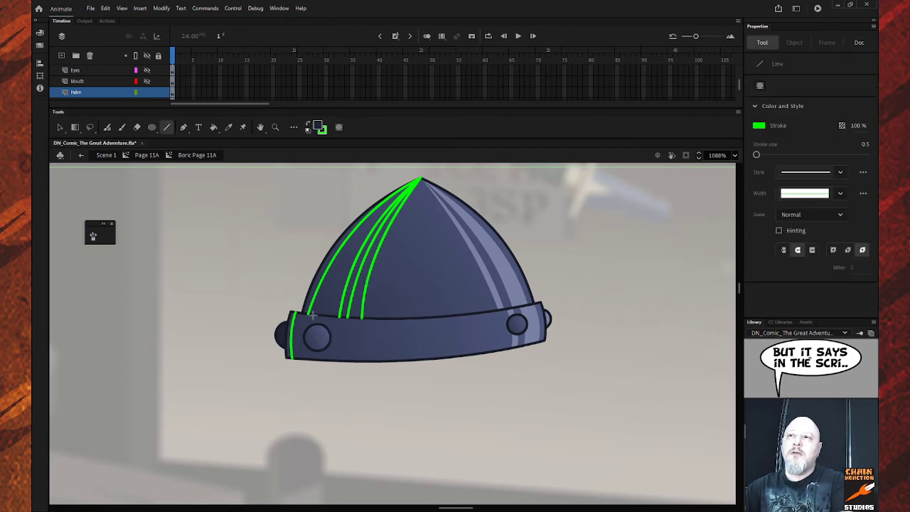
left_click_drag(315, 314, 311, 361)
left_click_drag(322, 314, 318, 363)
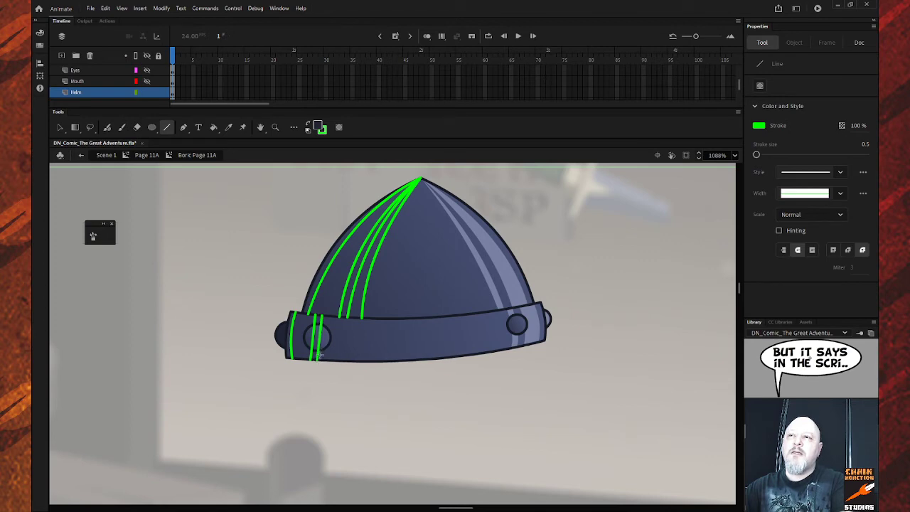
left_click_drag(328, 315, 325, 363)
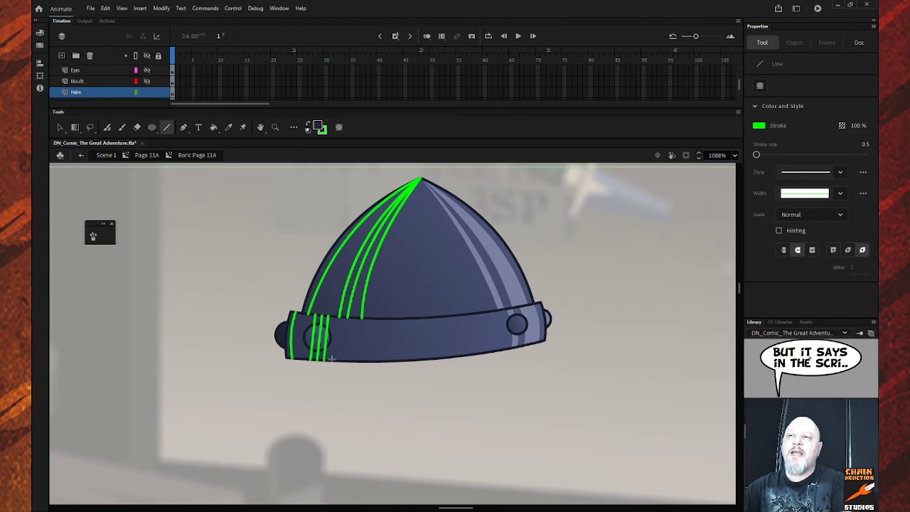
key("ctrl+z")
key("ctrl+z")
key("ctrl+z")
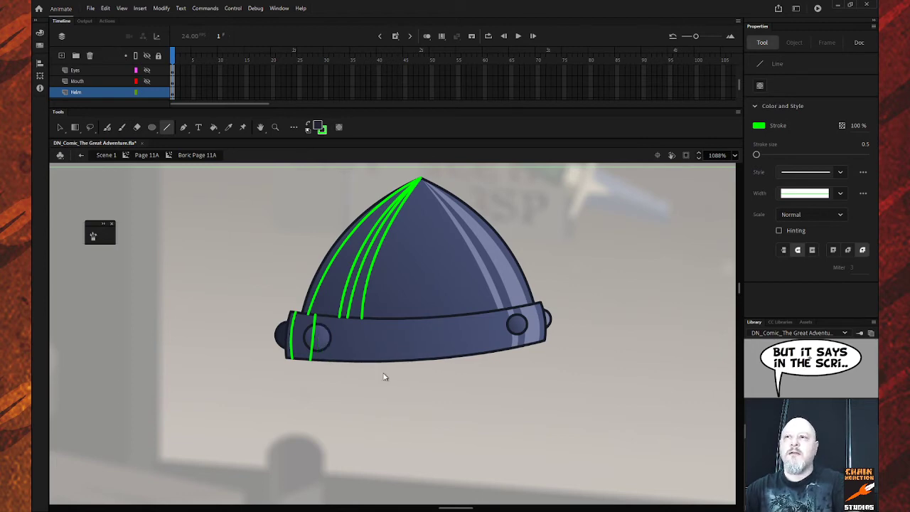
Step: Copy the curved green guide at the band's left end three times across the band around its left rivet
key("v")
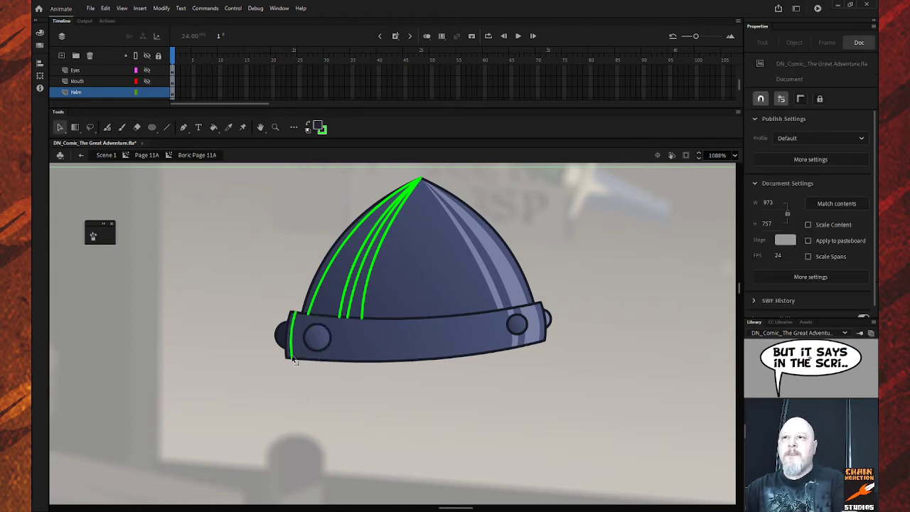
left_click(296, 360)
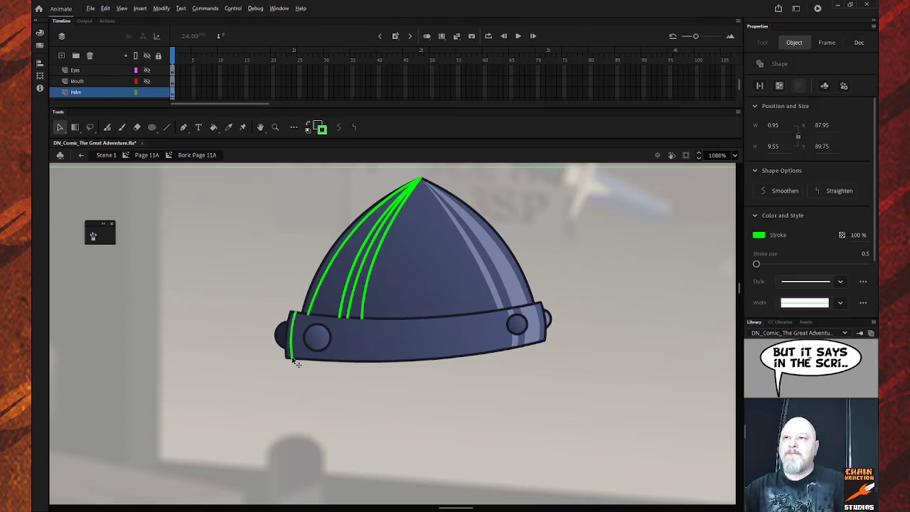
left_click_drag(297, 361, 328, 360)
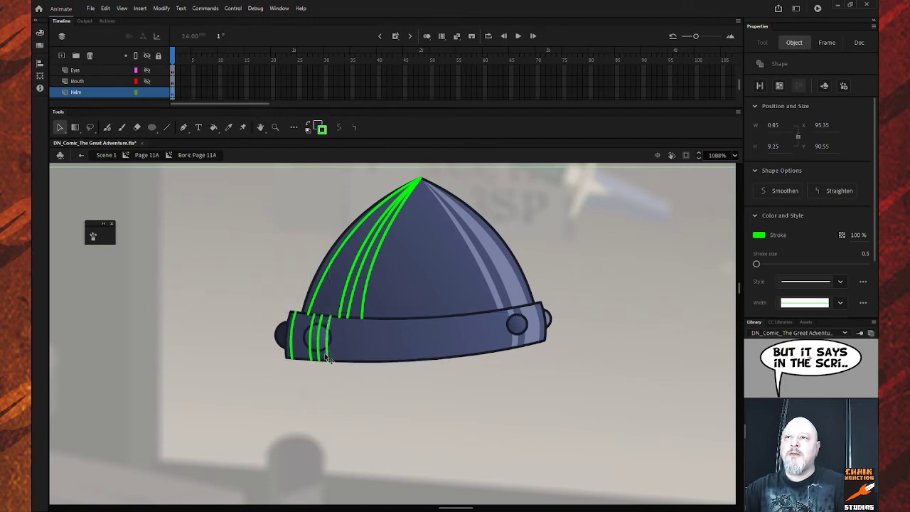
Step: Fill the wide and narrow strips between the green guides on the dome's left side and the band with dark shadow blue
key("k")
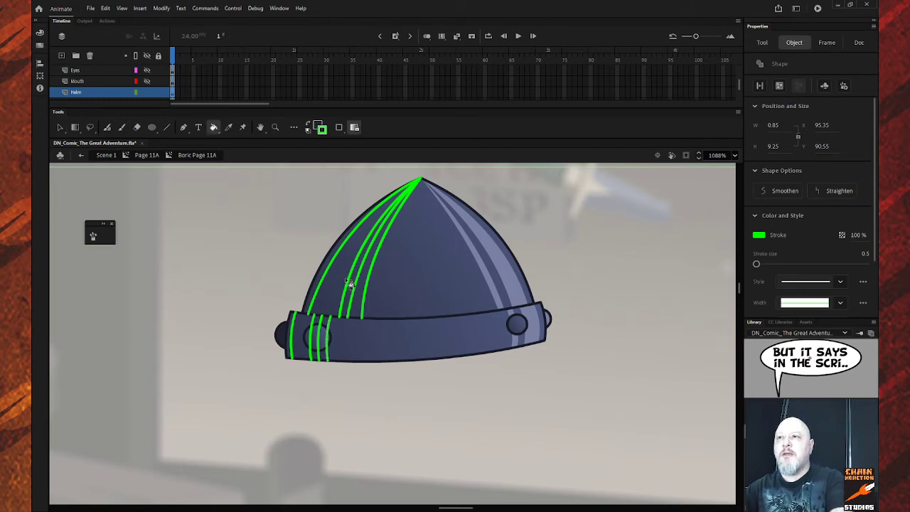
left_click(348, 284)
left_click(361, 305)
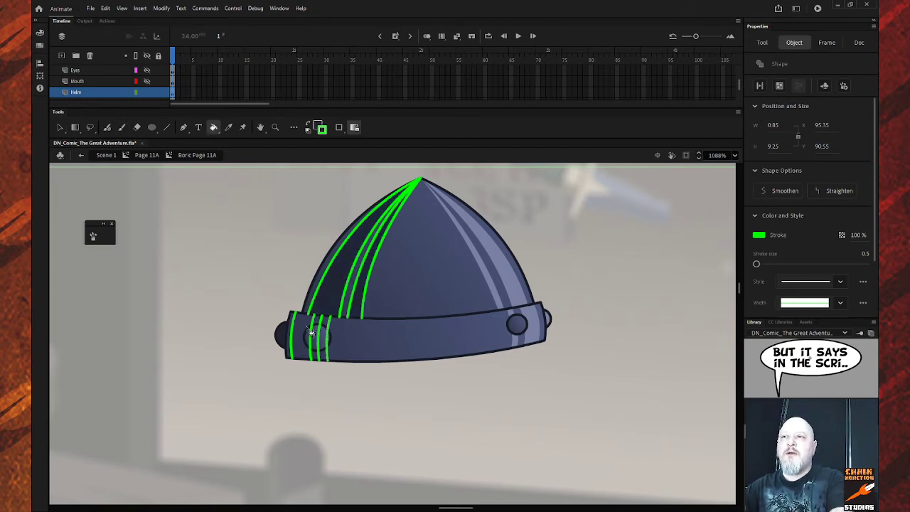
left_click(311, 332)
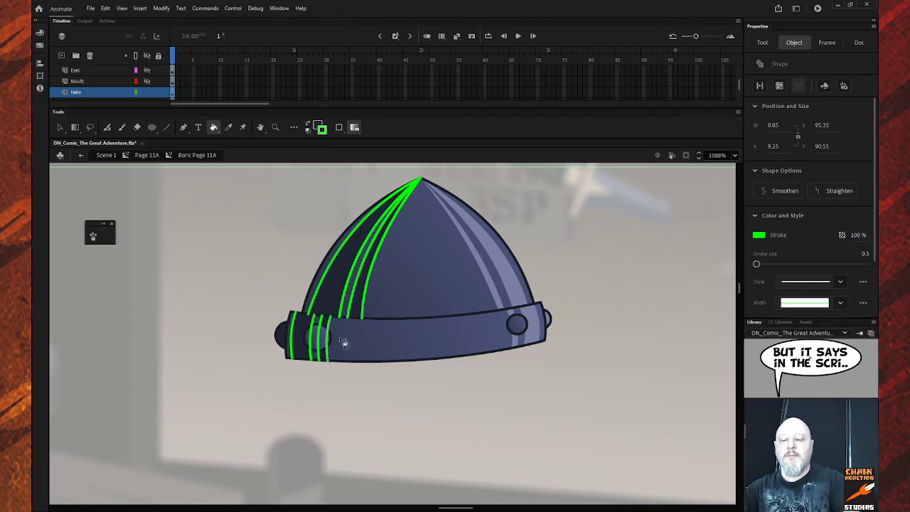
Step: Link the green guides with three crossing lines and delete all the connected green lines together
key("n")
left_click_drag(252, 337, 387, 357)
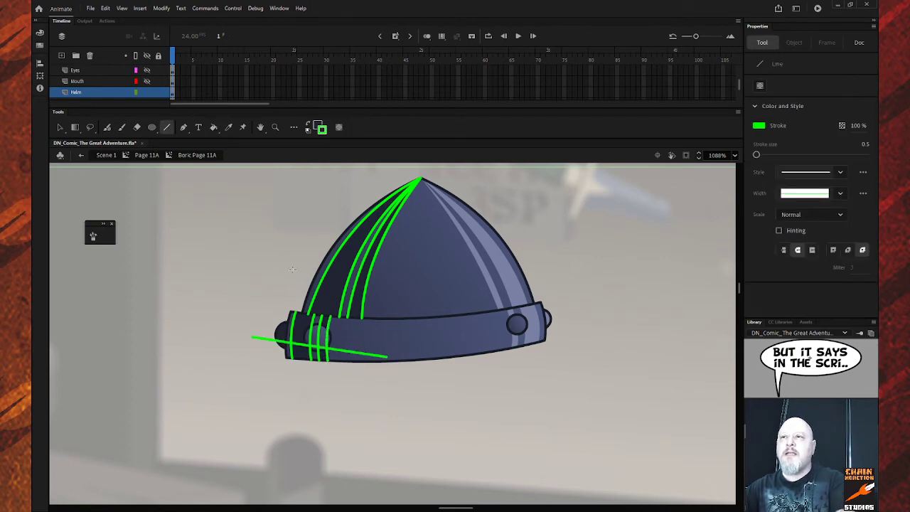
left_click_drag(268, 253, 455, 288)
left_click_drag(310, 229, 262, 411)
key("v")
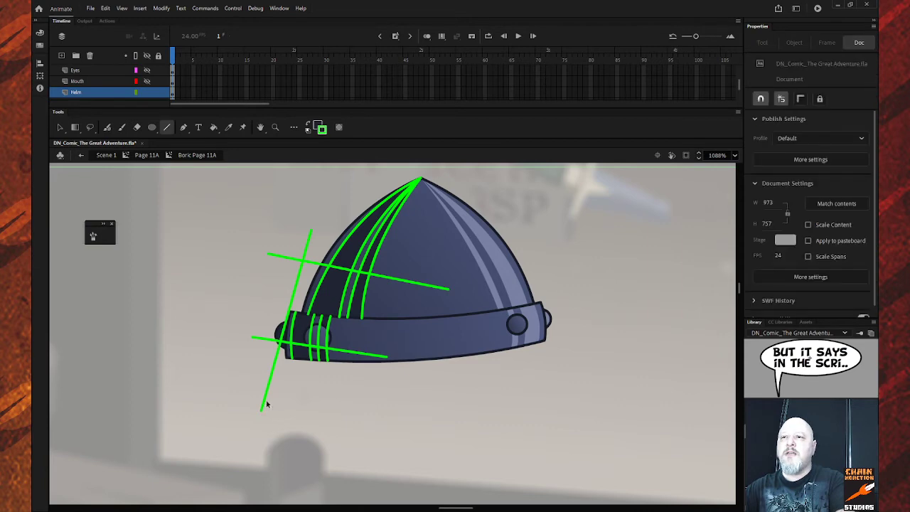
double_click(265, 403)
key("Delete")
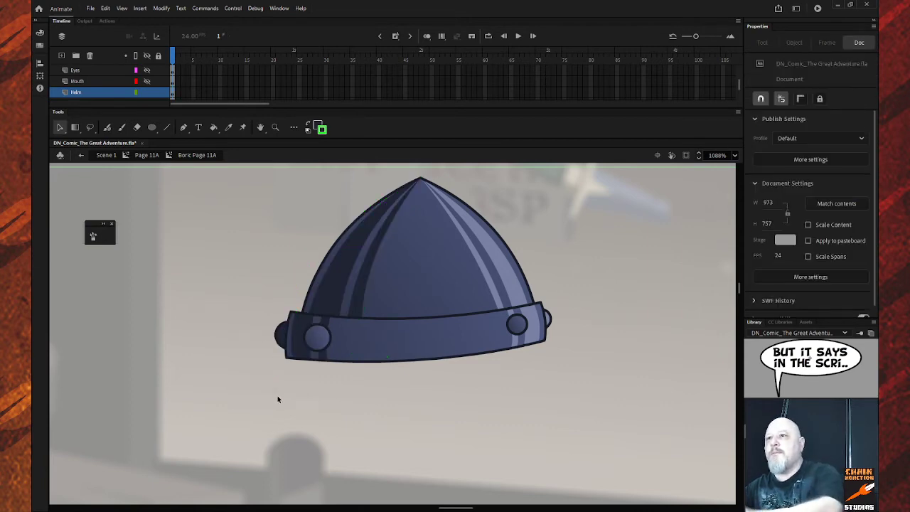
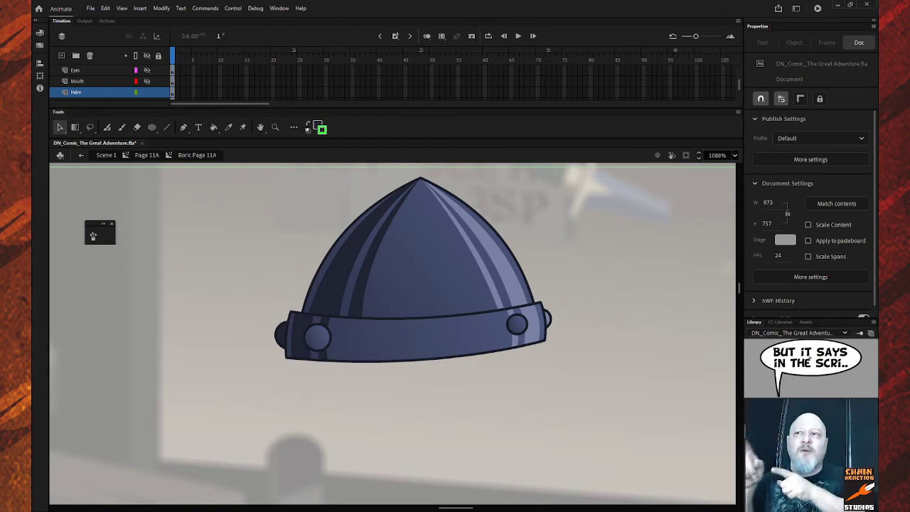
Step: Copy the left band rivet's circular outline, offset the copy slightly up and to the right, and recolour it green
left_click(311, 351)
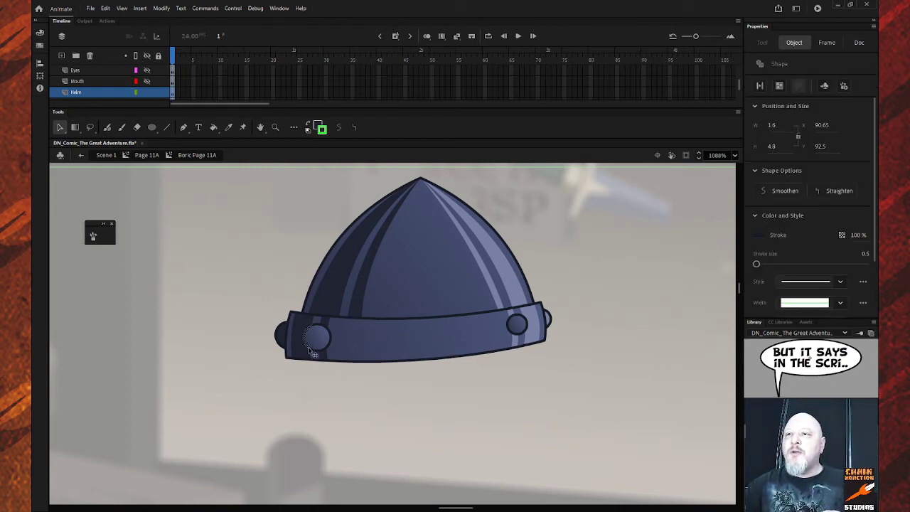
left_click(310, 351)
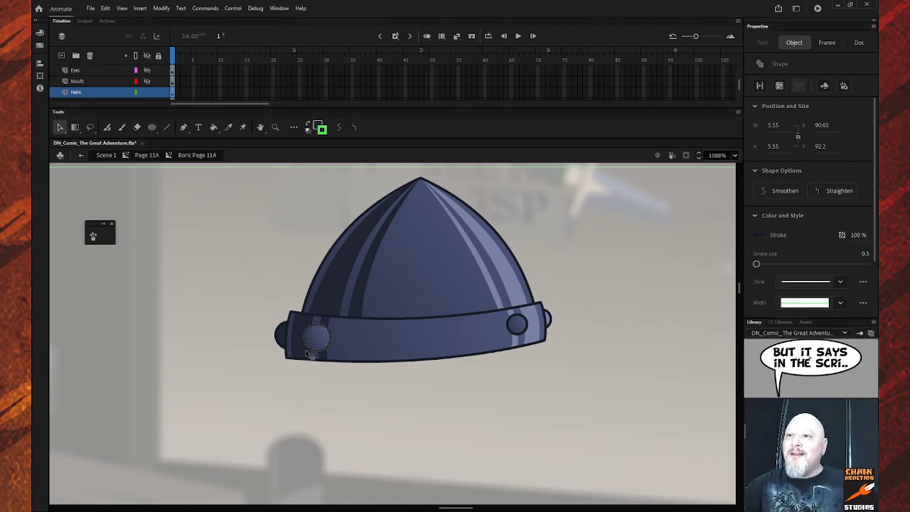
left_click_drag(310, 351, 318, 350)
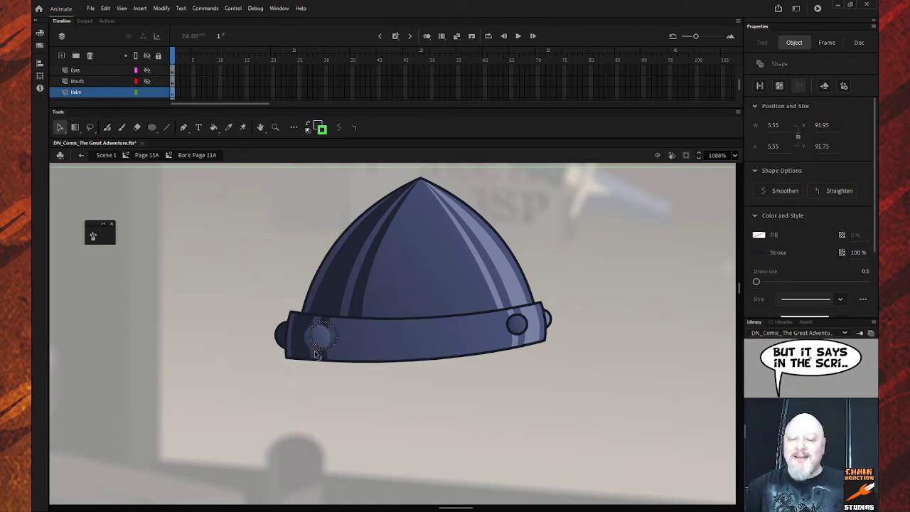
key("ctrl+z")
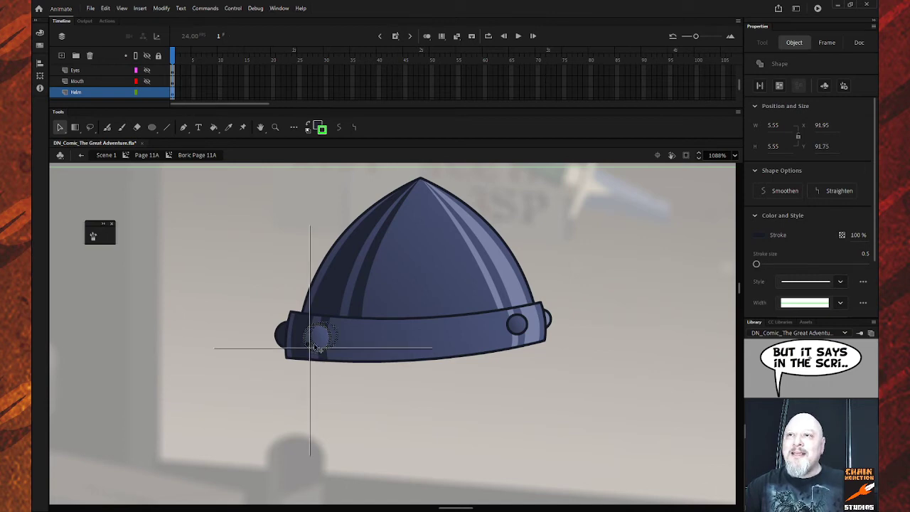
key("ctrl+y")
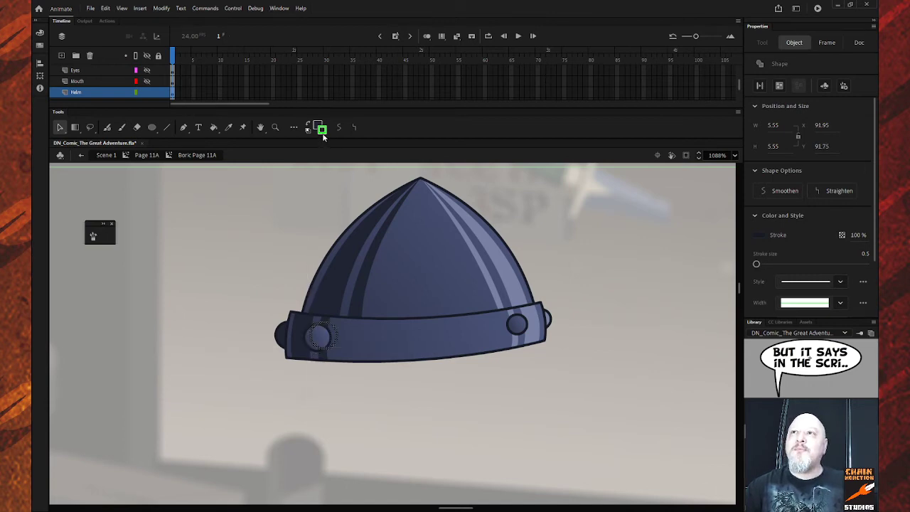
left_click(322, 131)
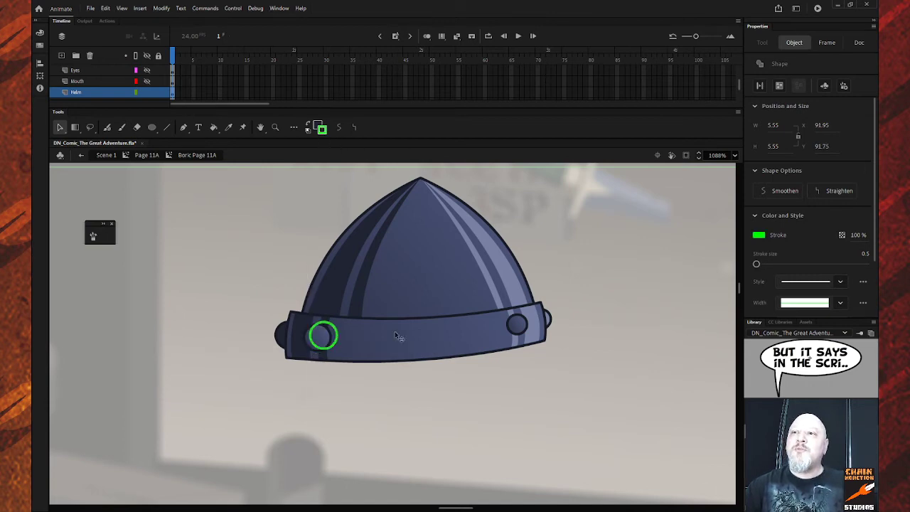
key("Up")
key("Right")
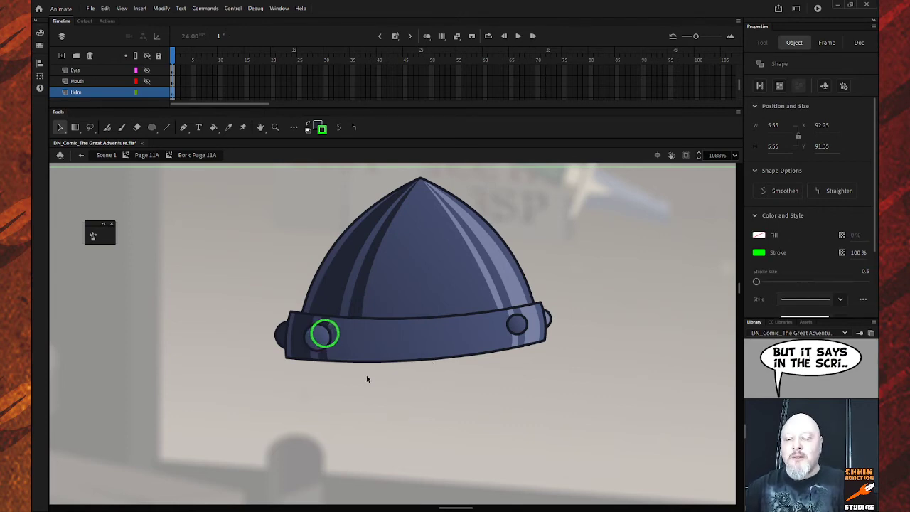
Step: Fill the left rivet's crescent outside the green circle with dark shadow blue
key("q")
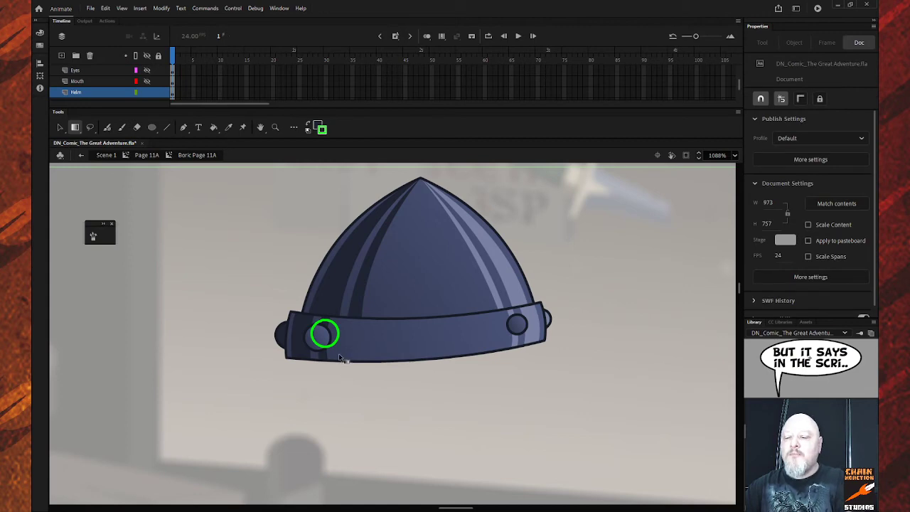
key("k")
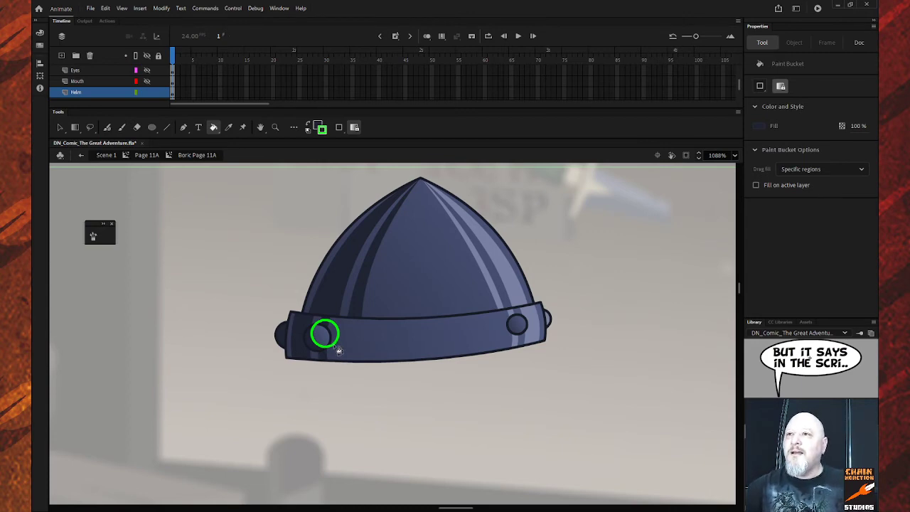
Step: Delete the green circle guide overlapping the left band rivet
left_click(339, 351)
key("ctrl+z")
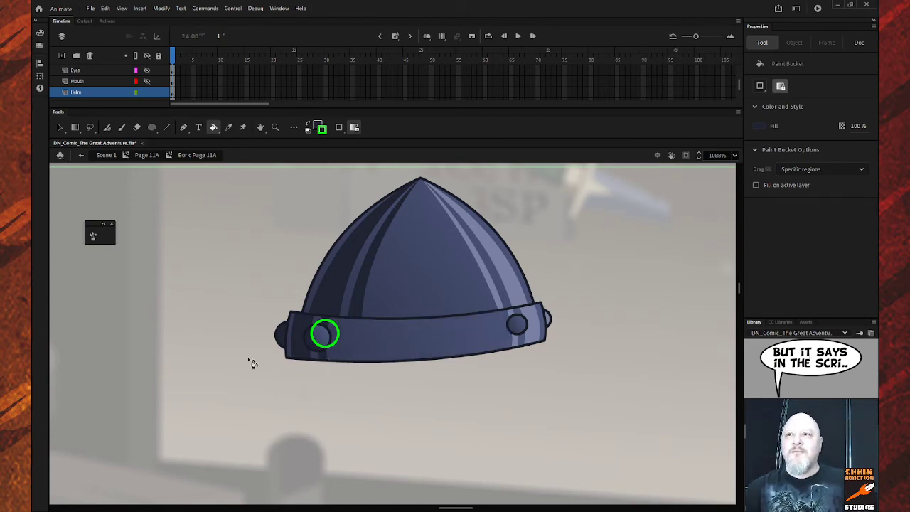
left_click(59, 128)
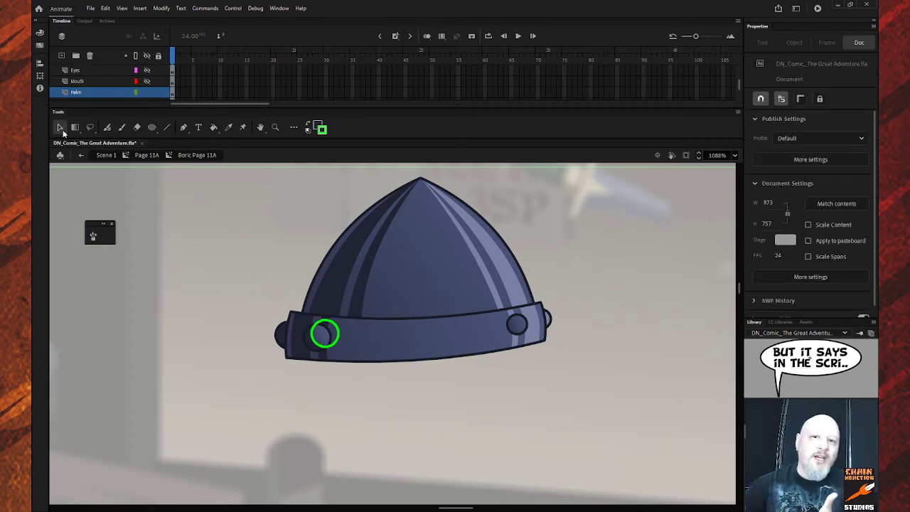
left_click(340, 342)
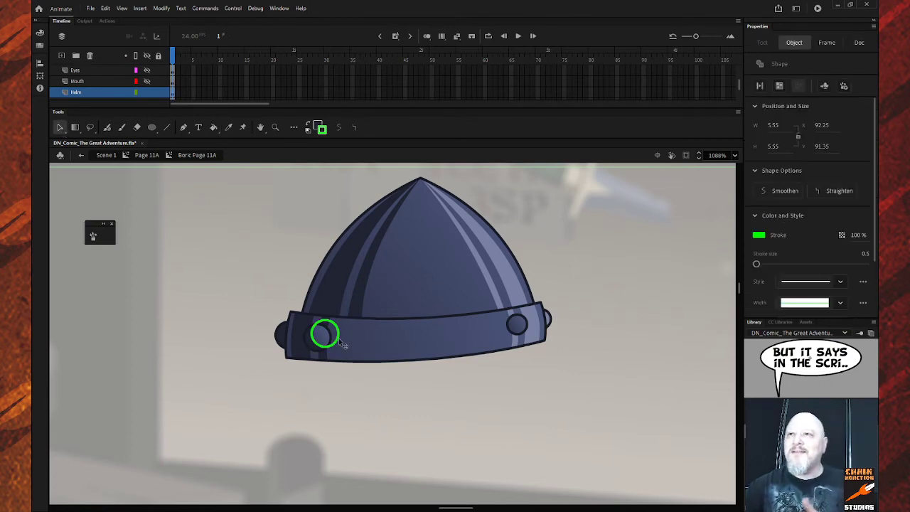
key("Delete")
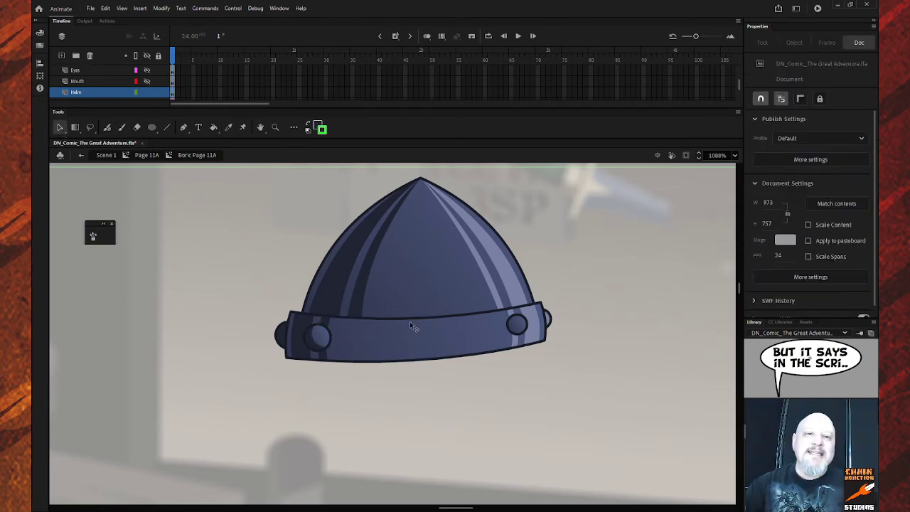
Step: Offset a copy of the right band rivet's outline slightly up and to the right, then fill the uncovered crescent with dark shadow blue
left_click(523, 336)
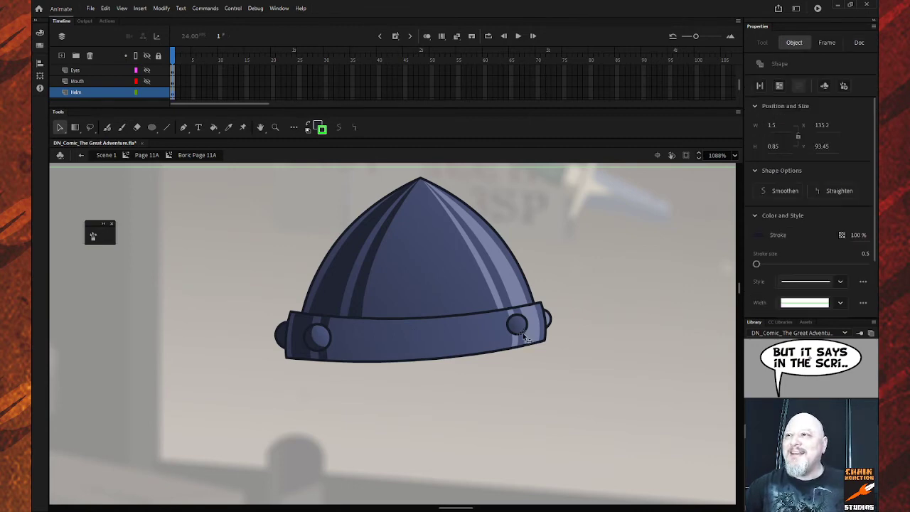
left_click(524, 336)
left_click_drag(526, 339, 504, 333)
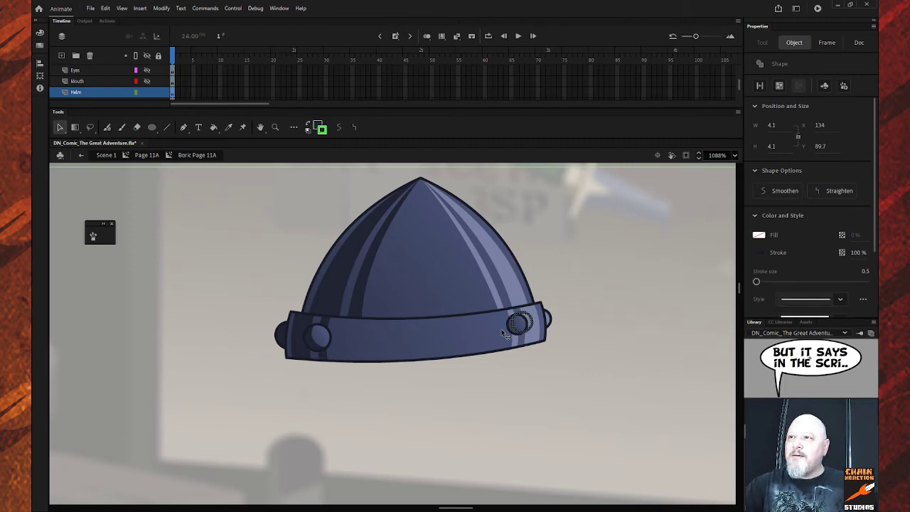
key("k")
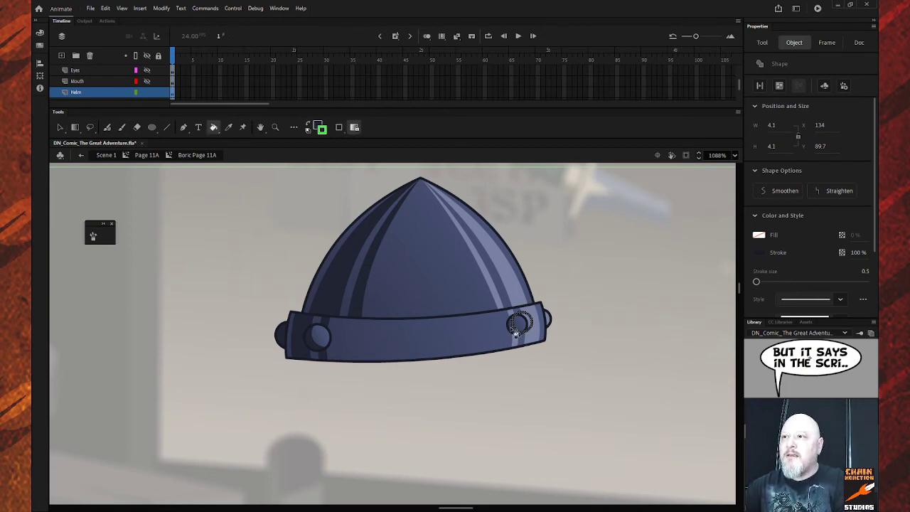
left_click(516, 334)
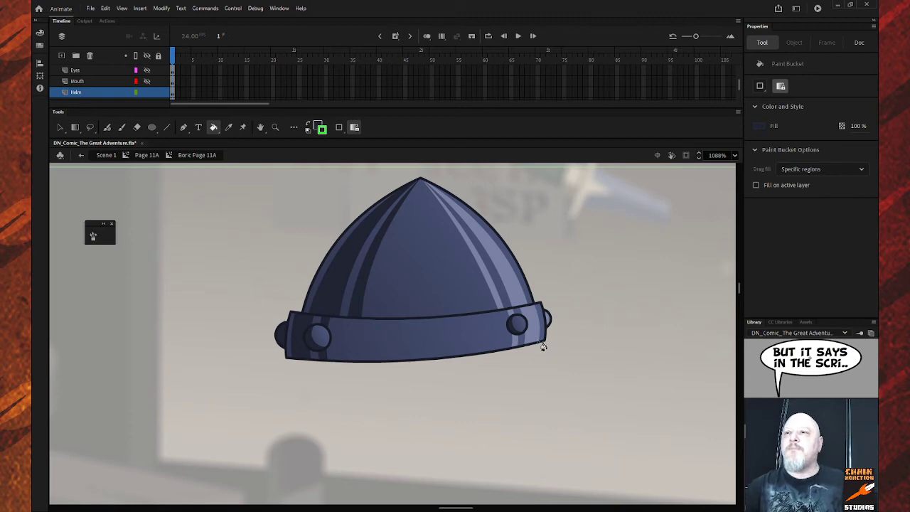
left_click(60, 128)
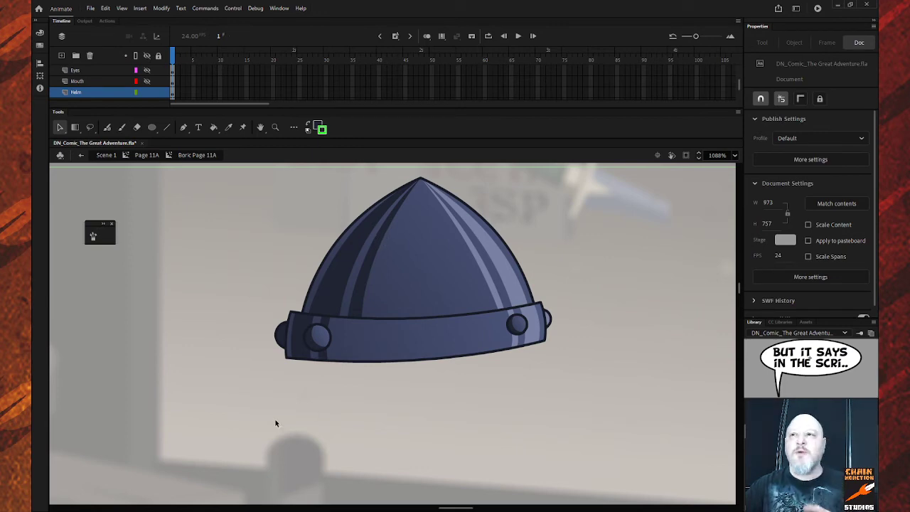
Step: Return to Page 11A and examine the shaded helmet on the full character and within the whole tavern scene
left_click(82, 155)
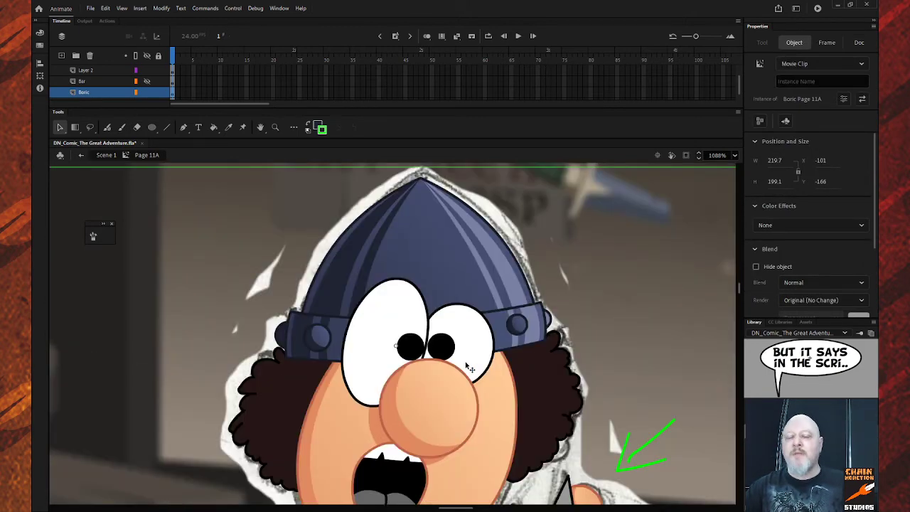
key("z")
left_click(441, 374, "alt")
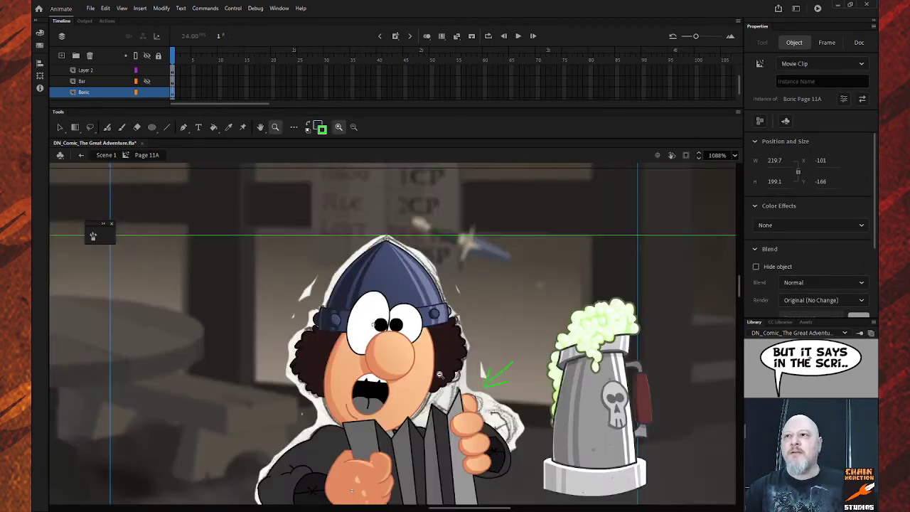
scroll(439, 375, "up", 3)
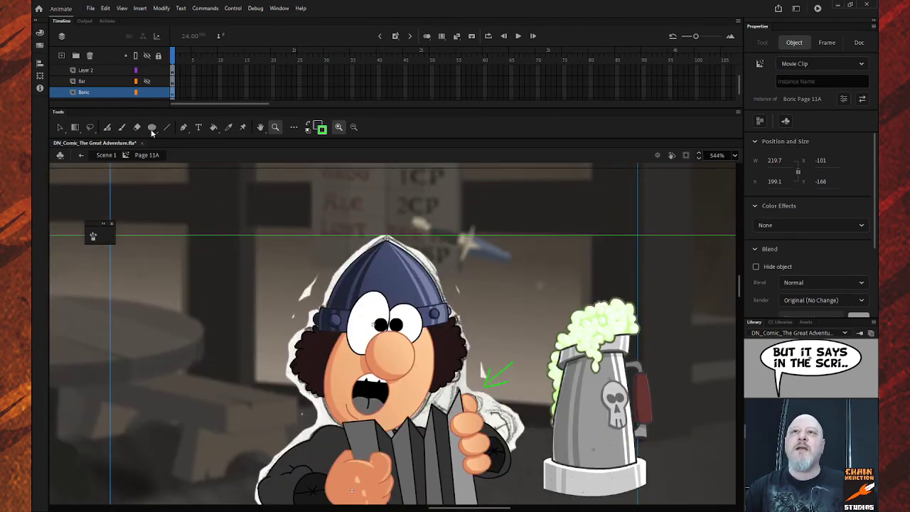
left_click(60, 128)
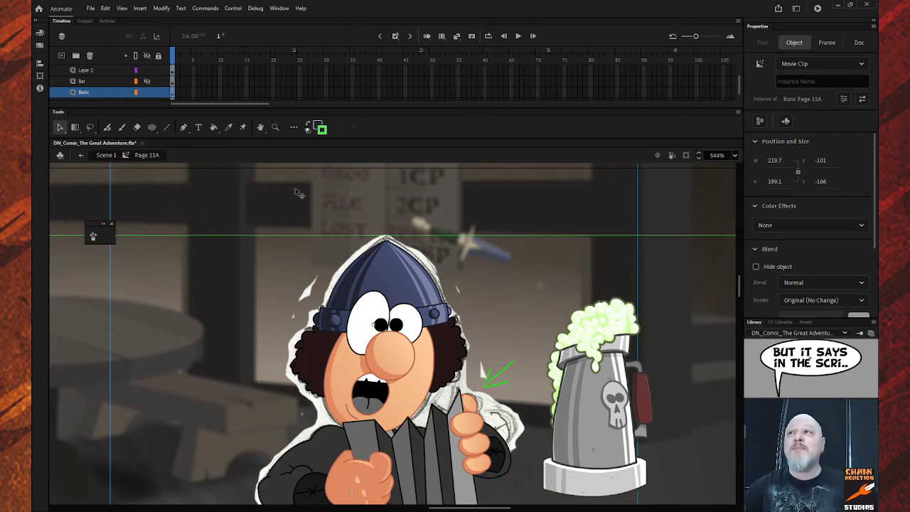
key("z")
left_click(347, 272, "alt")
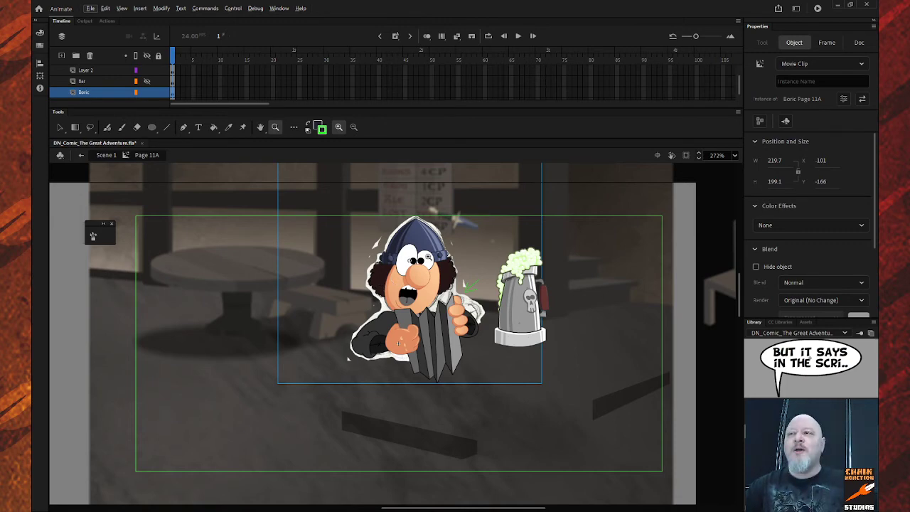
scroll(426, 283, "up", 3)
scroll(402, 377, "down", 3)
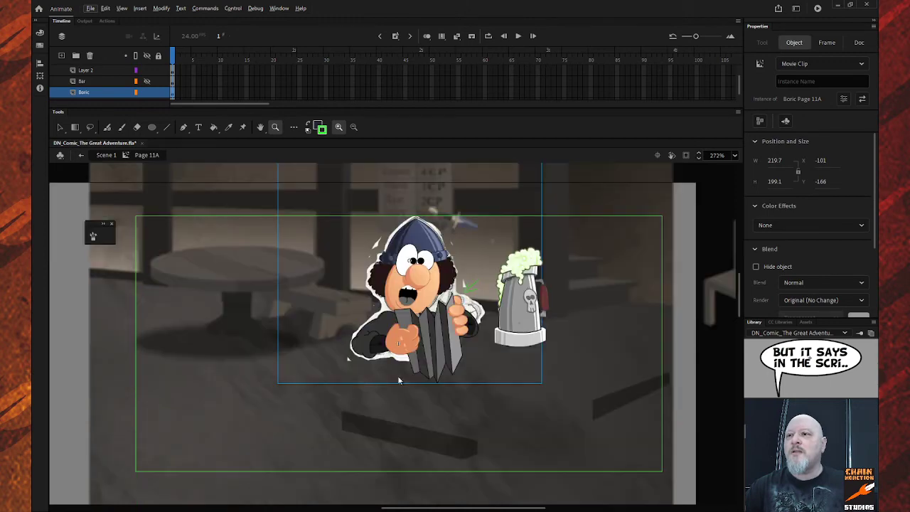
scroll(415, 301, "up", 5)
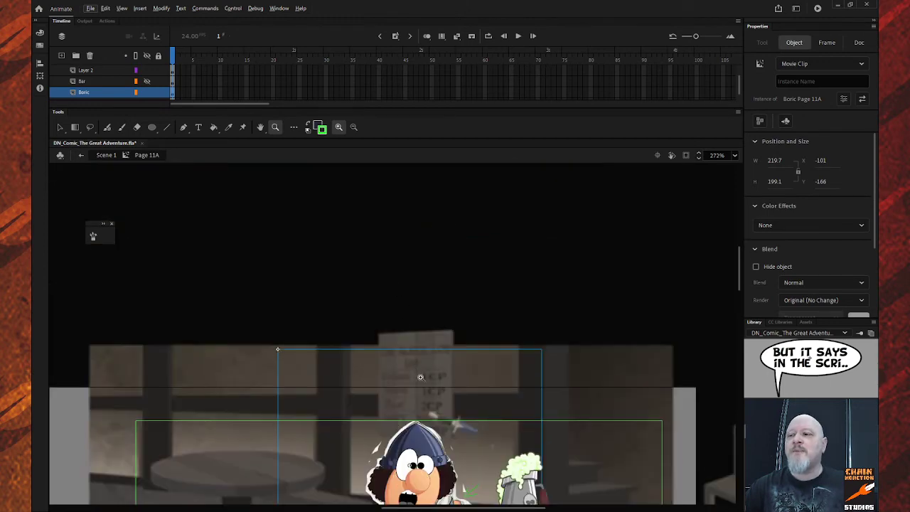
scroll(416, 302, "down", 3)
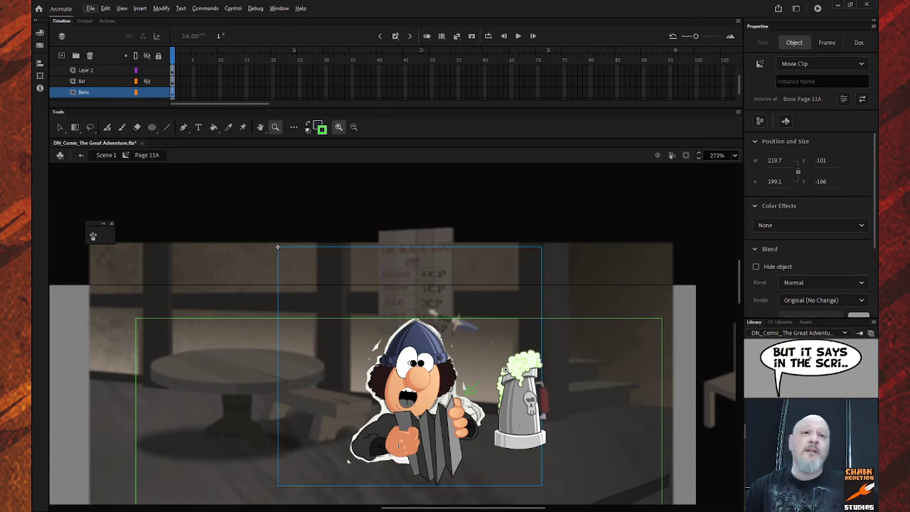
Step: Reopen the Boric Page 11A symbol and hide all its layers except the REF sketch layer
left_click(61, 128)
double_click(396, 361)
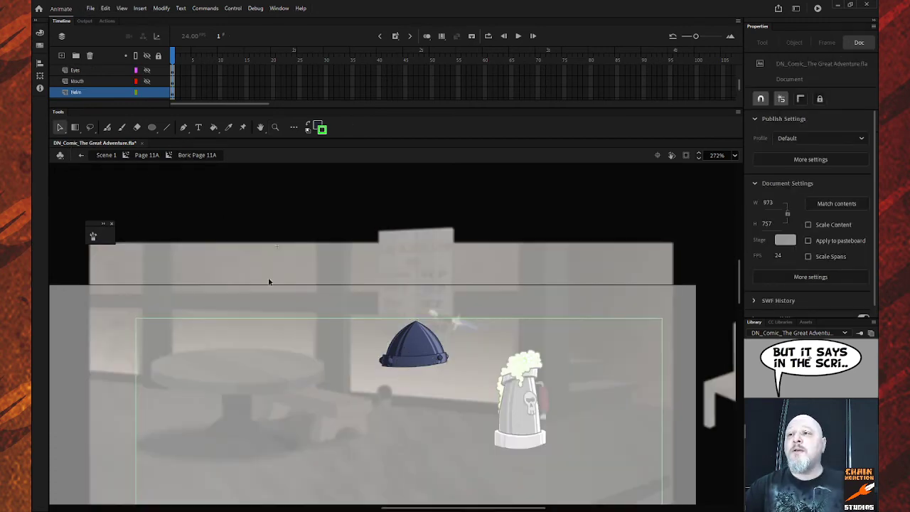
scroll(112, 81, "down", 3)
left_click(104, 91)
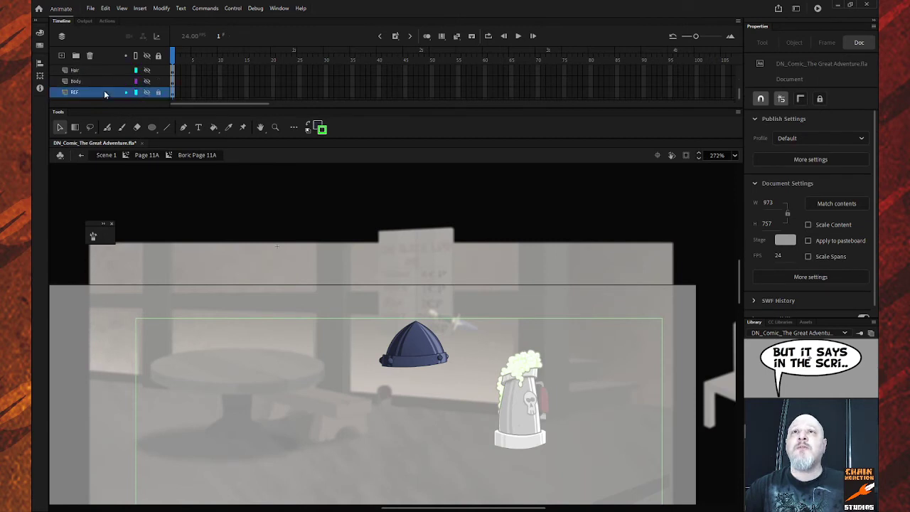
left_click(147, 55)
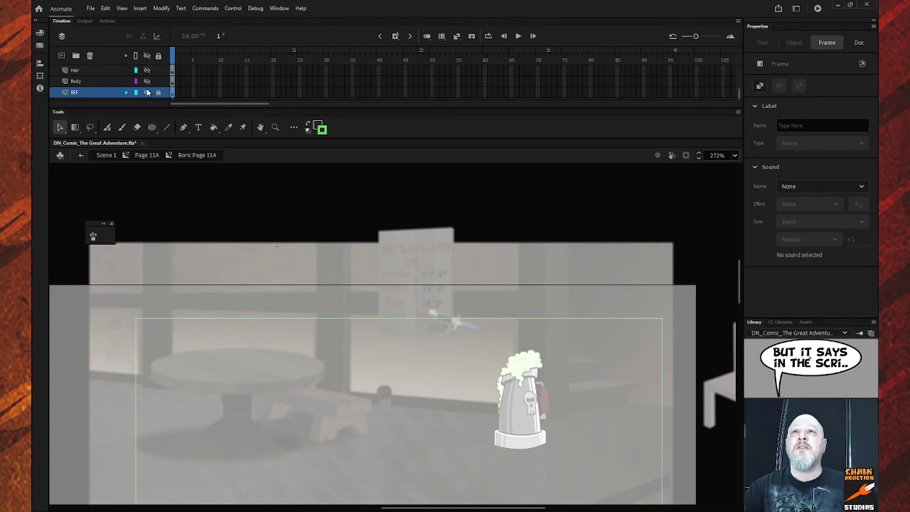
left_click(147, 93)
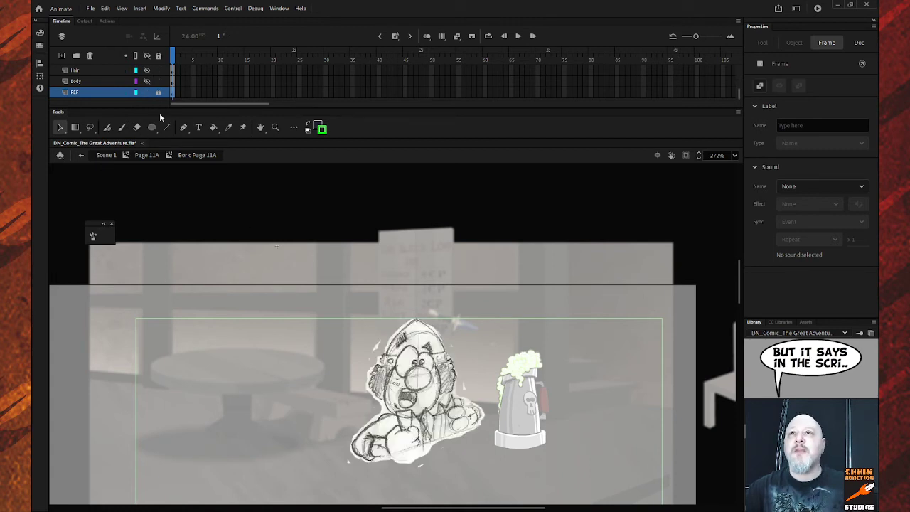
Step: Add a visible new layer above the Left hand layer and name it Eyebrows
scroll(140, 86, "up", 2)
scroll(140, 86, "up", 3)
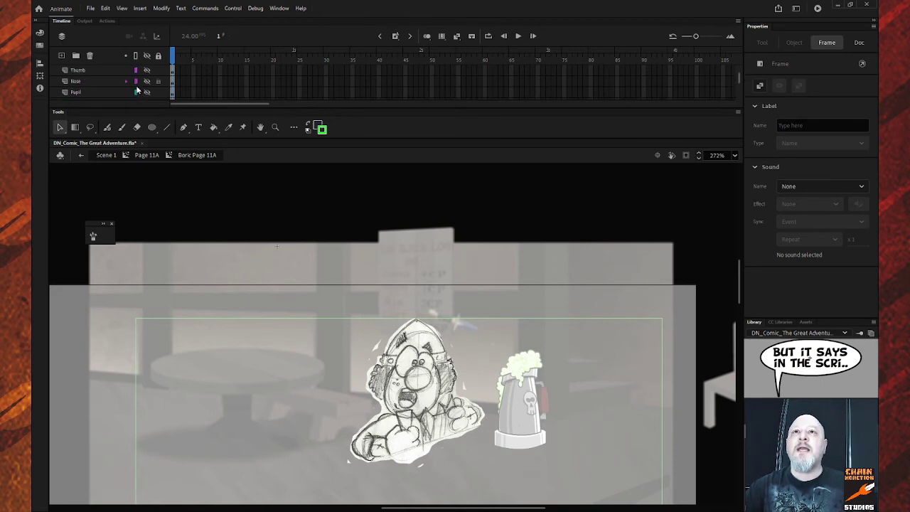
scroll(126, 102, "up", 2)
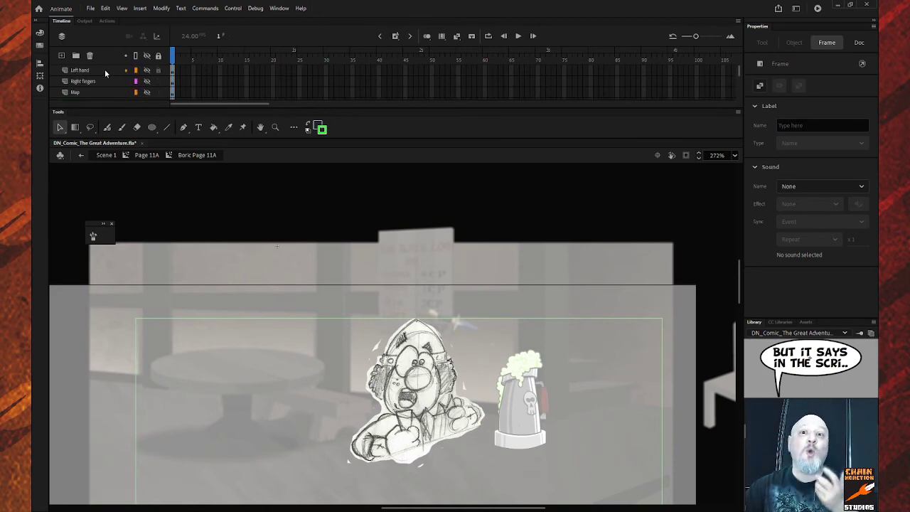
left_click(105, 71)
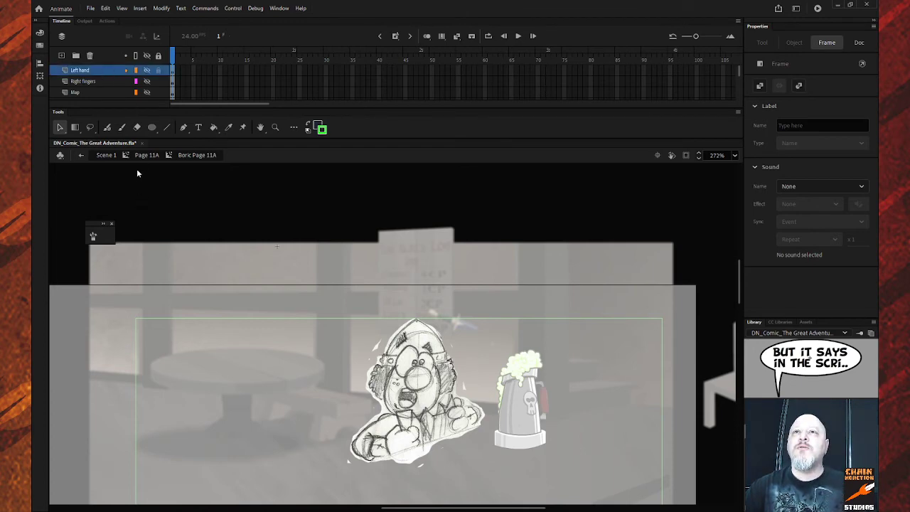
key("ctrl+shift+n")
double_click(97, 75)
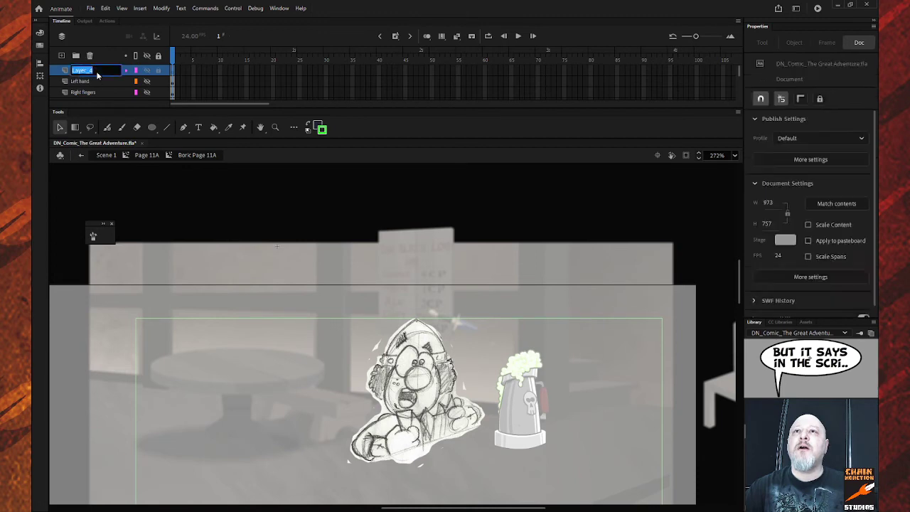
type("E")
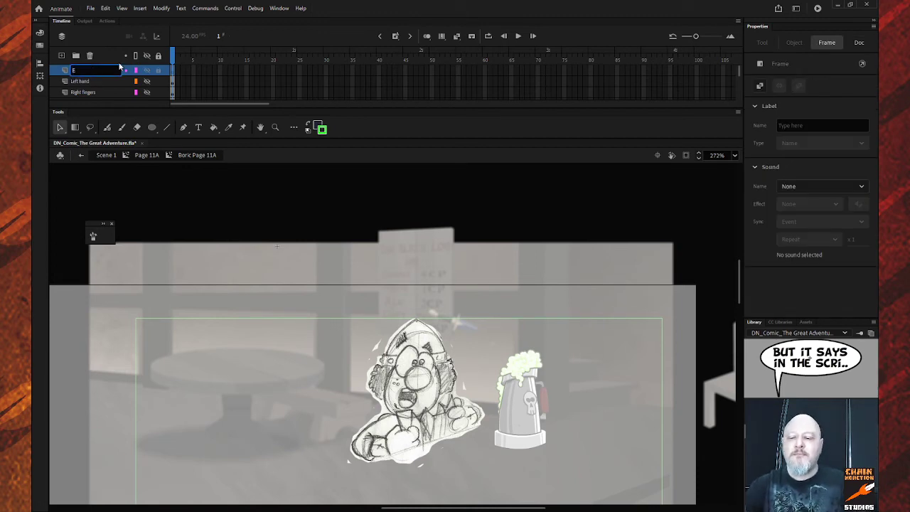
type("yebro")
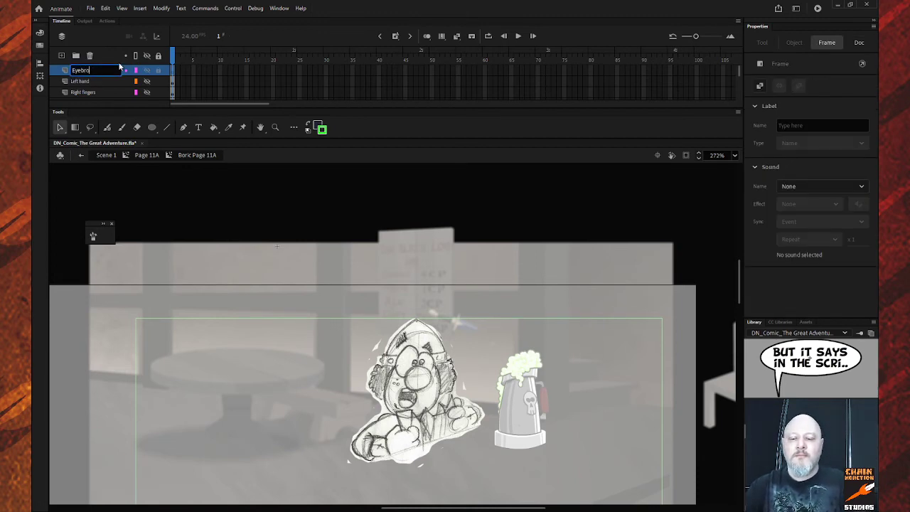
type("ws")
key("Return")
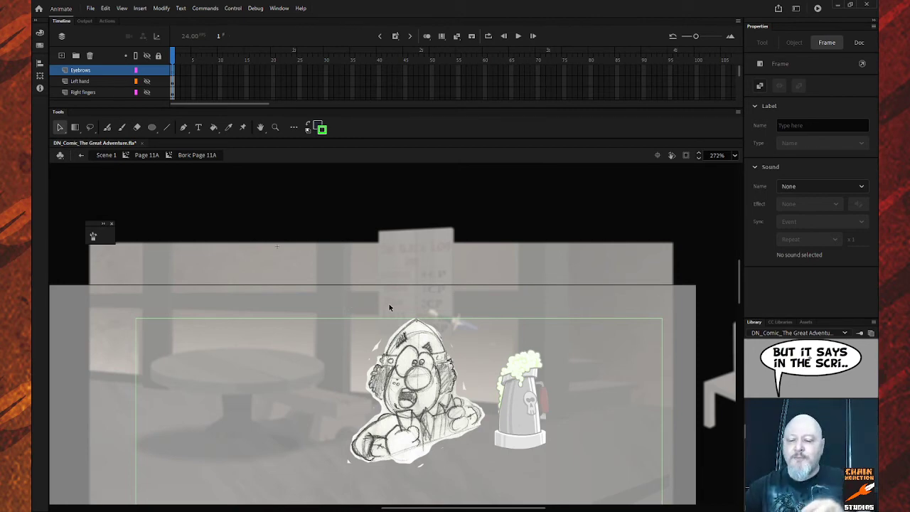
Step: Trace both sketched eyebrows on the Eyebrows layer as closed triangles of straight green 0.5 lines
left_click(390, 328)
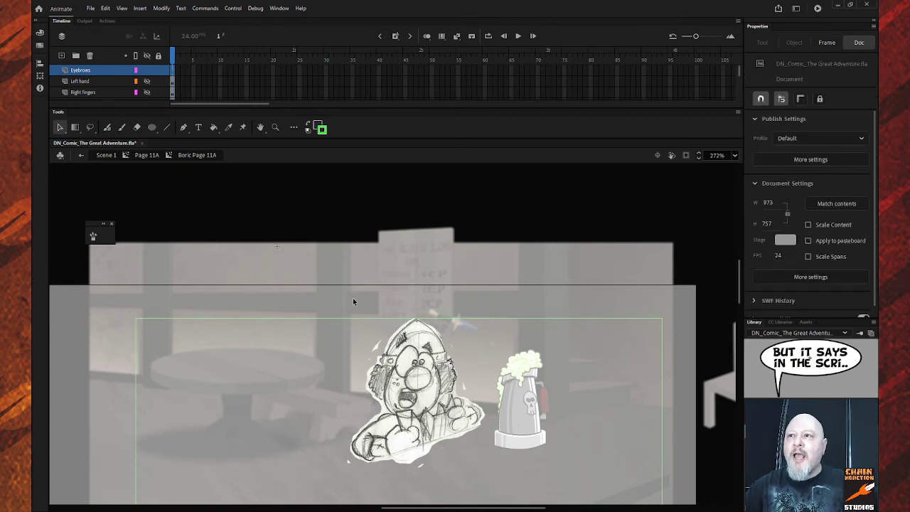
key("z")
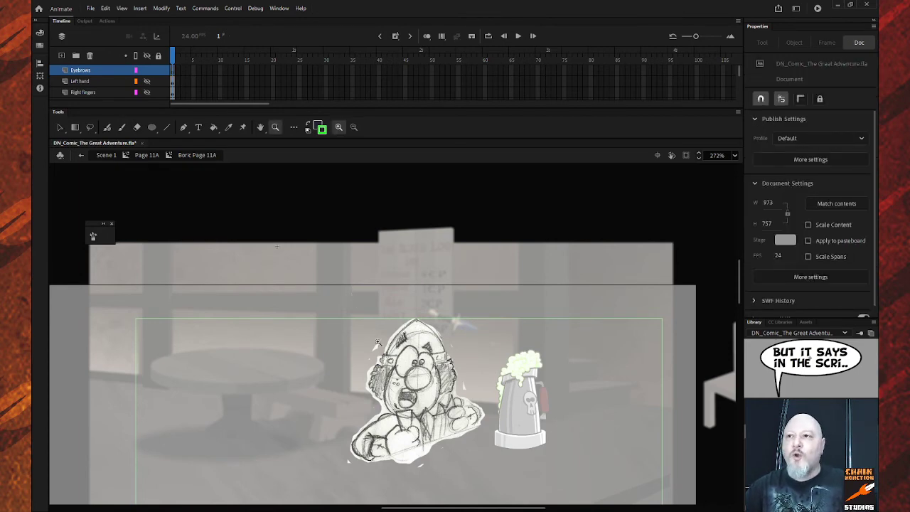
left_click_drag(361, 327, 485, 393)
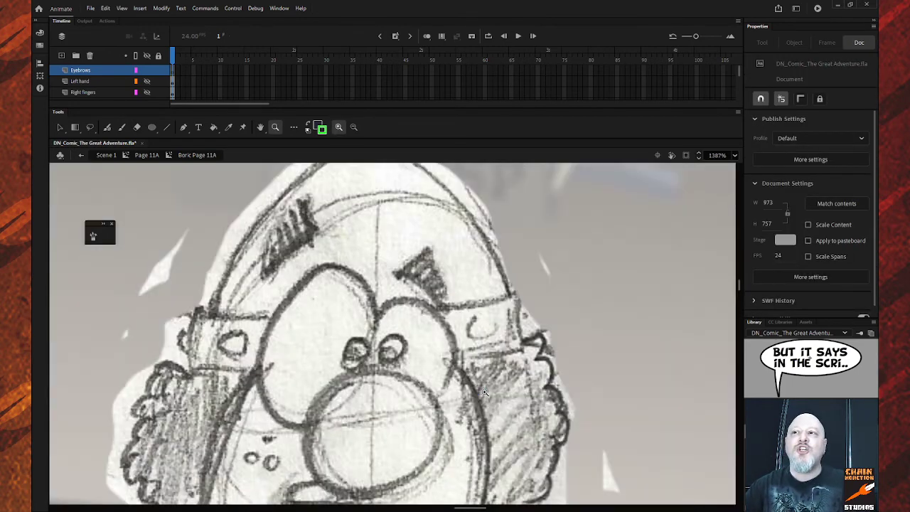
scroll(477, 384, "up", 3)
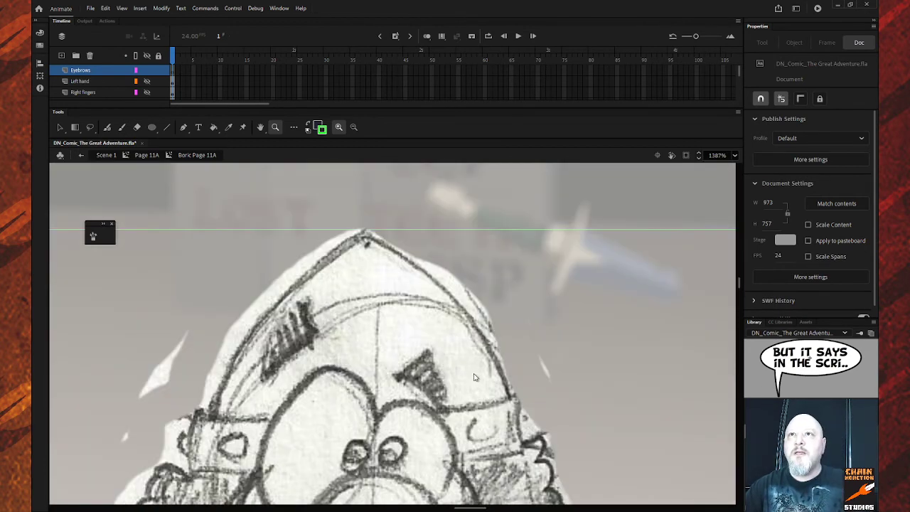
left_click(167, 129)
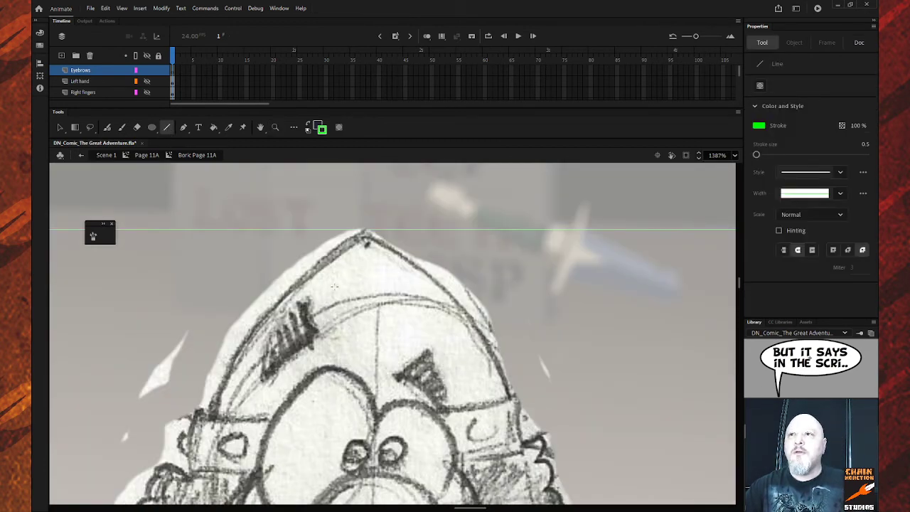
mouse_move(303, 297)
left_mouse_down()
mouse_move(322, 336)
mouse_move(264, 378)
mouse_move(302, 299)
left_mouse_up()
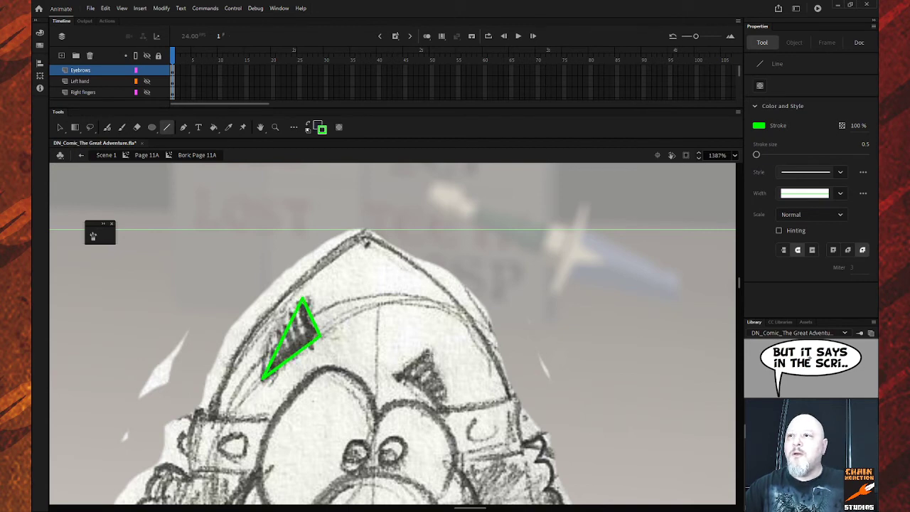
mouse_move(429, 350)
left_mouse_down()
mouse_move(397, 379)
mouse_move(450, 418)
mouse_move(429, 351)
left_mouse_up()
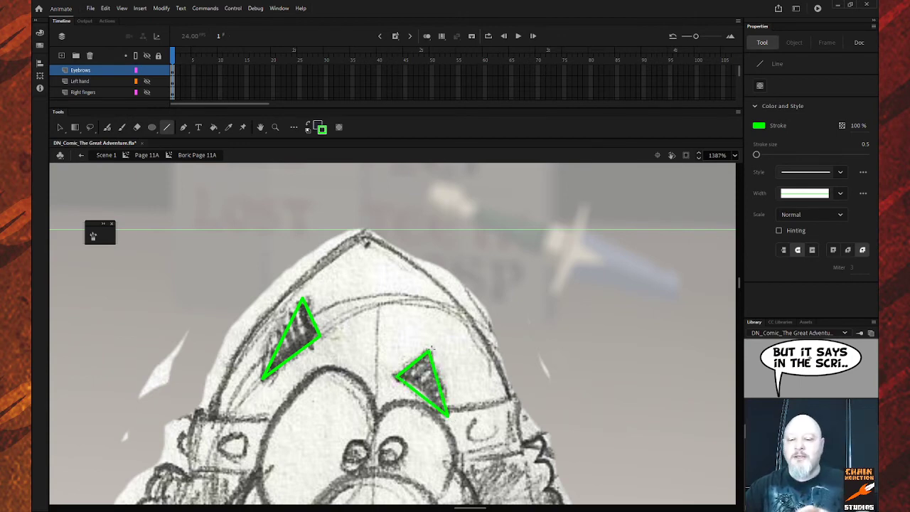
Step: Bend the edges of both eyebrows into curves that follow the sketch and change their outlines to black
key("v")
left_click_drag(291, 326, 319, 322)
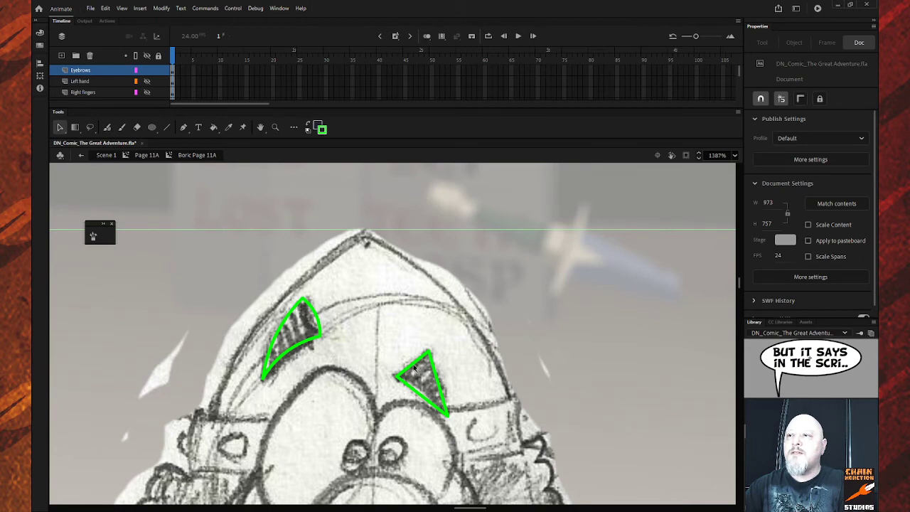
left_click_drag(410, 365, 428, 390)
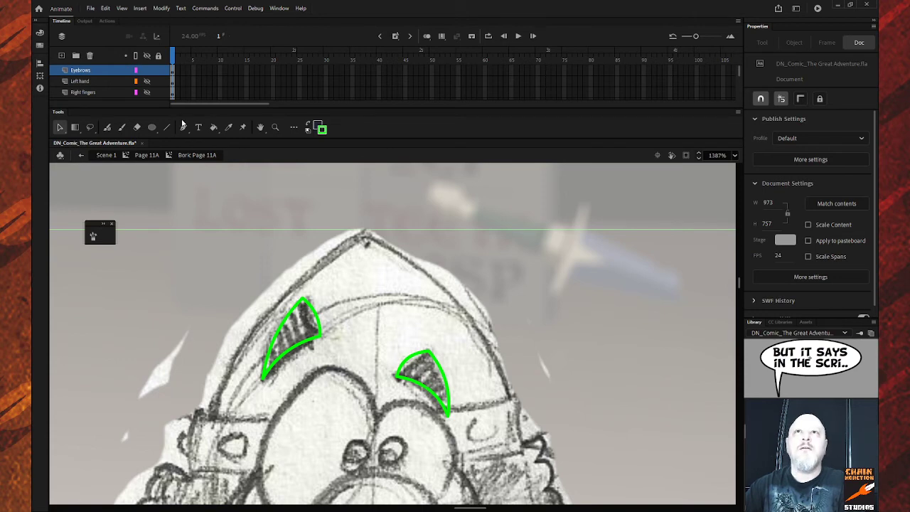
left_click(118, 71)
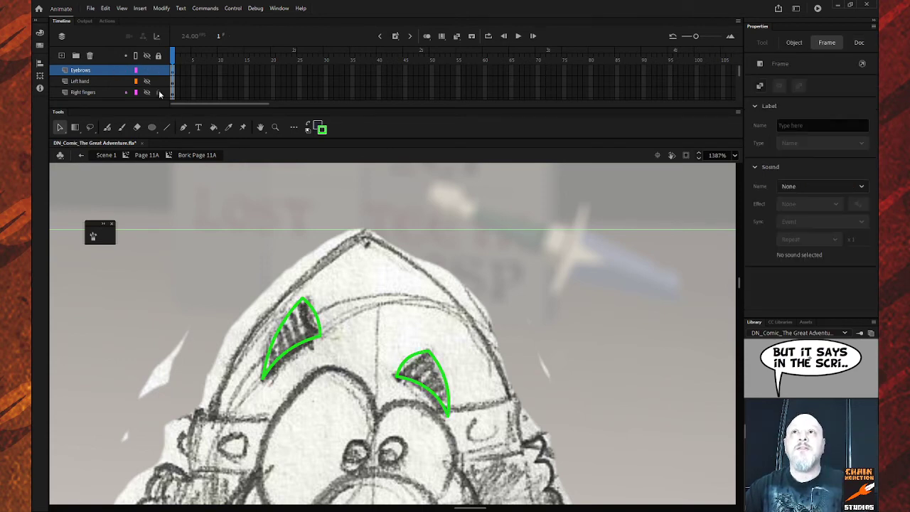
left_click(320, 129)
left_click(261, 215)
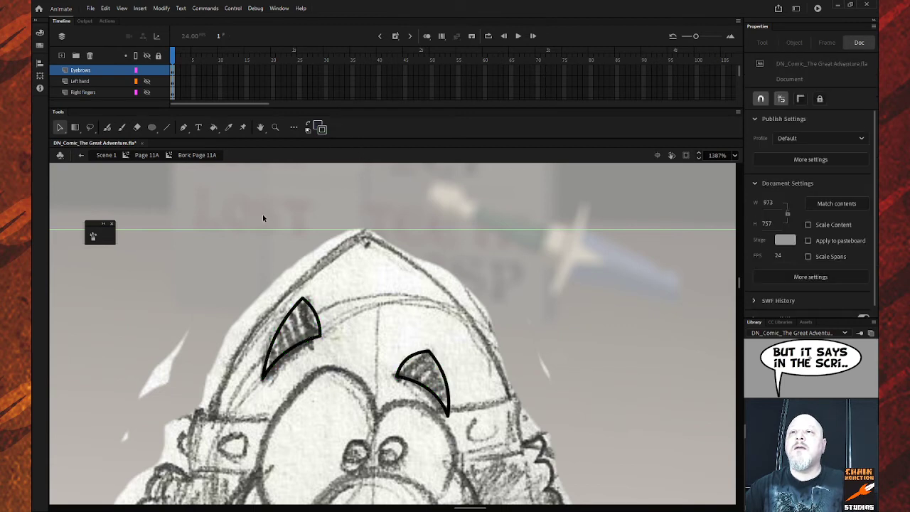
Step: Show the Hair layer for colour reference and fill both eyebrows with the hair's dark brown
scroll(138, 73, "down", 5)
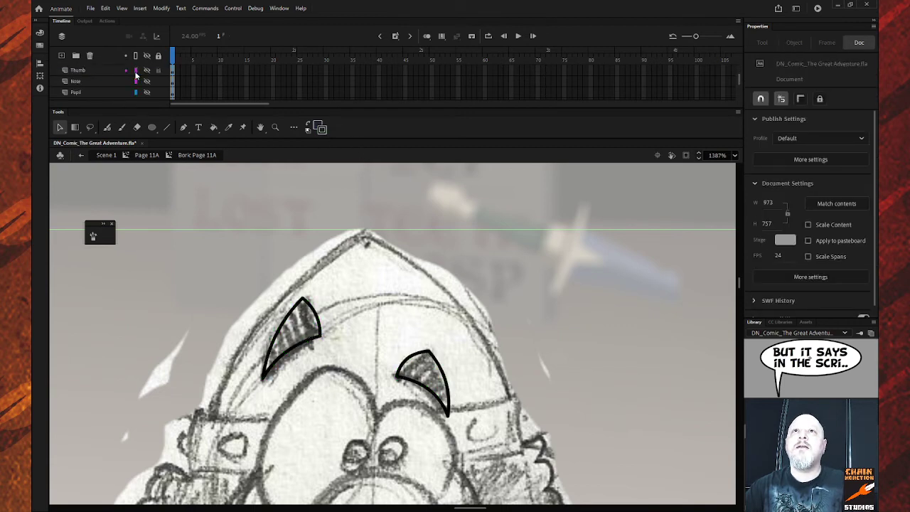
scroll(135, 78, "down", 1)
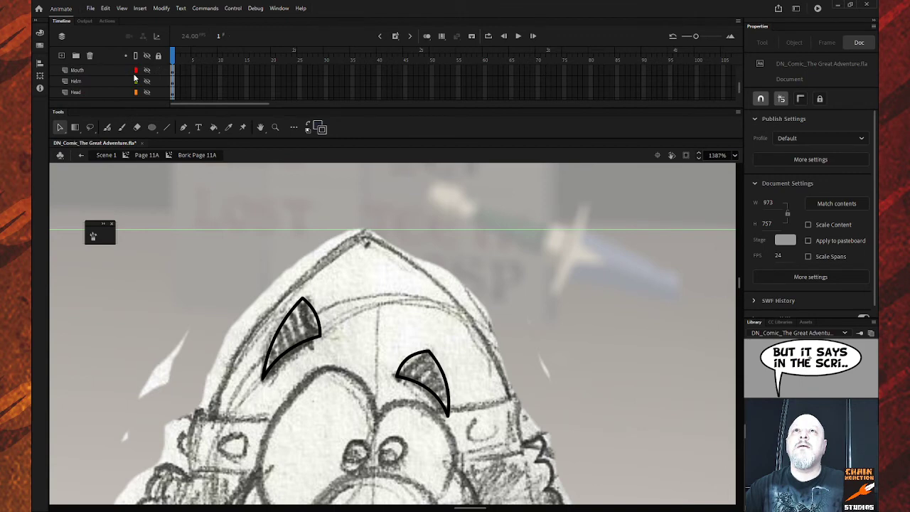
scroll(135, 74, "down", 1)
left_click(147, 92)
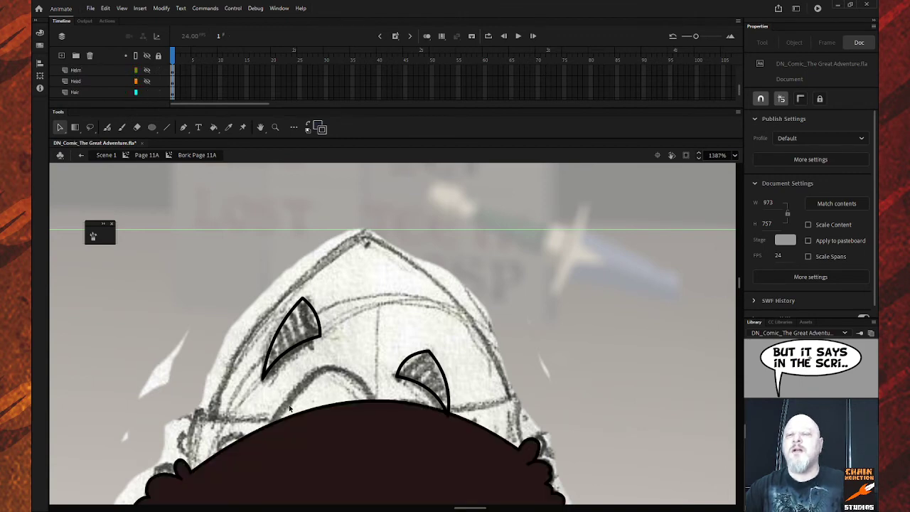
key("k")
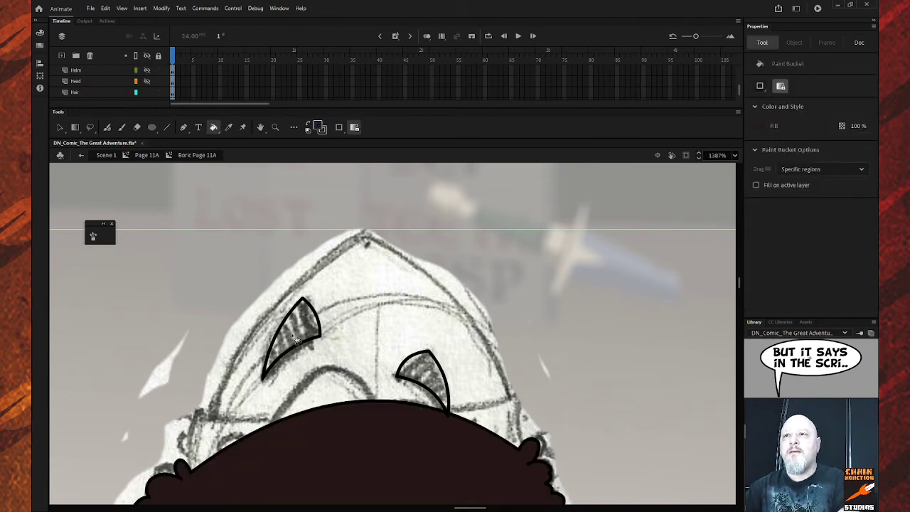
left_click(296, 345)
left_click(416, 372)
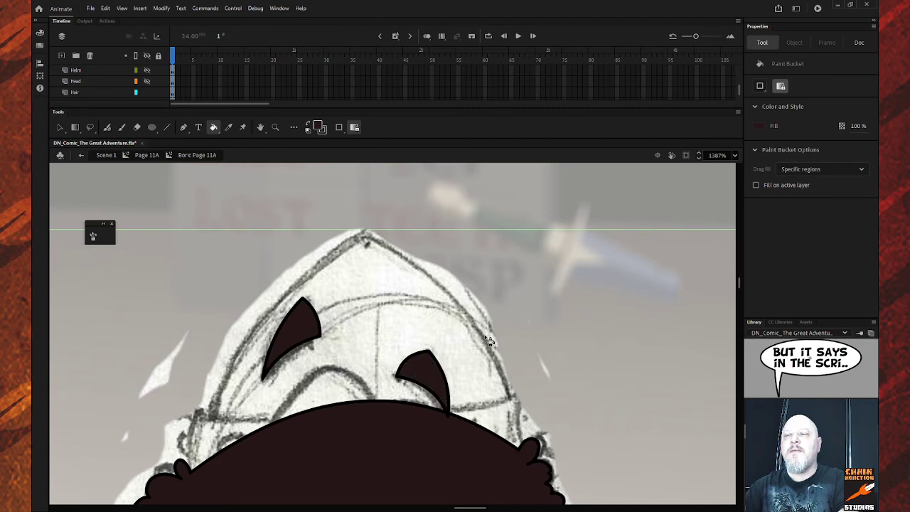
Step: Make all the character's layers visible again and check the new eyebrows on the full figure
left_click(147, 56)
left_click(148, 57)
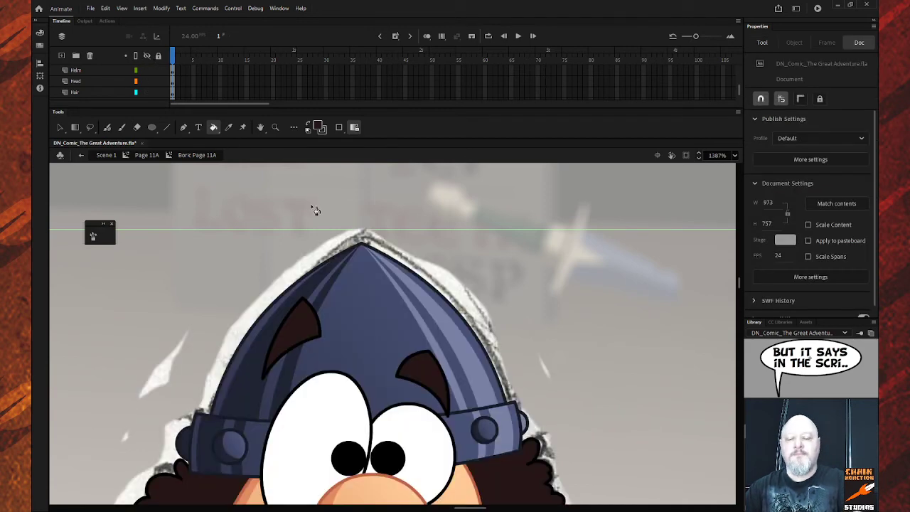
key("z")
left_click(403, 316, "alt")
left_click(407, 313, "alt")
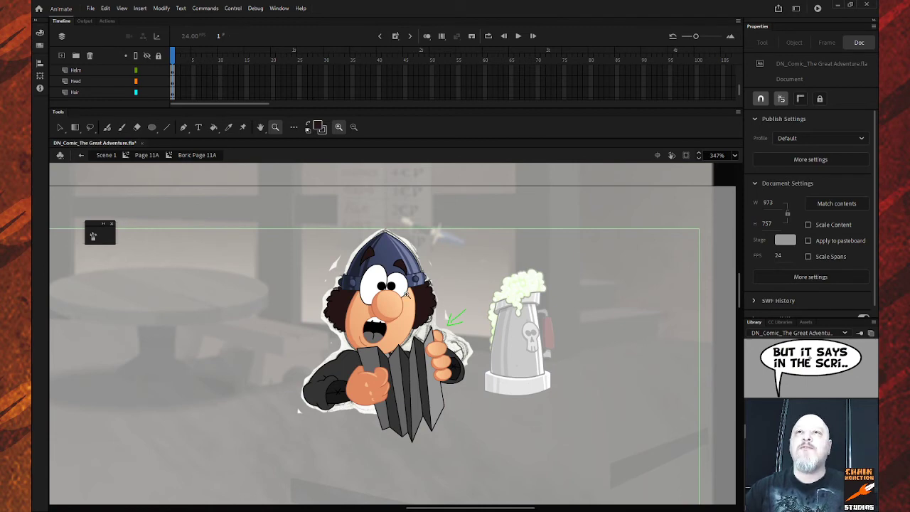
Step: Return to Scene 1, go to frame 9 and open the Scene 04 Boric symbol inside Page 09B
left_click(81, 156)
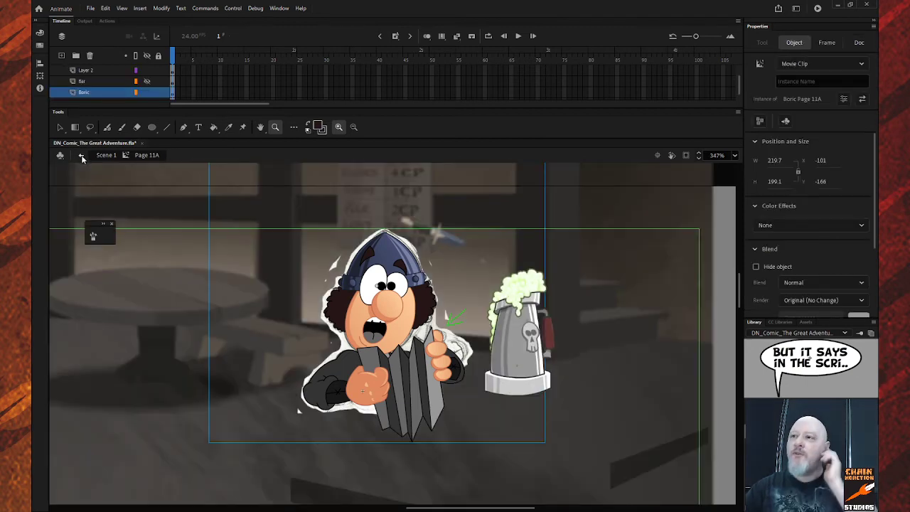
left_click(82, 158)
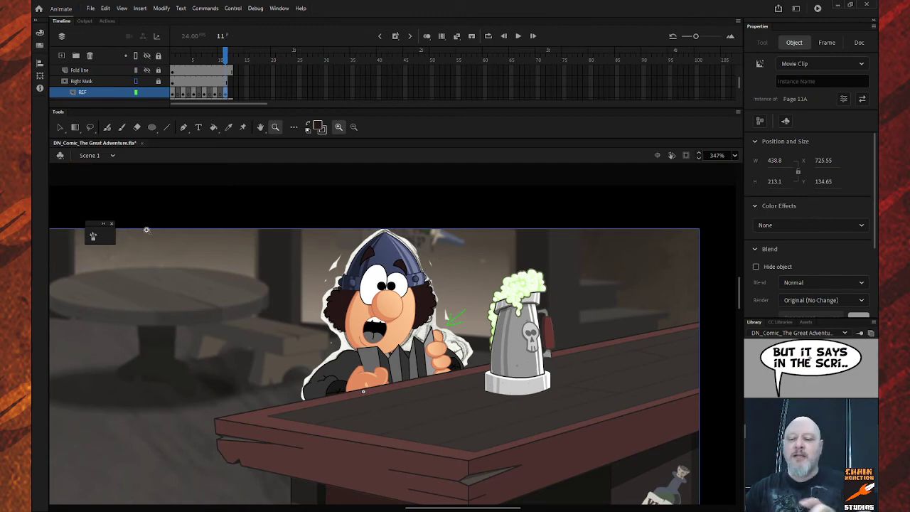
key("comma")
key("comma")
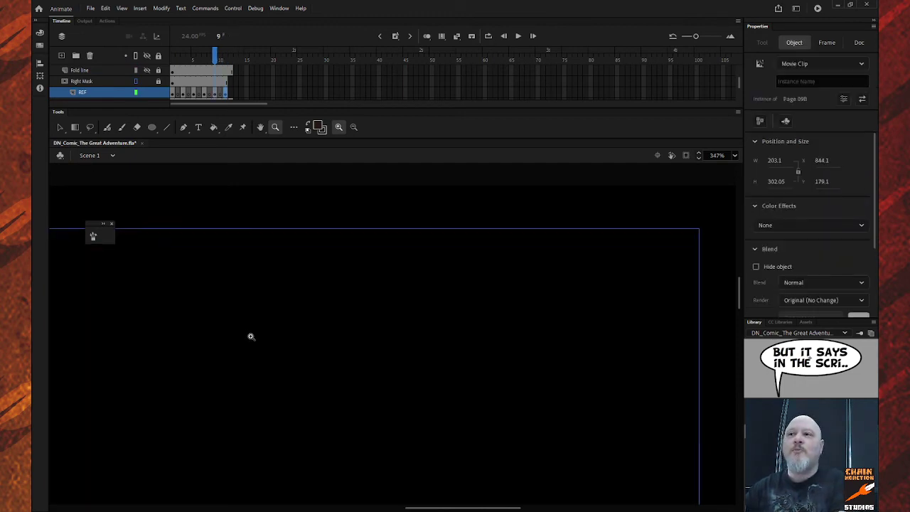
scroll(499, 397, "down", 3)
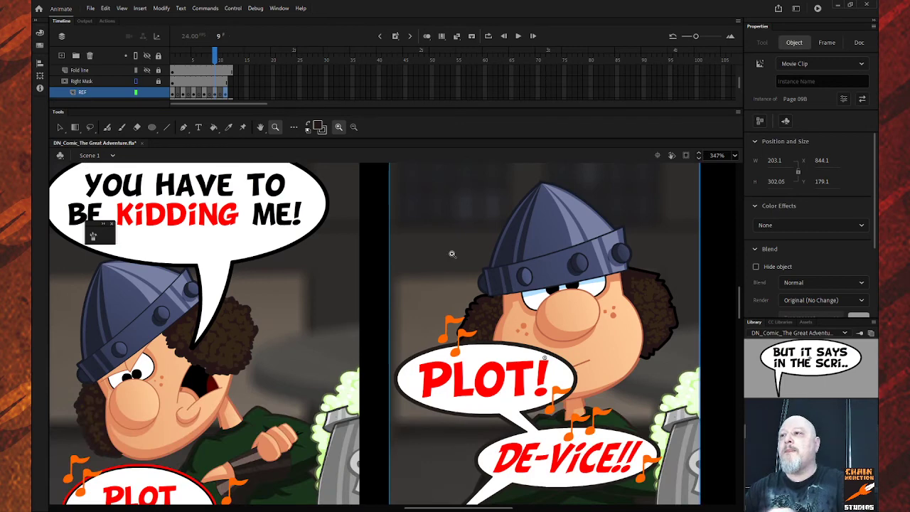
left_click_drag(448, 254, 677, 364)
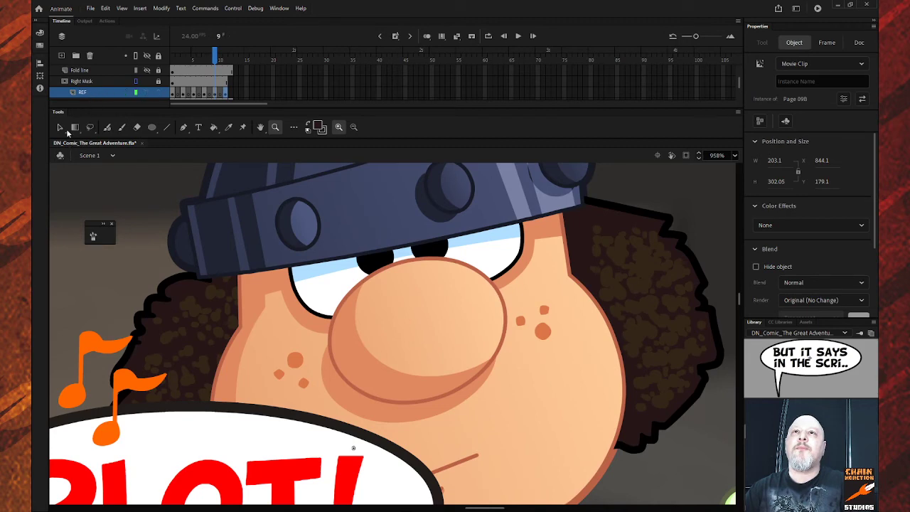
left_click(61, 128)
double_click(541, 336)
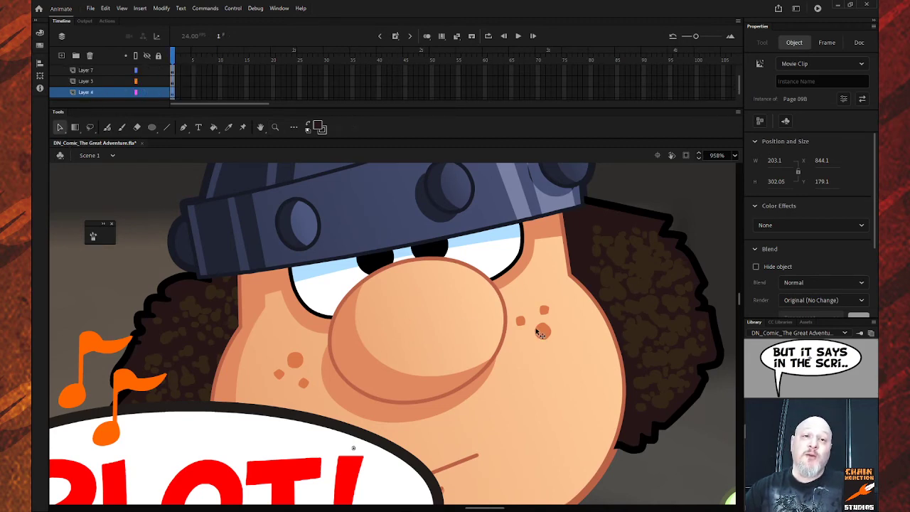
double_click(544, 331)
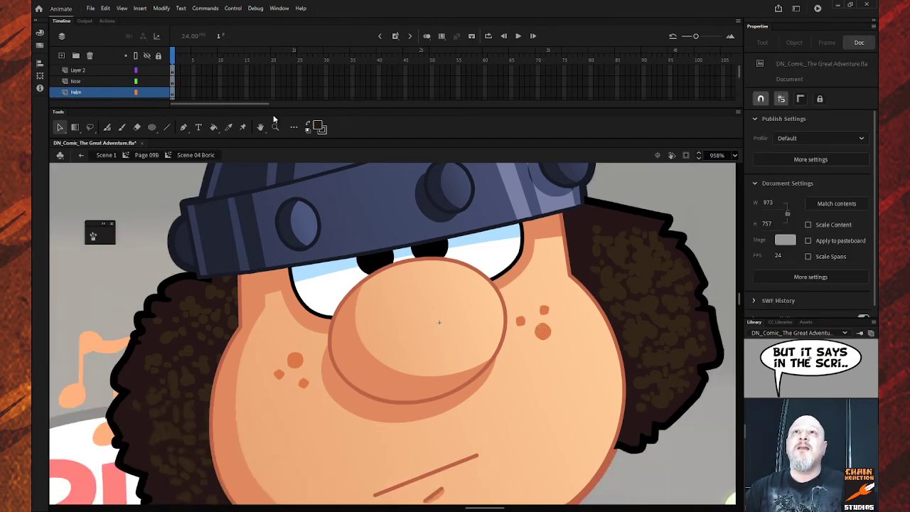
Step: Select all the freckles on both cheeks of the reference character together
left_click(543, 330)
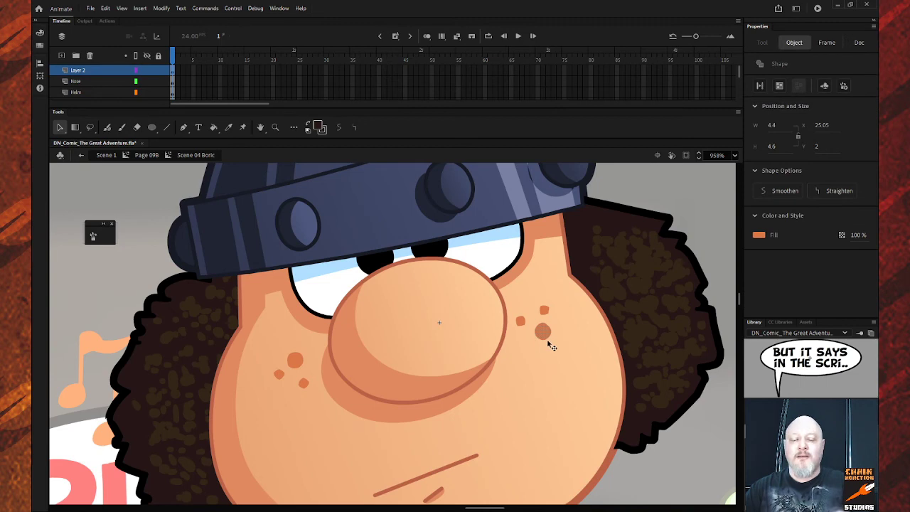
left_click(522, 322)
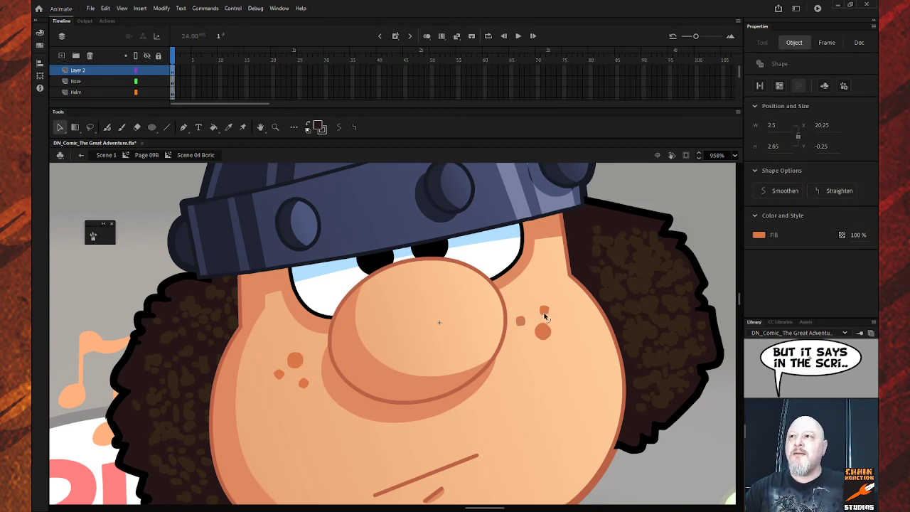
left_click(545, 313)
left_click(276, 375)
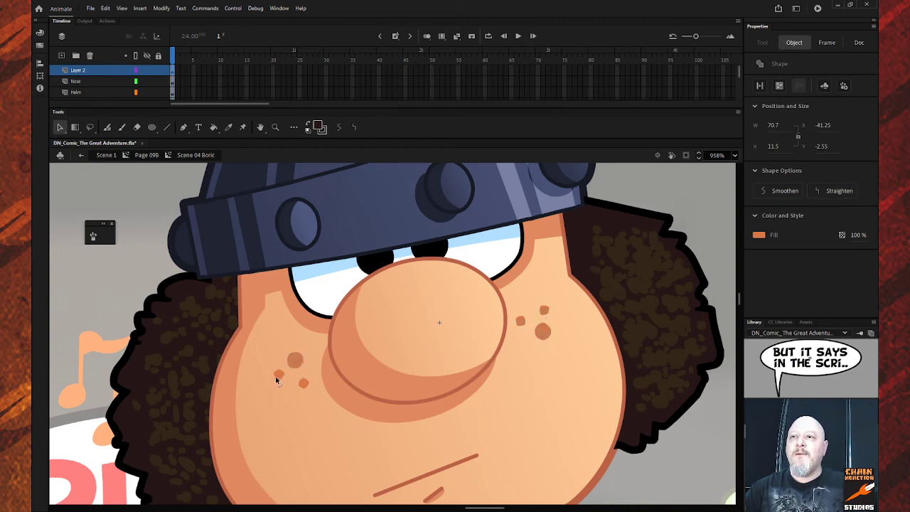
left_click(300, 385)
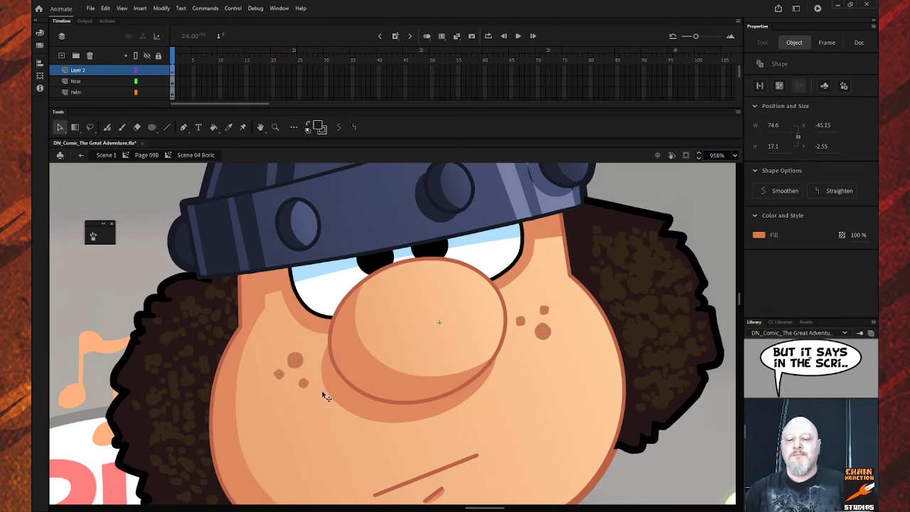
Step: Leave the Scene 04 Boric and Page 09B symbols and go to frame 11 of Scene 1
left_click(80, 156)
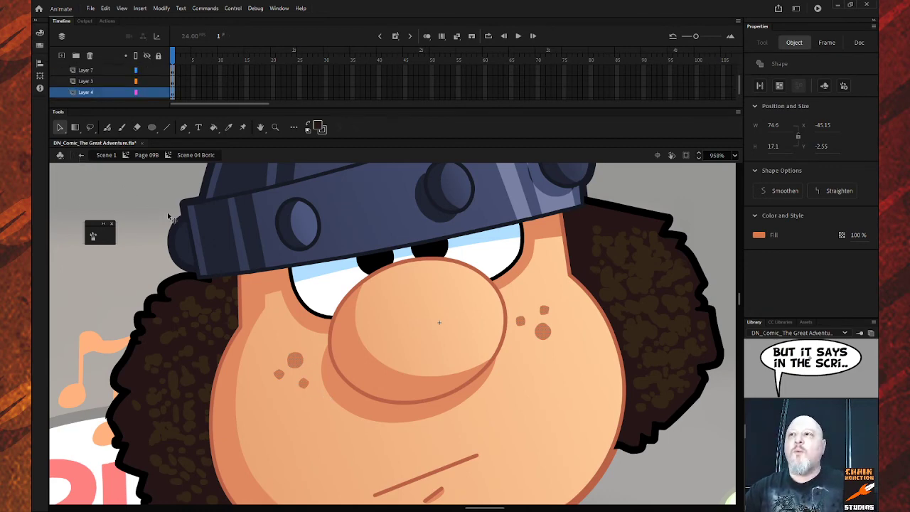
double_click(167, 206)
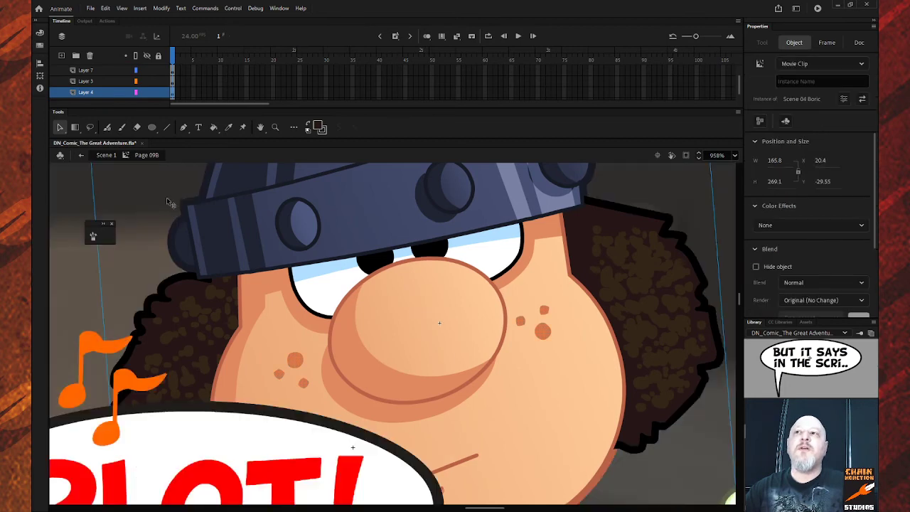
key("z")
left_click(330, 302, "alt")
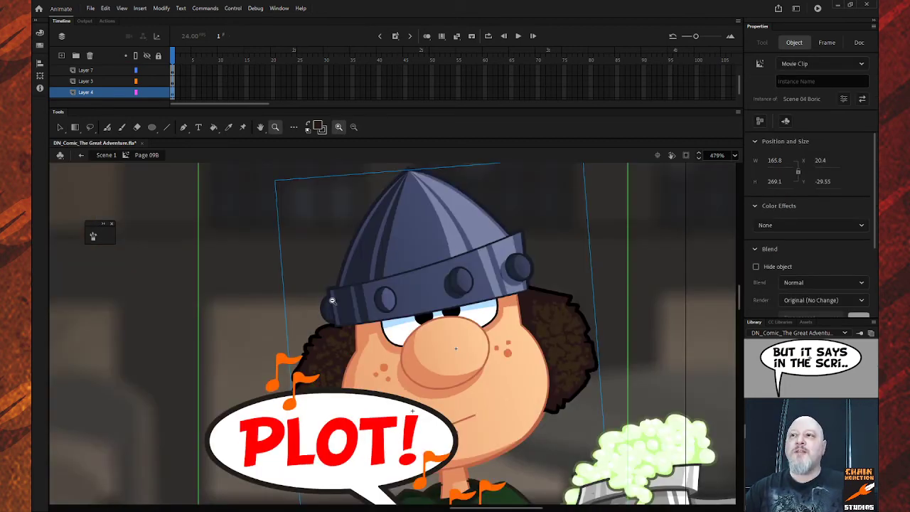
left_click(332, 300, "alt")
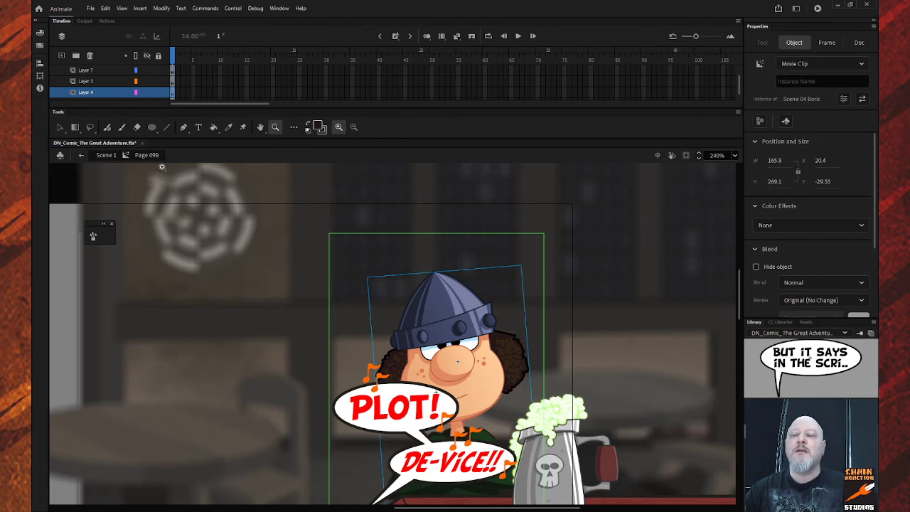
left_click(80, 155)
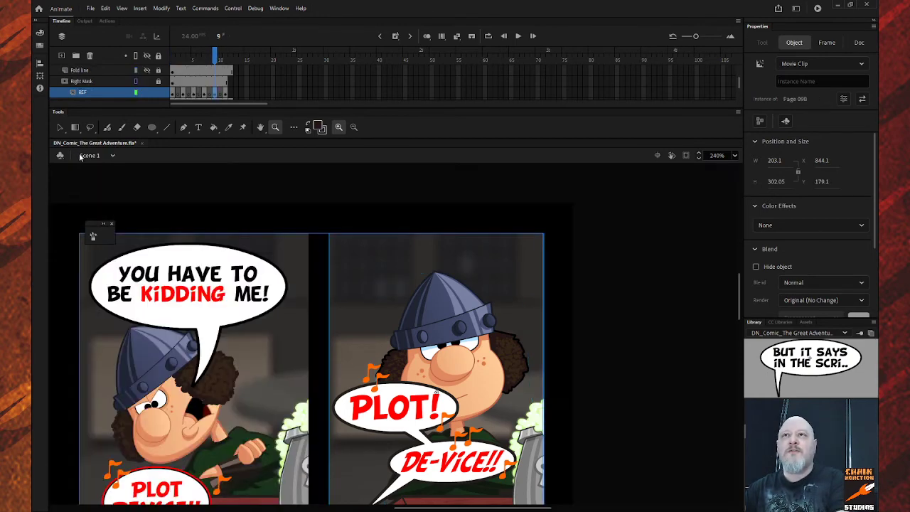
key("period")
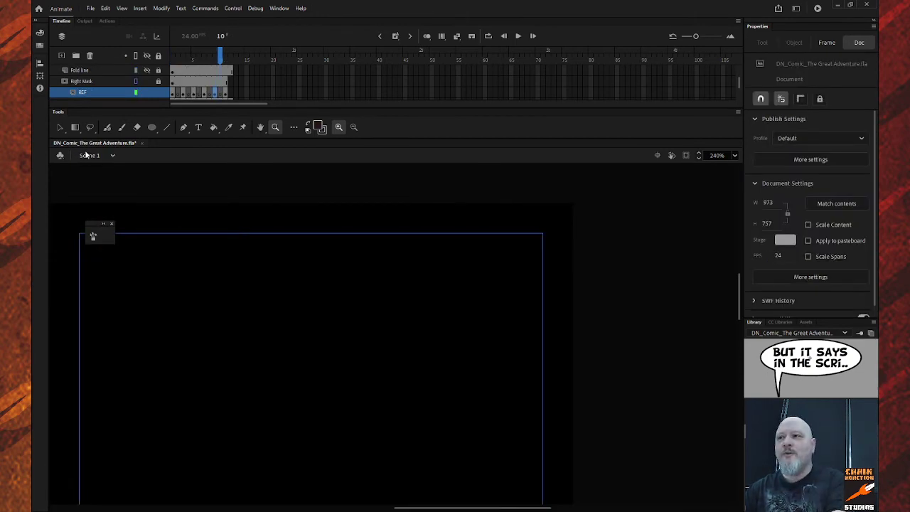
key("period")
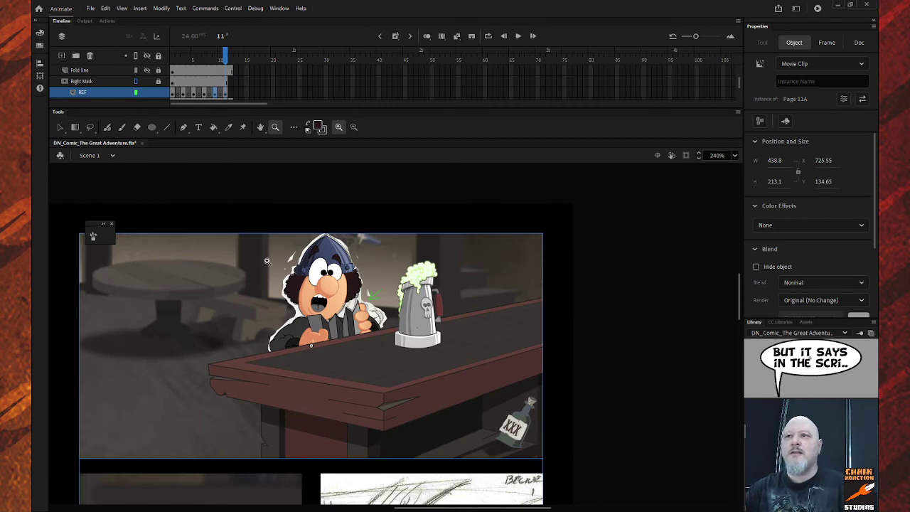
Step: Review the Page 11A tavern panel and reopen the Boric Page 11A symbol around the character's face
scroll(267, 260, "down", 3)
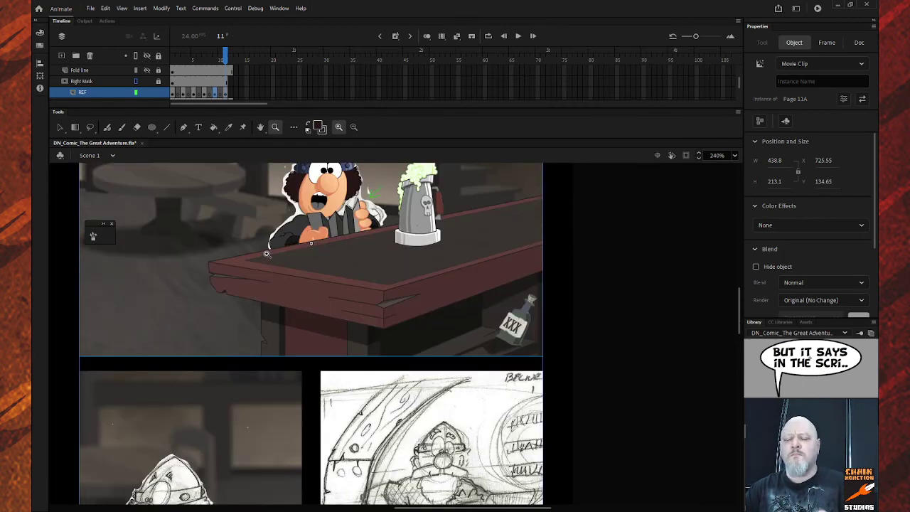
left_click(274, 264, "alt")
key("comma")
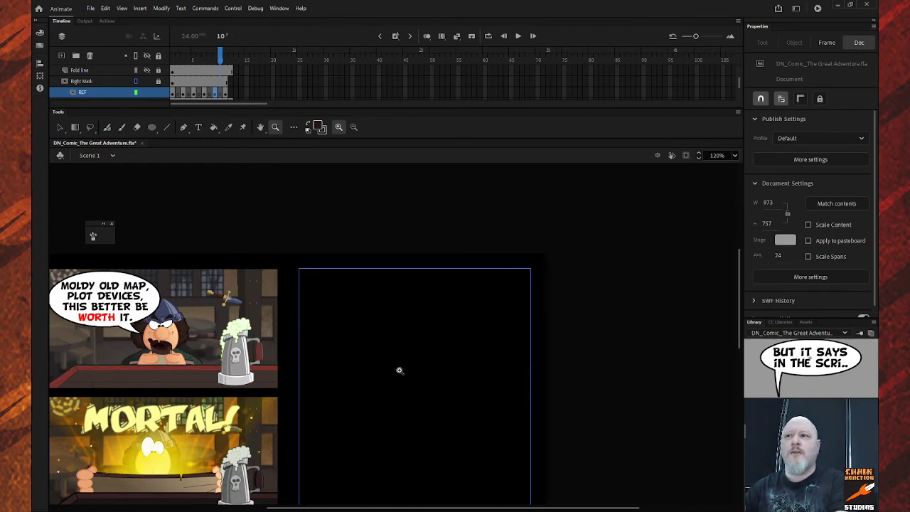
key("period")
left_click_drag(376, 265, 493, 348)
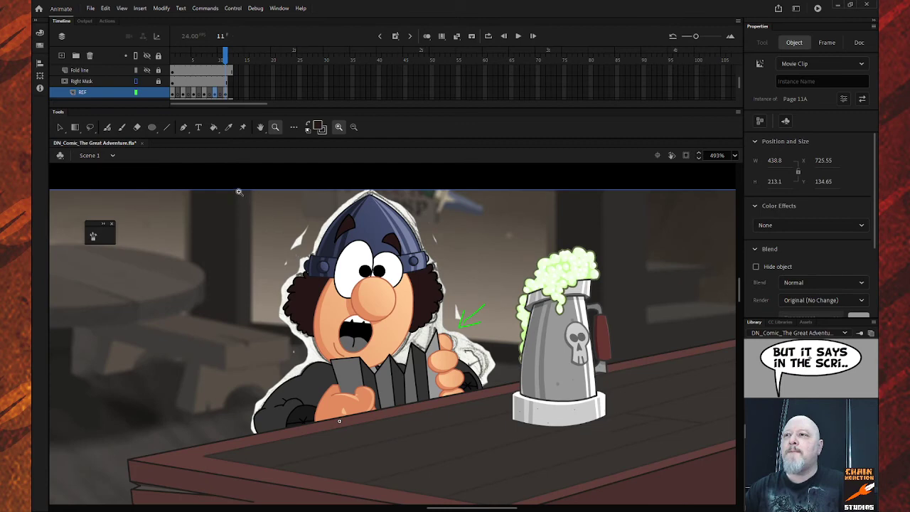
left_click(499, 404)
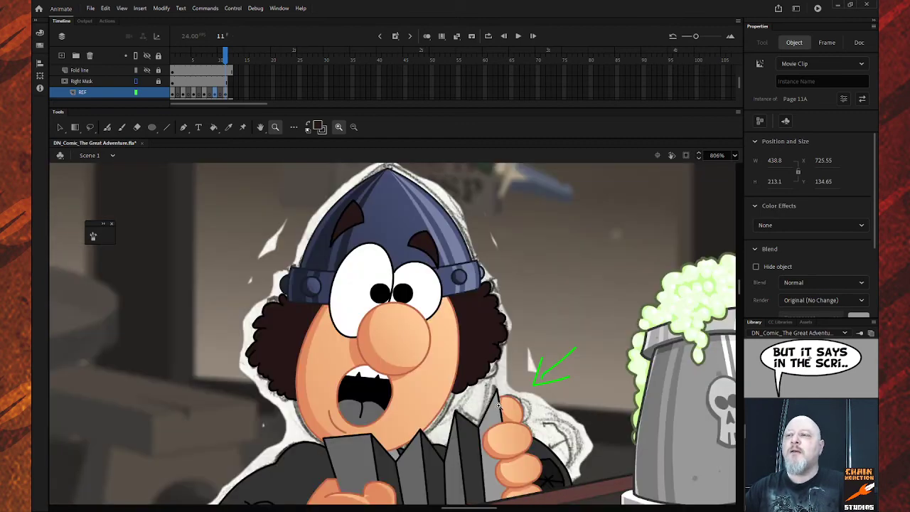
left_click(61, 126)
double_click(410, 333)
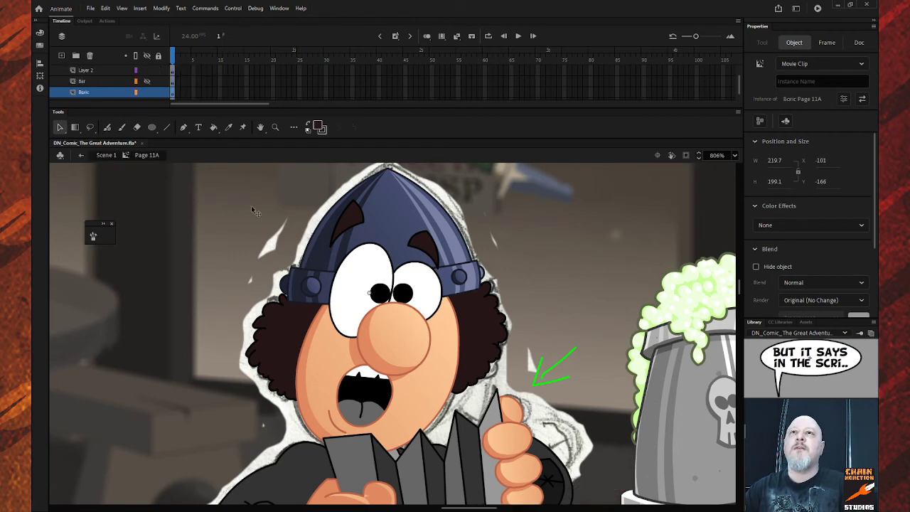
double_click(386, 333)
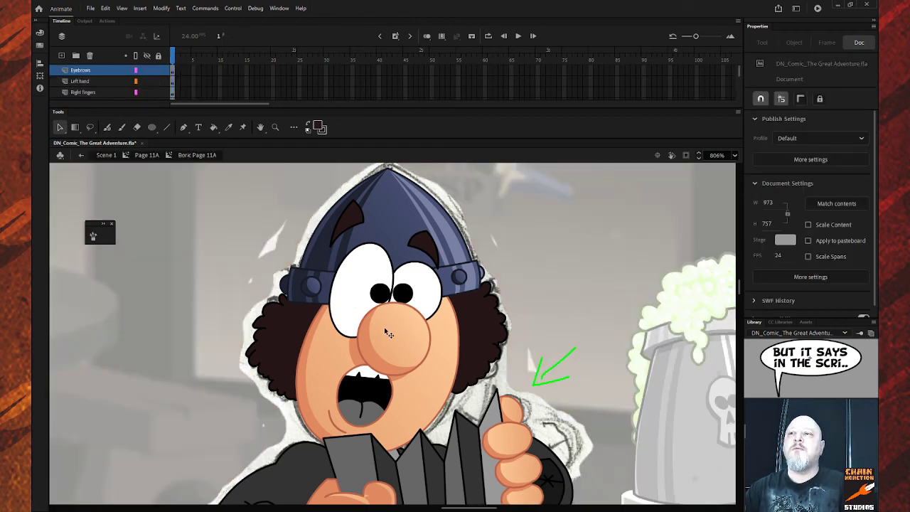
Step: Add a new layer directly above the Head layer and name it Freckles
left_click(386, 333)
left_click(192, 232)
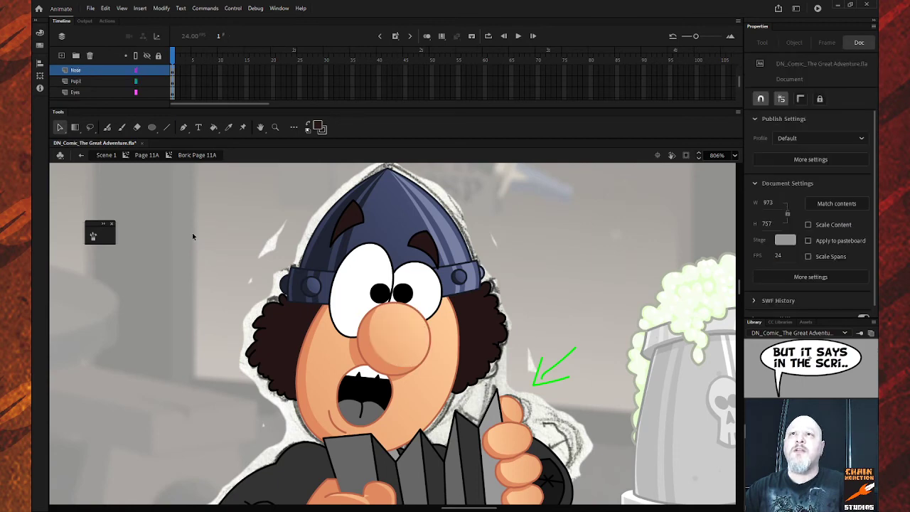
scroll(115, 84, "down", 2)
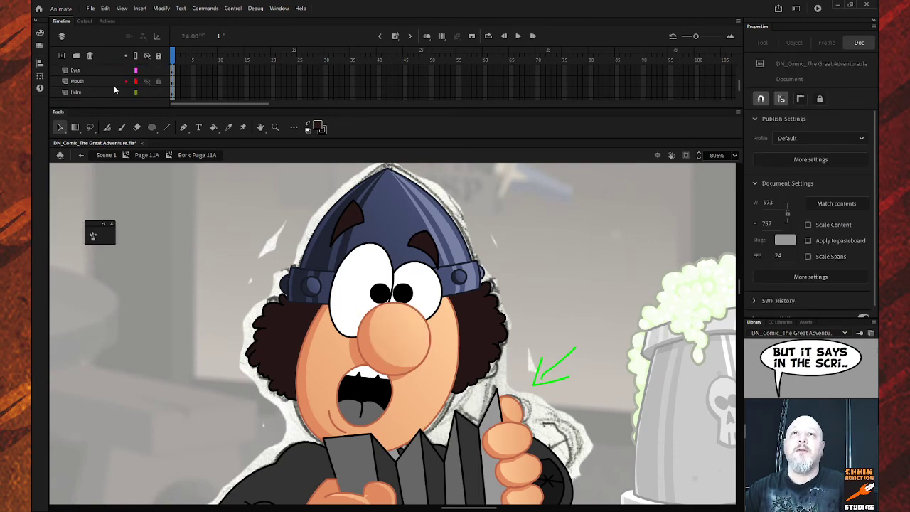
scroll(114, 85, "down", 1)
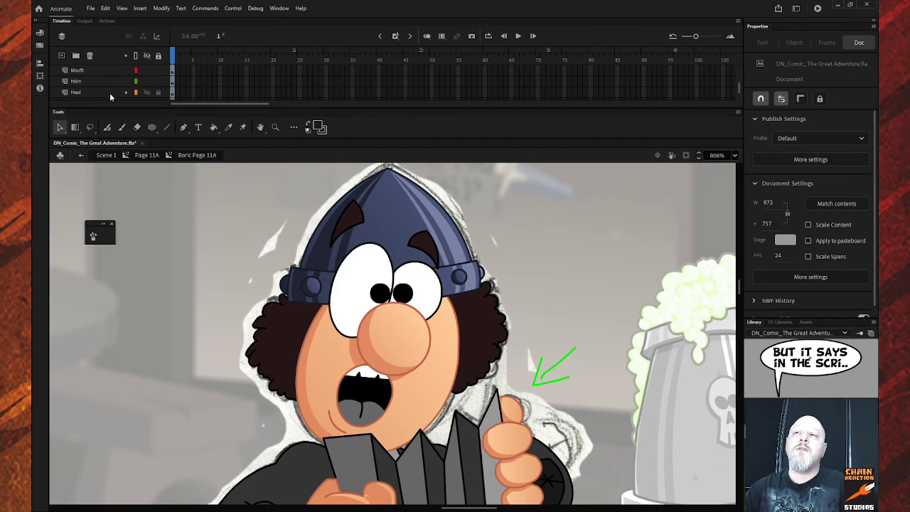
left_click(110, 93)
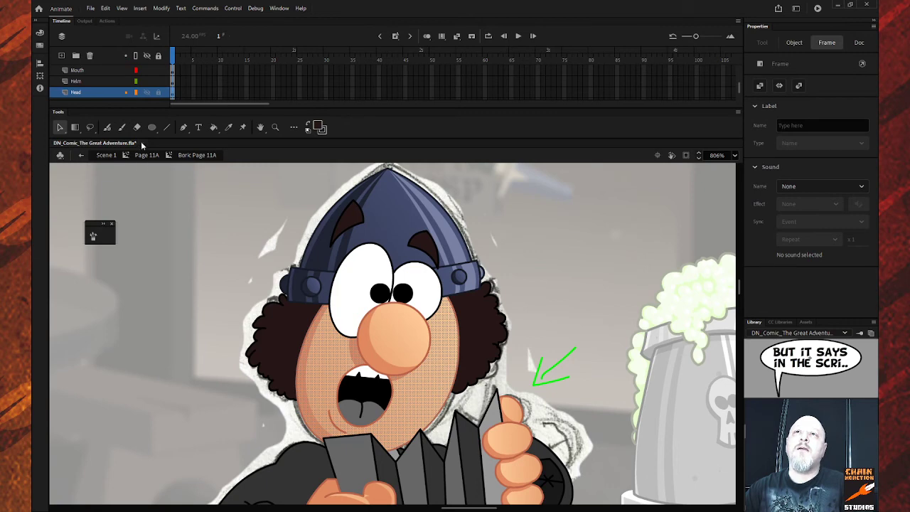
key("Escape")
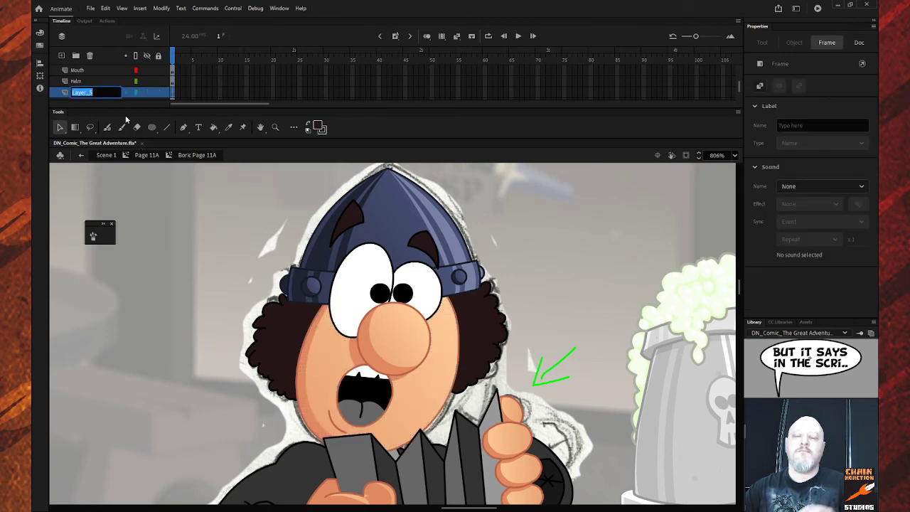
type("Freckles")
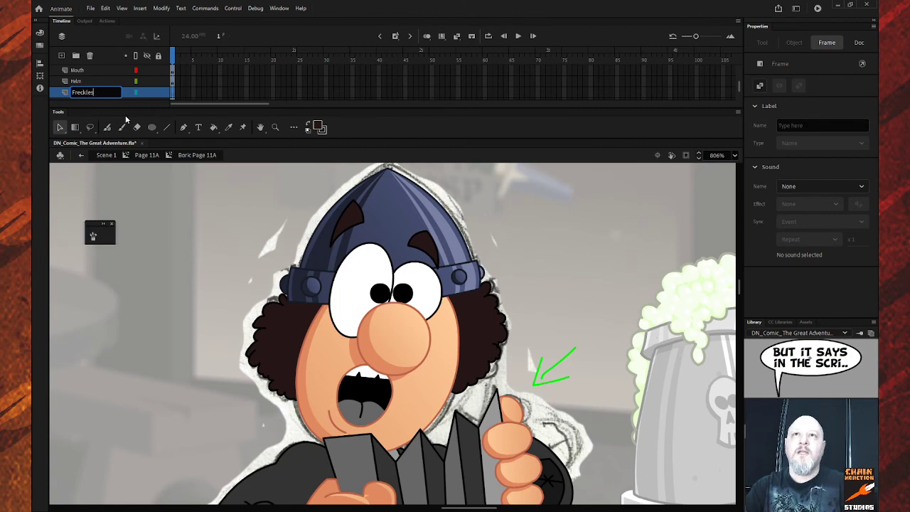
key("Return")
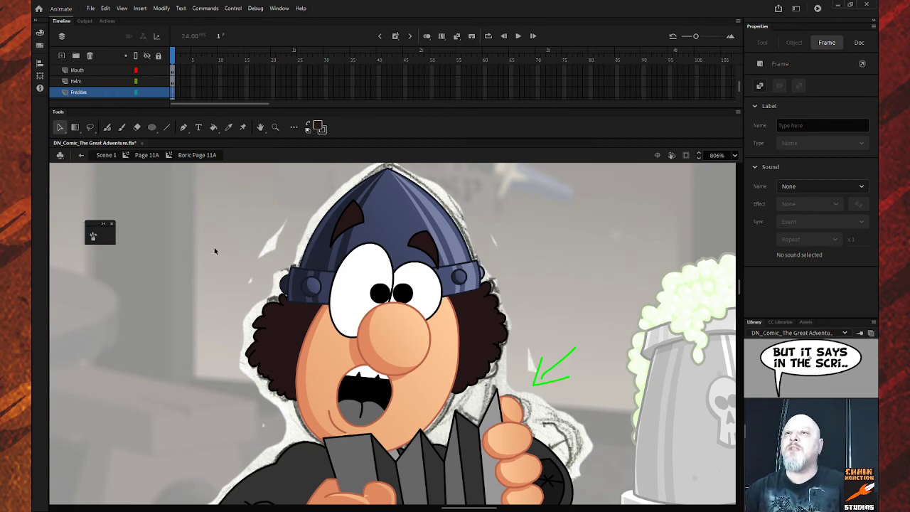
Step: Paste the copied freckles in place and move them onto both of the character's cheeks beside the nose
left_click(189, 300)
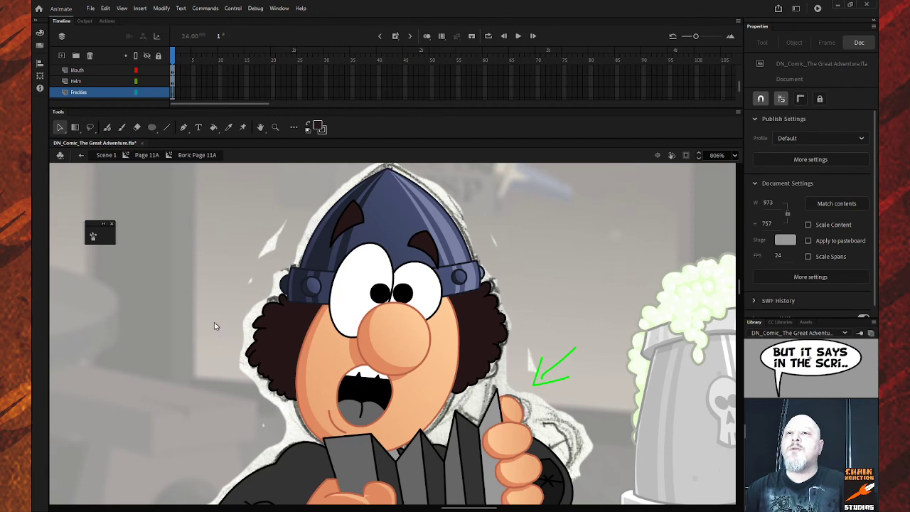
key("ctrl+shift+v")
mouse_move(523, 329)
left_mouse_down()
mouse_move(649, 267)
mouse_move(324, 229)
mouse_move(223, 230)
mouse_move(260, 221)
mouse_move(198, 235)
mouse_move(437, 324)
mouse_move(448, 351)
mouse_move(453, 344)
left_mouse_up()
key("q")
Step: Lock all layers except Hair and inspect the outline and fill pieces of the hair beside the raised fingers
left_click(501, 320)
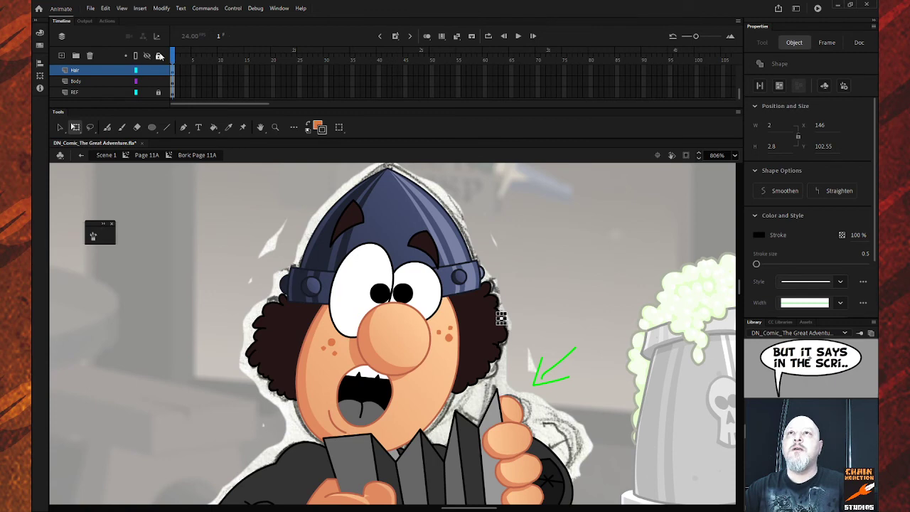
left_click(158, 56)
left_click(158, 69)
left_click(501, 319)
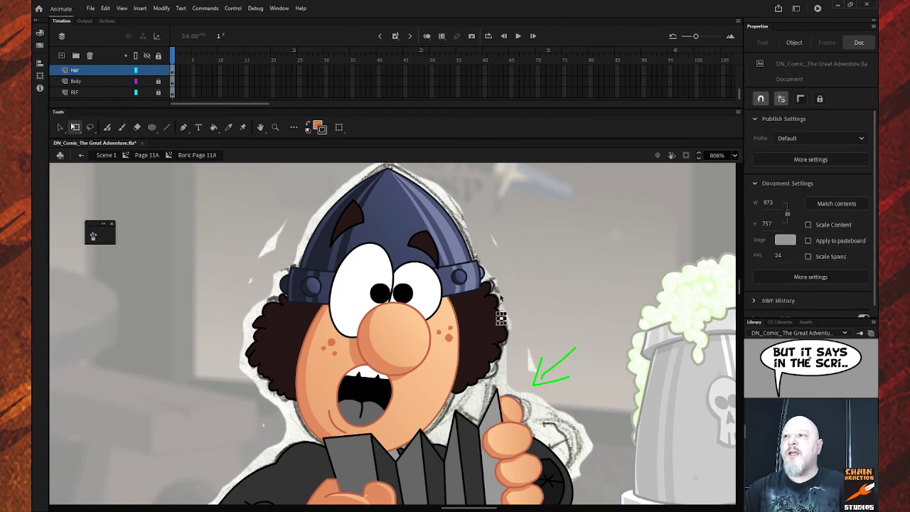
left_click(517, 308)
left_click(487, 338)
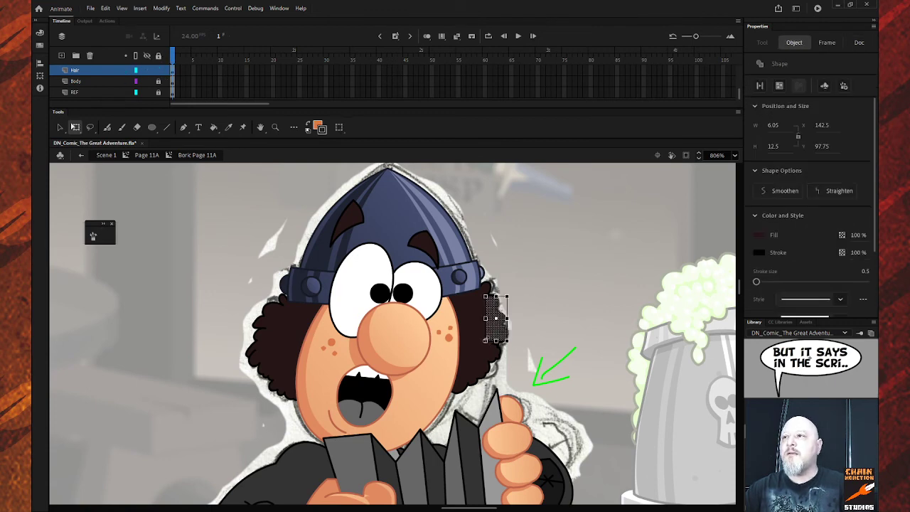
left_click(535, 319)
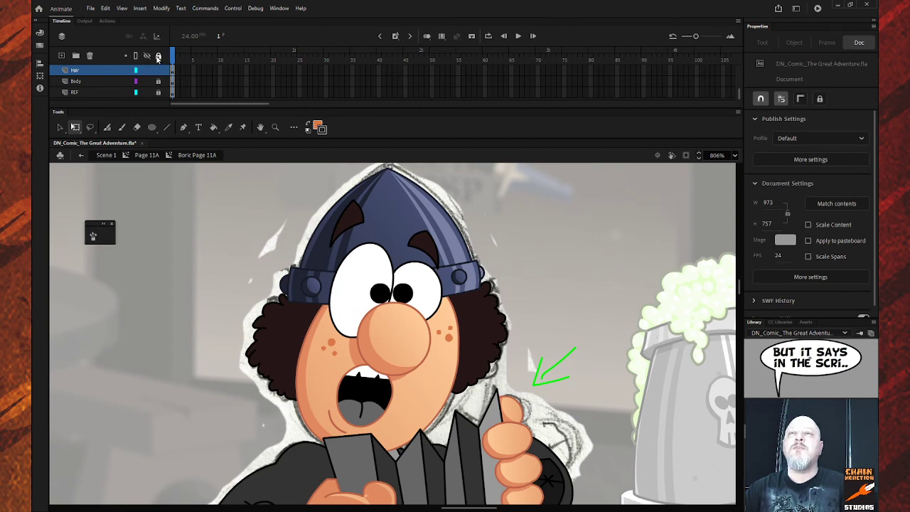
Step: Unlock the Freckles layer and reposition the large freckle on each cheek, lowering one toward the nose and raising the other slightly
scroll(126, 81, "up", 1)
left_click(158, 81)
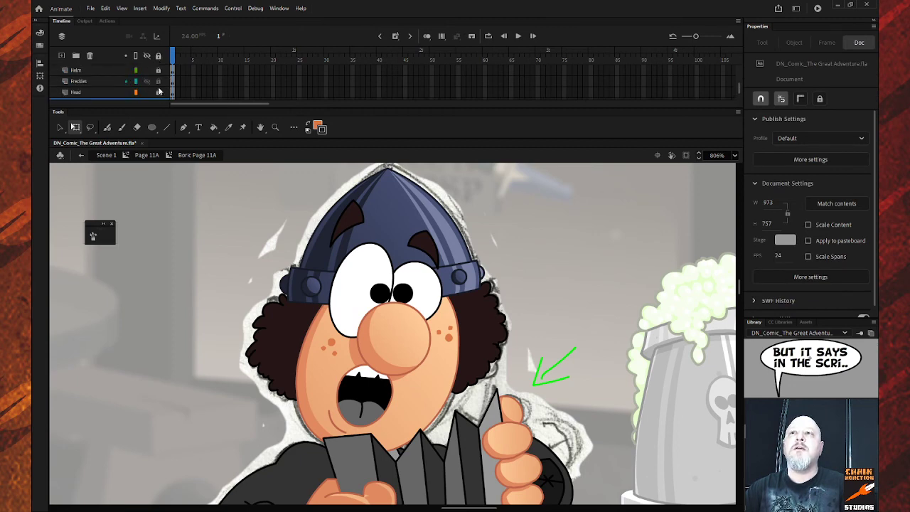
left_click(444, 334)
key("v")
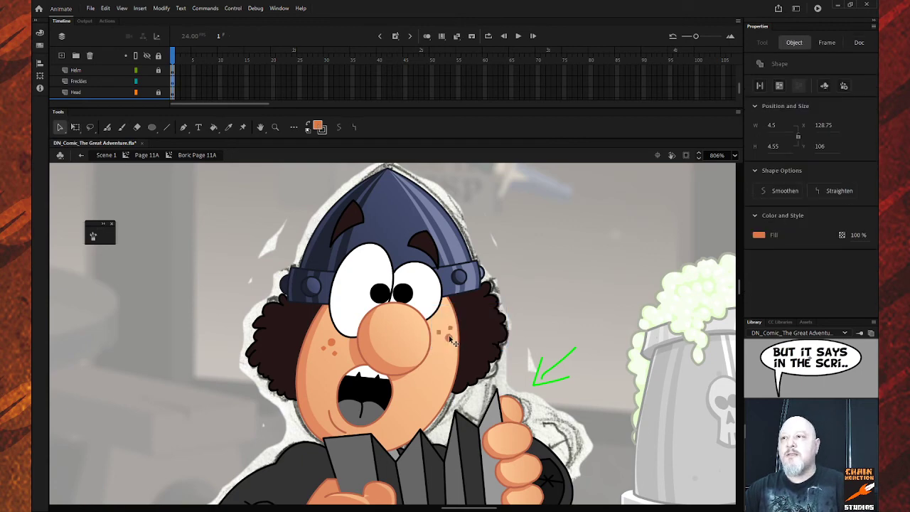
left_click_drag(453, 343, 441, 348)
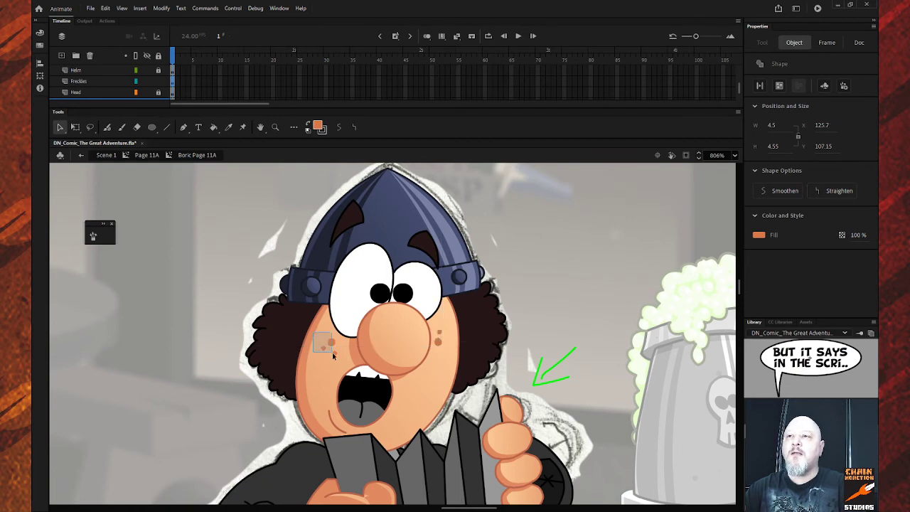
left_click_drag(333, 351, 337, 346)
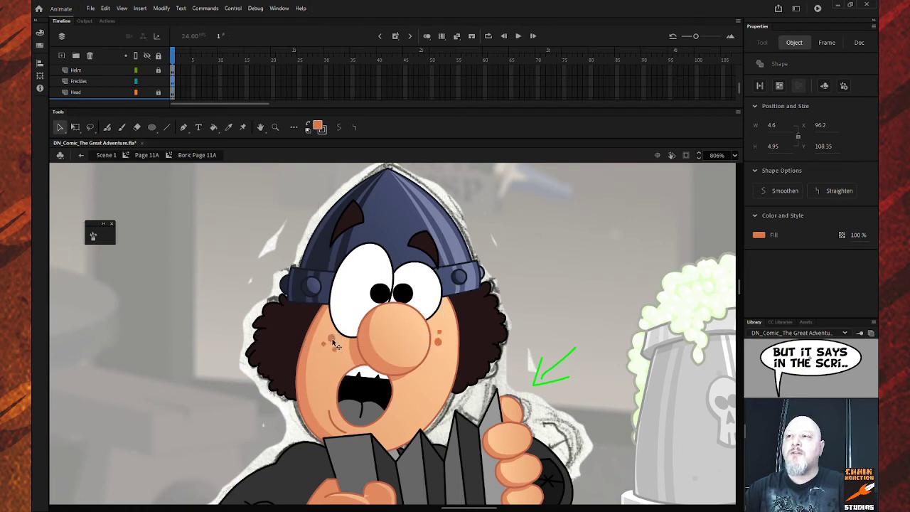
left_click(553, 372)
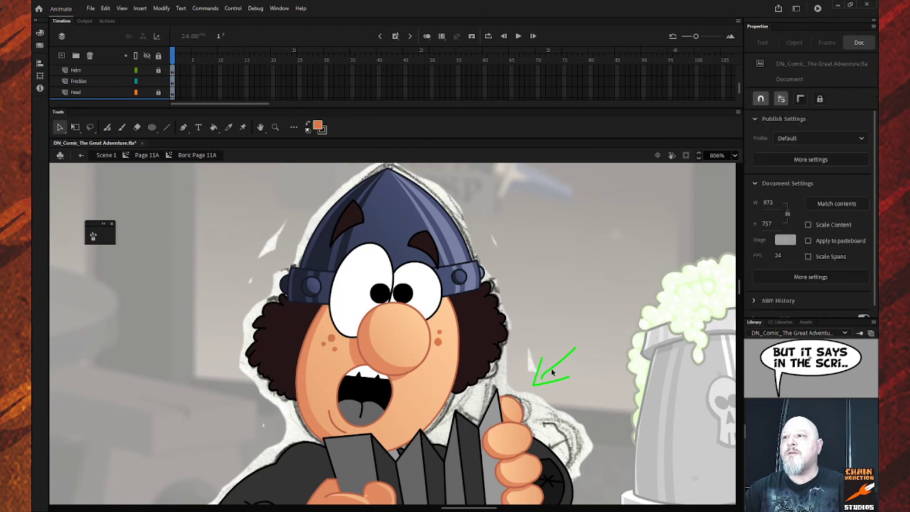
Step: Leave and reopen the Boric Page 11A symbol, and unlock all of its layers
double_click(549, 372)
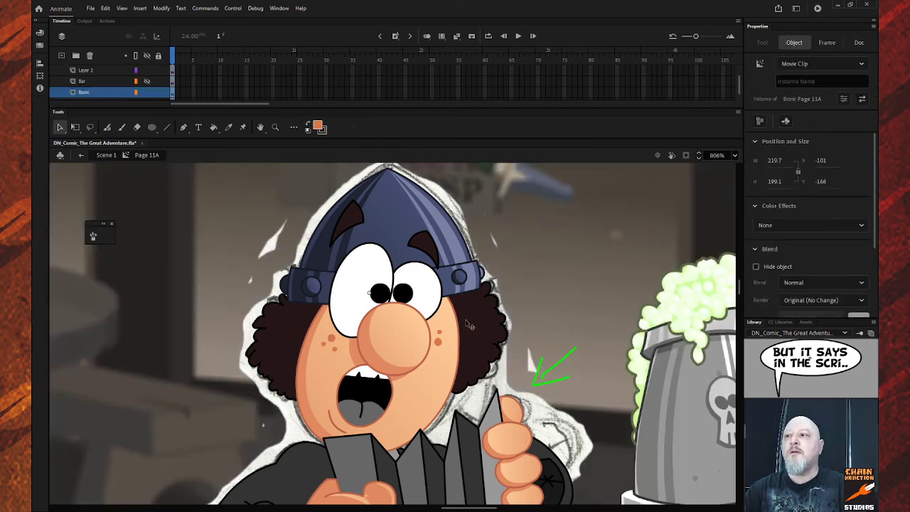
double_click(443, 339)
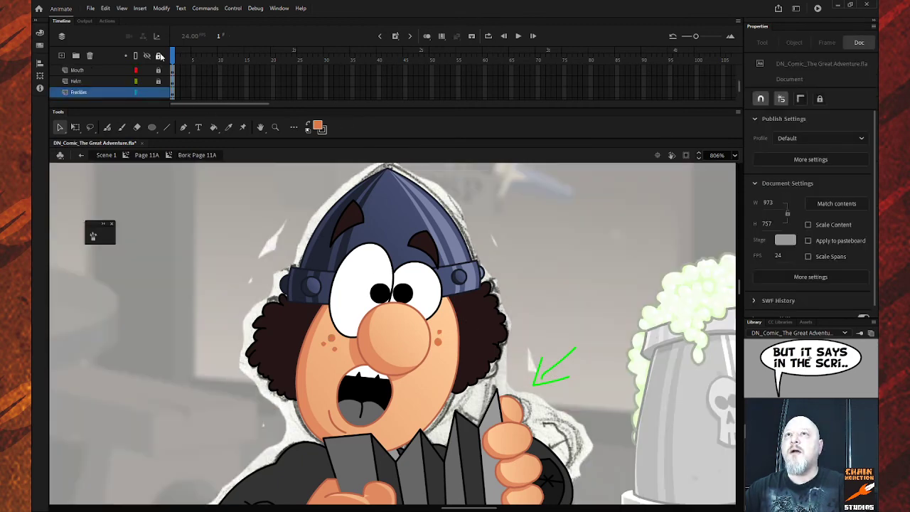
left_click(158, 56)
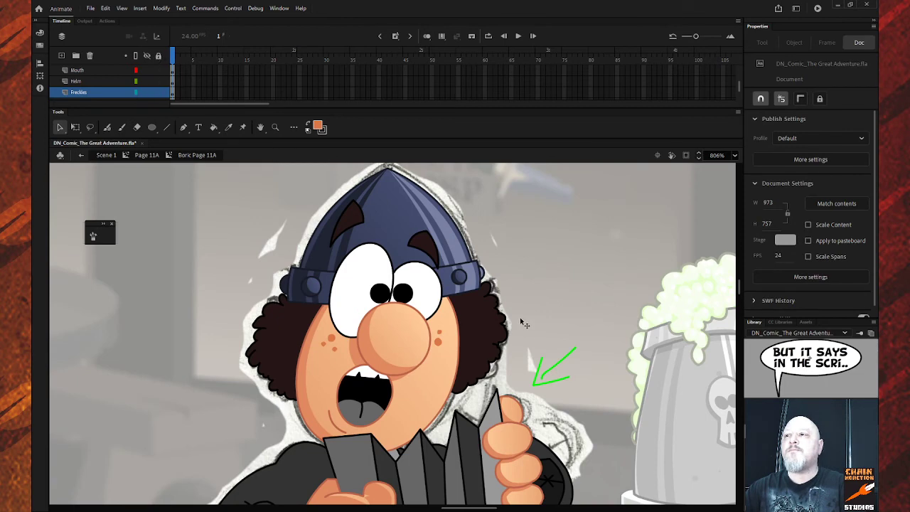
Step: Delete the green arrow marking beside the character's raised fingers
left_click(548, 375)
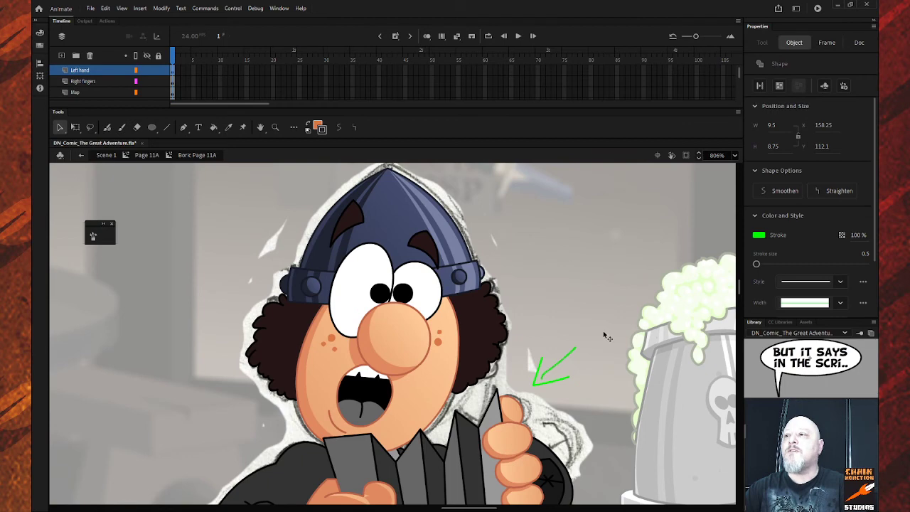
left_click(539, 377)
key("ctrl+z")
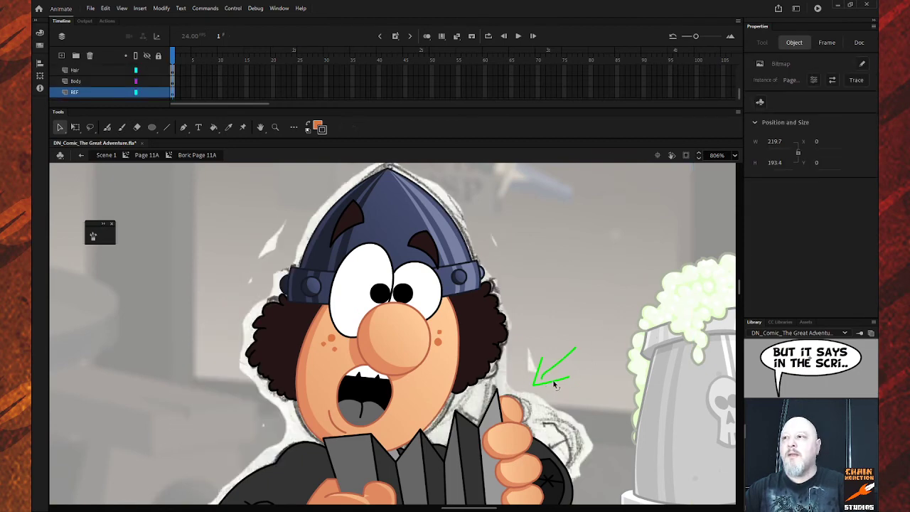
left_click(550, 372)
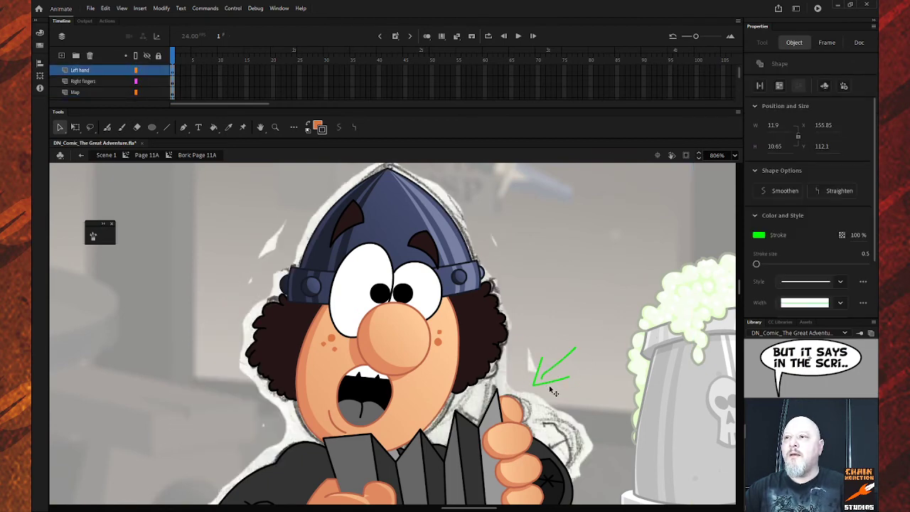
key("Delete")
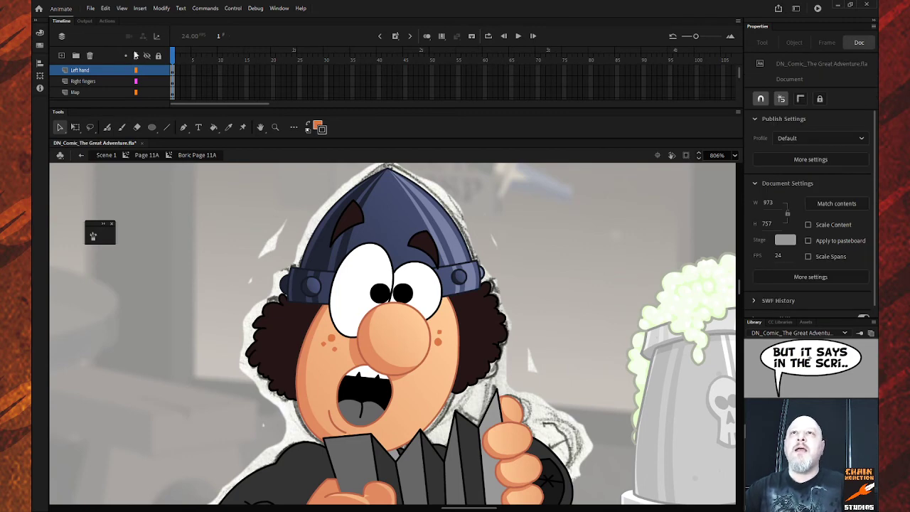
Step: Delete the REF layer containing the pencil sketch from the Boric Page 11A symbol
scroll(109, 76, "up", 2)
scroll(109, 77, "up", 2)
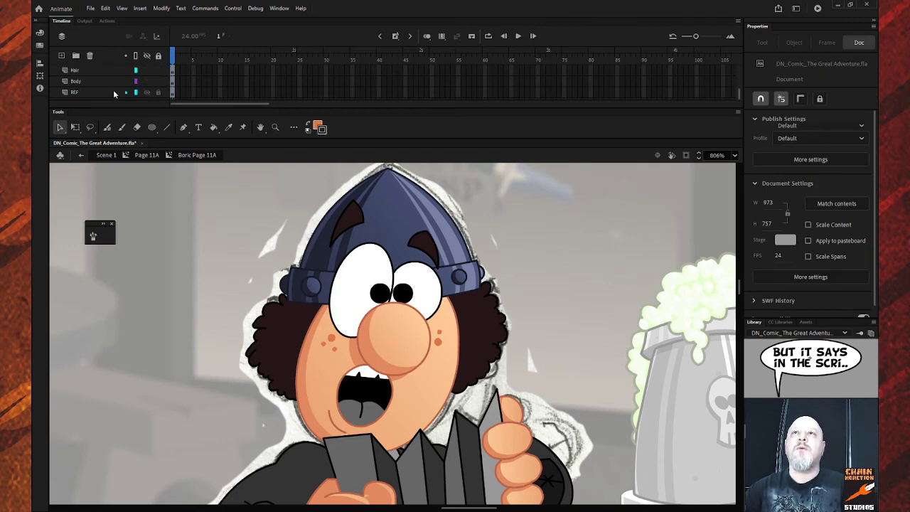
left_click(113, 92)
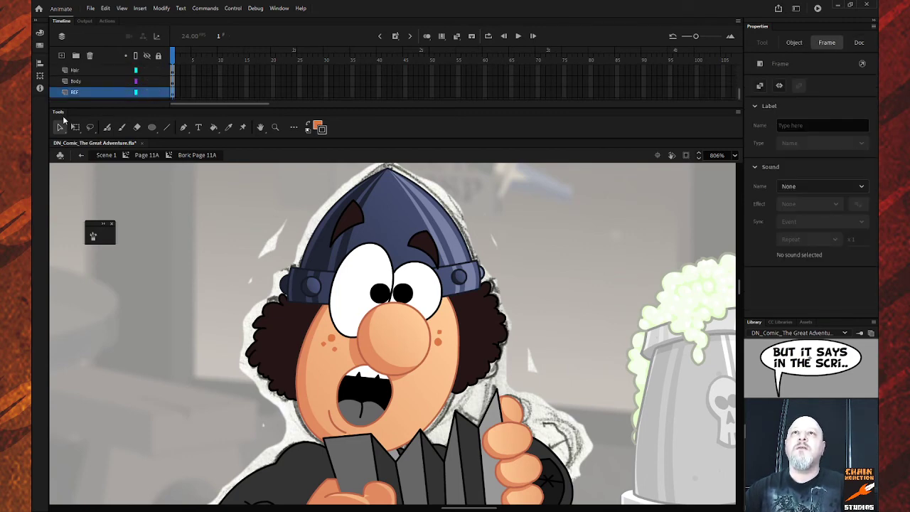
left_click(90, 55)
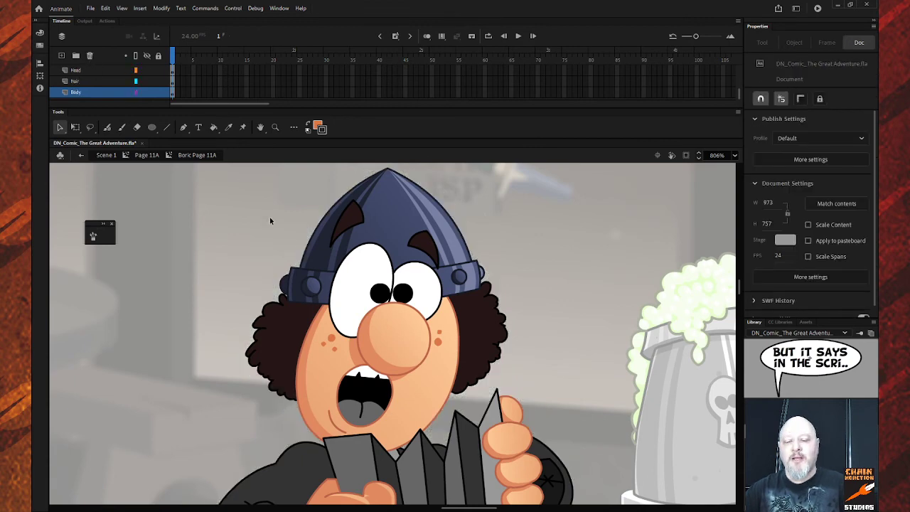
Step: Leave the Boric Page 11A symbol and return to the main Scene 1 timeline
key("z")
left_click(342, 297, "alt")
left_click(343, 304, "alt")
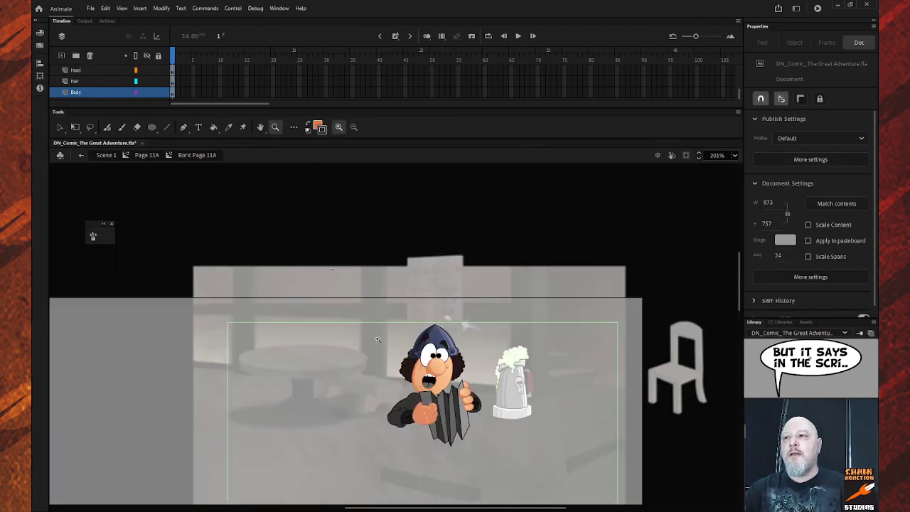
left_click_drag(382, 342, 513, 464)
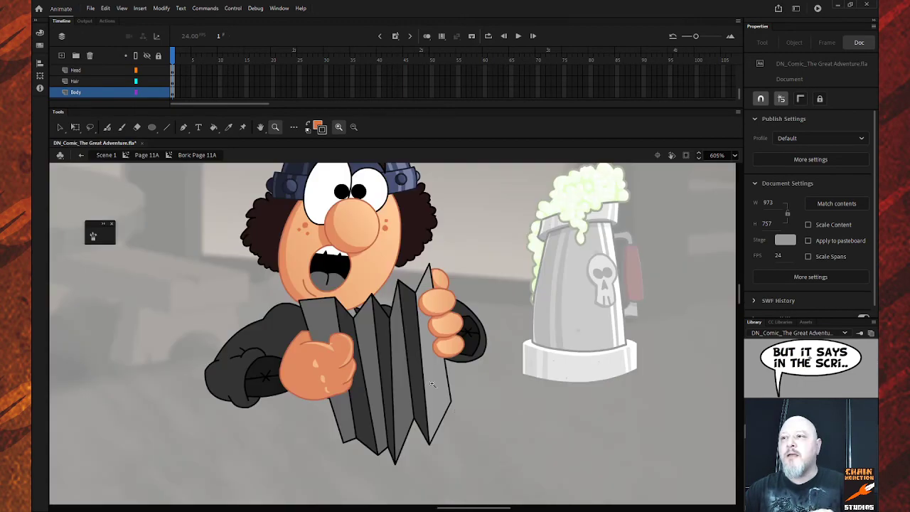
key("k")
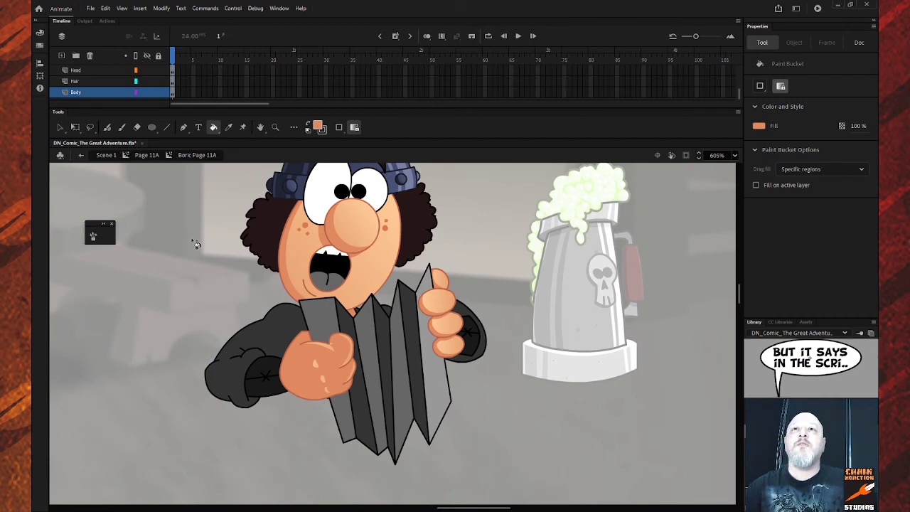
left_click(82, 156)
left_click(82, 157)
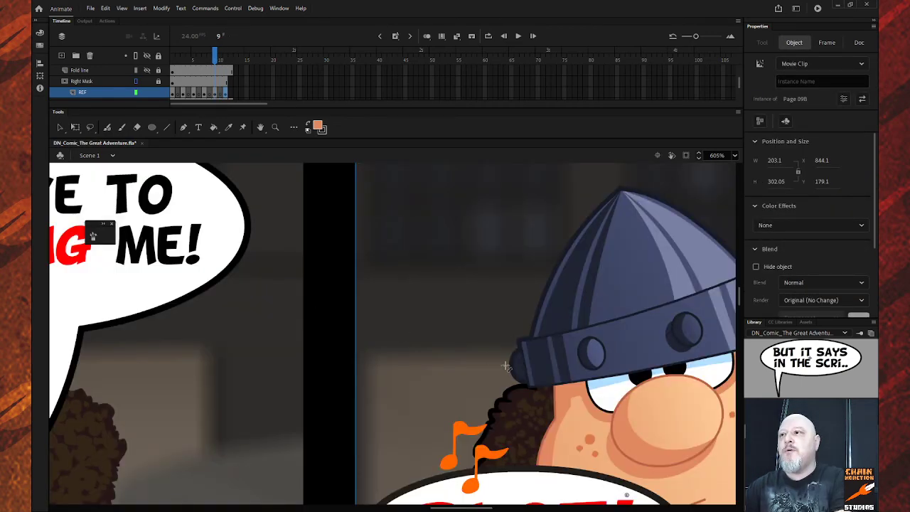
Step: Open the Scene 04 Boric symbol inside Page 09B and sample the green gradient of the character's sweater
scroll(557, 380, "down", 5)
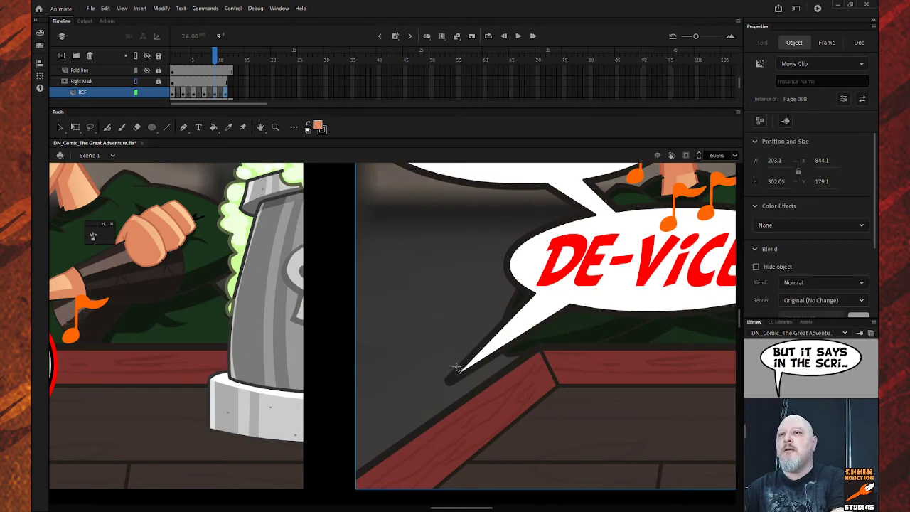
scroll(455, 367, "up", 2)
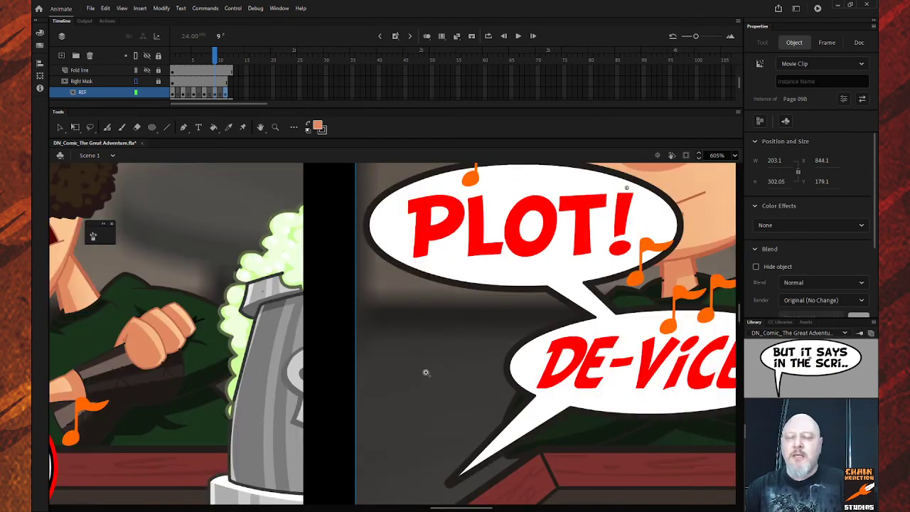
key("z")
left_click(419, 370, "alt")
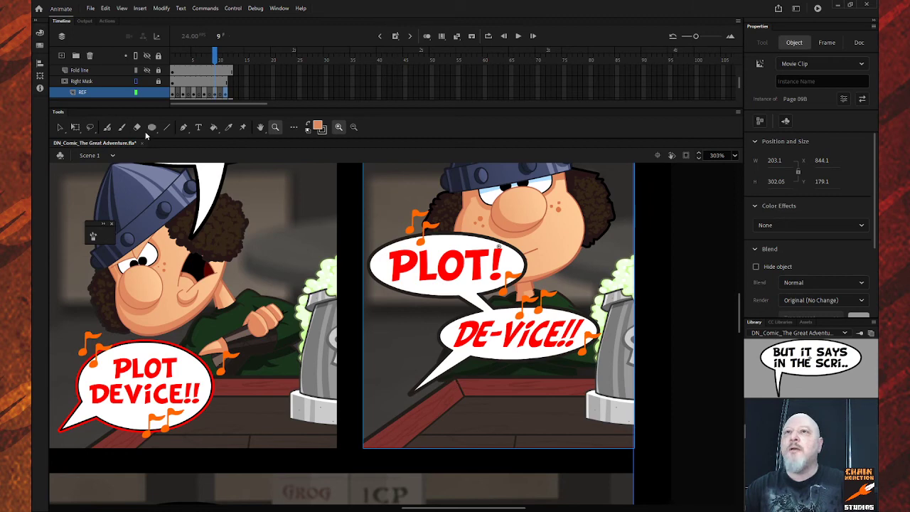
key("v")
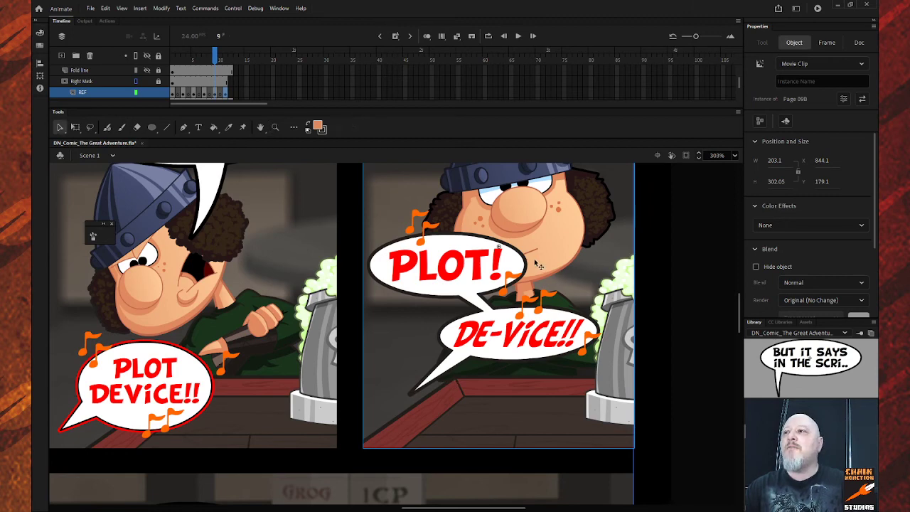
double_click(539, 264)
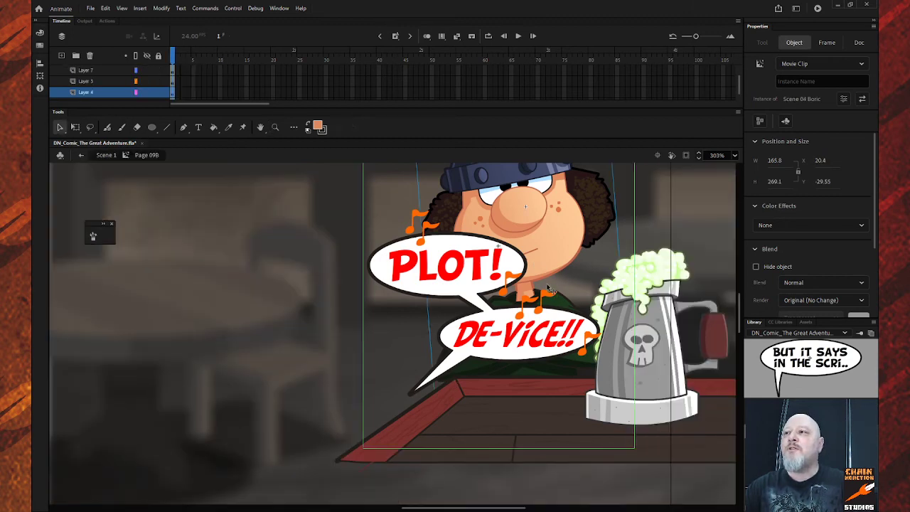
double_click(547, 276)
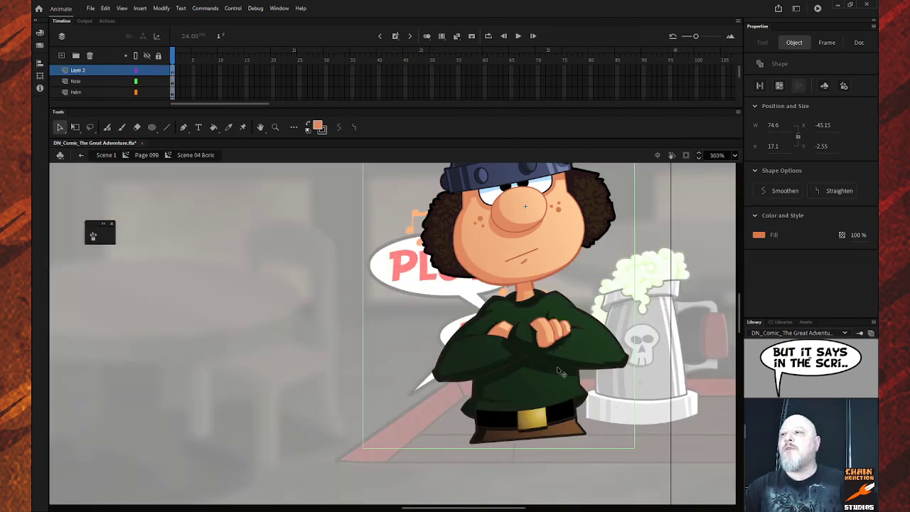
key("i")
left_click(589, 340)
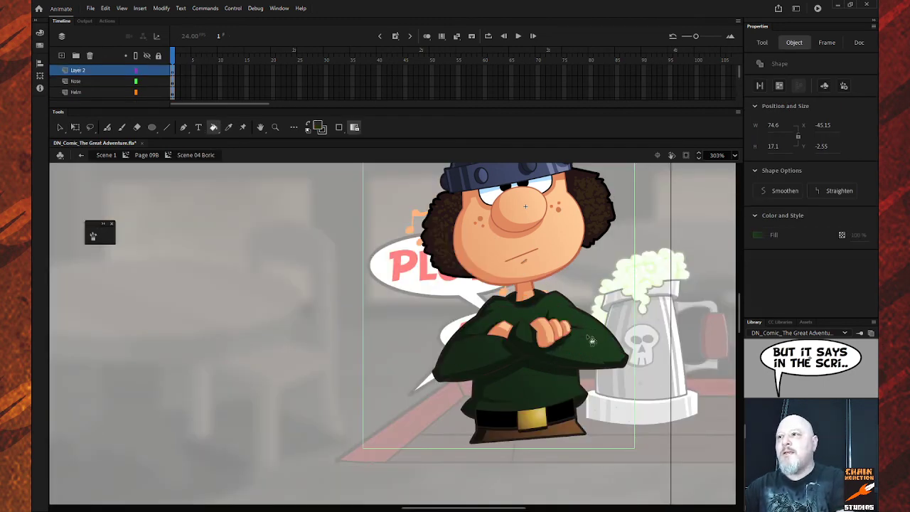
Step: Return to Scene 1, go to frame 11 and open the Boric Page 11A symbol for editing
left_click(81, 156)
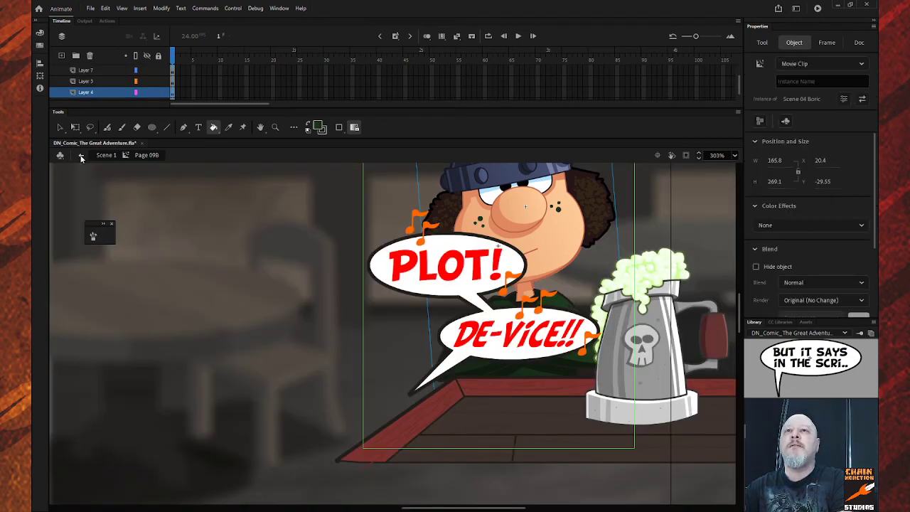
left_click(81, 156)
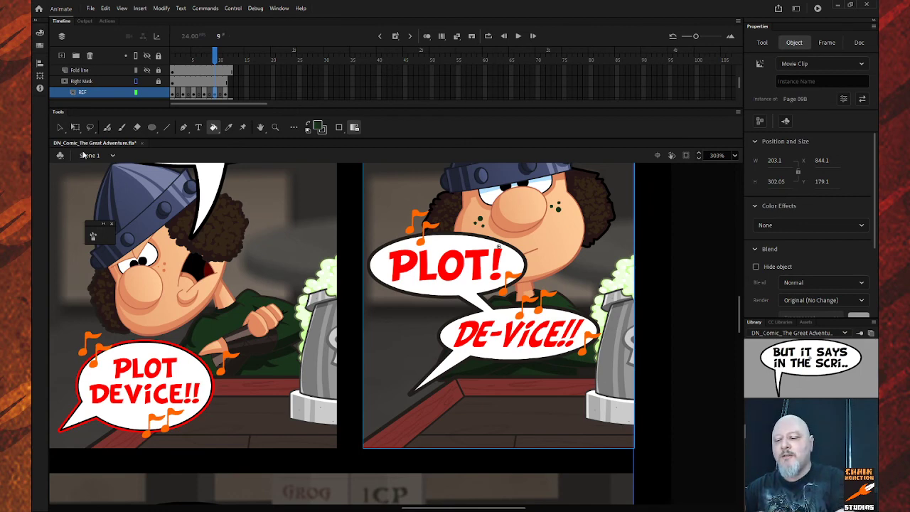
key("period")
key("period")
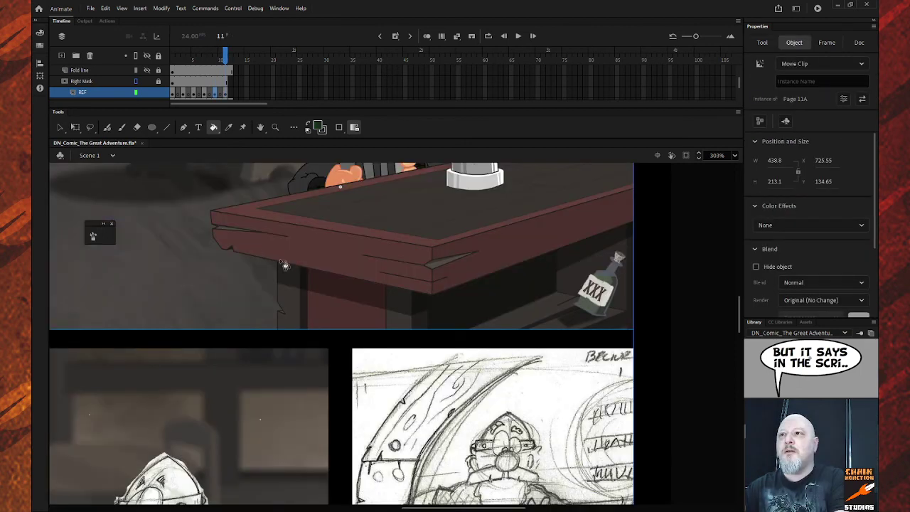
scroll(284, 265, "up", 3)
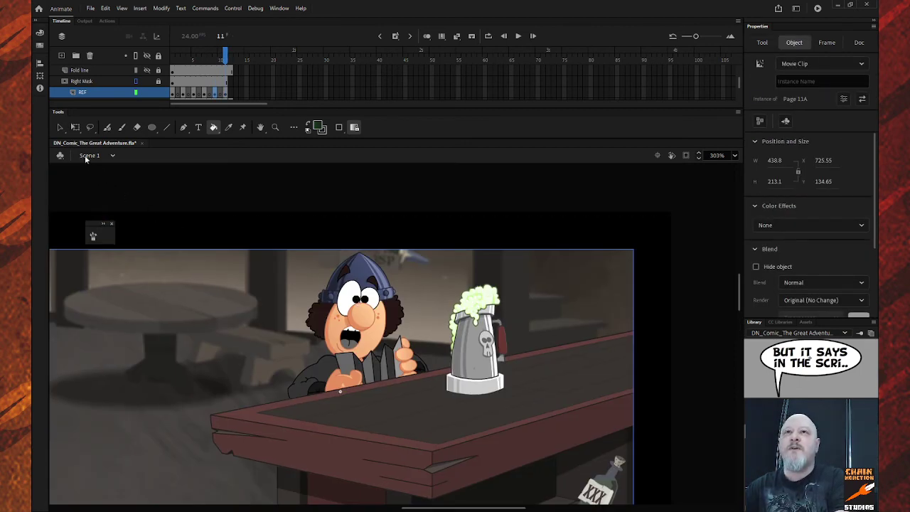
left_click(61, 128)
double_click(341, 303)
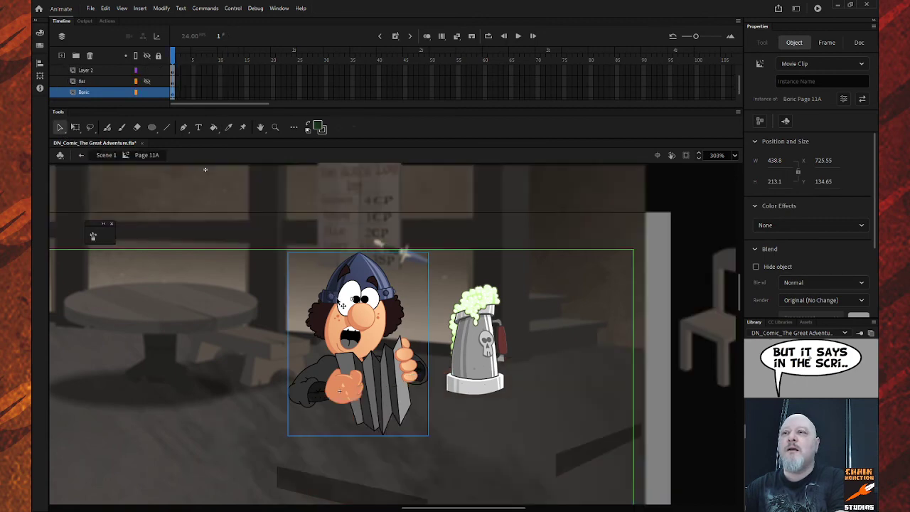
double_click(341, 303)
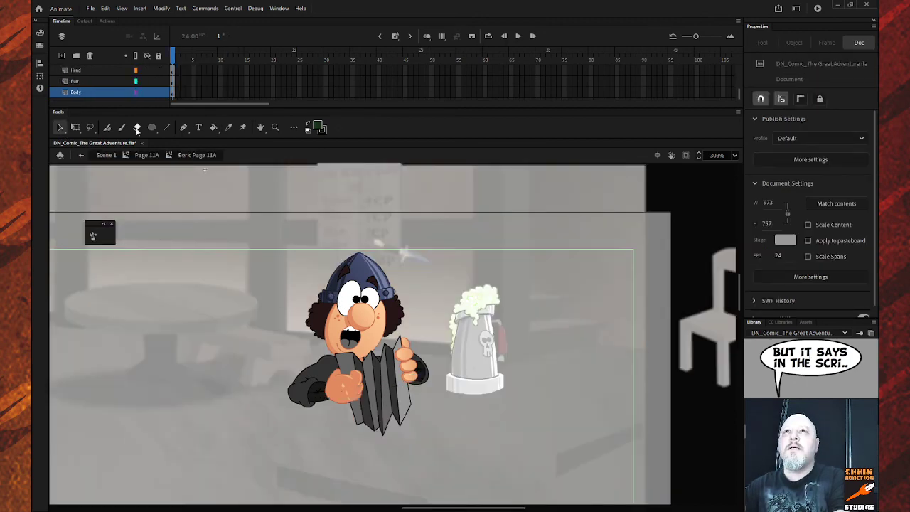
Step: Hide every layer except Body and fill the character's sweater with the sampled dark green gradient
left_click(147, 56)
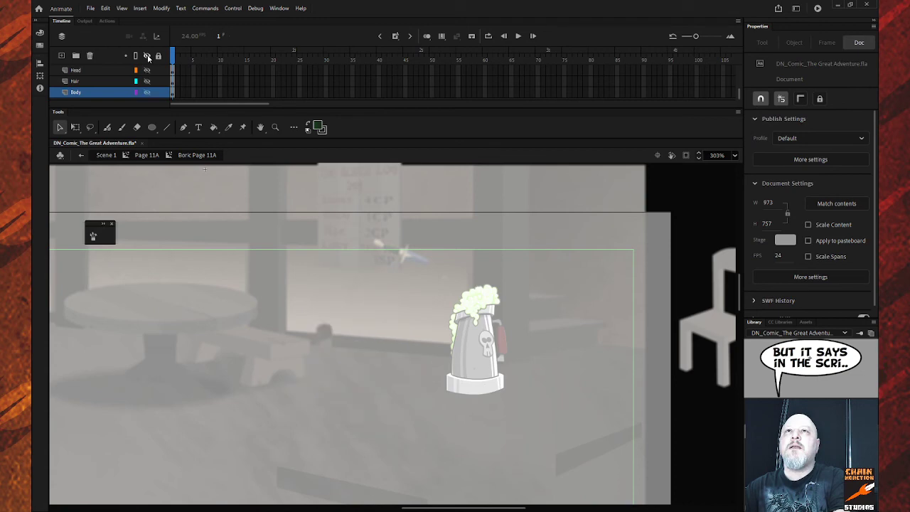
left_click(147, 93)
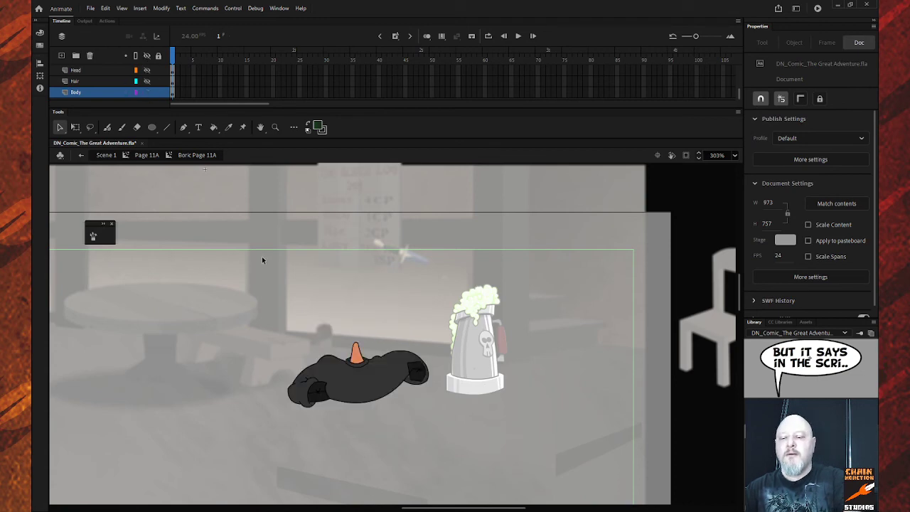
key("k")
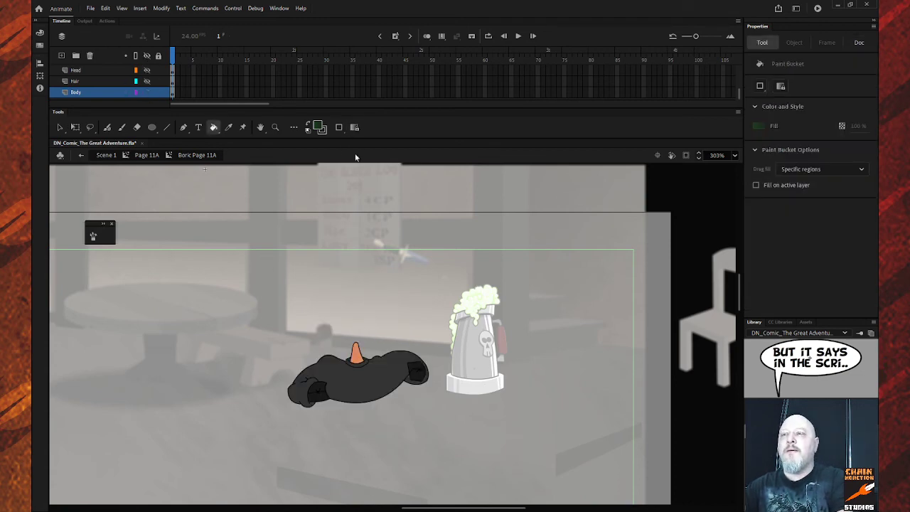
left_click(399, 380)
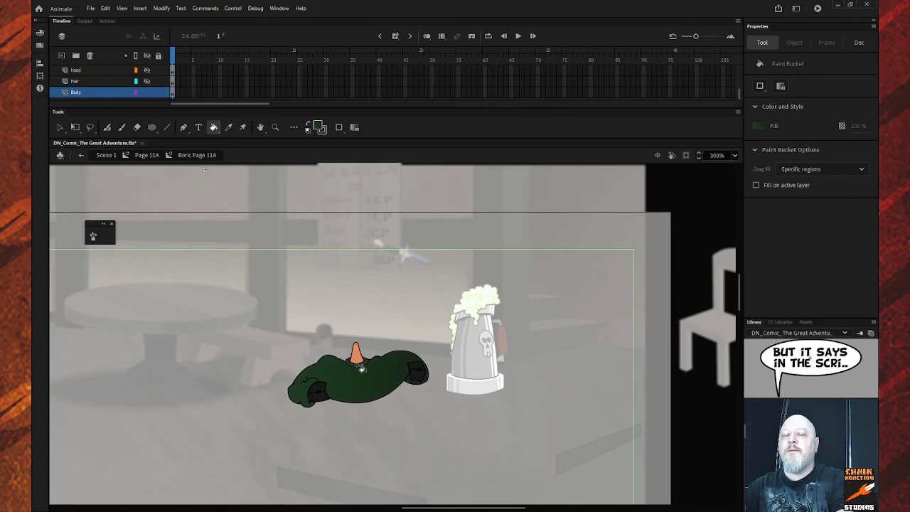
Step: Rotate the sweater's green gradient so that it runs diagonally across the body
key("q")
left_click(404, 365)
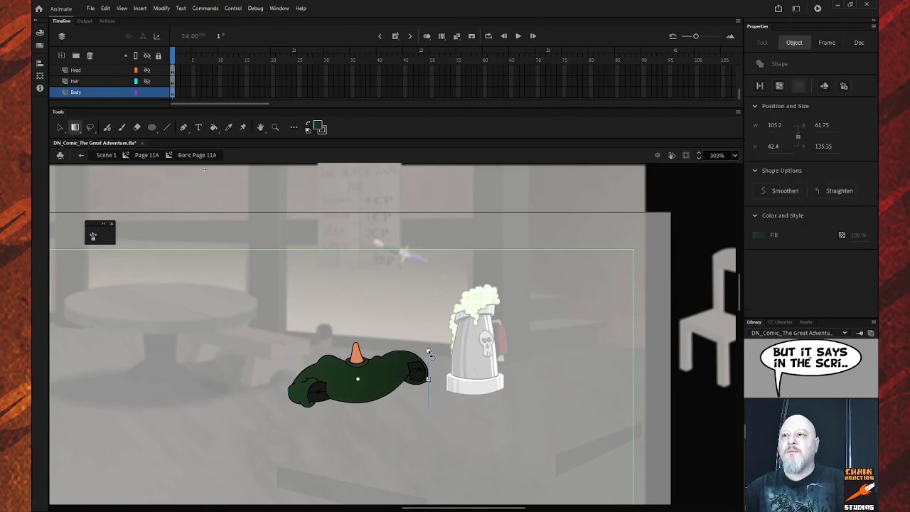
left_click_drag(429, 353, 276, 363)
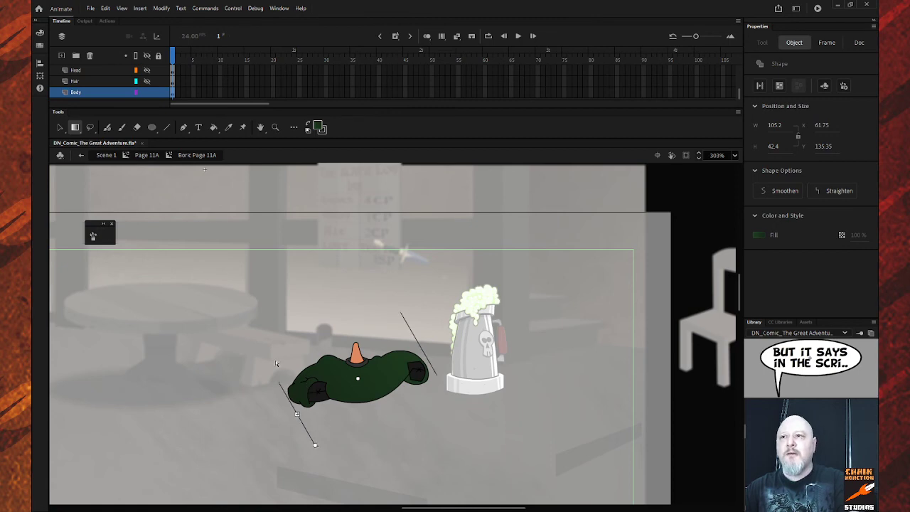
key("Escape")
key("k")
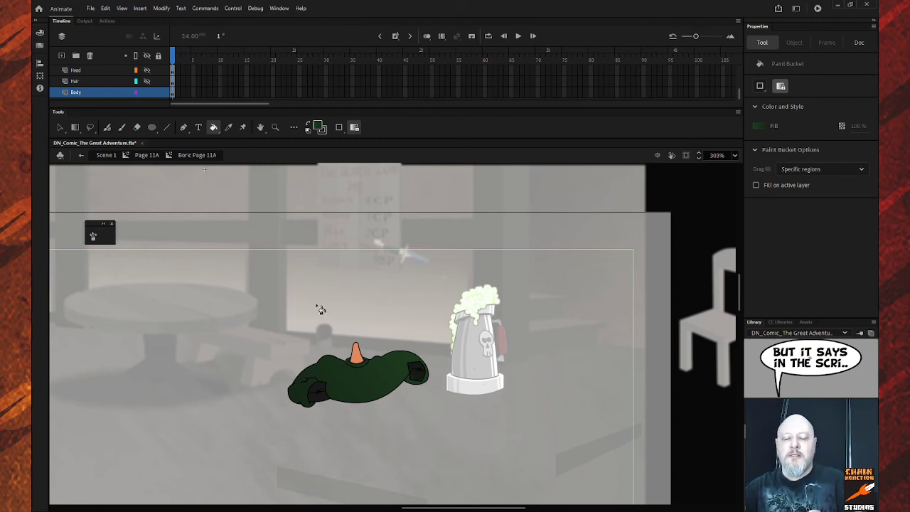
Step: Delete the stray outline segment that crosses the dark sleeve opening nearest the tankard
key("z")
mouse_move(261, 315)
left_mouse_down()
mouse_move(454, 403)
mouse_move(450, 441)
left_mouse_up()
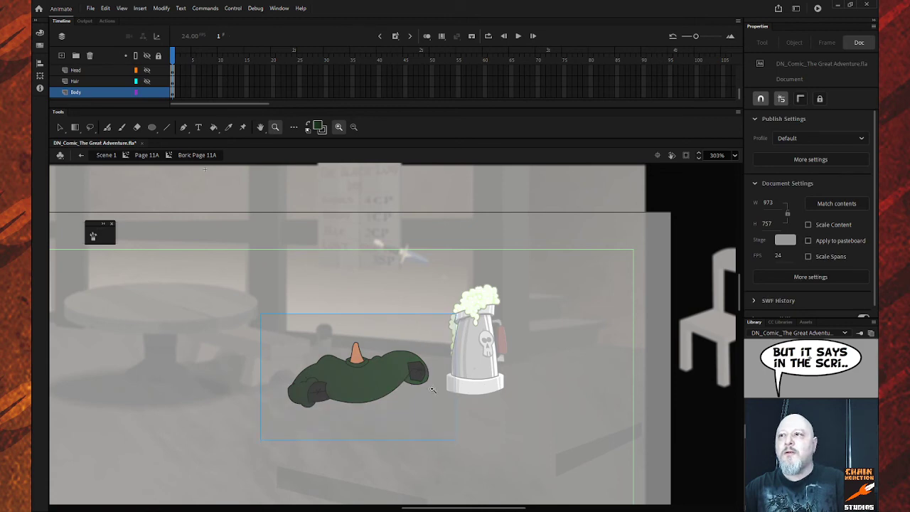
left_click_drag(433, 389, 411, 376)
key("v")
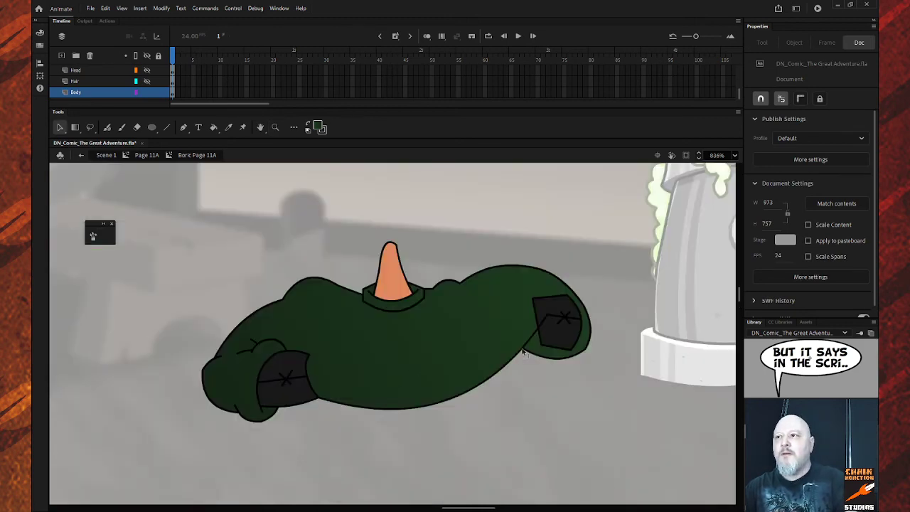
left_click(545, 325)
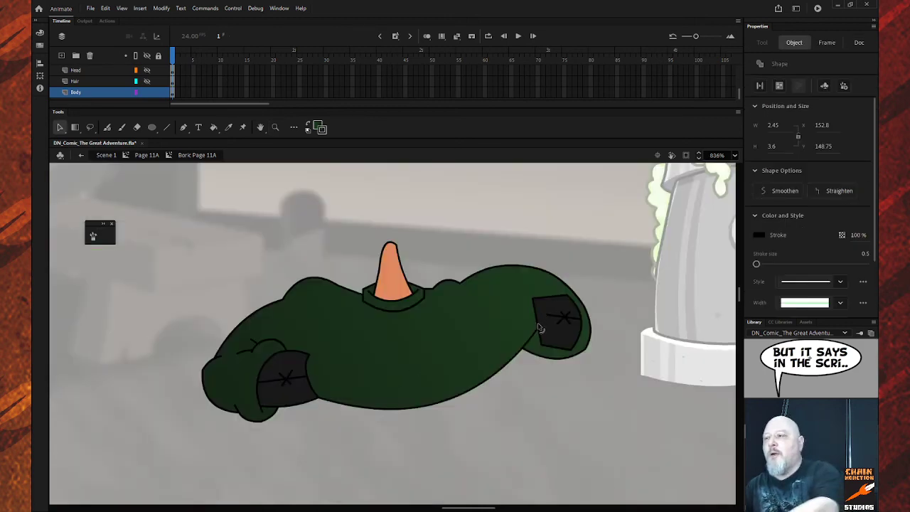
left_click(544, 321)
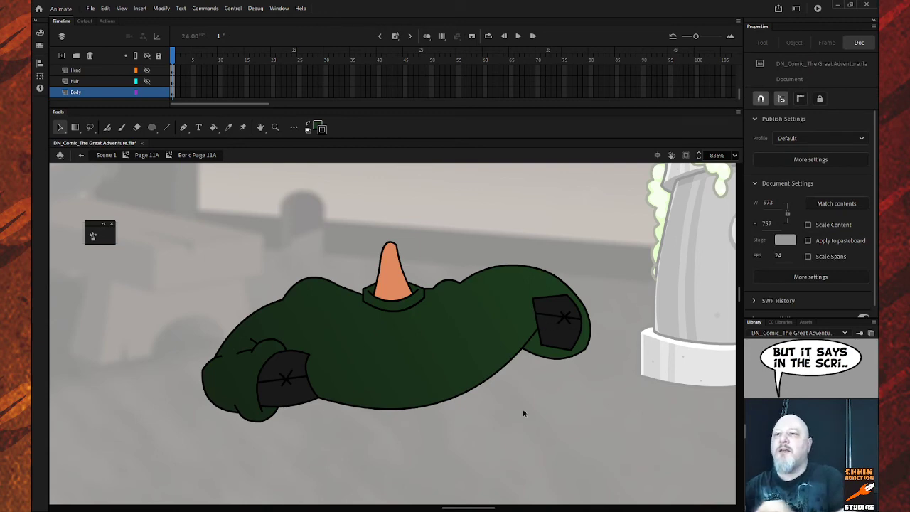
Step: Fill both sleeve openings with a very dark brown and make all layers visible again
left_click(318, 127)
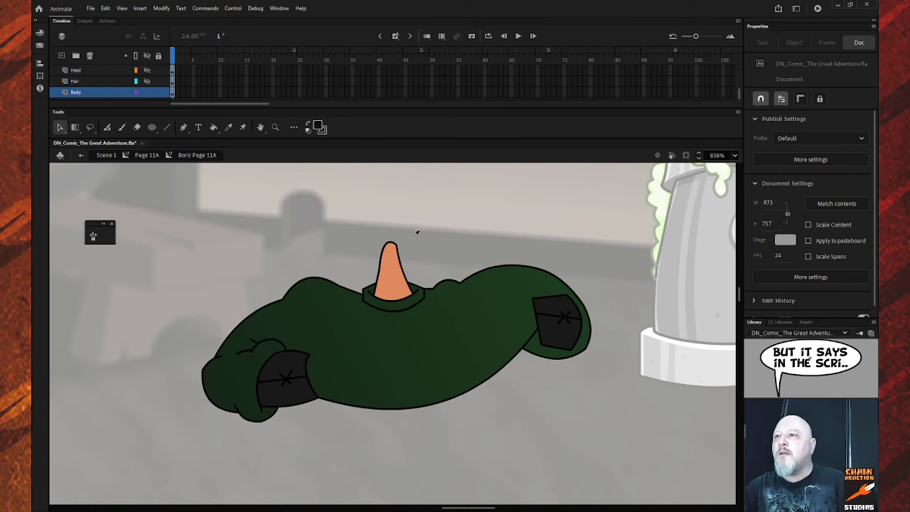
left_click(554, 323)
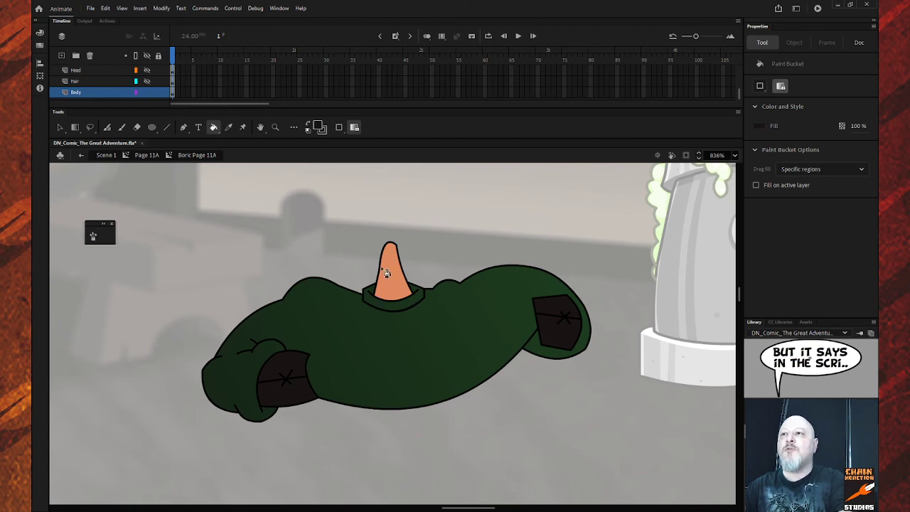
left_click(147, 56)
left_click(147, 56)
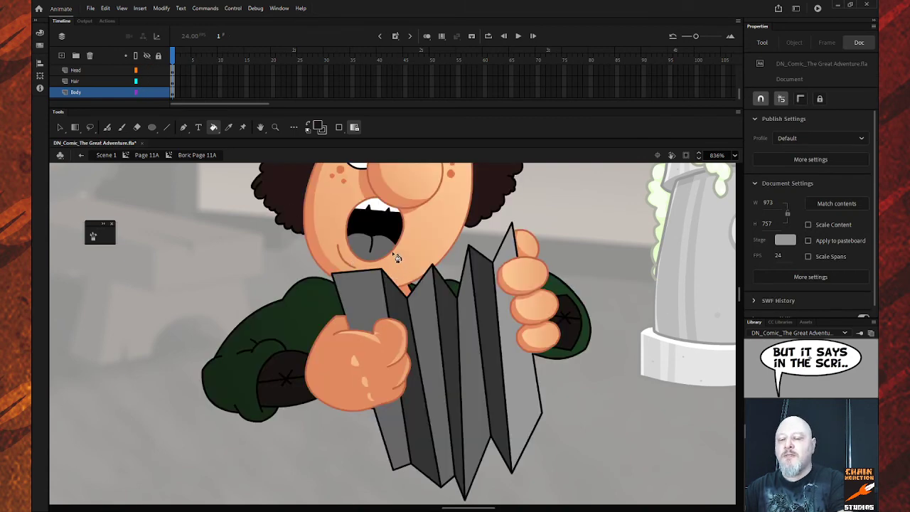
Step: Fill the character's grey tongue with dark red, keeping its dark centre line
key("i")
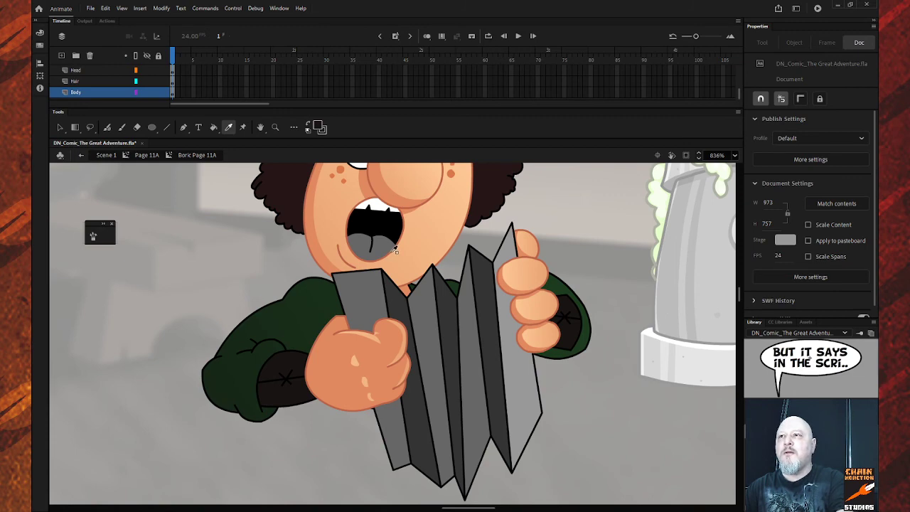
left_click(395, 251)
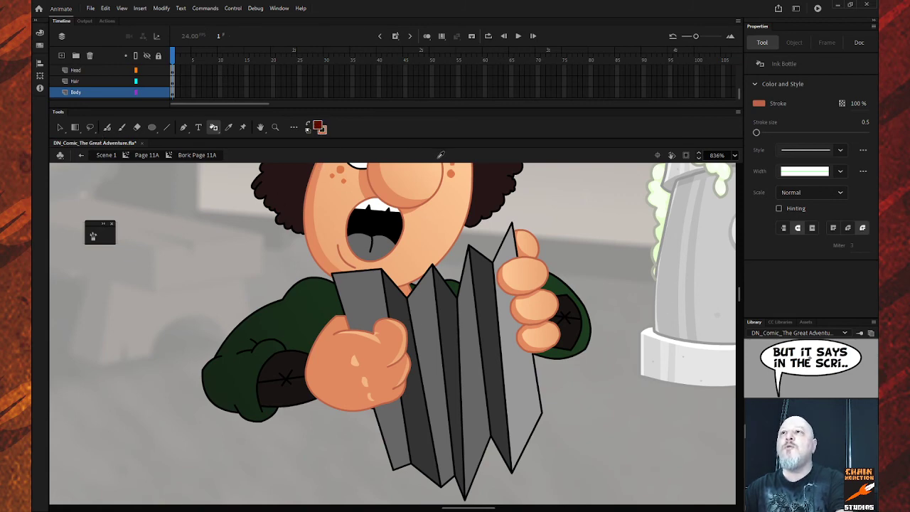
key("k")
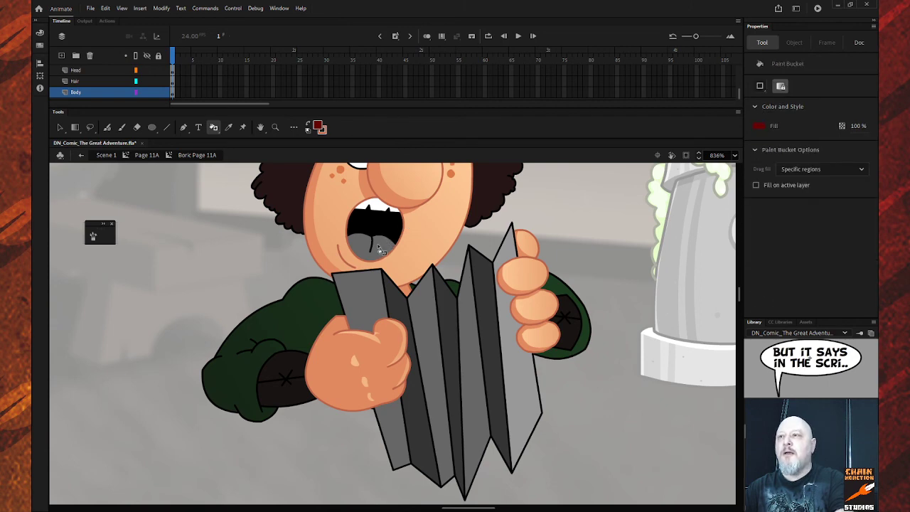
left_click(382, 251)
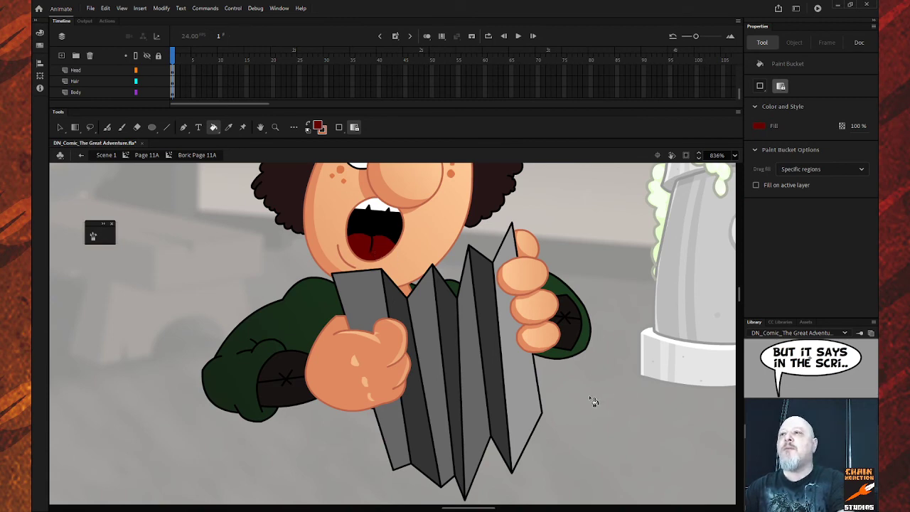
Step: Exit the Boric Page 11A and Page 11A symbols to Scene 1 and show the whole comic panel
scroll(588, 393, "up", 3)
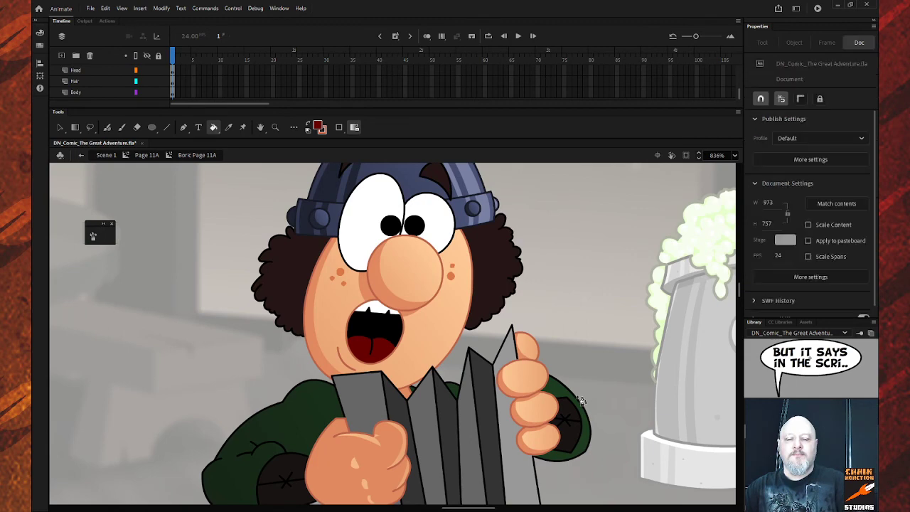
key("z")
left_click(528, 403, "alt")
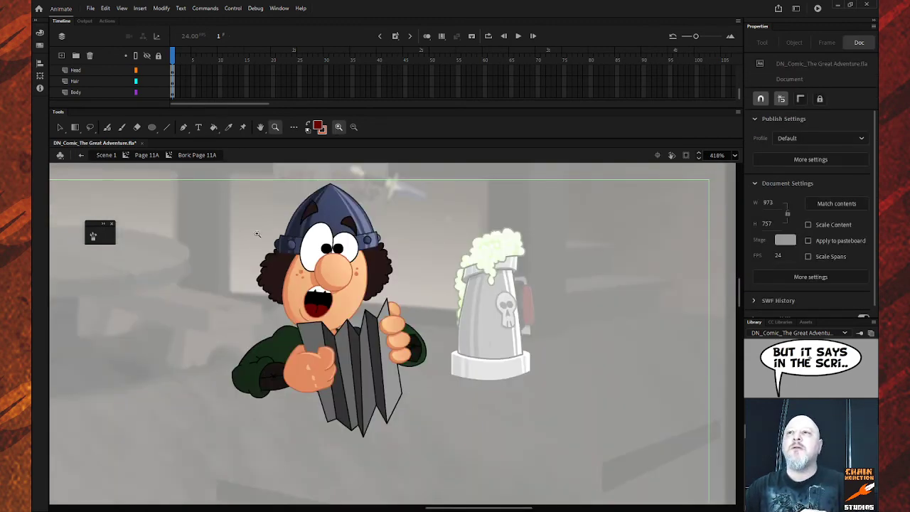
left_click(82, 157)
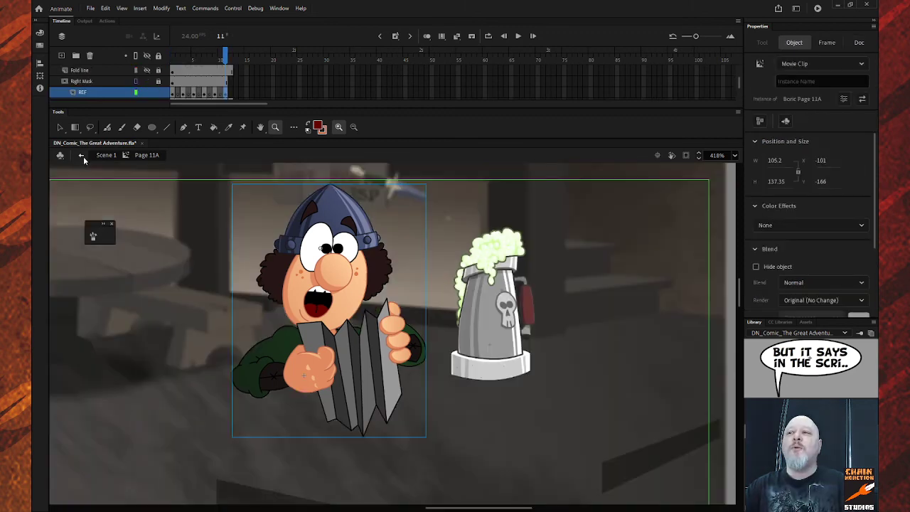
left_click(83, 158)
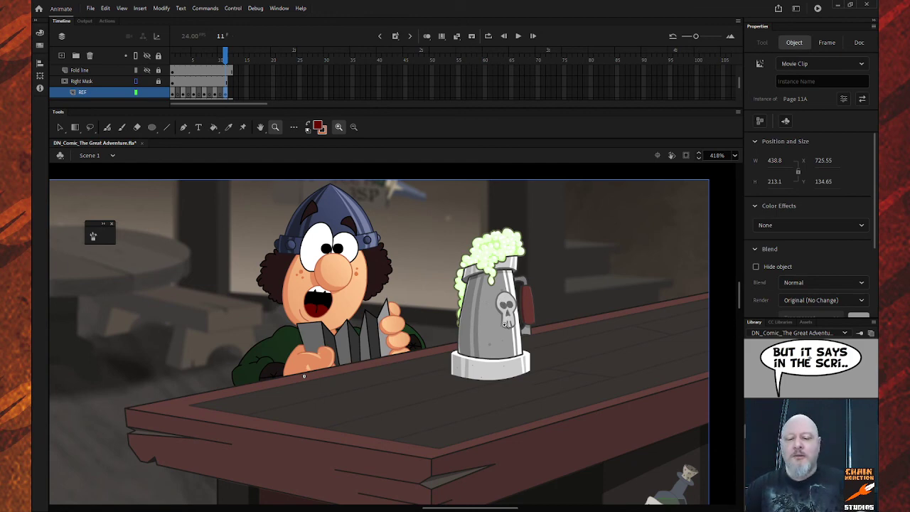
left_click(497, 329, "alt")
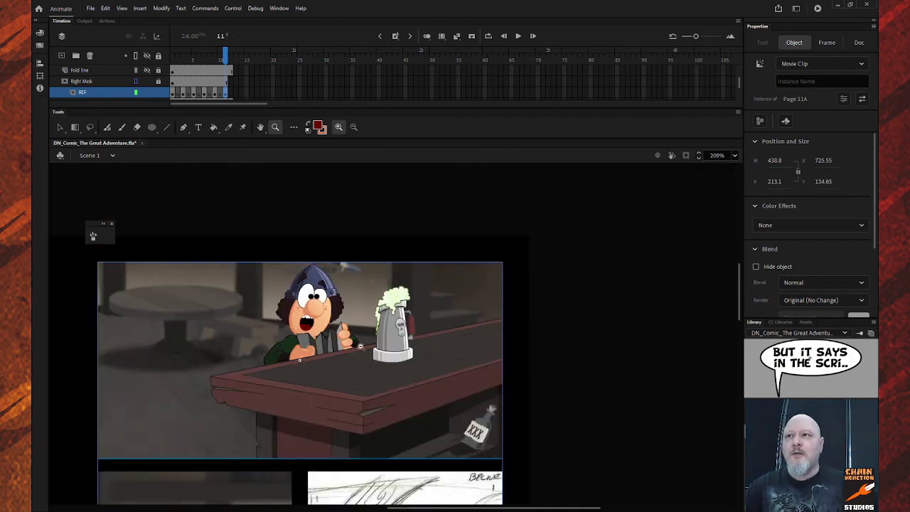
Step: Look over the coloured tavern panel and the remaining sketched panels further down the comic page
scroll(358, 346, "up", 3)
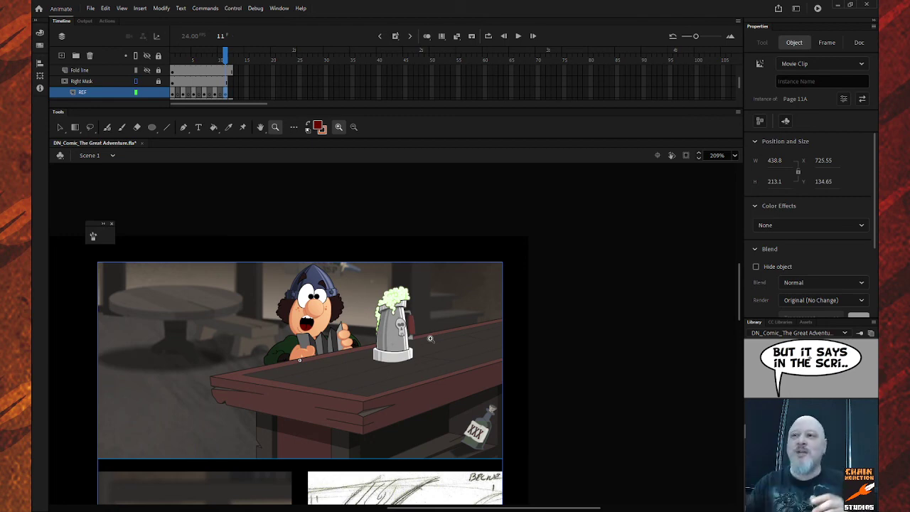
scroll(392, 321, "down", 6)
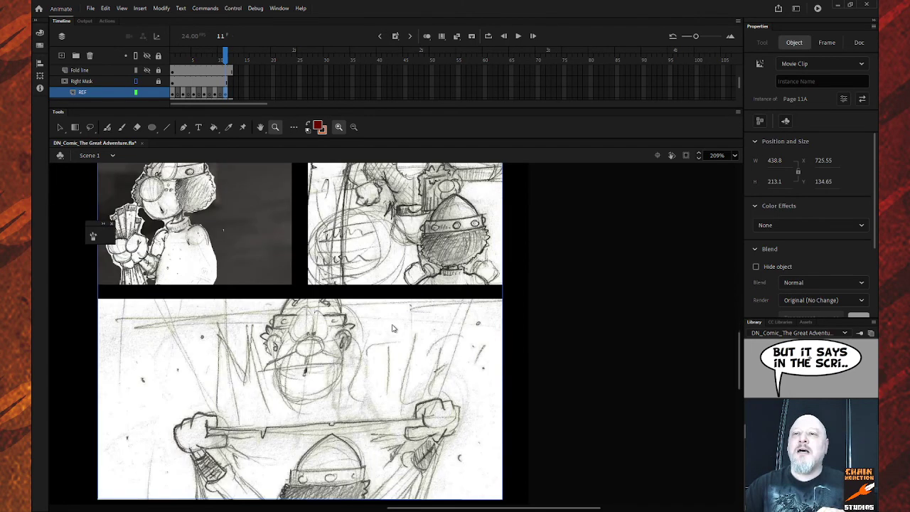
scroll(267, 375, "up", 2)
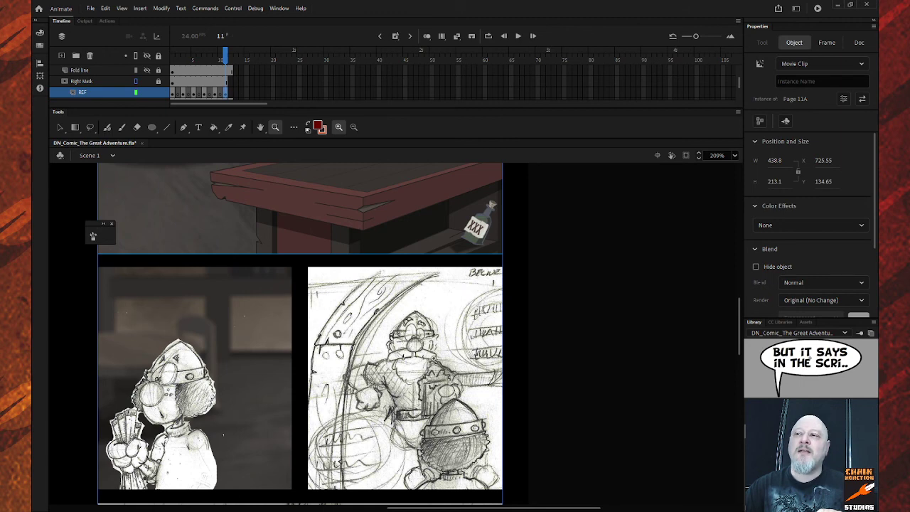
scroll(418, 355, "down", 3)
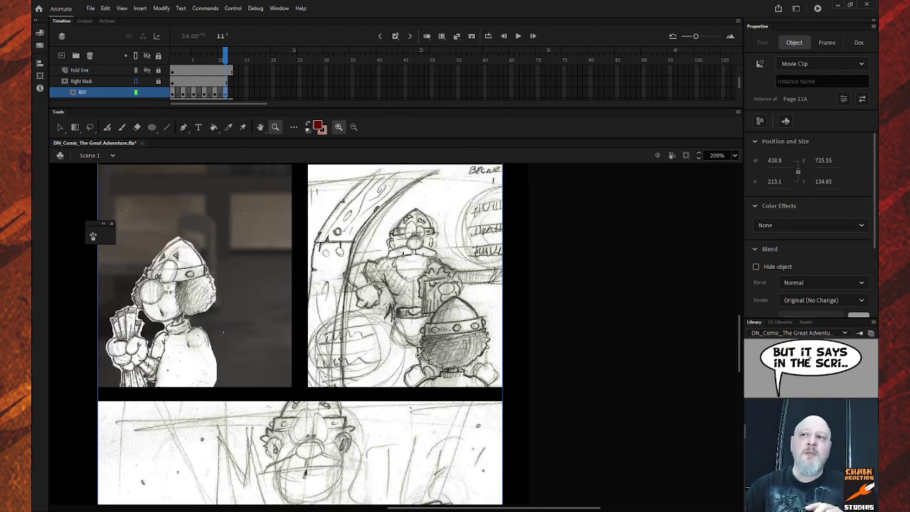
scroll(460, 370, "up", 3)
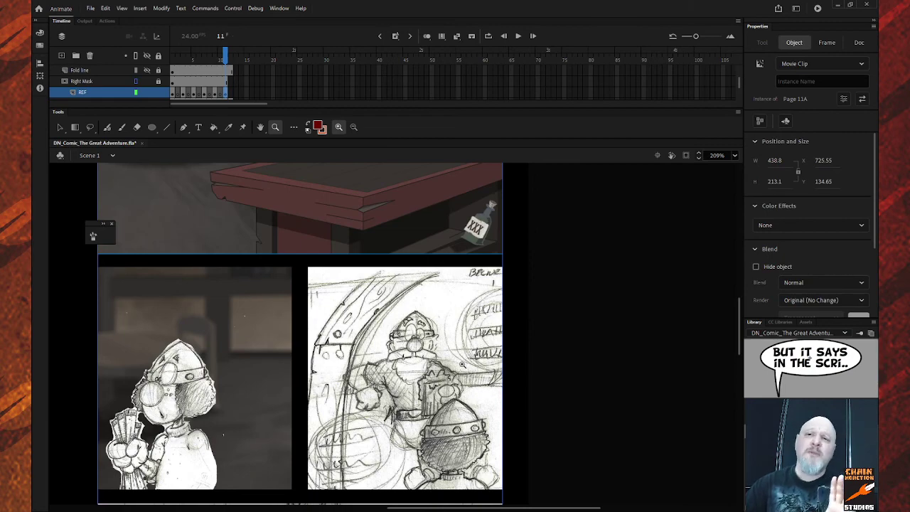
scroll(462, 367, "down", 3)
scroll(463, 370, "up", 3)
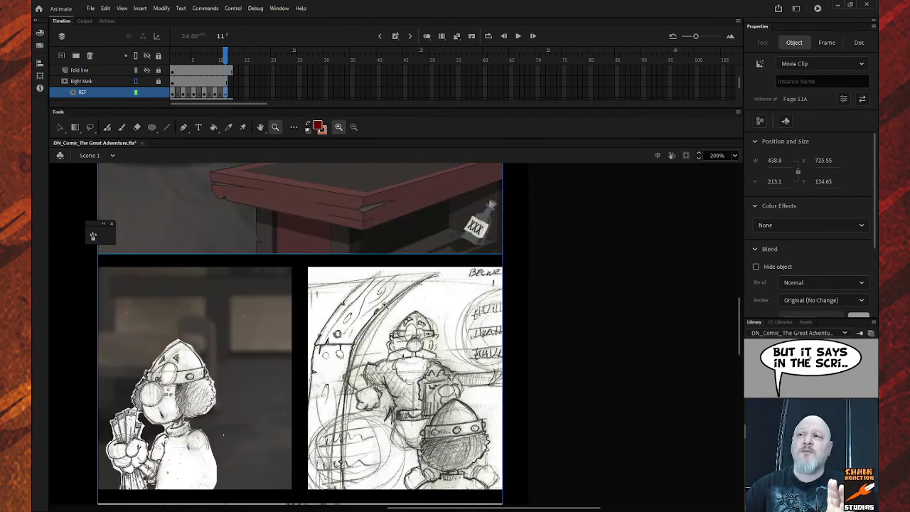
scroll(352, 385, "down", 3)
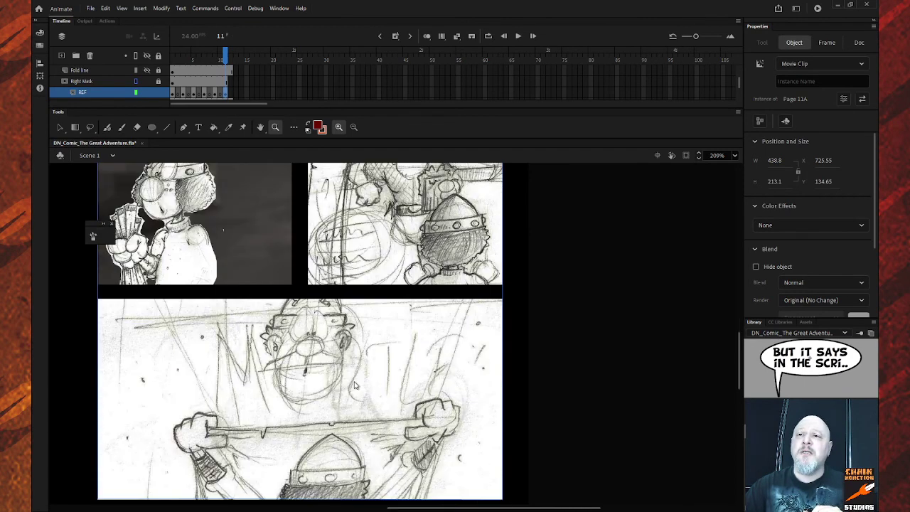
scroll(355, 385, "down", 2)
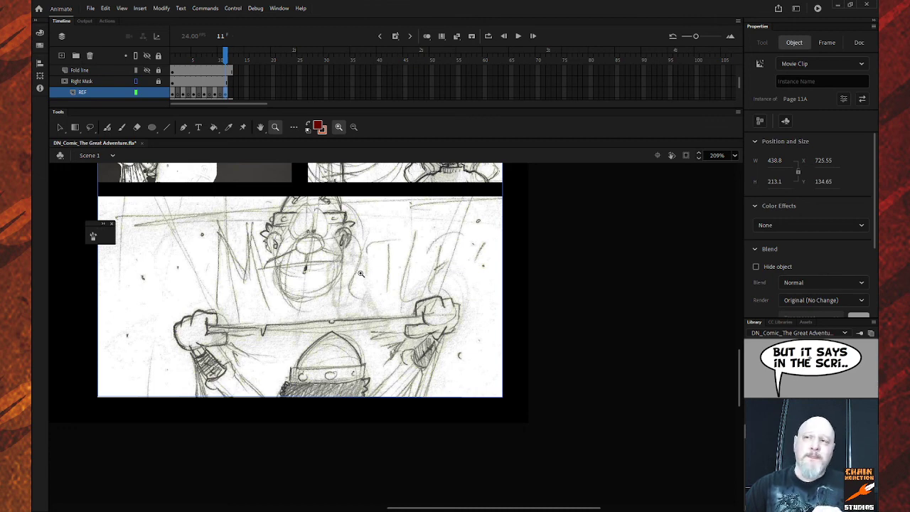
scroll(361, 273, "up", 4)
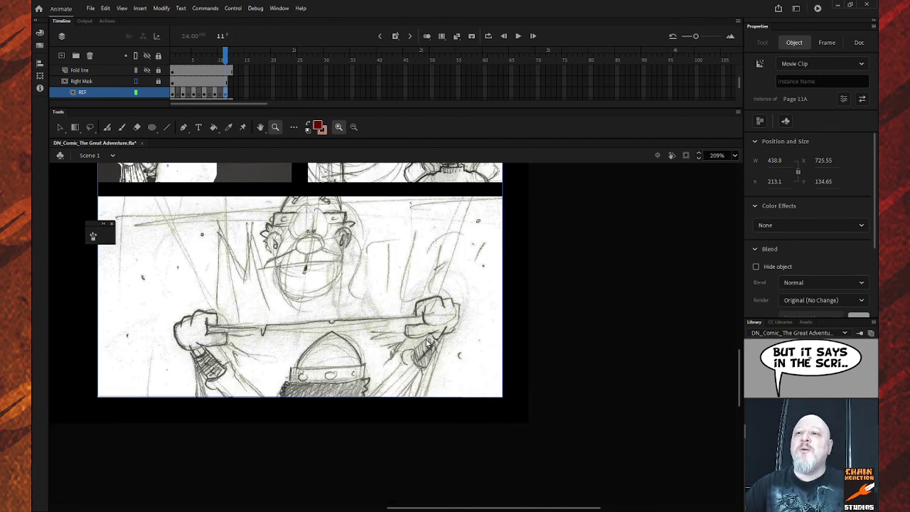
scroll(427, 344, "down", 3)
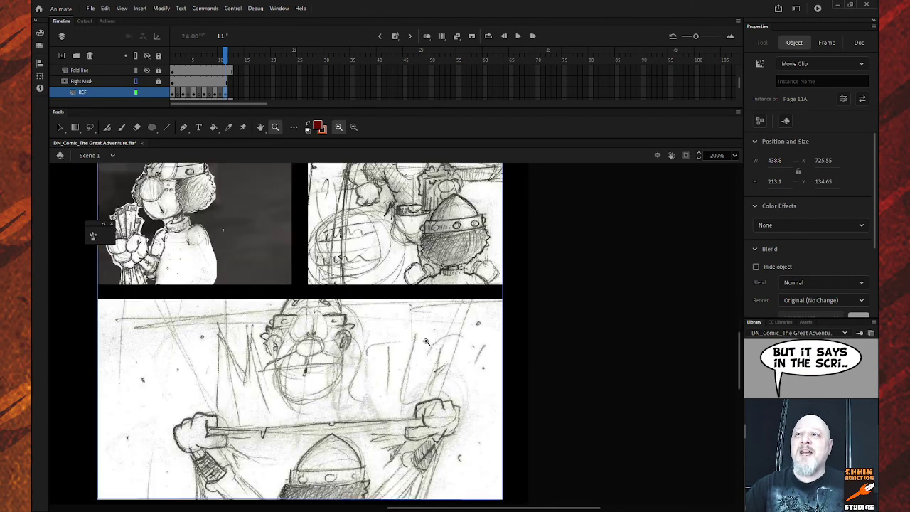
scroll(427, 343, "up", 9)
scroll(427, 344, "up", 3)
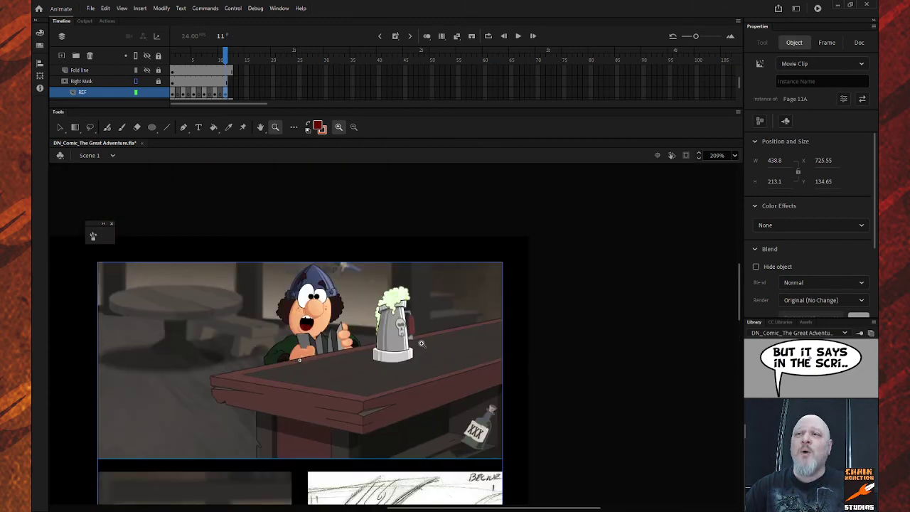
scroll(421, 343, "down", 15)
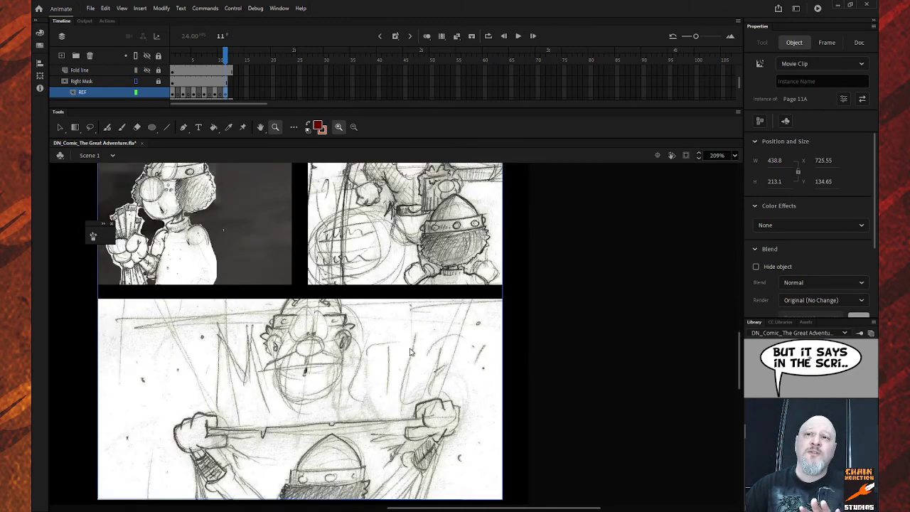
scroll(411, 354, "up", 9)
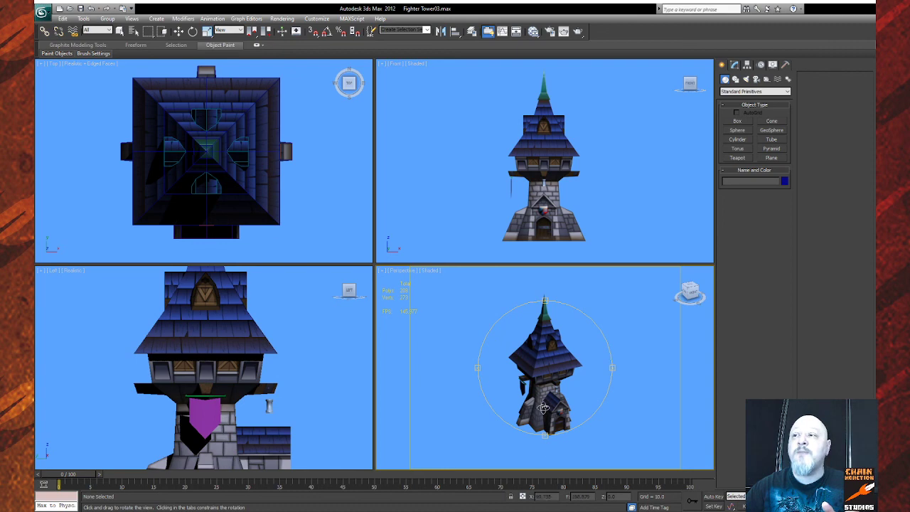
Step: Switch to 3ds Max and examine the Fighter Tower03.max tower model from several sides in the perspective view
mouse_move(542, 408)
left_mouse_down()
mouse_move(470, 393)
mouse_move(563, 384)
mouse_move(541, 342)
mouse_move(549, 411)
left_mouse_up()
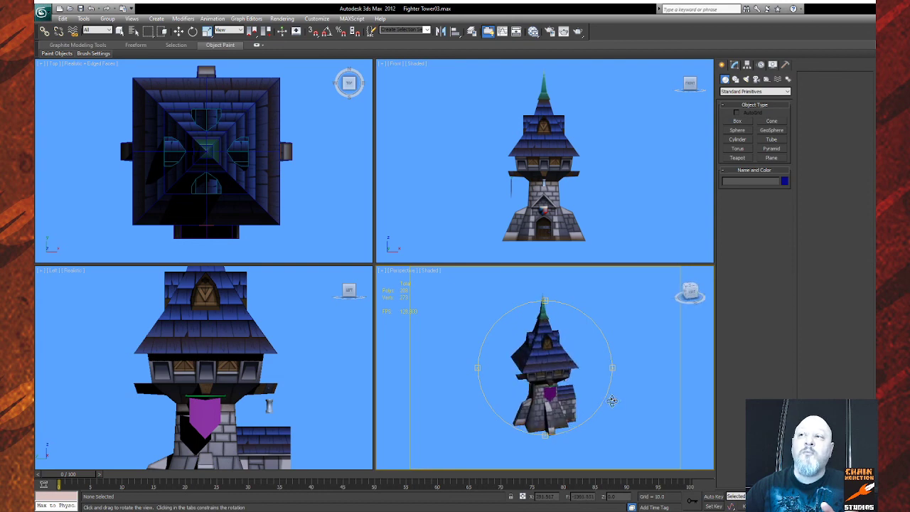
left_click_drag(612, 400, 597, 406)
left_click_drag(513, 411, 536, 364)
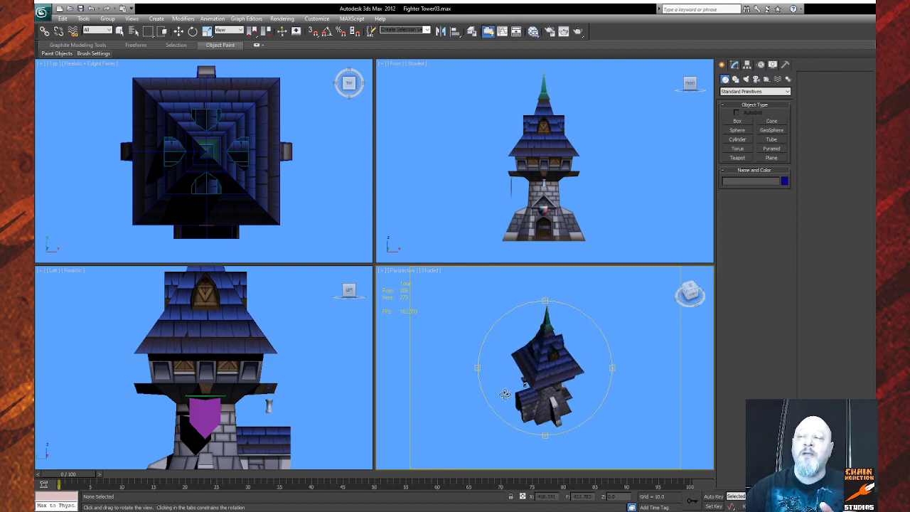
left_click_drag(606, 383, 608, 359)
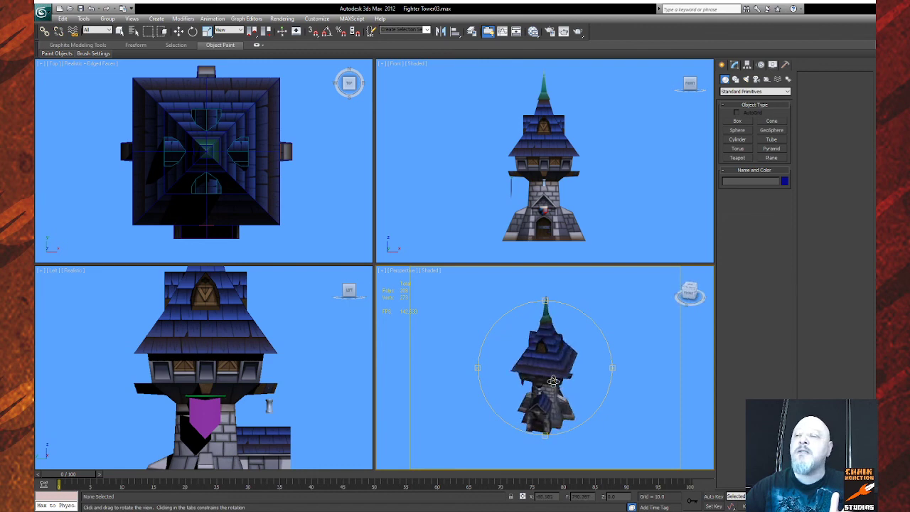
left_click_drag(553, 382, 574, 348)
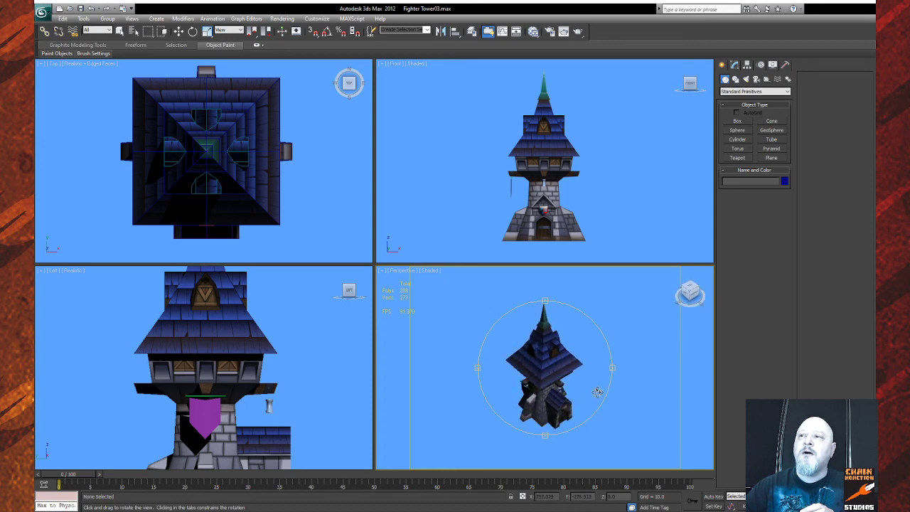
left_click_drag(586, 390, 568, 371)
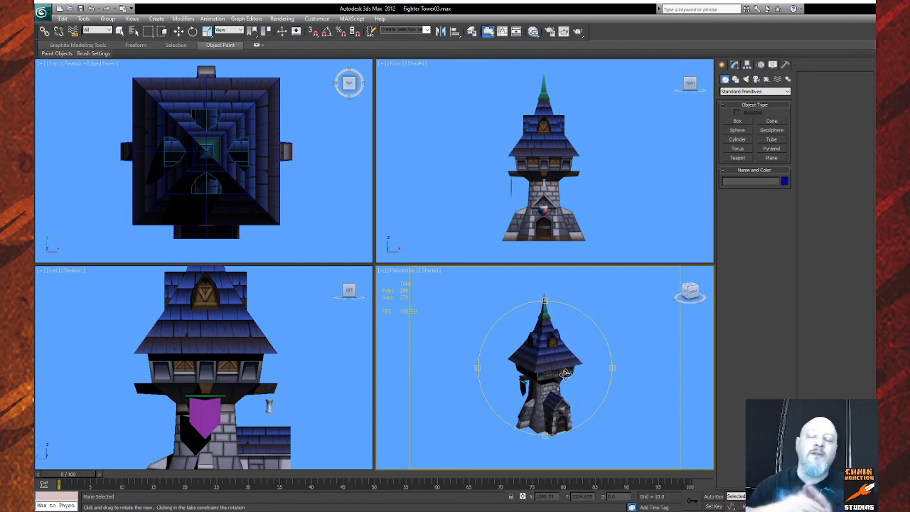